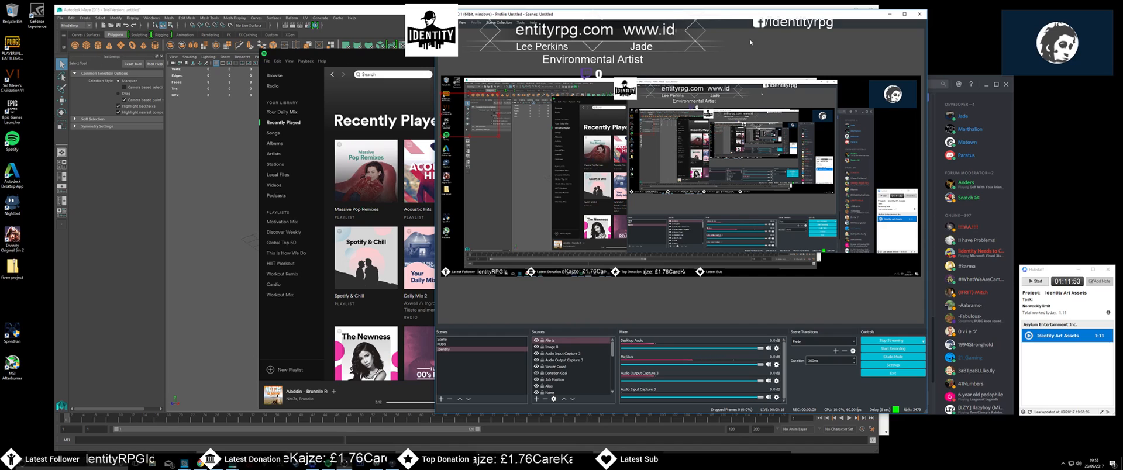
- Minimize the OBS and Spotify windows and open the IdentityRPG channel on Twitch in the browser
click(889, 13)
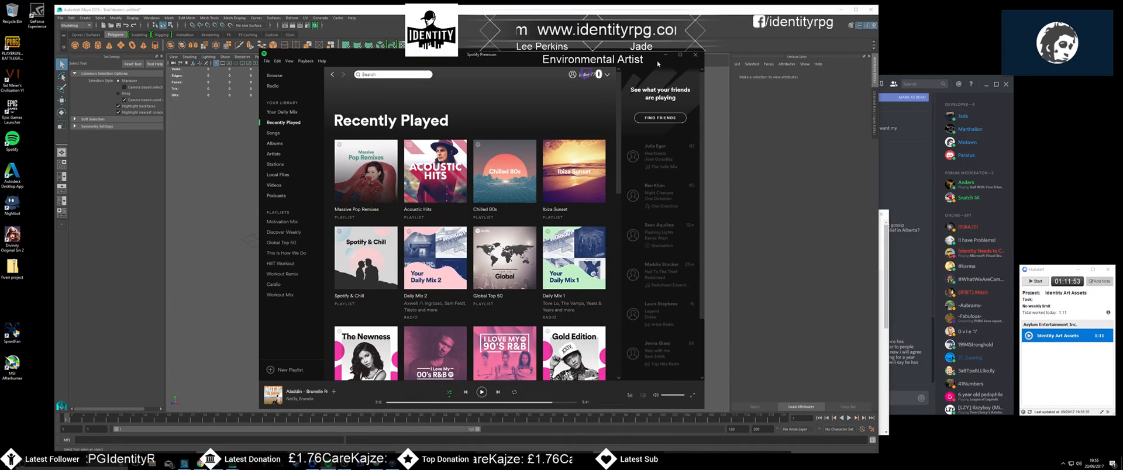
click(664, 56)
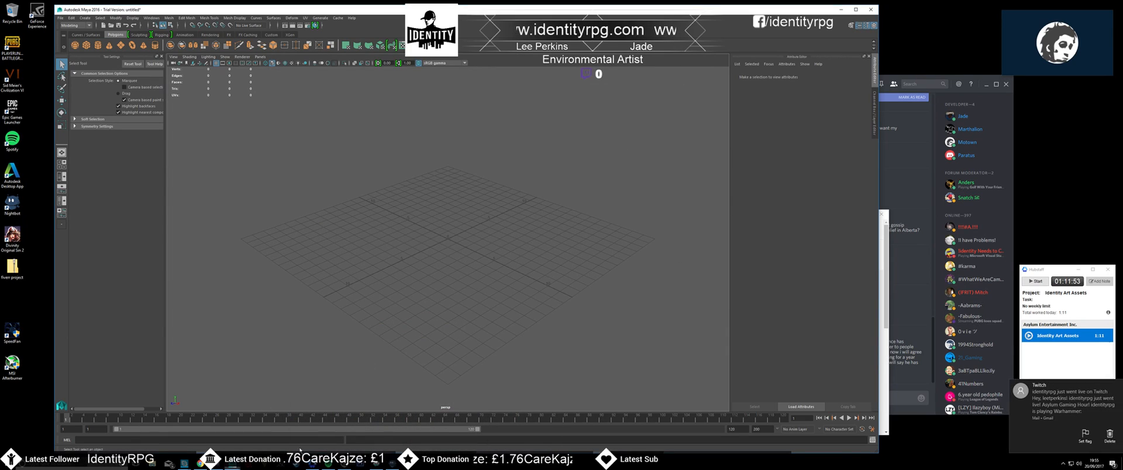
click(197, 463)
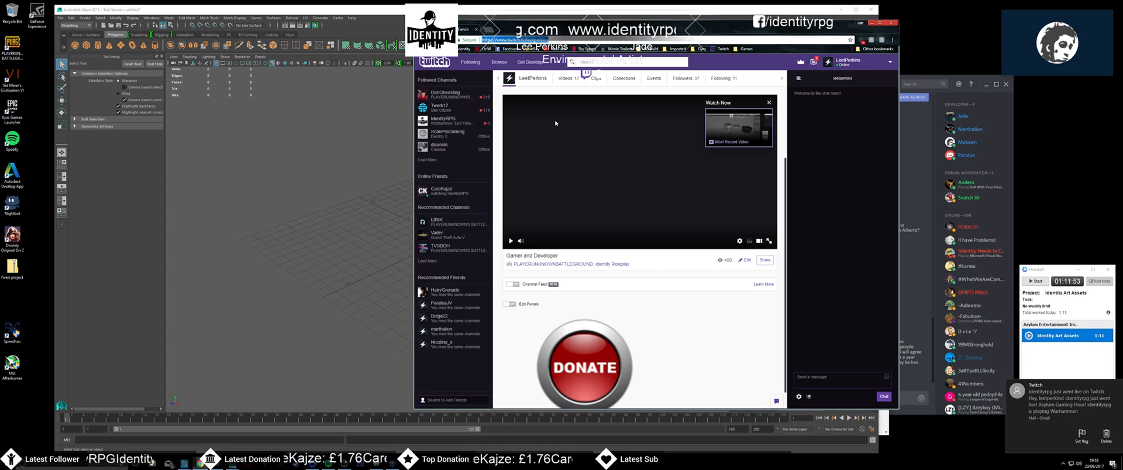
click(475, 124)
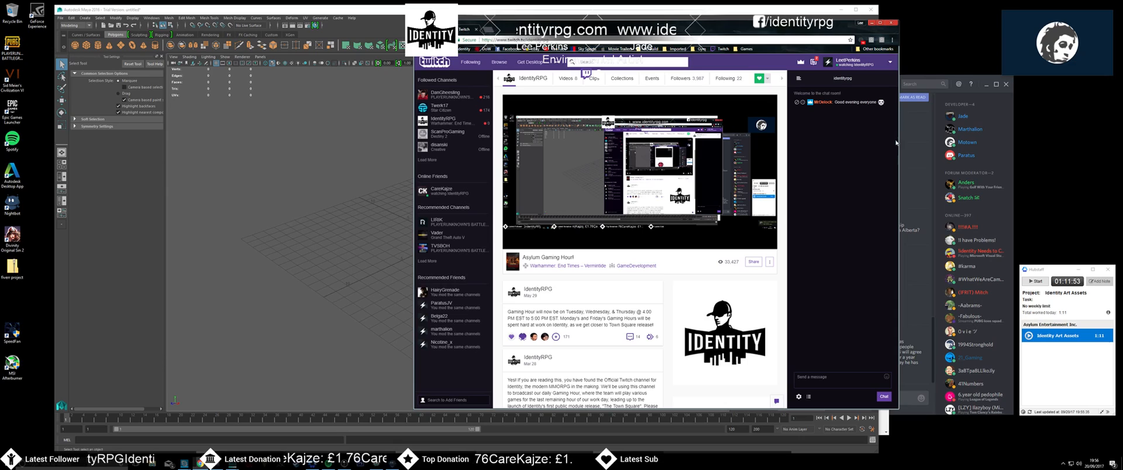
- Send "Heya" in the IdentityRPG channel chat and pop the chat out into its own window on the second monitor
text(Heya)
key(Return)
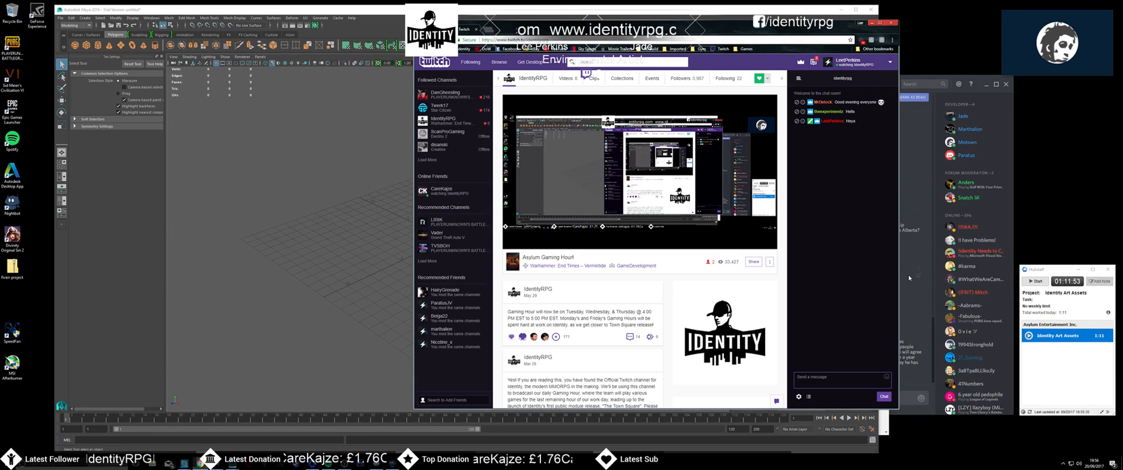
mouse_move(712, 246)
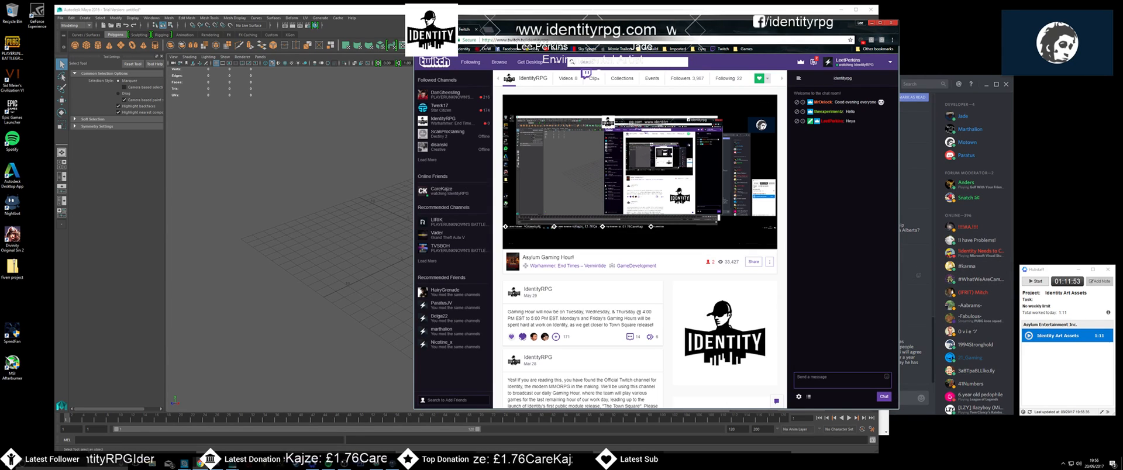
click(798, 397)
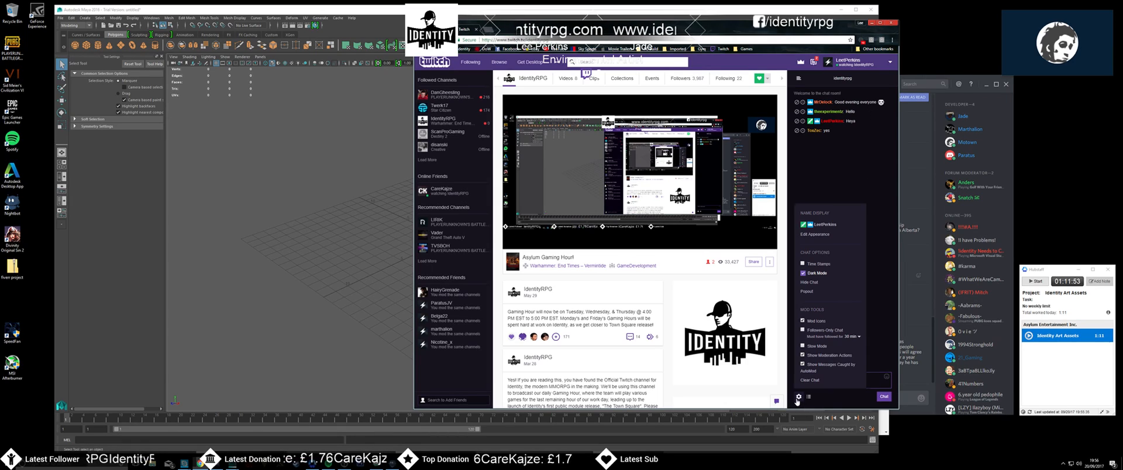
click(811, 291)
drag(70, 28, 1050, 76)
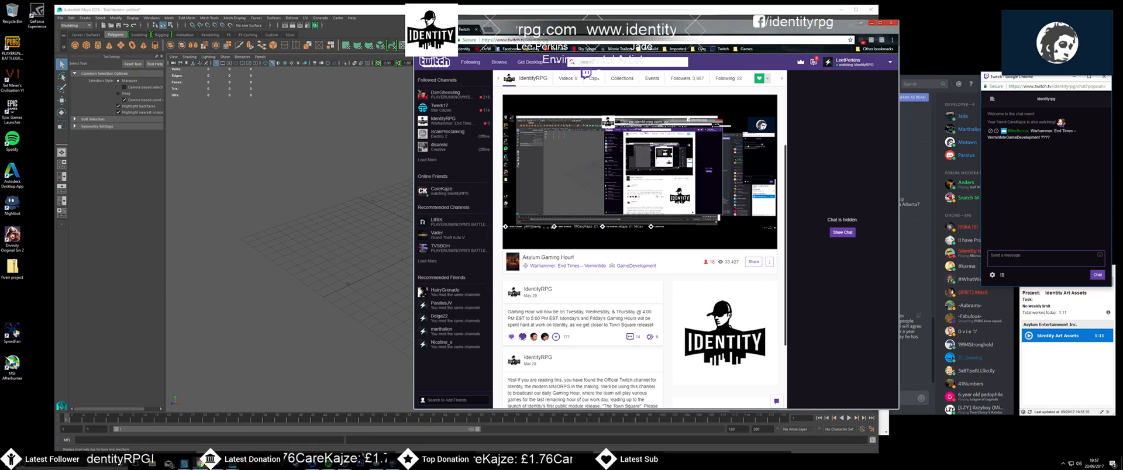
- Clear the Hubstaff, main browser and Discord windows off the desktop, leaving Maya and the popped-out Twitch chat
click(316, 466)
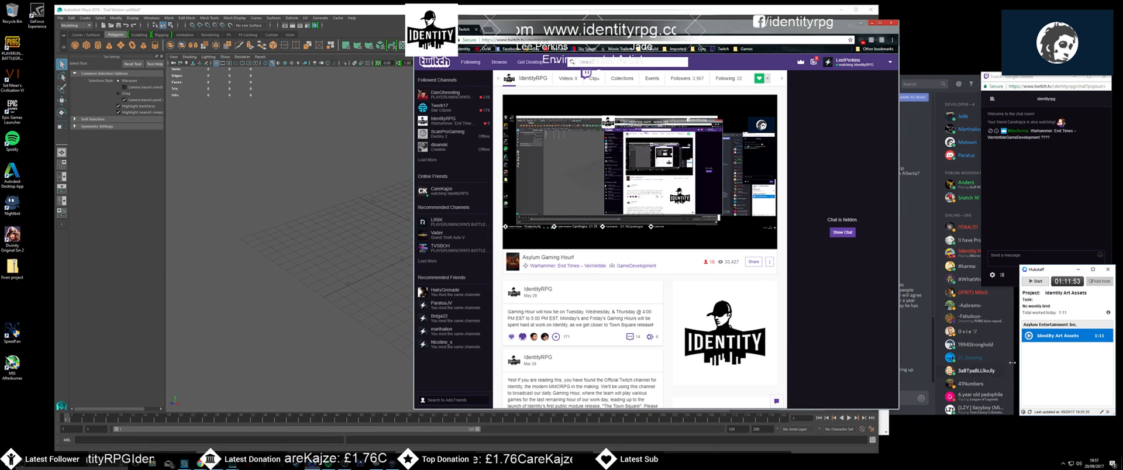
click(1108, 270)
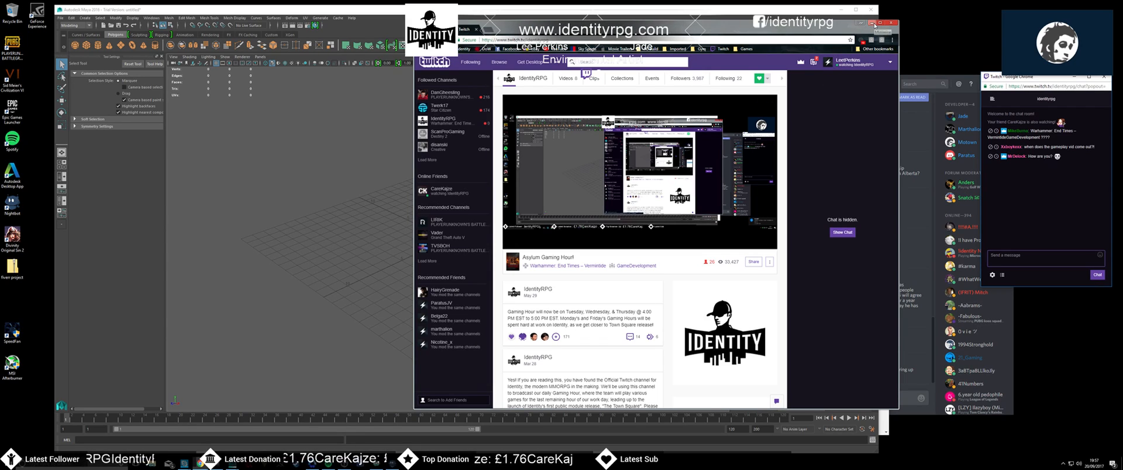
click(873, 23)
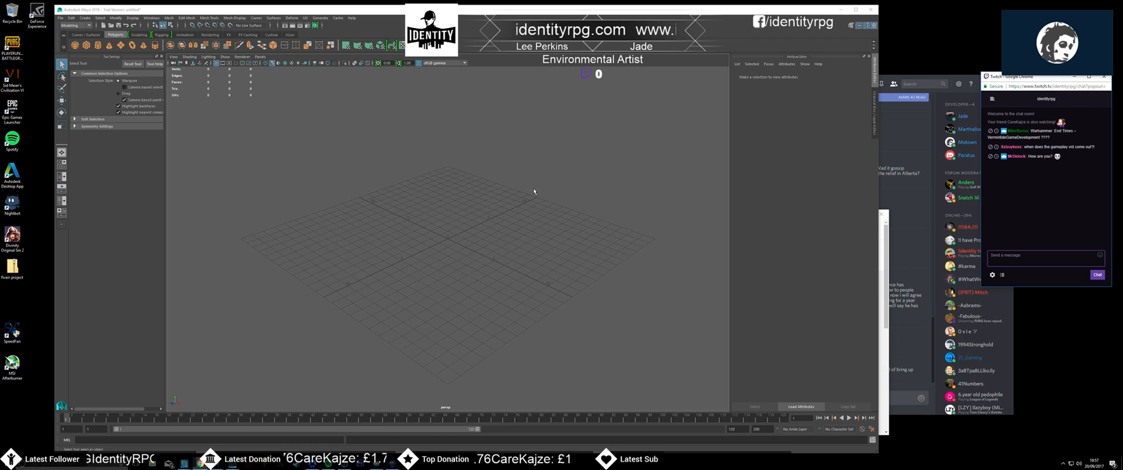
alt+drag(537, 189, 564, 180)
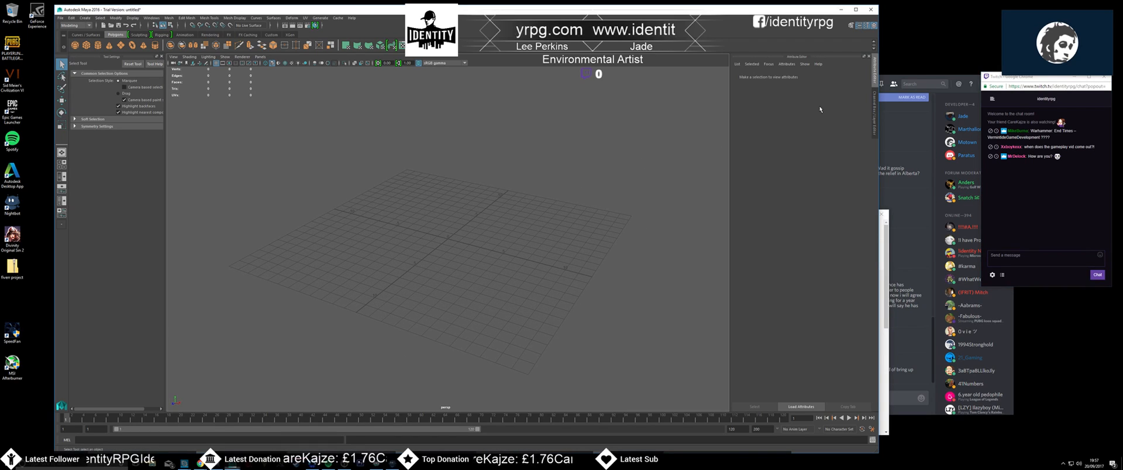
click(952, 80)
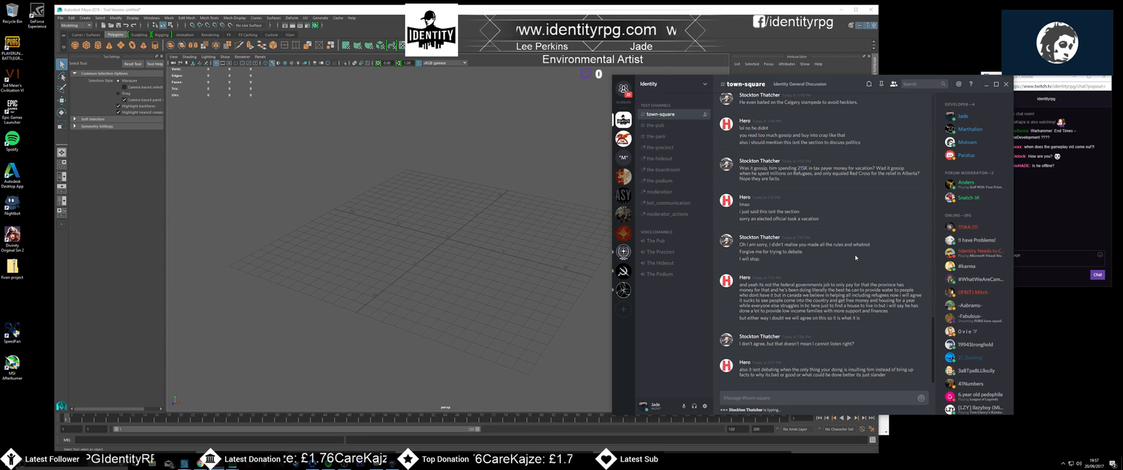
click(987, 85)
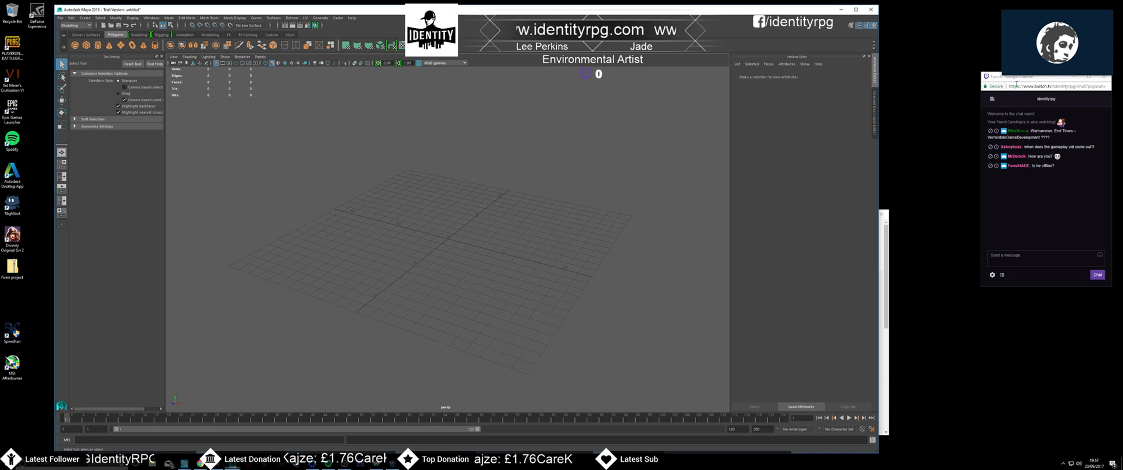
- Move the popped-out chat window clear of the webcam overlay and send the message "Hear us okay?"
drag(1052, 82, 1042, 109)
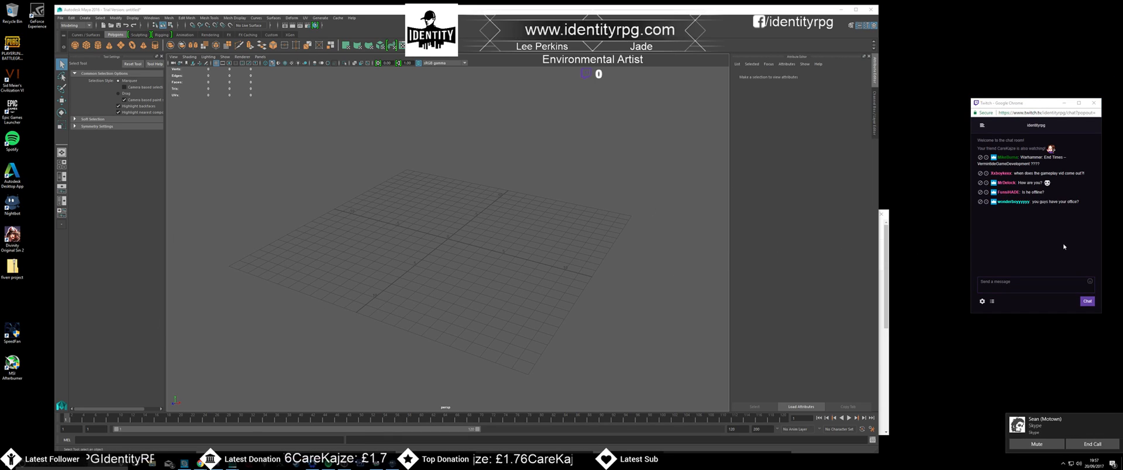
click(1007, 283)
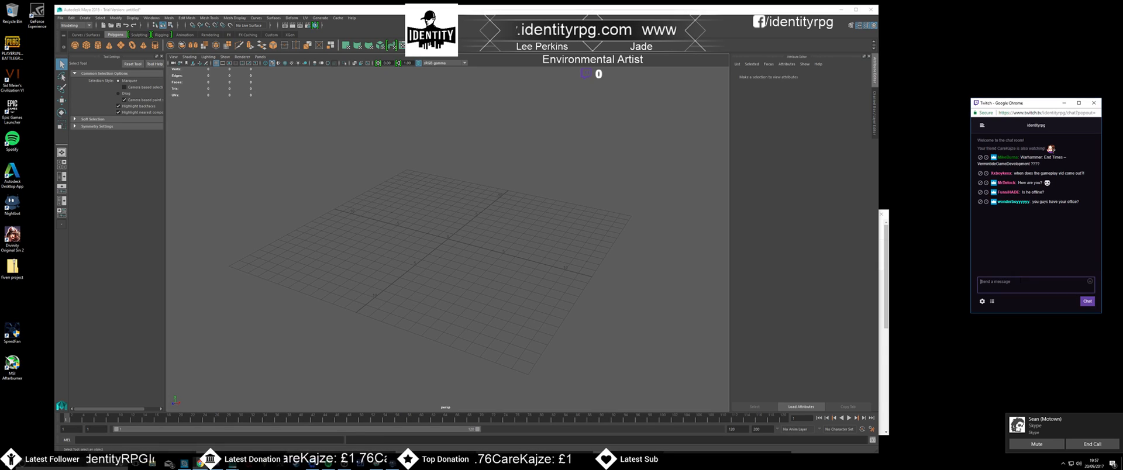
text(Hi)
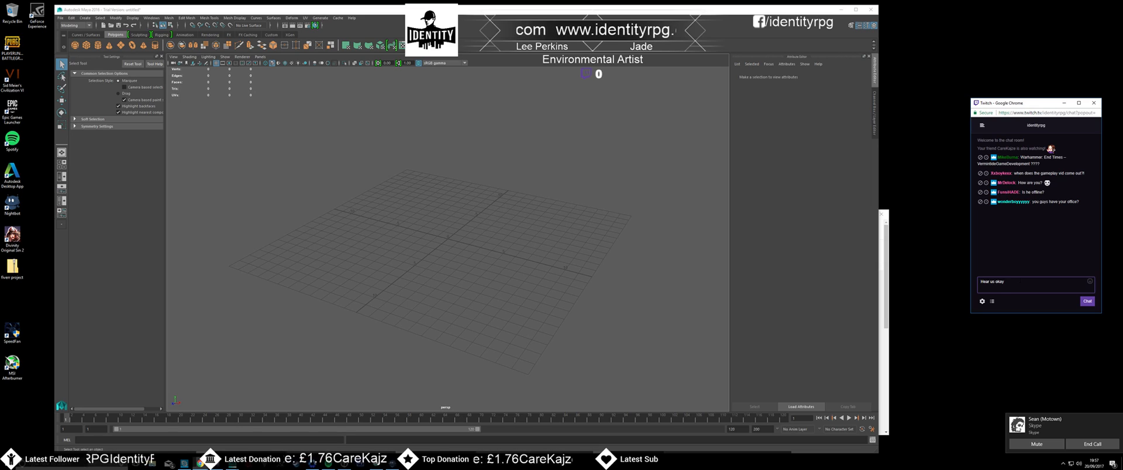
text(?)
key(Return)
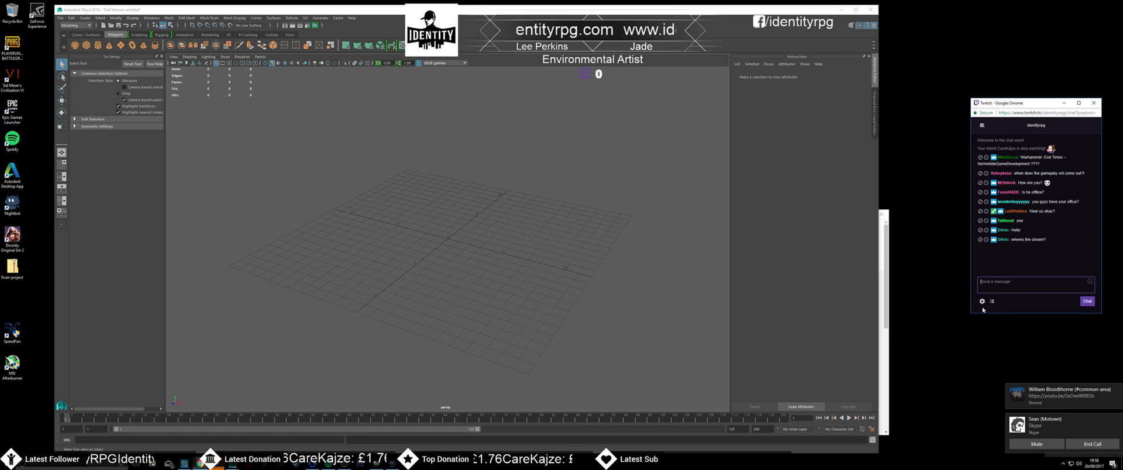
- Dismiss the Skype call and Discord notifications
click(1116, 418)
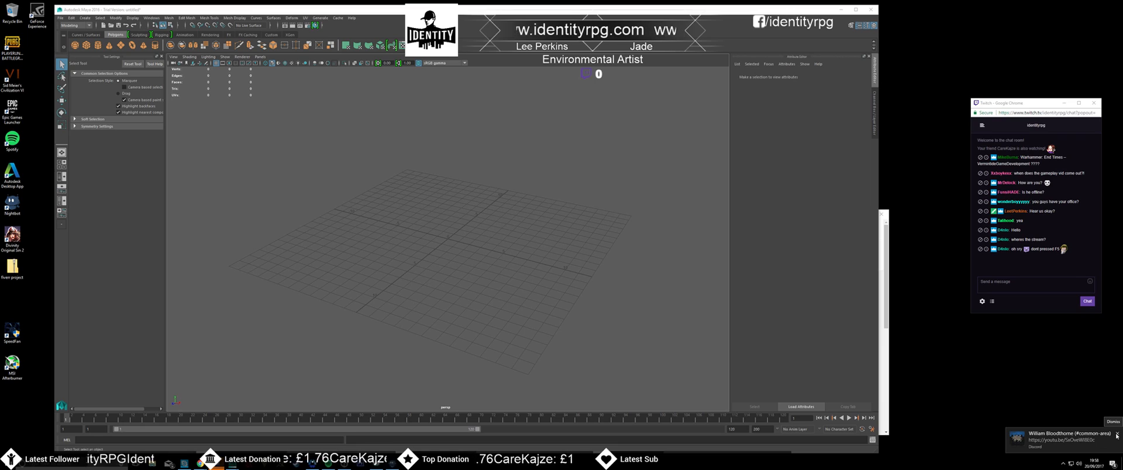
click(1118, 436)
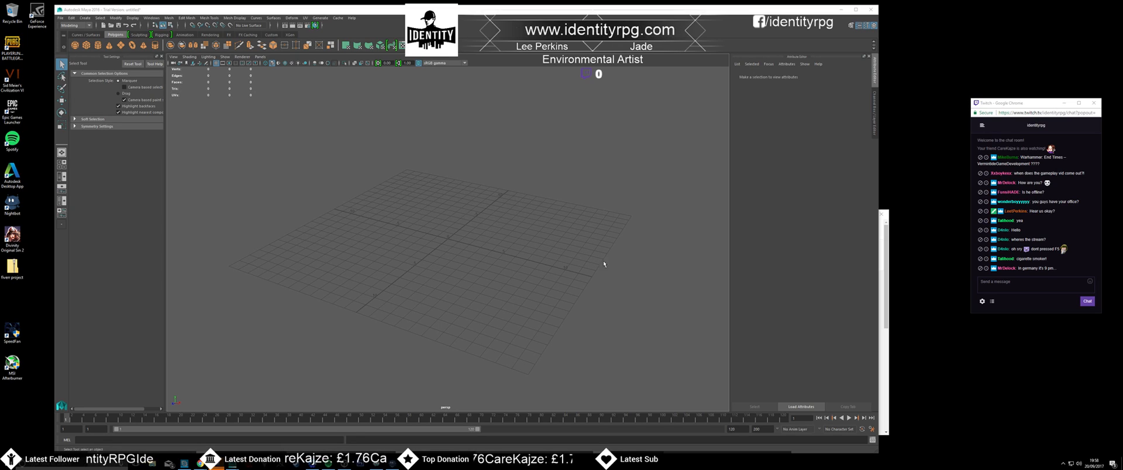
- Open the fire_extinguisher scene from the Identity project's Fire Extinguisher folder and move the Outliner clear of the model view
alt+drag(445, 281, 446, 287)
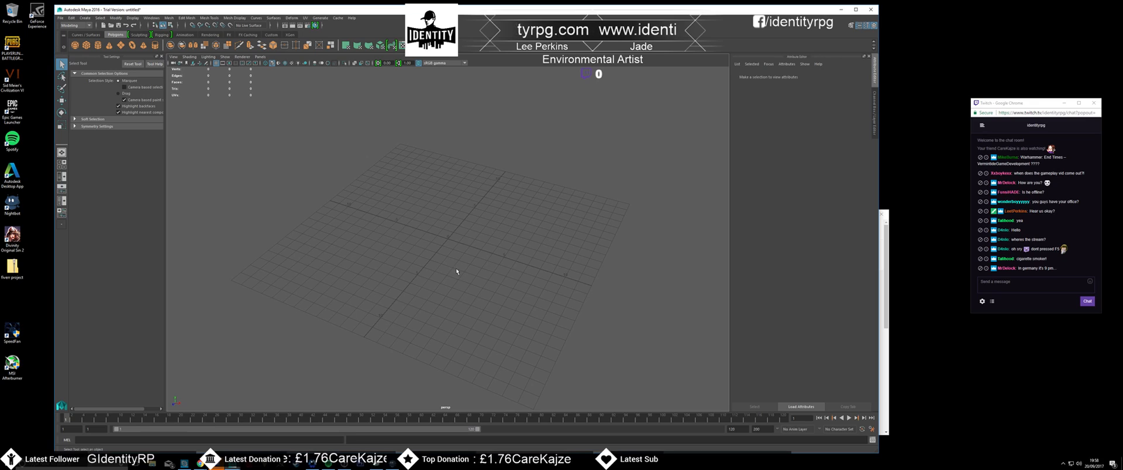
key(ctrl+o)
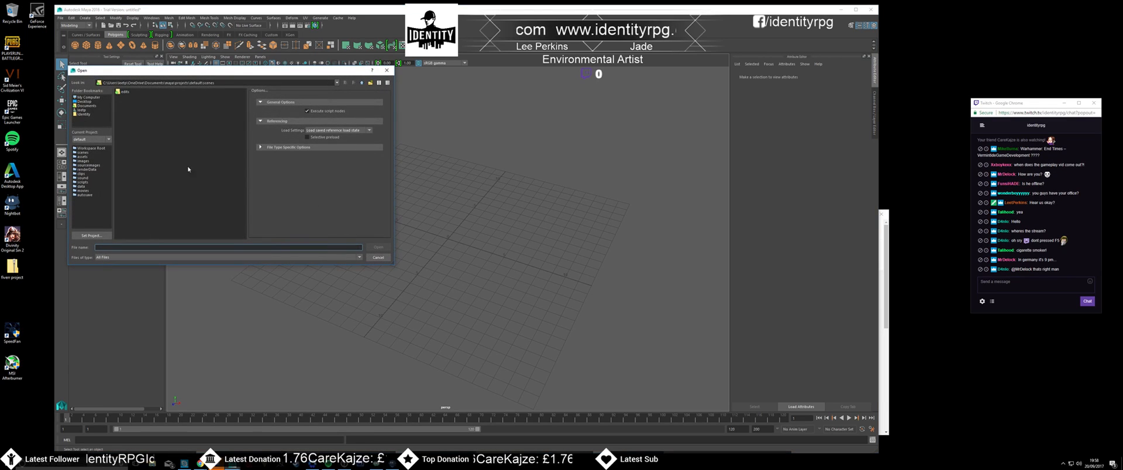
click(82, 115)
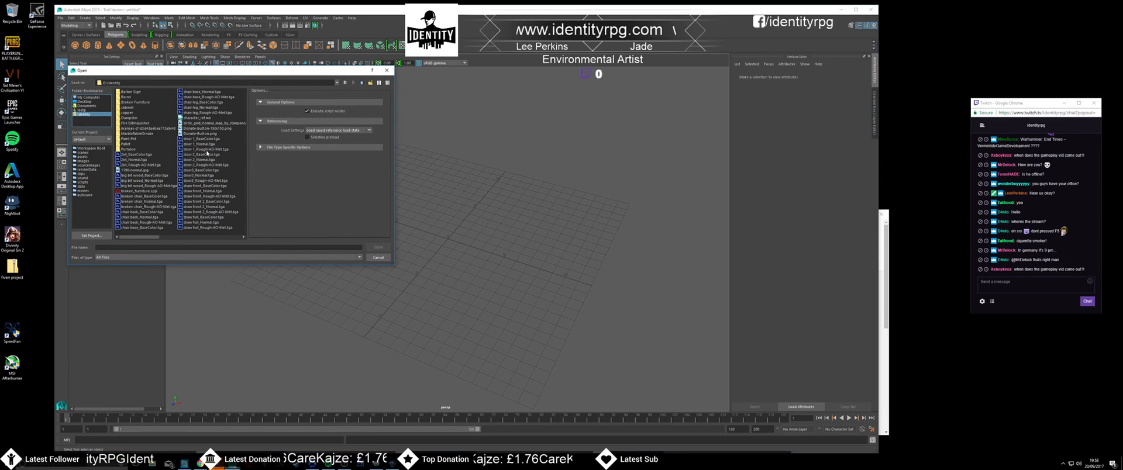
double_click(135, 122)
double_click(135, 114)
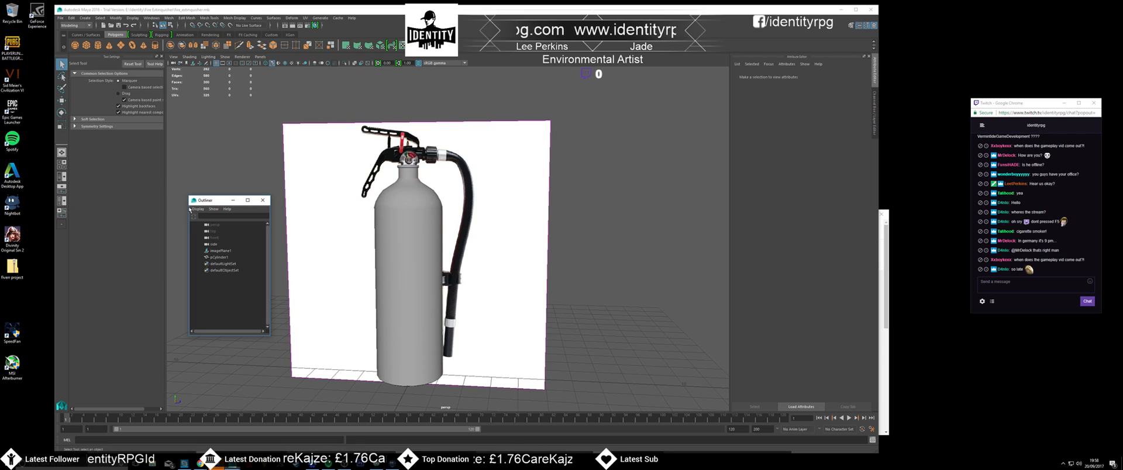
drag(223, 201, 107, 216)
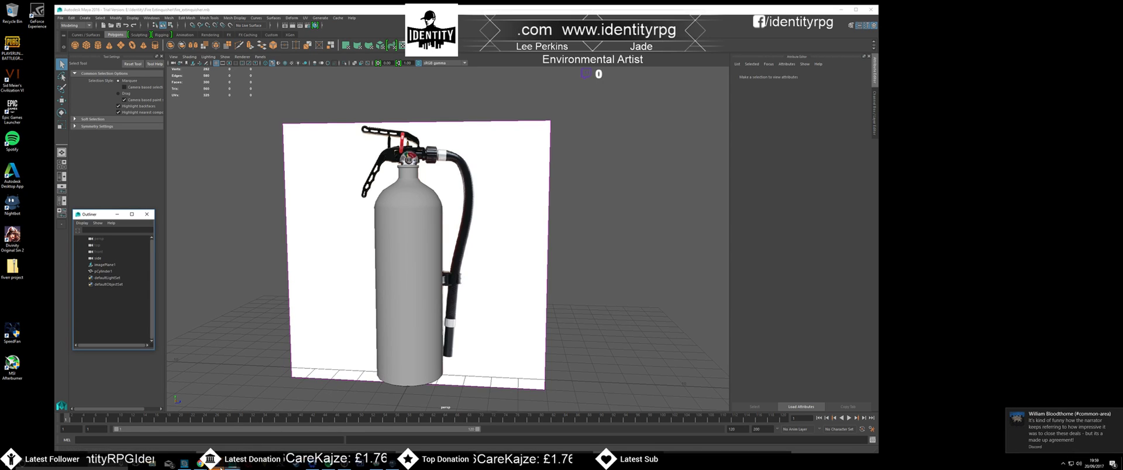
- Bring the popped-out Twitch chat window back and place it higher on the second monitor
click(219, 467)
click(219, 468)
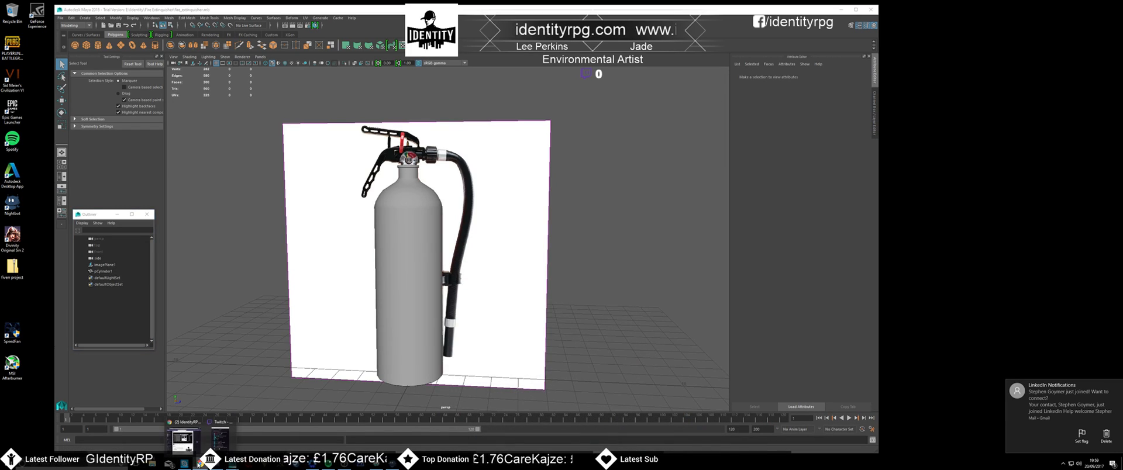
click(217, 438)
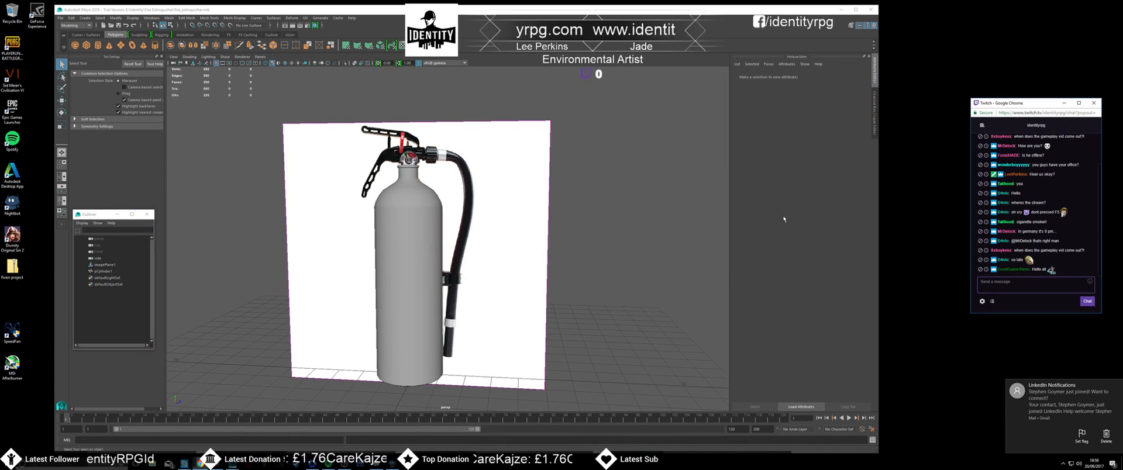
drag(1047, 101, 1035, 23)
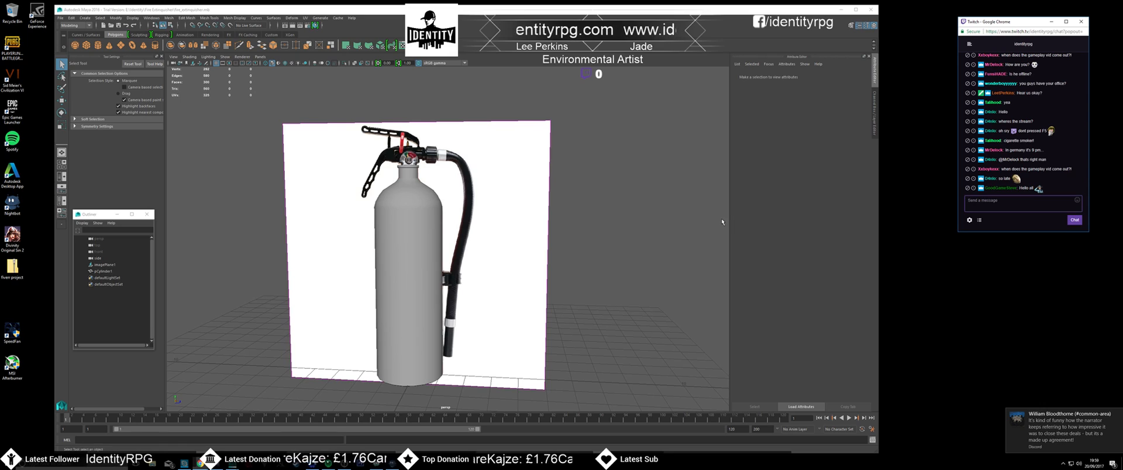
- Hide the fire extinguisher's body cylinder and inspect the reference image plane from several angles
mouse_move(481, 255)
alt+mouse_down()
mouse_move(515, 253)
mouse_move(495, 254)
alt+mouse_up()
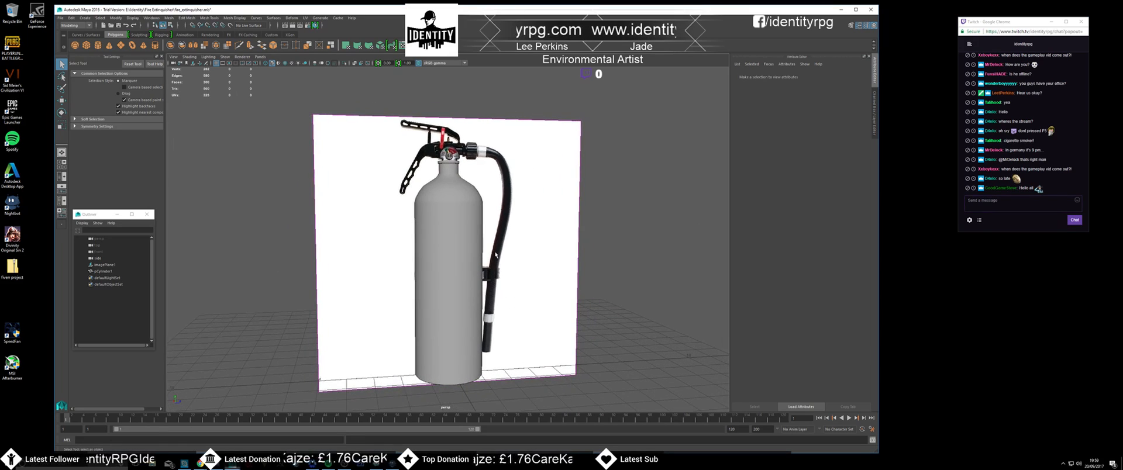
click(467, 276)
key(f)
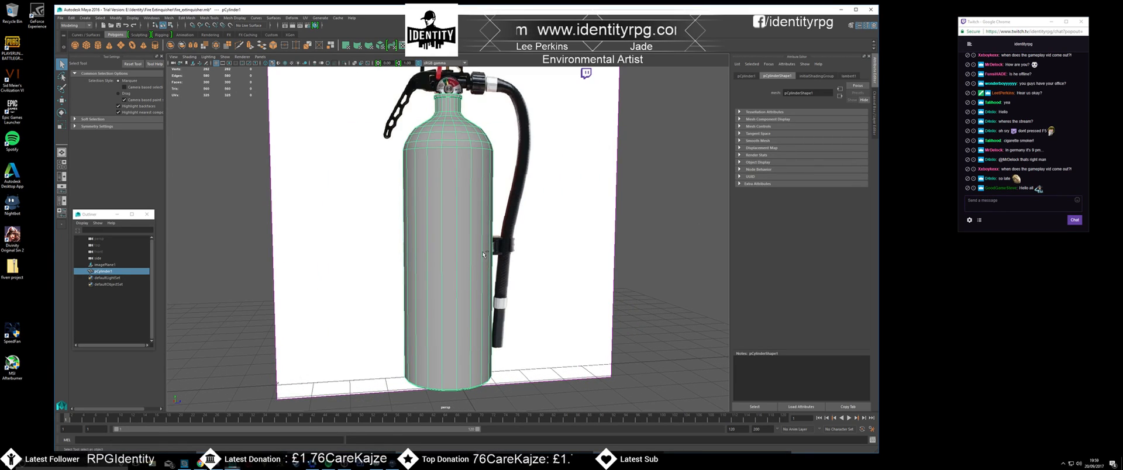
key(ctrl+h)
scroll(495, 255, down, 3)
scroll(495, 255, up, 4)
alt+drag(494, 256, 530, 272)
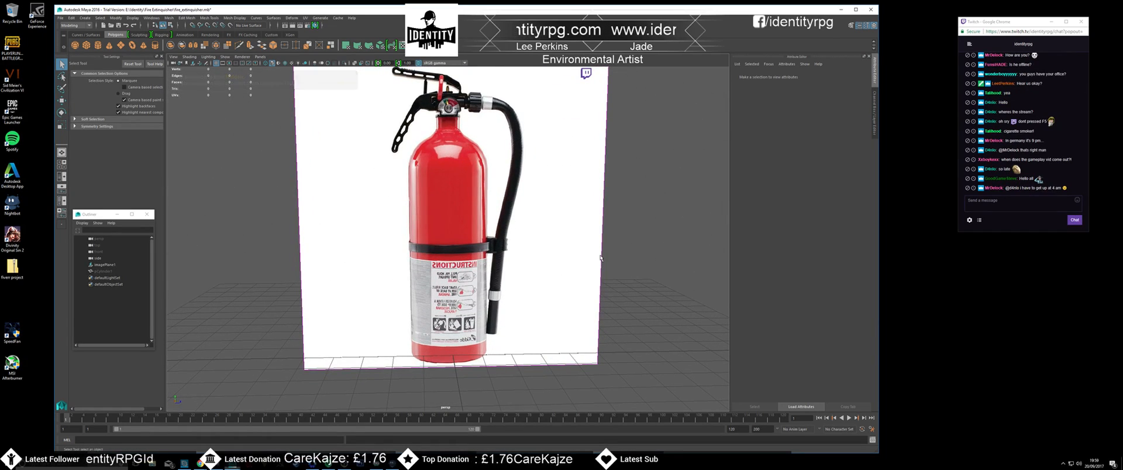
alt+drag(597, 258, 557, 269)
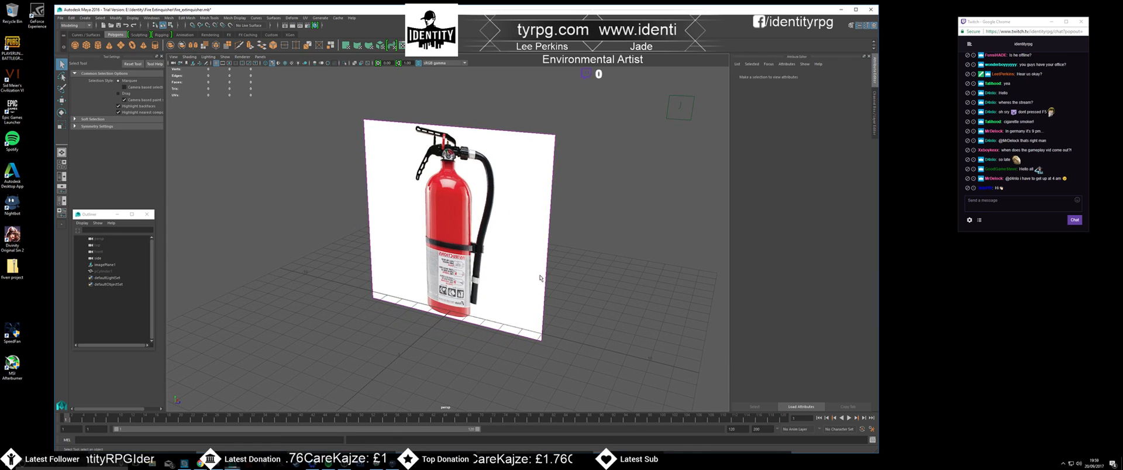
alt+drag(491, 279, 519, 271)
- Open the paint can scene from the Identity project's Paint Pot folder without saving the fire extinguisher changes
key(ctrl+o)
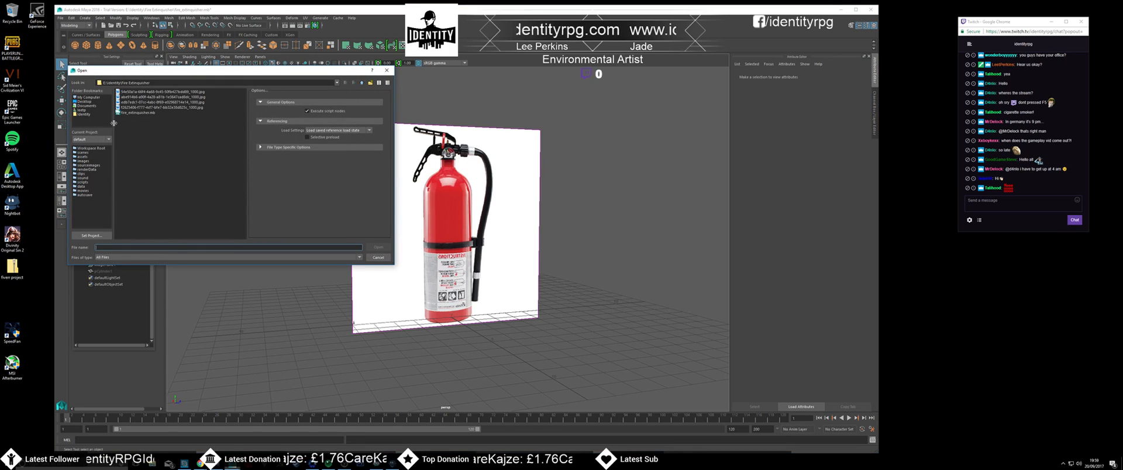
click(85, 114)
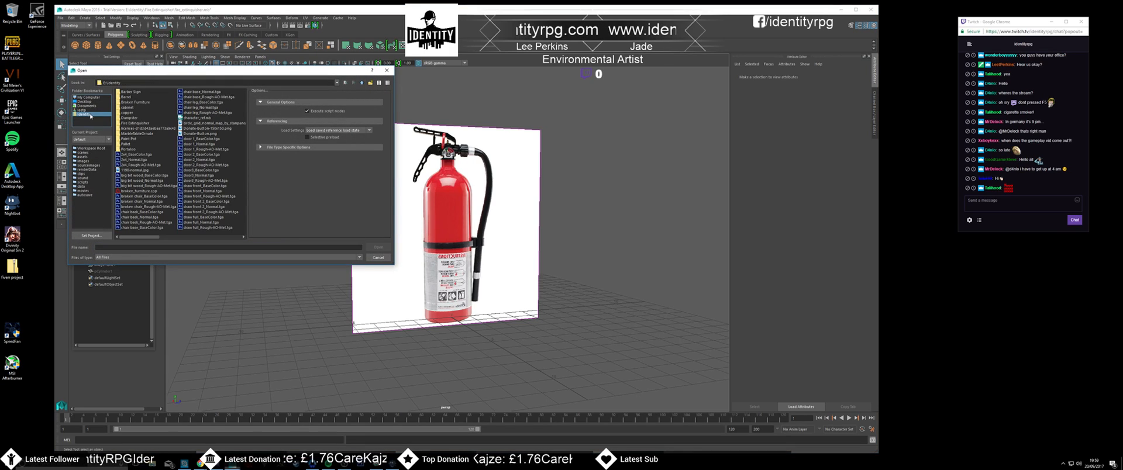
double_click(132, 139)
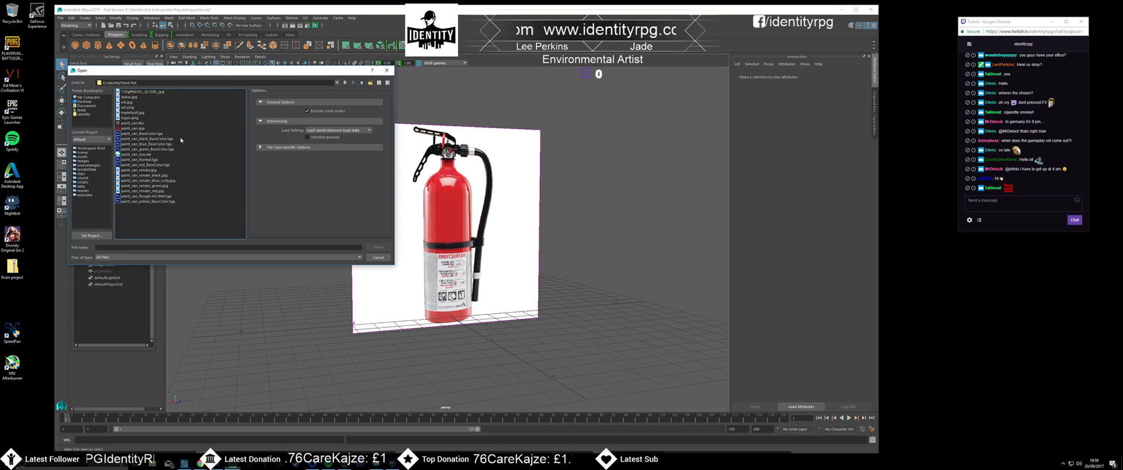
click(136, 155)
double_click(136, 155)
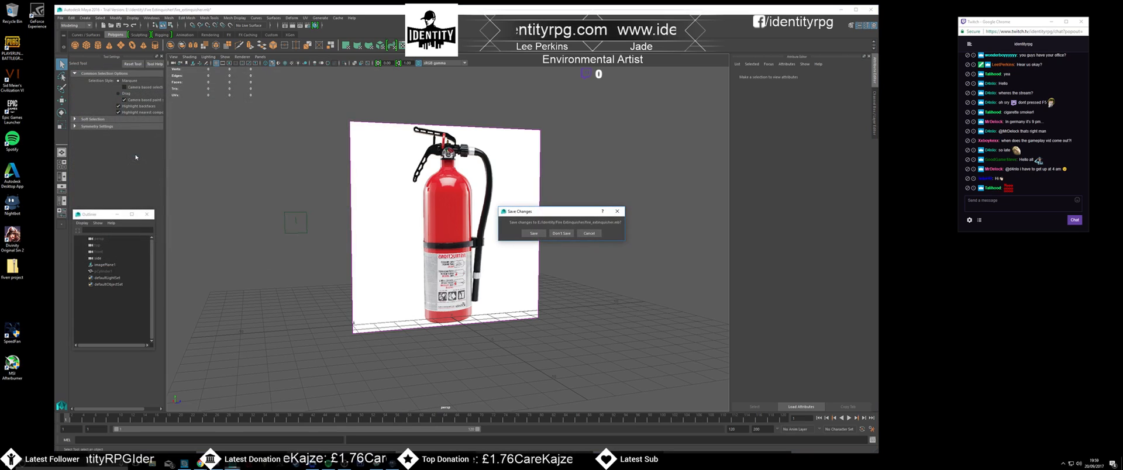
click(561, 234)
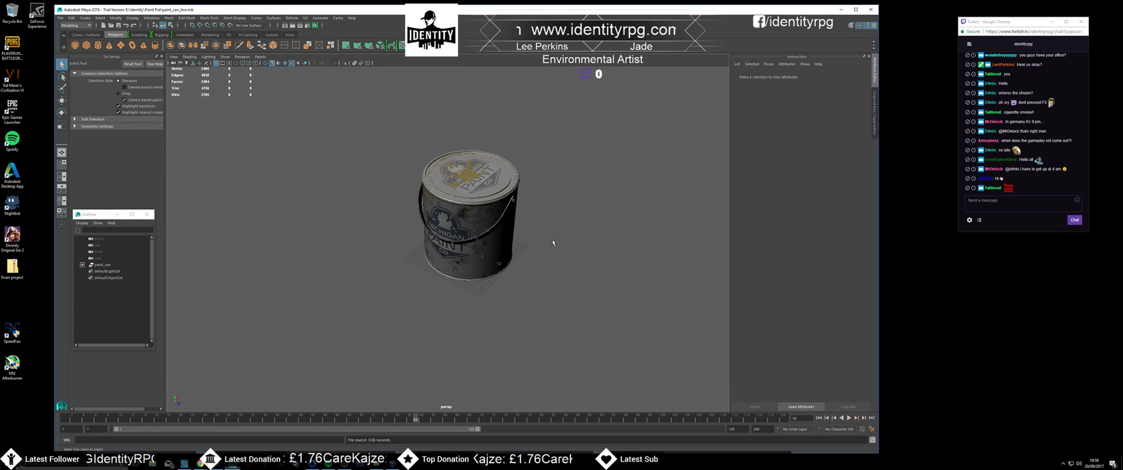
- Move the lid off the paint can and place it beside the can
alt+drag(487, 236, 463, 258)
click(416, 158)
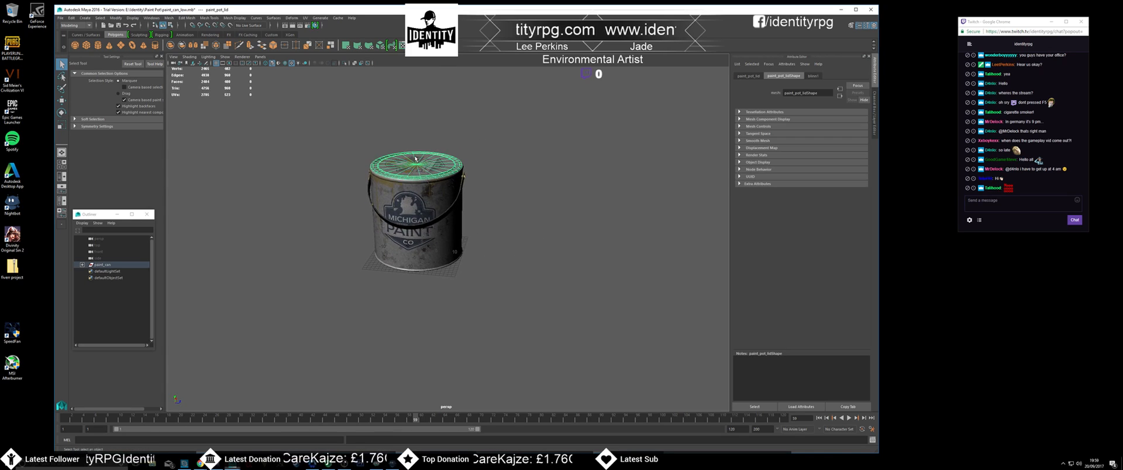
key(w)
drag(446, 187, 508, 251)
click(507, 233)
mouse_move(582, 258)
alt+mouse_down()
mouse_move(522, 239)
mouse_move(478, 239)
mouse_move(458, 253)
mouse_move(509, 265)
alt+mouse_up()
- Move the full-level paint surface out to the side opposite the lid and inspect the can's interior
scroll(454, 251, up, 3)
click(438, 210)
drag(434, 205, 248, 201)
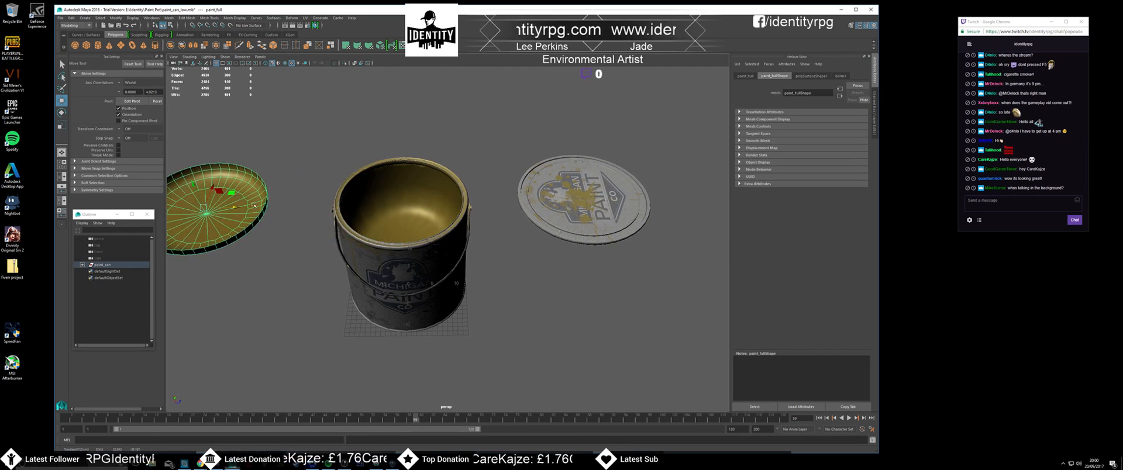
click(496, 280)
mouse_move(496, 263)
alt+mouse_down()
mouse_move(524, 282)
mouse_move(485, 272)
alt+mouse_up()
scroll(485, 271, up, 5)
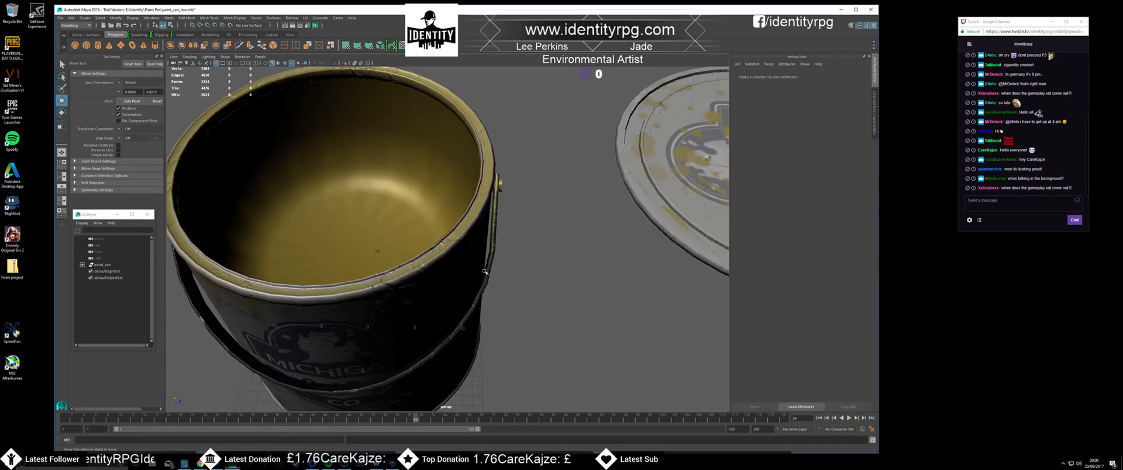
- Move the bowl-shaped paint fill mesh out of the can and place it beyond the full-level paint surface
scroll(485, 272, down, 8)
mouse_move(423, 227)
alt+mouse_down()
mouse_move(480, 219)
mouse_move(252, 180)
alt+mouse_up()
click(480, 218)
click(427, 237)
click(300, 187)
click(373, 245)
mouse_move(374, 245)
alt+mouse_down()
mouse_move(397, 258)
mouse_move(380, 254)
mouse_move(471, 221)
alt+mouse_up()
- Switch the colour texture of the paint can's material to the paint_can_blue_BaseColor image
click(471, 221)
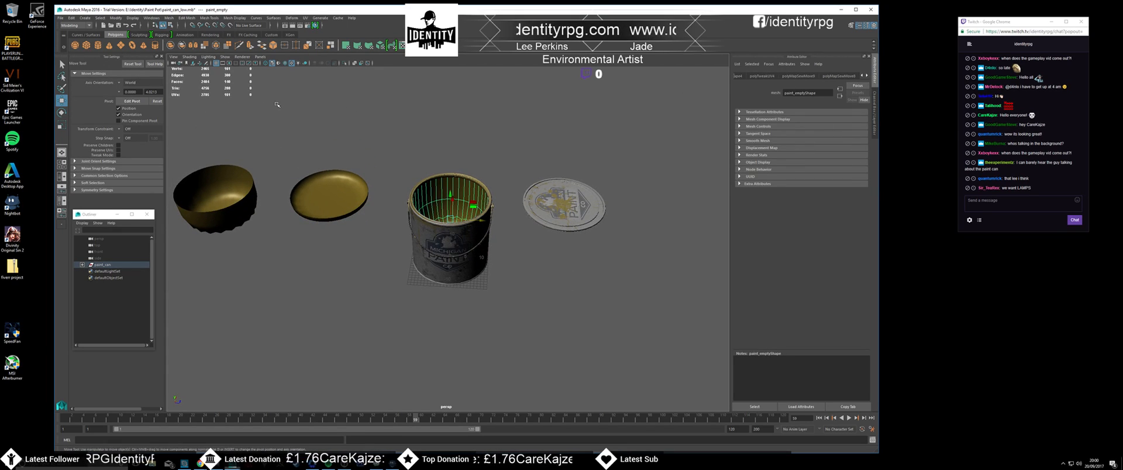
click(71, 18)
click(167, 108)
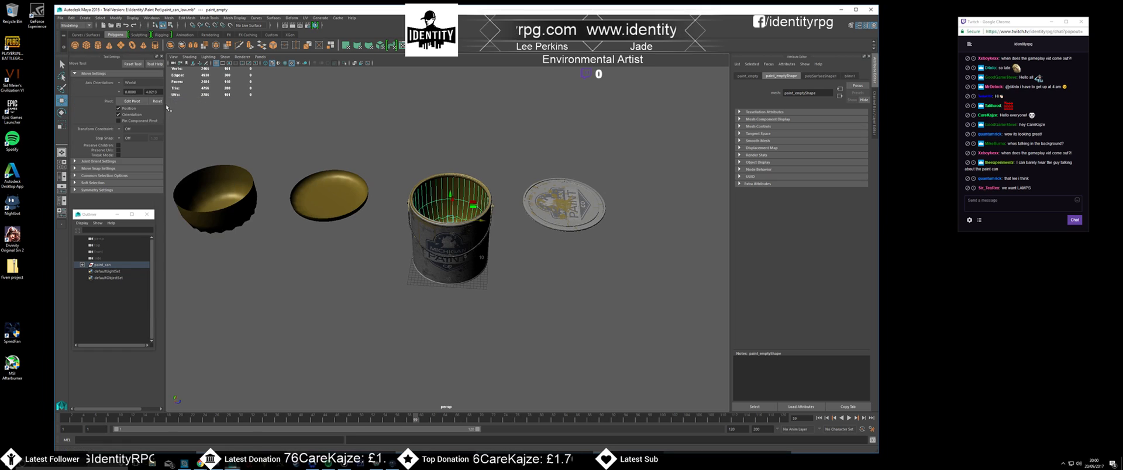
click(849, 76)
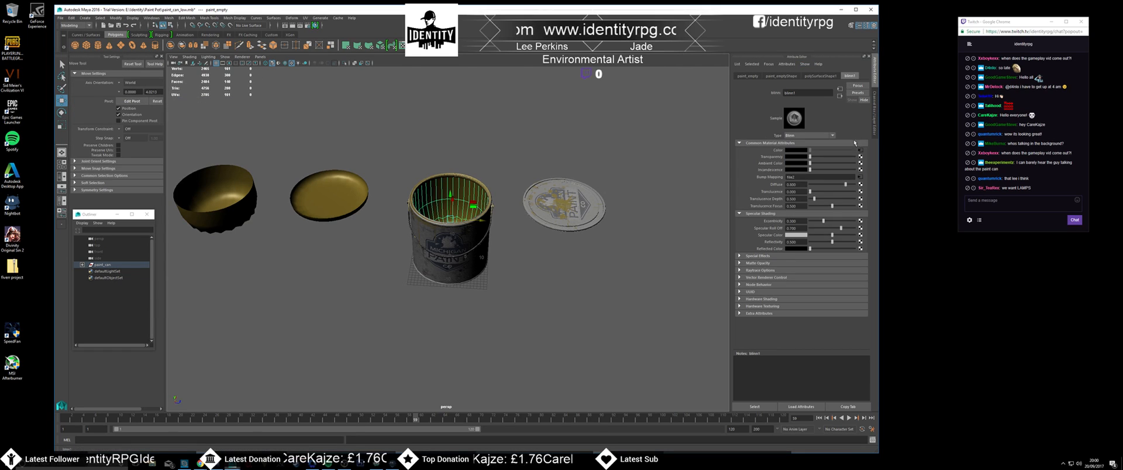
click(861, 151)
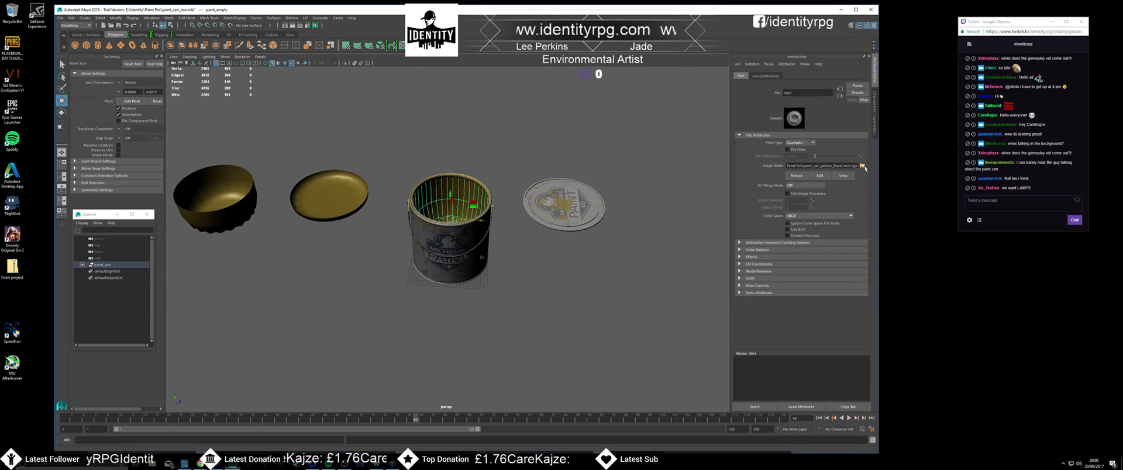
click(862, 166)
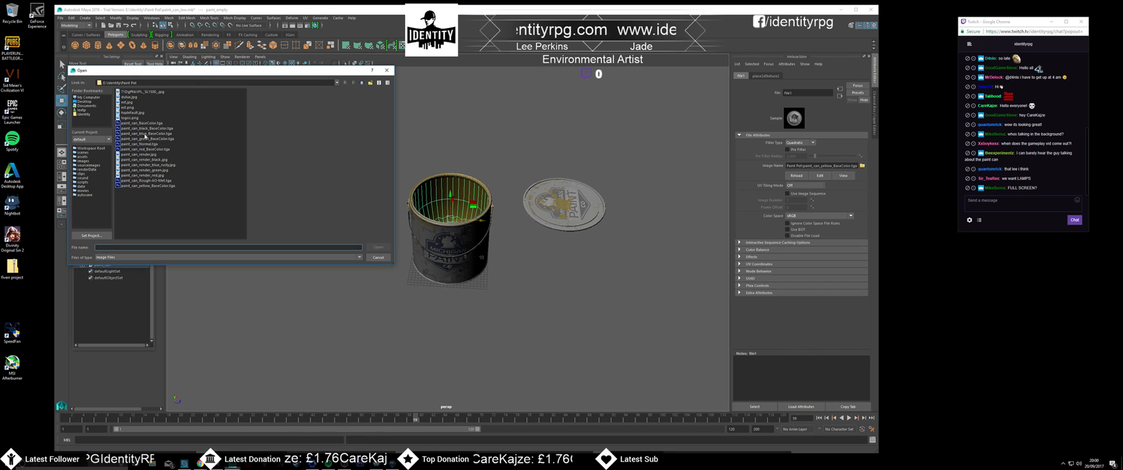
click(378, 258)
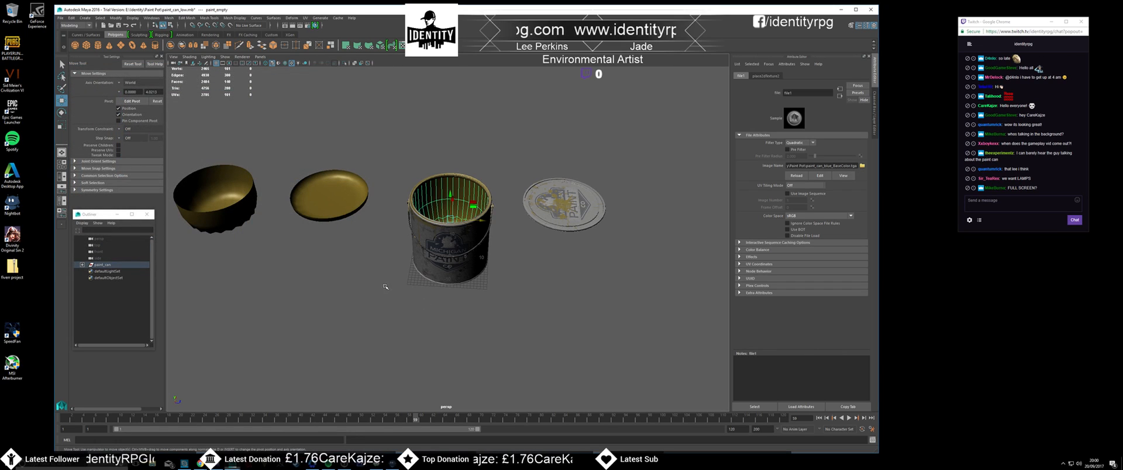
click(392, 289)
mouse_move(392, 288)
alt+mouse_down()
mouse_move(349, 276)
mouse_move(355, 316)
alt+mouse_up()
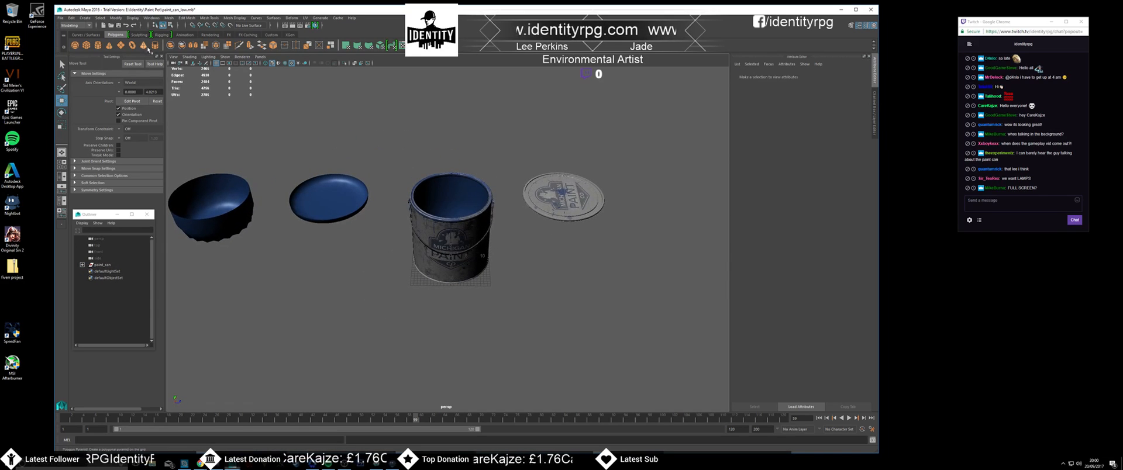
- Hide the viewport grid and move the paint_empty lining mesh out of the can, past the lid
click(133, 18)
click(140, 35)
mouse_move(380, 275)
alt+mouse_down()
mouse_move(375, 258)
mouse_move(377, 293)
mouse_move(388, 270)
mouse_move(388, 290)
alt+mouse_up()
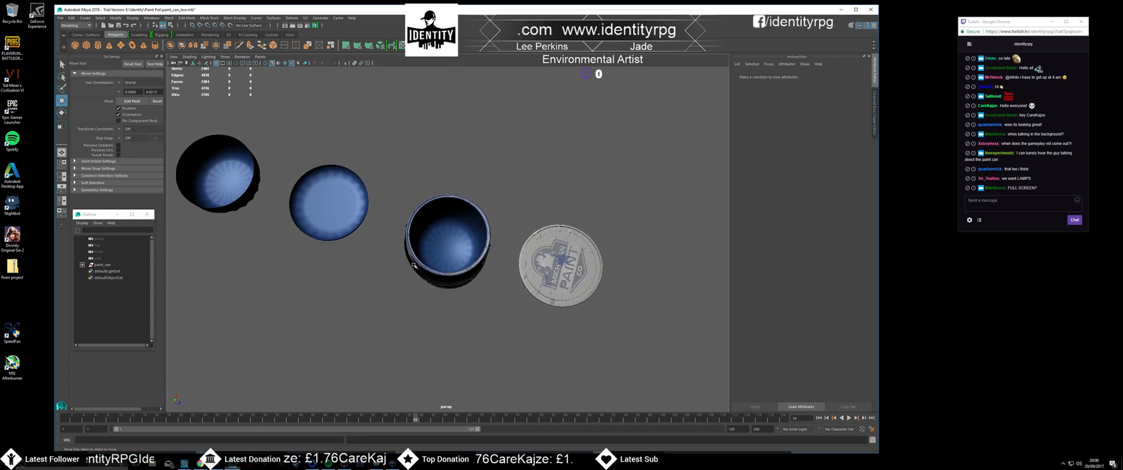
click(468, 243)
scroll(471, 245, down, 3)
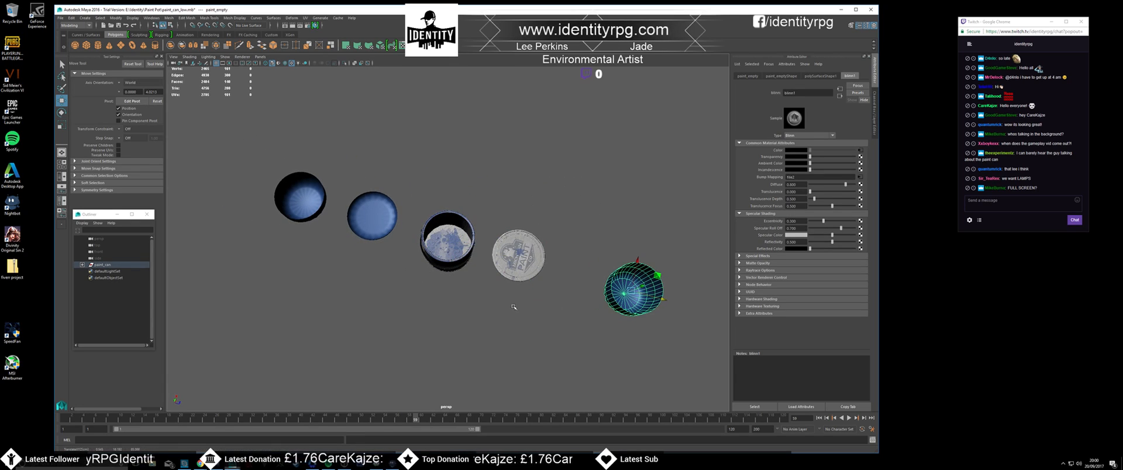
- Examine the separated blue paint can parts and the can's printed label from the side and slightly above
click(469, 292)
mouse_move(469, 293)
alt+mouse_down()
mouse_move(469, 263)
mouse_move(492, 253)
mouse_move(510, 280)
mouse_move(478, 267)
mouse_move(413, 283)
mouse_move(492, 258)
mouse_move(422, 283)
alt+mouse_up()
scroll(478, 266, up, 5)
scroll(478, 267, down, 6)
scroll(420, 284, down, 5)
scroll(420, 284, up, 5)
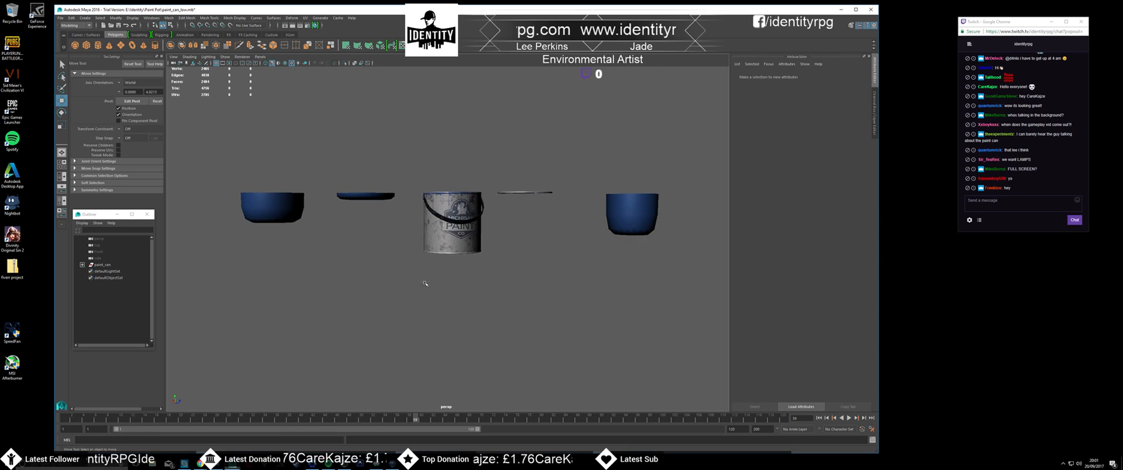
scroll(419, 284, up, 3)
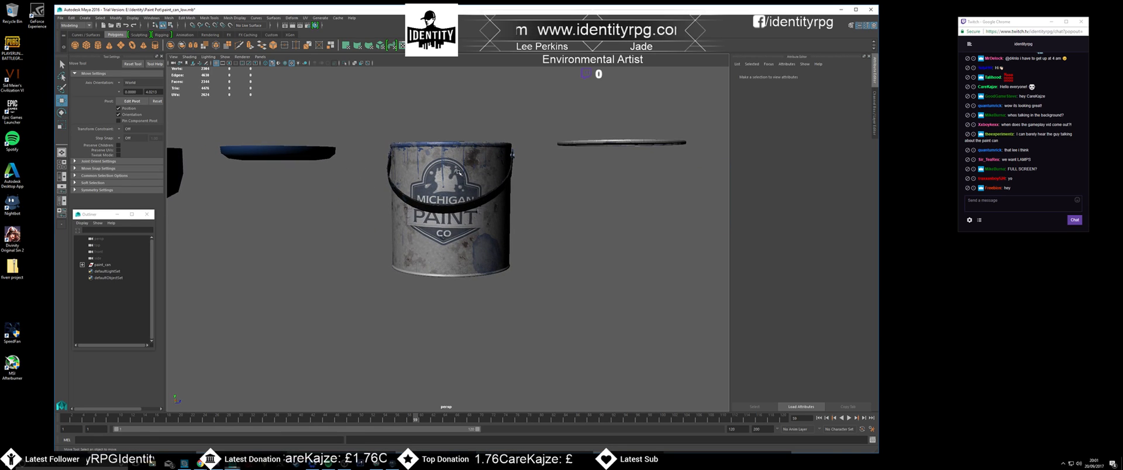
alt+drag(418, 215, 415, 260)
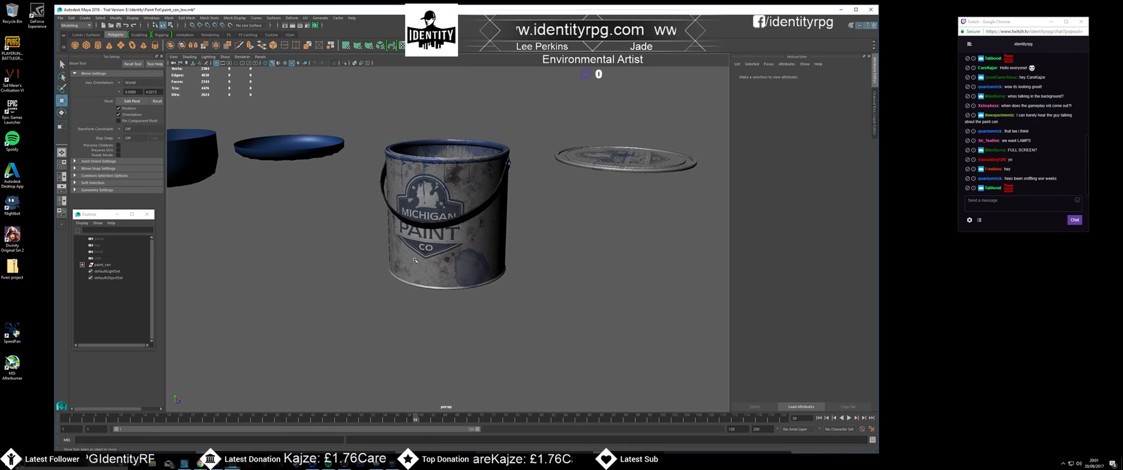
- Reopen the fire_extinguisher scene without saving the paint can changes and frame the extinguisher's body cylinder against the reference image
key(ctrl+o)
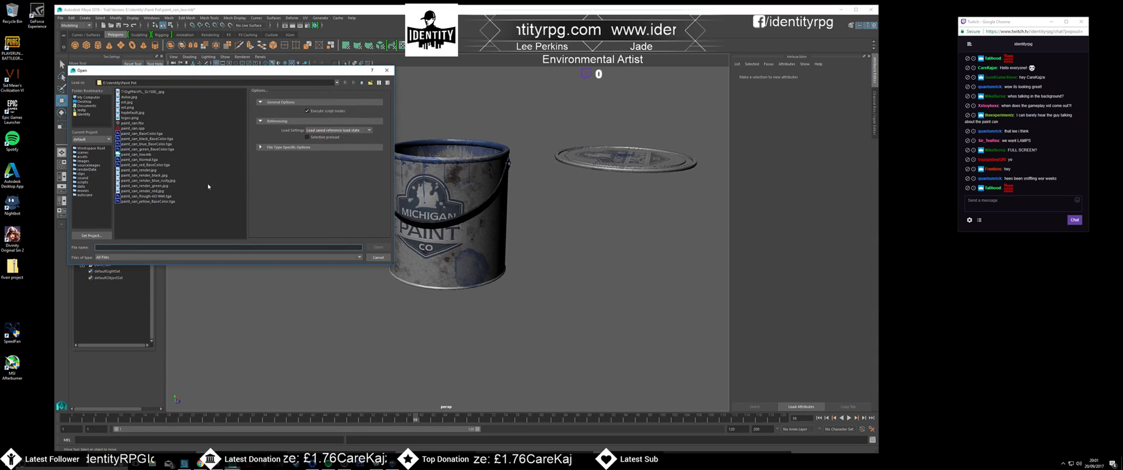
click(363, 84)
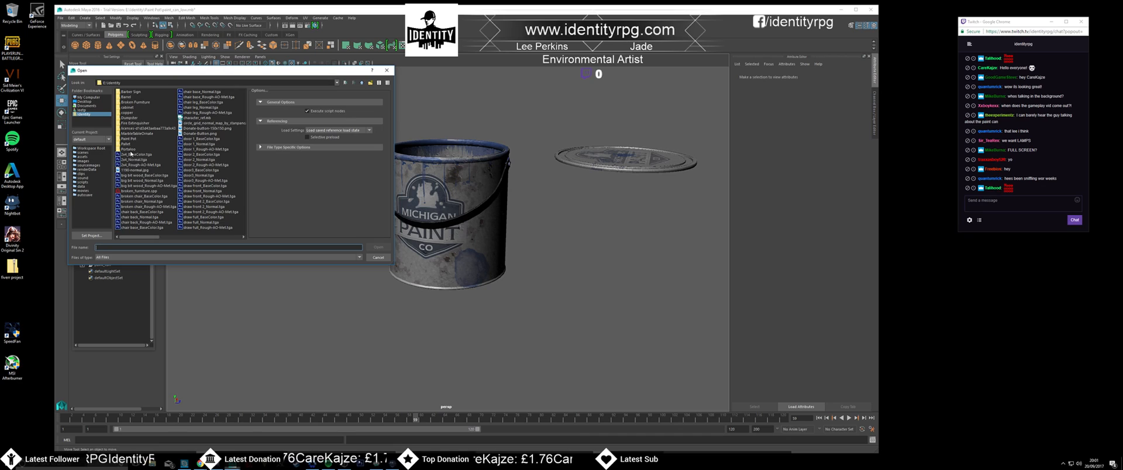
double_click(131, 123)
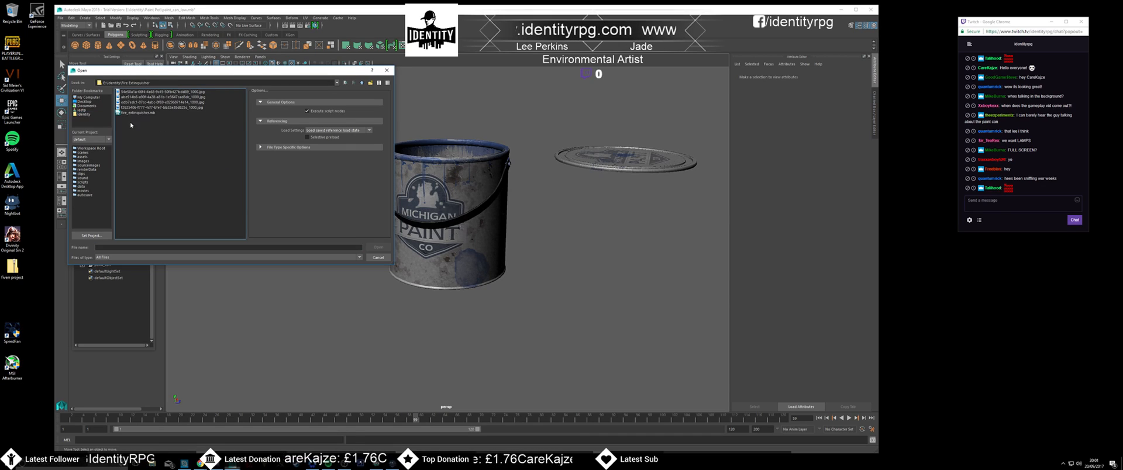
double_click(135, 113)
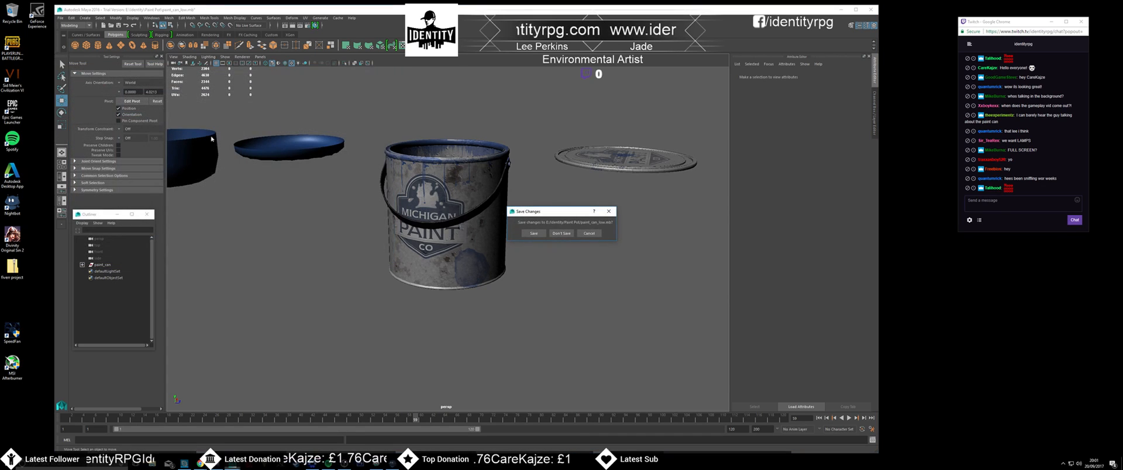
click(560, 235)
alt+drag(451, 234, 563, 228)
click(446, 244)
key(f)
scroll(438, 239, down, 3)
click(578, 236)
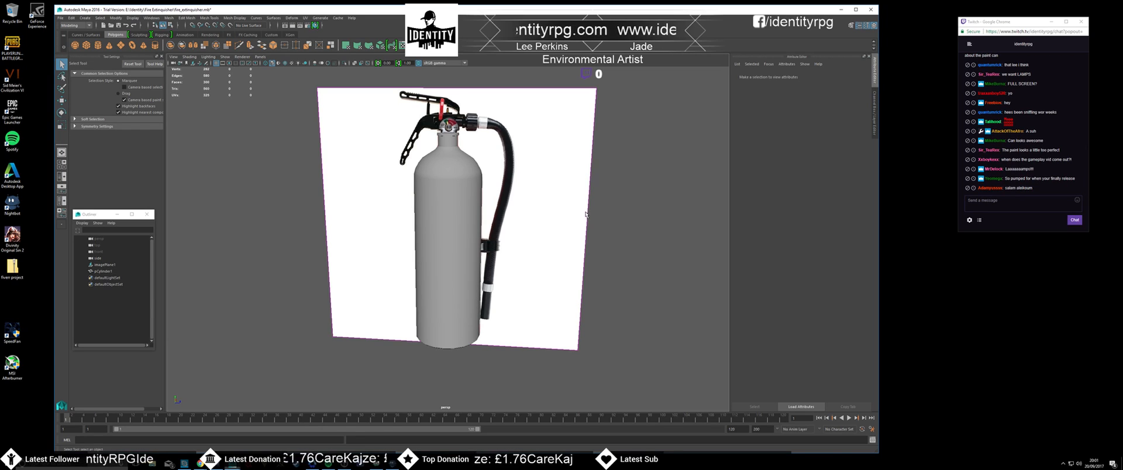
alt+drag(545, 211, 529, 187)
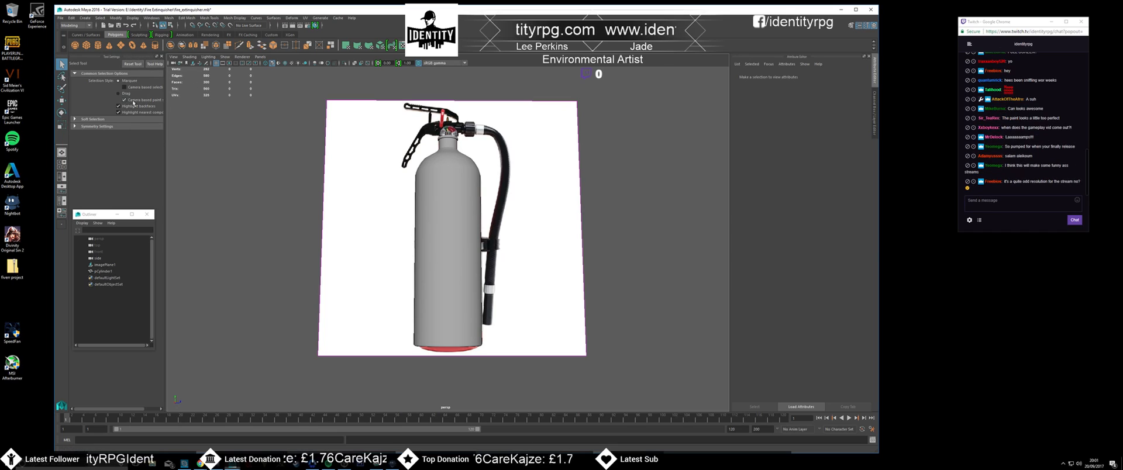
- Create a polygon cube, try moving it to the upper part of the reference image, and undo that move
click(85, 46)
scroll(366, 208, down, 4)
alt+drag(366, 208, 378, 251)
key(w)
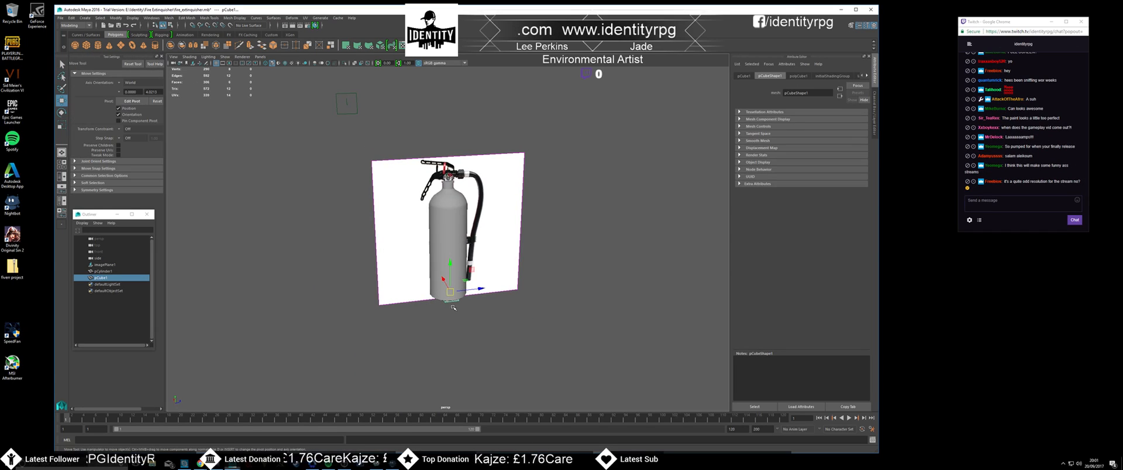
drag(421, 146, 423, 149)
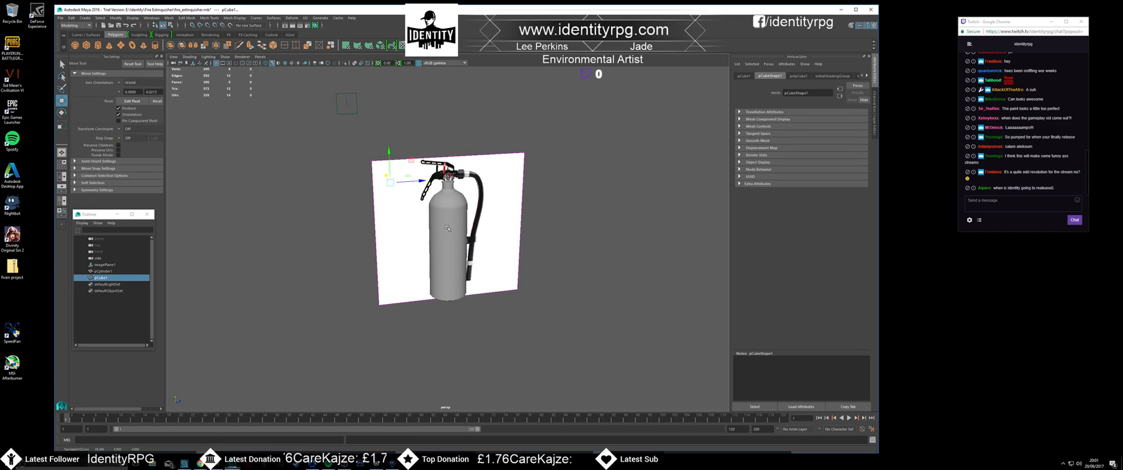
key(ctrl+z)
alt+drag(435, 248, 452, 270)
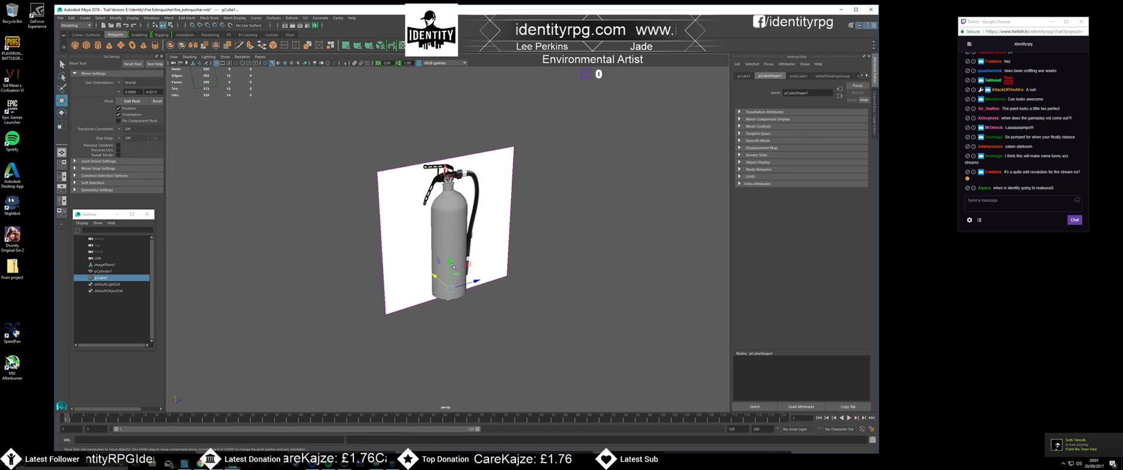
- Move the cube up onto the extinguisher's neck and size it over the valve body in the reference image
drag(461, 141, 459, 146)
key(f)
scroll(456, 216, up, 3)
scroll(456, 216, down, 6)
alt+drag(450, 232, 426, 255)
key(r)
key(w)
key(r)
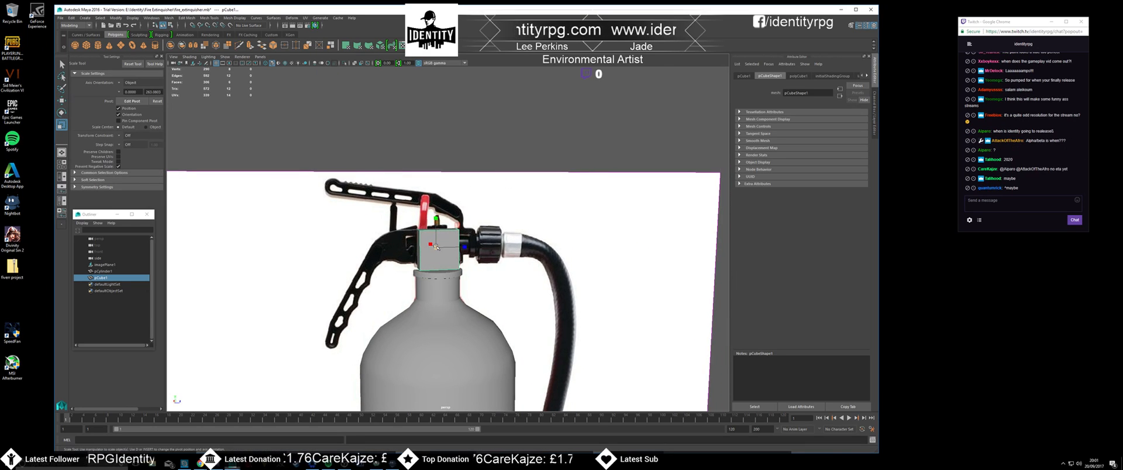
- Reduce the cube's height and adjust its position so it sits over the valve body above the neck
scroll(436, 248, down, 3)
scroll(437, 247, up, 3)
scroll(436, 247, down, 3)
alt+drag(436, 248, 409, 247)
scroll(437, 251, up, 3)
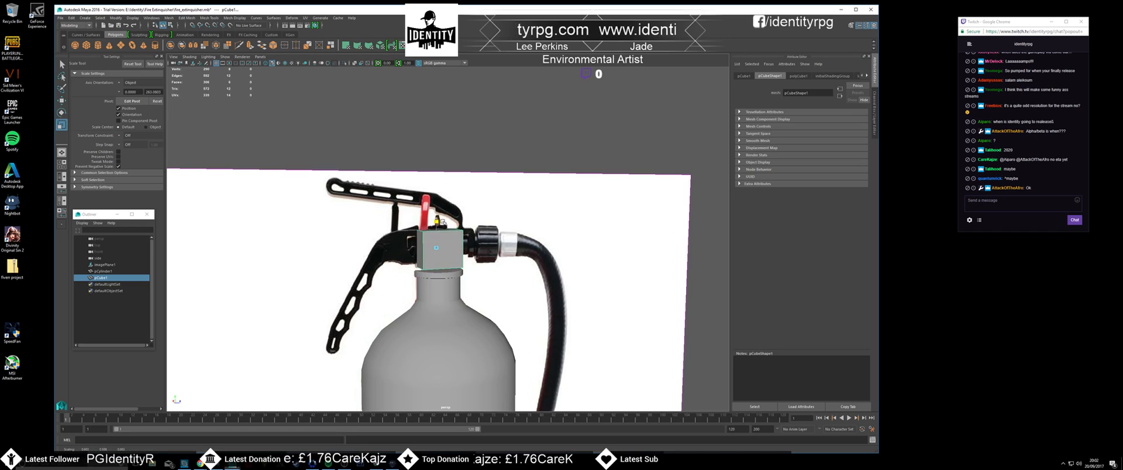
key(w)
click(437, 220)
key(ctrl+z)
drag(437, 218, 375, 236)
key(r)
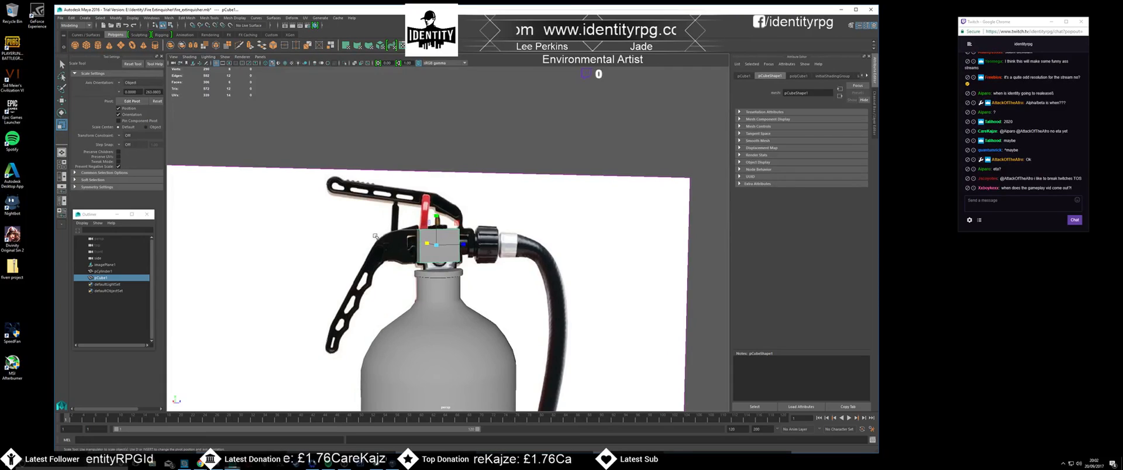
- Select the face of the valve cube that faces the handle
scroll(375, 236, up, 3)
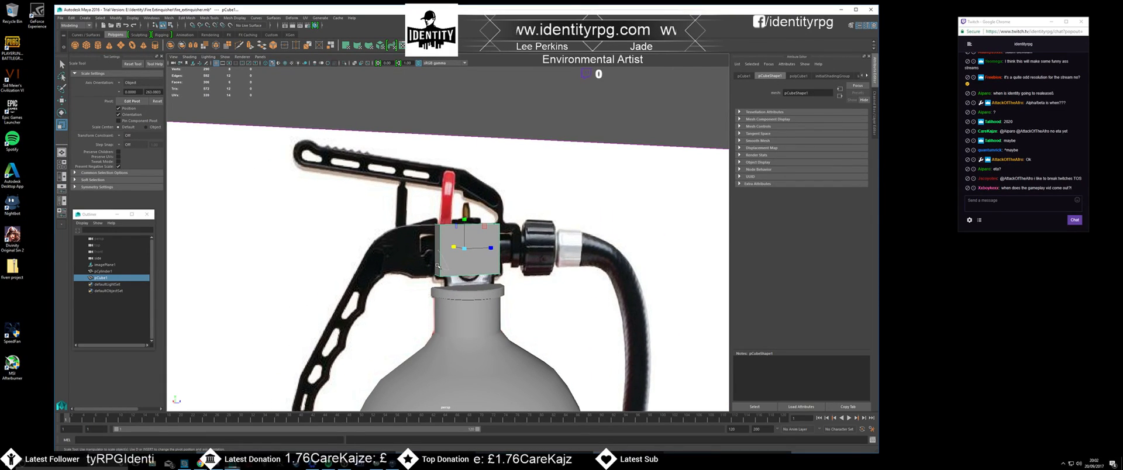
right_drag(438, 266, 438, 276)
click(437, 257)
alt+drag(438, 260, 429, 259)
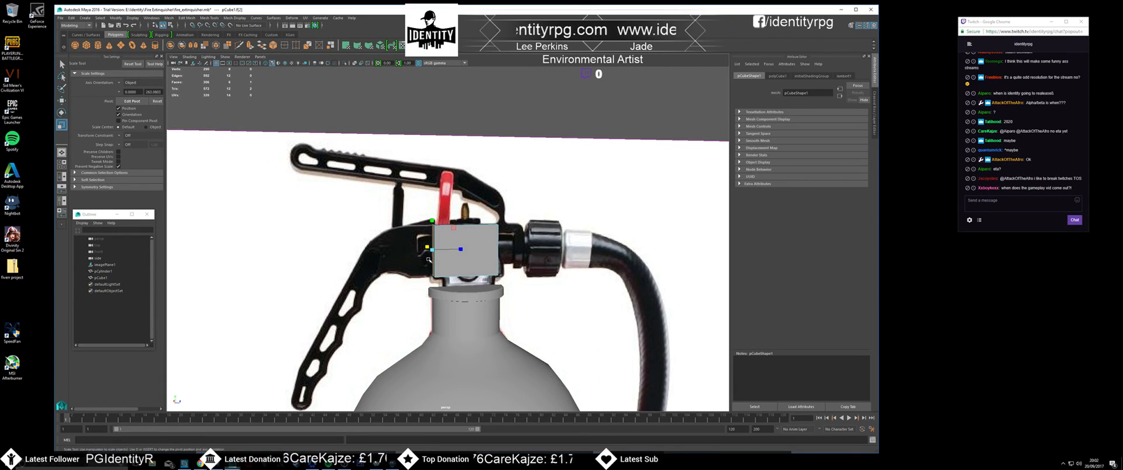
- Tear off the Mesh, Edit Mesh and Mesh Tools command lists as floating windows and arrange them beside the viewport
click(169, 19)
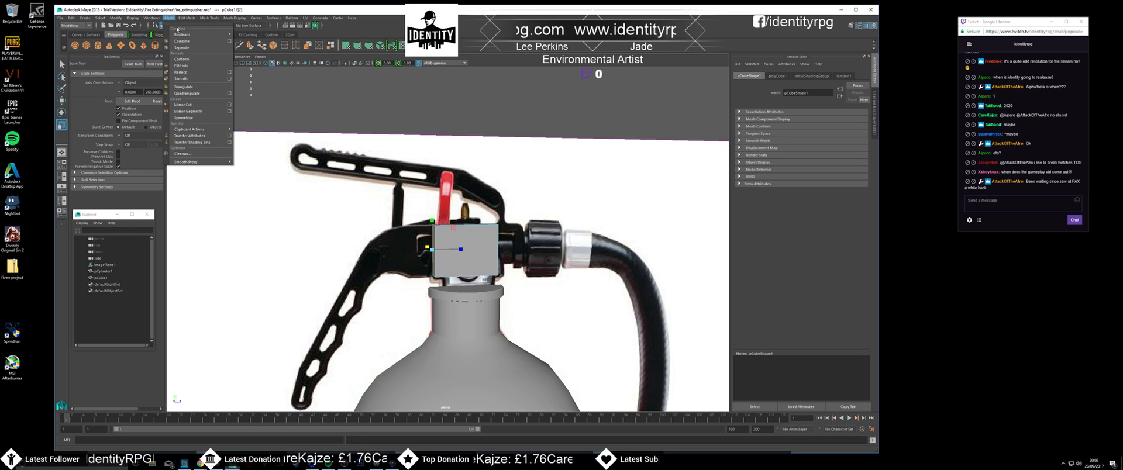
click(177, 28)
drag(166, 106, 145, 234)
drag(68, 215, 46, 261)
click(189, 18)
click(199, 24)
drag(208, 17, 60, 213)
click(209, 18)
click(223, 23)
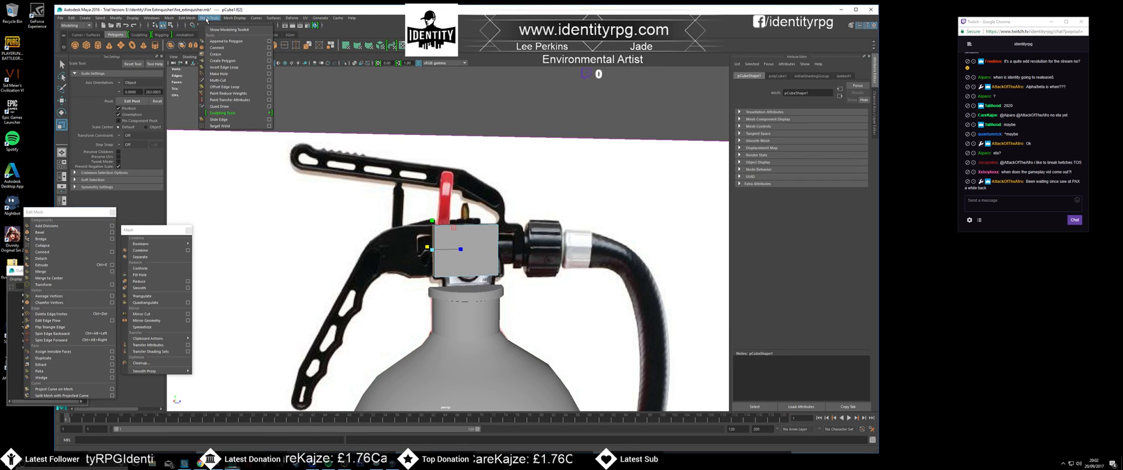
drag(216, 23, 48, 97)
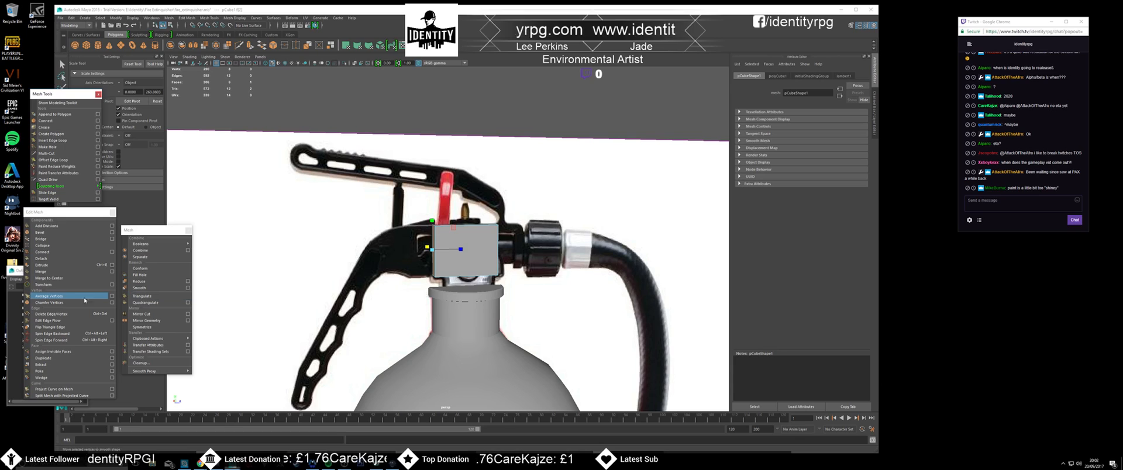
- Extrude the cube's handle-side face outward in two segments and scale the end face down to taper the block
click(67, 266)
alt+drag(346, 239, 328, 264)
drag(413, 264, 457, 257)
key(ctrl+e)
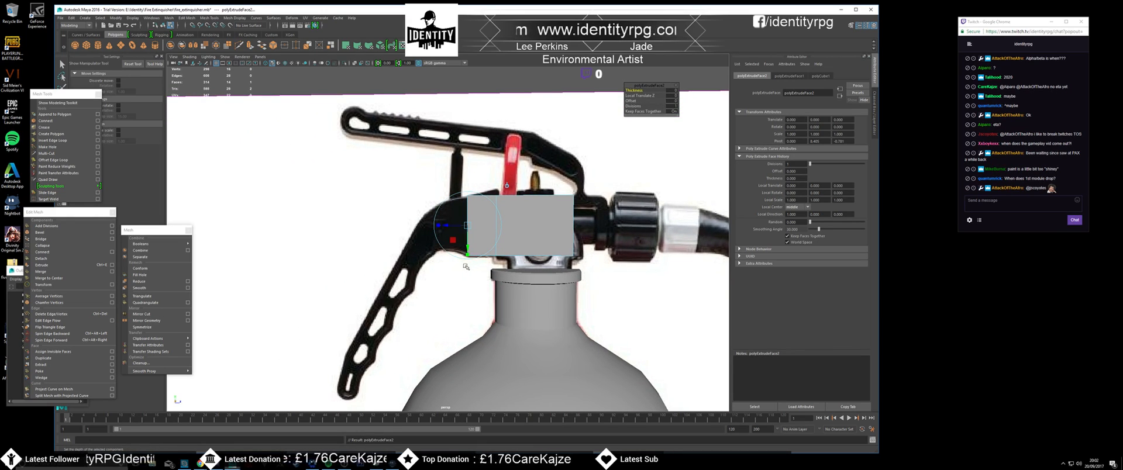
alt+drag(468, 266, 461, 258)
drag(448, 227, 428, 225)
key(r)
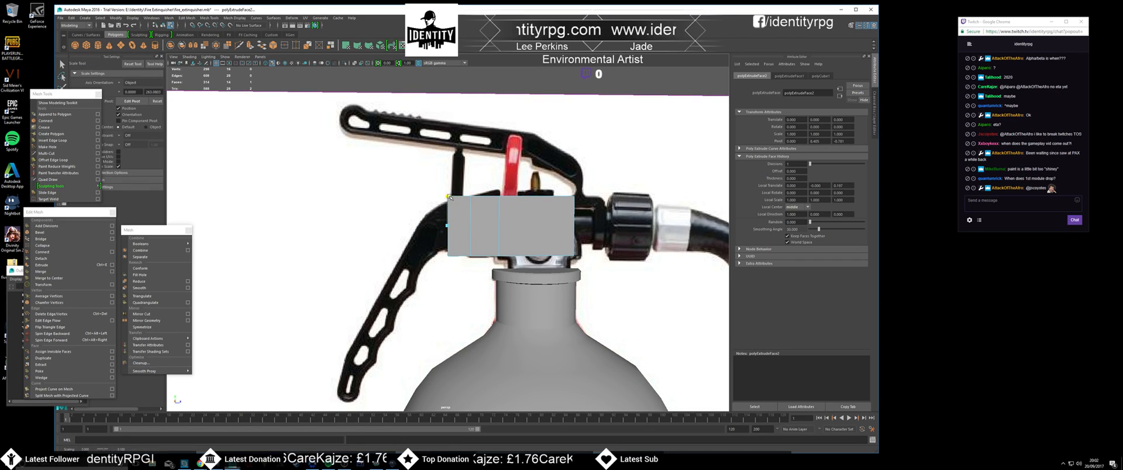
drag(457, 202, 457, 206)
mouse_move(457, 205)
alt+mouse_down()
mouse_move(434, 216)
mouse_move(450, 212)
alt+mouse_up()
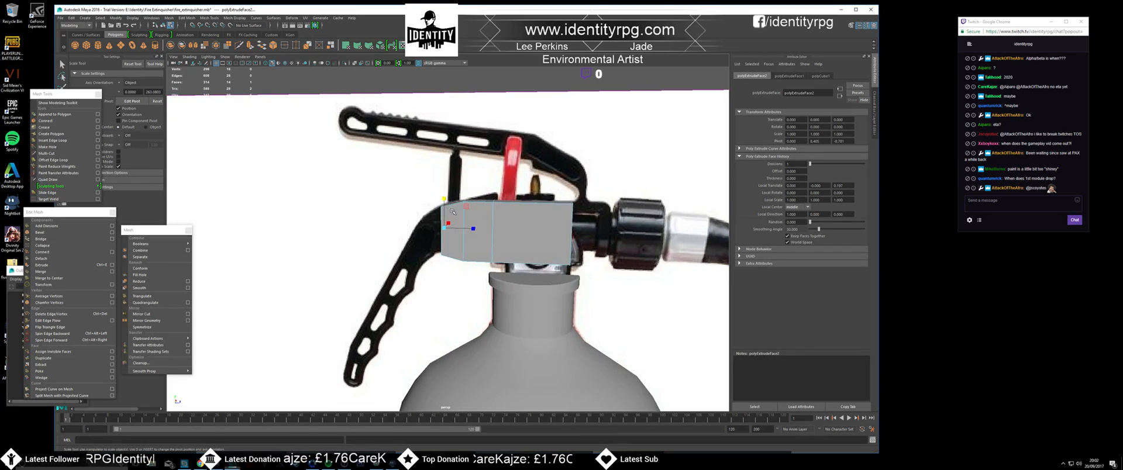
- Insert an edge loop across the valve block behind the taper and raise its top edge into a peak following the reference
alt+drag(508, 228, 505, 223)
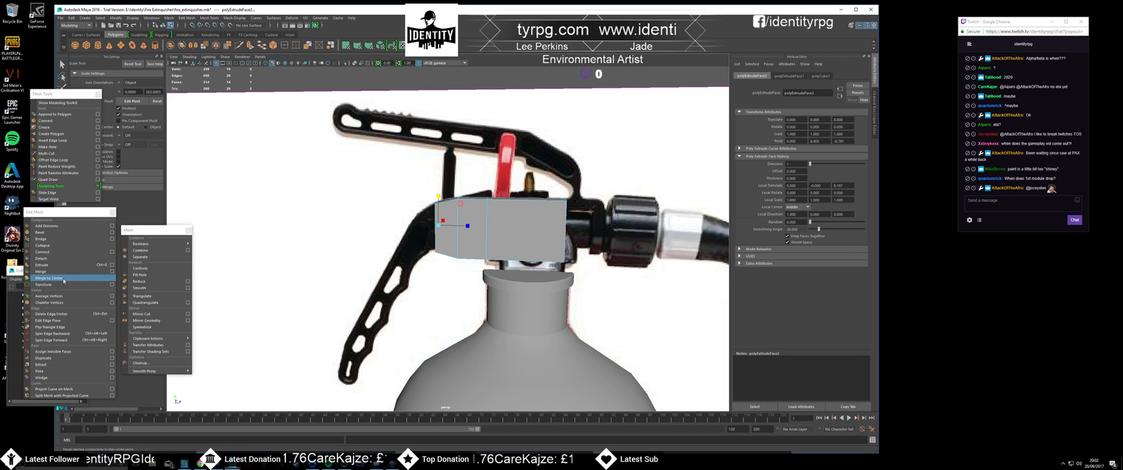
click(53, 140)
alt+drag(481, 201, 493, 166)
right_click(490, 199)
key(w)
alt+drag(499, 199, 491, 183)
click(527, 214)
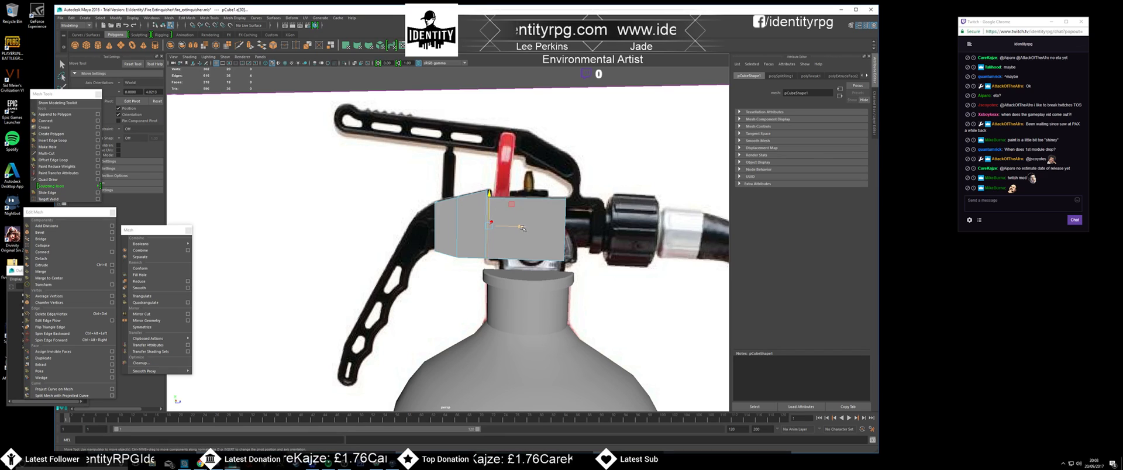
drag(522, 228, 525, 228)
- Insert a second edge loop right beside the raised one and adjust its top edge to form the step behind the peak
scroll(525, 228, up, 4)
key(g)
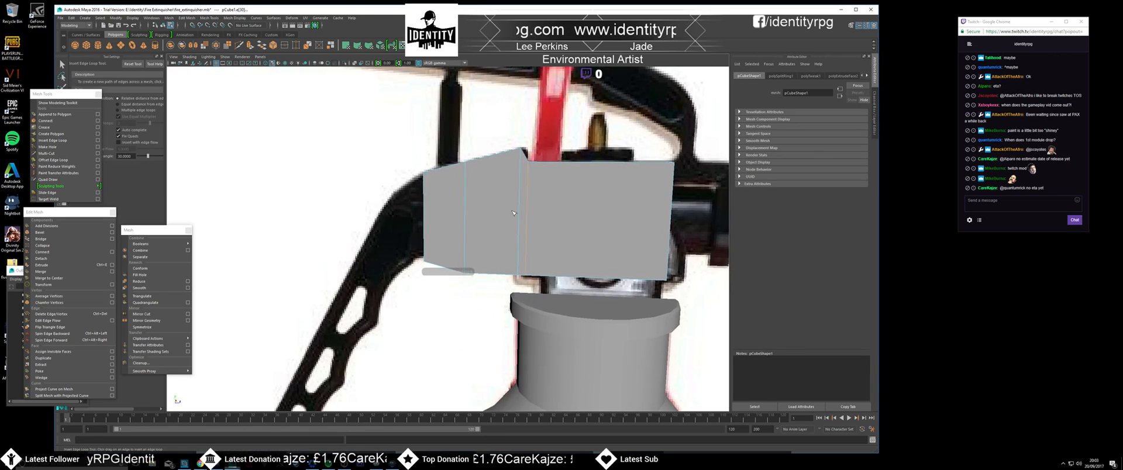
alt+drag(525, 158, 520, 167)
key(w)
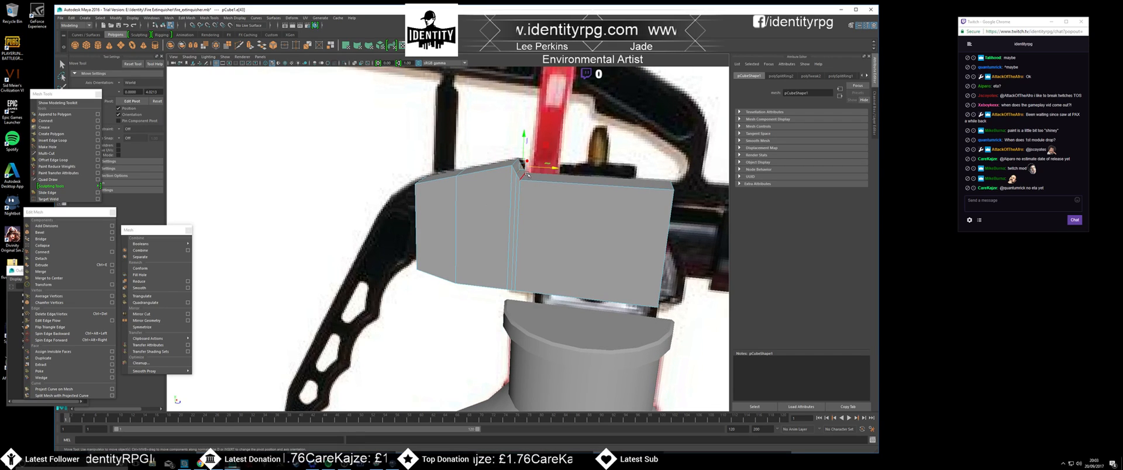
drag(527, 133, 471, 190)
right_click(470, 191)
right_drag(470, 190, 470, 173)
click(478, 186)
alt+drag(477, 186, 471, 229)
scroll(471, 229, up, 3)
key(g)
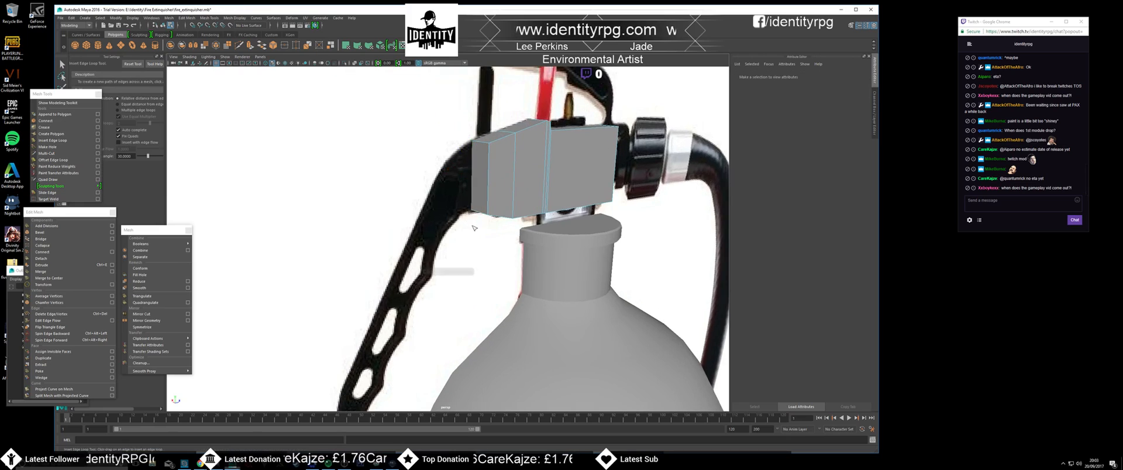
- Extrude the narrow end face as a short segment toward the handle and shift it downward along the reference outline
right_drag(471, 199, 471, 226)
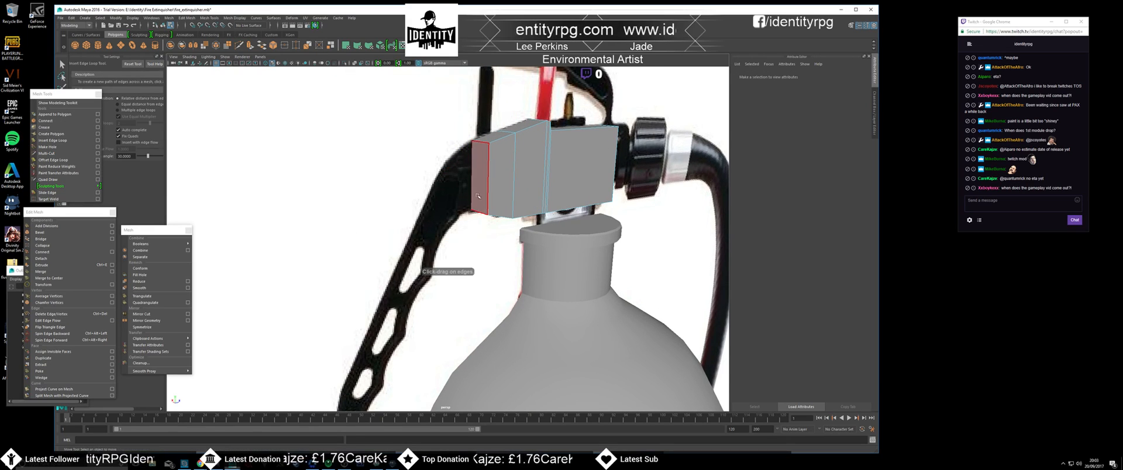
key(w)
click(480, 182)
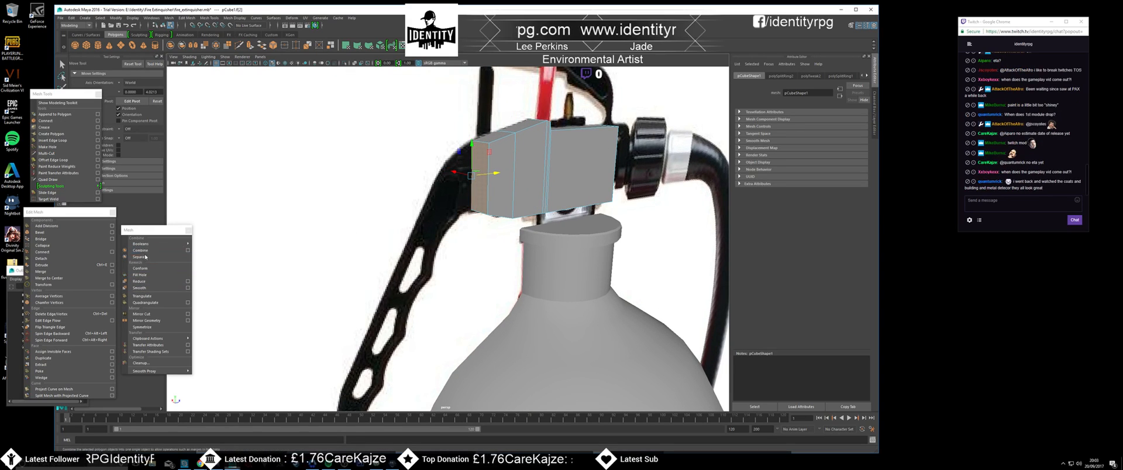
click(41, 265)
alt+drag(327, 222, 420, 219)
drag(458, 177, 422, 181)
alt+drag(504, 189, 449, 168)
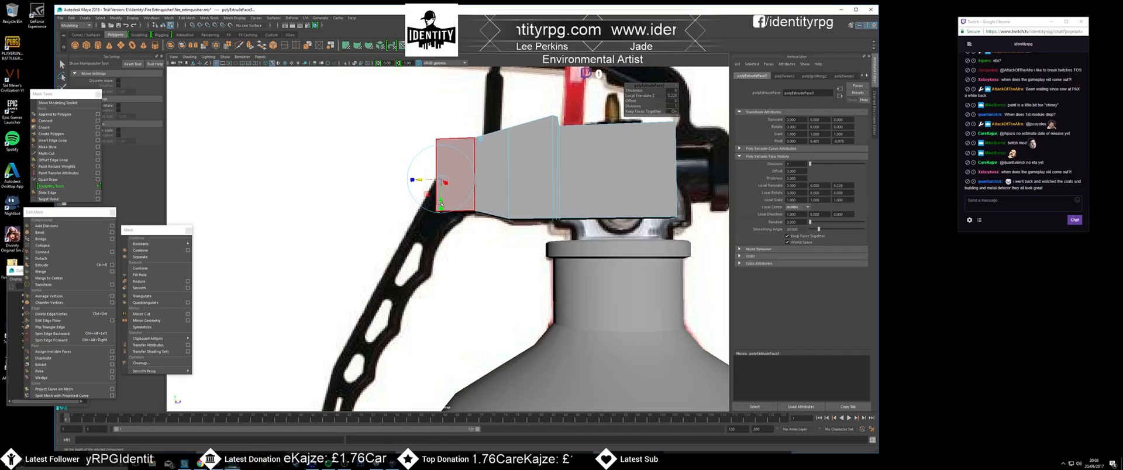
drag(441, 202, 455, 216)
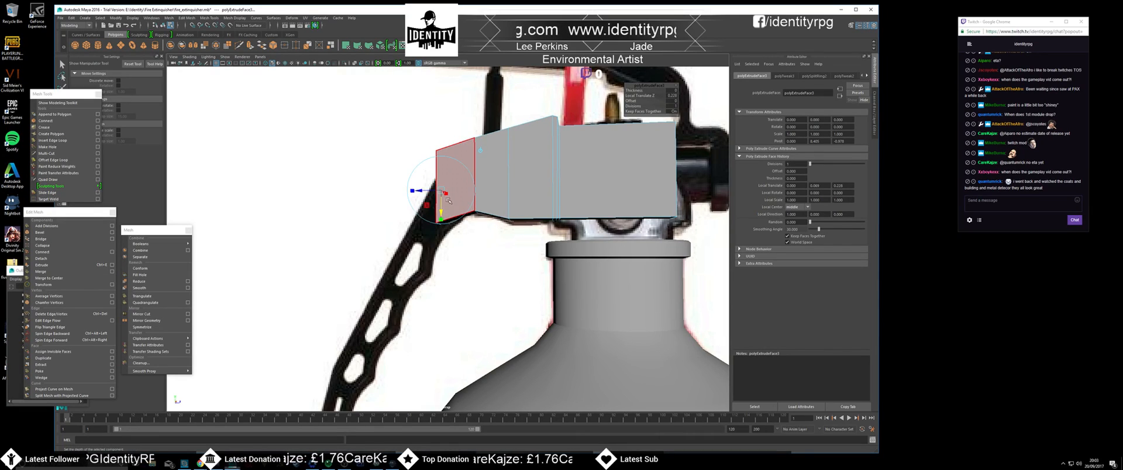
drag(417, 191, 440, 190)
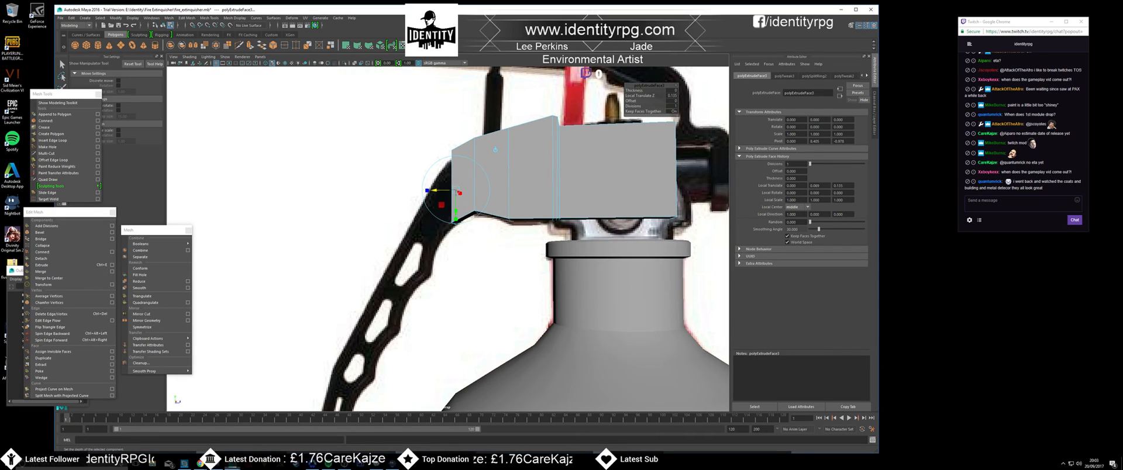
- Adjust the top edge of the new end segment to follow the upper curve of the lower handle
alt+drag(456, 204, 439, 186)
mouse_move(439, 203)
alt+mouse_down()
mouse_move(455, 225)
mouse_move(450, 217)
alt+mouse_up()
right_drag(478, 157, 468, 141)
alt+drag(464, 148, 469, 158)
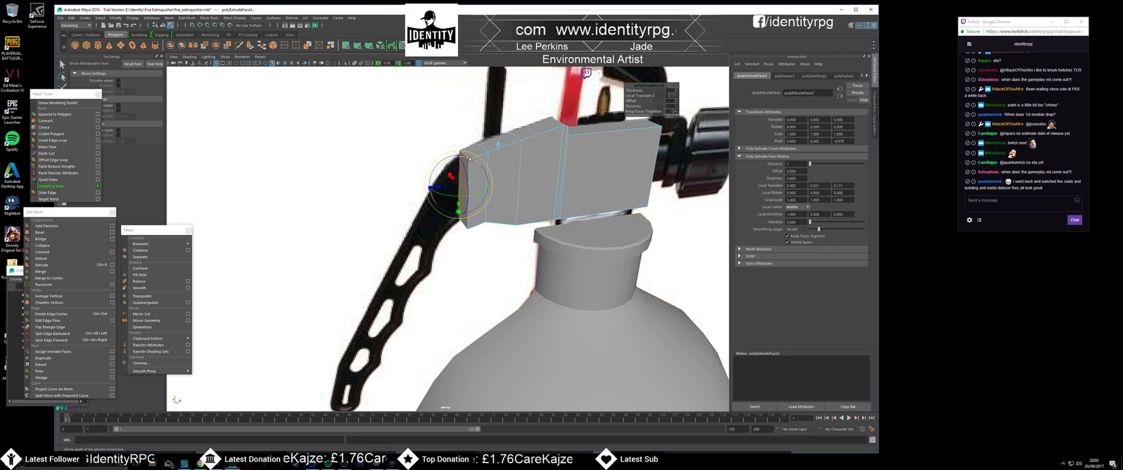
click(467, 153)
key(w)
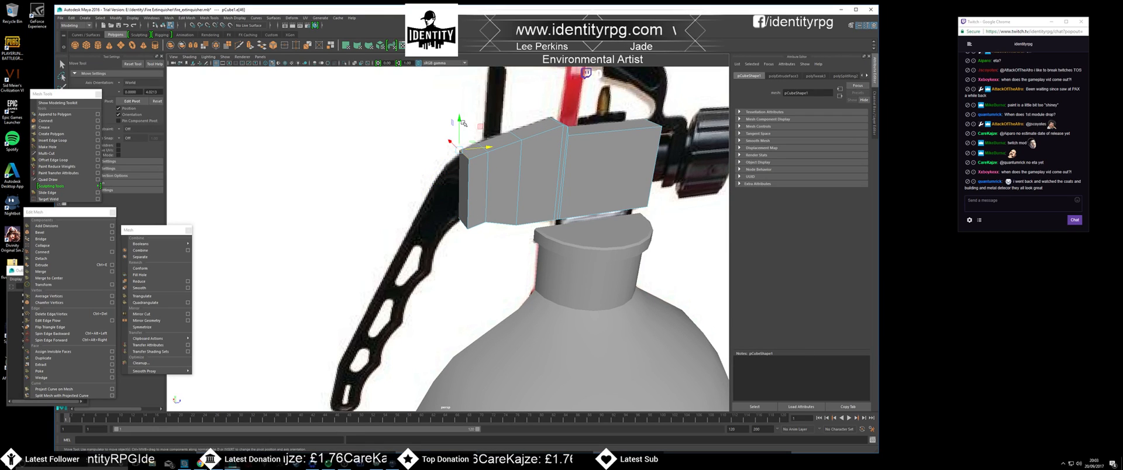
alt+drag(461, 124, 440, 199)
- Extrude the end face again and move it down along the handle's bend
click(462, 202)
key(ctrl+e)
key(w)
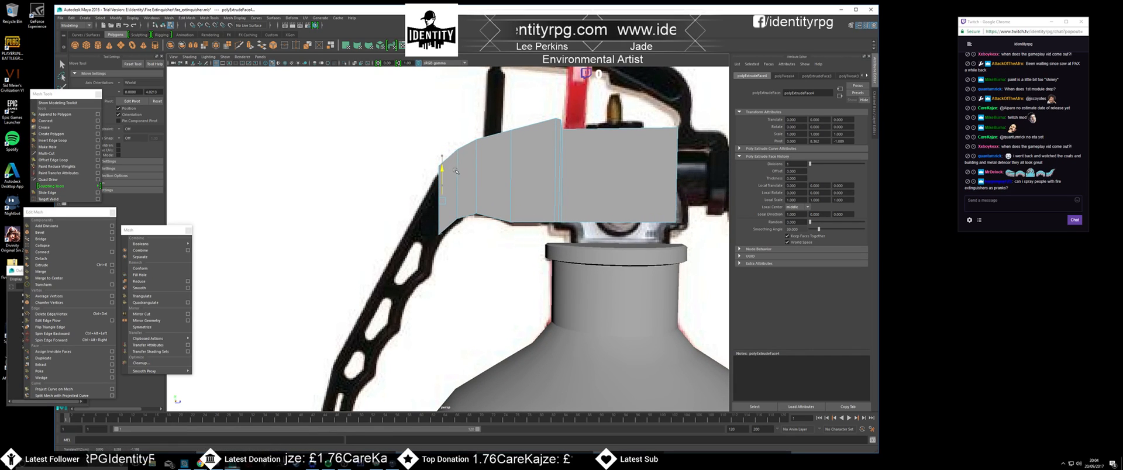
alt+drag(459, 175, 456, 169)
- Reposition the upper and lower edges around the bend so the segments match the handle's outline in the reference
right_click(456, 168)
click(457, 154)
click(453, 176)
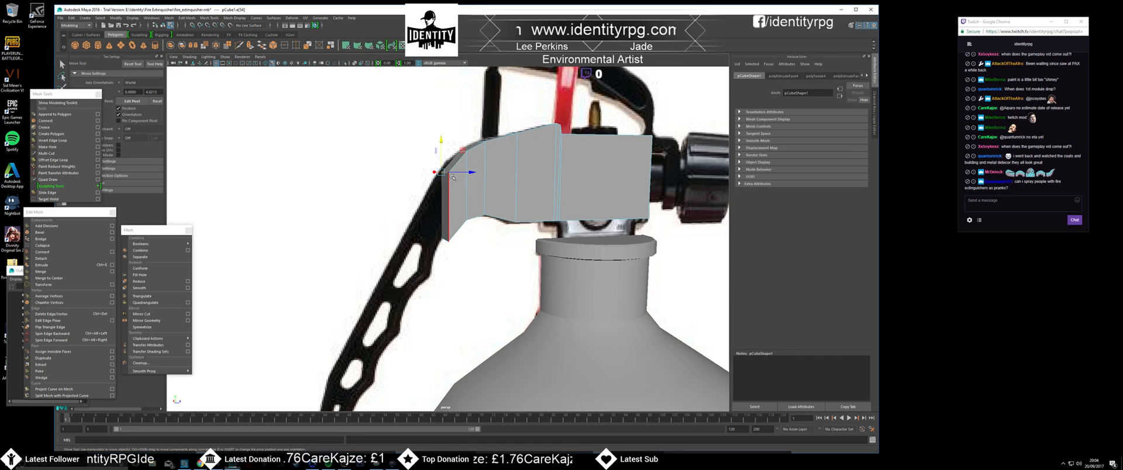
alt+drag(442, 141, 460, 217)
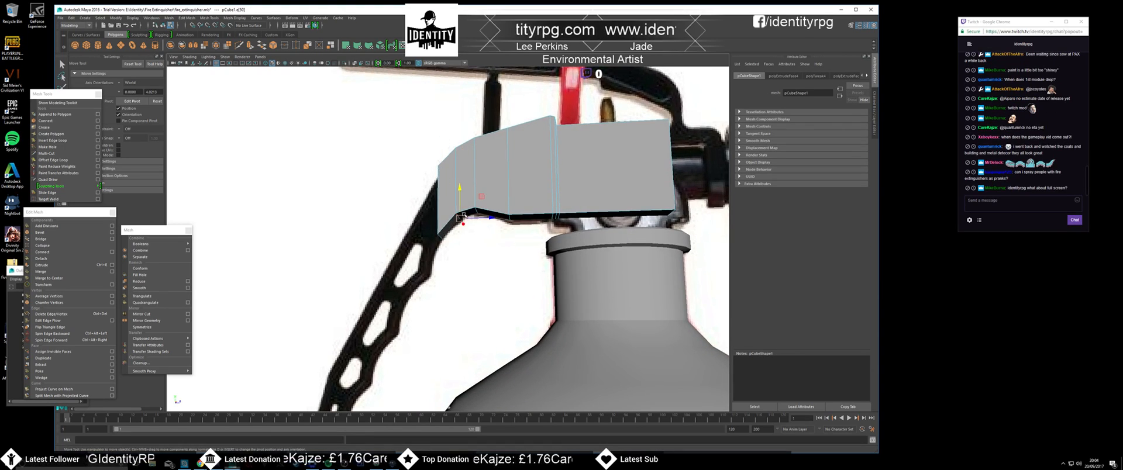
alt+drag(466, 201, 491, 219)
scroll(501, 224, down, 10)
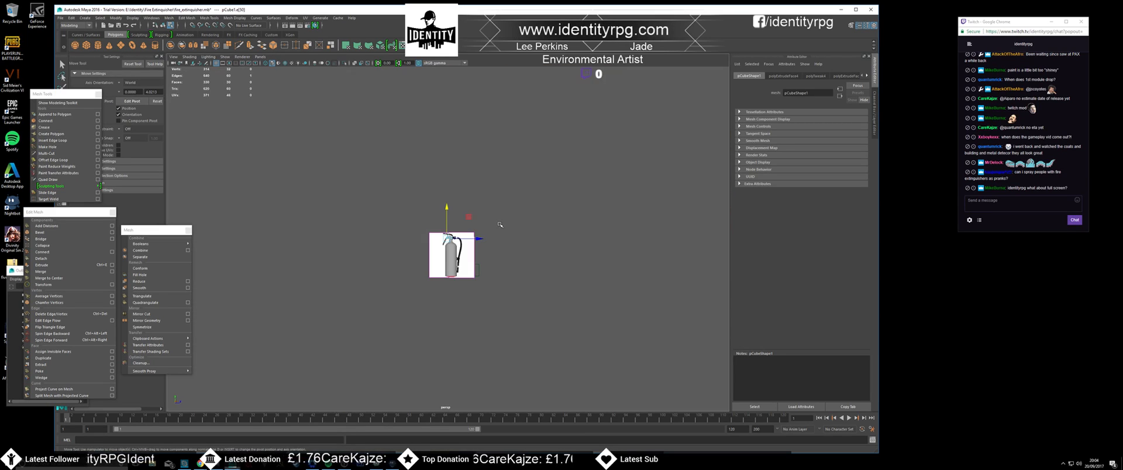
key(space)
key(space)
key(f)
scroll(489, 251, down, 10)
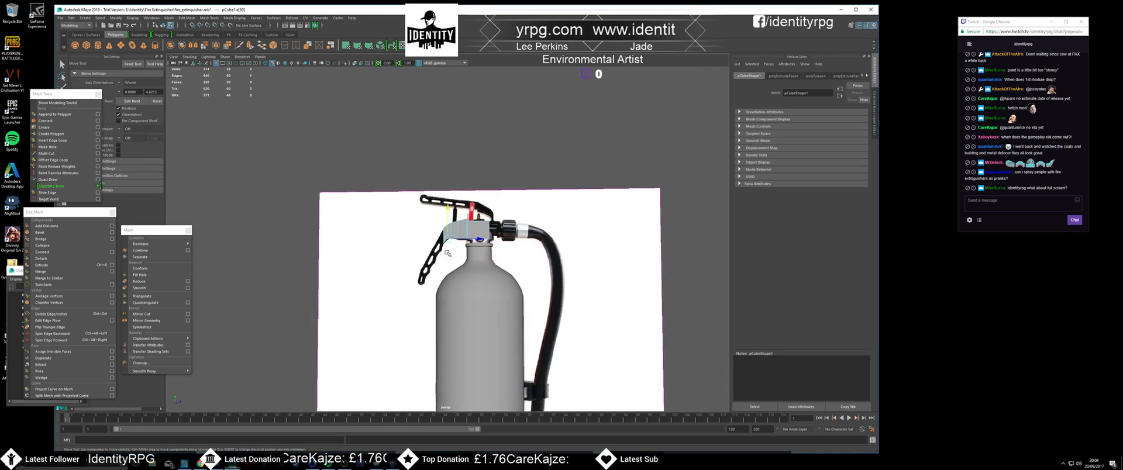
alt+drag(489, 251, 466, 270)
scroll(456, 228, up, 10)
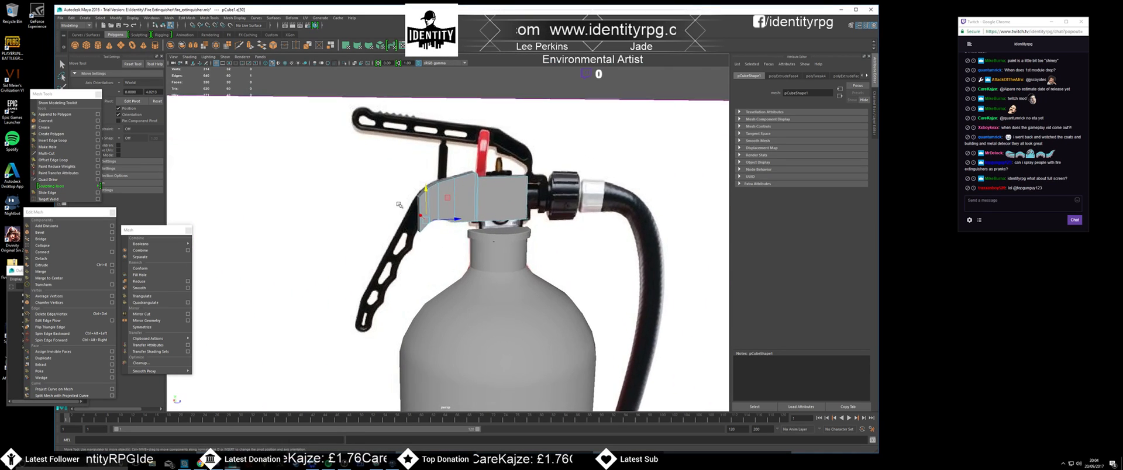
- Extrude the outermost handle face and pull the new segment outward and down over the reference handle
right_drag(408, 192, 408, 209)
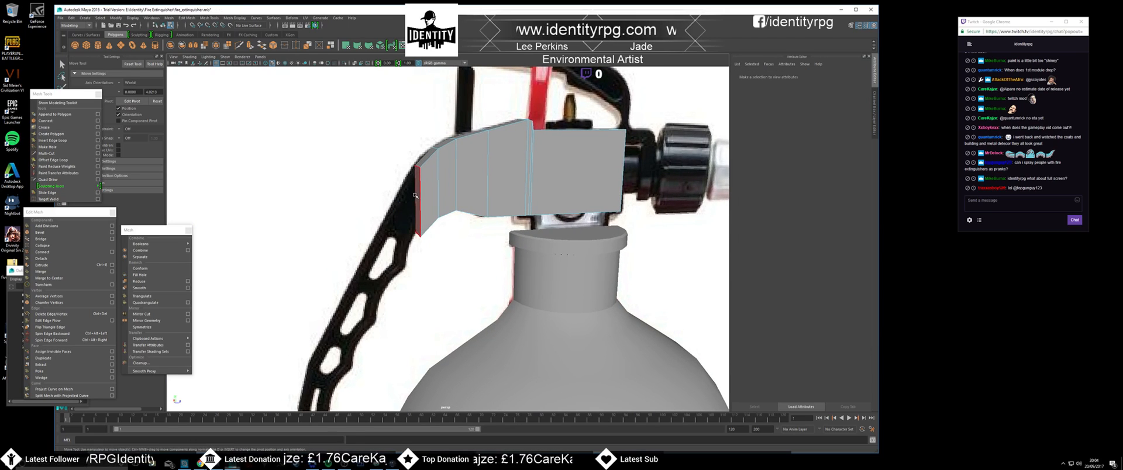
click(417, 196)
alt+drag(413, 237, 409, 220)
alt+middle_drag(409, 220, 445, 245)
key(ctrl+e)
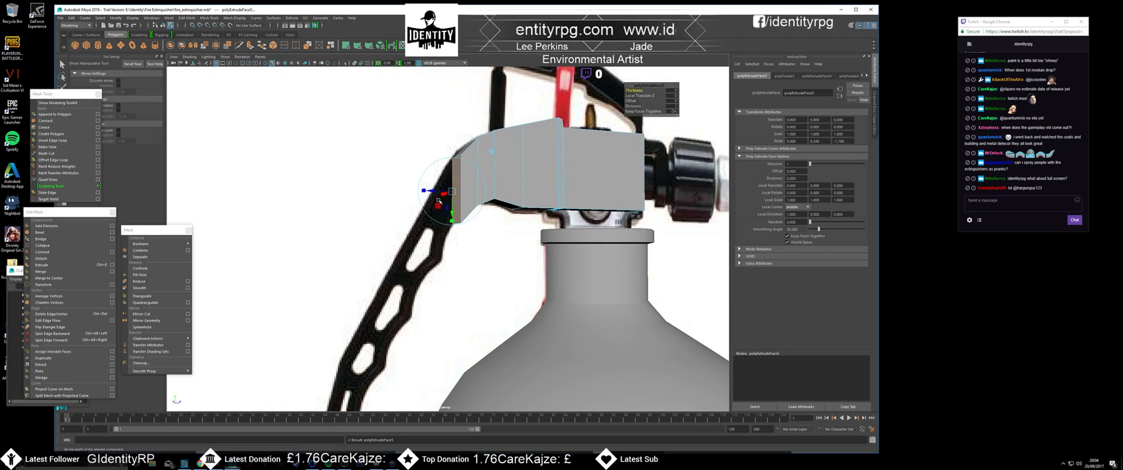
drag(408, 195, 419, 219)
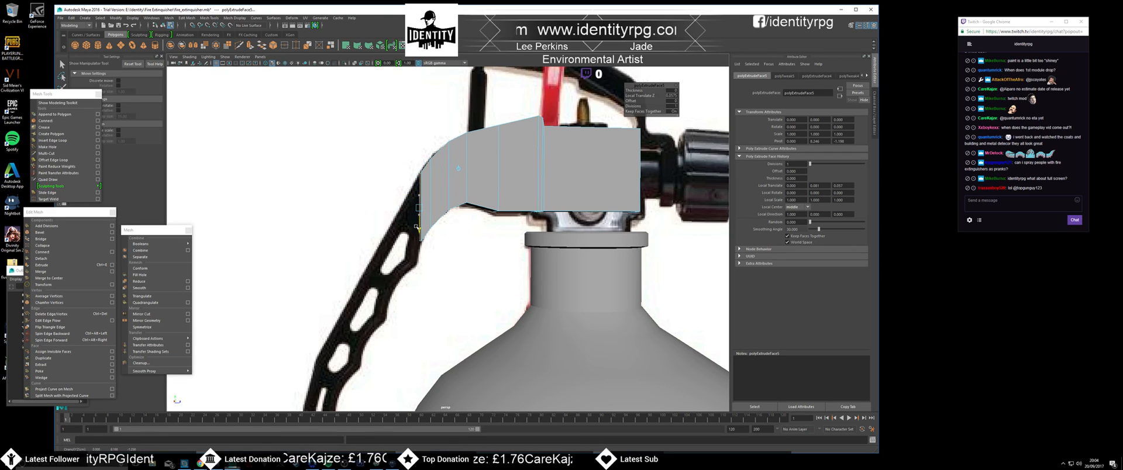
- Extrude another segment from the handle's end and move it sideways to line up with the reference
key(ctrl+e)
alt+middle_drag(418, 229, 470, 227)
alt+drag(459, 228, 456, 240)
key(w)
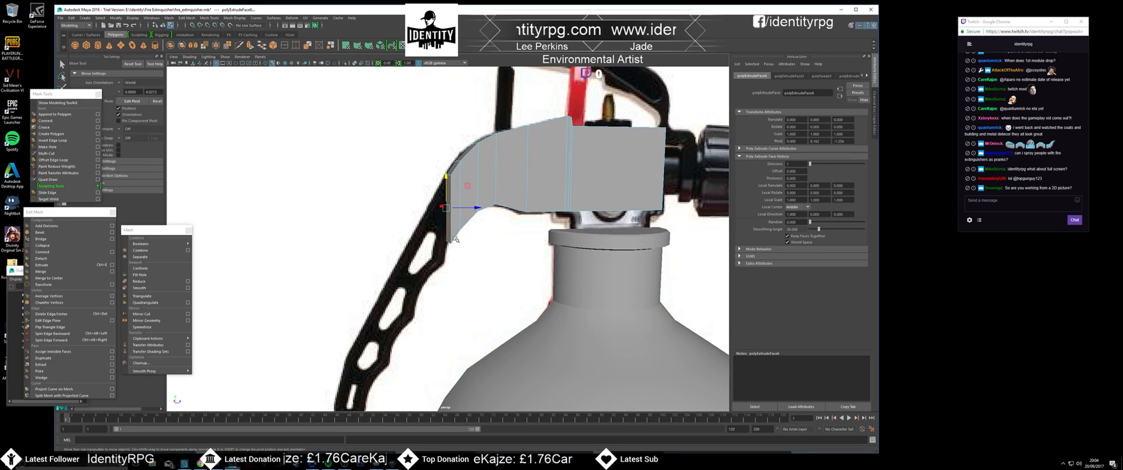
mouse_move(478, 208)
mouse_down()
mouse_move(441, 200)
mouse_move(472, 206)
mouse_up()
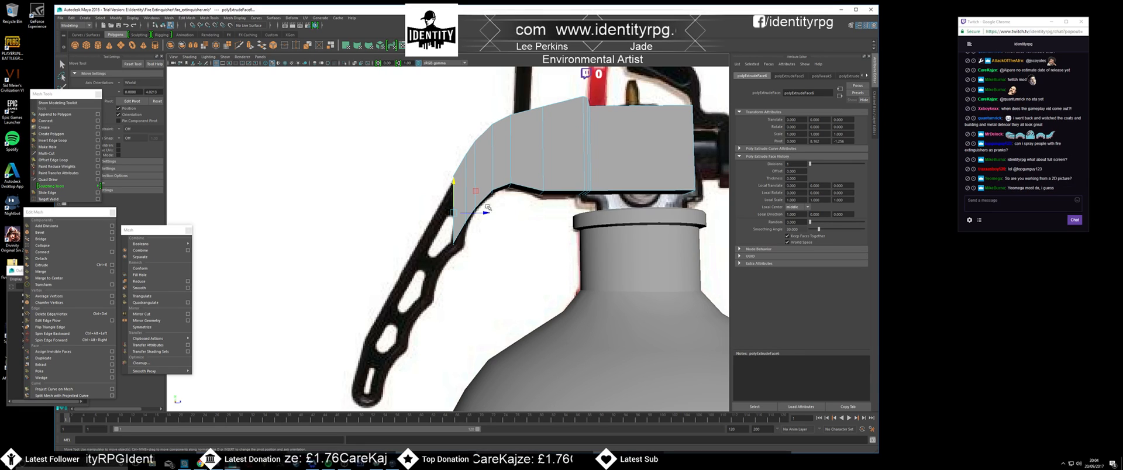
- Adjust the lower edge of the latest handle segment to fit the inner side of the reference handle
alt+drag(503, 203, 476, 205)
right_drag(476, 205, 473, 187)
click(479, 212)
drag(504, 208, 556, 191)
- Extrude the handle's end face once more and pull it down toward the start of the perforated grip
right_drag(523, 181, 520, 199)
click(512, 208)
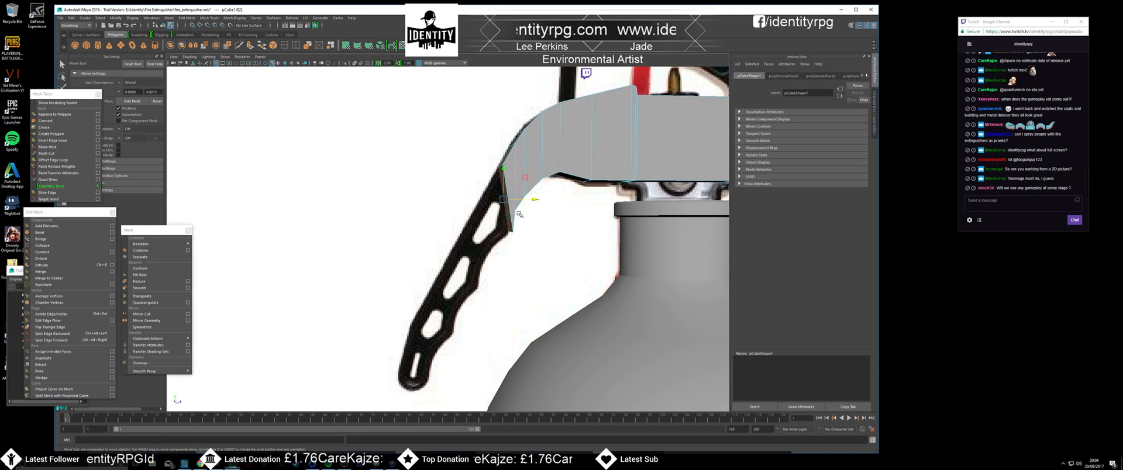
key(ctrl+e)
drag(482, 202, 491, 235)
alt+drag(491, 235, 512, 175)
- Adjust the upper edge of the newest handle segment so it lines up with the outer side of the grip
right_click(515, 174)
click(513, 156)
click(504, 184)
key(w)
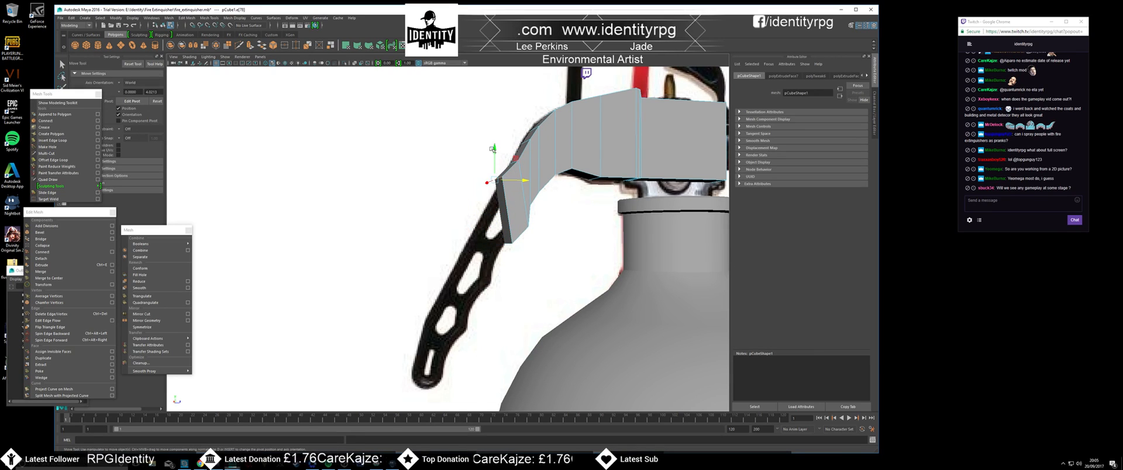
alt+drag(502, 159, 506, 202)
- Extrude the handle's end face and pull the new segment down over the start of the perforated grip
right_click(511, 208)
right_drag(513, 217, 511, 226)
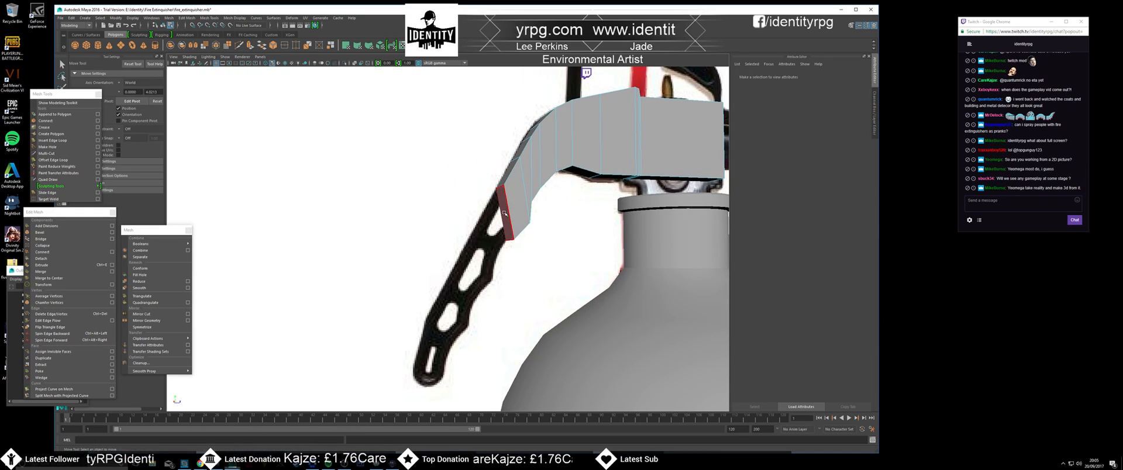
key(ctrl+e)
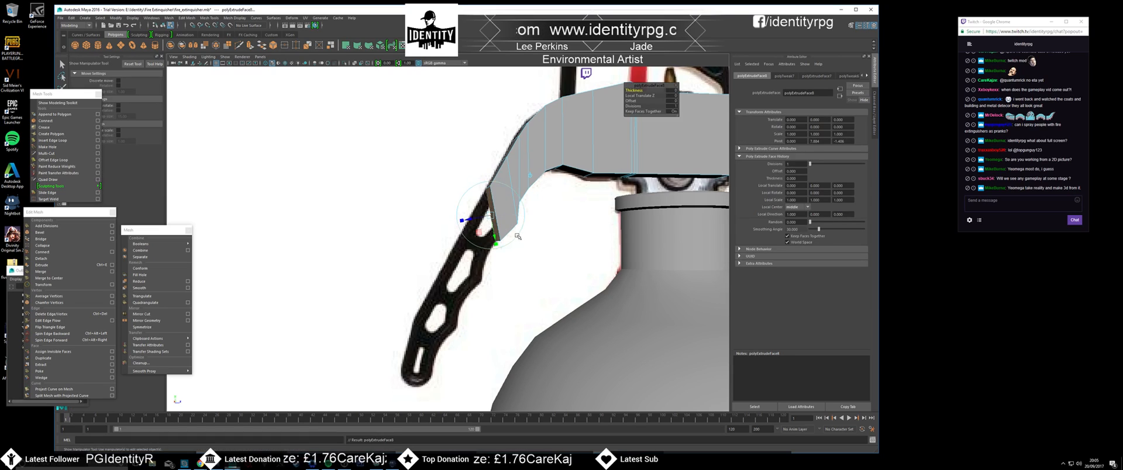
drag(470, 218, 474, 248)
- Move the lower inner edge of the new segment to follow the grip's inner contour beside the first hole
alt+middle_drag(504, 234, 568, 237)
alt+right_drag(568, 237, 593, 271)
alt+middle_drag(593, 271, 544, 248)
right_drag(565, 211, 572, 174)
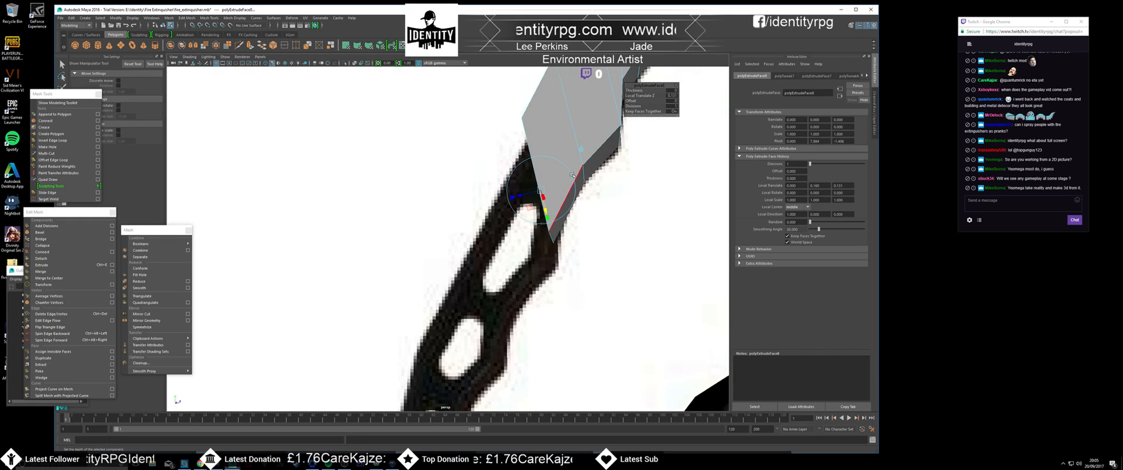
click(554, 237)
key(w)
mouse_move(553, 217)
mouse_down()
mouse_move(561, 204)
mouse_move(592, 231)
mouse_move(636, 237)
mouse_move(556, 220)
mouse_up()
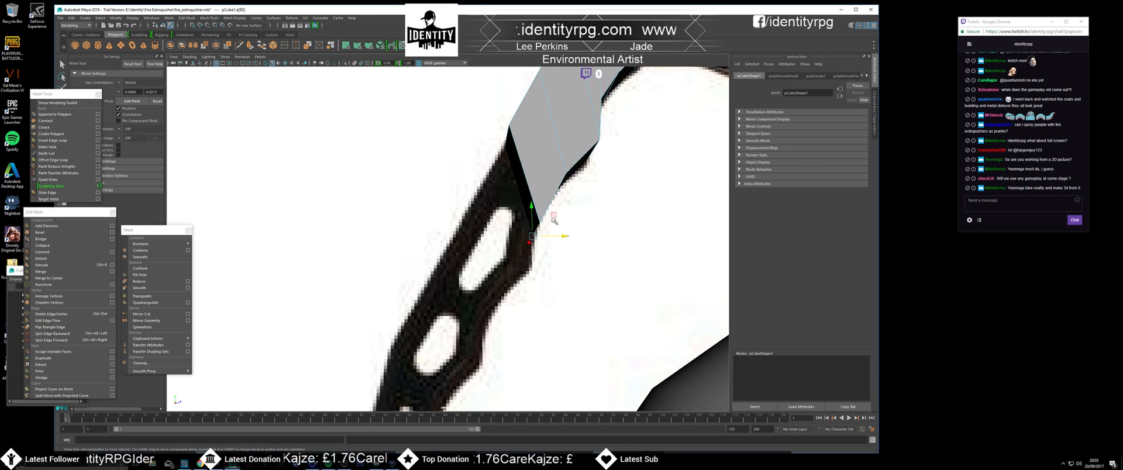
key(ctrl+e)
right_click(526, 182)
key(ctrl+z)
- Extrude the handle's end face again and pull it down alongside the upper elongated hole
right_drag(542, 181, 538, 195)
click(538, 194)
key(w)
key(ctrl+e)
drag(498, 195, 505, 227)
- Adjust the lower inner edge of this segment so it meets the reference grip's bump
right_click(505, 228)
mouse_move(488, 219)
right_down()
mouse_move(500, 229)
mouse_move(500, 216)
right_up()
click(503, 232)
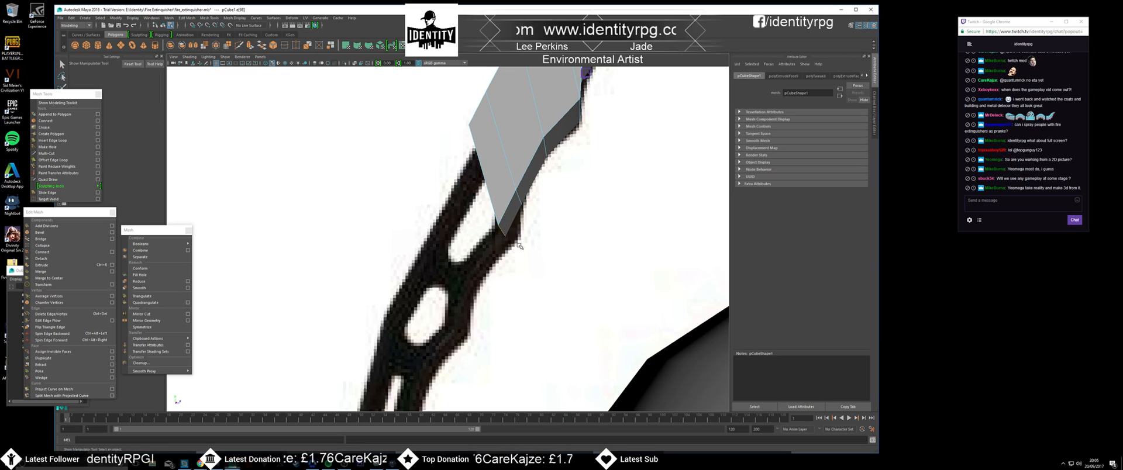
key(w)
- Extrude the end face into another segment and move it down the grip toward the middle hole
alt+drag(553, 236, 516, 241)
alt+middle_drag(515, 241, 455, 218)
right_drag(490, 183, 490, 206)
click(494, 190)
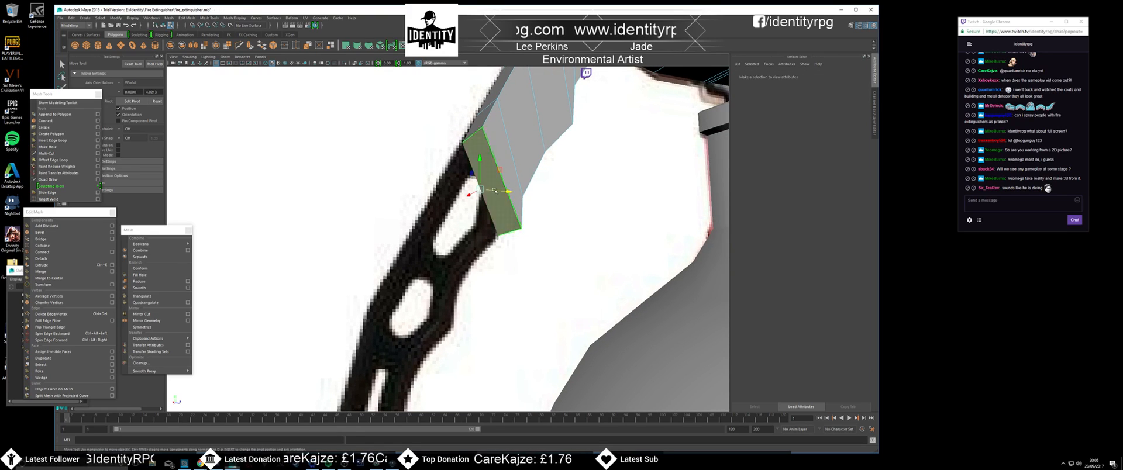
key(ctrl+e)
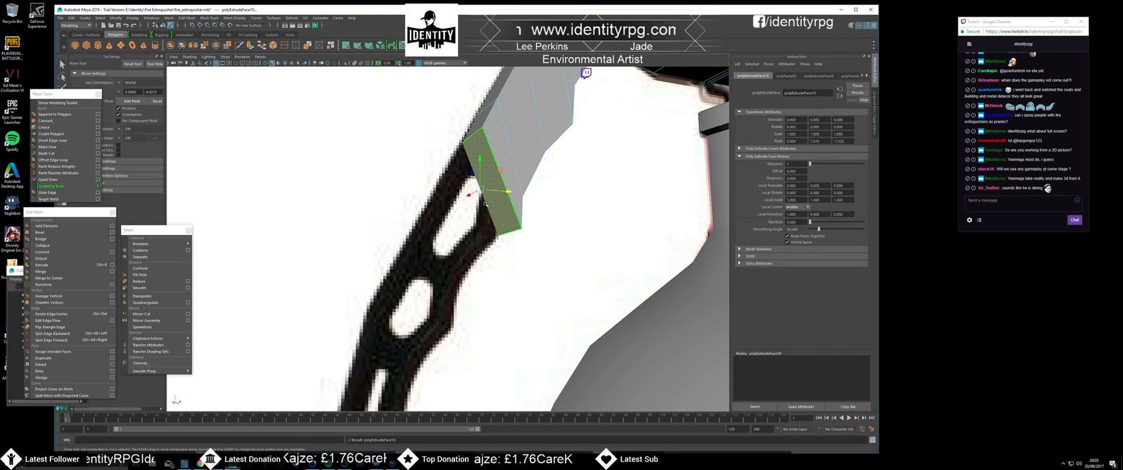
alt+drag(477, 194, 452, 240)
alt+drag(483, 266, 434, 252)
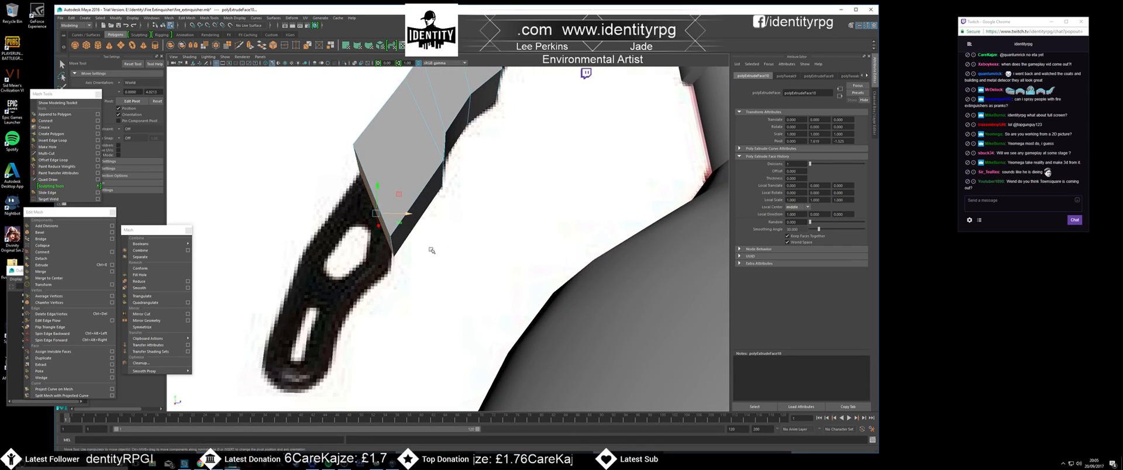
- Shift the inner edge of the latest segment onto the notch in the reference grip's inner side
right_click(412, 240)
click(411, 221)
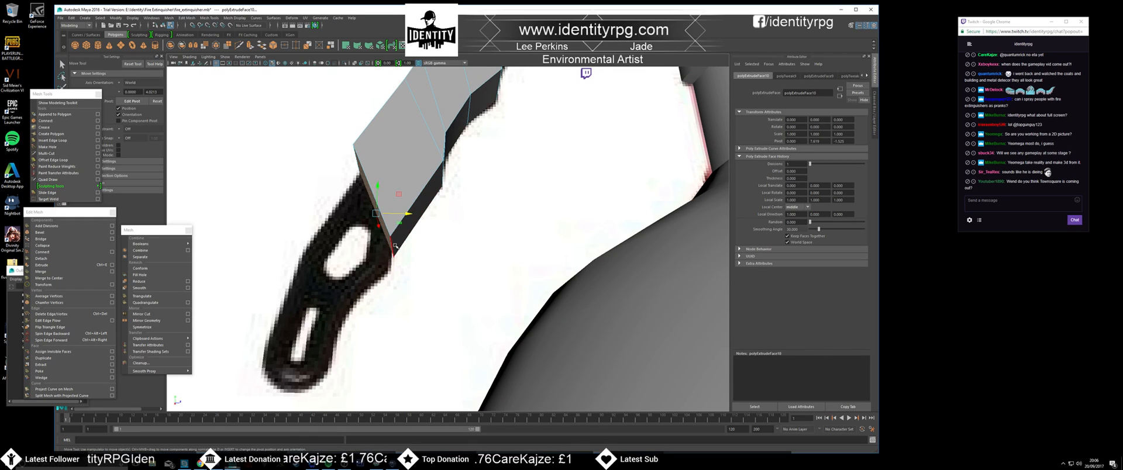
click(408, 246)
drag(396, 231, 514, 202)
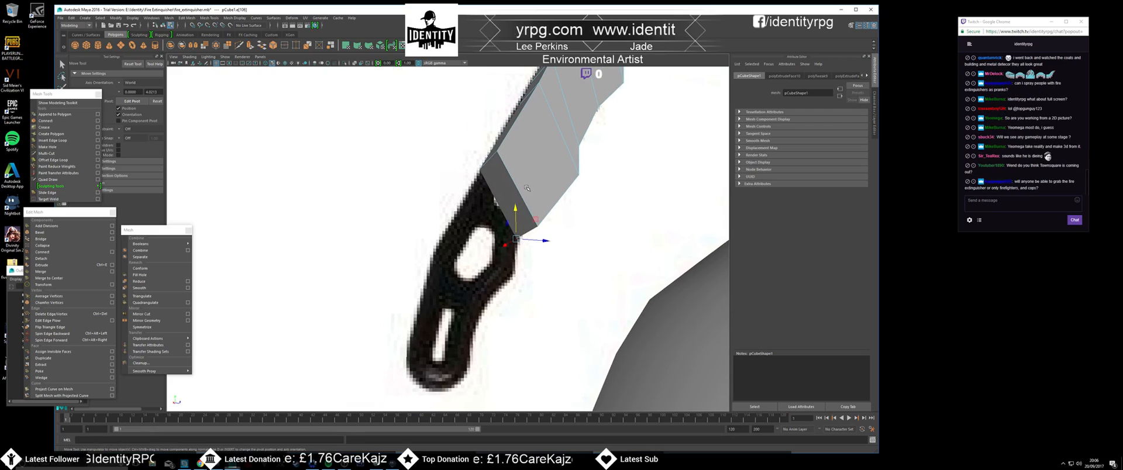
- Extrude the handle's end face once more and move it a short way down over the middle hole
right_click(514, 182)
click(514, 199)
click(503, 189)
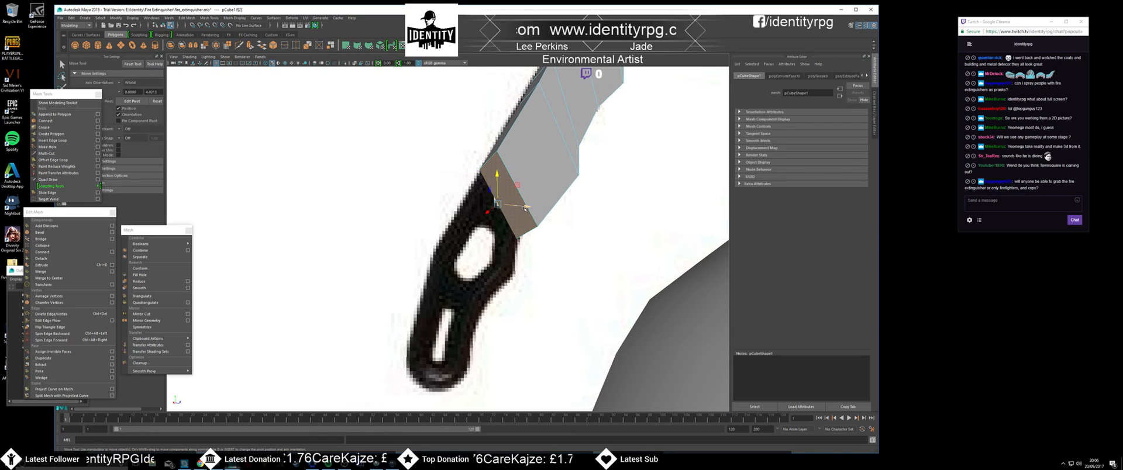
key(ctrl+e)
key(w)
middle_drag(498, 203, 489, 211)
- Move the short segment's lower inner edge sideways onto the reference grip's inner outline
drag(535, 245, 497, 241)
right_drag(441, 235, 442, 217)
click(441, 235)
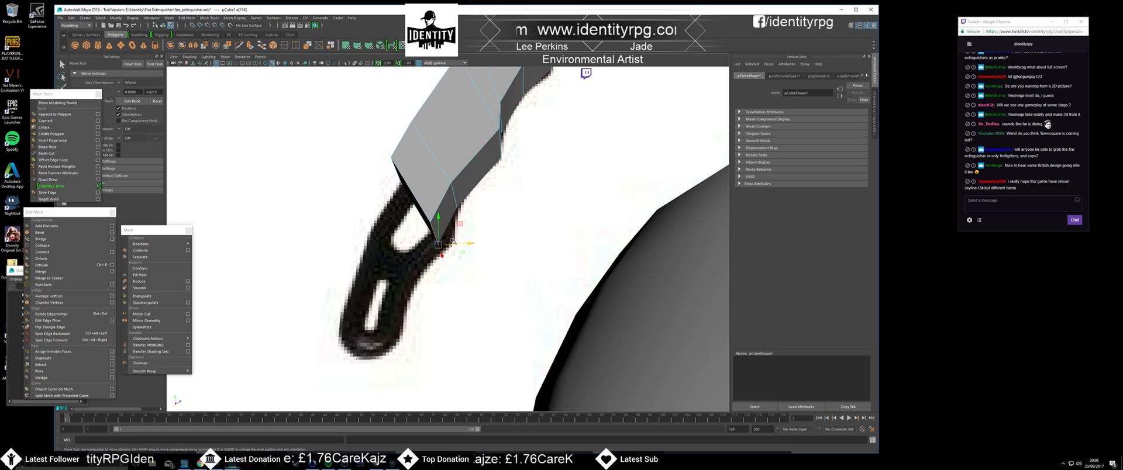
drag(467, 241, 481, 244)
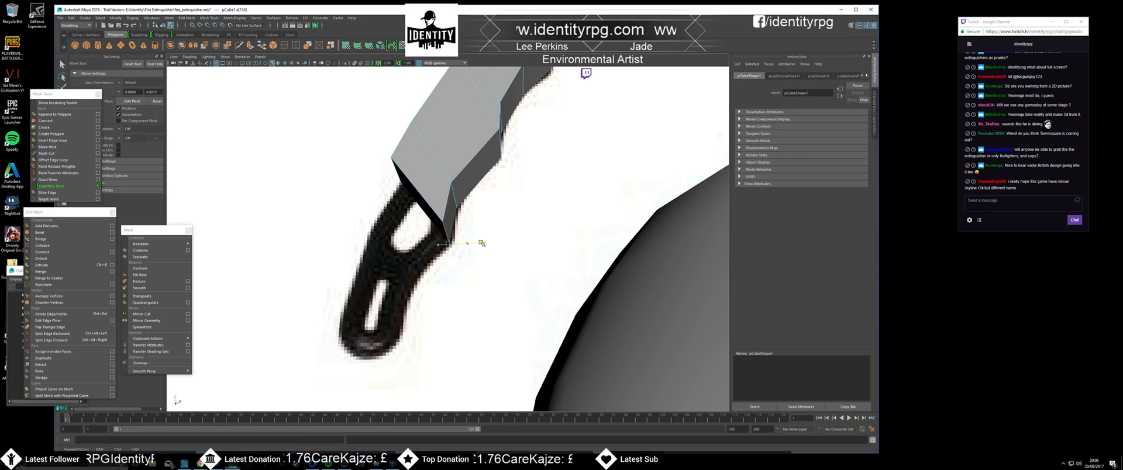
- Extrude the end face past the middle hole toward the slot at the grip's end
alt+drag(481, 191, 495, 176)
right_drag(485, 177, 483, 199)
click(485, 182)
key(ctrl+e)
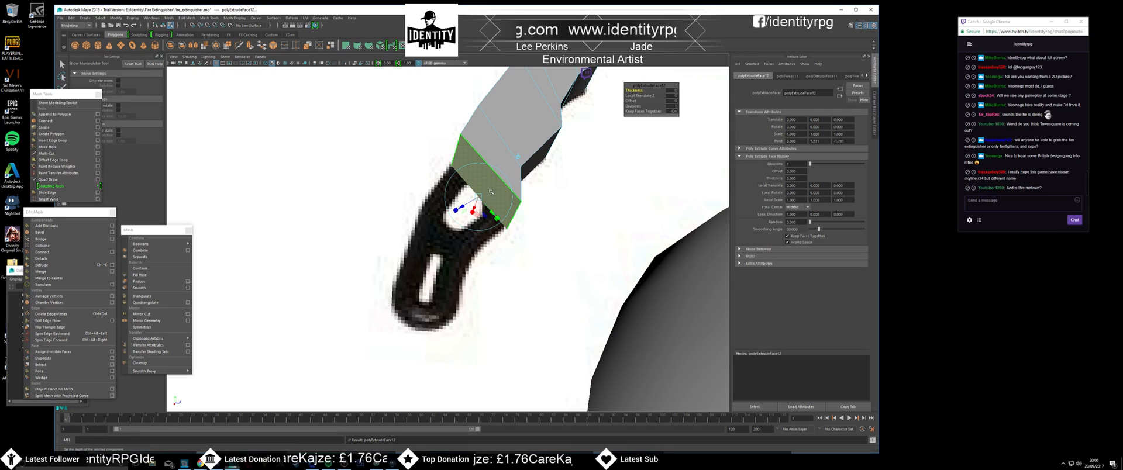
drag(462, 207, 462, 237)
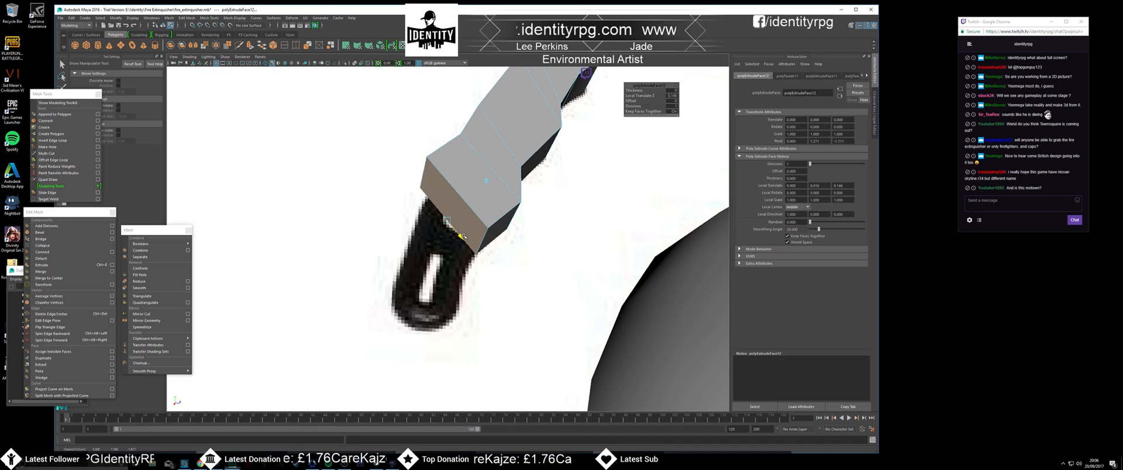
- Adjust the outer edge of the newest segment to line up with the grip's outer side
right_click(452, 172)
click(452, 154)
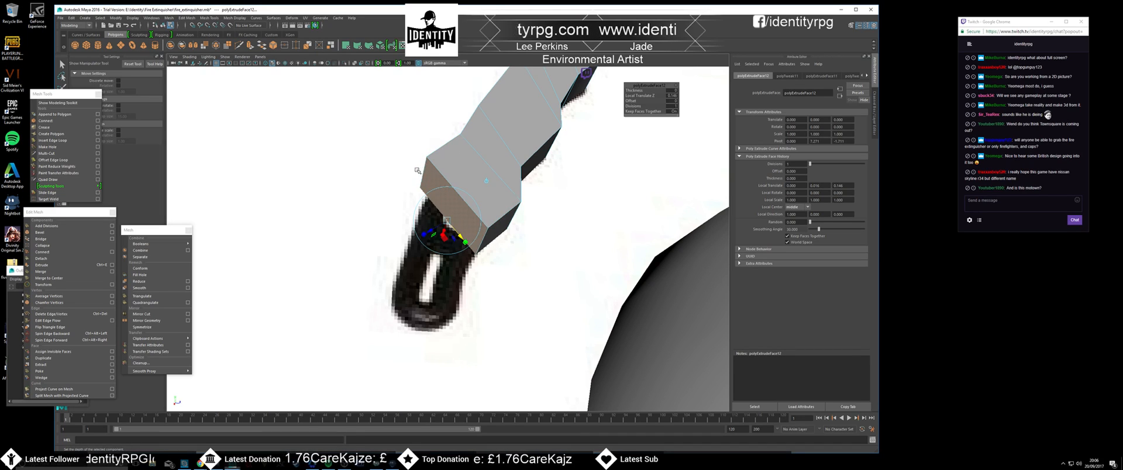
click(455, 191)
drag(454, 191, 490, 219)
- Select the handle's end face and extrude it for the next grip segment
right_drag(490, 219, 490, 243)
click(489, 243)
key(ctrl+e)
alt+drag(499, 269, 463, 225)
- Move the end's outer edge sideways to match the reference just above the slot
right_click(464, 223)
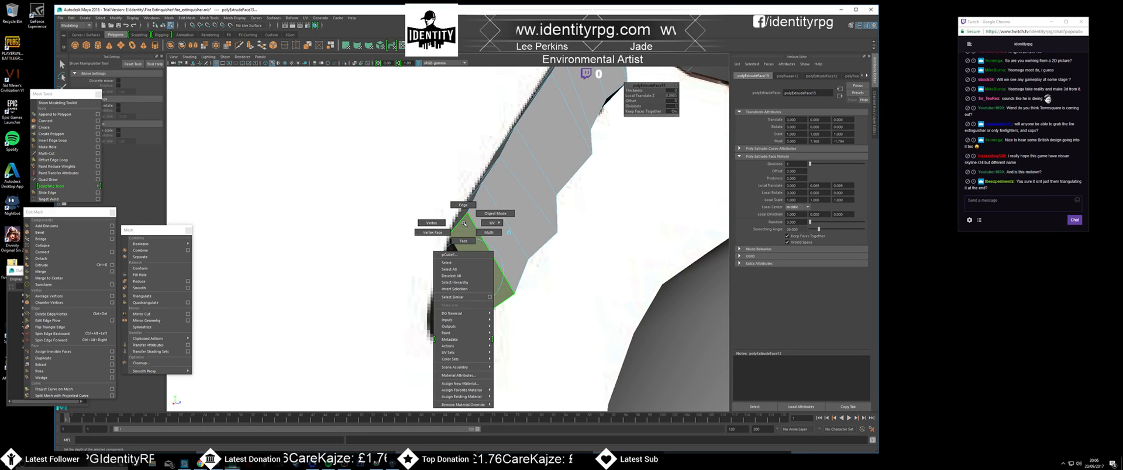
click(463, 205)
click(466, 219)
key(w)
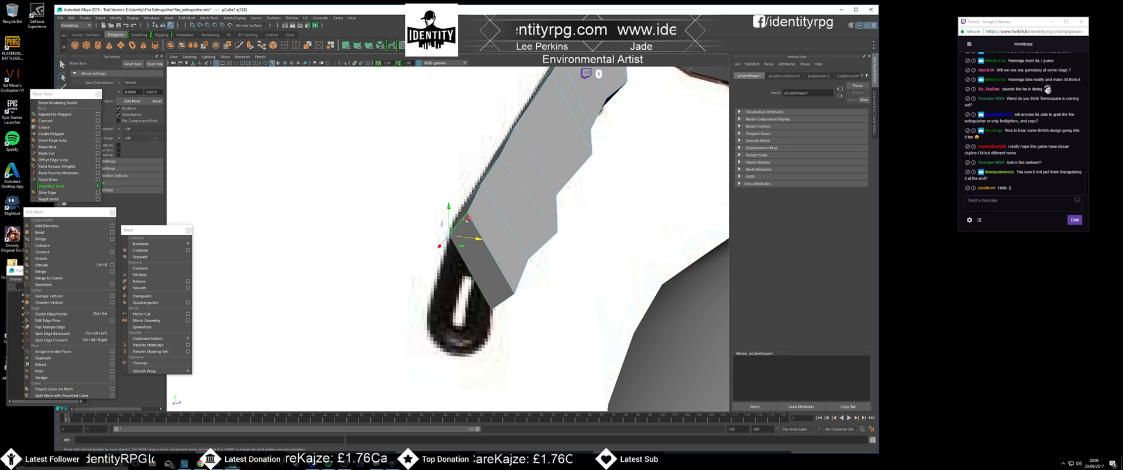
mouse_move(479, 231)
mouse_down()
mouse_move(466, 228)
mouse_move(494, 221)
mouse_move(486, 232)
mouse_up()
- Extrude the end face down along the slot to near the grip's tip and level it across the handle
right_drag(485, 233, 487, 237)
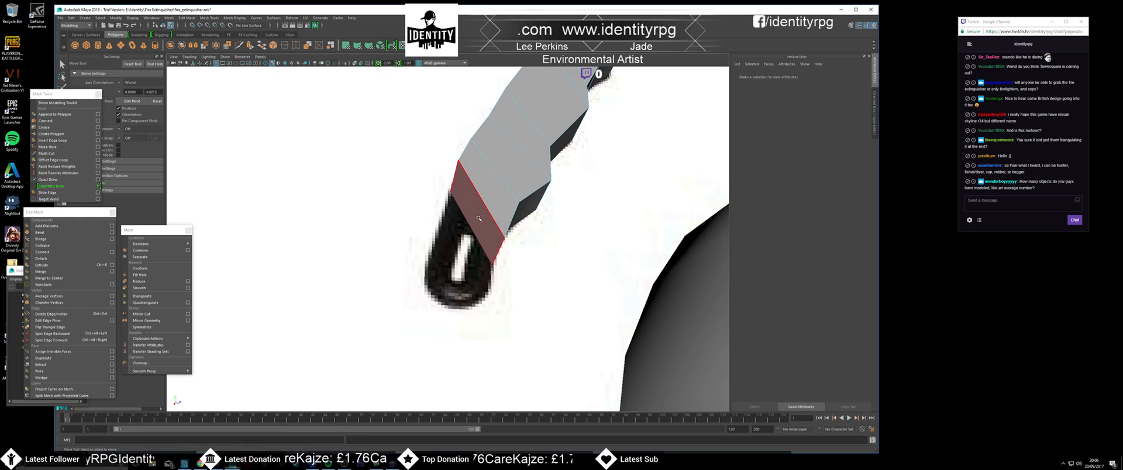
click(487, 235)
key(ctrl+e)
drag(453, 235, 466, 258)
key(e)
key(w)
drag(452, 212, 466, 299)
key(r)
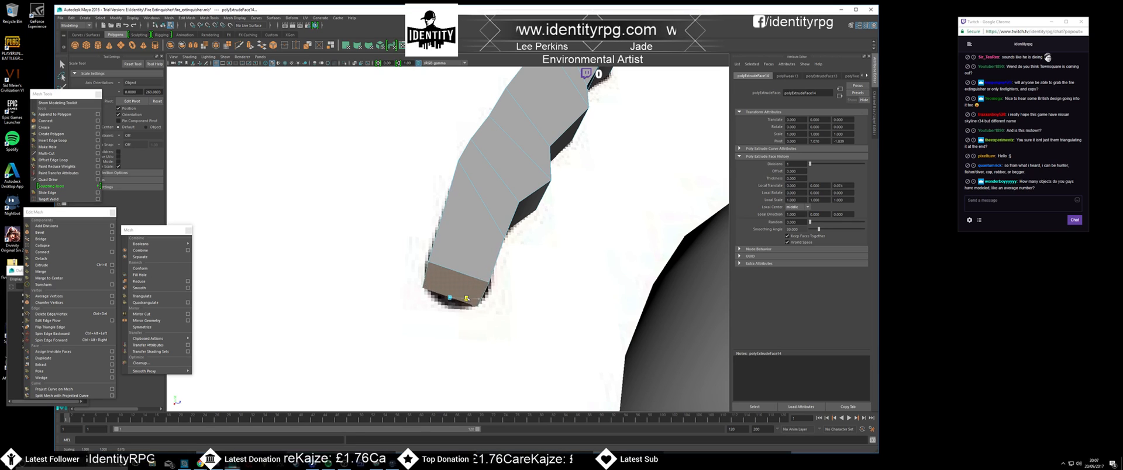
- Adjust the outer edge of the end face to fit the reference near the grip's tip
right_drag(445, 277, 443, 256)
click(427, 275)
key(w)
alt+drag(427, 275, 451, 274)
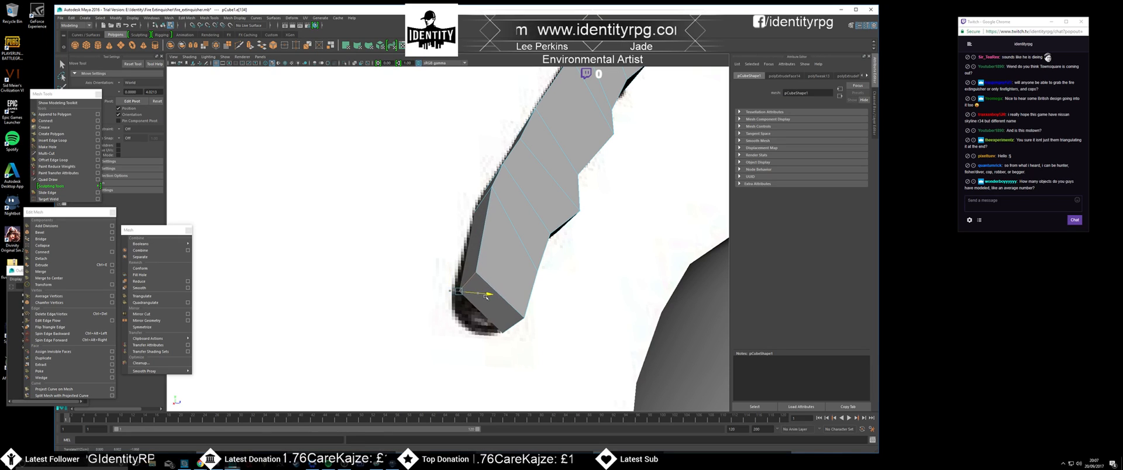
alt+drag(481, 294, 490, 266)
- Extrude a short final segment from the end face and pull it down over the grip's rounded tip
right_drag(458, 257, 458, 276)
click(462, 255)
key(ctrl+e)
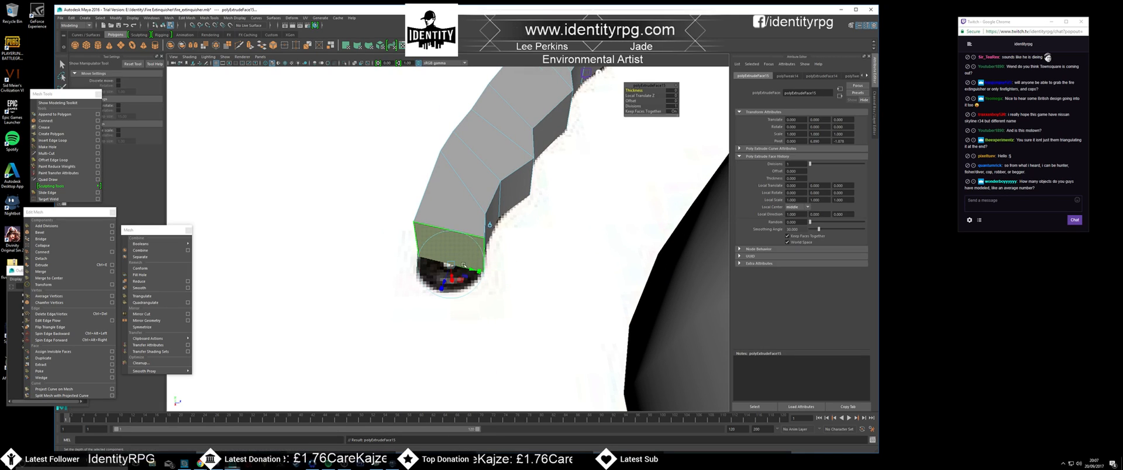
drag(450, 240, 450, 255)
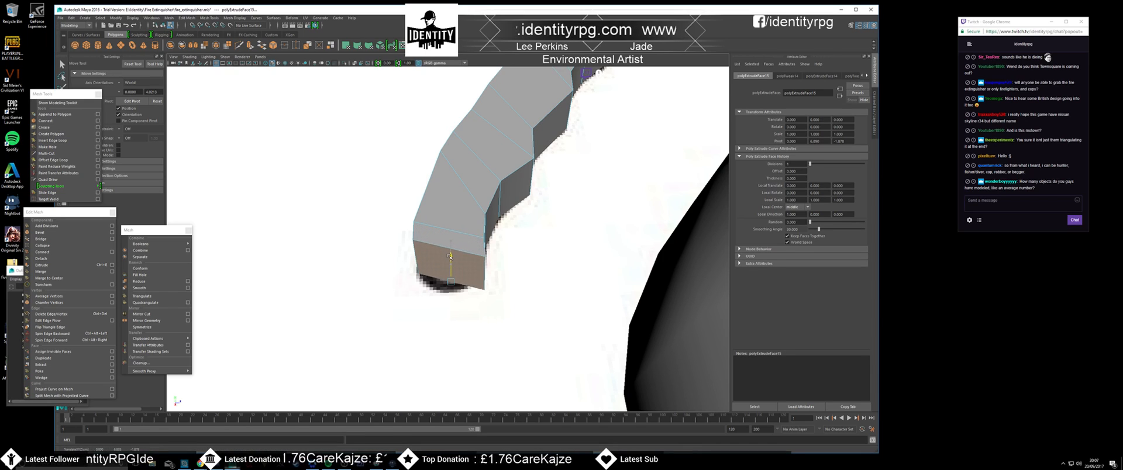
- Move the final segment's lower inner edge to follow the curve of the reference tip
right_drag(462, 271, 462, 257)
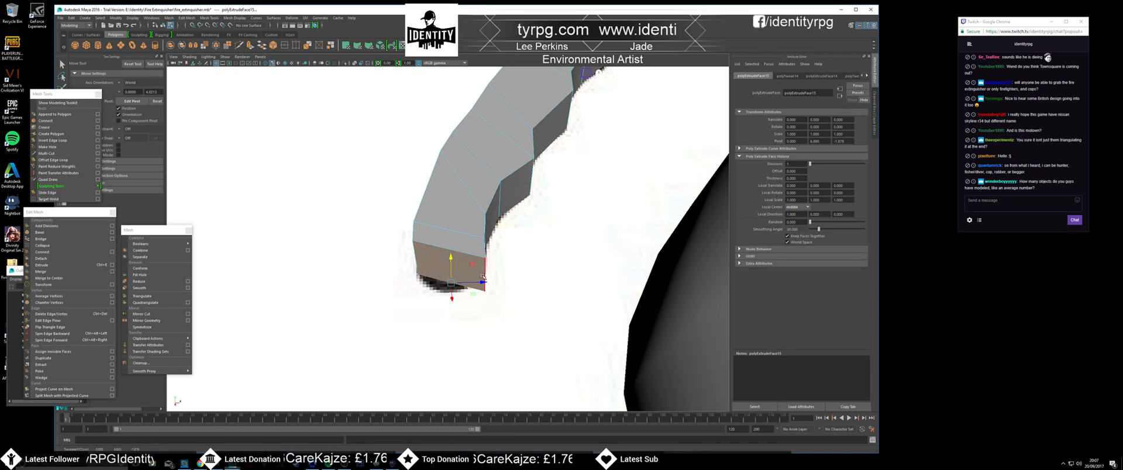
click(494, 292)
drag(514, 292, 481, 272)
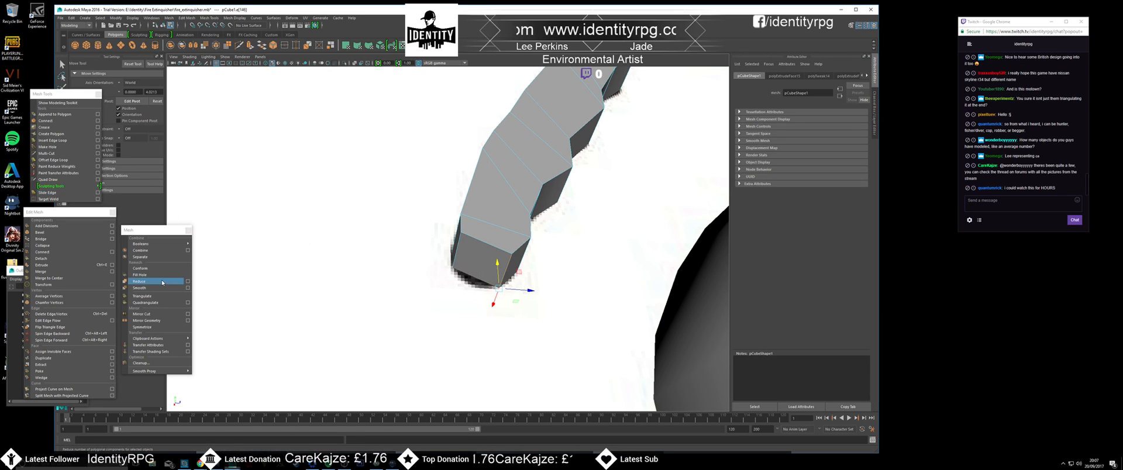
- Use Multi-Cut to split the handle's end face in two with an edge across its middle
right_click(485, 223)
click(515, 212)
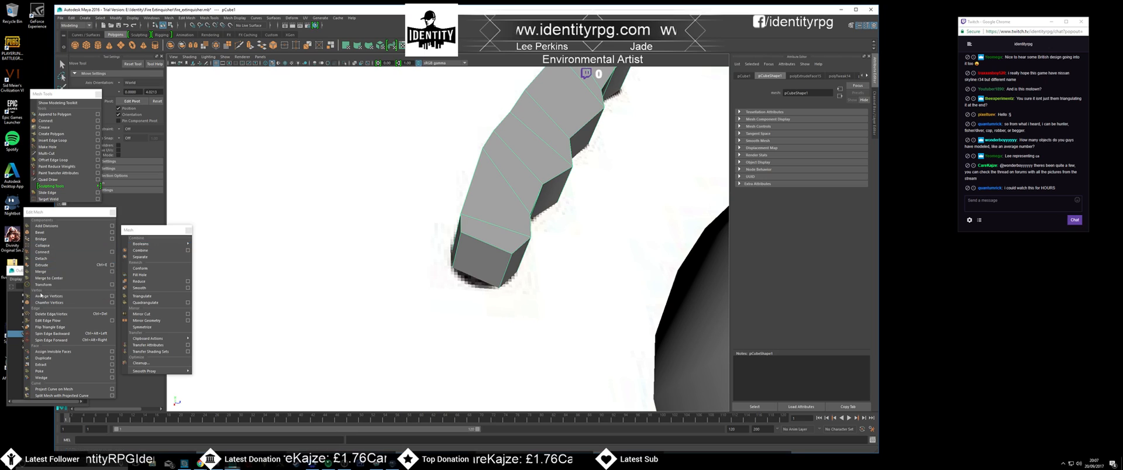
click(66, 148)
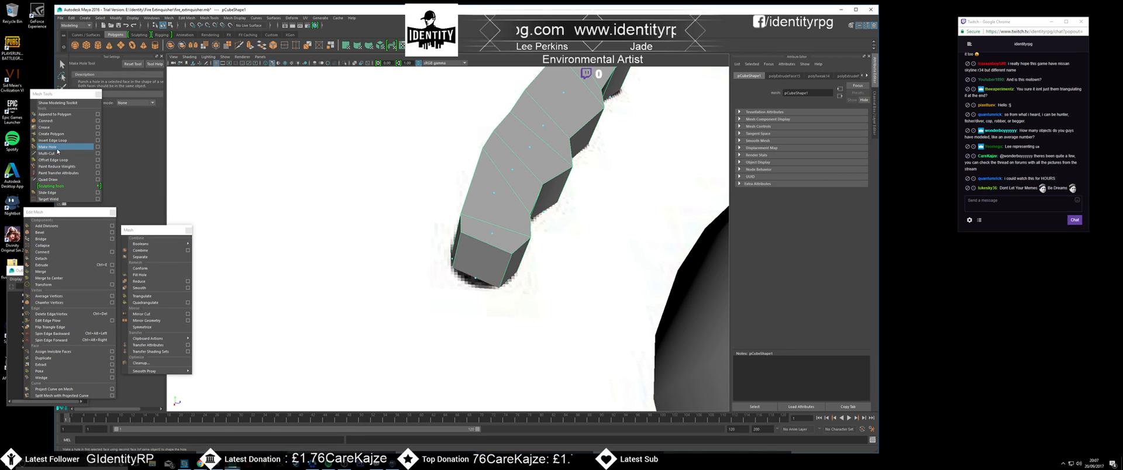
click(55, 153)
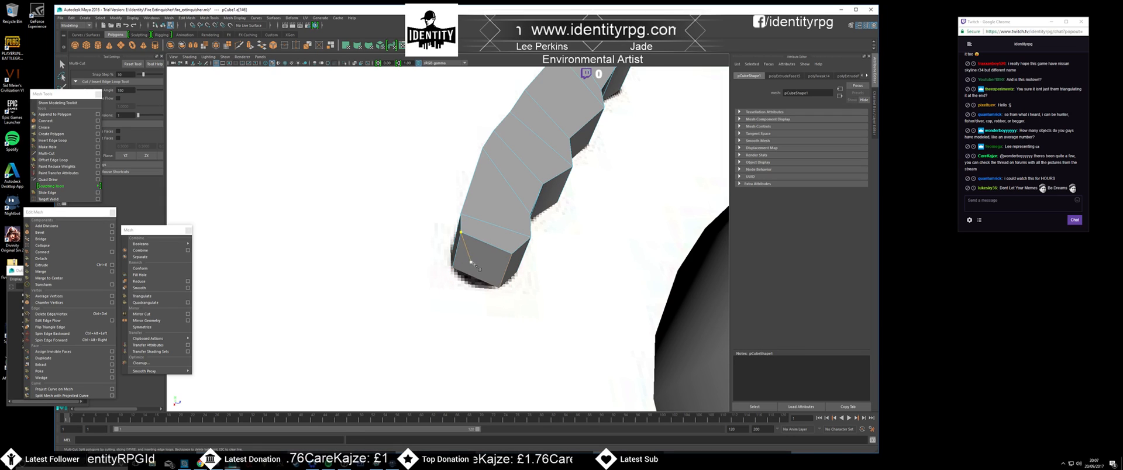
alt+drag(487, 253, 666, 275)
alt+drag(559, 358, 521, 306)
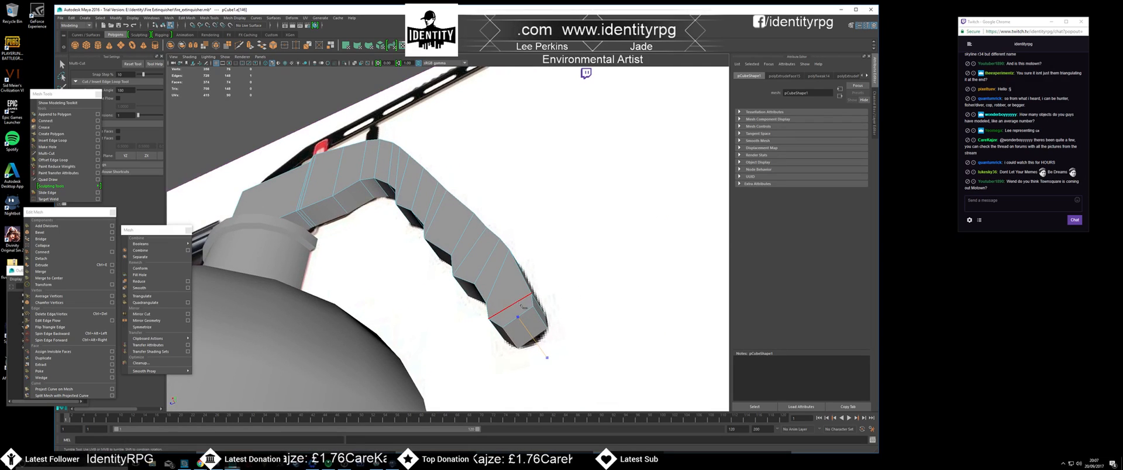
key(Return)
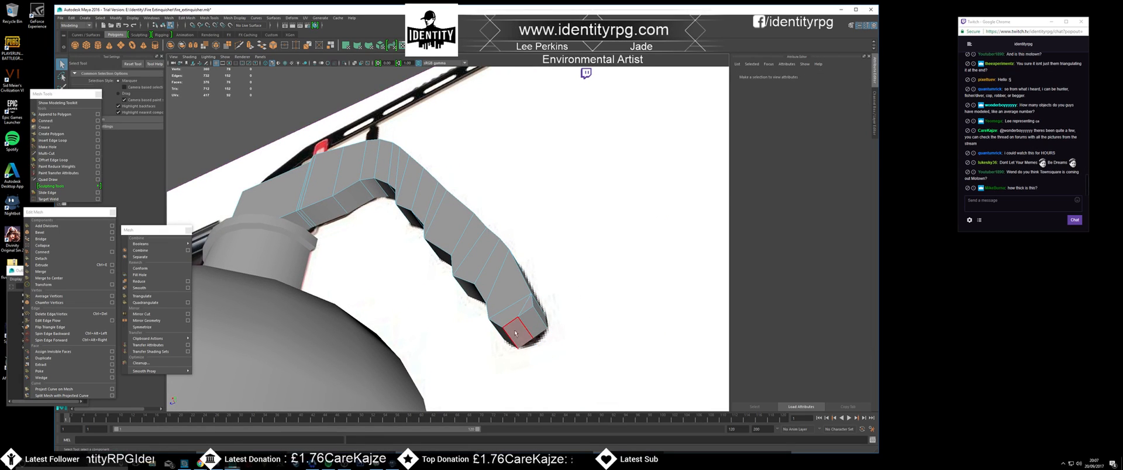
- Add another Multi-Cut line starting from the middle of the tip's side edge
click(489, 320)
key(q)
alt+drag(536, 283, 440, 283)
key(g)
click(446, 278)
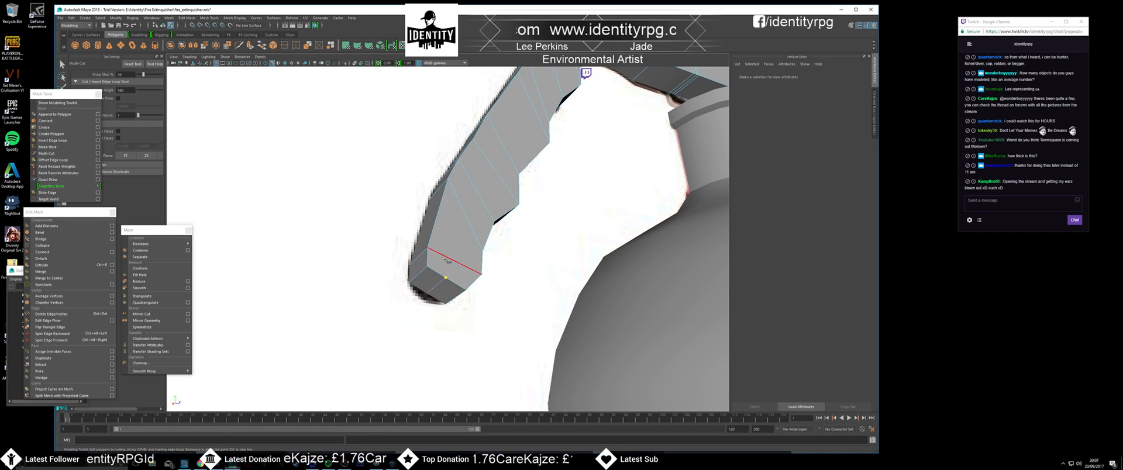
key(Return)
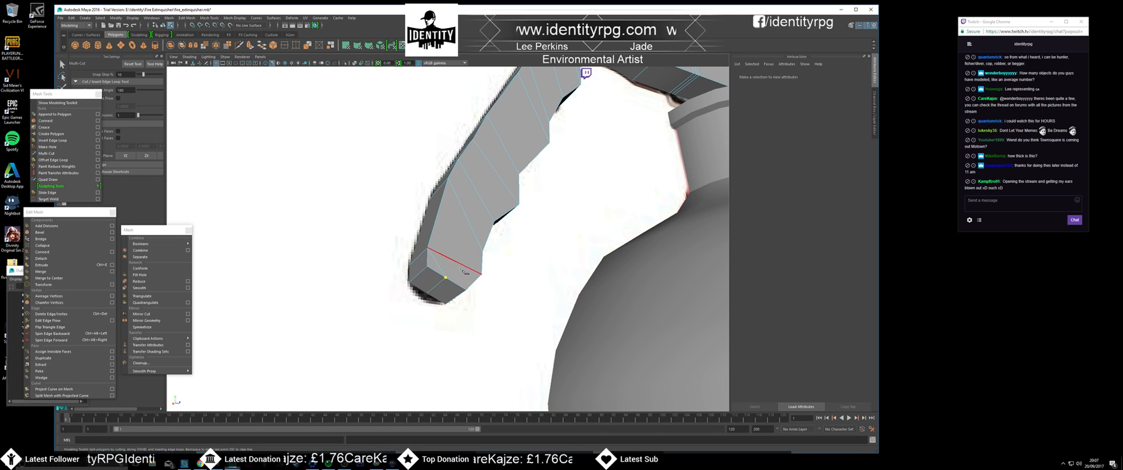
- Move the middle edge of the end face outward to round off the handle's tip
key(q)
scroll(480, 281, down, 3)
right_drag(442, 265, 441, 250)
key(w)
click(443, 267)
scroll(436, 268, up, 5)
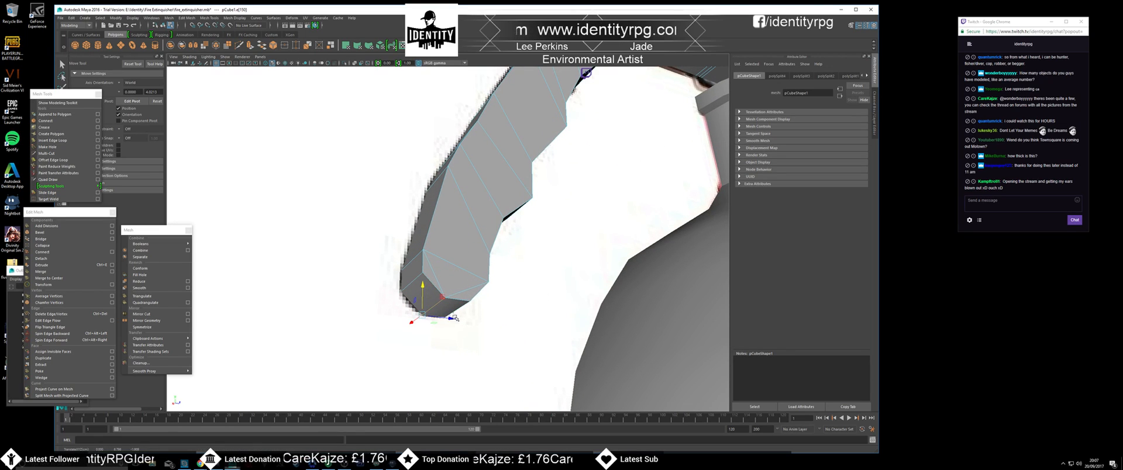
- Return to object mode and select the whole handle mesh
right_drag(453, 249, 486, 231)
click(501, 233)
scroll(480, 234, down, 7)
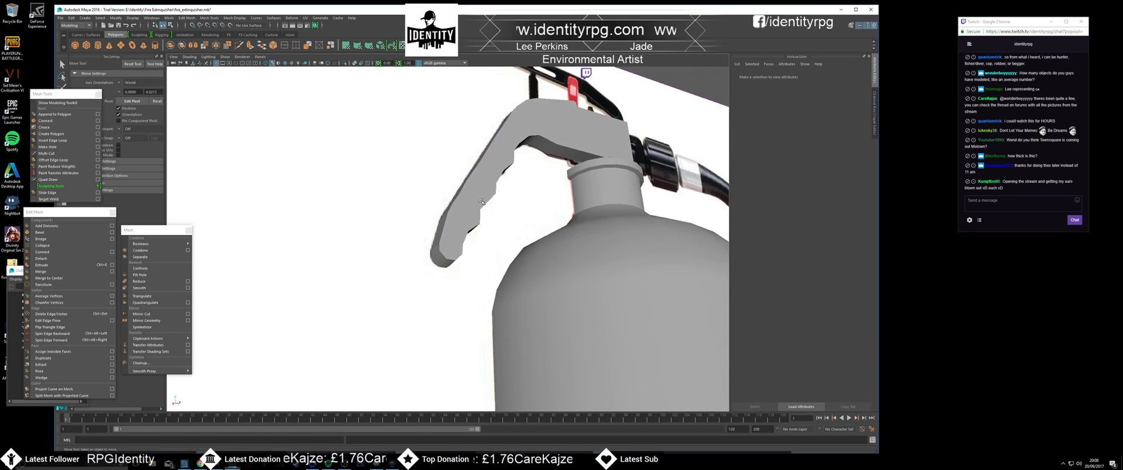
mouse_move(471, 235)
alt+mouse_down()
mouse_move(488, 247)
mouse_move(607, 226)
mouse_move(550, 213)
mouse_move(515, 222)
mouse_move(509, 202)
mouse_move(493, 233)
alt+mouse_up()
click(466, 230)
scroll(515, 222, up, 3)
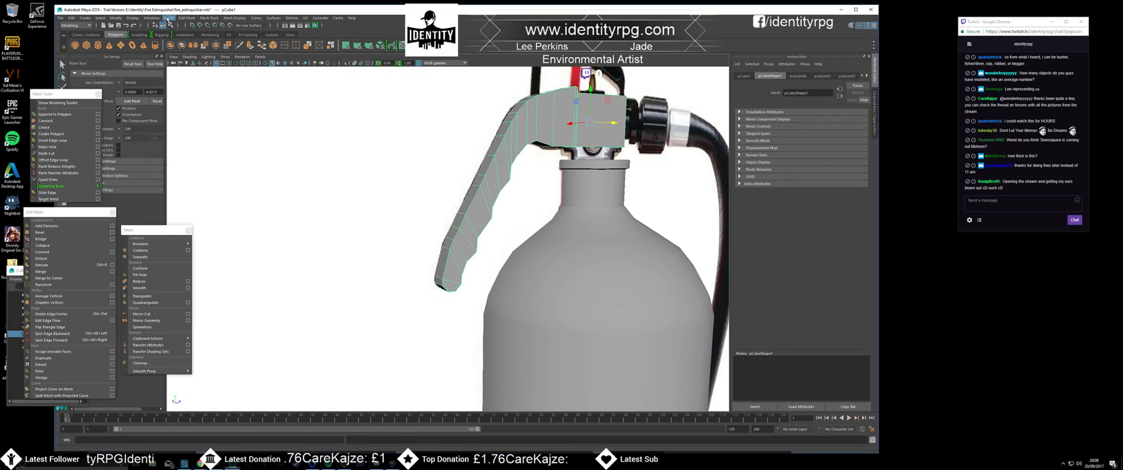
- Apply Smooth to the whole lower handle mesh to round off its faceted shape
click(169, 18)
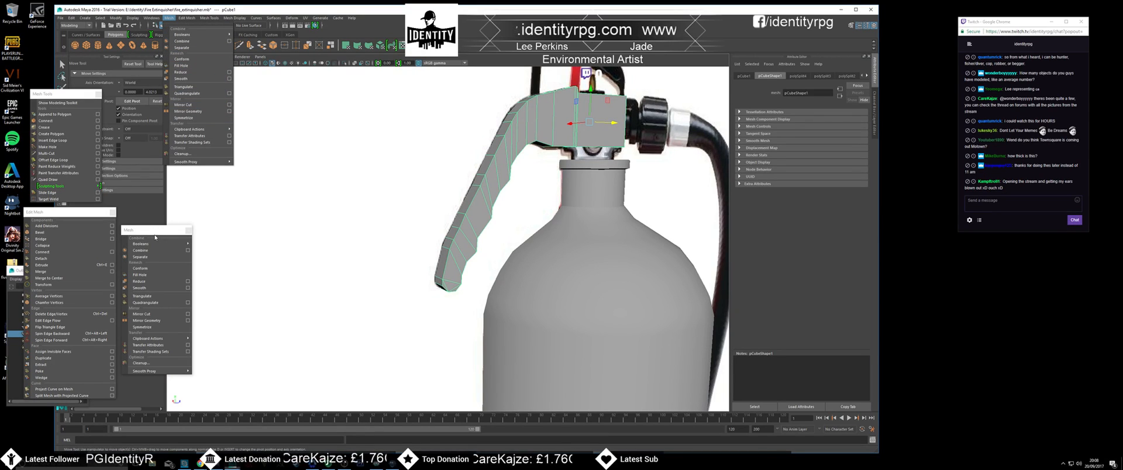
alt+drag(410, 189, 568, 92)
alt+drag(523, 173, 501, 190)
alt+right_drag(501, 188, 535, 202)
alt+drag(535, 201, 513, 147)
scroll(446, 226, down, 5)
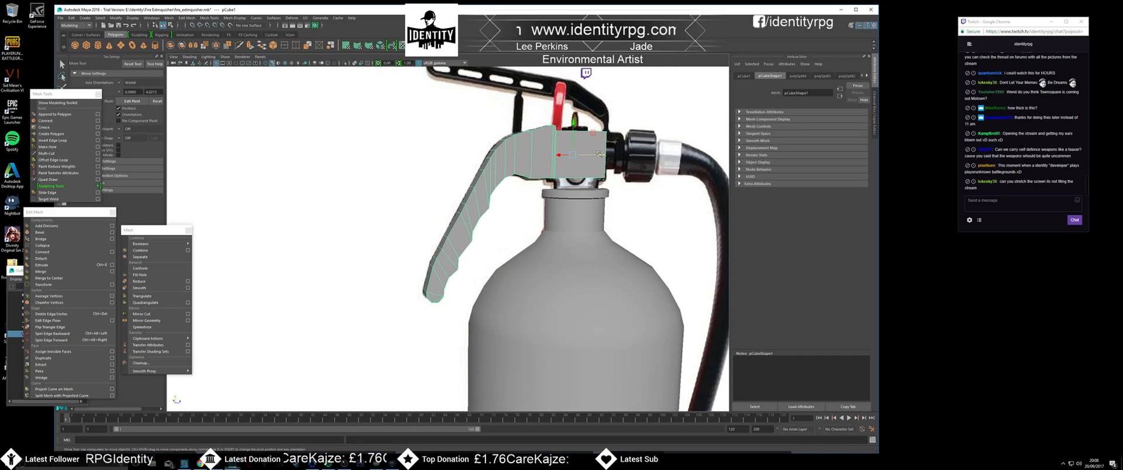
alt+drag(603, 165, 483, 199)
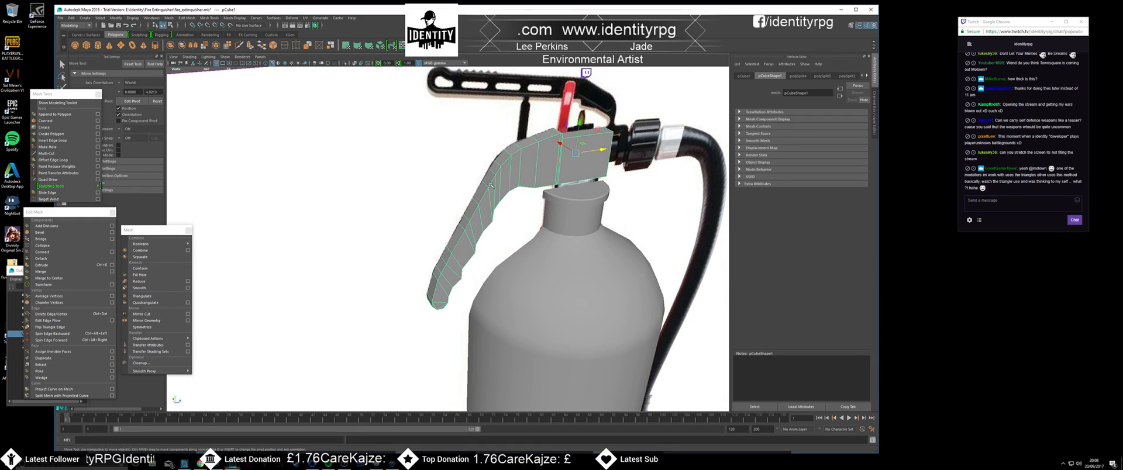
click(138, 289)
alt+drag(515, 208, 448, 199)
scroll(426, 229, down, 5)
click(427, 216)
scroll(441, 224, up, 5)
click(494, 222)
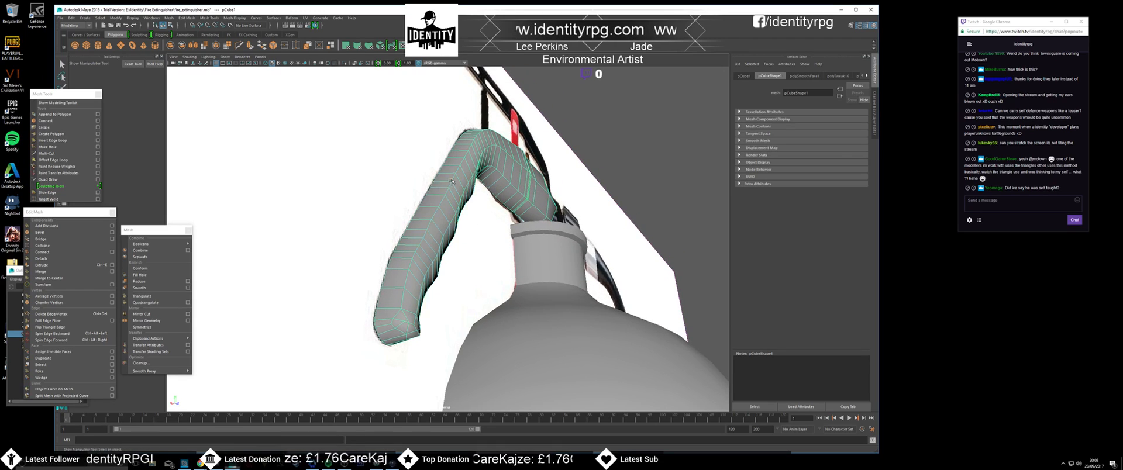
- Maximize the Maya window and adjust the handle's lengthwise edge loop with the Move tool
right_drag(451, 180, 450, 183)
alt+drag(451, 190, 491, 214)
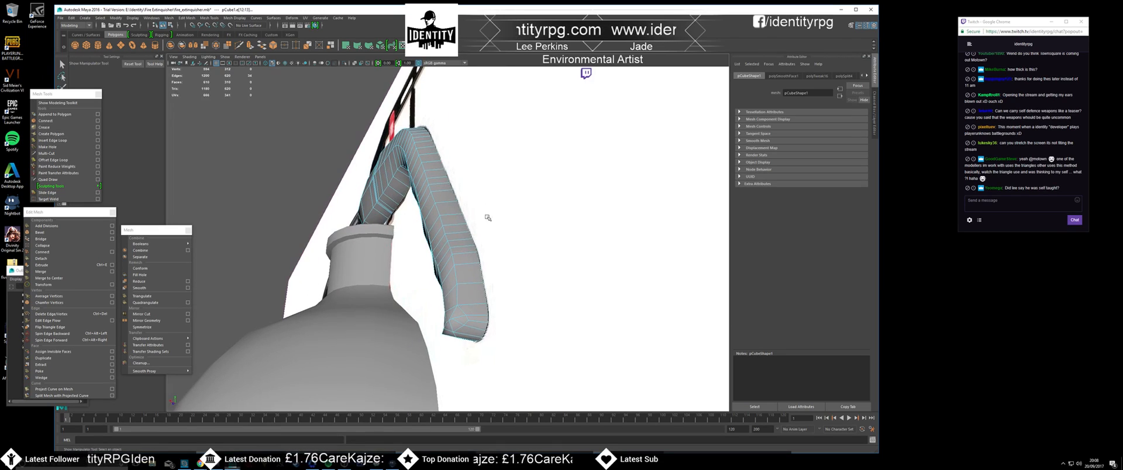
click(855, 9)
alt+drag(562, 175, 611, 188)
key(w)
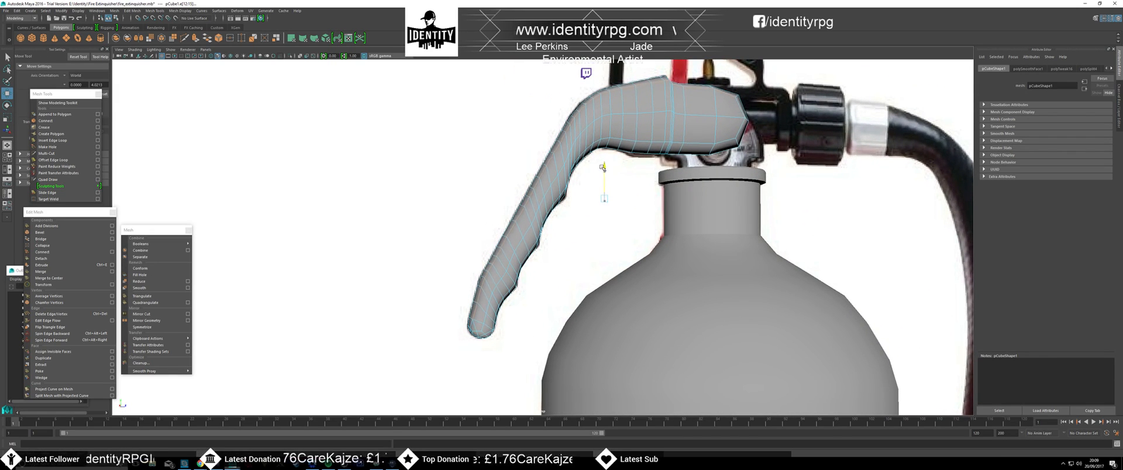
alt+drag(603, 167, 661, 131)
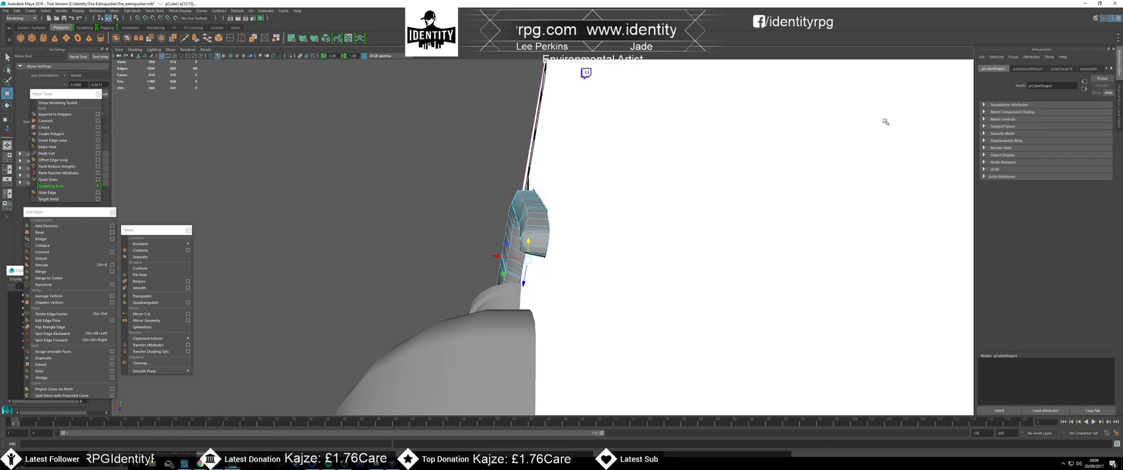
alt+drag(527, 166, 503, 225)
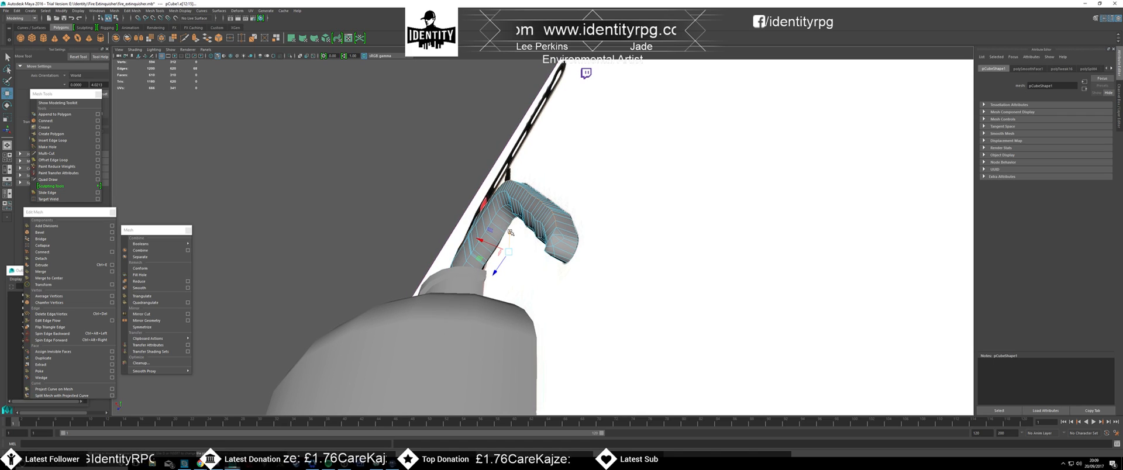
alt+drag(536, 193, 611, 219)
scroll(584, 187, down, 5)
scroll(596, 193, up, 4)
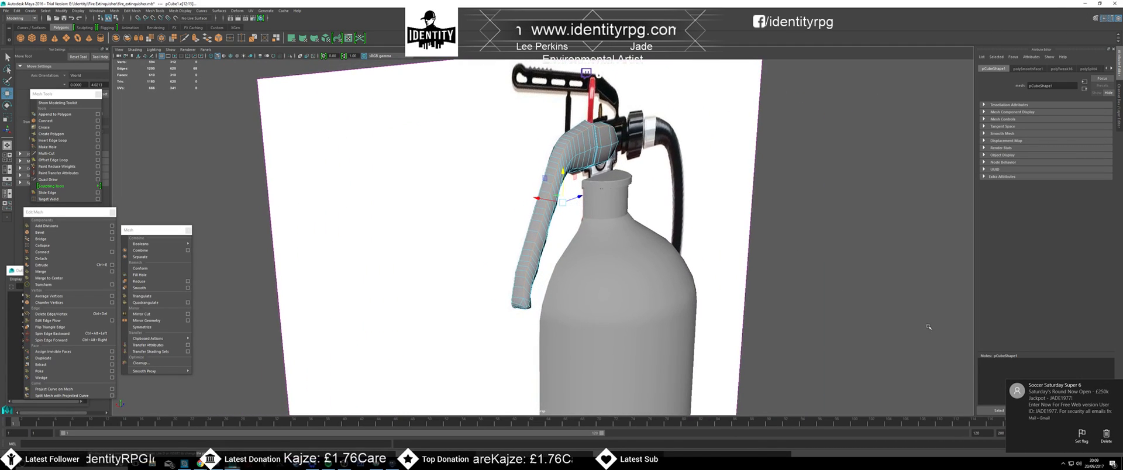
- Return to object mode and inspect the smoothed handle against the reference from both sides
mouse_move(580, 147)
alt+mouse_down()
mouse_move(603, 150)
mouse_move(592, 153)
alt+mouse_up()
right_drag(592, 153, 621, 144)
click(731, 152)
scroll(731, 153, down, 4)
alt+drag(732, 158, 685, 203)
click(538, 234)
alt+drag(544, 178, 595, 196)
click(708, 191)
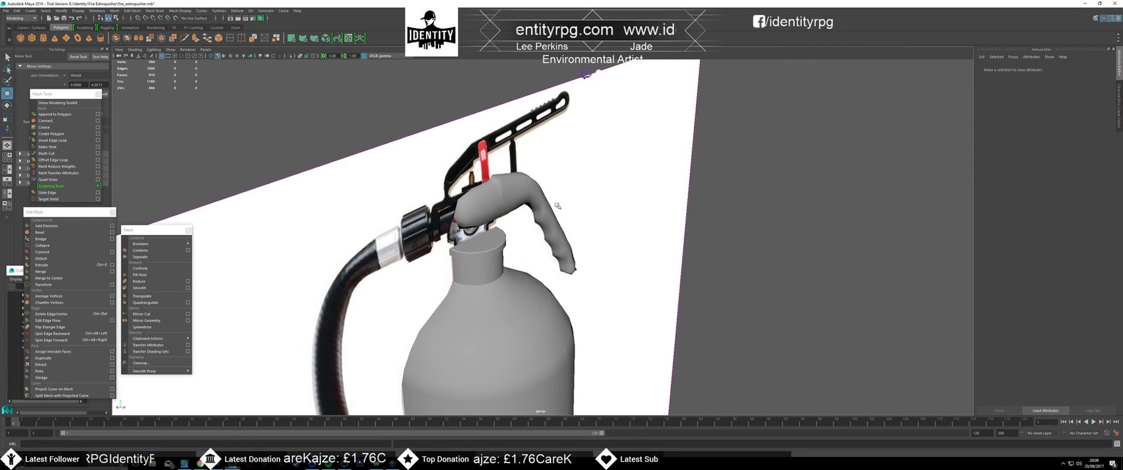
- Select the top vertices of the valve body below the red pin, flatten them with Scale and raise them to match the reference
scroll(562, 200, up, 4)
click(527, 167)
alt+drag(503, 175, 509, 219)
scroll(524, 191, up, 3)
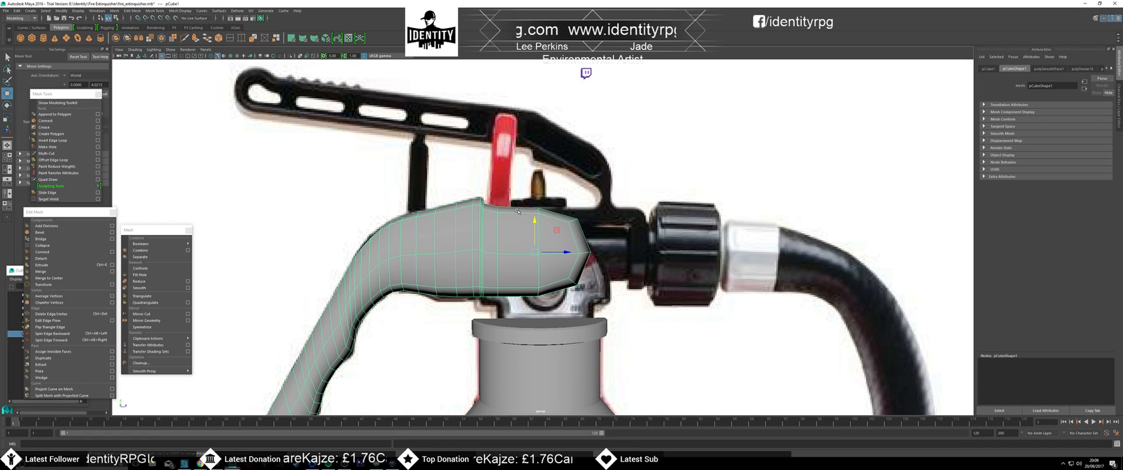
right_drag(517, 211, 489, 212)
alt+drag(497, 214, 511, 221)
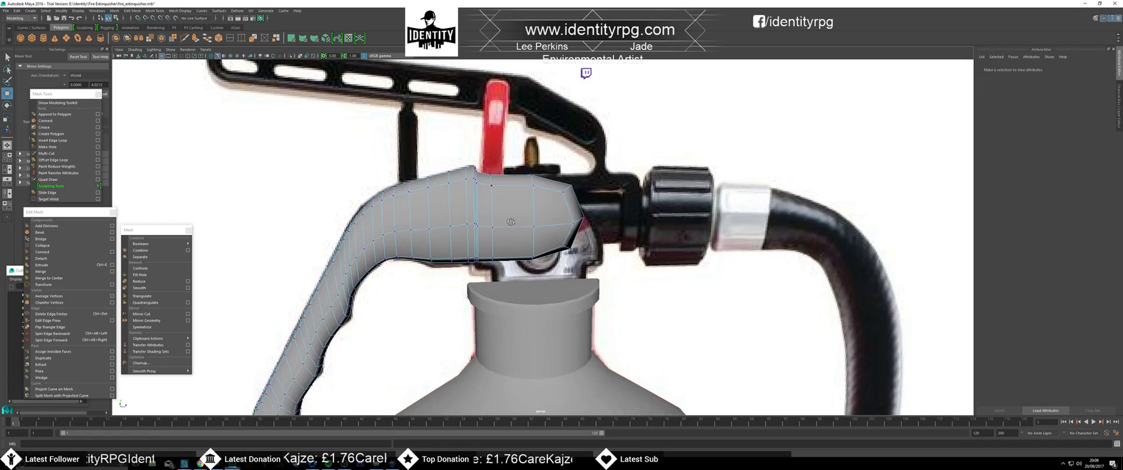
click(491, 186)
alt+drag(498, 193, 597, 241)
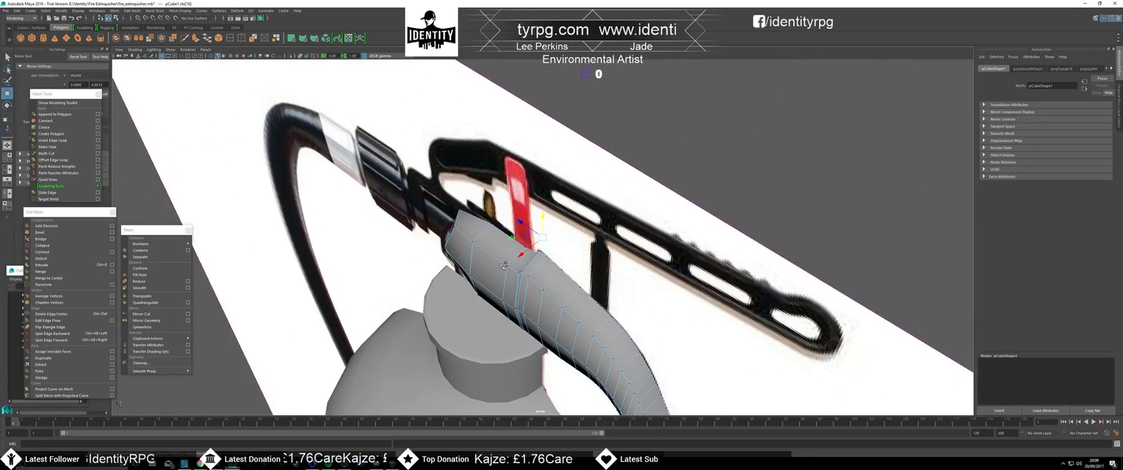
alt+drag(498, 277, 585, 249)
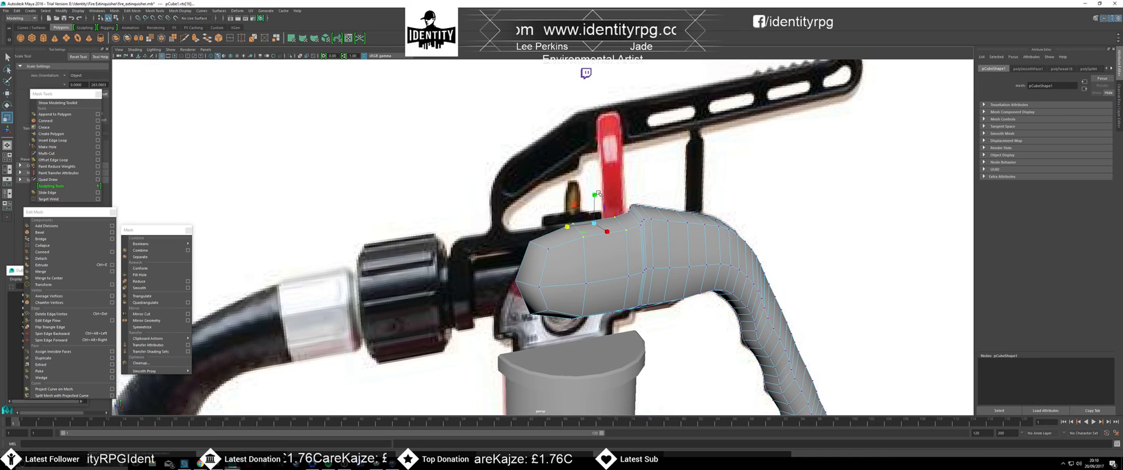
alt+drag(554, 240, 561, 225)
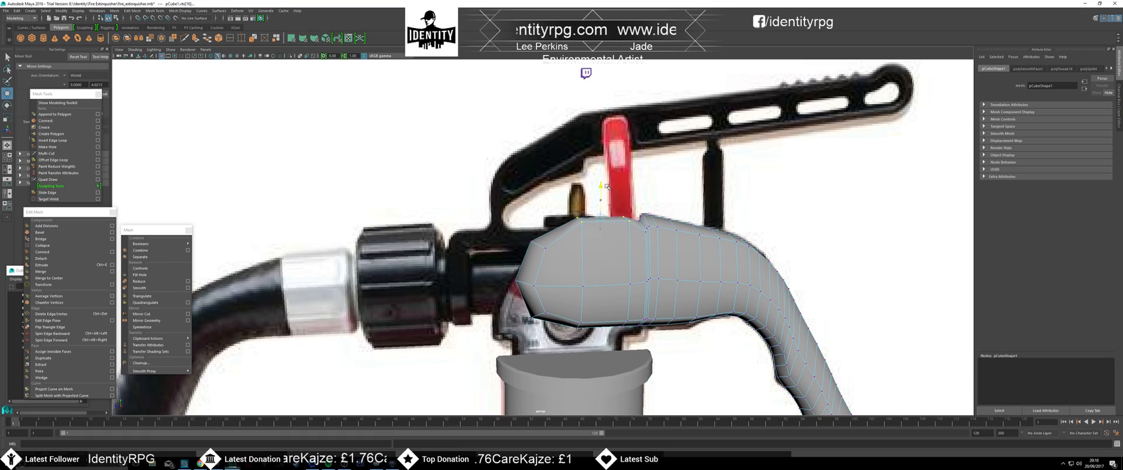
- Move the upper vertices at the front end of the valve body level with its top, then return to object mode
alt+drag(610, 186, 669, 219)
alt+drag(562, 268, 477, 271)
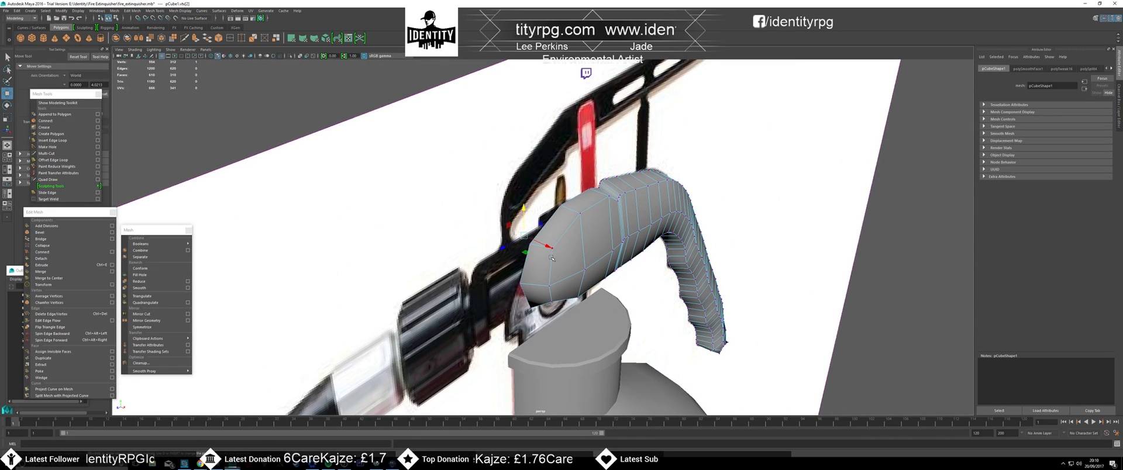
scroll(552, 258, up, 2)
alt+drag(557, 254, 619, 266)
scroll(619, 267, up, 4)
scroll(582, 271, up, 4)
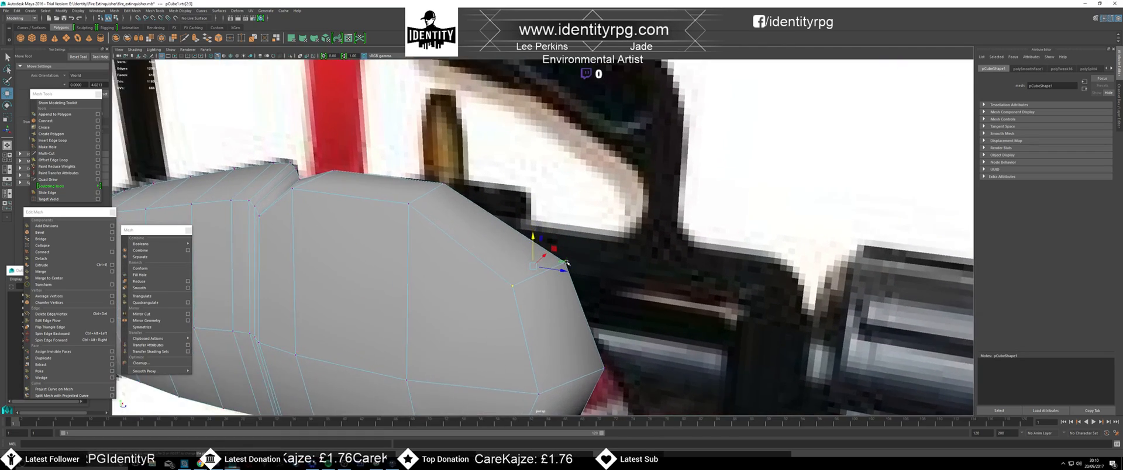
scroll(563, 286, down, 5)
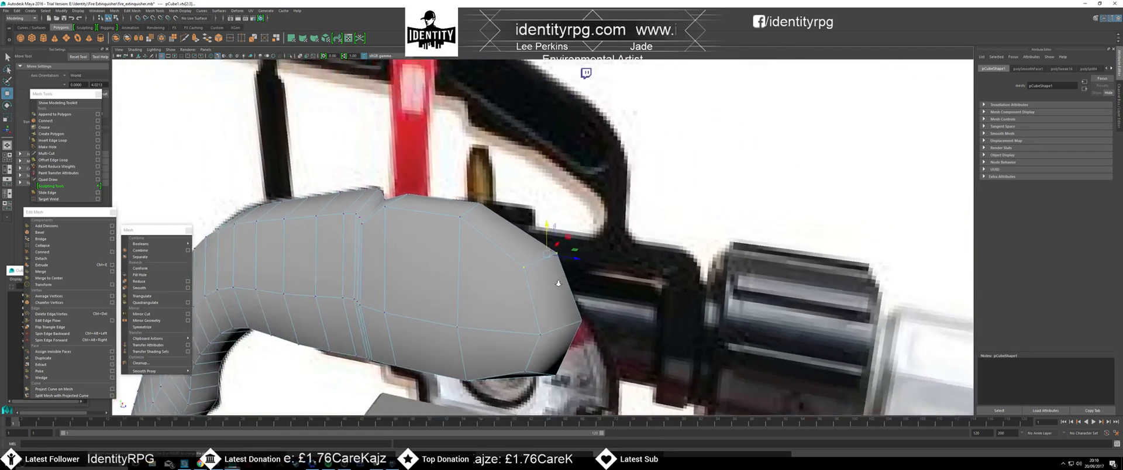
alt+drag(556, 285, 553, 240)
key(r)
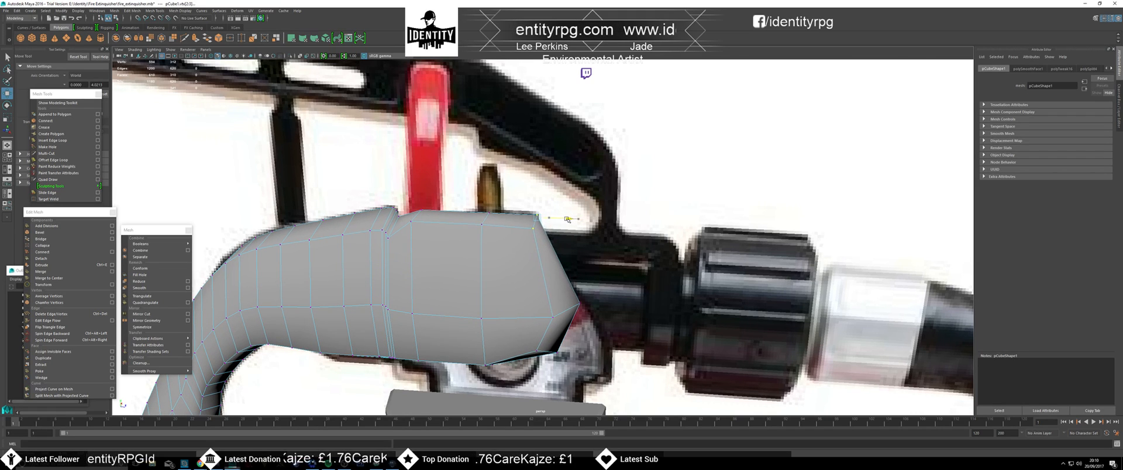
alt+drag(568, 220, 614, 232)
right_drag(610, 236, 642, 226)
click(641, 237)
scroll(640, 238, down, 6)
mouse_move(641, 239)
alt+mouse_down()
mouse_move(598, 232)
mouse_move(645, 233)
alt+mouse_up()
key(ctrl+z)
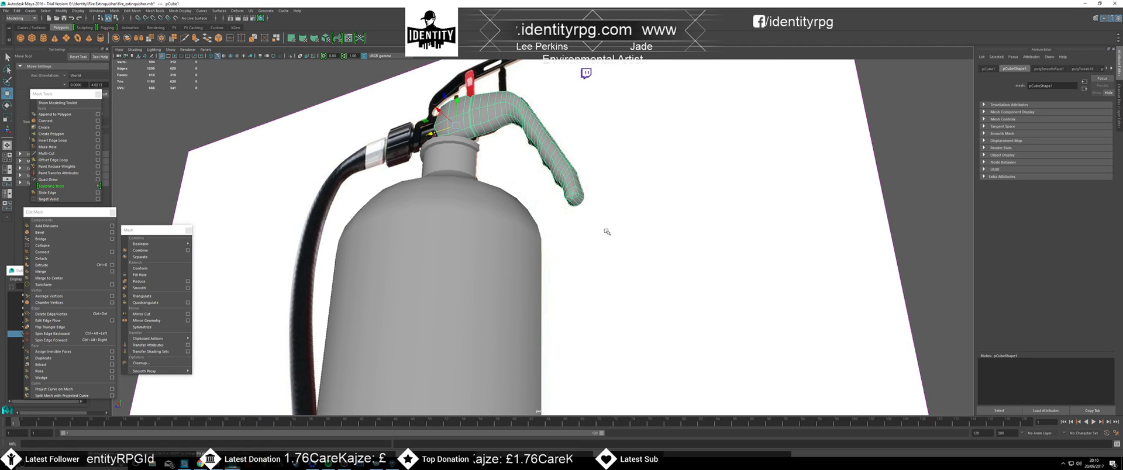
- Select the lengthwise edge loop along the handle and scale it sideways to adjust the handle's width
alt+right_drag(608, 232, 644, 251)
alt+middle_drag(643, 252, 486, 221)
alt+drag(486, 220, 492, 238)
right_drag(492, 237, 492, 217)
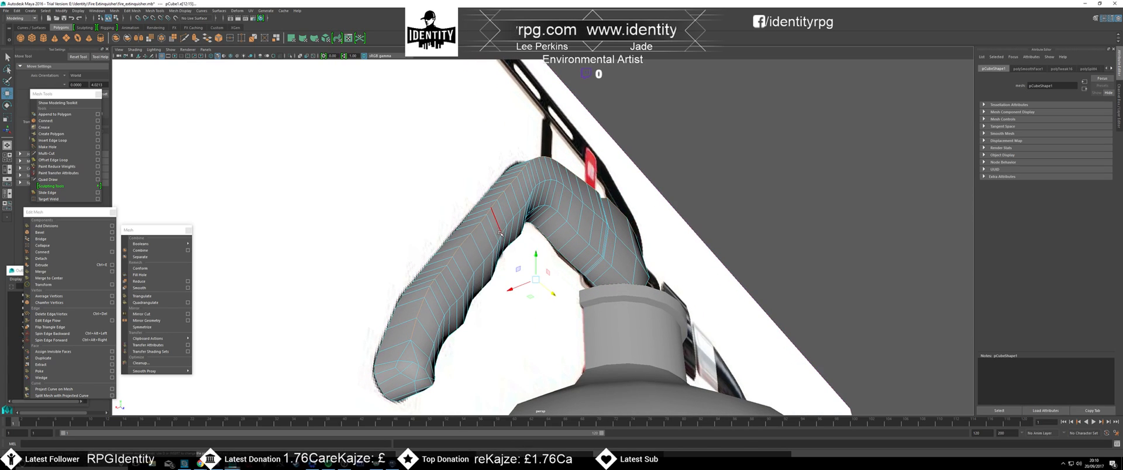
alt+drag(500, 236, 592, 311)
click(609, 317)
alt+right_drag(609, 316, 517, 261)
alt+drag(517, 261, 499, 258)
alt+right_drag(499, 258, 536, 303)
alt+middle_drag(536, 303, 606, 321)
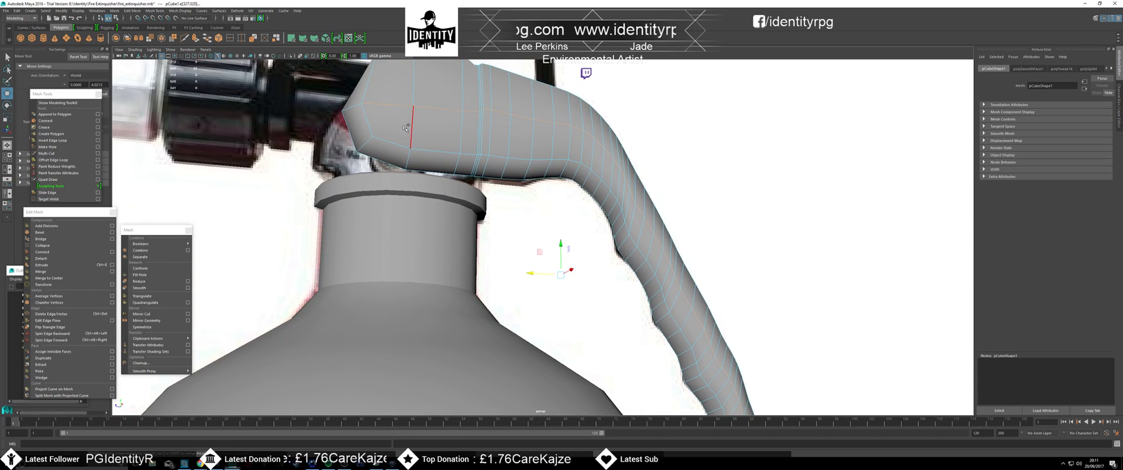
alt+drag(400, 122, 539, 272)
alt+middle_drag(538, 272, 446, 234)
key(r)
alt+drag(446, 234, 479, 260)
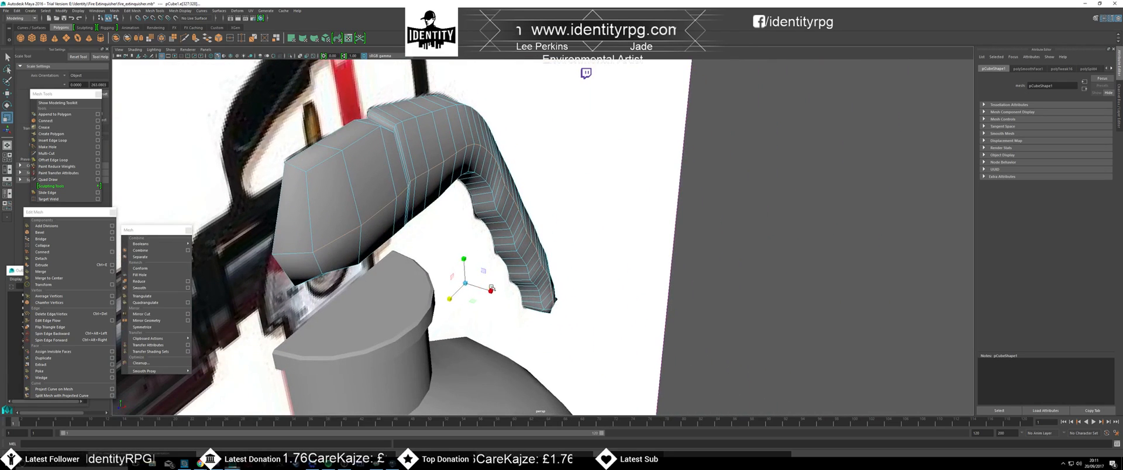
drag(491, 291, 480, 276)
click(555, 355)
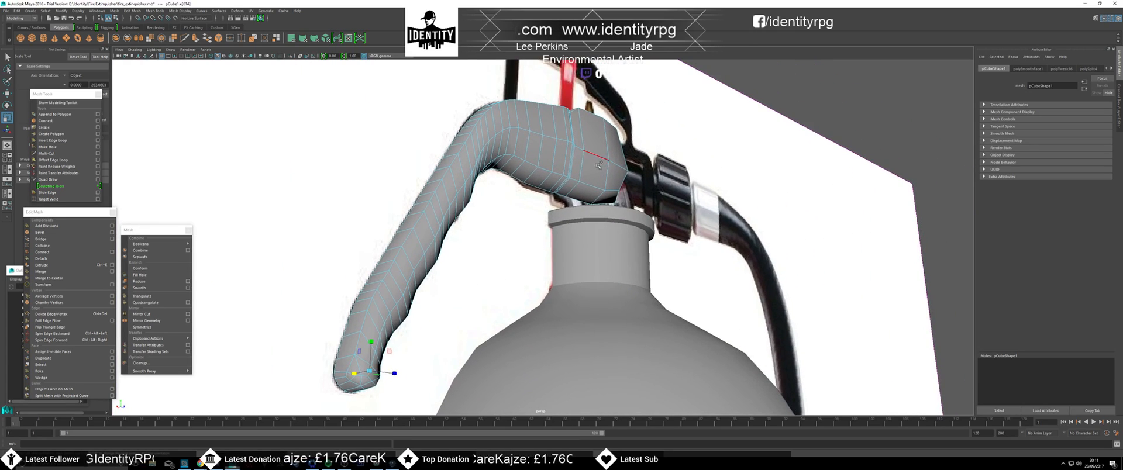
alt+drag(571, 207, 552, 218)
alt+middle_drag(551, 217, 585, 244)
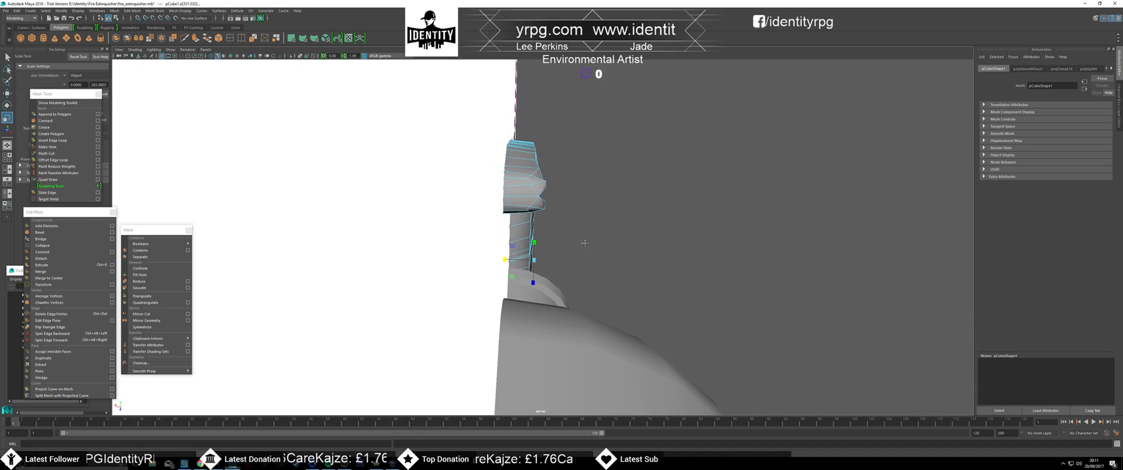
- Select the reference image plane, hide it and reselect the handle mesh
scroll(556, 240, down, 5)
alt+drag(555, 240, 445, 235)
click(445, 235)
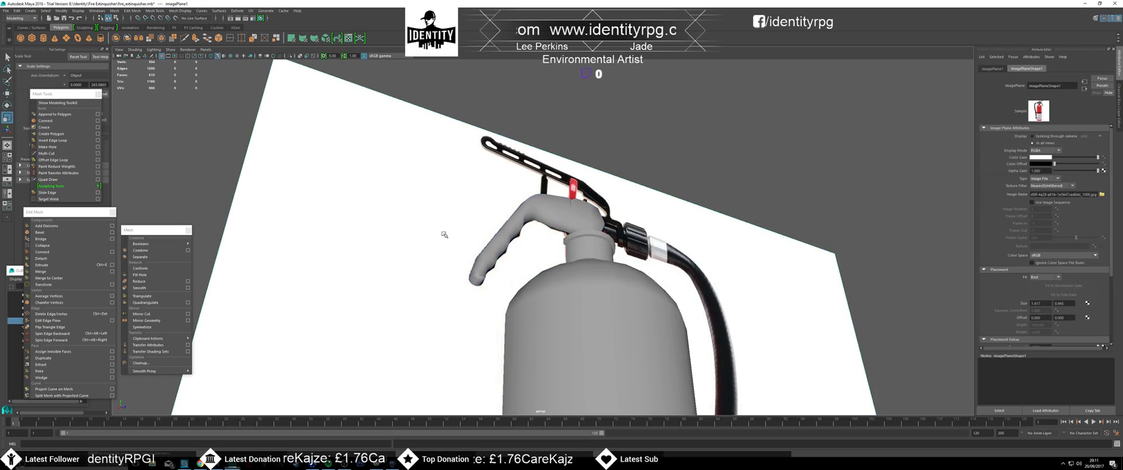
key(ctrl+h)
scroll(473, 249, up, 3)
click(473, 251)
- Frame the handle's tip and move its corner vertices one by one to round off the end
alt+drag(445, 263, 528, 265)
right_drag(583, 134, 583, 151)
click(537, 152)
key(f)
scroll(540, 152, down, 8)
alt+drag(562, 256, 554, 206)
right_drag(553, 206, 518, 205)
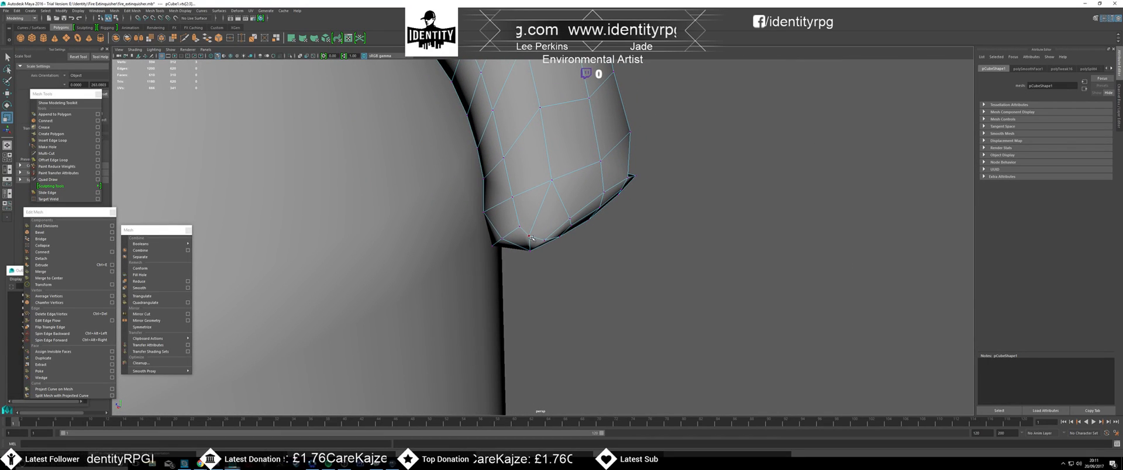
alt+drag(541, 250, 513, 243)
key(w)
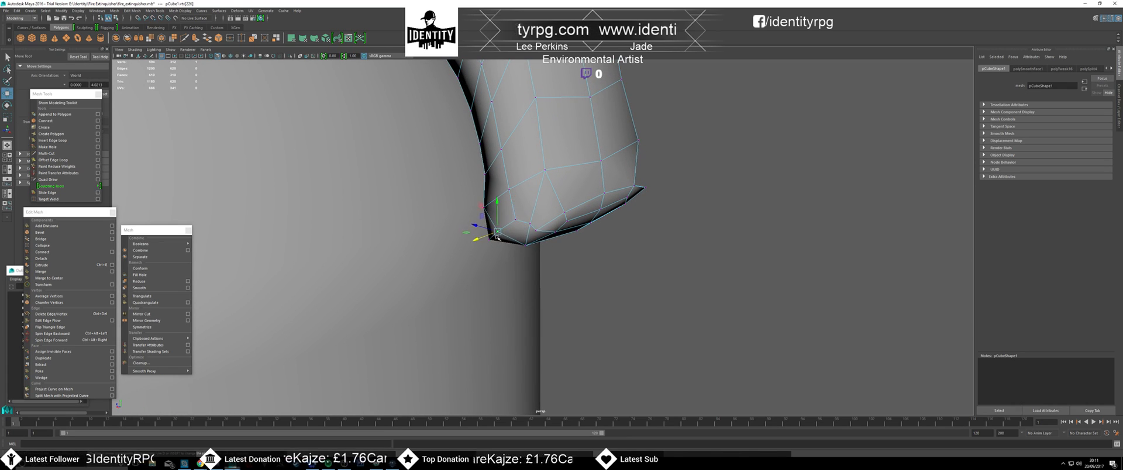
alt+drag(515, 220, 489, 249)
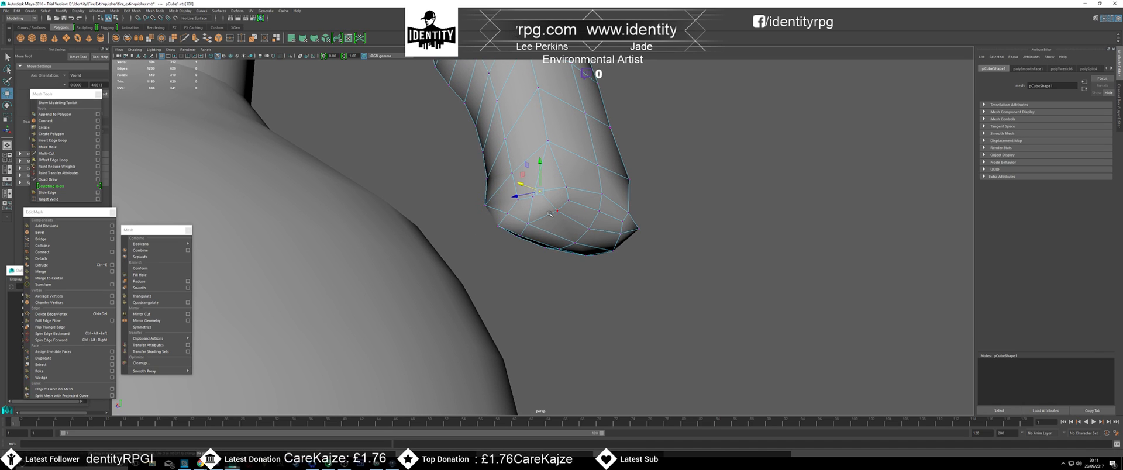
- Move the vertices on the opposite side of the handle's tip to even out its rounded shape
alt+drag(518, 183, 578, 166)
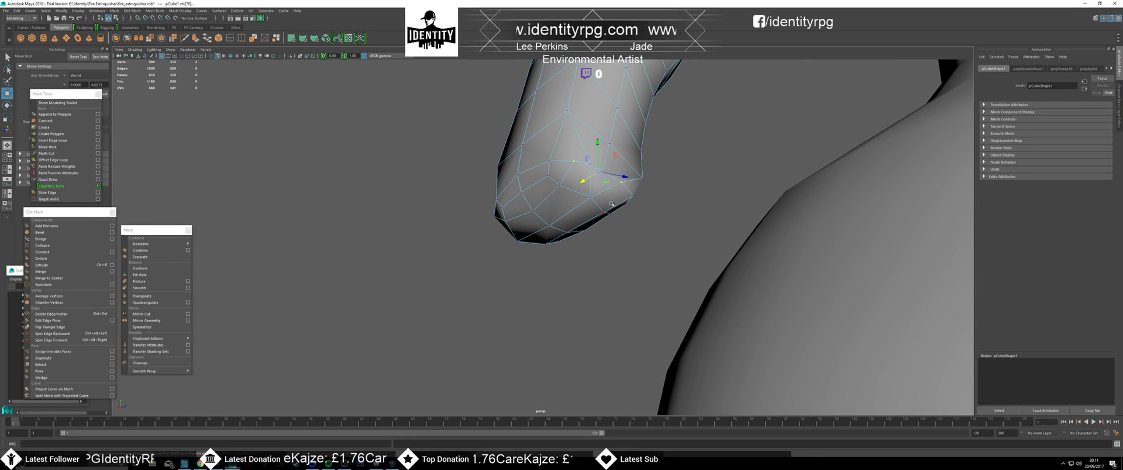
drag(585, 182, 559, 253)
click(539, 224)
click(547, 226)
drag(560, 221, 548, 235)
alt+drag(573, 201, 586, 213)
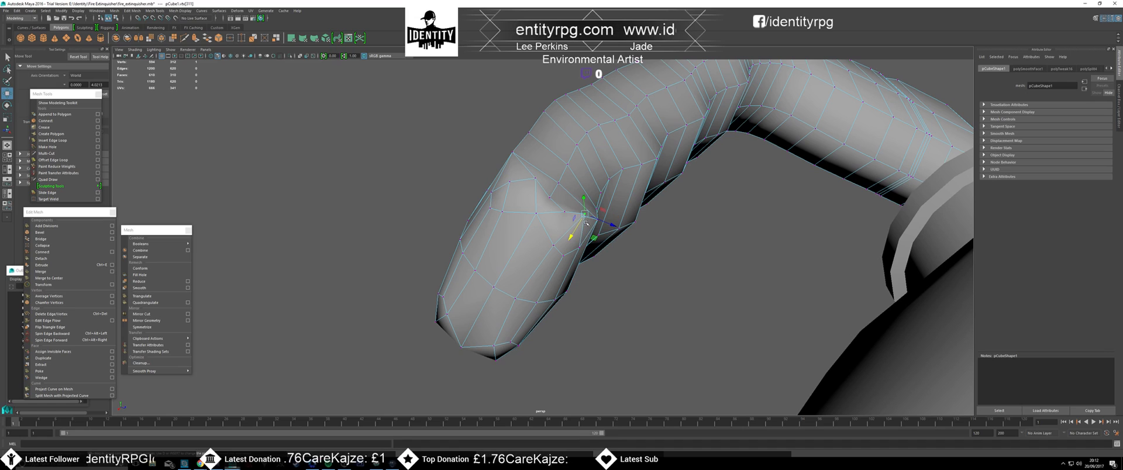
drag(553, 206, 592, 218)
alt+drag(559, 225, 589, 212)
- Switch to edge selection and select the lengthwise edge loop running along the handle for moving
right_drag(524, 199, 525, 181)
click(540, 235)
alt+drag(534, 240, 468, 260)
scroll(506, 270, up, 3)
alt+middle_drag(620, 153, 526, 234)
alt+drag(526, 234, 539, 212)
scroll(484, 260, up, 2)
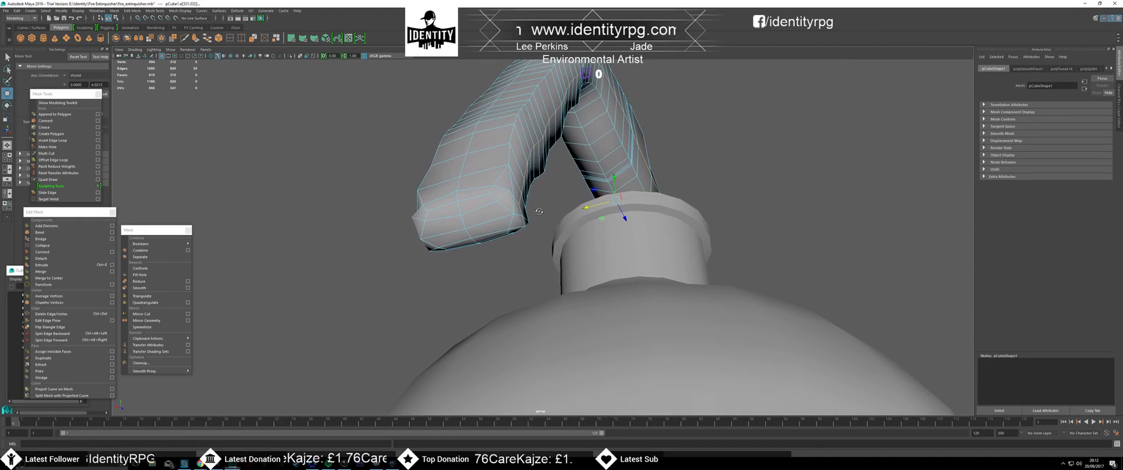
- Delete the surplus edges on one side of the handle's tip and remove the leftover vertices there
right_drag(493, 205, 502, 198)
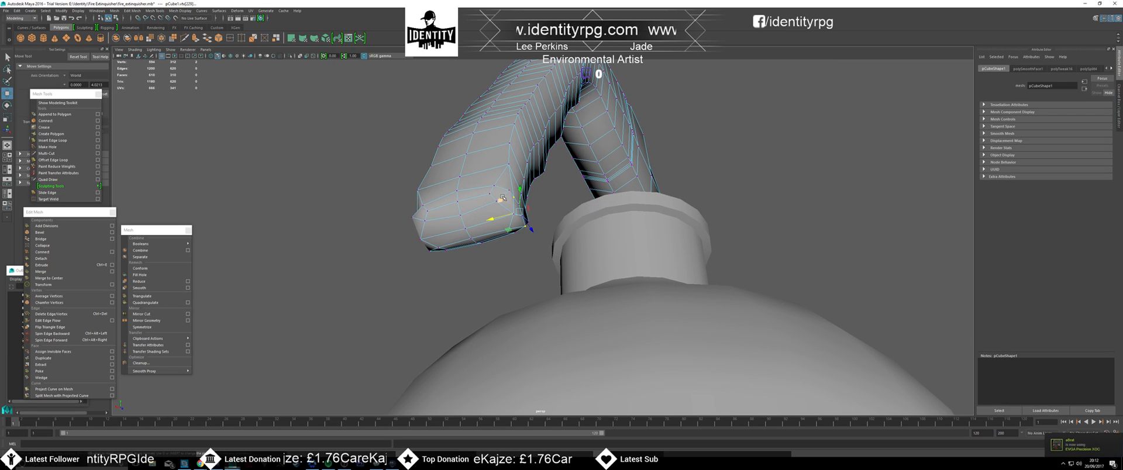
alt+drag(511, 192, 534, 249)
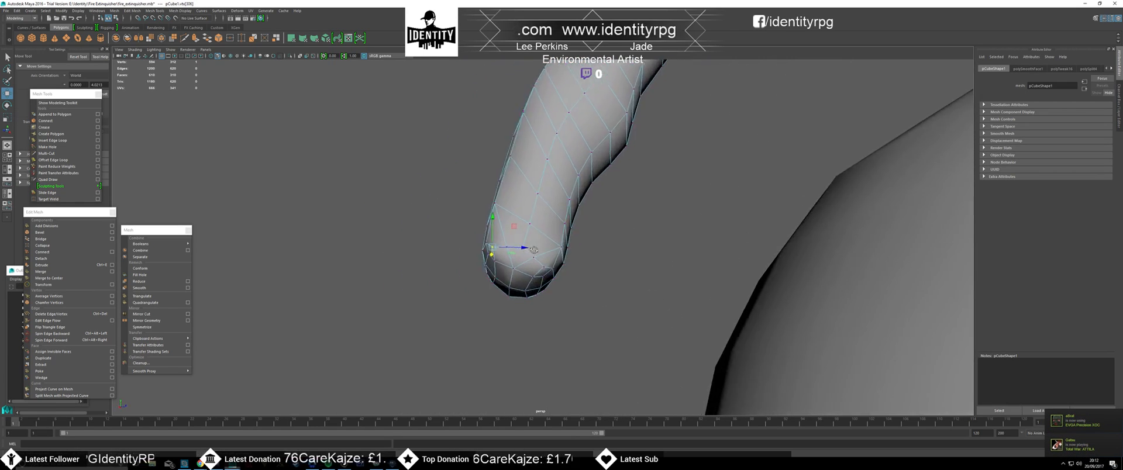
scroll(515, 225, up, 2)
right_drag(527, 206, 525, 187)
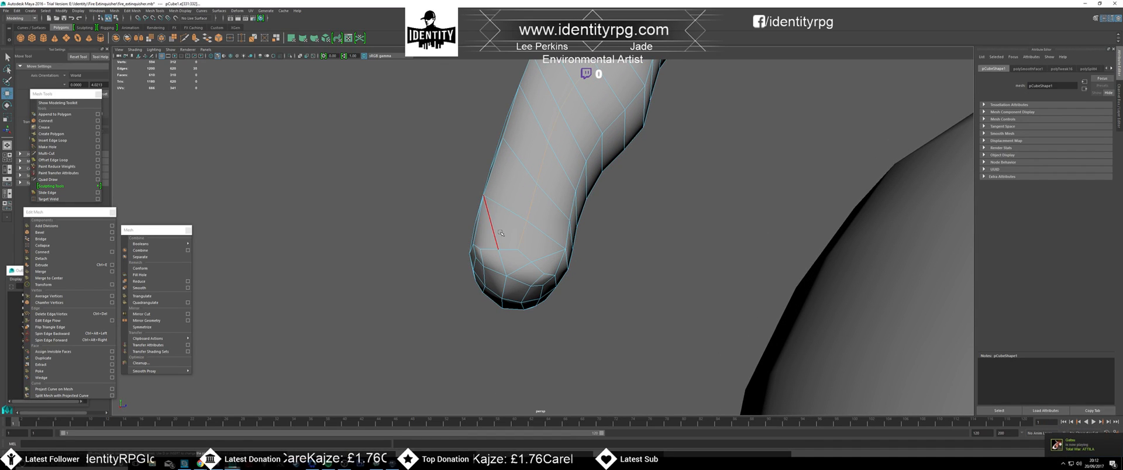
key(Delete)
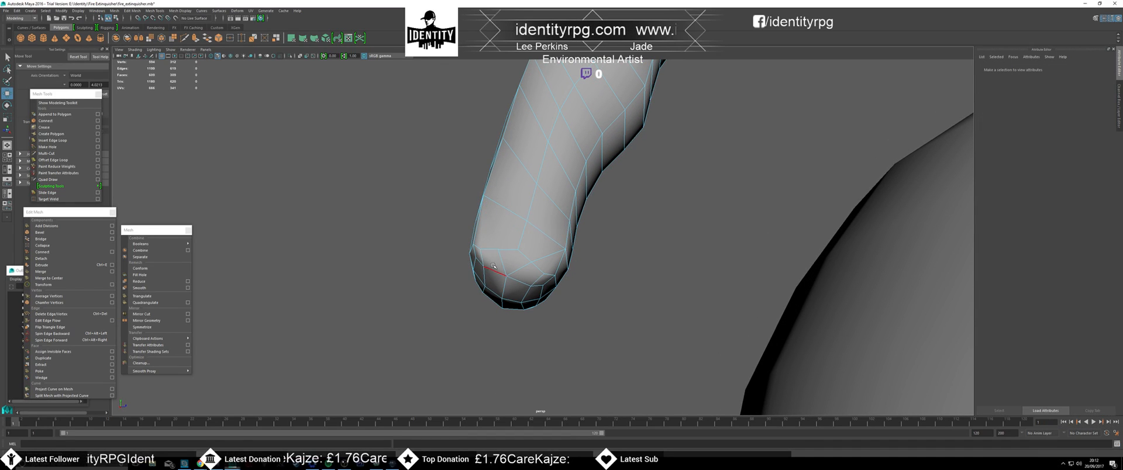
click(537, 260)
key(Delete)
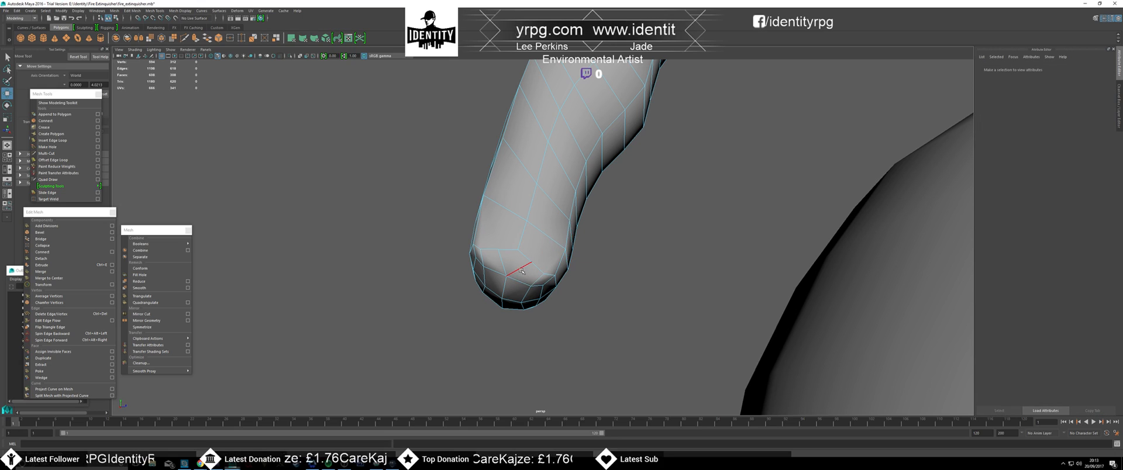
right_click(506, 260)
click(486, 259)
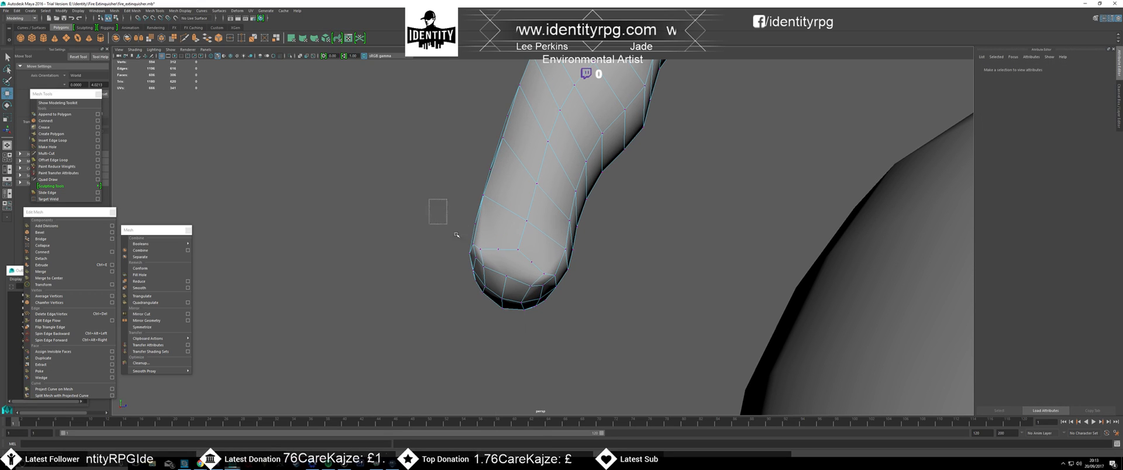
drag(445, 221, 609, 350)
key(Delete)
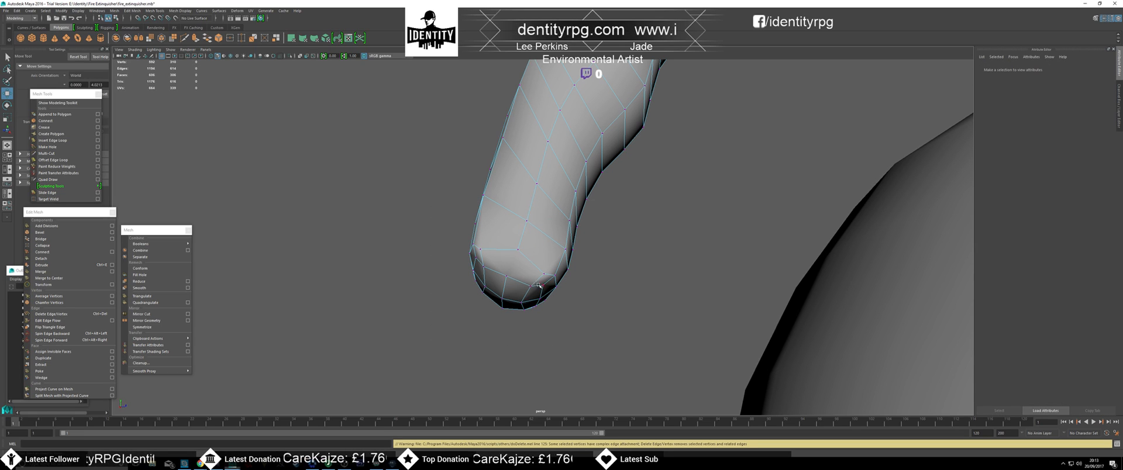
- Delete the matching surplus edges on the opposite side of the handle's tip and clear the vertices they leave
click(518, 251)
alt+drag(441, 257, 551, 266)
right_click(550, 266)
click(551, 248)
alt+drag(539, 205, 594, 251)
click(596, 252)
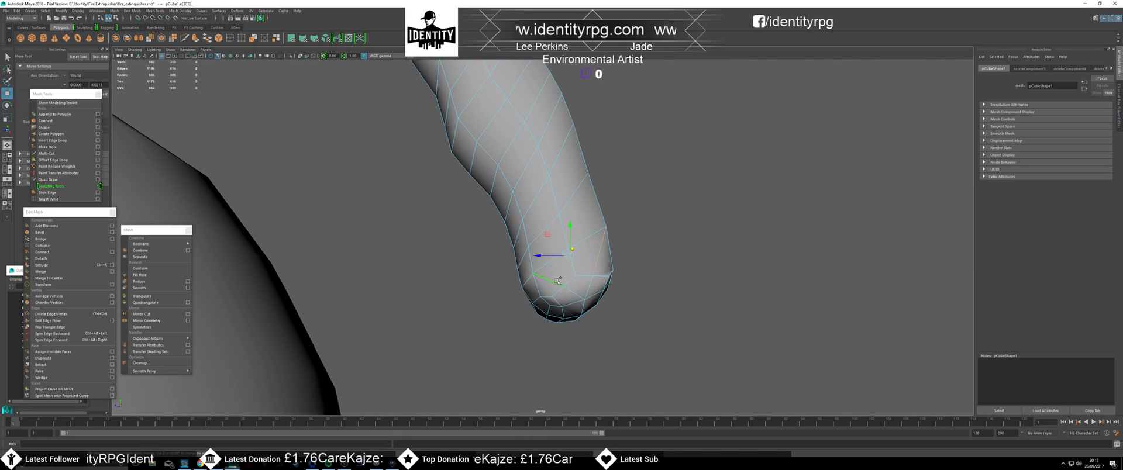
key(Delete)
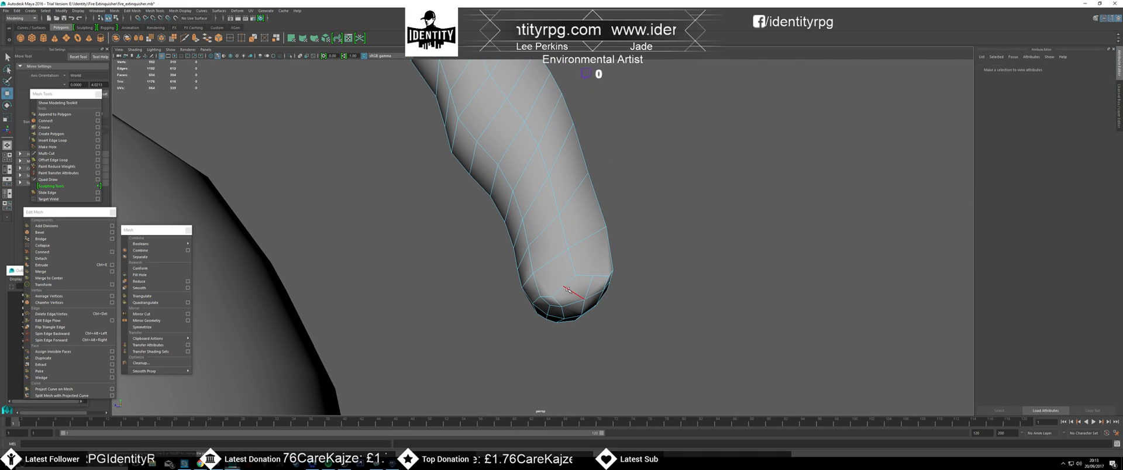
right_click(588, 285)
drag(484, 215, 647, 320)
key(Delete)
click(578, 276)
right_click(582, 281)
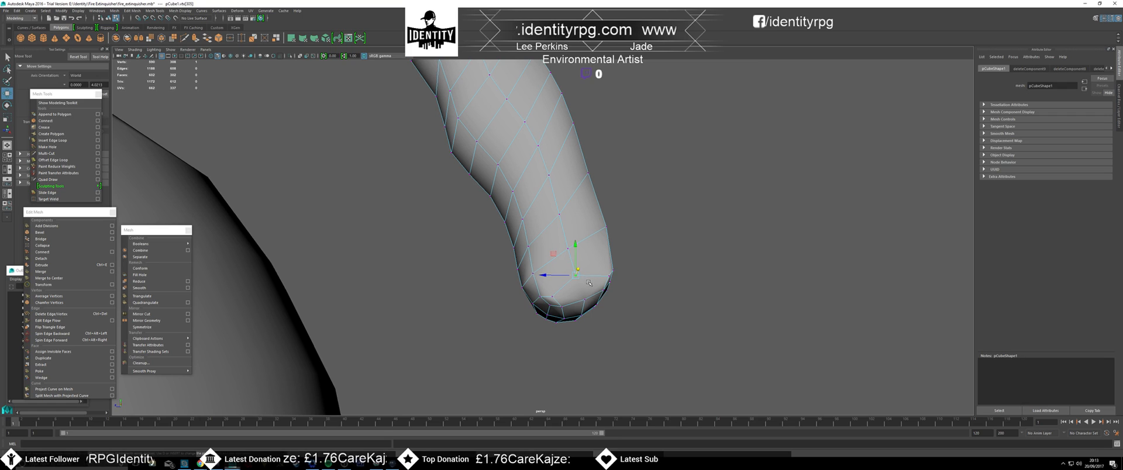
- Move the paired vertices in the middle of the handle's rounded end vertically to even out its curve
alt+drag(596, 285, 489, 268)
right_drag(595, 229, 574, 225)
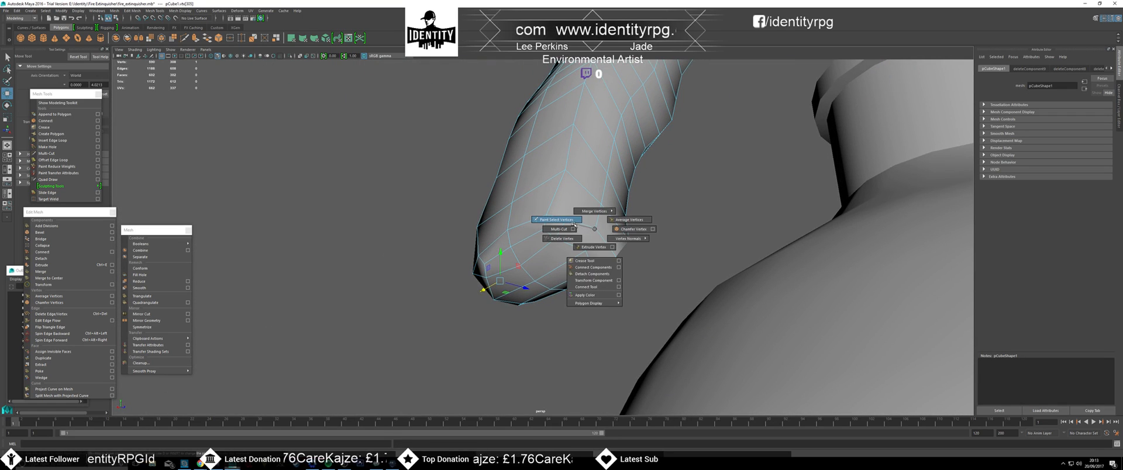
right_click(596, 229)
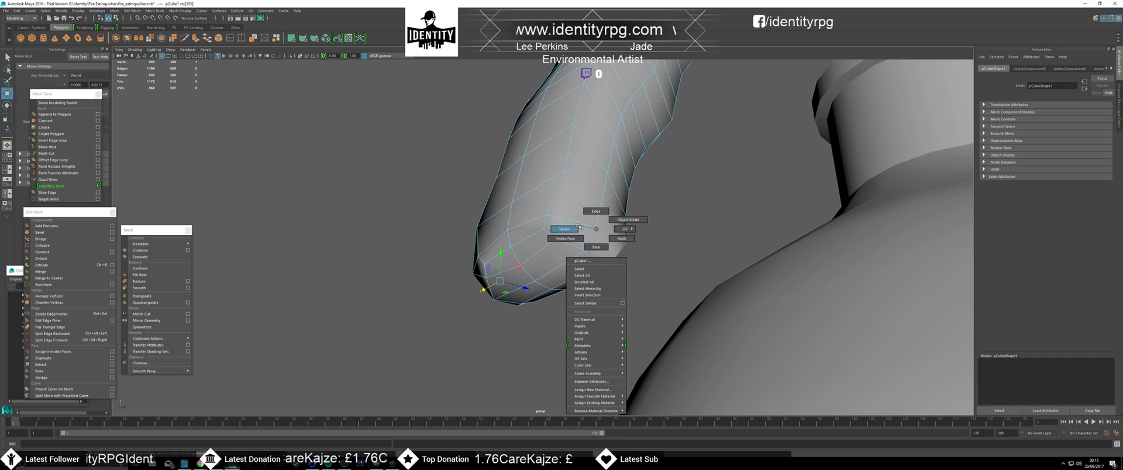
click(577, 227)
alt+drag(591, 244, 525, 255)
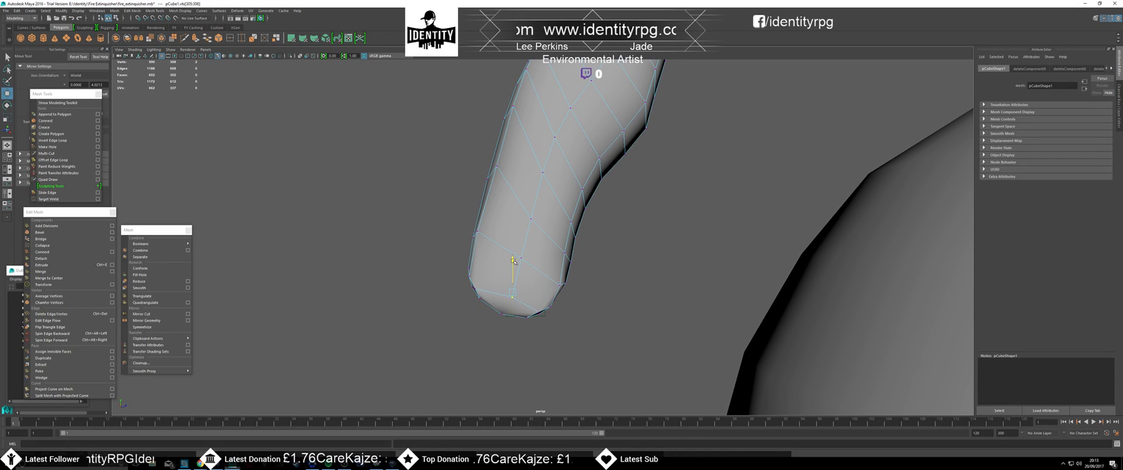
alt+drag(516, 267, 546, 265)
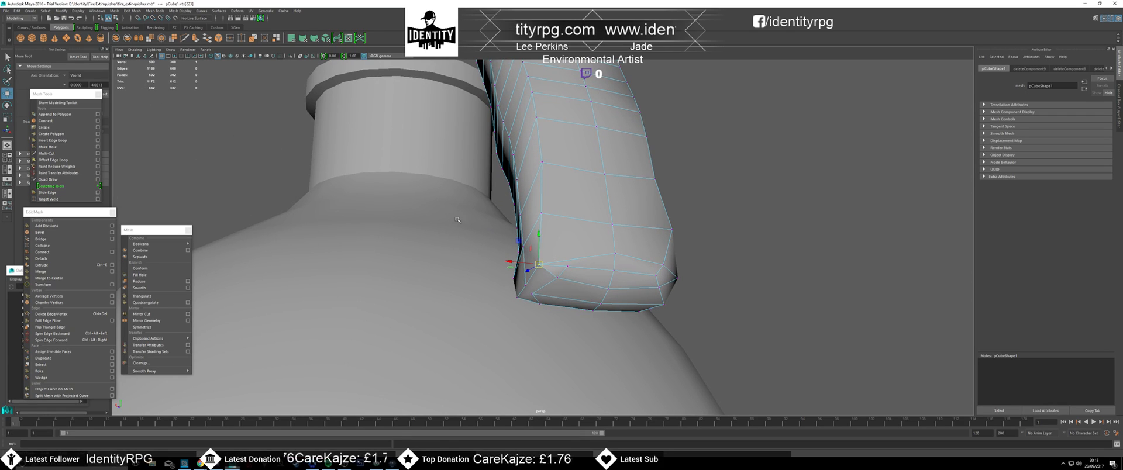
- Adjust the vertex at the tip's corner on the bottle neck side and merge it with its neighbouring vertex
drag(536, 262, 531, 258)
alt+drag(531, 263, 541, 251)
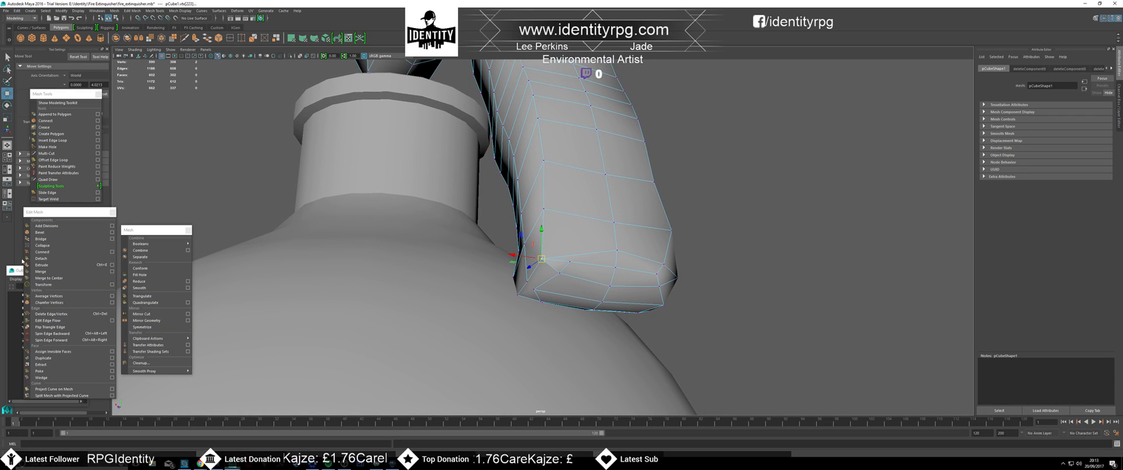
click(55, 272)
mouse_move(573, 257)
alt+mouse_down()
mouse_move(594, 261)
mouse_move(610, 244)
mouse_move(592, 228)
mouse_move(613, 208)
mouse_move(612, 187)
mouse_move(609, 216)
mouse_move(558, 258)
alt+mouse_up()
click(595, 220)
key(w)
click(557, 216)
- Merge the remaining neighbouring vertices at the middle and far corner of the handle's tip
alt+drag(556, 219, 595, 254)
key(g)
click(595, 253)
key(w)
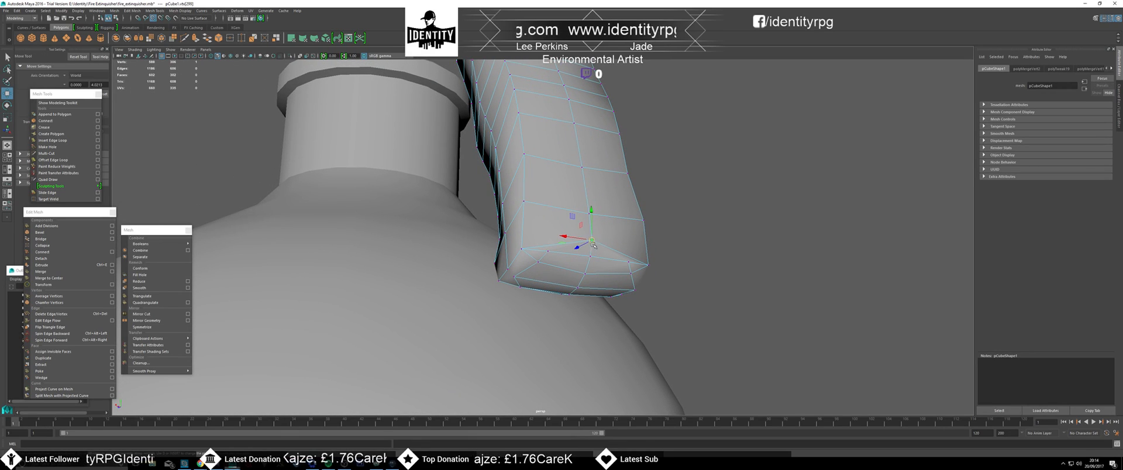
alt+drag(591, 257, 541, 218)
key(g)
- Switch to edge selection and delete the extra edges across the underside and inner side of the tip
shift+right_drag(541, 218, 543, 210)
alt+drag(542, 210, 526, 254)
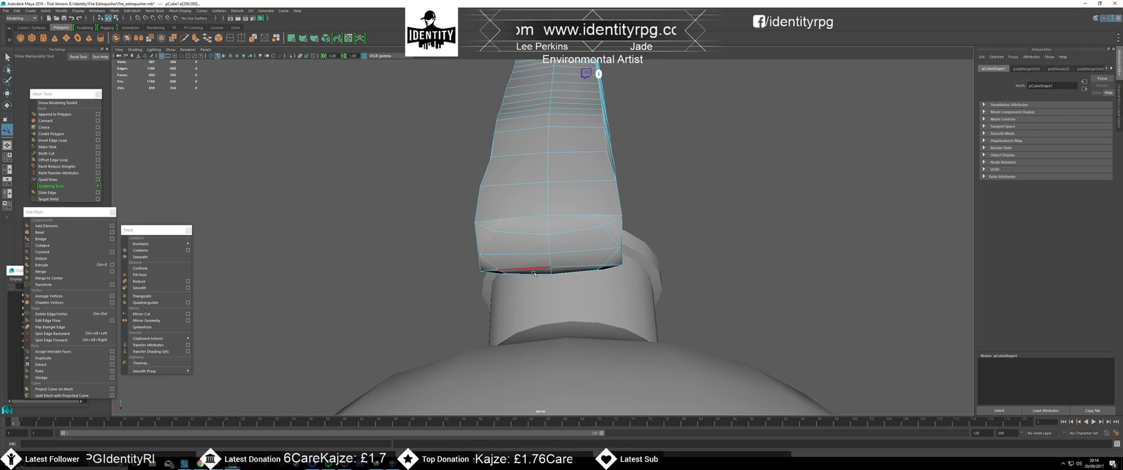
key(Delete)
alt+drag(491, 232, 521, 234)
click(565, 212)
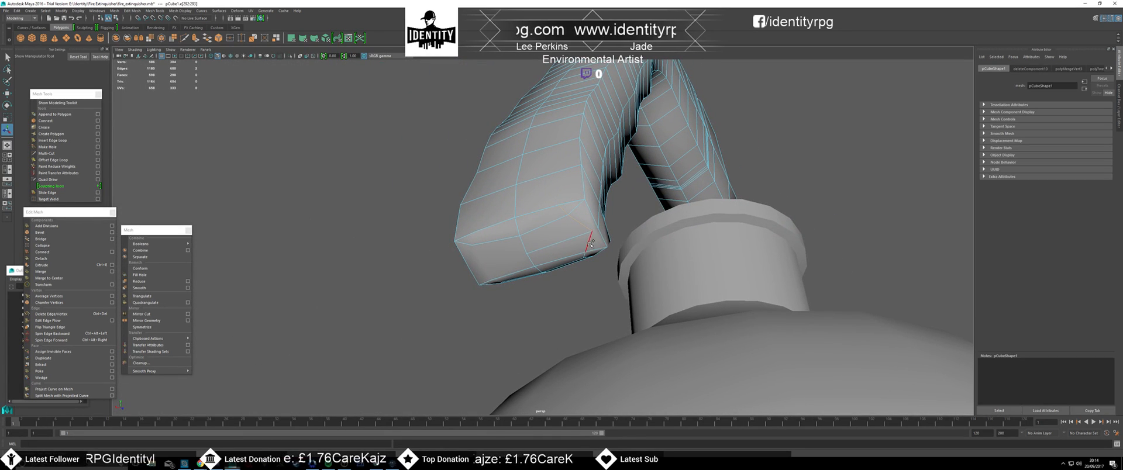
key(Delete)
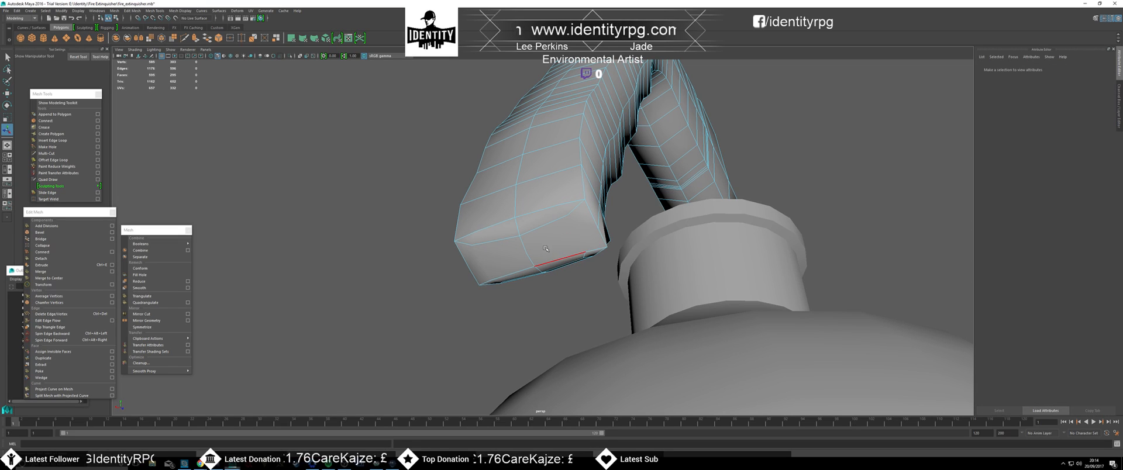
- Switch to vertex selection, box-select the handle's tip and delete the vertices left behind by the removed edges
right_drag(532, 248, 492, 231)
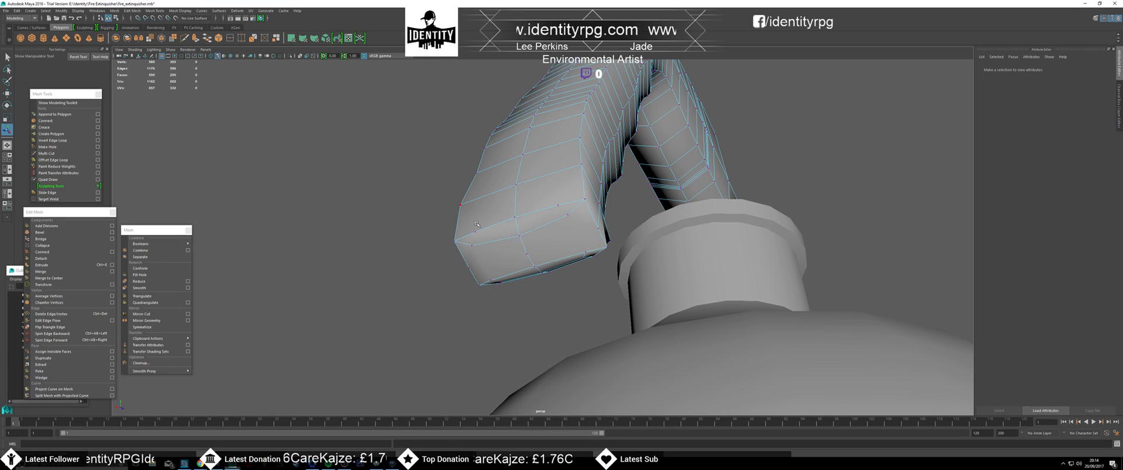
drag(656, 298, 650, 293)
key(Delete)
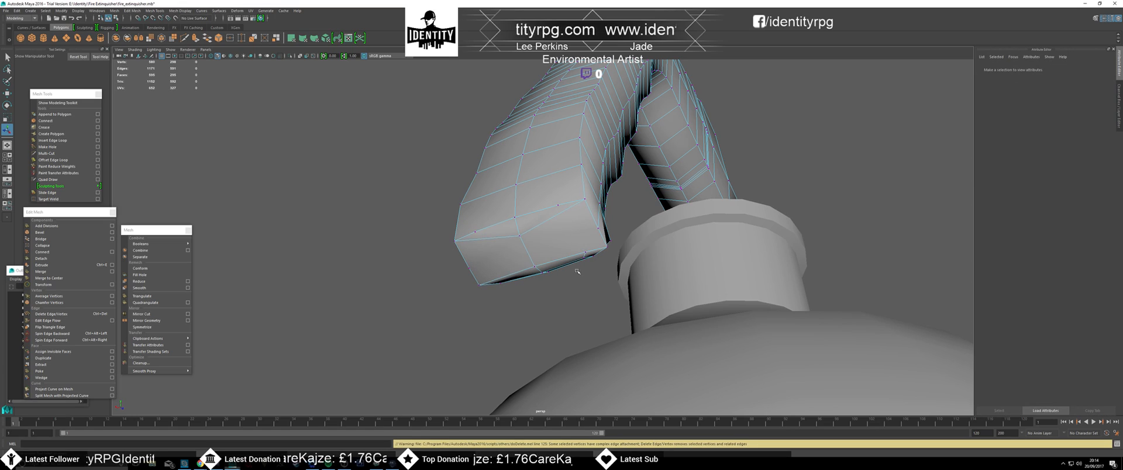
drag(431, 173, 623, 263)
key(Delete)
- Delete the short crosswise edges near the end of the tip together with their vertices
right_click(536, 213)
right_drag(537, 205, 539, 205)
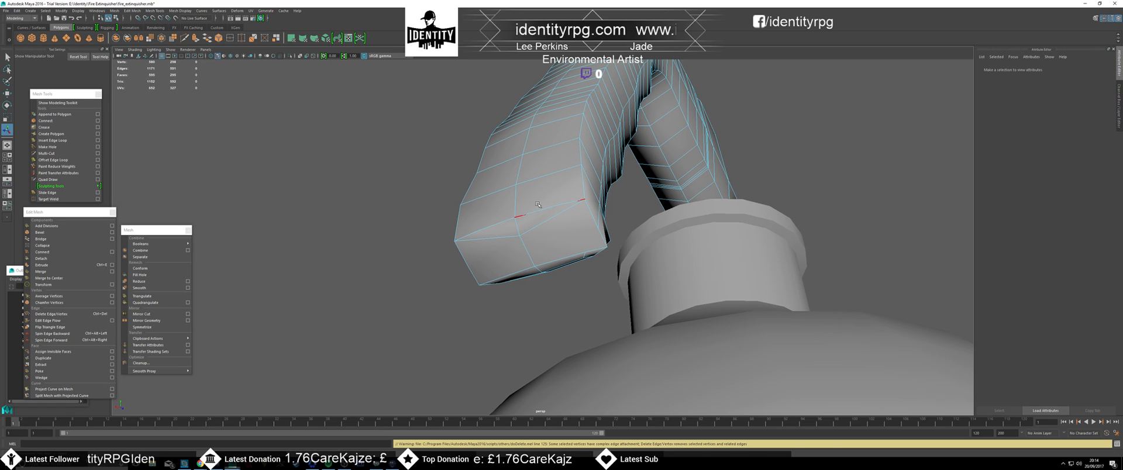
click(546, 208)
key(ctrl+Delete)
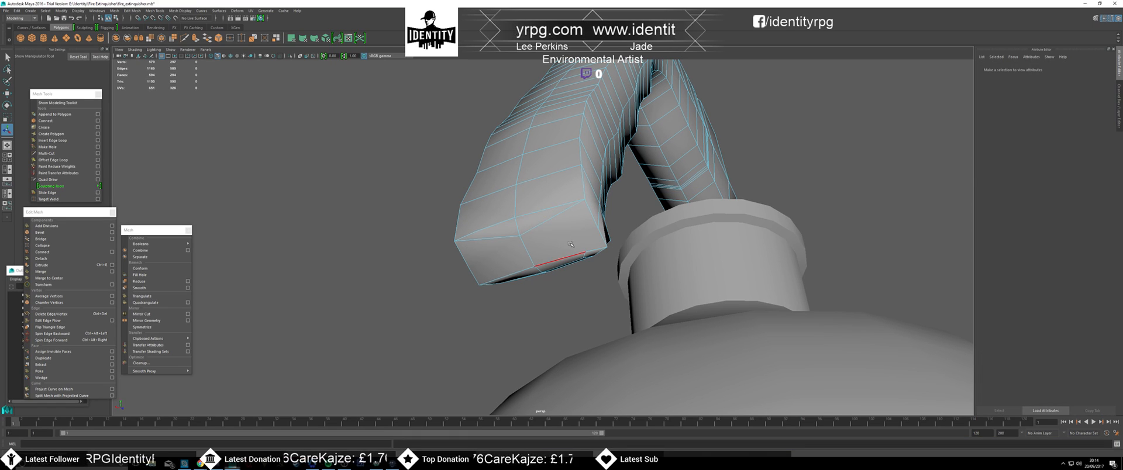
click(493, 228)
key(ctrl+Delete)
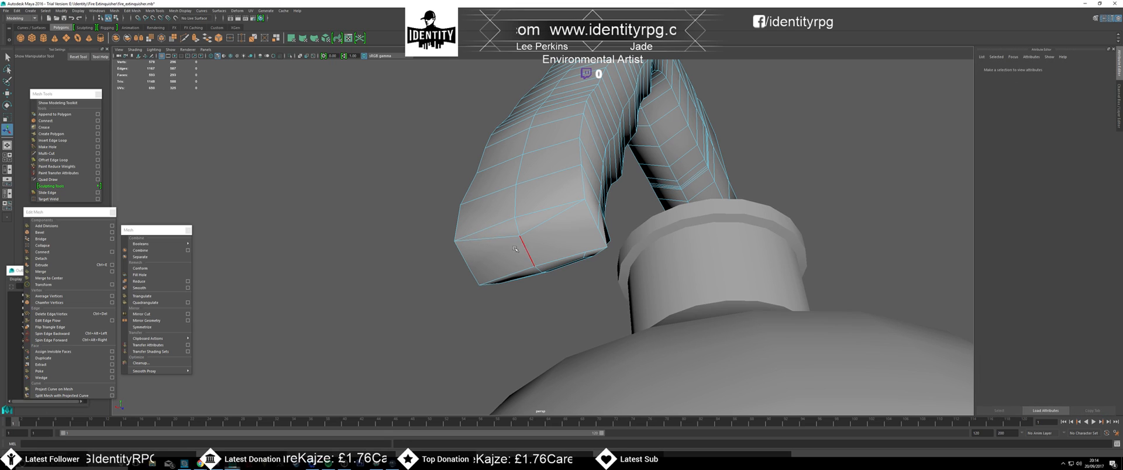
alt+drag(533, 248, 494, 220)
- Delete the lengthwise edge on the side of the tip's end face and clear the leftover vertices
click(525, 207)
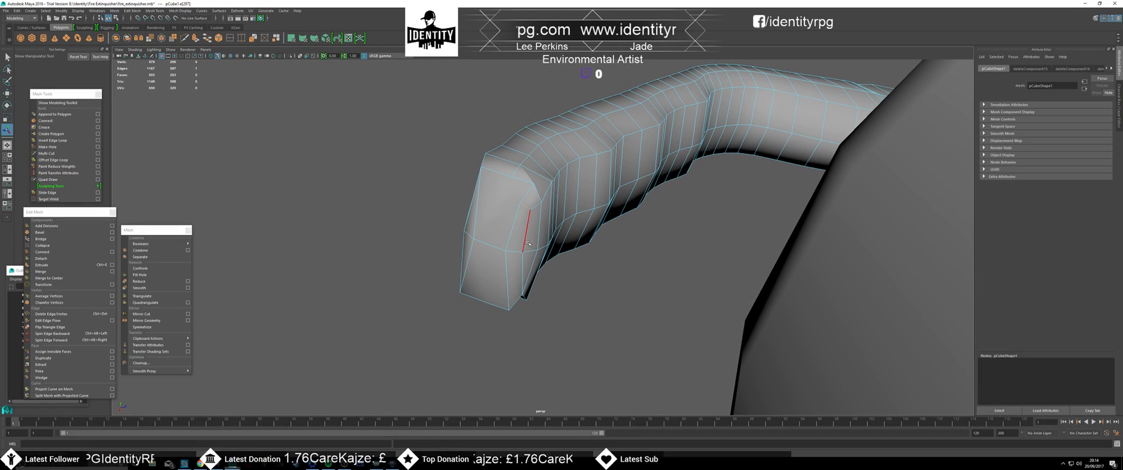
key(Delete)
right_drag(529, 226, 493, 217)
drag(601, 352, 602, 344)
key(Delete)
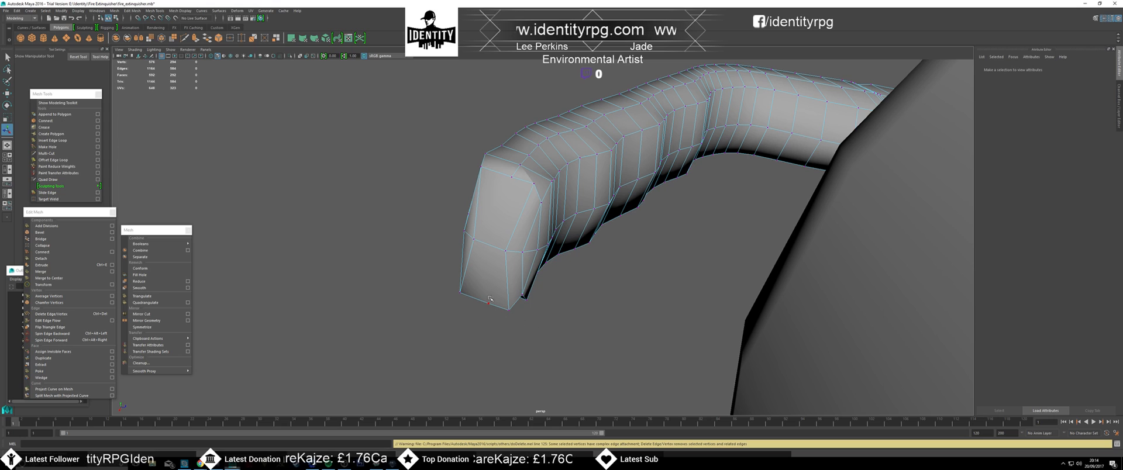
- Cut new edges with Multi-Cut between the vertices on both sides of the handle's tip
alt+drag(499, 200, 635, 215)
right_drag(603, 215, 635, 205)
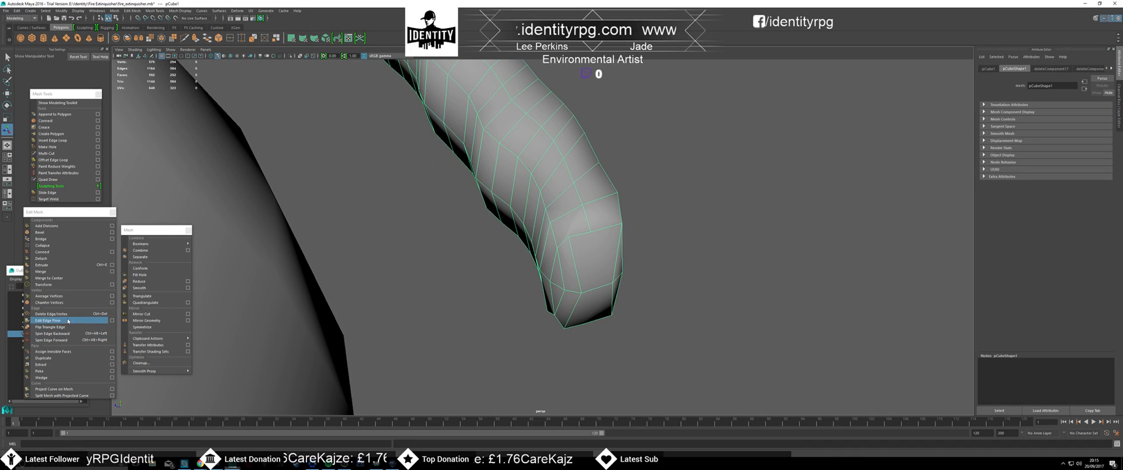
click(59, 154)
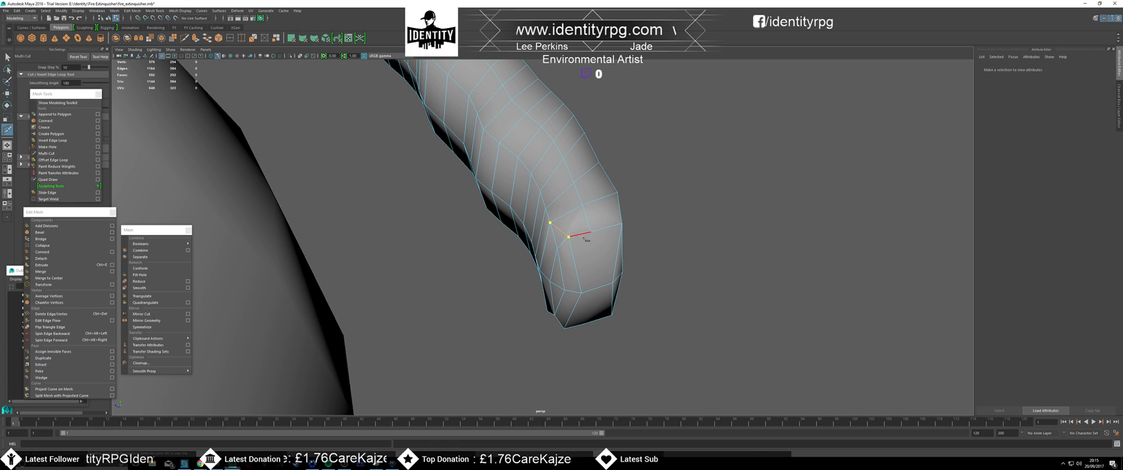
key(q)
alt+drag(586, 238, 526, 212)
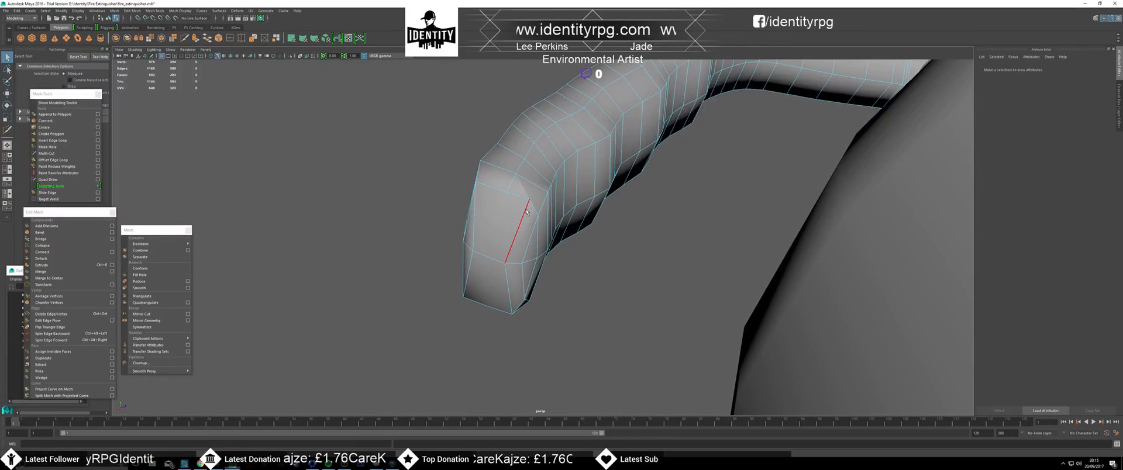
key(g)
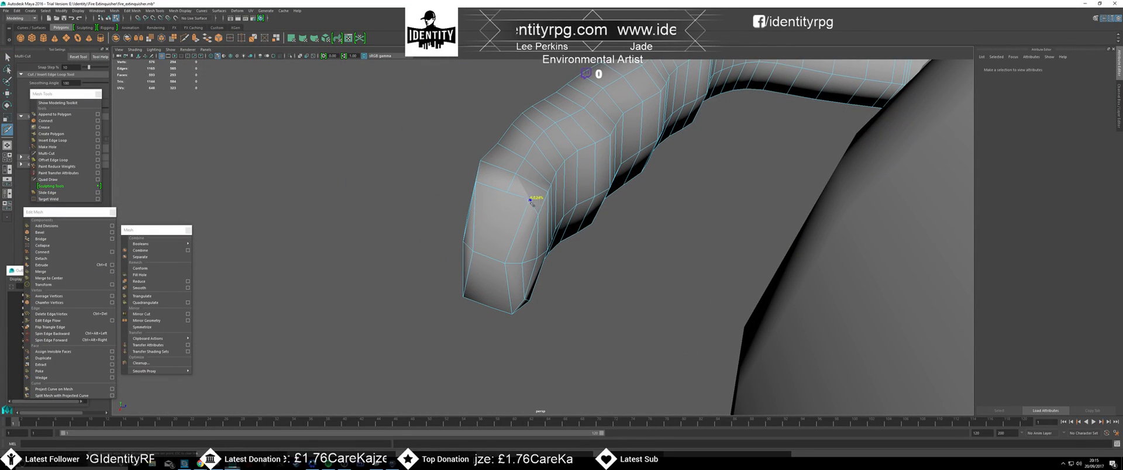
key(q)
alt+drag(559, 184, 519, 224)
key(g)
key(q)
- Move the middle vertices on both sides of the tip's end face to reshape the handle's end
right_drag(519, 224, 506, 235)
key(w)
click(503, 241)
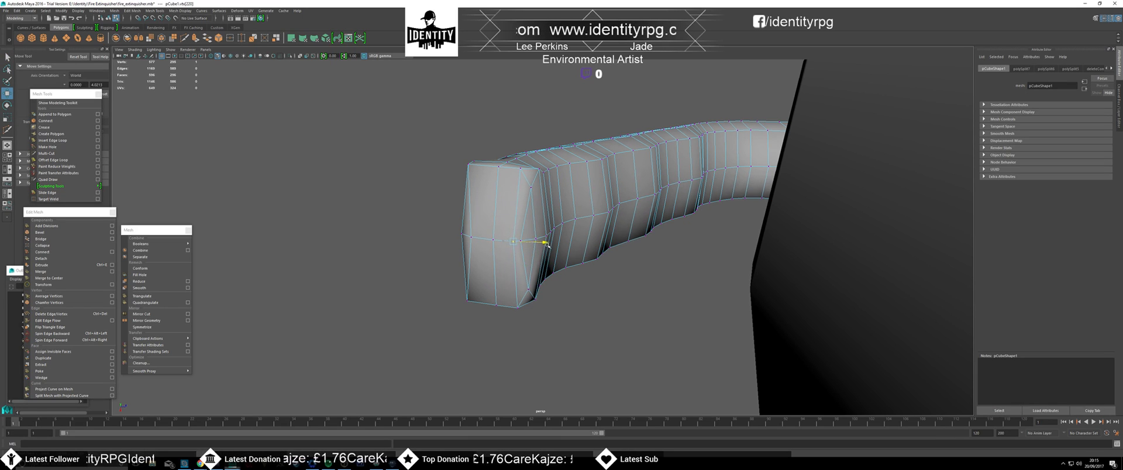
alt+drag(550, 245, 608, 247)
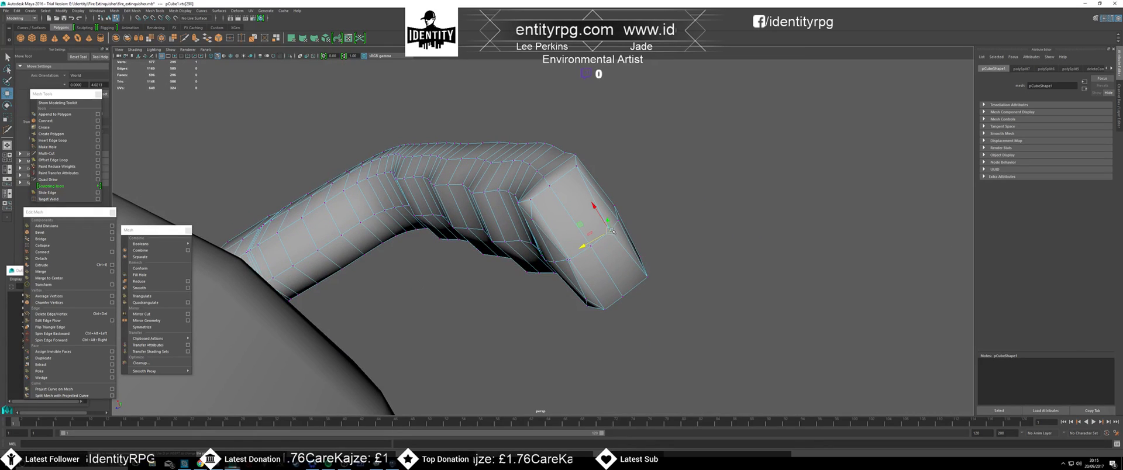
alt+middle_drag(611, 232, 573, 253)
drag(545, 263, 509, 280)
- Merge the selected vertices on the side of the handle's tip to their center
alt+drag(439, 284, 572, 248)
scroll(571, 247, up, 3)
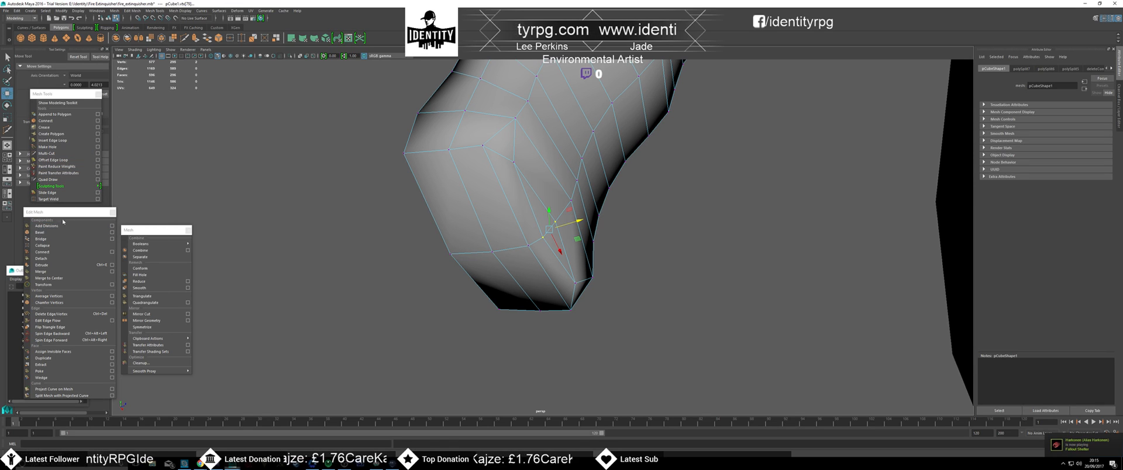
click(44, 278)
alt+drag(509, 228, 516, 250)
- Delete the unneeded edges around the merged point on the tip and remove the leftover vertices
alt+drag(525, 216, 557, 227)
right_drag(557, 227, 556, 207)
click(554, 205)
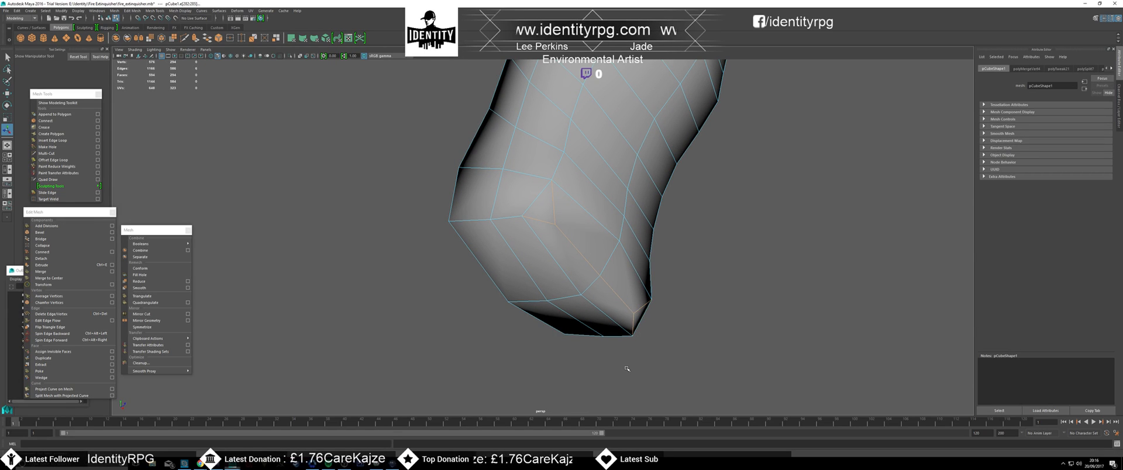
key(Delete)
right_drag(606, 258, 553, 257)
scroll(526, 228, down, 4)
key(Delete)
drag(447, 148, 607, 342)
click(659, 387)
- Examine the cleaned-up lower handle and its tip from several sides, with edges shown and in plain shaded view
right_drag(596, 260, 632, 233)
alt+drag(632, 233, 547, 196)
click(588, 222)
right_drag(559, 182, 572, 173)
click(572, 174)
alt+drag(572, 173, 667, 156)
click(671, 154)
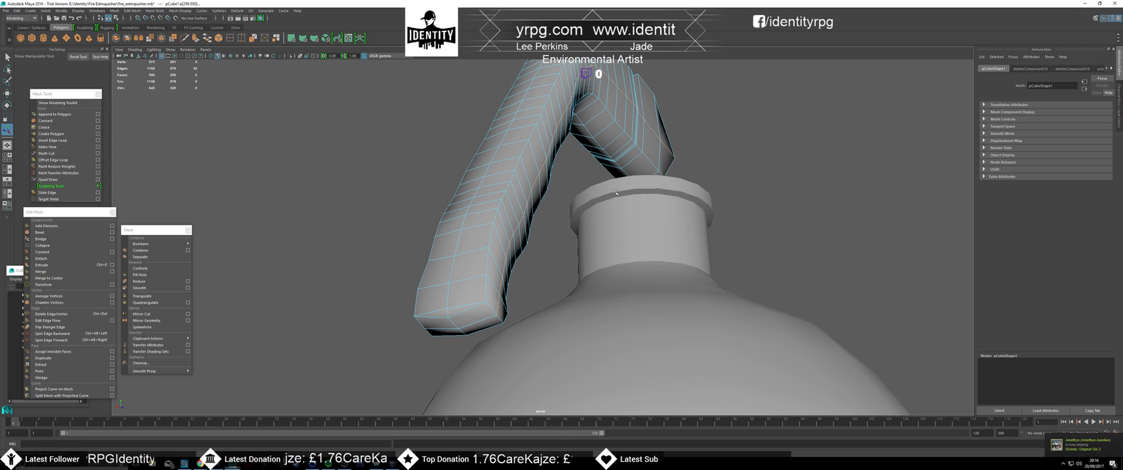
key(r)
alt+drag(601, 222, 622, 255)
alt+drag(550, 272, 550, 194)
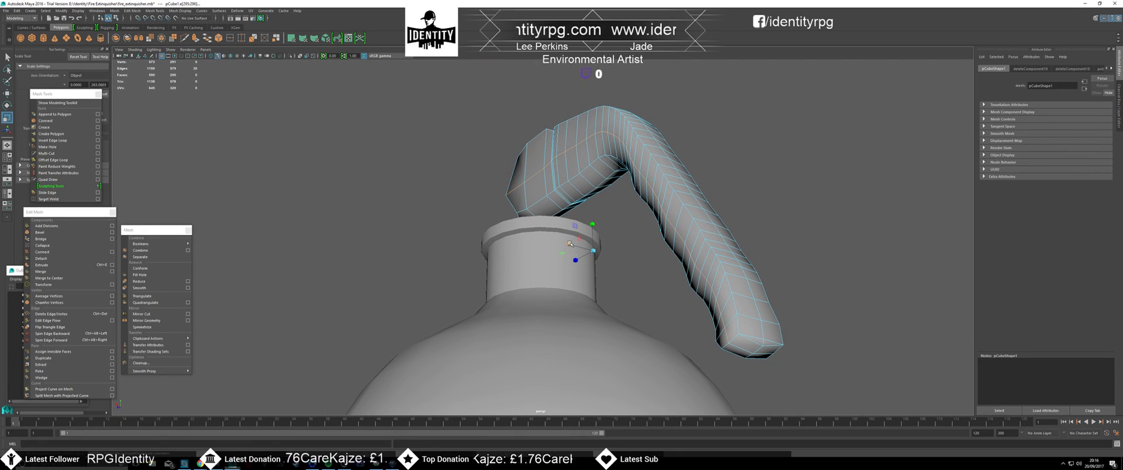
alt+drag(637, 261, 592, 270)
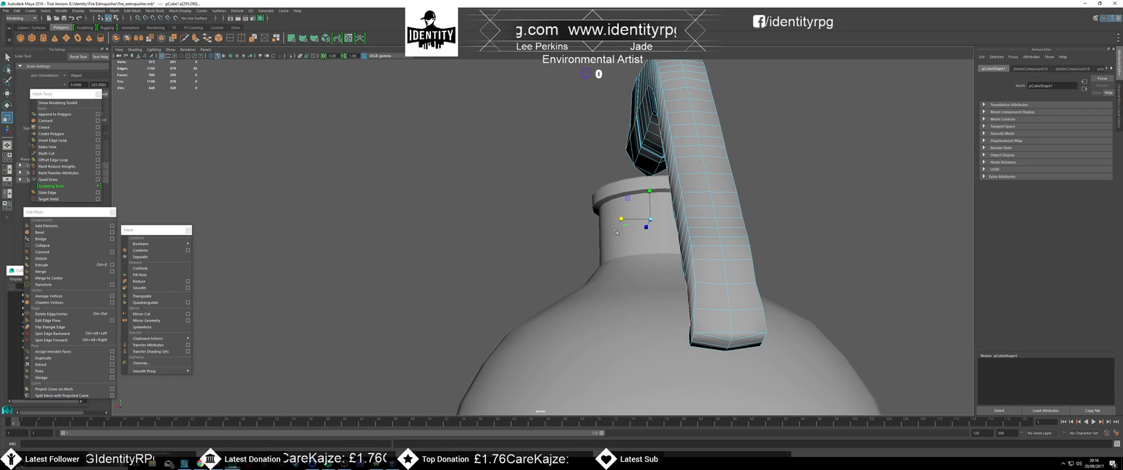
alt+drag(666, 205, 682, 205)
right_drag(704, 178, 749, 162)
click(776, 176)
alt+right_drag(776, 175, 729, 185)
alt+drag(666, 184, 608, 181)
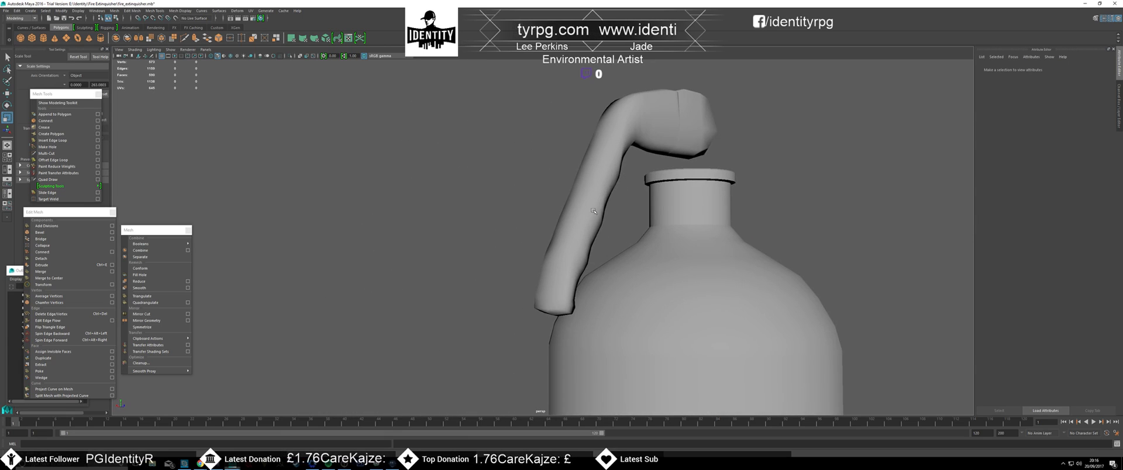
- Select the lower handle and apply a normal angle of 30 degrees to its mesh
click(597, 161)
alt+drag(614, 234, 585, 241)
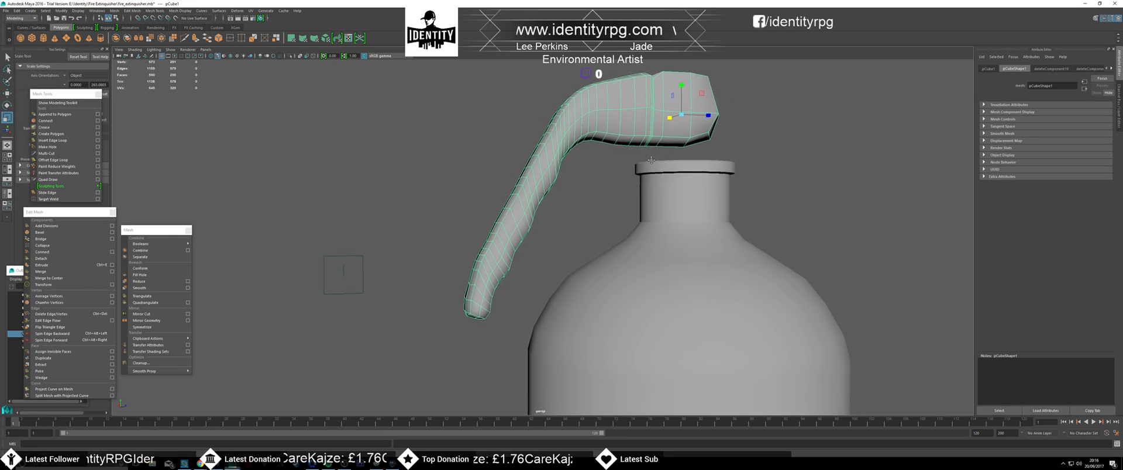
alt+middle_drag(675, 168, 610, 166)
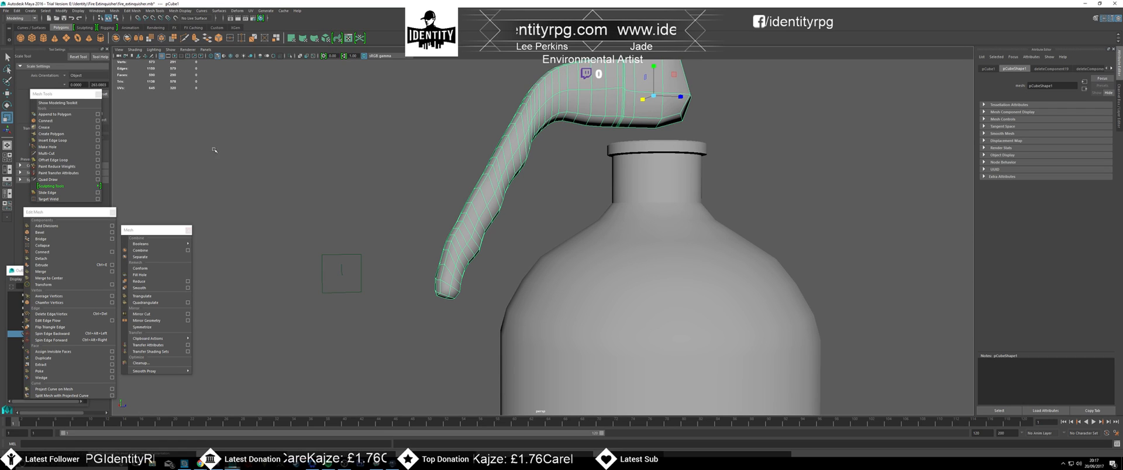
click(181, 10)
click(196, 18)
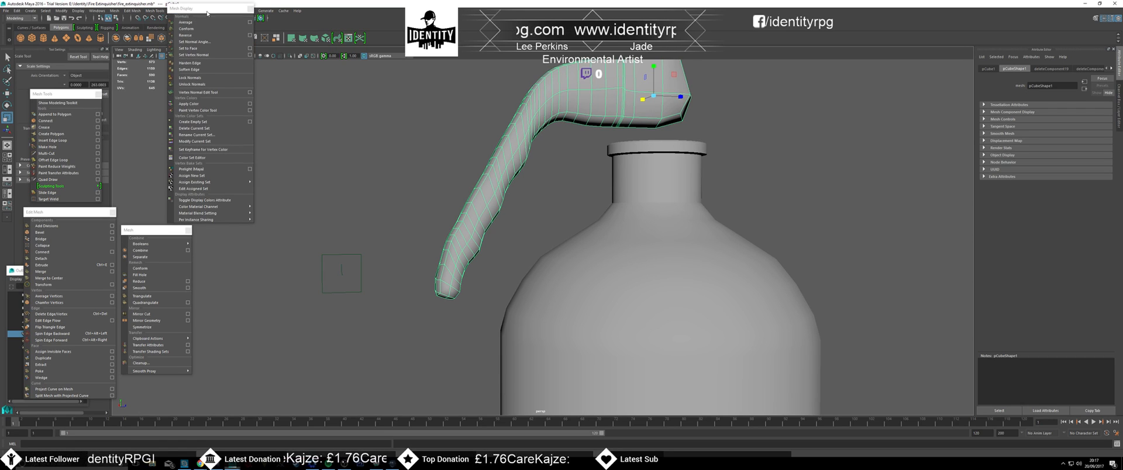
click(208, 41)
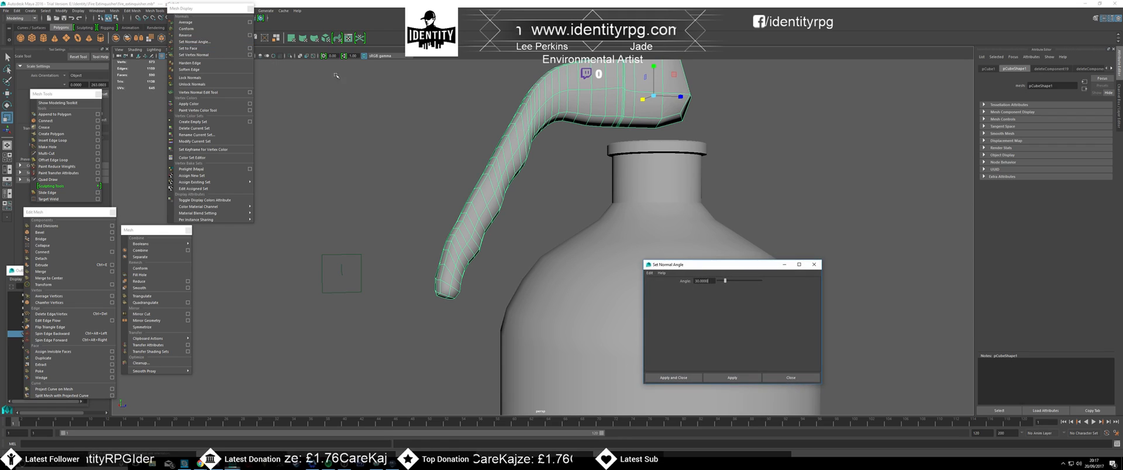
click(731, 378)
click(684, 127)
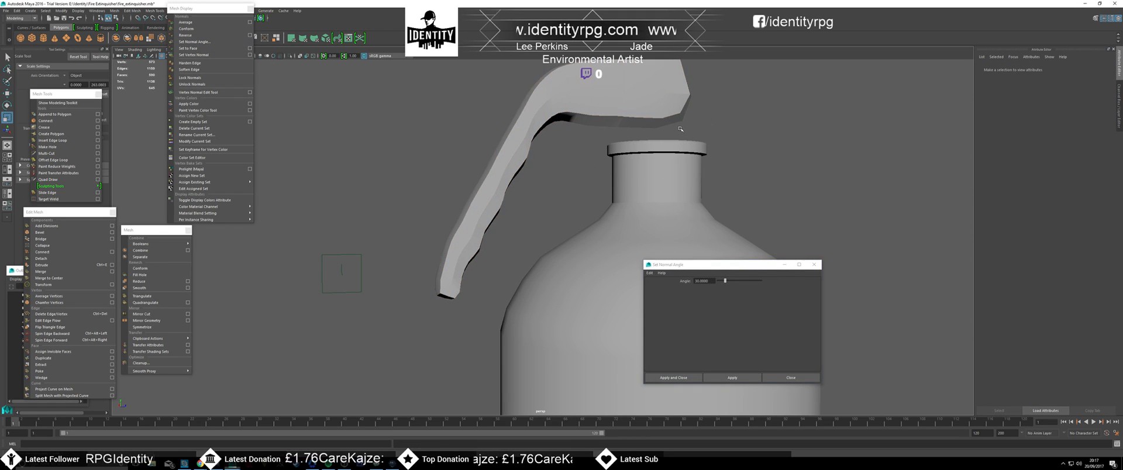
click(813, 265)
- Examine the handle's edge layout from above against the extinguisher body
alt+drag(644, 129, 590, 148)
click(610, 125)
right_click(590, 148)
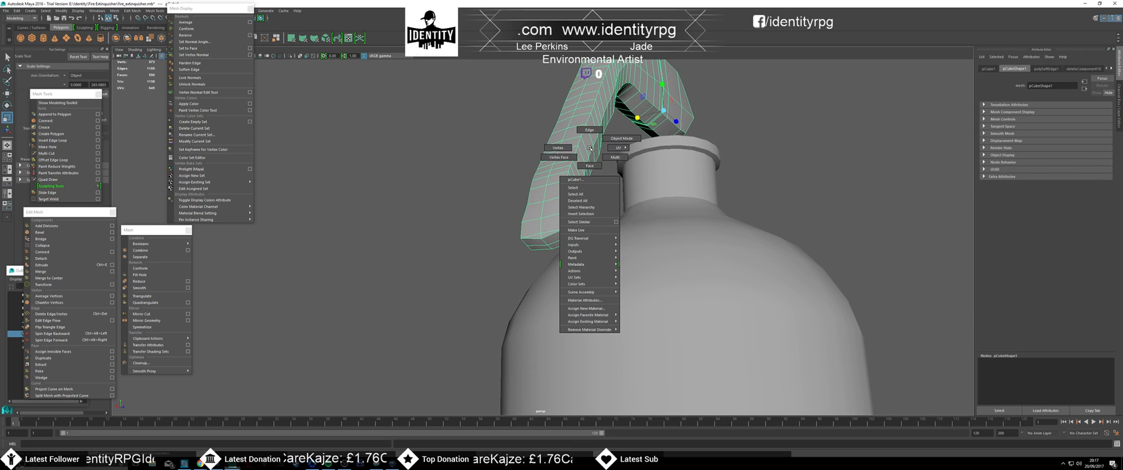
click(590, 130)
click(570, 228)
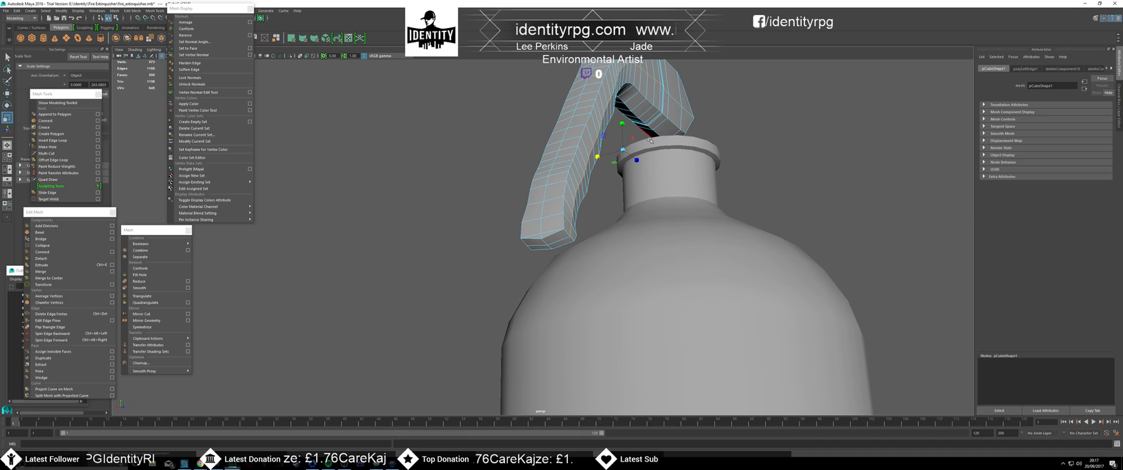
alt+drag(665, 149, 663, 134)
key(space)
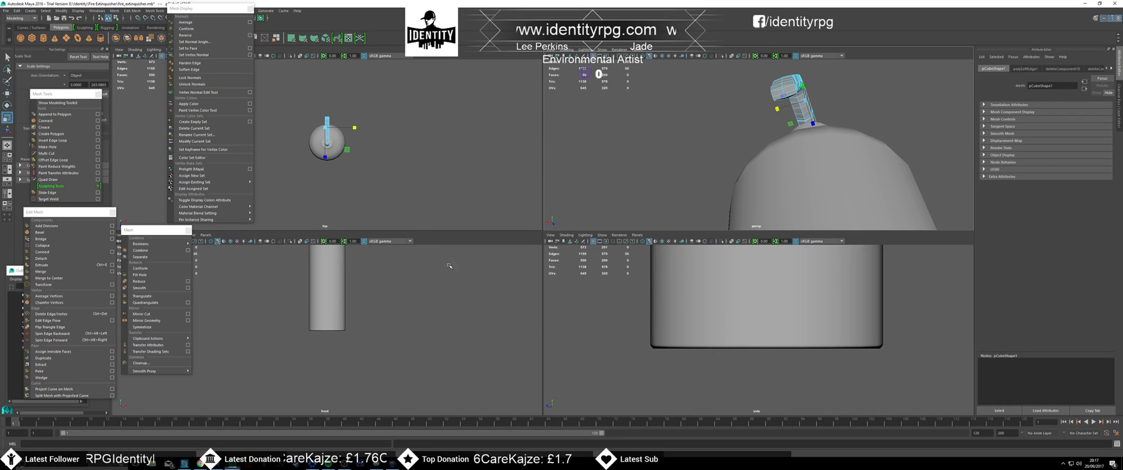
key(space)
key(f)
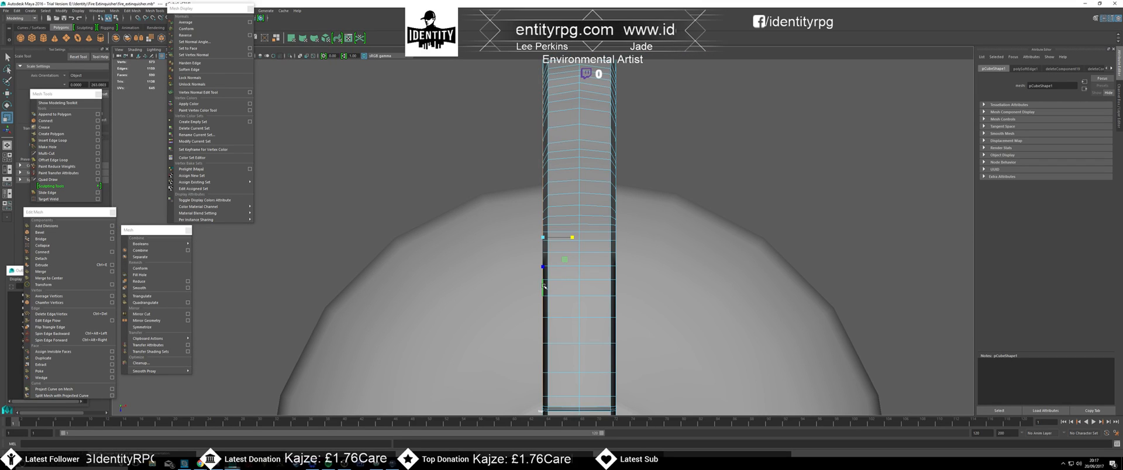
scroll(542, 286, down, 8)
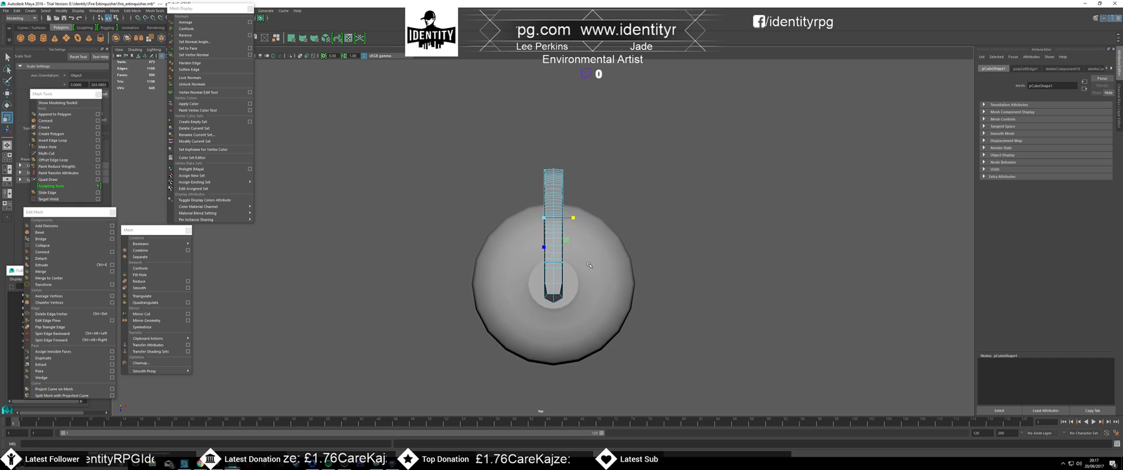
scroll(589, 266, up, 3)
scroll(584, 256, up, 2)
alt+middle_drag(574, 274, 550, 231)
alt+middle_drag(547, 187, 543, 253)
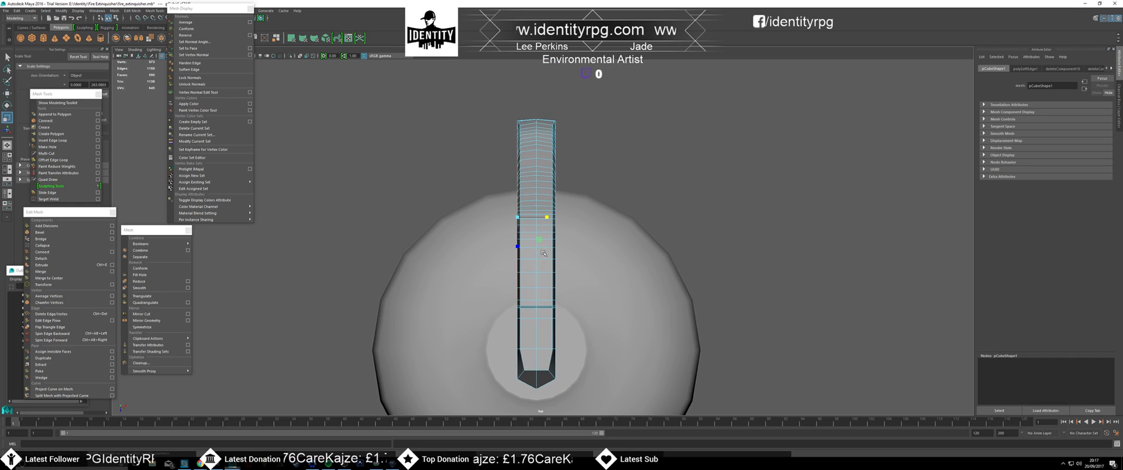
- Return to the perspective view in object mode and delete the construction history of all objects
key(space)
key(space)
mouse_move(673, 194)
alt+mouse_down()
mouse_move(632, 170)
mouse_move(609, 138)
mouse_move(659, 214)
mouse_move(610, 99)
alt+mouse_up()
right_drag(612, 98, 649, 82)
click(698, 138)
scroll(697, 139, down, 3)
alt+drag(670, 157, 623, 191)
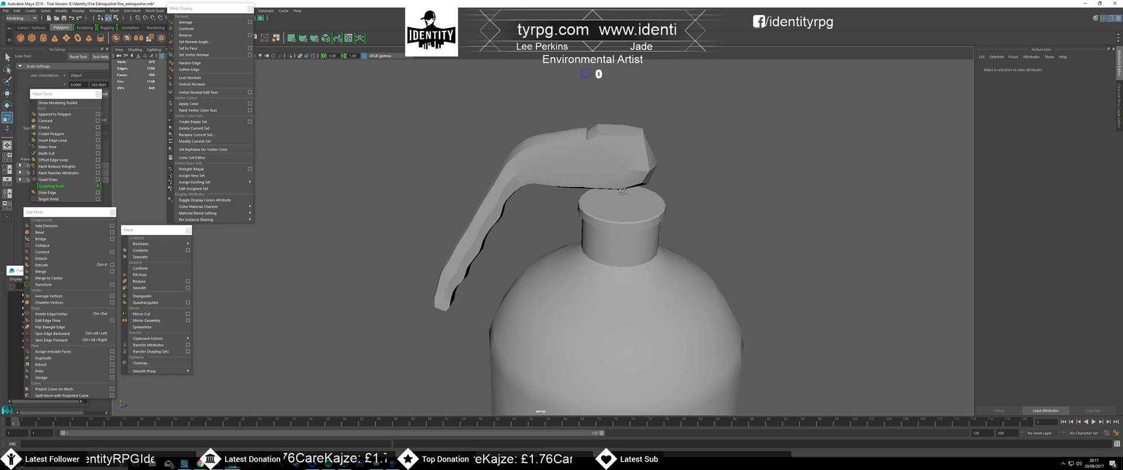
click(17, 11)
mouse_move(50, 95)
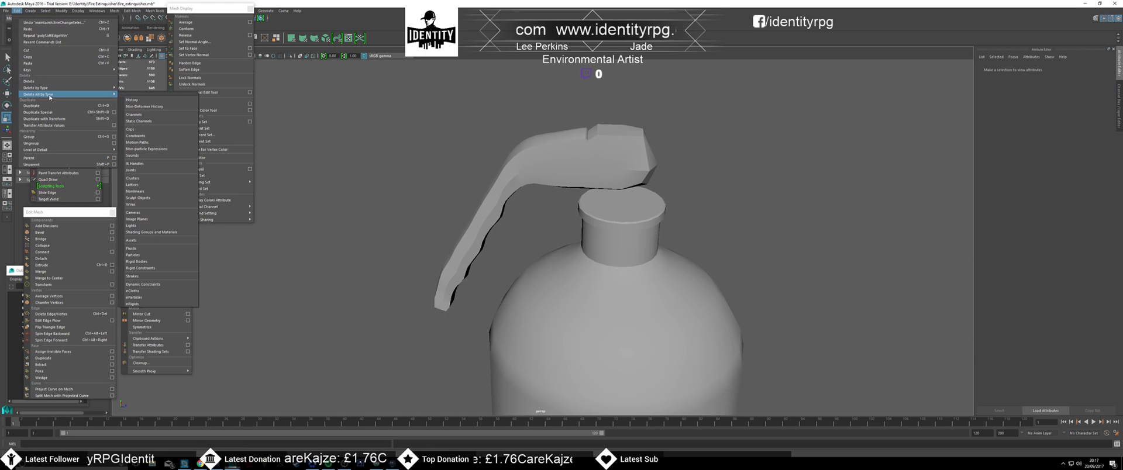
click(127, 100)
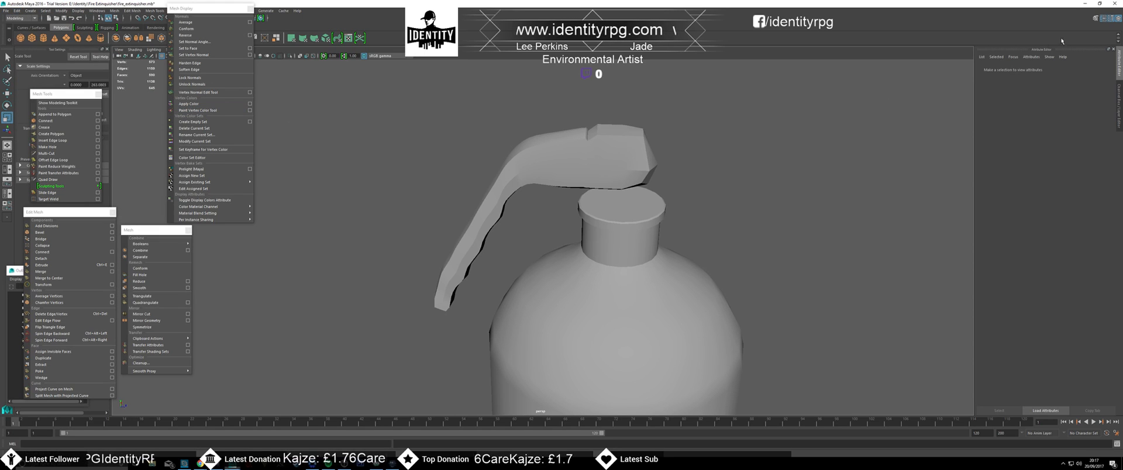
- Reduce the modeling window from full screen and widen it to the edge of the stream chat window
click(1099, 3)
drag(713, 14, 661, 11)
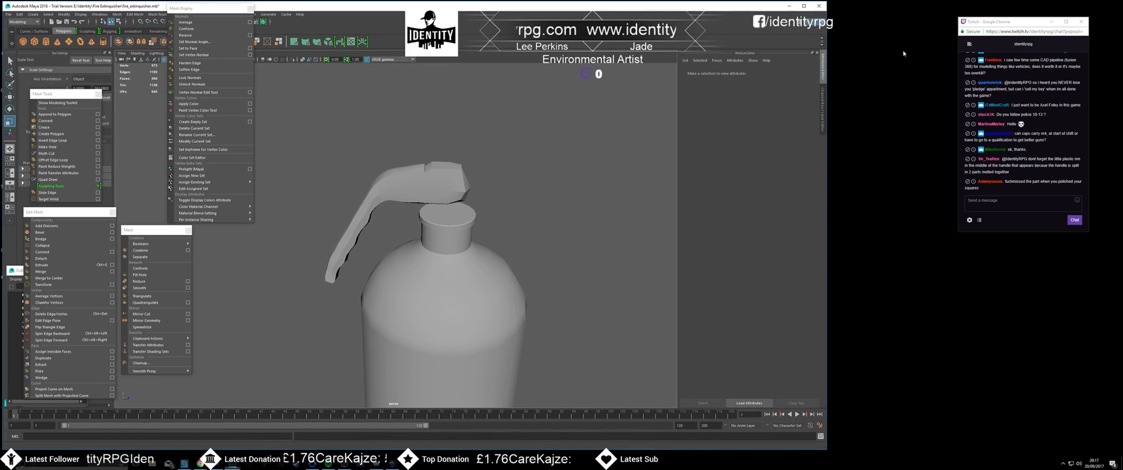
drag(828, 14, 960, 32)
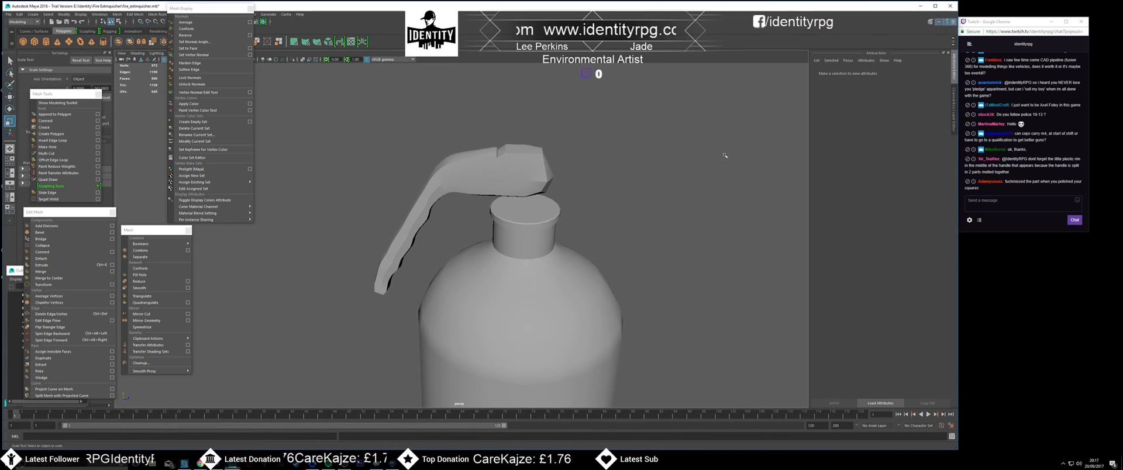
- Unhide the reference image plane behind the extinguisher model
alt+drag(647, 184, 571, 179)
click(522, 193)
alt+drag(534, 214, 493, 205)
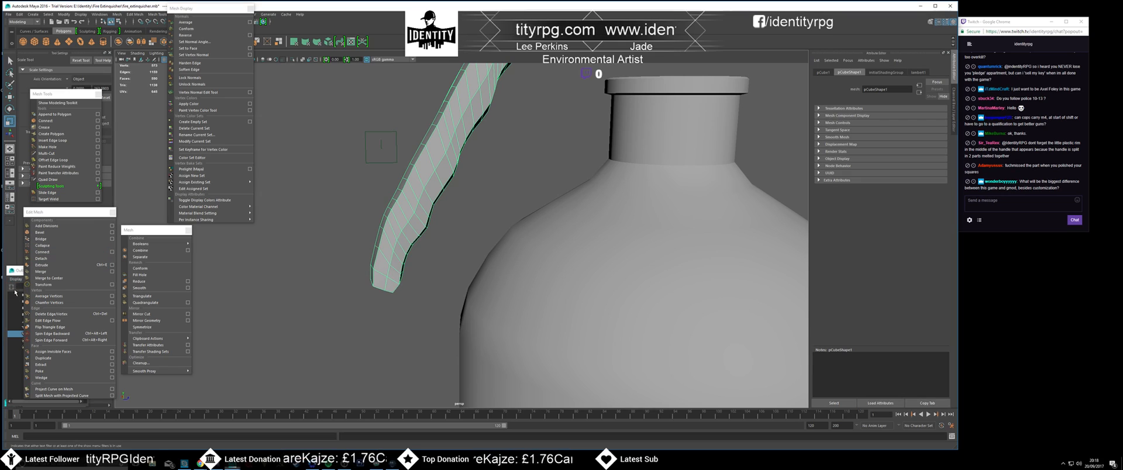
click(16, 277)
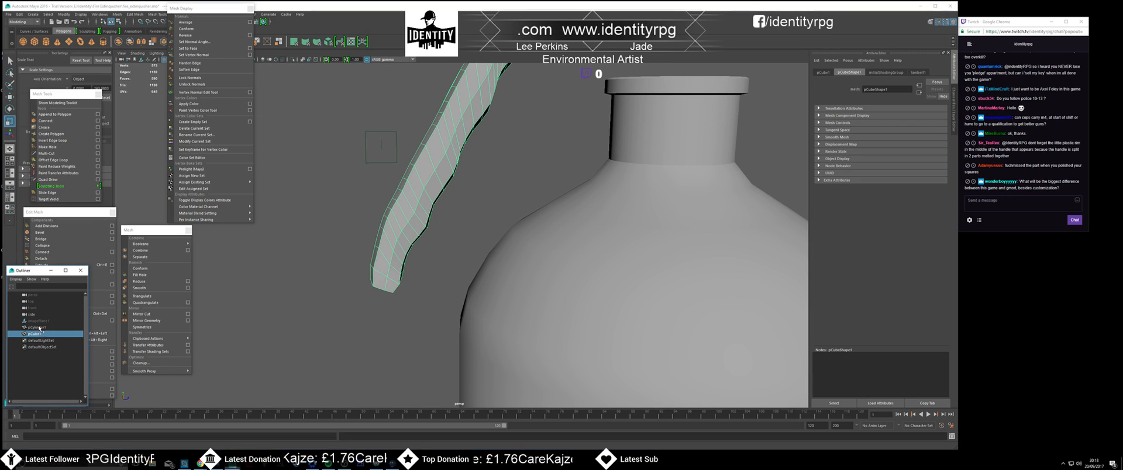
key(shift+h)
- Compare the handle's mounting end and overall outline with the reference image from several angles
scroll(349, 258, down, 6)
mouse_move(403, 261)
alt+mouse_down()
mouse_move(497, 258)
mouse_move(393, 251)
alt+mouse_up()
click(458, 209)
alt+drag(462, 216, 512, 215)
key(w)
scroll(513, 216, up, 5)
alt+middle_drag(512, 215, 485, 234)
alt+drag(485, 234, 468, 211)
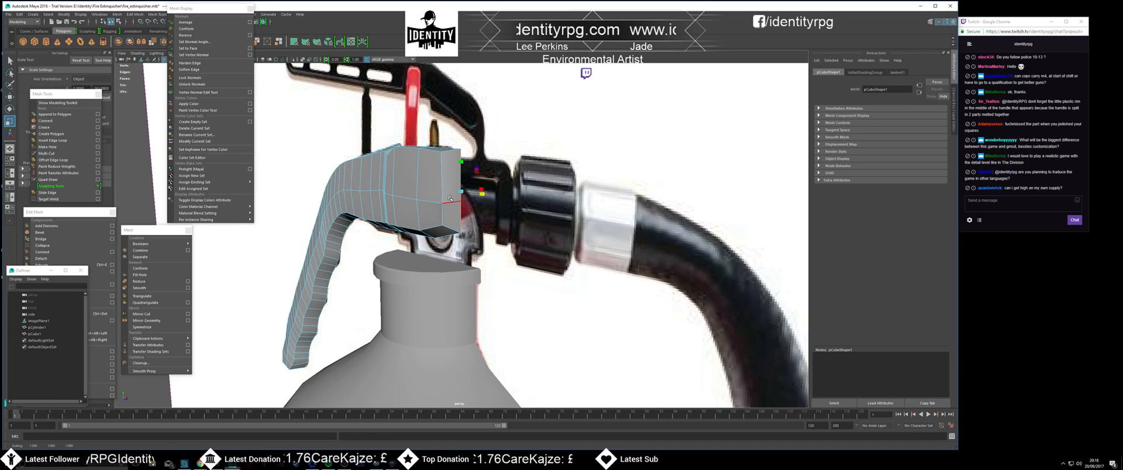
alt+drag(451, 198, 464, 226)
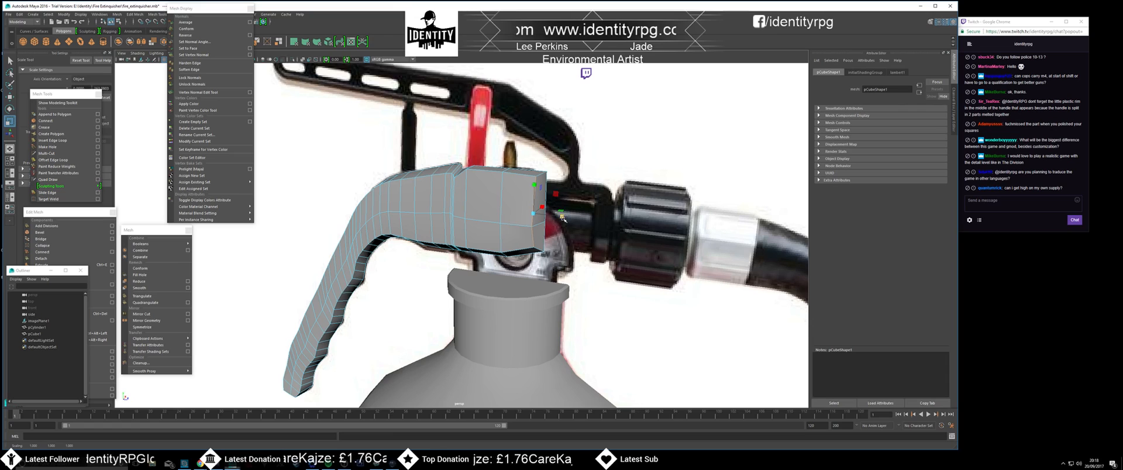
alt+drag(507, 218, 470, 232)
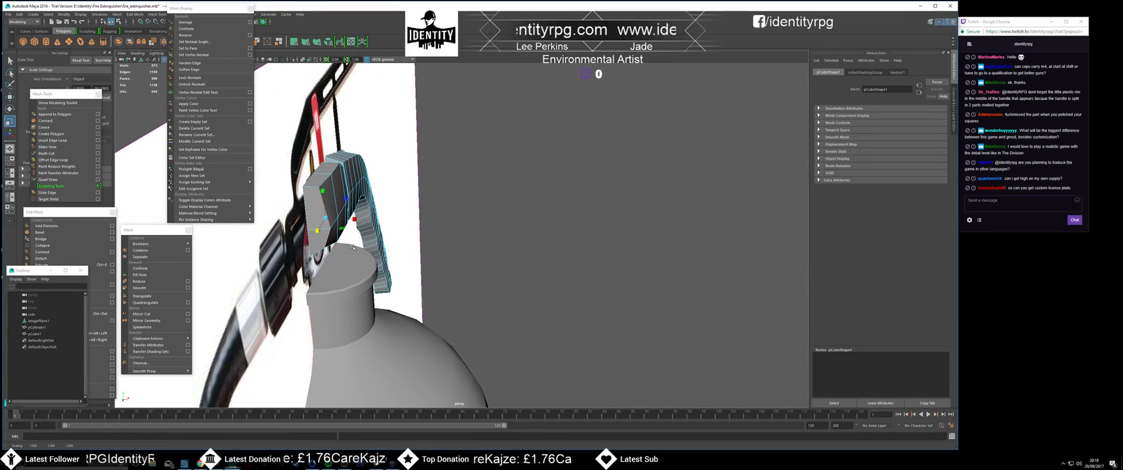
key(f)
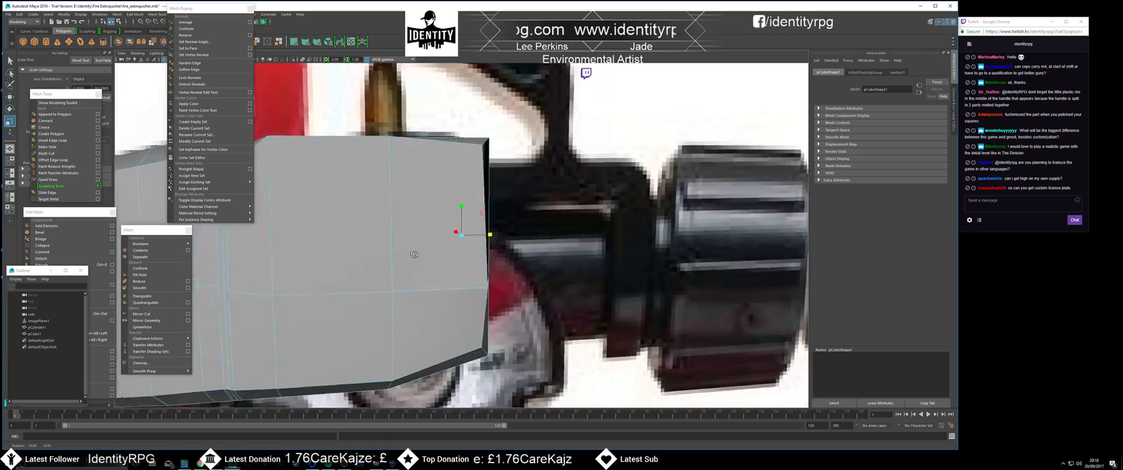
alt+drag(403, 246, 440, 281)
scroll(410, 269, down, 5)
scroll(439, 281, down, 2)
alt+middle_drag(439, 282, 488, 253)
scroll(488, 254, down, 3)
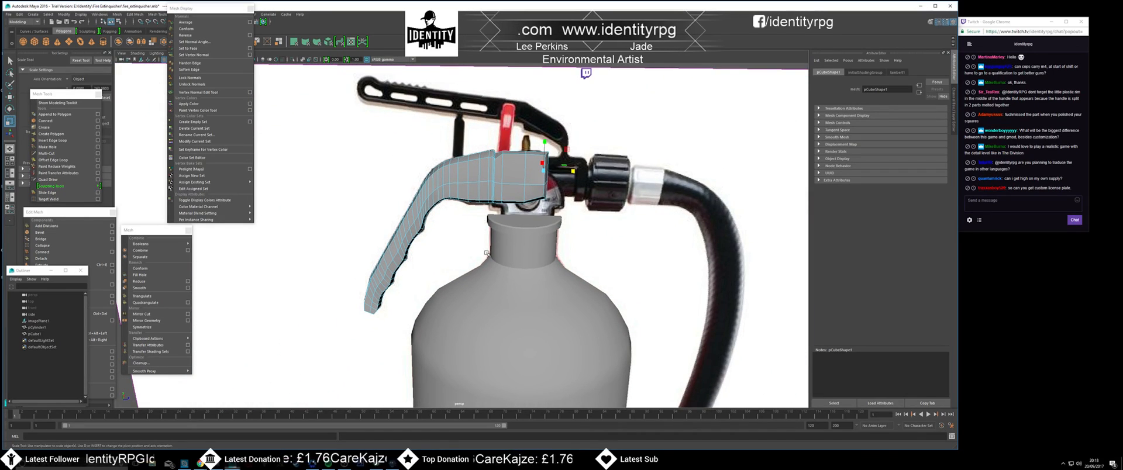
- Try moving the whole handle behind the reference image to expose the photographed grip, and undo the move
right_drag(473, 196, 507, 177)
click(504, 182)
scroll(498, 204, down, 3)
alt+drag(477, 225, 493, 225)
key(w)
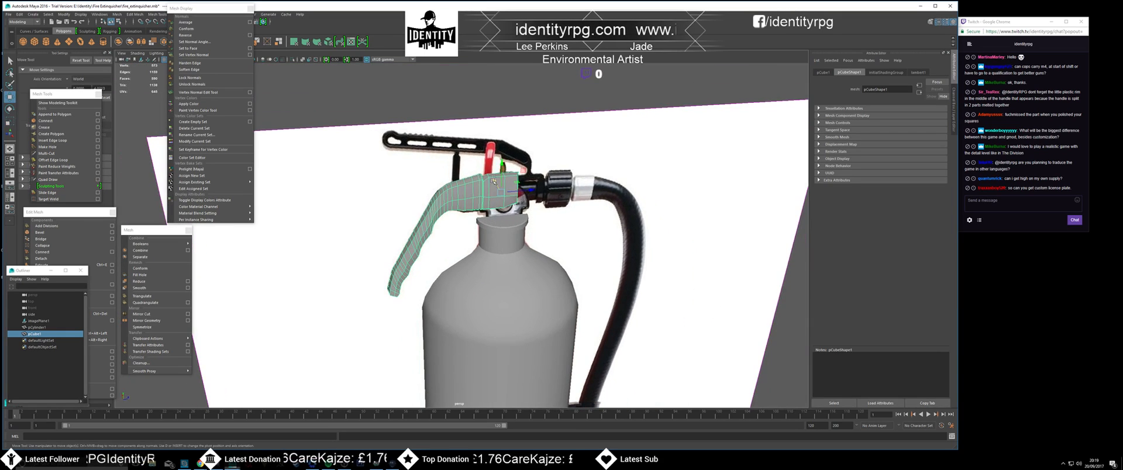
alt+drag(459, 155, 471, 189)
alt+drag(530, 185, 463, 210)
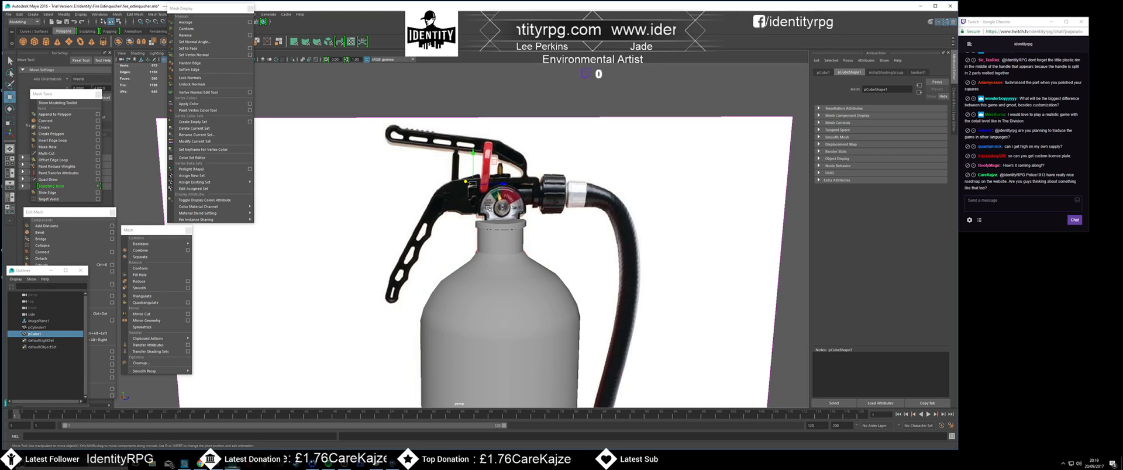
mouse_move(435, 223)
alt+mouse_down()
mouse_move(525, 226)
mouse_move(435, 221)
alt+mouse_up()
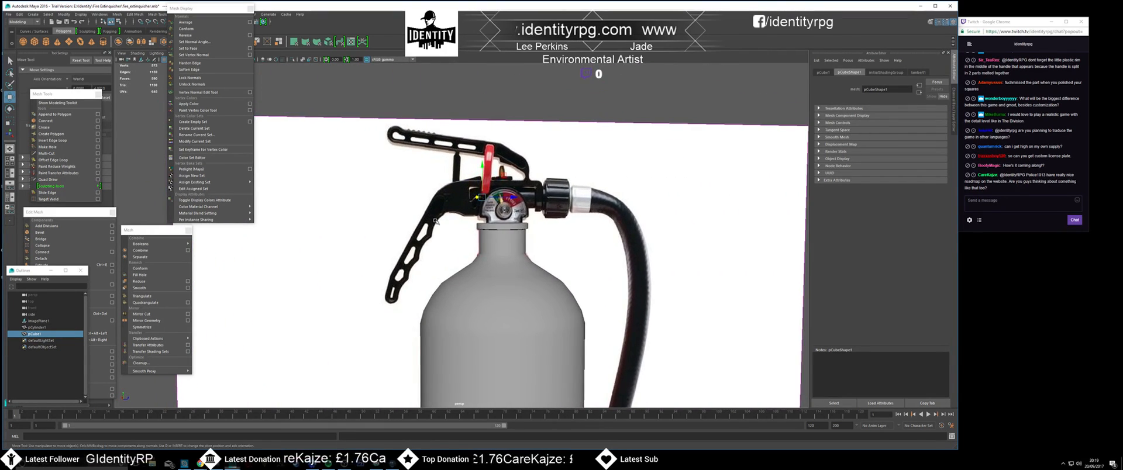
key(ctrl+z)
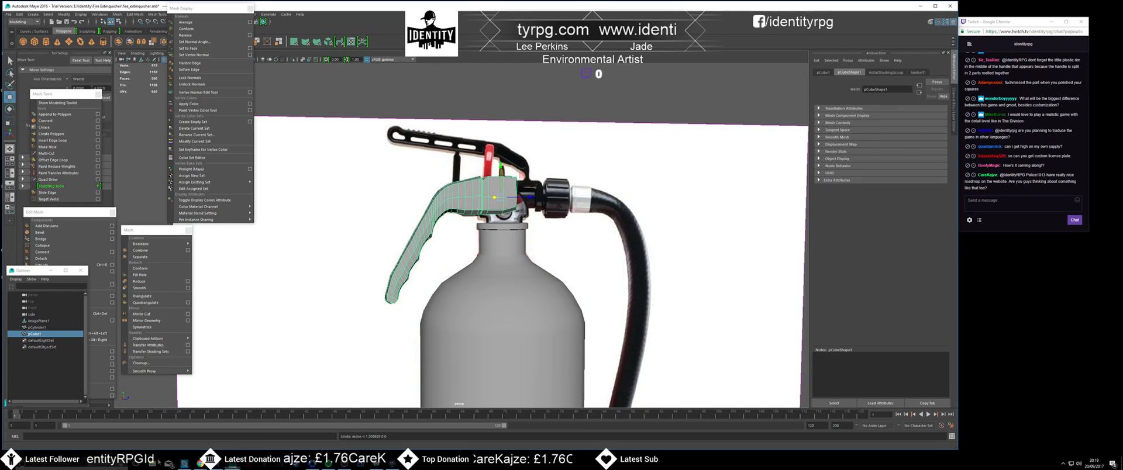
- Switch to File Explorer and open the red extinguisher's close-up photo from the Identity project's Fire Extinguisher folder
click(153, 465)
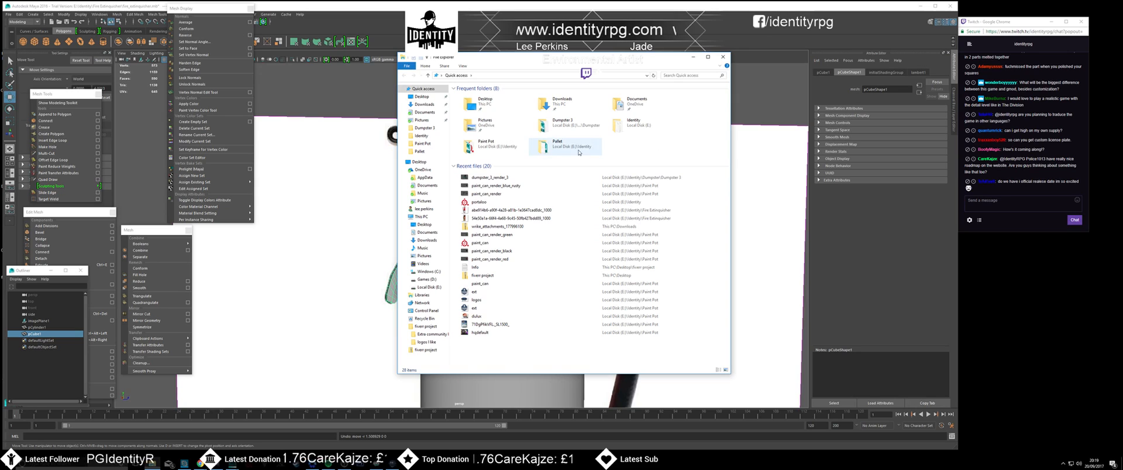
double_click(640, 125)
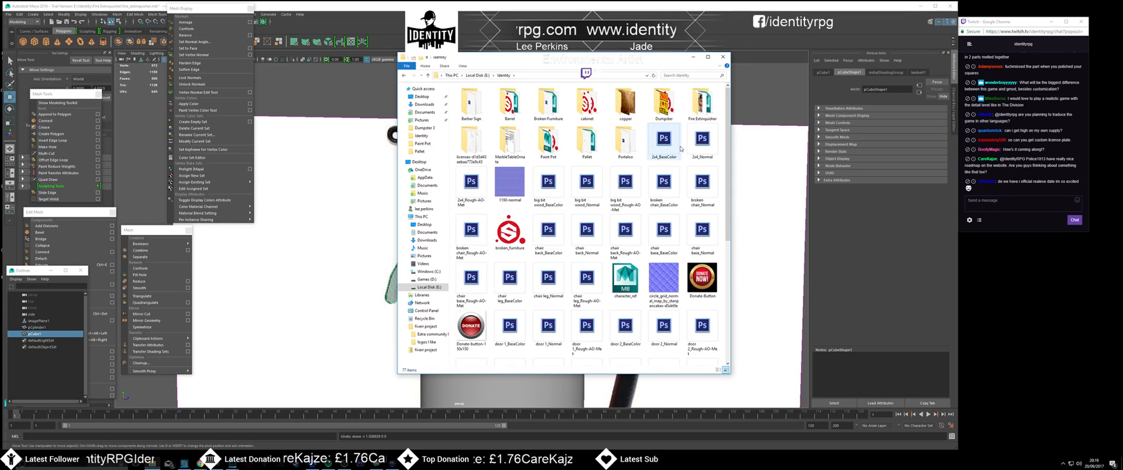
double_click(691, 116)
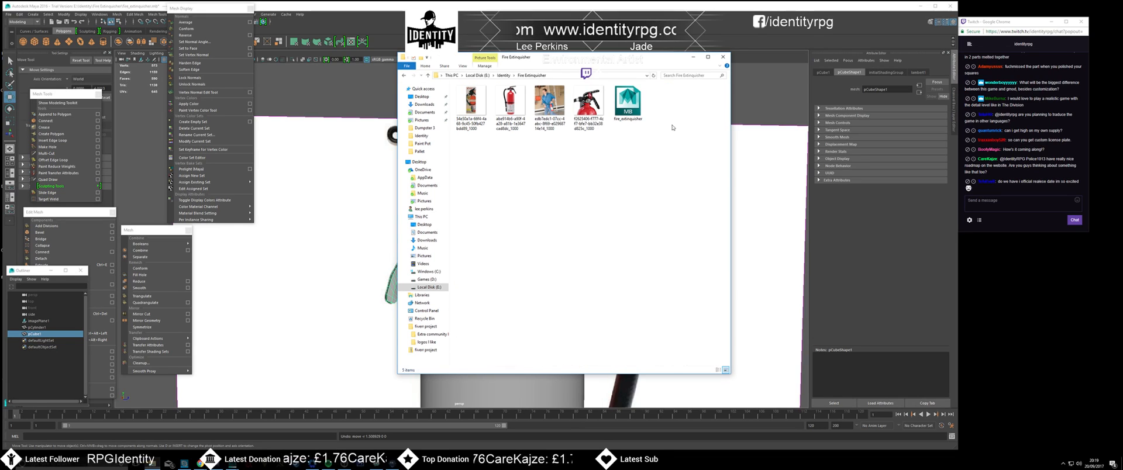
double_click(587, 108)
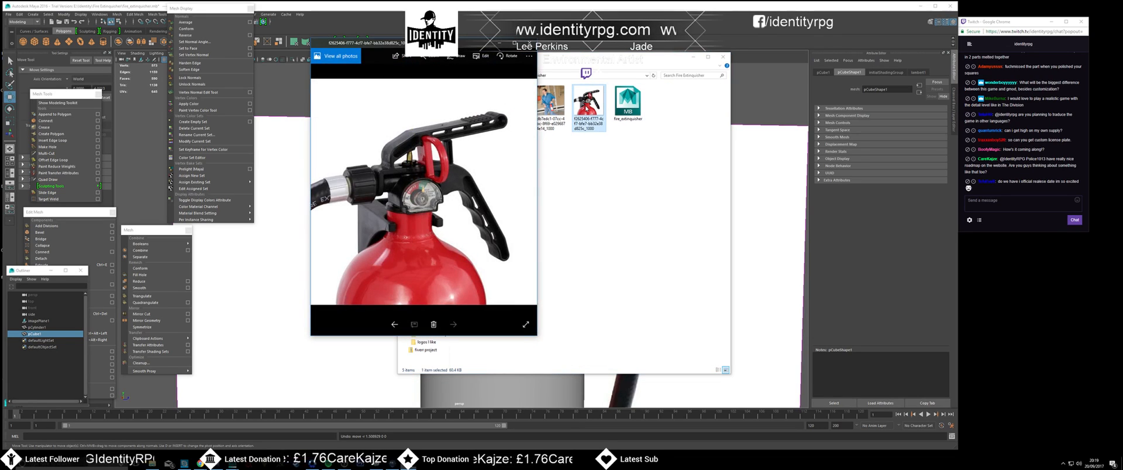
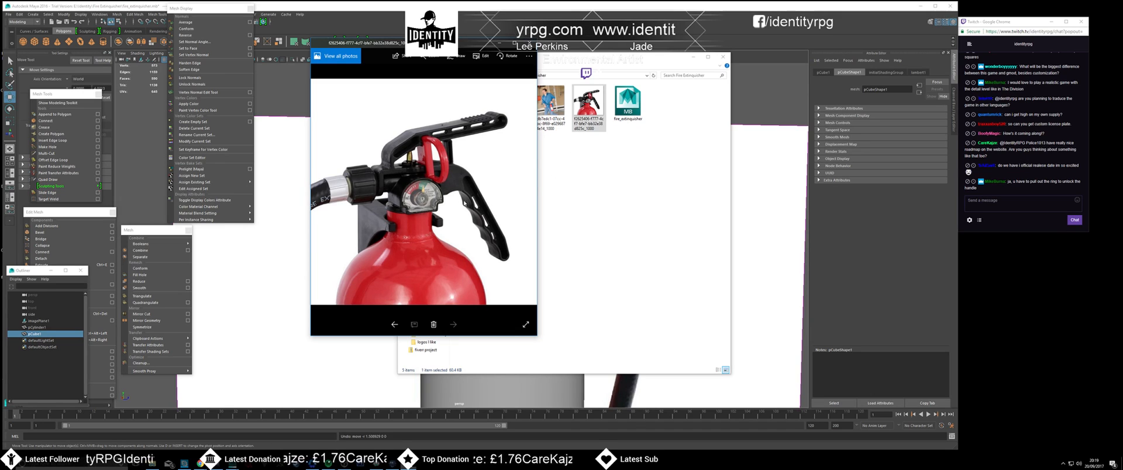
- Place the close-up photo beside the modelling window, minimise File Explorer and return to the extinguisher's lower handle
drag(429, 68, 1002, 206)
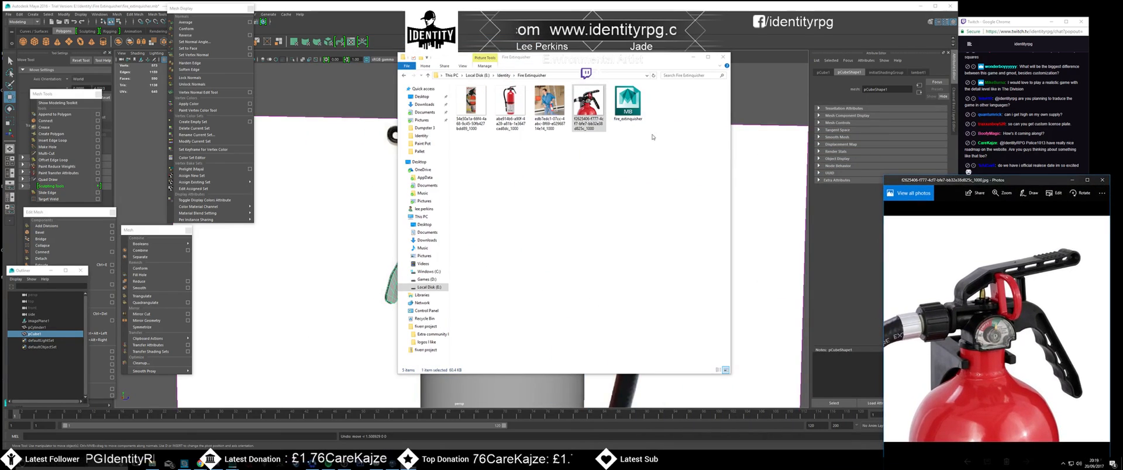
click(686, 46)
scroll(586, 198, down, 2)
alt+drag(587, 199, 403, 227)
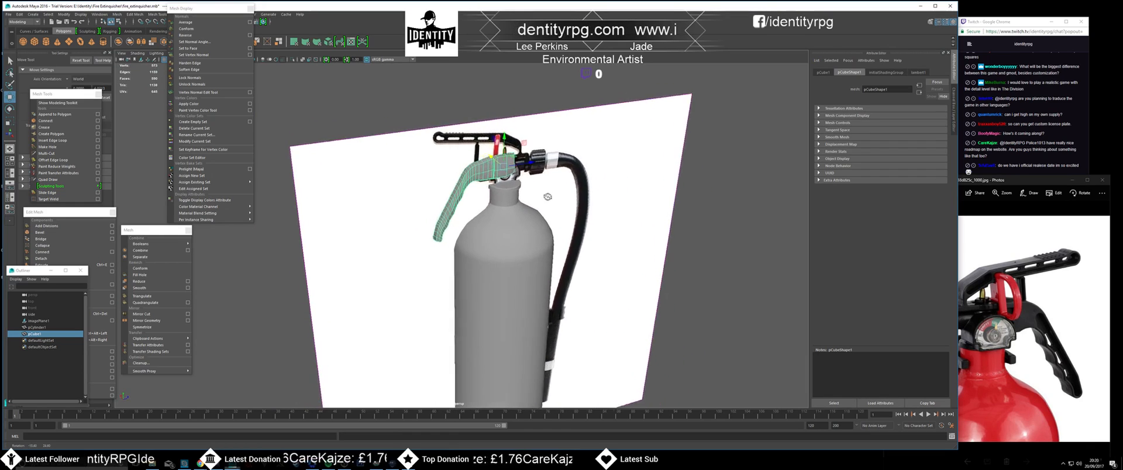
scroll(500, 192, up, 3)
alt+right_drag(404, 227, 445, 219)
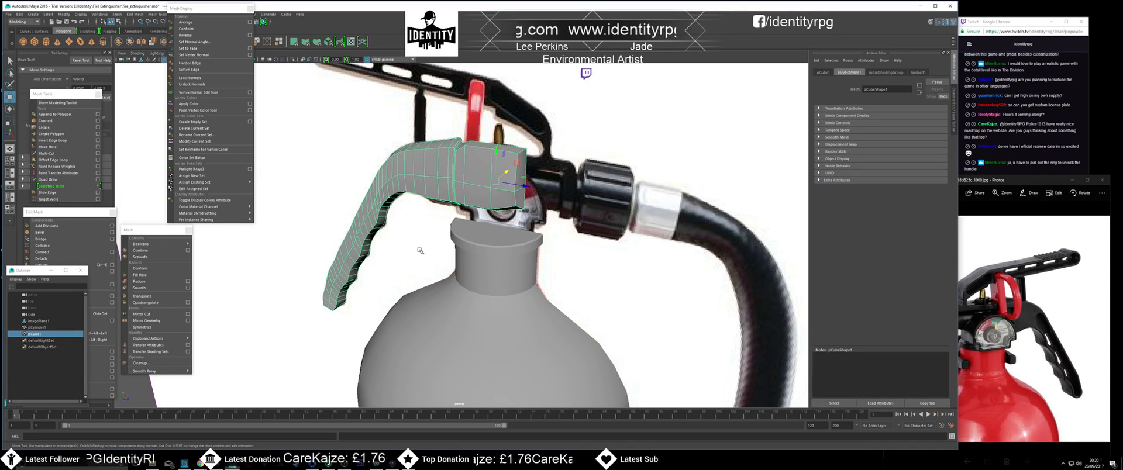
- Lower the underside vertices of the handle's mounting block toward the cylinder neck to match the reference image
alt+drag(435, 231, 469, 195)
alt+right_drag(470, 195, 477, 202)
right_drag(491, 151, 461, 152)
drag(465, 151, 570, 134)
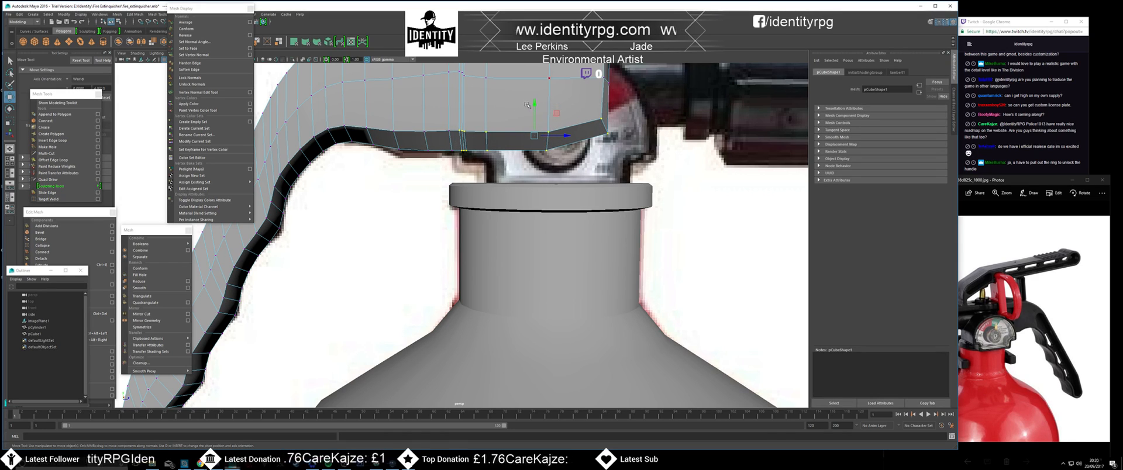
drag(534, 104, 540, 117)
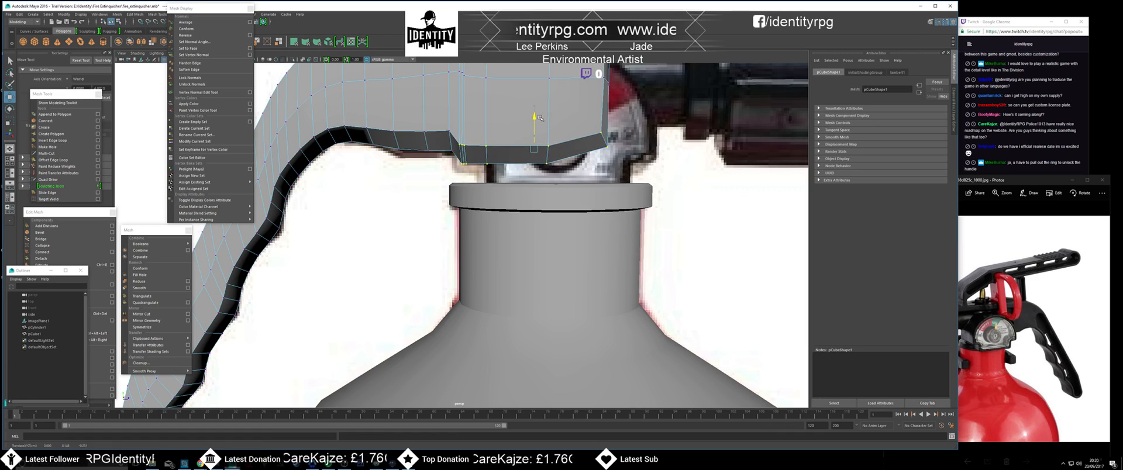
scroll(538, 118, down, 4)
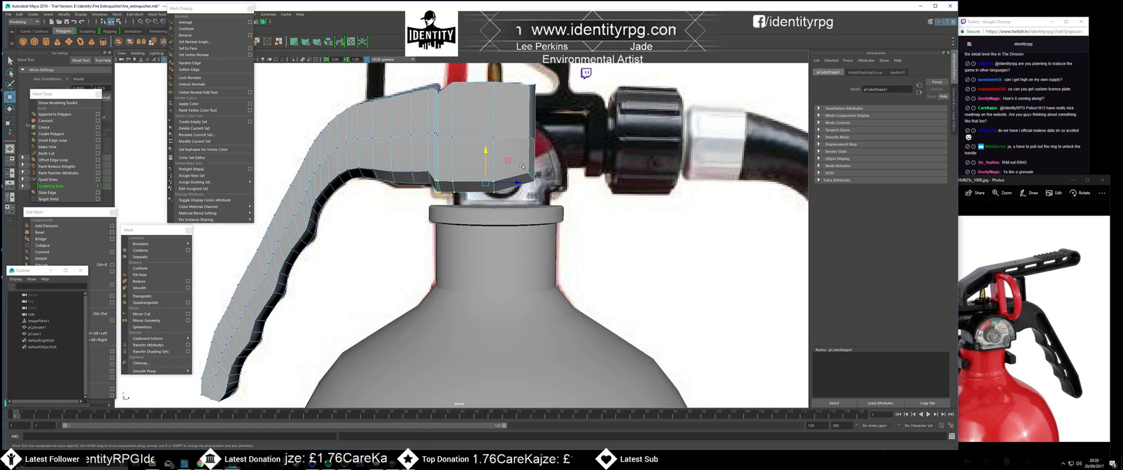
- Lower the bottom corner vertices at the mounting block's hose end level with its underside, and undo the last adjustment
drag(545, 194, 541, 156)
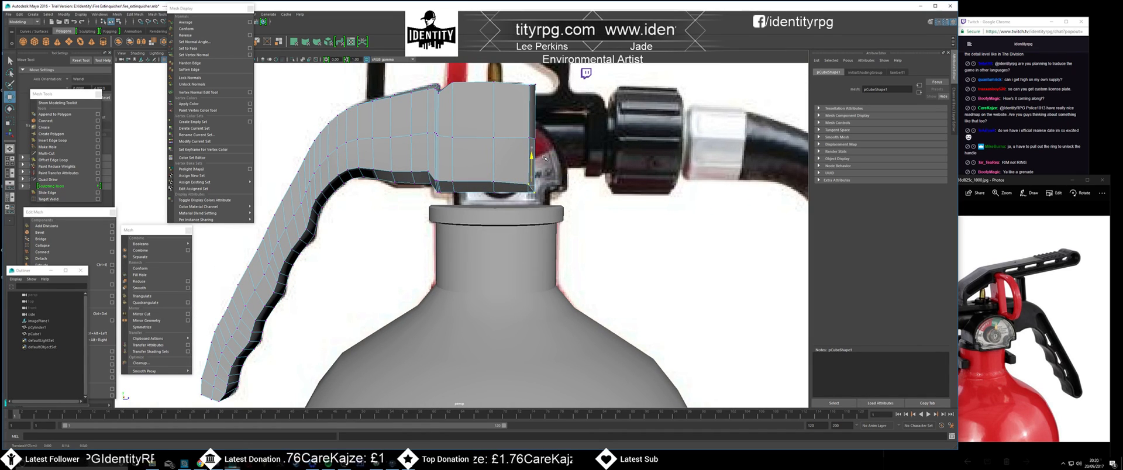
scroll(545, 156, up, 3)
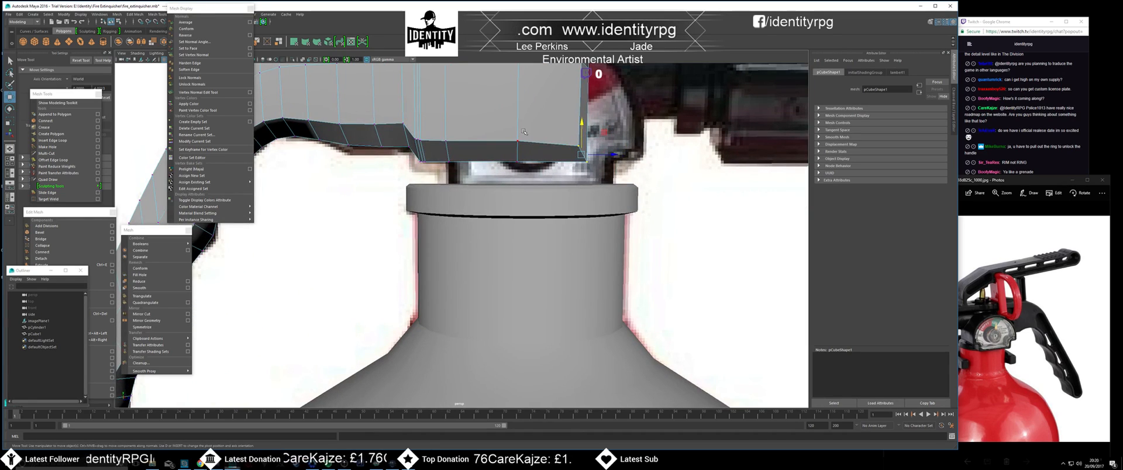
drag(576, 115, 576, 112)
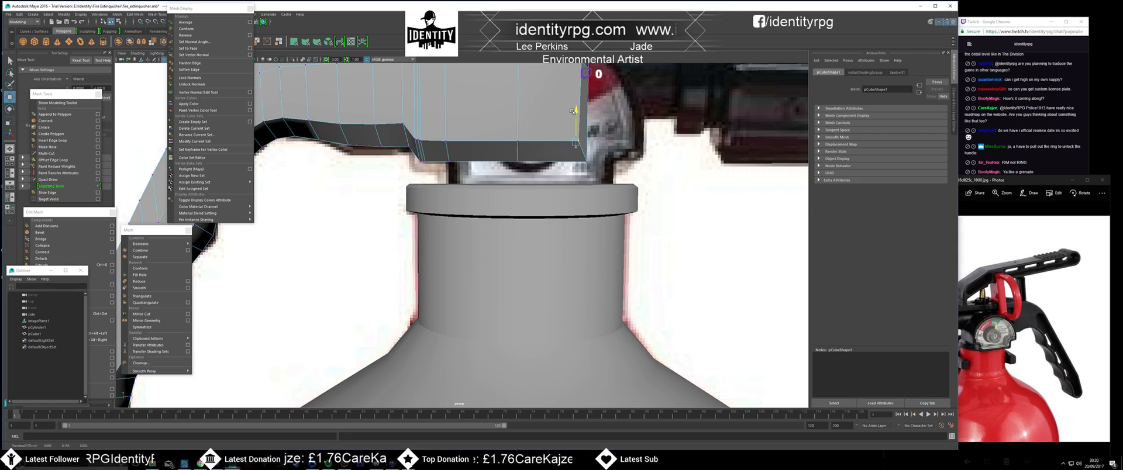
scroll(574, 112, down, 5)
mouse_move(549, 159)
alt+mouse_down()
mouse_move(532, 168)
mouse_move(505, 126)
mouse_move(536, 147)
alt+mouse_up()
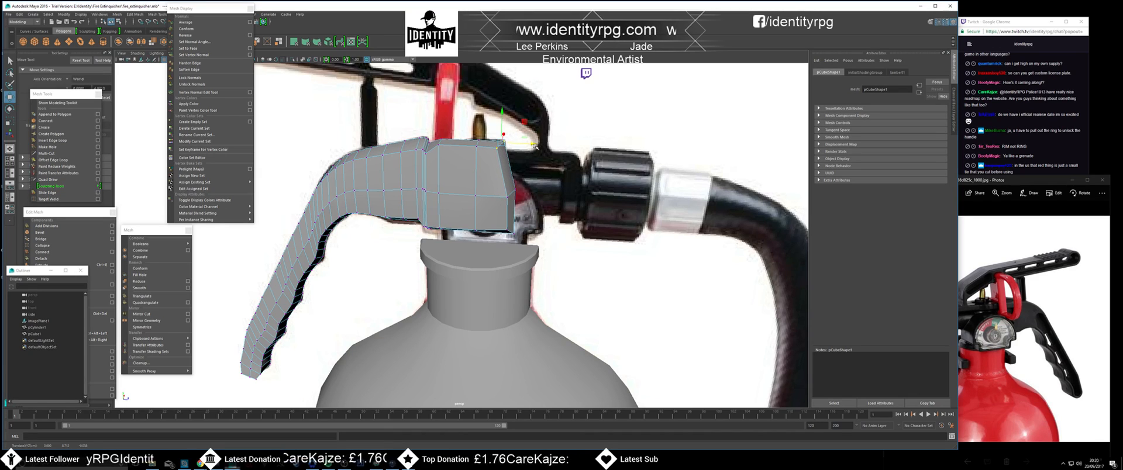
key(ctrl+z)
- Select the end vertices on the mounting block's hose side and scale them flat along the handle's length
drag(543, 262, 498, 121)
drag(544, 190, 498, 192)
alt+drag(441, 220, 515, 193)
key(r)
alt+right_drag(515, 193, 541, 171)
alt+middle_drag(542, 171, 499, 192)
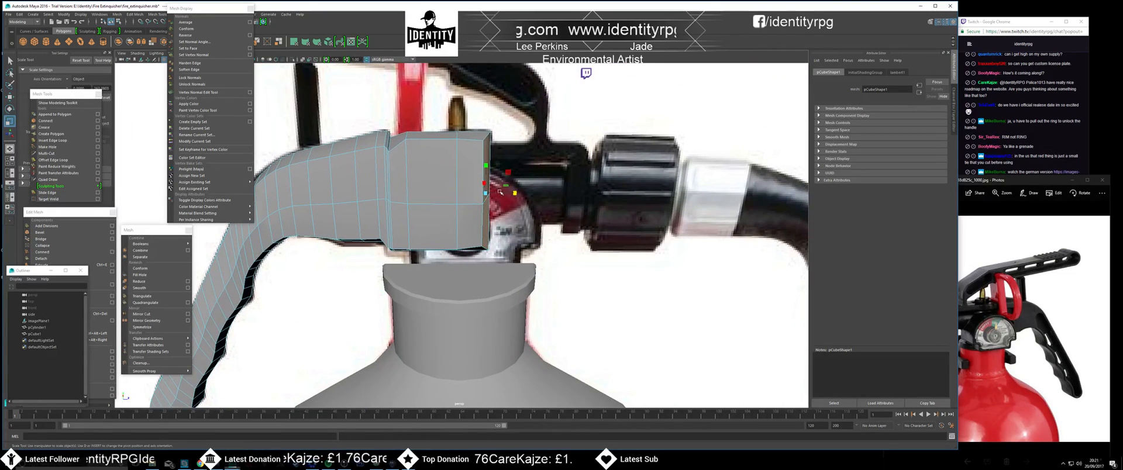
drag(515, 193, 471, 193)
key(w)
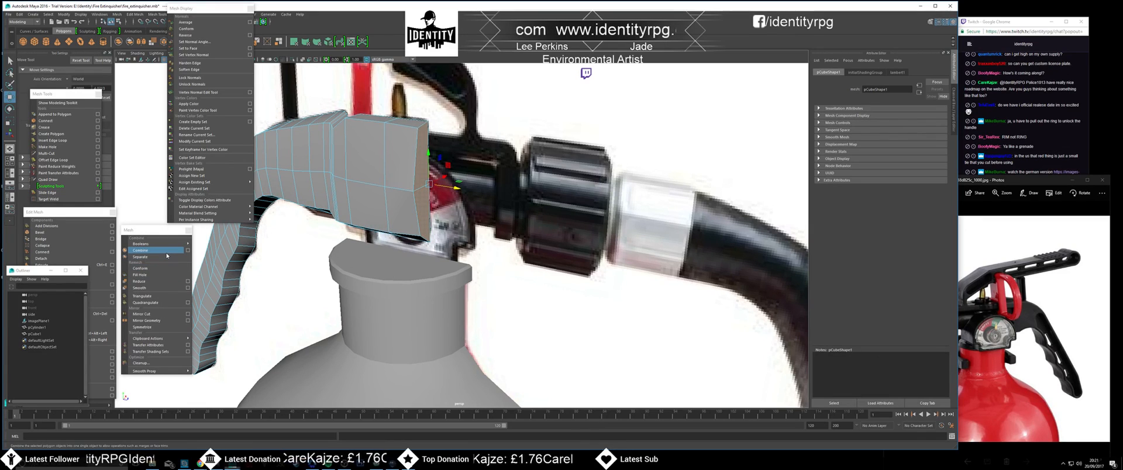
- Extrude the mounting block's end faces slightly toward the hose and compare the extruded edge with the reference
click(72, 214)
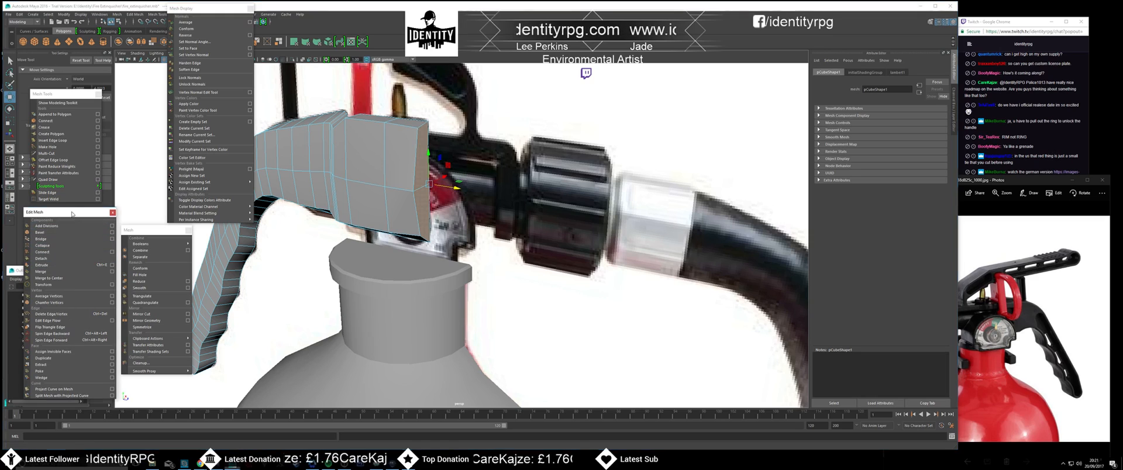
click(63, 265)
alt+middle_drag(370, 200, 291, 225)
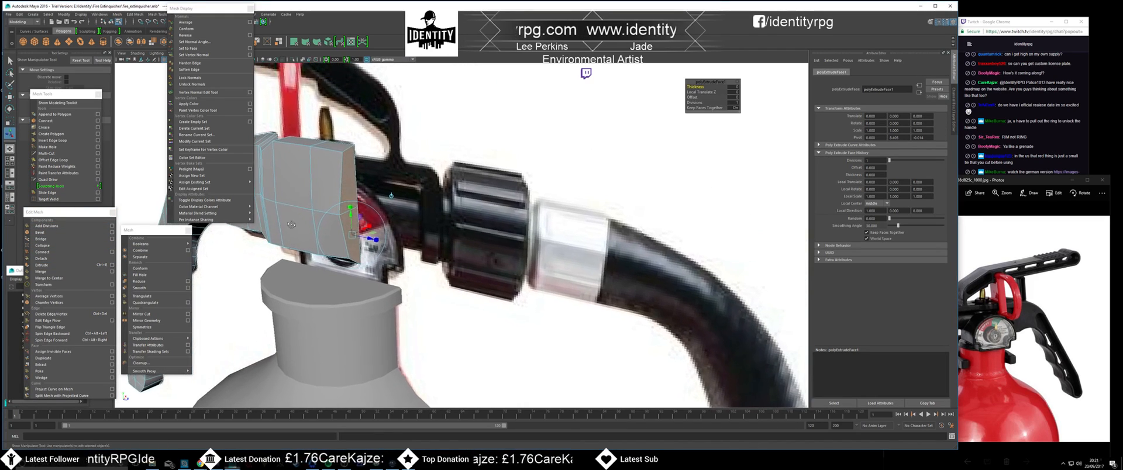
alt+right_drag(292, 225, 397, 249)
mouse_move(398, 248)
mouse_down()
mouse_move(451, 254)
mouse_move(400, 249)
mouse_up()
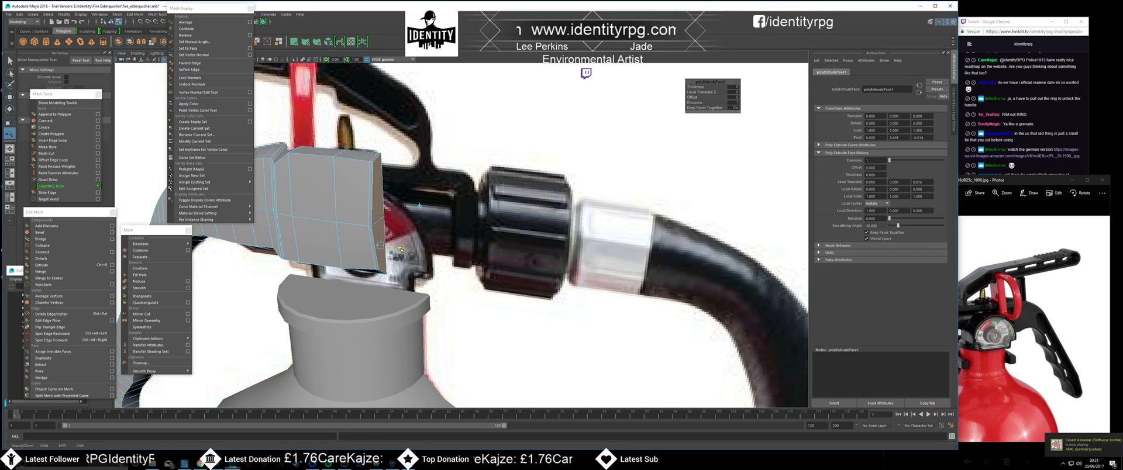
scroll(400, 248, up, 2)
right_drag(377, 188, 346, 188)
alt+drag(351, 193, 411, 63)
click(411, 62)
alt+middle_drag(471, 147, 446, 245)
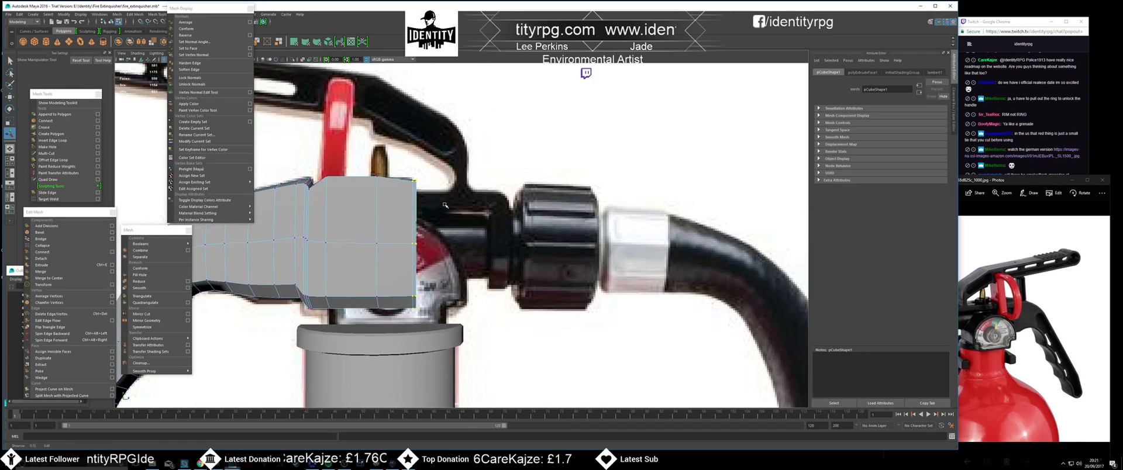
key(w)
drag(447, 245, 389, 252)
- Select the mounting block's end faces and extrude them again, pulling them out to the black hose connector in the reference
right_drag(355, 281, 356, 298)
alt+drag(479, 234, 415, 258)
click(366, 242)
shift+click(369, 193)
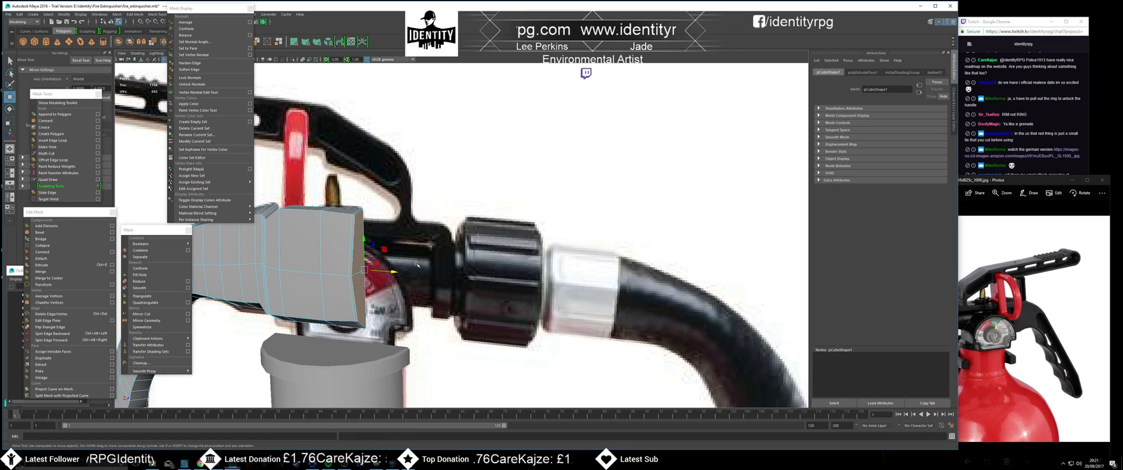
key(ctrl+e)
drag(388, 300, 430, 303)
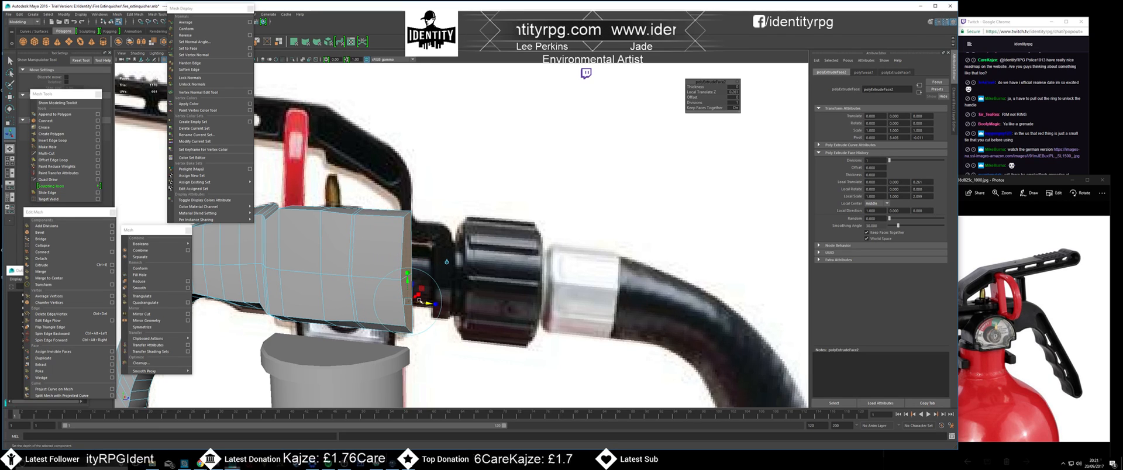
scroll(396, 276, up, 3)
alt+drag(379, 228, 390, 225)
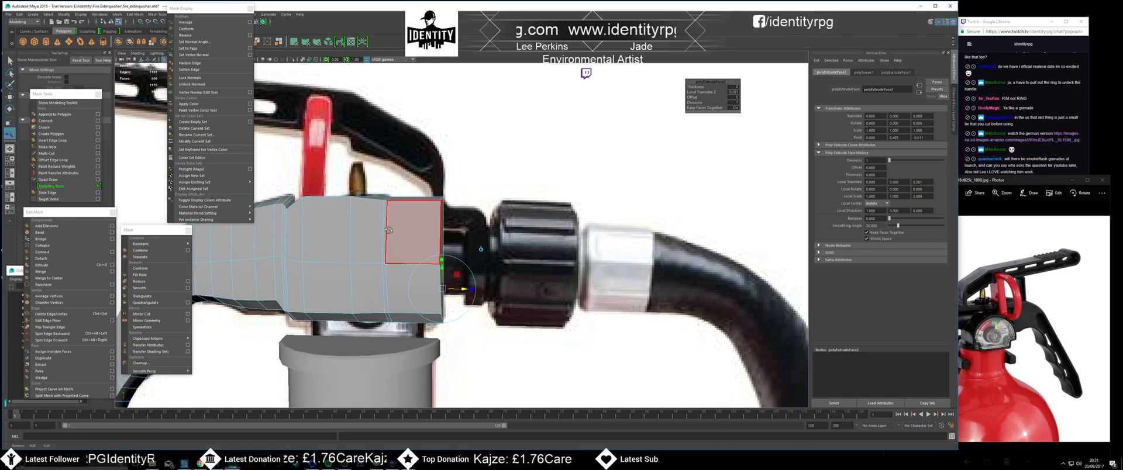
alt+middle_drag(390, 225, 403, 218)
click(411, 210)
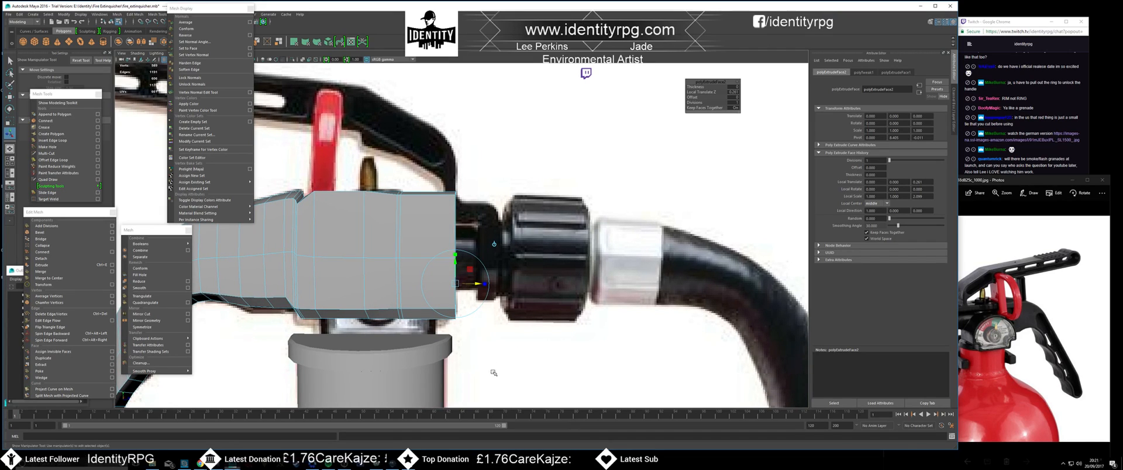
key(r)
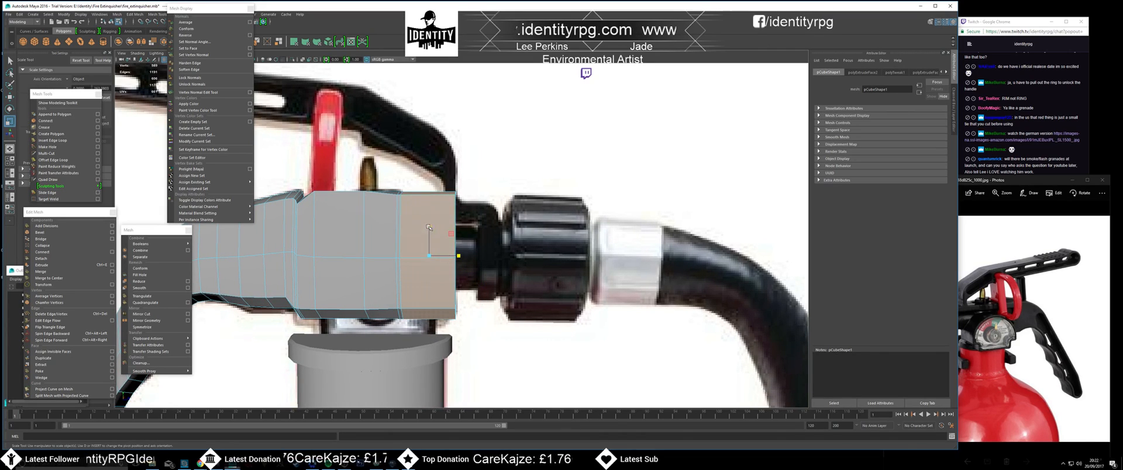
- Try lowering the top corner vertices at the mounting block's hose end from the opposite side view
right_drag(451, 203, 422, 202)
alt+drag(443, 202, 449, 203)
key(space)
key(space)
scroll(500, 255, down, 2)
scroll(464, 176, up, 2)
scroll(464, 176, down, 1)
scroll(494, 239, up, 4)
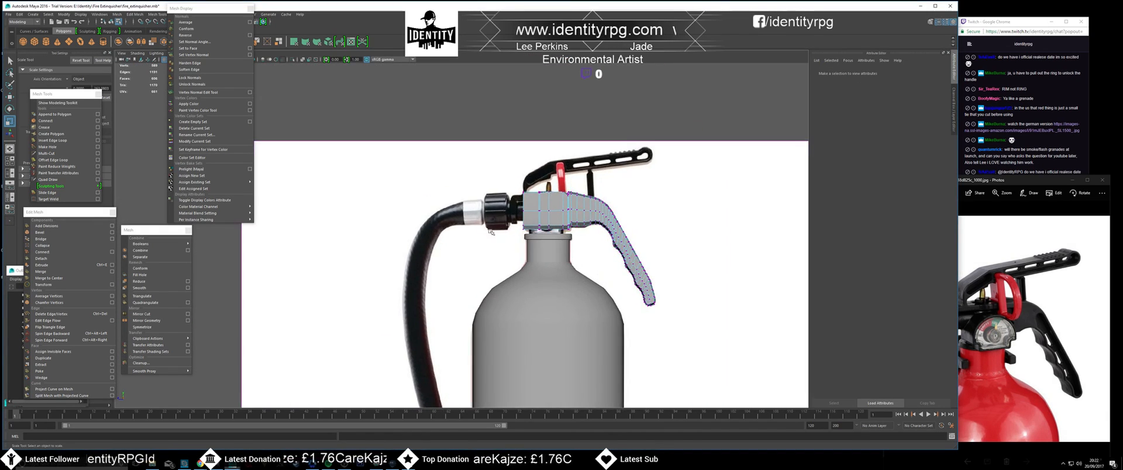
scroll(502, 295, up, 5)
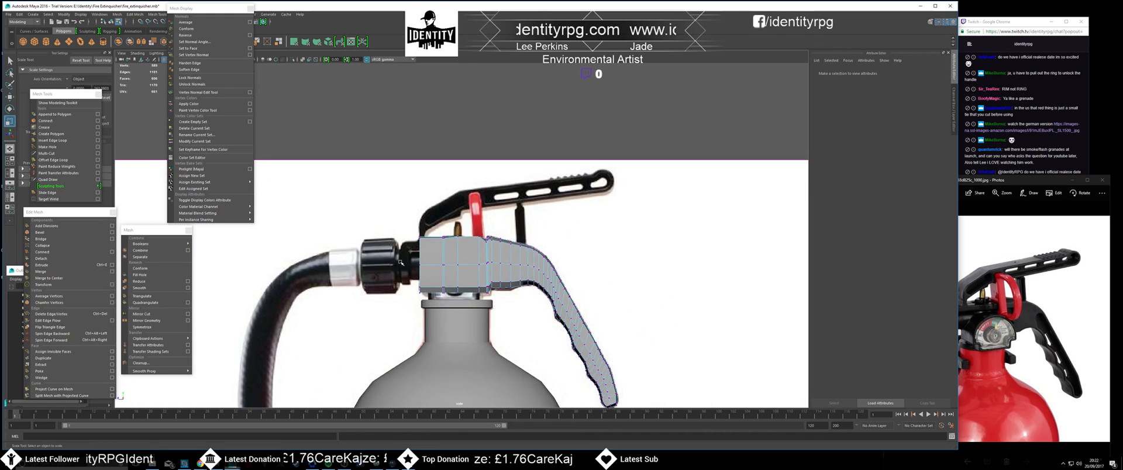
scroll(477, 292, up, 4)
drag(356, 187, 438, 260)
key(w)
mouse_move(398, 197)
mouse_down()
mouse_move(405, 223)
mouse_move(408, 209)
mouse_up()
scroll(430, 206, up, 2)
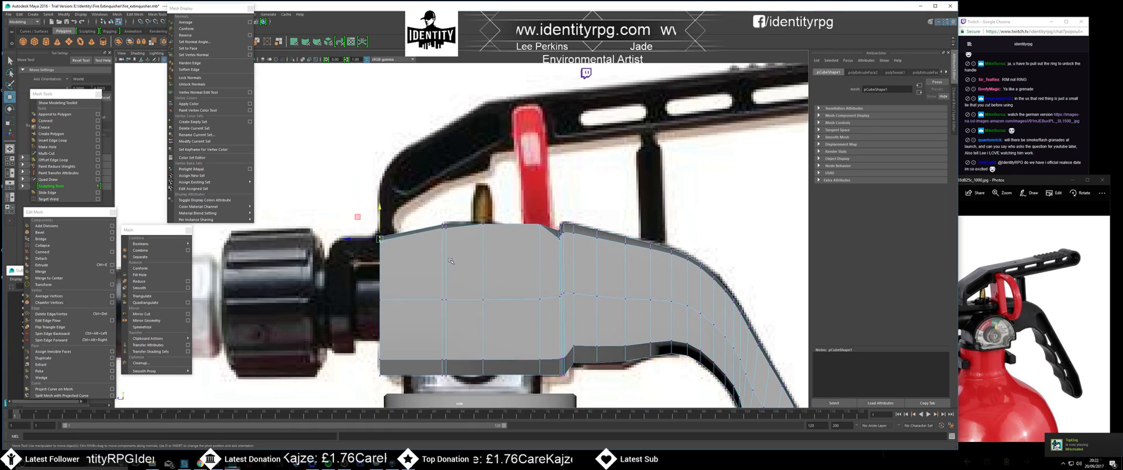
- Try lowering the next top vertices in from the mounting block's hose end, and undo the move
click(442, 236)
drag(443, 195, 447, 213)
drag(466, 247, 428, 238)
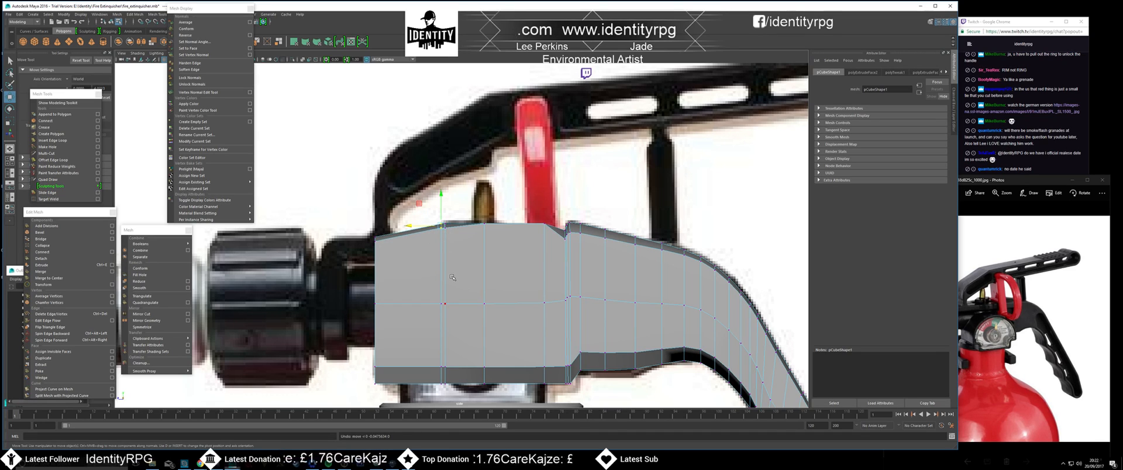
mouse_move(215, 221)
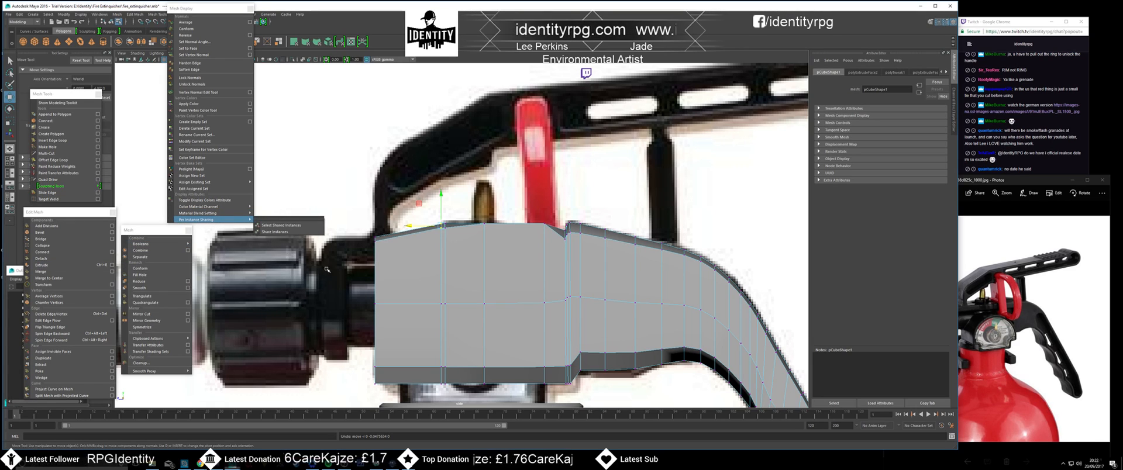
- Try lowering a top vertex near the hose end in the perspective view to form a step in the block's upper edge
key(space)
key(space)
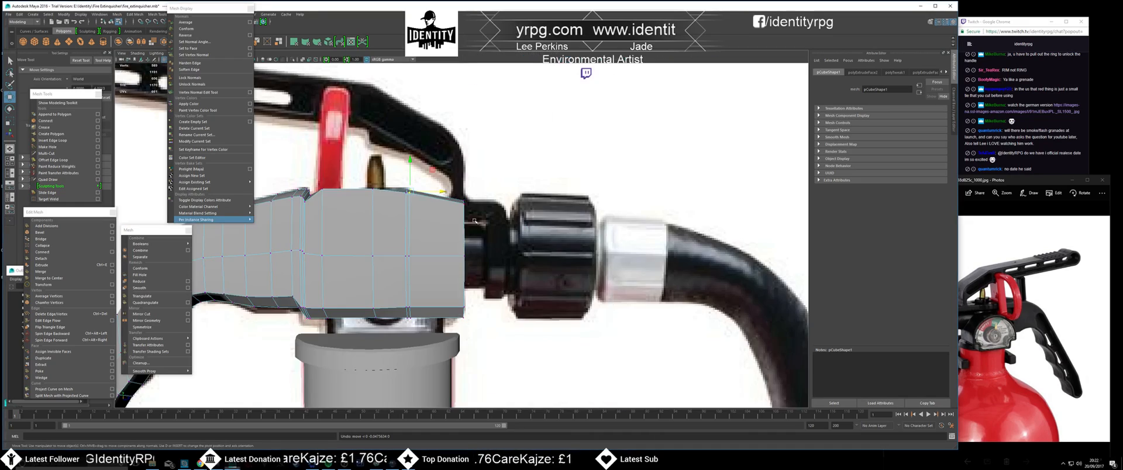
scroll(460, 253, down, 4)
alt+drag(459, 252, 434, 264)
scroll(434, 264, up, 10)
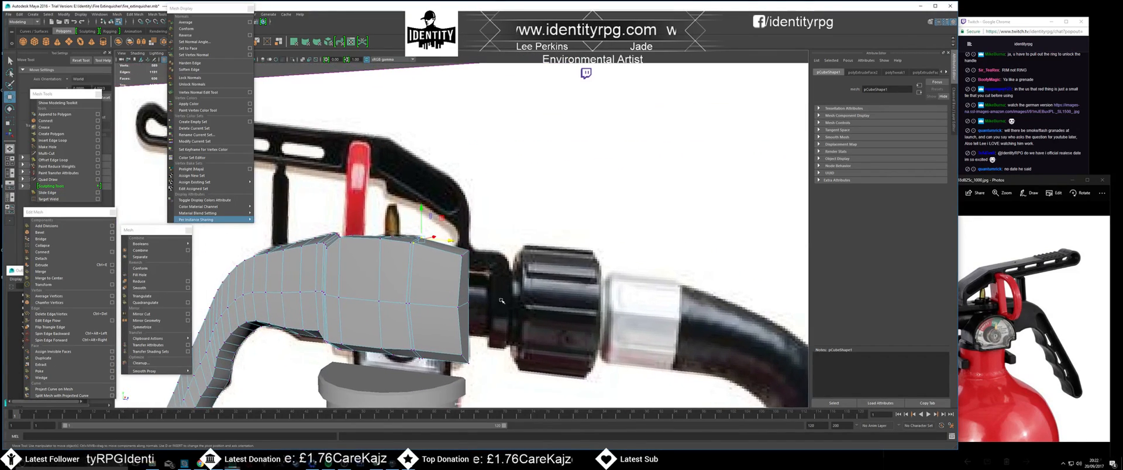
drag(380, 217, 385, 235)
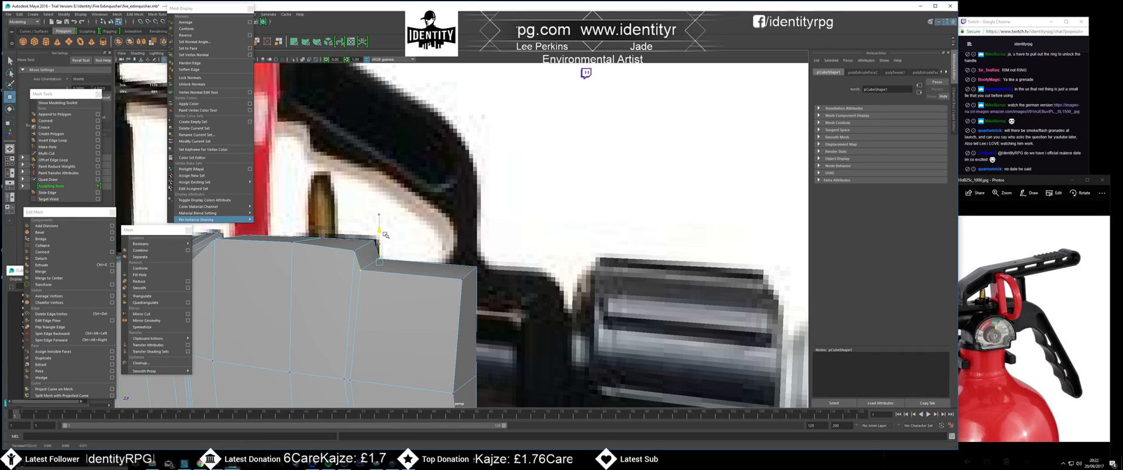
- Undo the top-edge vertex moves and the long pull of the extruded end faces
key(ctrl+z)
key(ctrl+z)
key(ctrl+z)
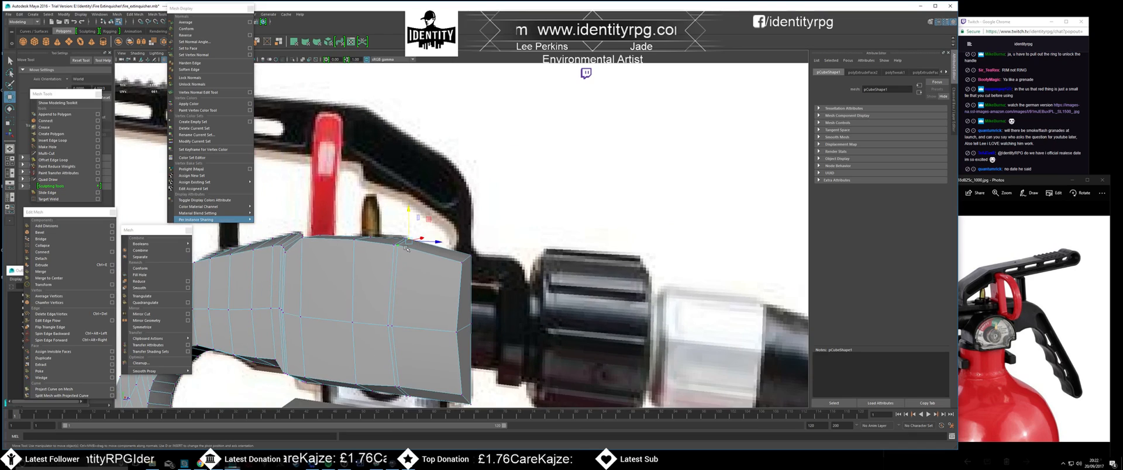
key(ctrl+z)
key(ctrl+z)
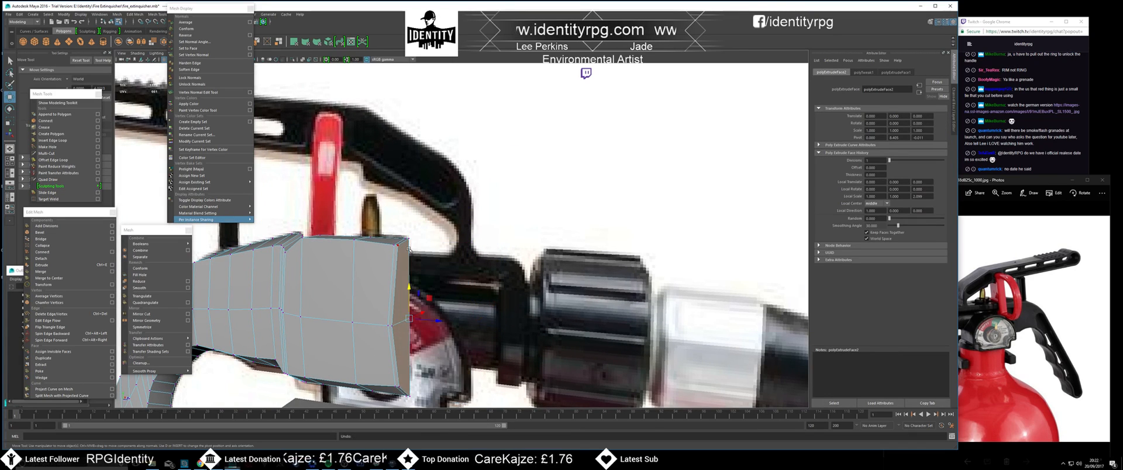
- Nudge the extruded end faces toward the hose connector and try scaling them vertically, undoing the last change
scroll(408, 258, up, 5)
alt+middle_drag(405, 271, 444, 190)
scroll(436, 230, down, 2)
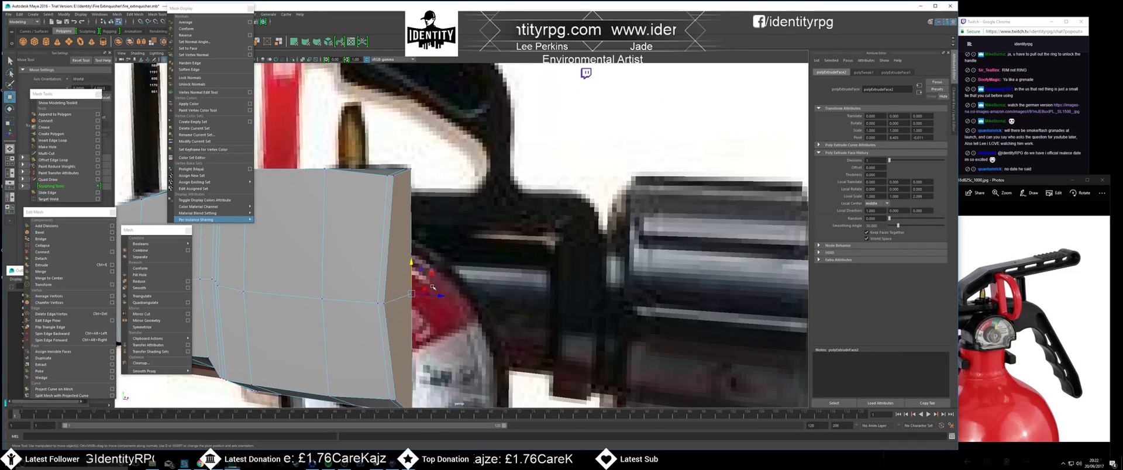
drag(441, 297, 446, 298)
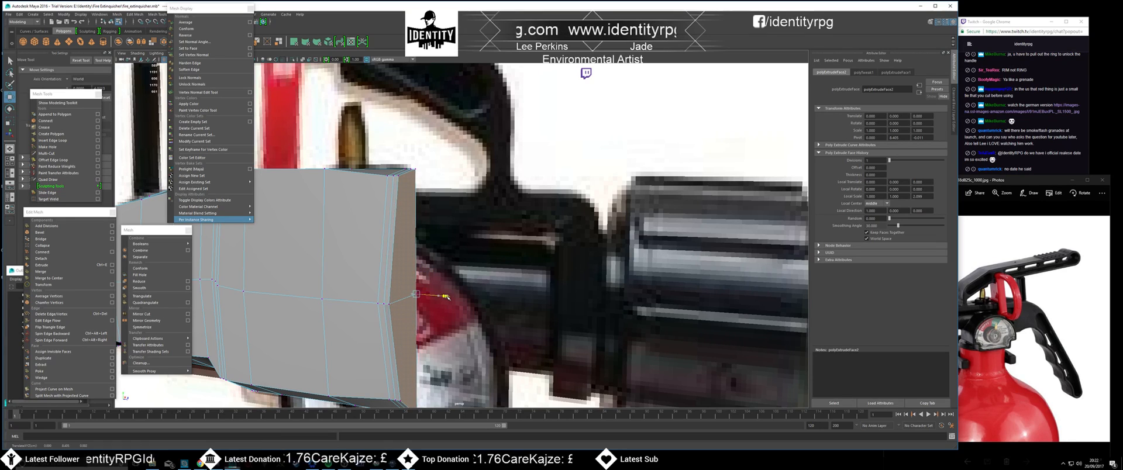
key(r)
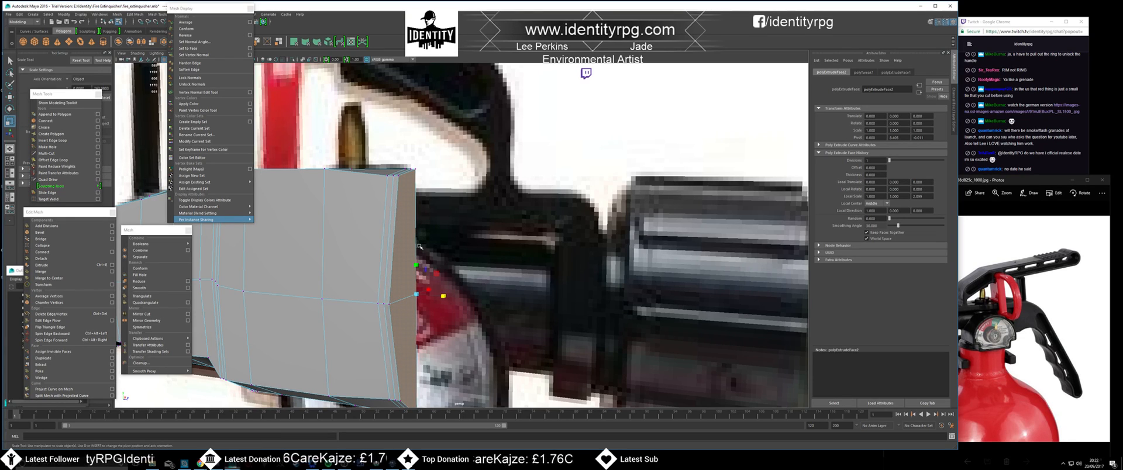
drag(417, 266, 416, 265)
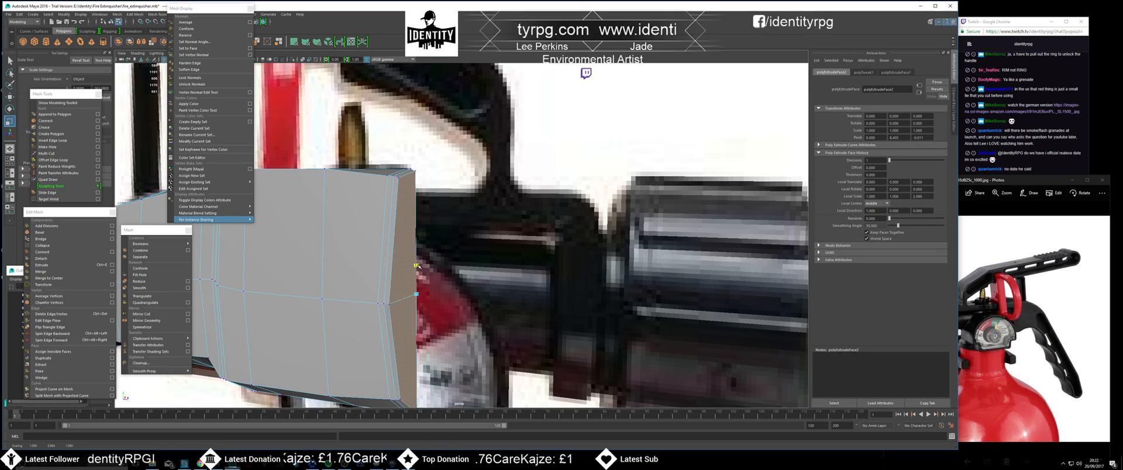
key(ctrl+z)
- Pull the extruded end faces of the mounting block outward toward the hose connector to form an extension
alt+right_drag(419, 269, 397, 272)
alt+middle_drag(397, 272, 430, 283)
alt+right_drag(446, 287, 426, 286)
alt+middle_drag(454, 289, 407, 275)
key(shift+z)
key(w)
alt+right_drag(408, 275, 414, 277)
drag(422, 274, 494, 289)
- Lower the extension's top face so it forms a step below the mounting block's upper edge
alt+middle_drag(418, 210, 439, 214)
right_drag(439, 213, 439, 230)
alt+drag(439, 231, 347, 145)
click(350, 143)
alt+drag(263, 226, 421, 239)
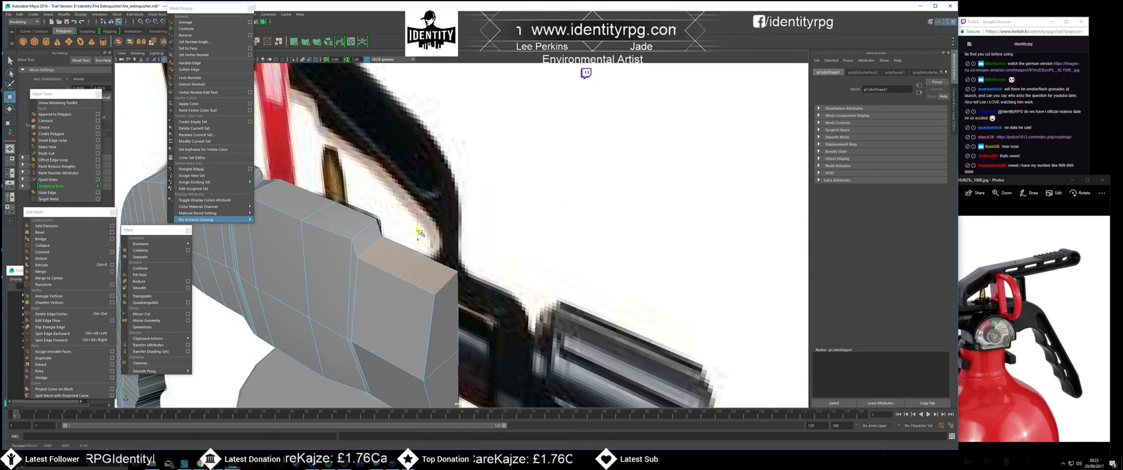
mouse_move(423, 242)
alt+mouse_down()
mouse_move(434, 255)
mouse_move(422, 251)
alt+mouse_up()
- Use Multi-Cut to add an edge beside the step, running over the top and down both sides to the horizontal mid-edge
right_click(422, 251)
click(449, 241)
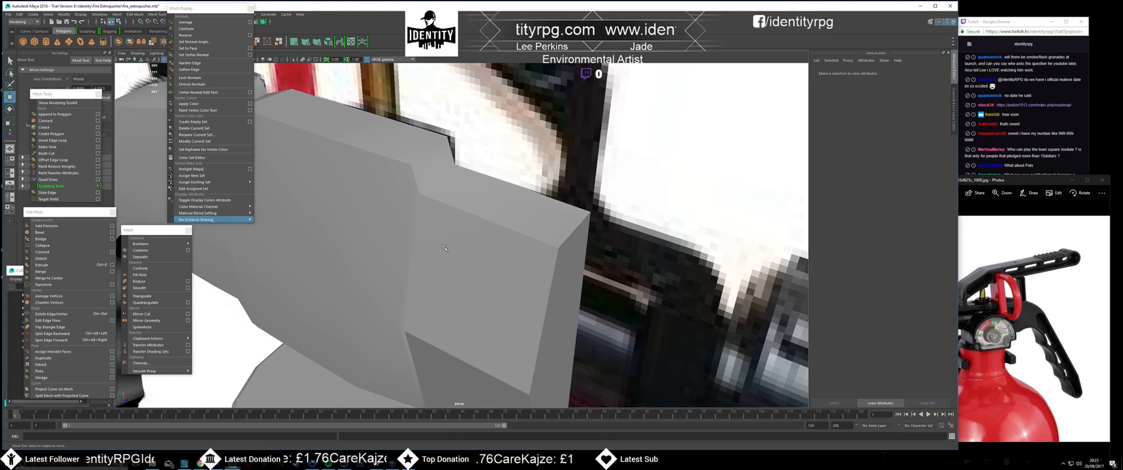
click(57, 154)
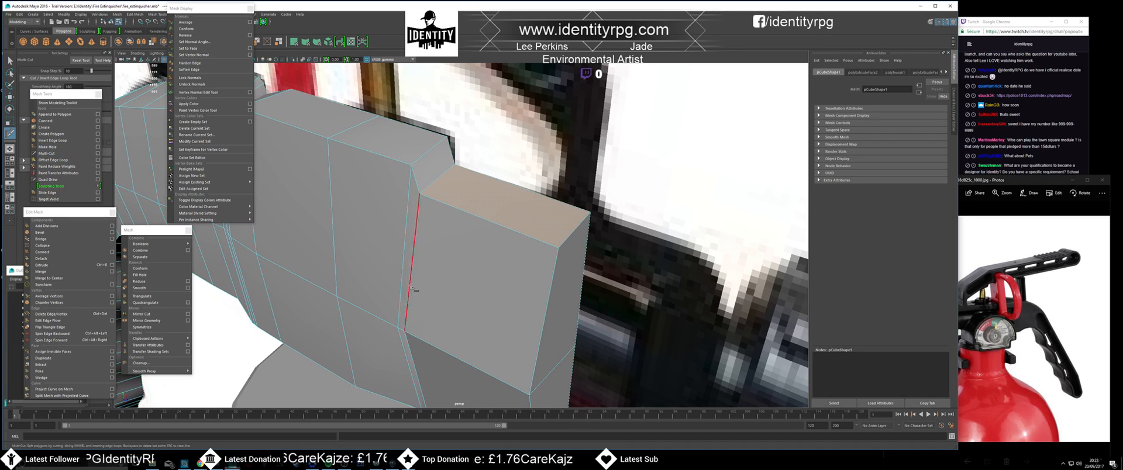
click(413, 172)
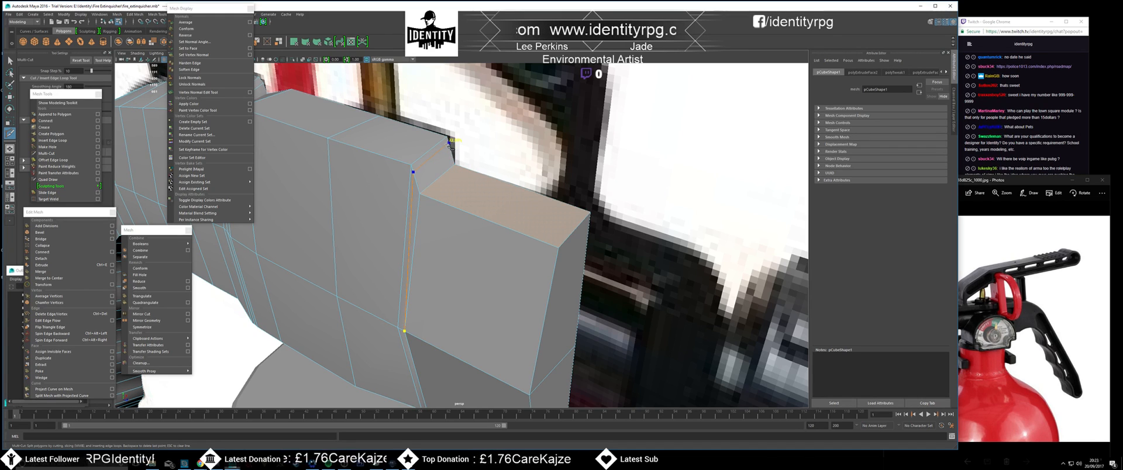
click(448, 144)
alt+drag(448, 144, 176, 176)
alt+middle_drag(398, 175, 431, 220)
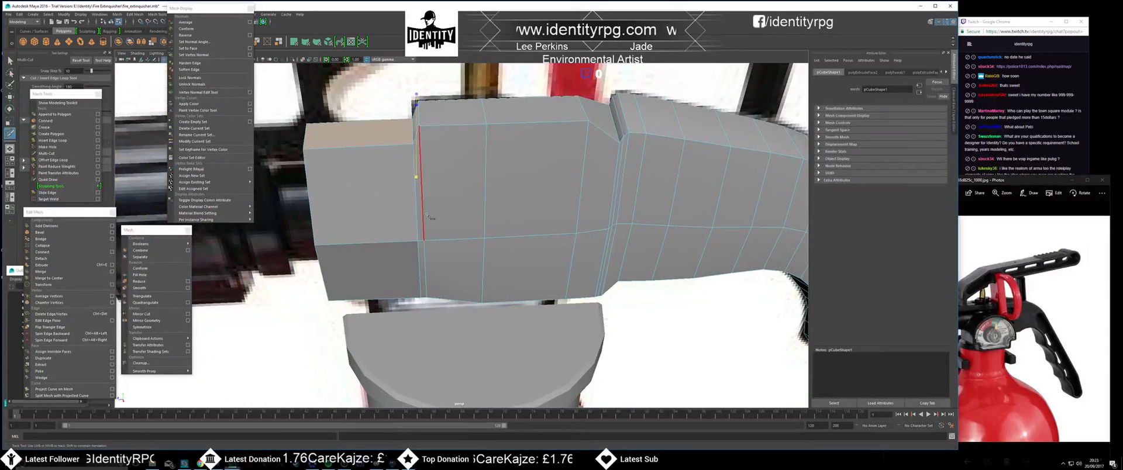
alt+drag(468, 239, 404, 175)
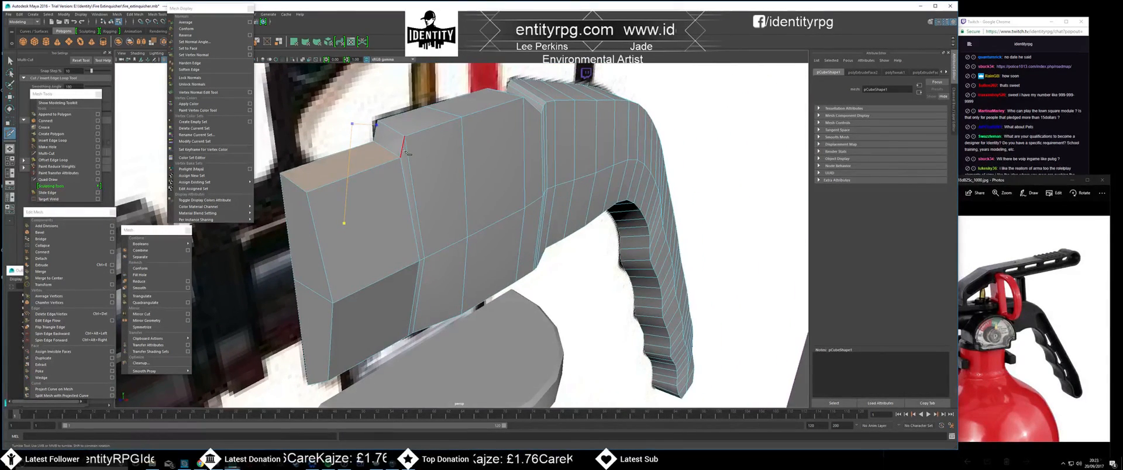
click(411, 145)
click(424, 257)
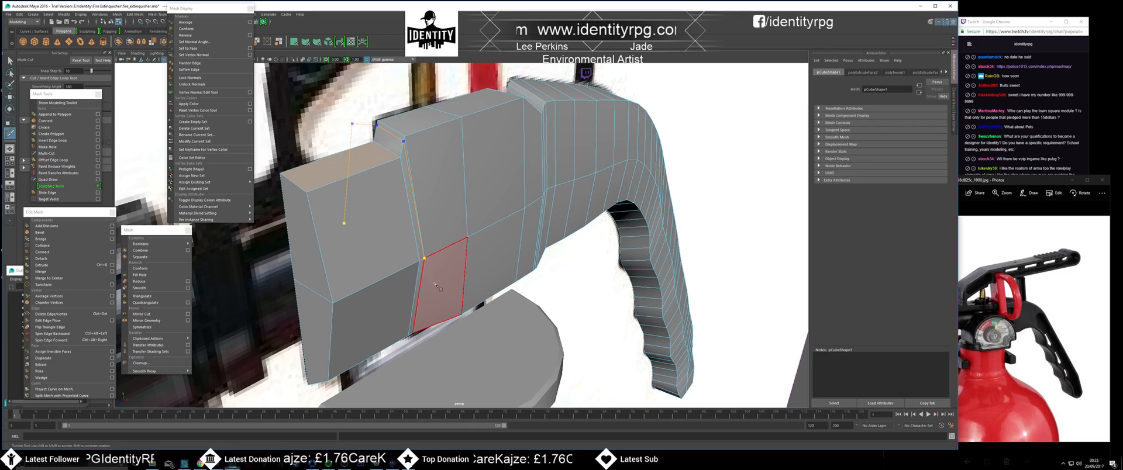
key(Return)
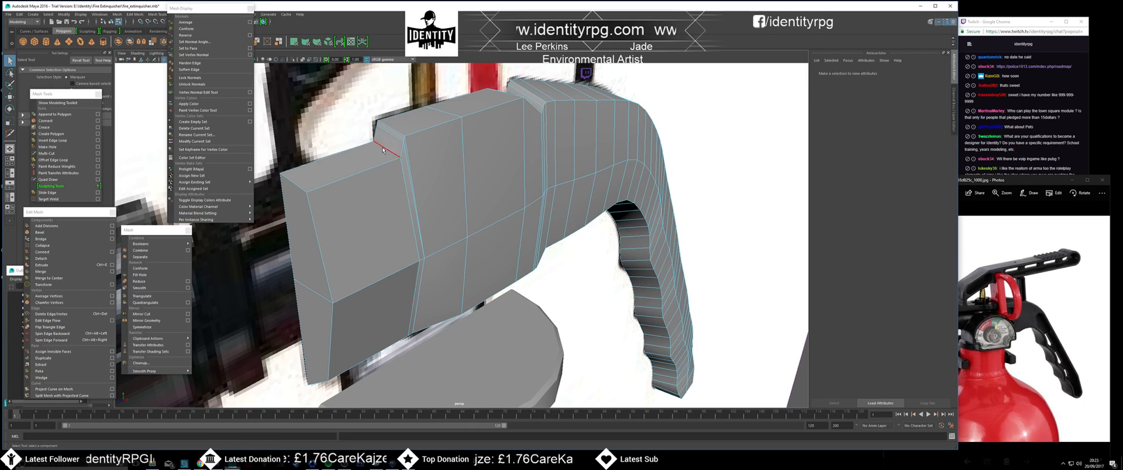
- Try raising the edge at the top of the step slightly, and undo the move
key(w)
click(390, 134)
alt+drag(391, 144, 620, 175)
scroll(485, 213, up, 3)
drag(471, 139, 472, 139)
key(ctrl+z)
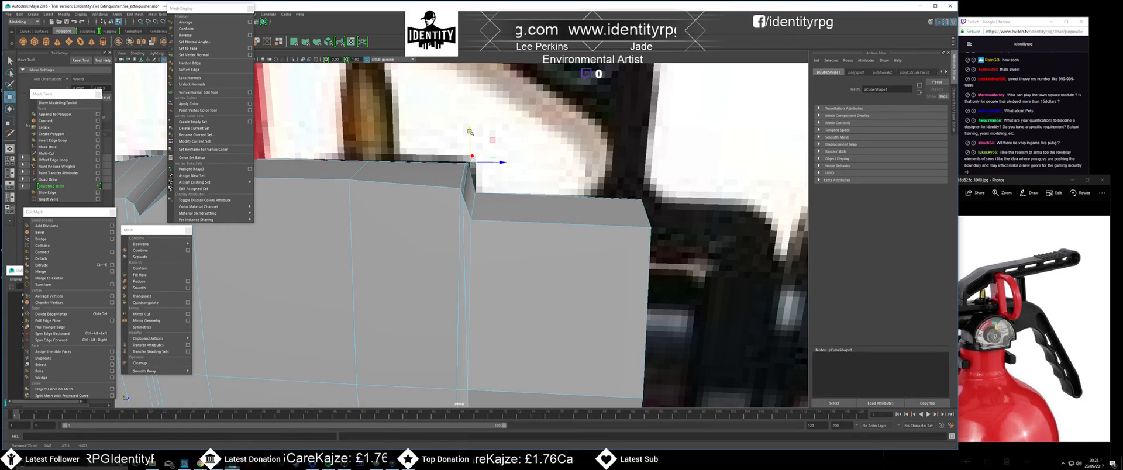
- Shift the step's upper edge toward the hose and raise it slightly to square off the block's top corner
right_drag(463, 186, 462, 168)
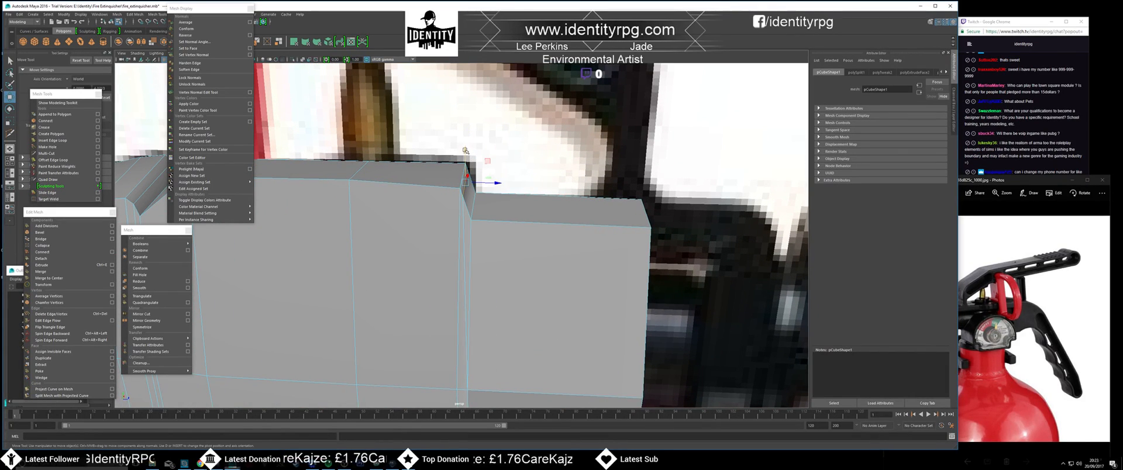
scroll(467, 145, down, 3)
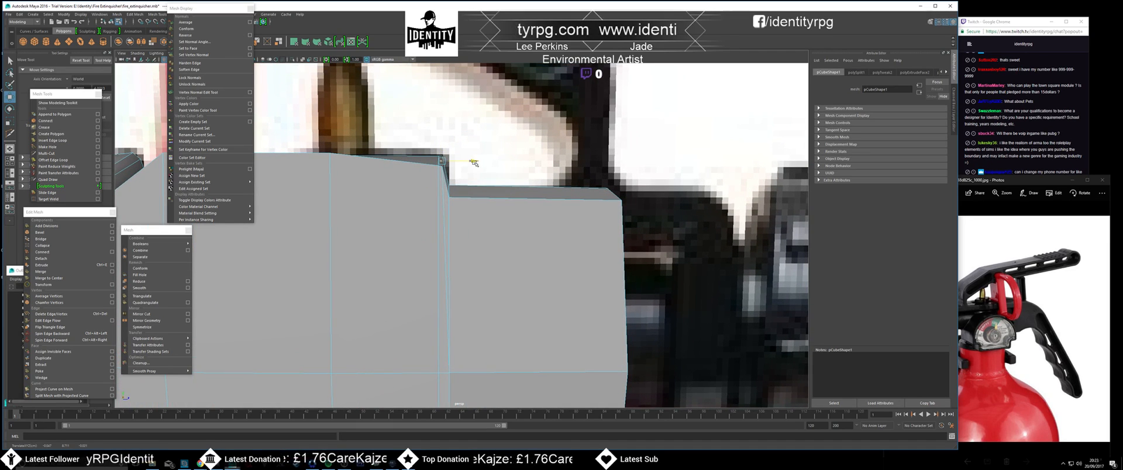
alt+drag(461, 168, 430, 179)
alt+middle_drag(430, 179, 498, 184)
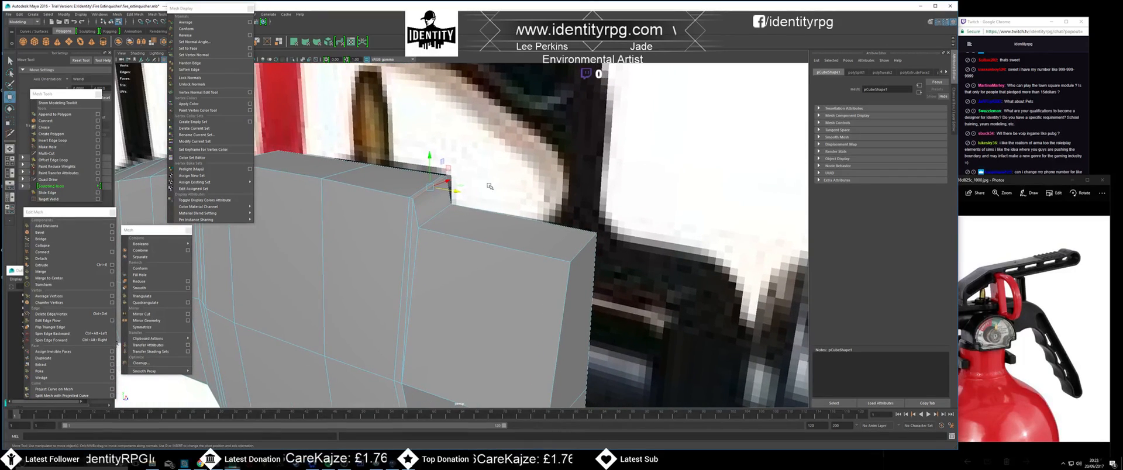
alt+drag(442, 194, 464, 189)
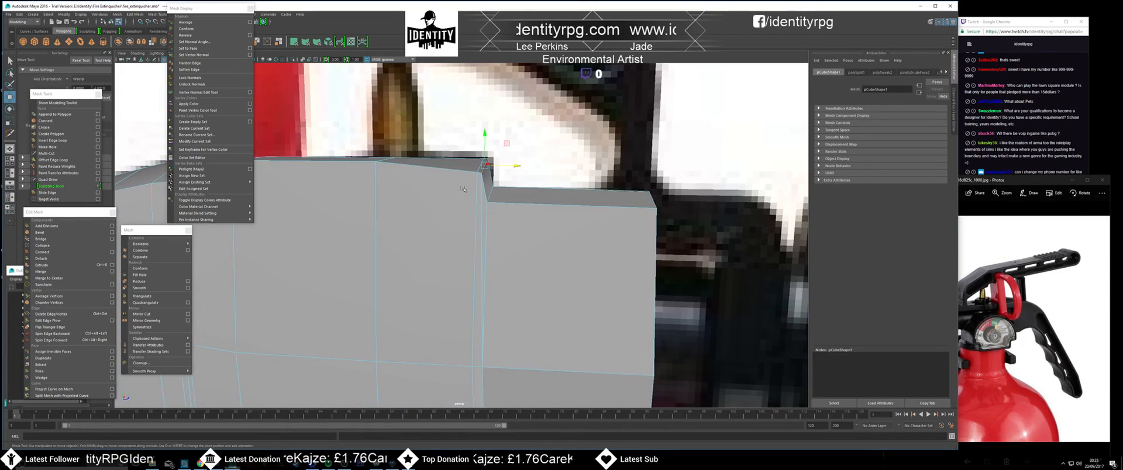
drag(483, 140, 485, 136)
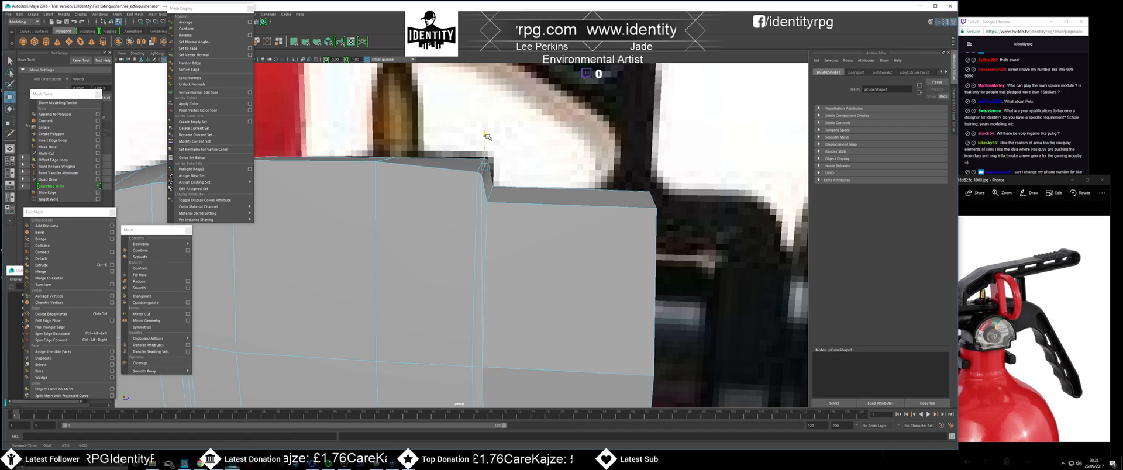
- Align the step's lower edge horizontally to straighten the riser, and raise the block's top edge near the red pin slightly
alt+drag(491, 173, 513, 180)
click(489, 182)
alt+drag(461, 161, 469, 168)
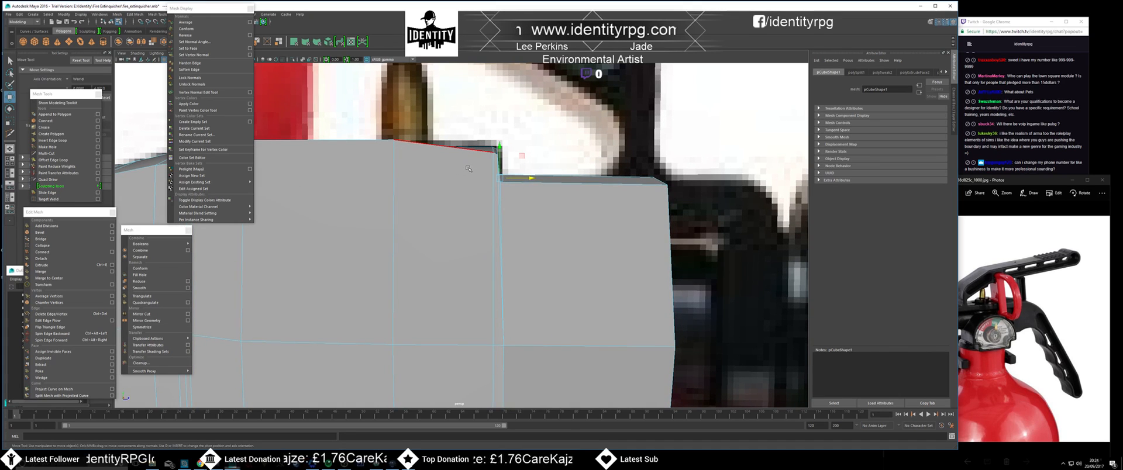
scroll(467, 171, down, 5)
alt+drag(467, 171, 495, 198)
drag(427, 148, 429, 145)
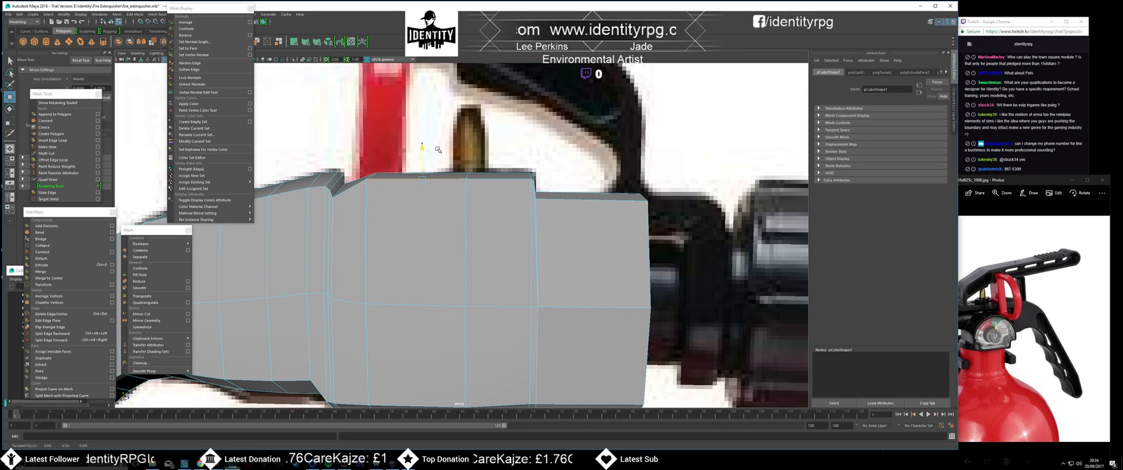
- Select all the end faces of the extension on the hose side
mouse_move(499, 232)
alt+mouse_down()
mouse_move(459, 235)
mouse_move(503, 236)
mouse_move(497, 220)
alt+mouse_up()
alt+middle_drag(497, 220, 389, 188)
scroll(442, 259, down, 2)
alt+drag(461, 277, 440, 275)
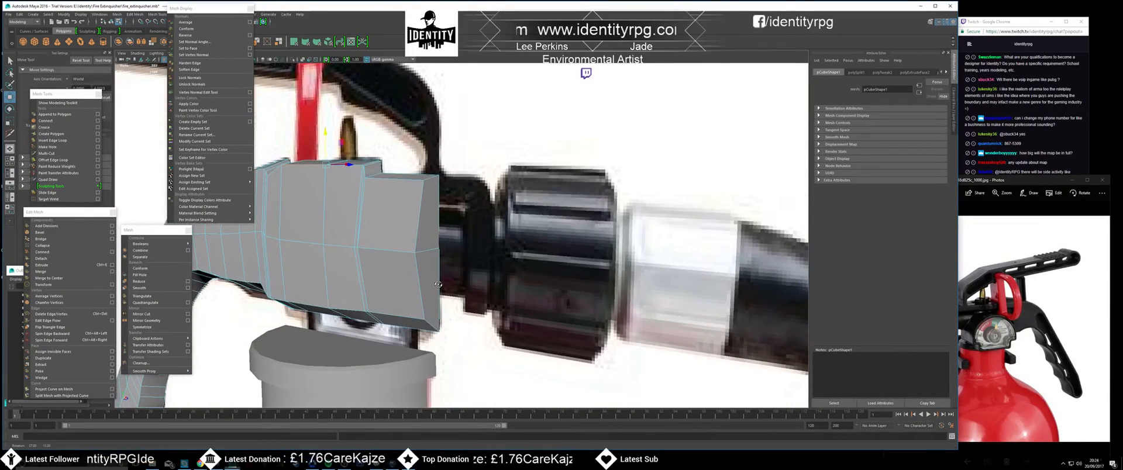
right_click(440, 274)
click(439, 293)
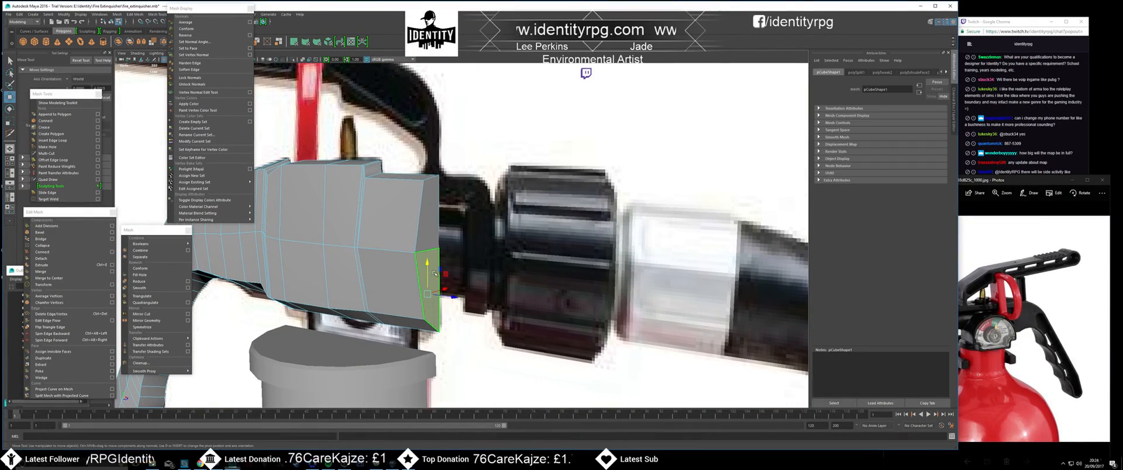
click(438, 242)
alt+drag(450, 242, 506, 271)
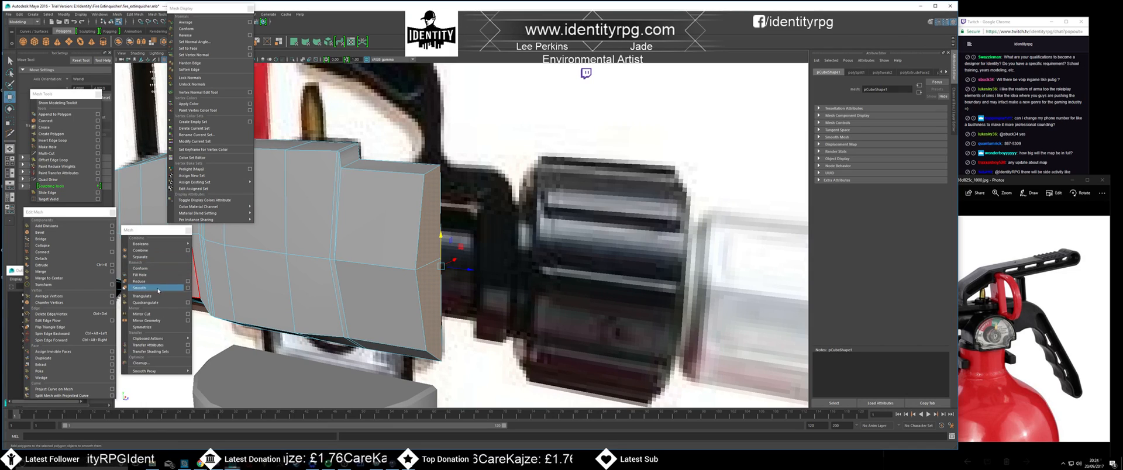
- Try extruding the extension's end faces with an inward scale, comparing the shape with the reference photo
click(67, 265)
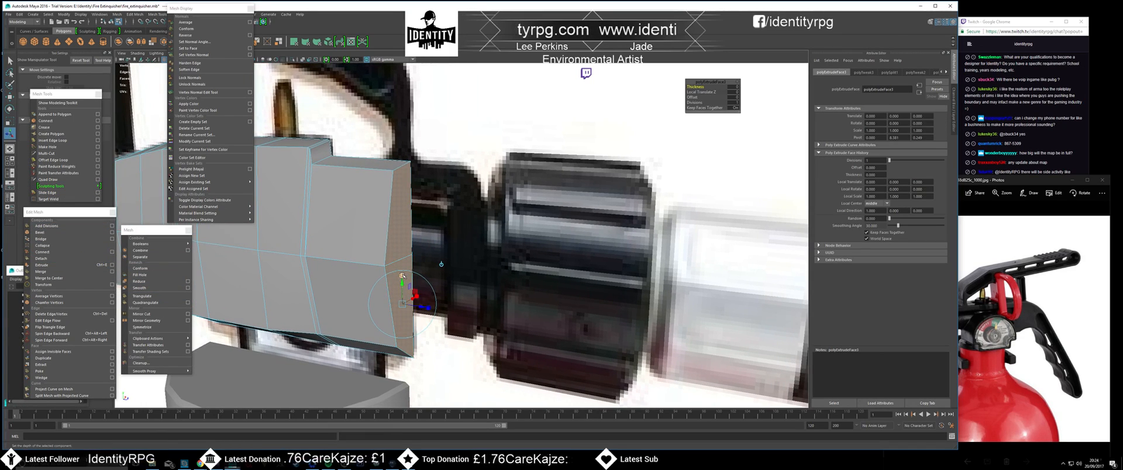
drag(403, 275, 413, 299)
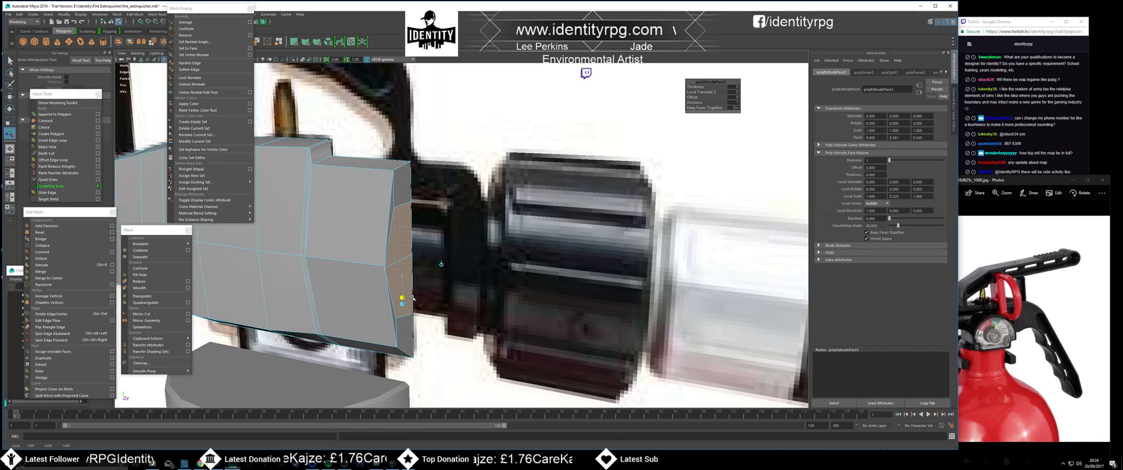
mouse_move(417, 281)
alt+mouse_down()
mouse_move(320, 290)
mouse_move(414, 287)
alt+mouse_up()
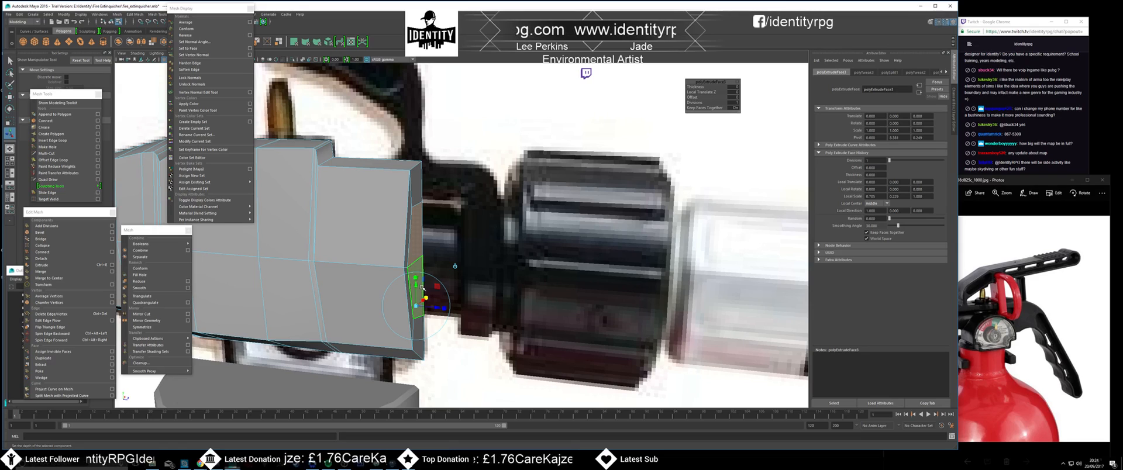
scroll(421, 288, down, 4)
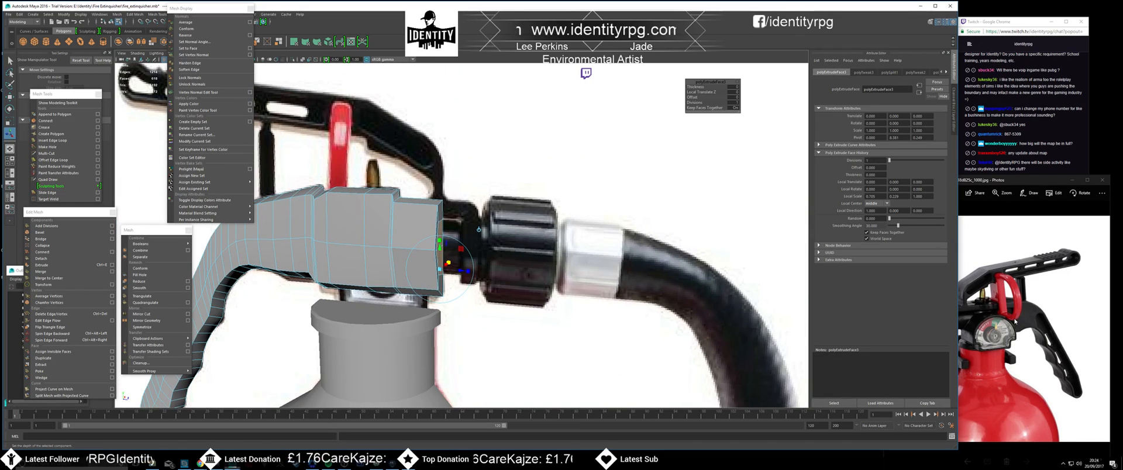
drag(960, 230, 885, 234)
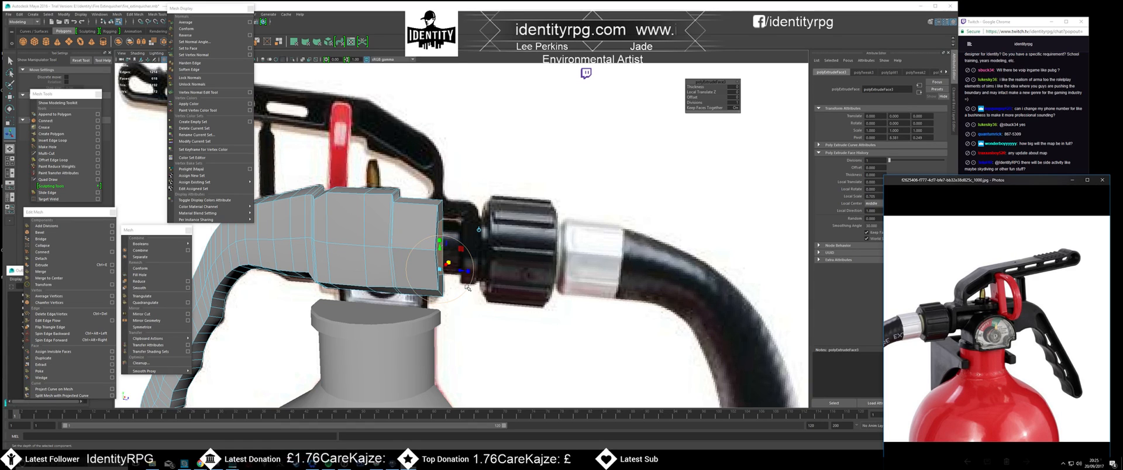
click(504, 305)
- Move the extension's end faces outward until they meet the black collar of the hose connector
alt+drag(492, 305, 356, 264)
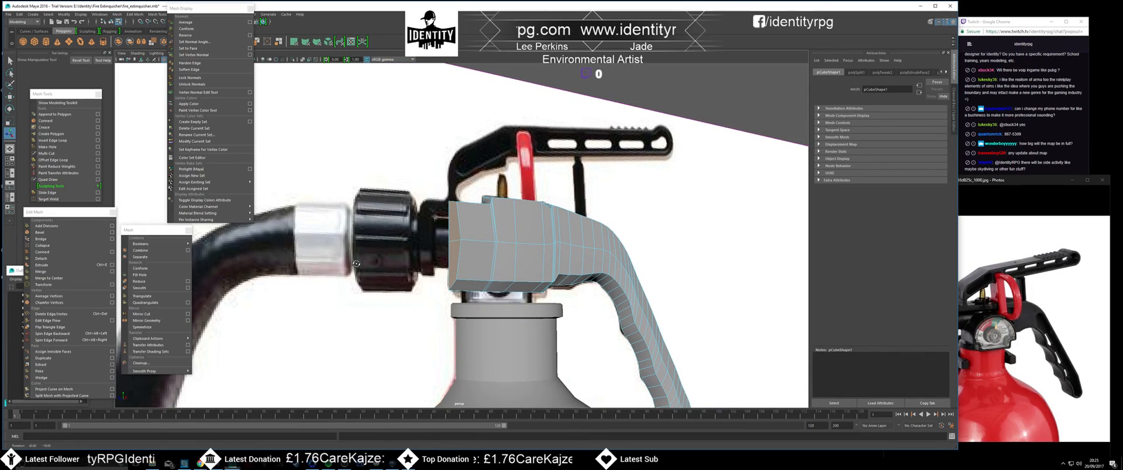
alt+drag(356, 264, 483, 251)
key(w)
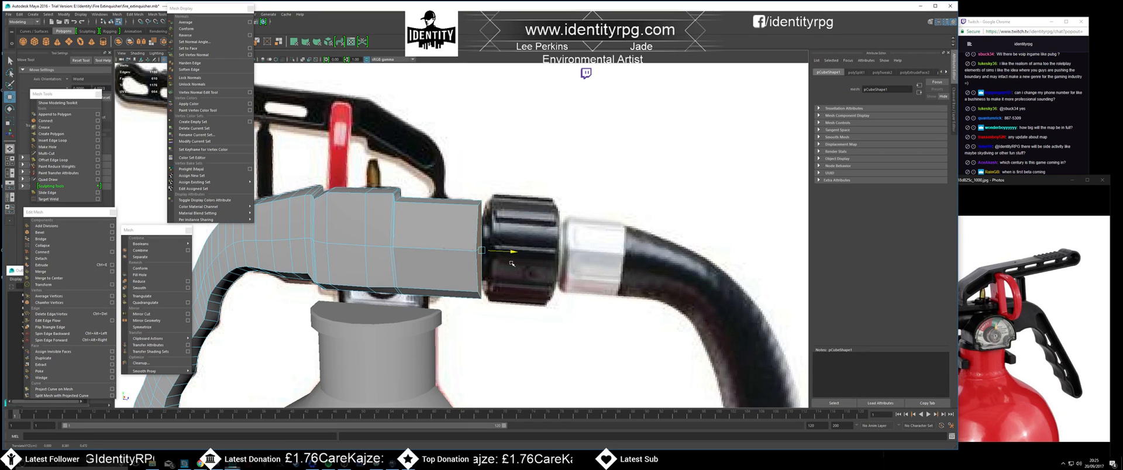
alt+drag(504, 269, 456, 261)
- Raise the underside of the extension to form a matching step beneath the mounting block
right_click(456, 261)
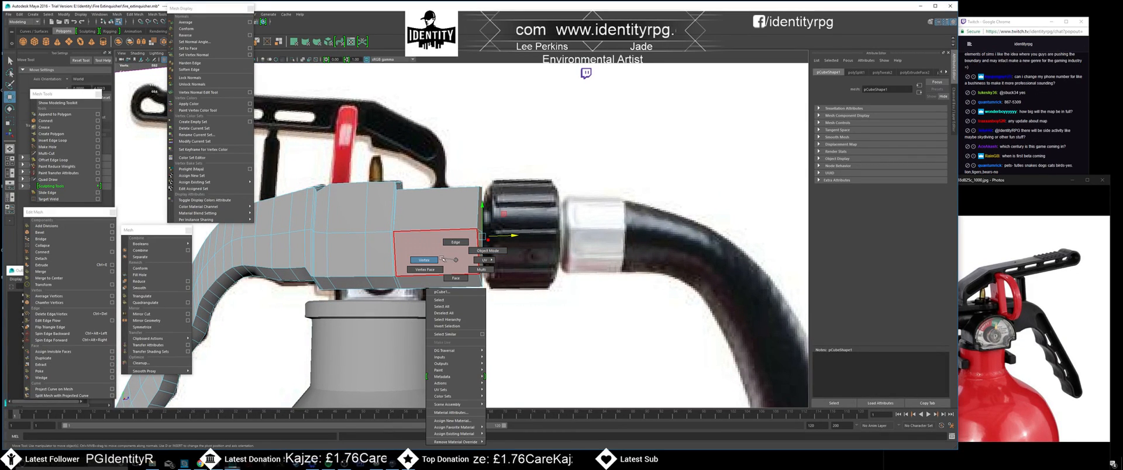
click(456, 242)
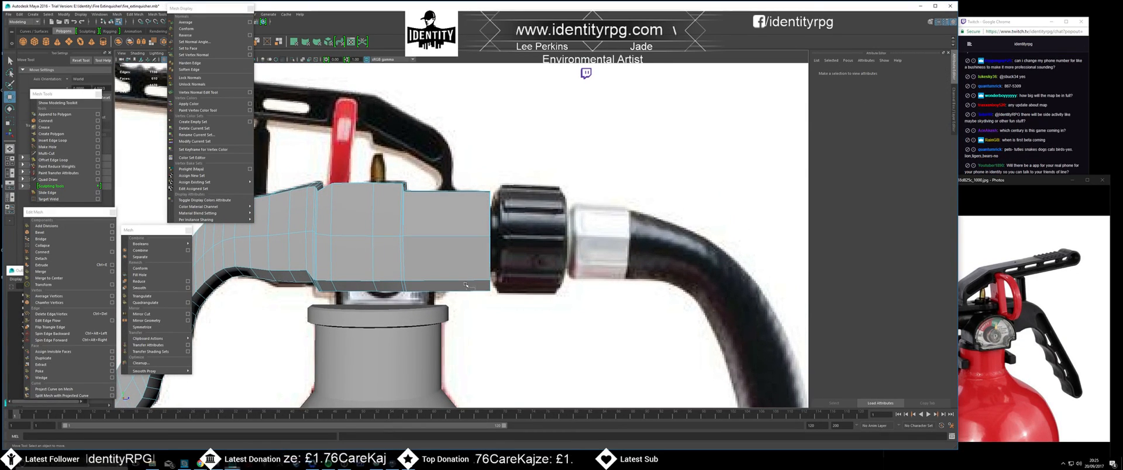
click(469, 290)
mouse_move(448, 256)
mouse_down()
mouse_move(461, 230)
mouse_move(436, 252)
mouse_move(349, 265)
mouse_move(450, 247)
mouse_move(393, 270)
mouse_move(427, 261)
mouse_up()
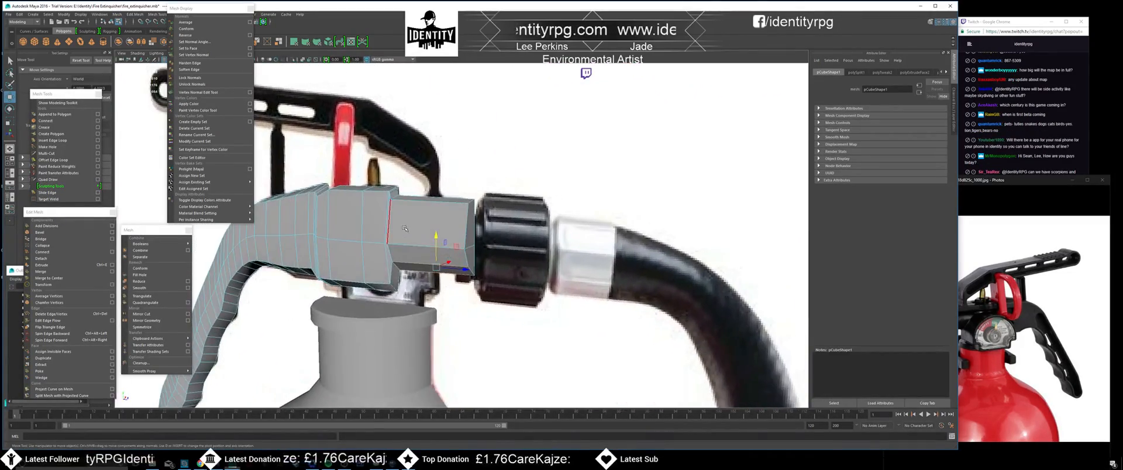
- Return to object mode and compare the whole handle with the reference photo, exposing more of the photo beside the model
right_drag(404, 260, 451, 216)
scroll(459, 239, down, 5)
alt+drag(398, 241, 464, 236)
scroll(468, 240, up, 5)
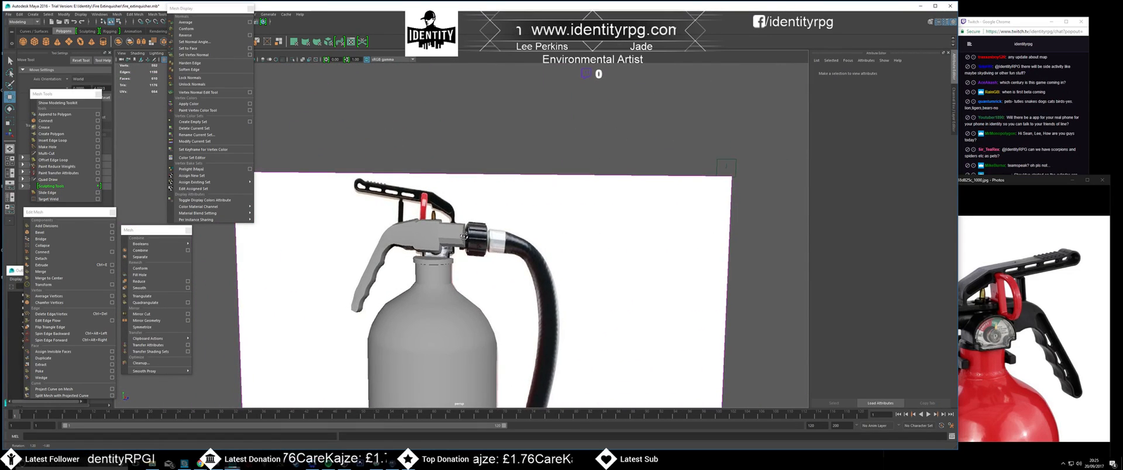
drag(960, 199, 899, 336)
alt+drag(468, 256, 537, 261)
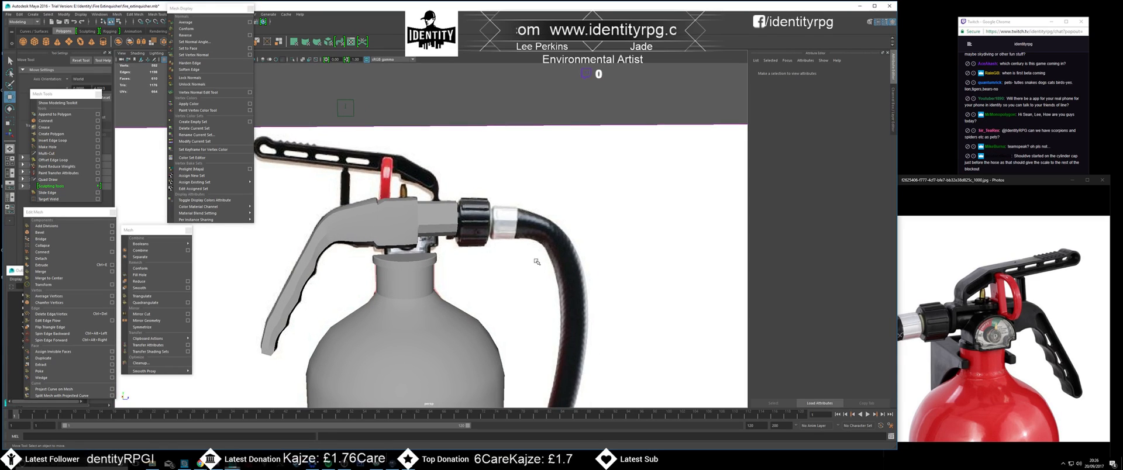
- Delete the faces of the lower handle's mounting block and its hose-side extension, keeping only the curved grip
click(410, 251)
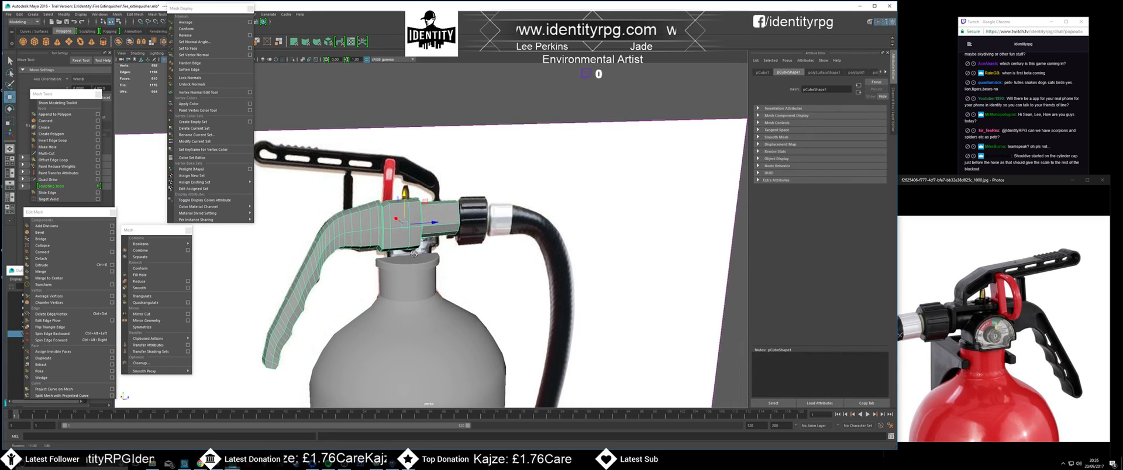
alt+drag(410, 252, 399, 252)
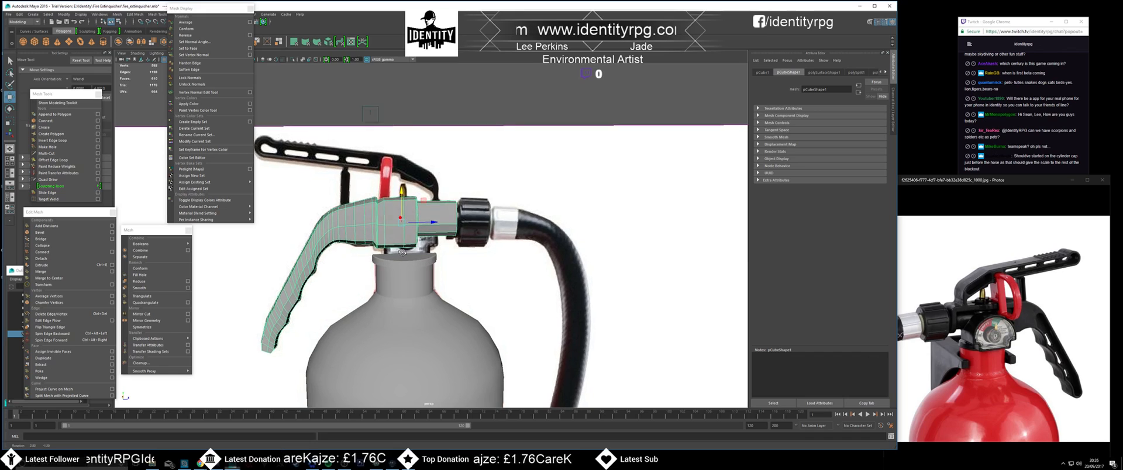
alt+drag(403, 253, 365, 253)
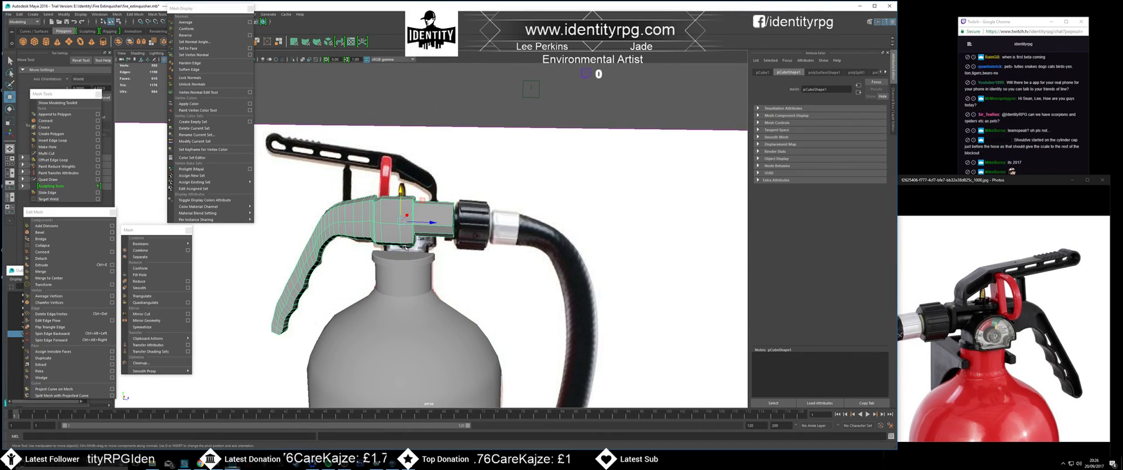
alt+drag(413, 256, 390, 246)
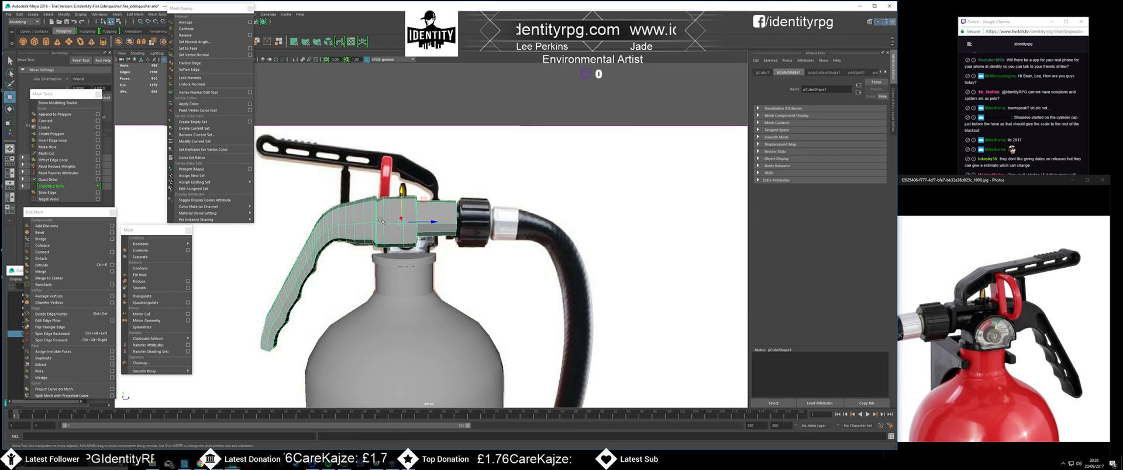
scroll(392, 221, up, 3)
right_click(426, 221)
click(427, 238)
drag(386, 180, 385, 179)
mouse_move(403, 234)
alt+mouse_down()
mouse_move(515, 263)
mouse_move(678, 246)
mouse_move(404, 247)
alt+mouse_up()
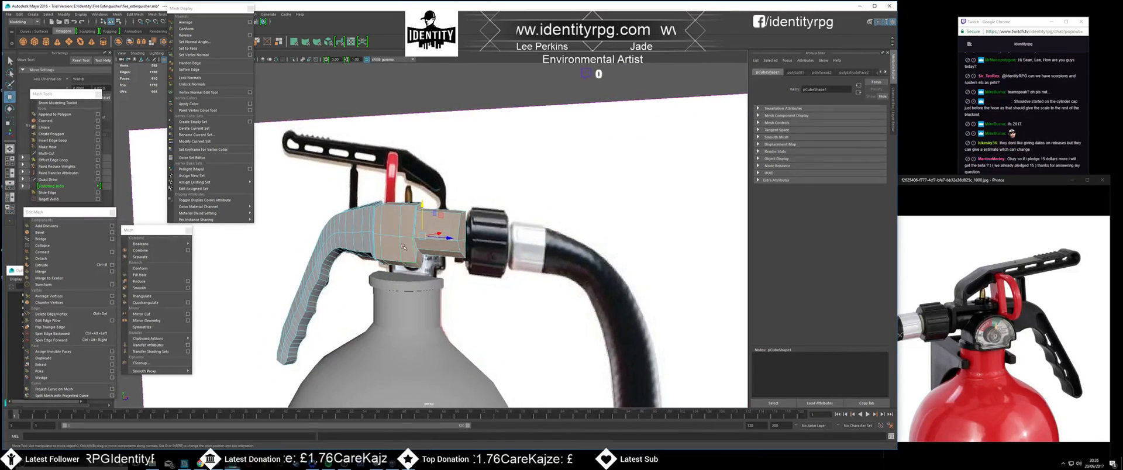
key(Delete)
- Hide the reference photo plane behind the extinguisher model
click(462, 248)
key(ctrl+h)
alt+drag(413, 272, 398, 275)
- Select the border edges of the grip's open end and close it with Fill Hole
click(351, 240)
mouse_move(374, 246)
alt+mouse_down()
mouse_move(345, 257)
mouse_move(368, 258)
alt+mouse_up()
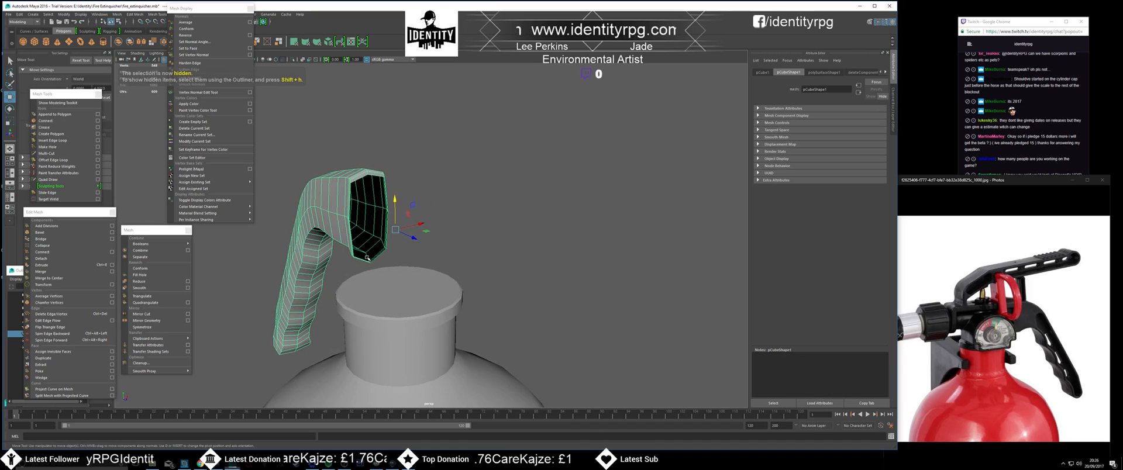
scroll(367, 258, up, 5)
right_drag(377, 189, 377, 176)
click(378, 186)
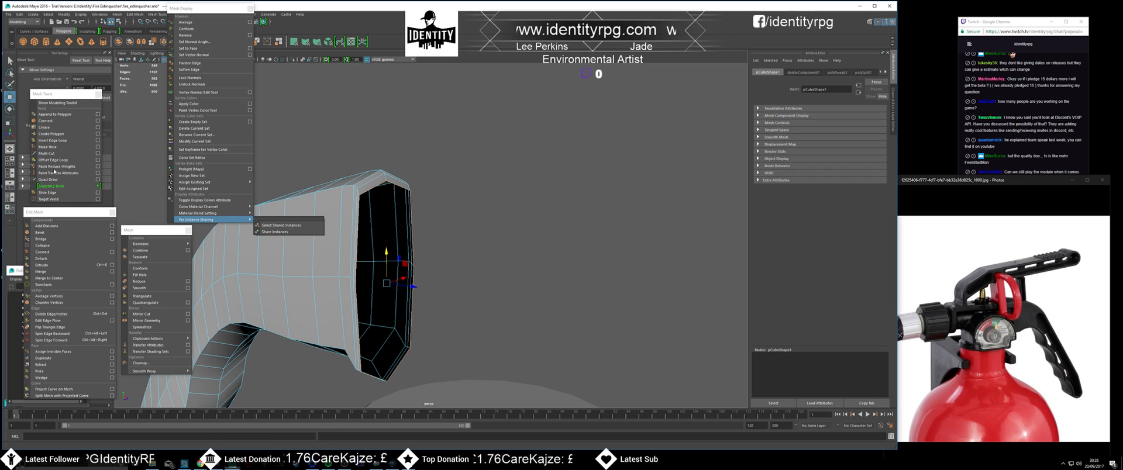
click(140, 275)
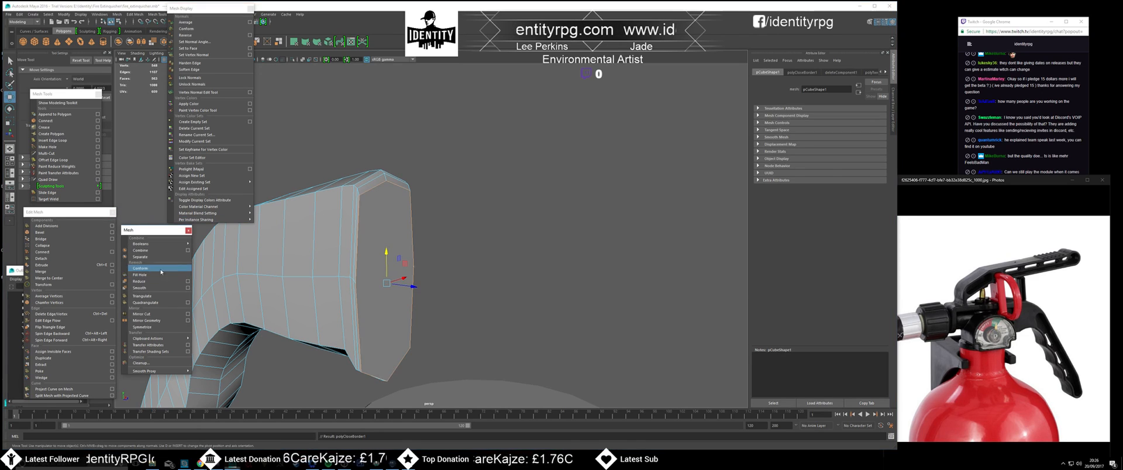
- Use Multi-Cut to connect the top and bottom corners of the grip's new end cap, and return to object mode
alt+drag(359, 262, 380, 241)
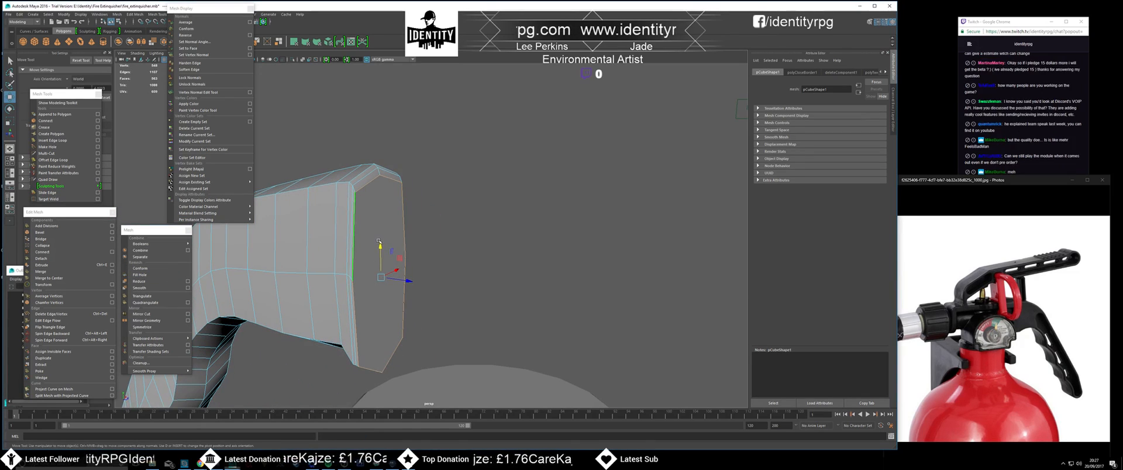
alt+middle_drag(379, 240, 381, 206)
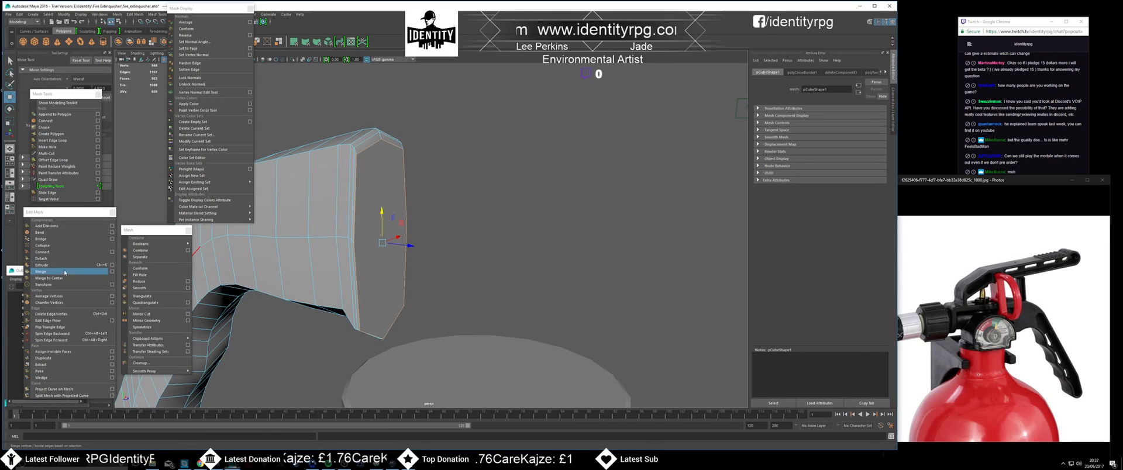
click(47, 154)
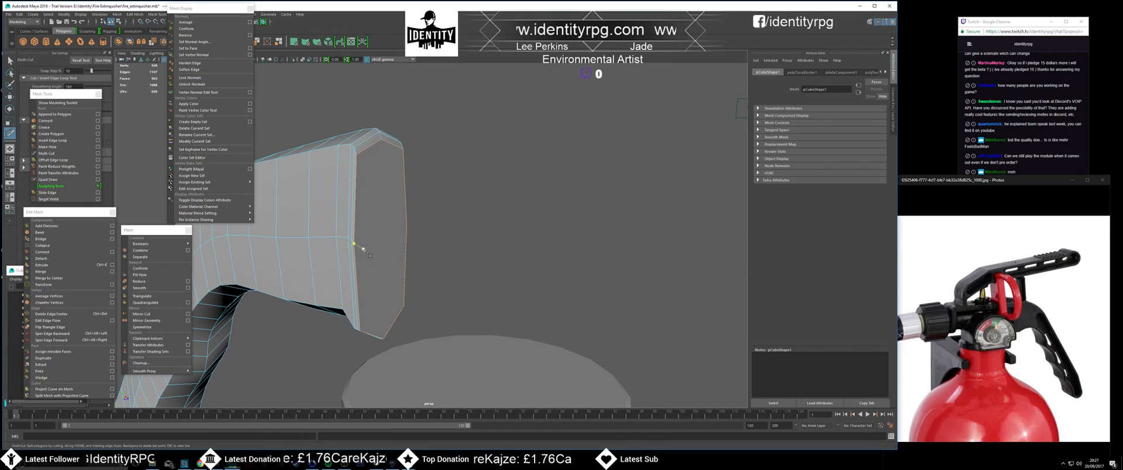
alt+drag(362, 249, 358, 235)
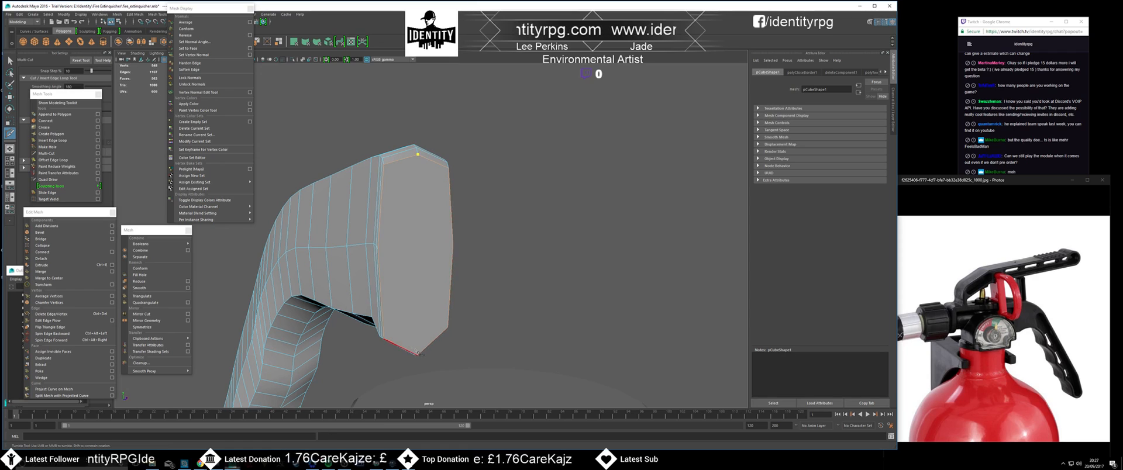
key(q)
alt+drag(429, 350, 358, 269)
key(ctrl+shift+x)
alt+drag(363, 227, 520, 260)
click(462, 261)
key(q)
right_drag(389, 237, 423, 228)
key(w)
- Create a polygon cube and raise it above the cylinder's neck beside the grip's end cap
scroll(415, 264, down, 4)
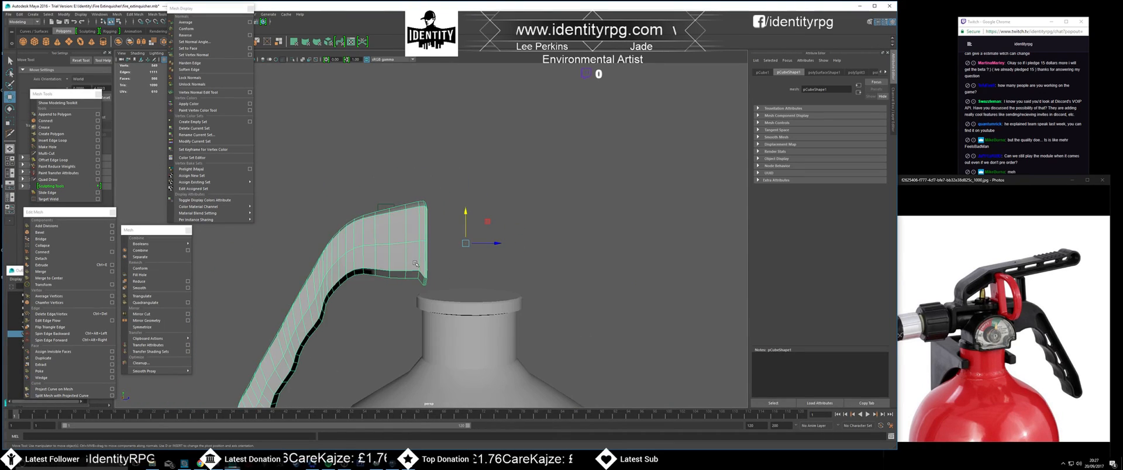
scroll(415, 264, down, 3)
alt+drag(416, 264, 315, 268)
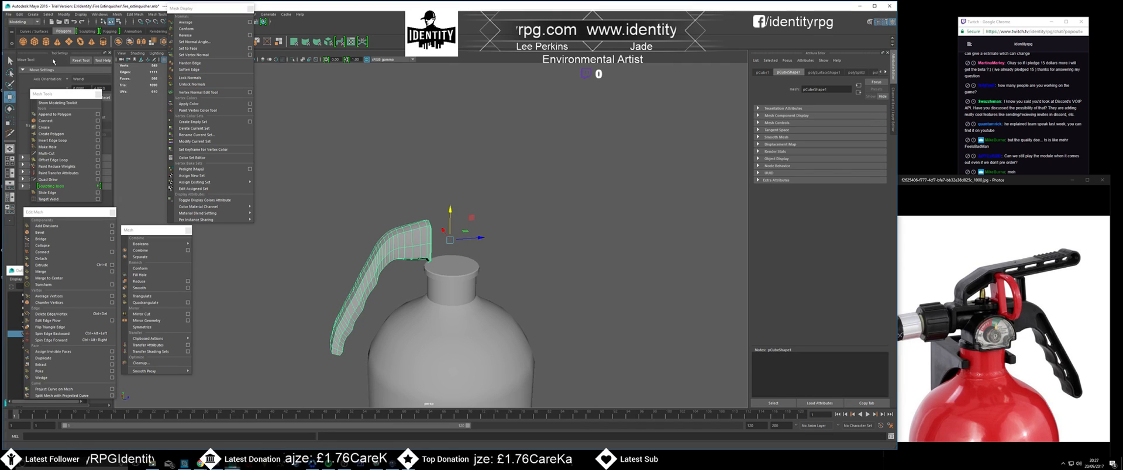
click(34, 42)
scroll(431, 257, down, 10)
drag(438, 311, 438, 226)
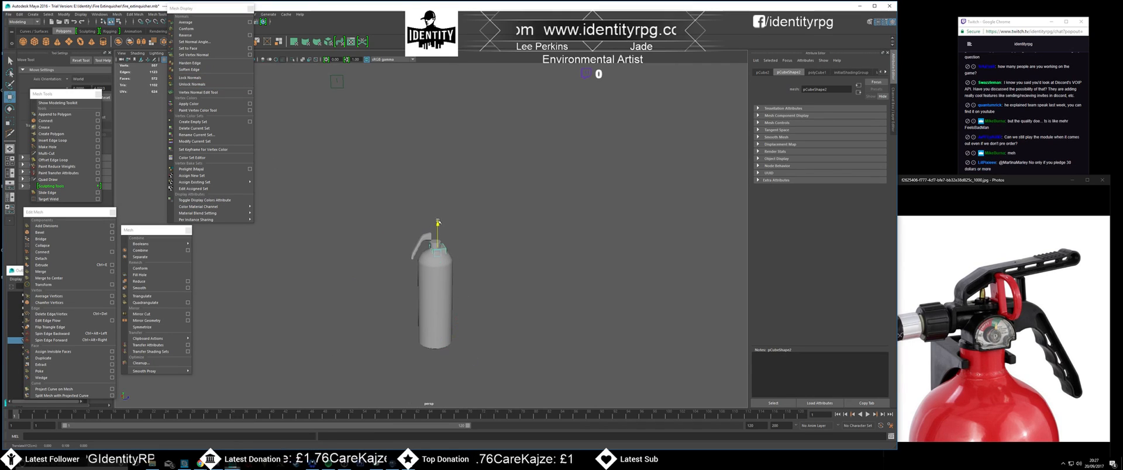
scroll(443, 219, up, 10)
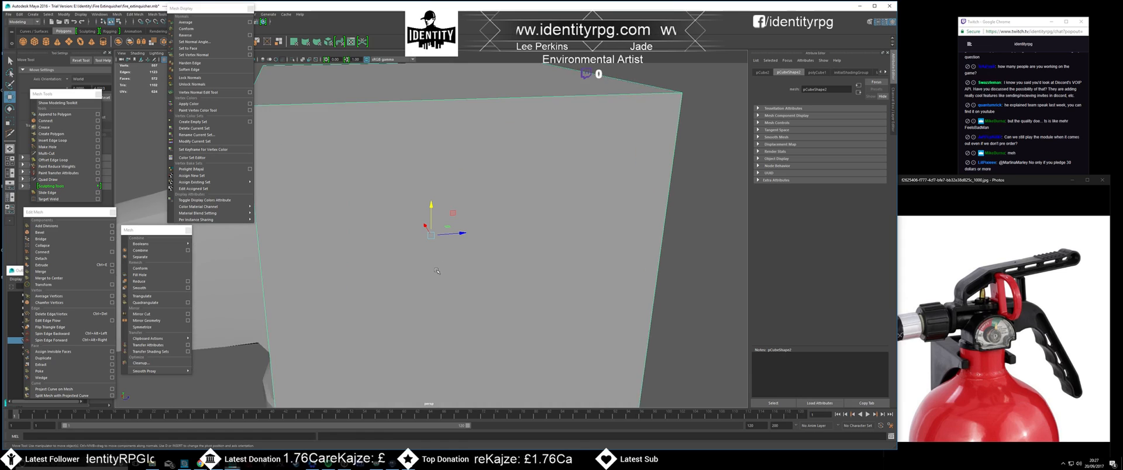
scroll(433, 268, down, 3)
scroll(442, 274, up, 3)
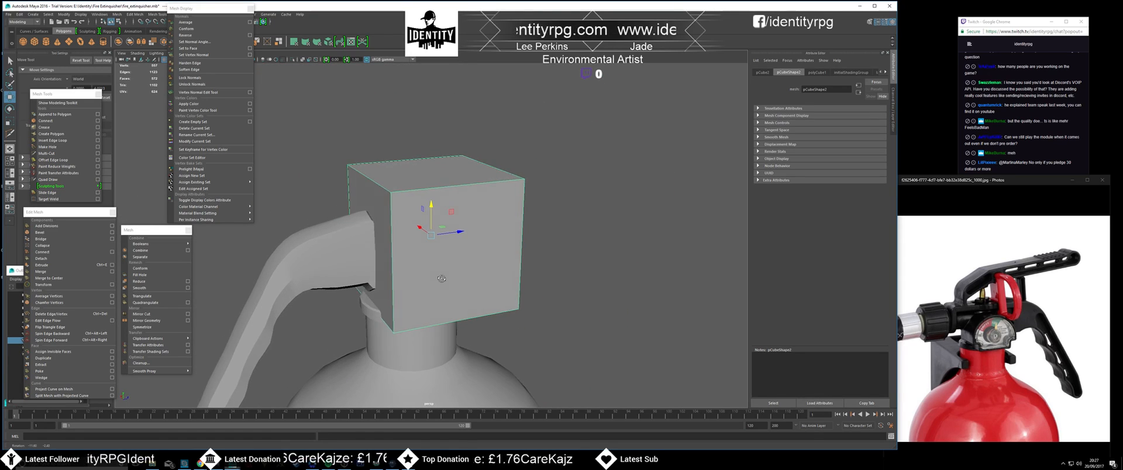
- Scale and position the cube as a thin flat slab extending from the top of the grip's end cap
key(r)
drag(432, 208, 355, 205)
key(w)
key(r)
alt+drag(484, 262, 468, 279)
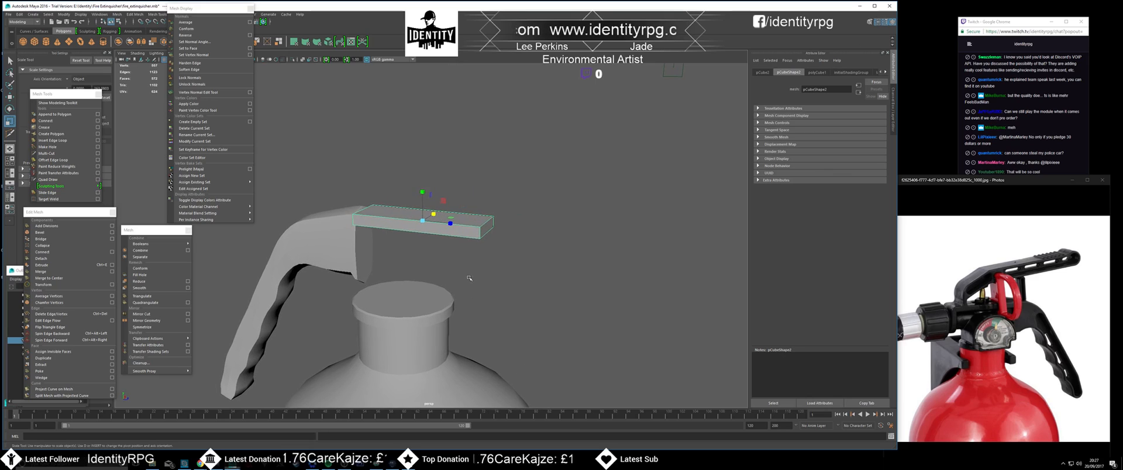
- Insert an edge loop across the slab close to its far end
right_drag(475, 234, 479, 247)
mouse_move(477, 252)
alt+mouse_down()
mouse_move(469, 267)
mouse_move(480, 269)
mouse_move(476, 244)
alt+mouse_up()
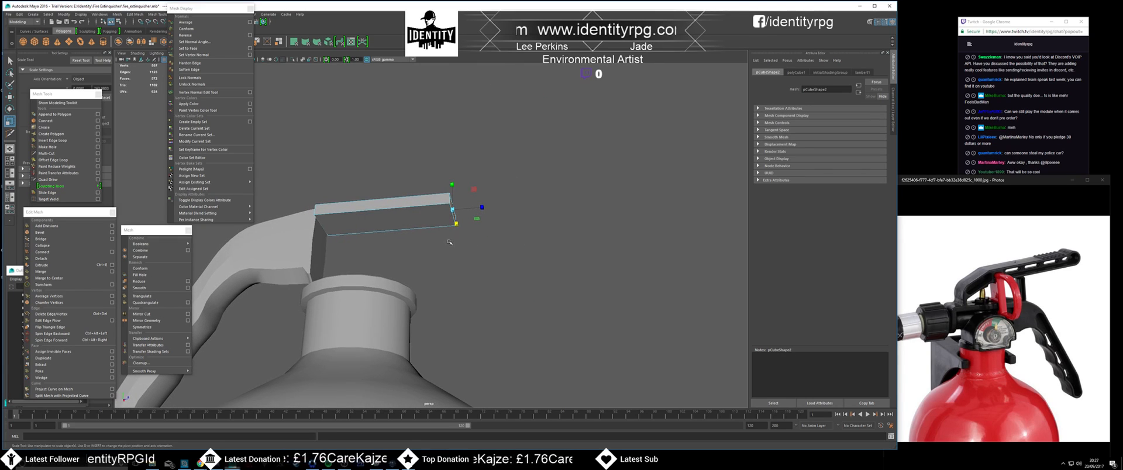
click(53, 140)
mouse_move(445, 199)
alt+mouse_down()
mouse_move(451, 224)
mouse_move(443, 208)
alt+mouse_up()
click(442, 228)
- Extrude the narrow underside face at the slab's far end downward to form a short leg
right_drag(442, 209, 441, 224)
key(w)
click(451, 214)
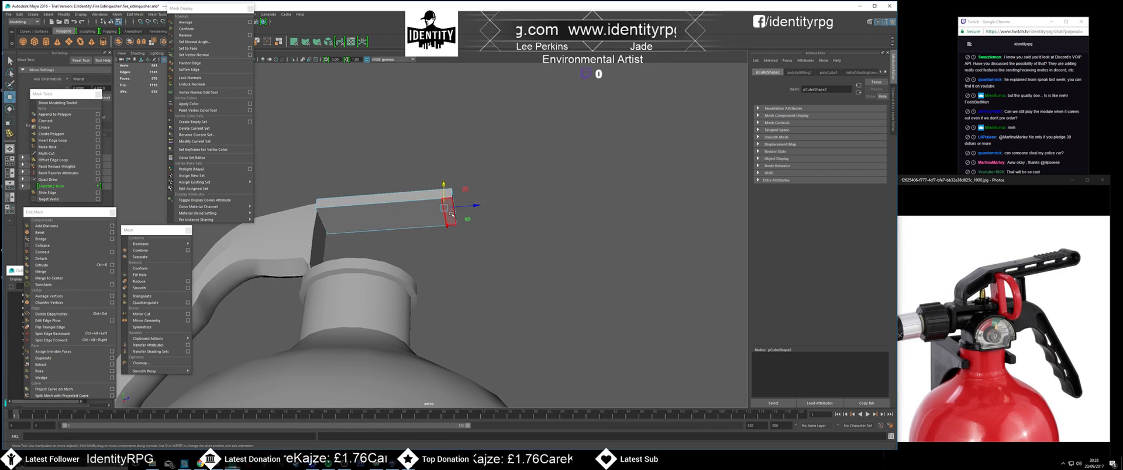
click(41, 265)
alt+drag(405, 251, 464, 263)
key(w)
drag(453, 193, 458, 206)
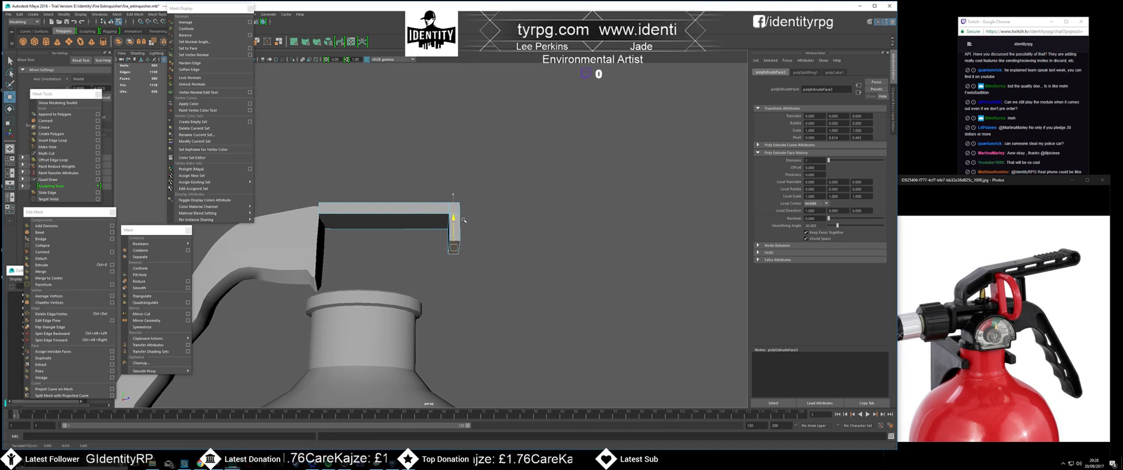
- Move the edge loop's upper vertices onto the slab's outer corners and merge them to mitre the bend above the leg
alt+drag(464, 224, 459, 232)
right_drag(451, 223, 432, 214)
click(432, 214)
alt+drag(432, 214, 456, 256)
right_drag(455, 248, 424, 248)
click(451, 253)
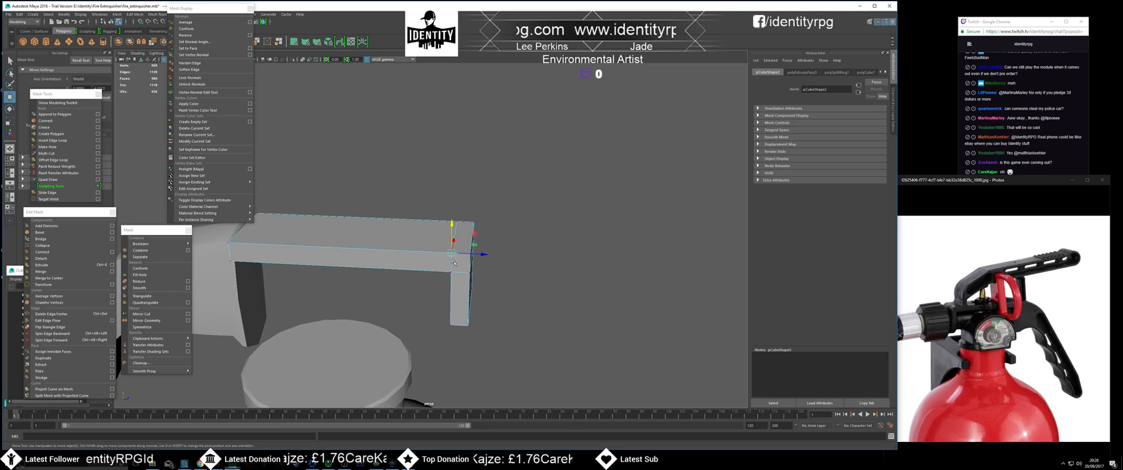
drag(452, 254, 468, 249)
click(465, 232)
click(451, 222)
drag(452, 226, 444, 246)
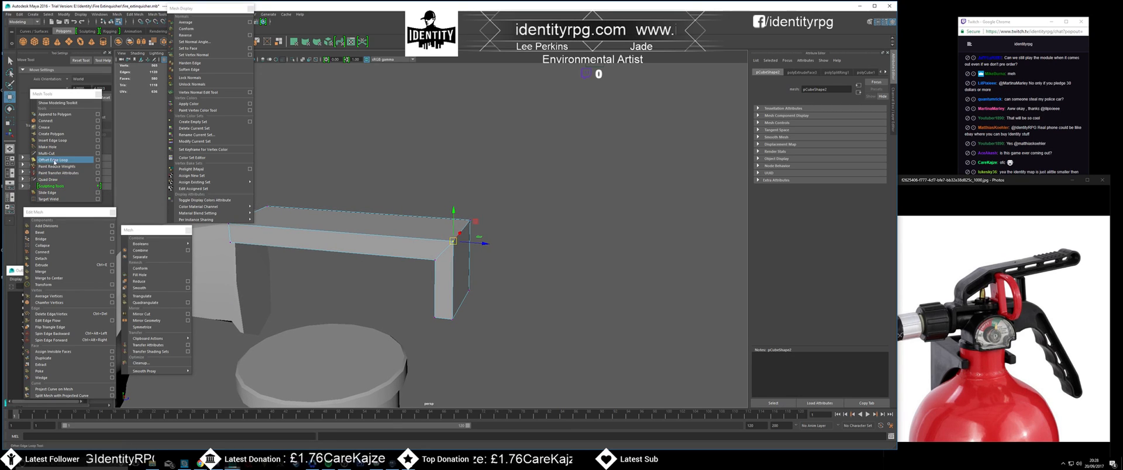
click(46, 273)
alt+drag(471, 222, 446, 255)
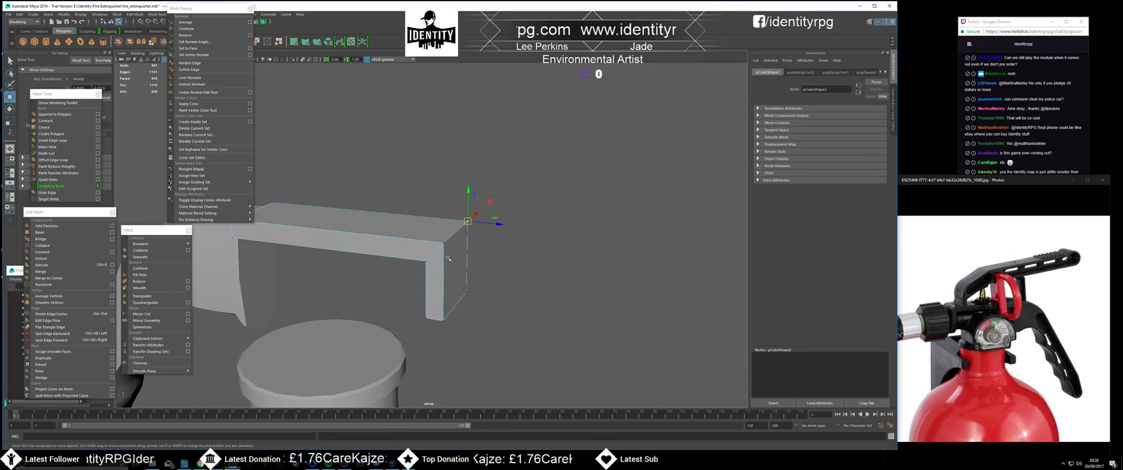
- Select the outer edges of the L-shaped bracket along its slab and leg, on both sides
alt+middle_drag(442, 261, 486, 254)
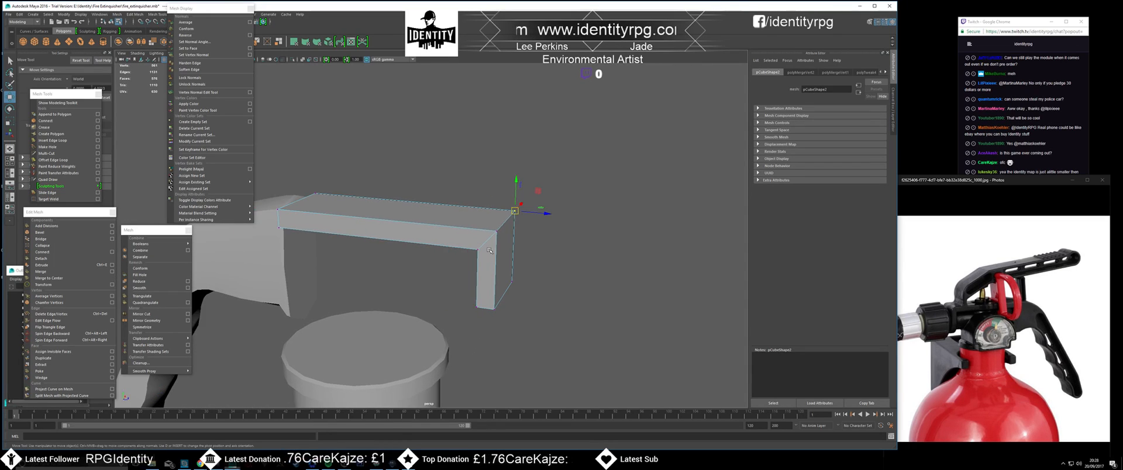
alt+drag(485, 255, 459, 251)
right_drag(400, 237, 402, 230)
click(401, 230)
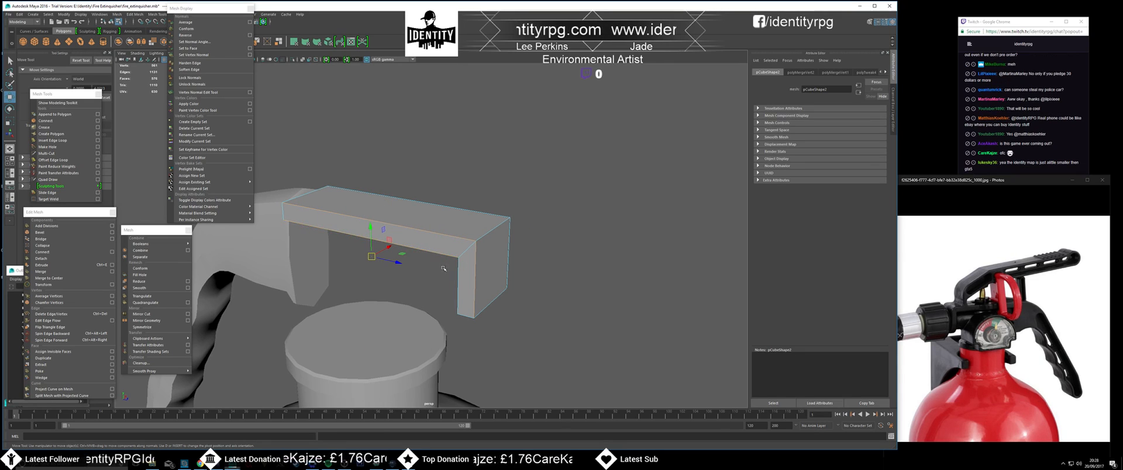
shift+click(470, 219)
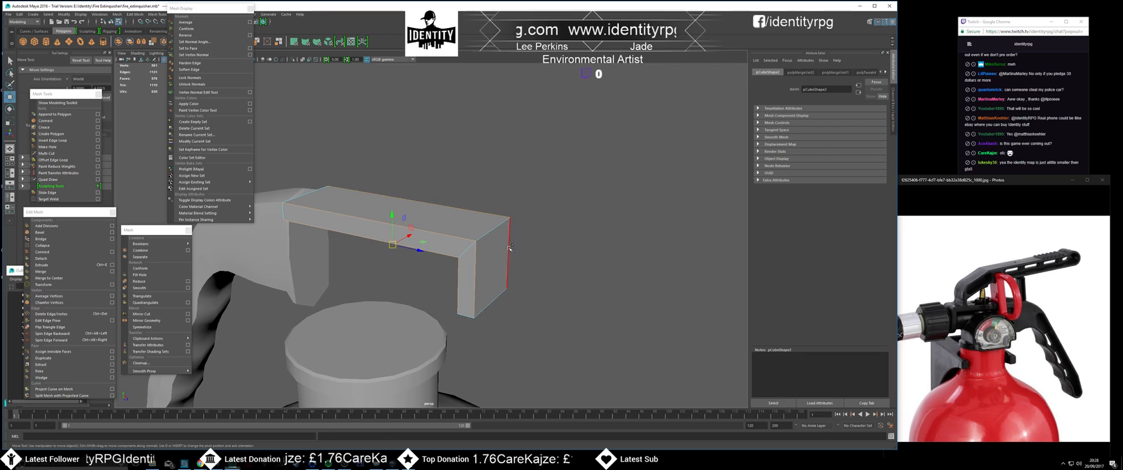
alt+drag(524, 297, 470, 268)
alt+drag(463, 258, 426, 270)
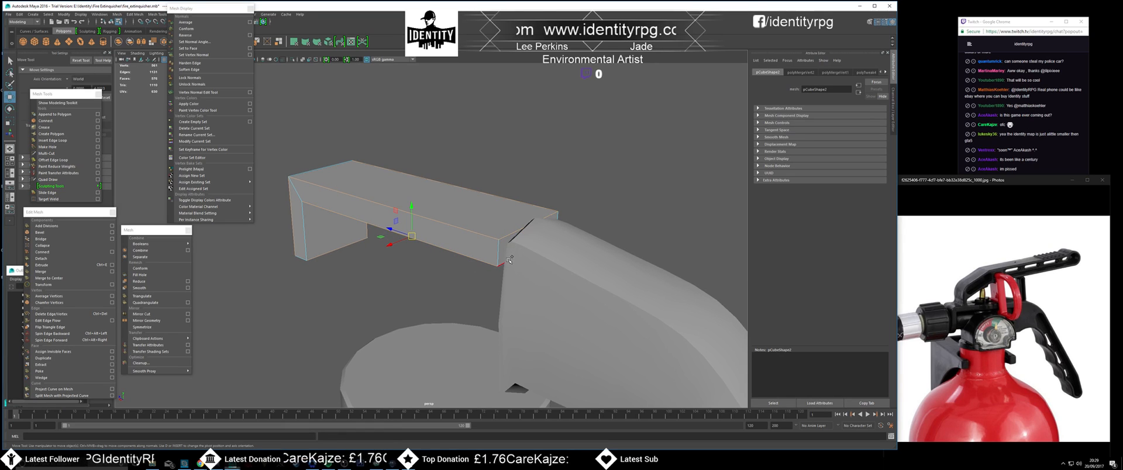
alt+drag(499, 290, 411, 256)
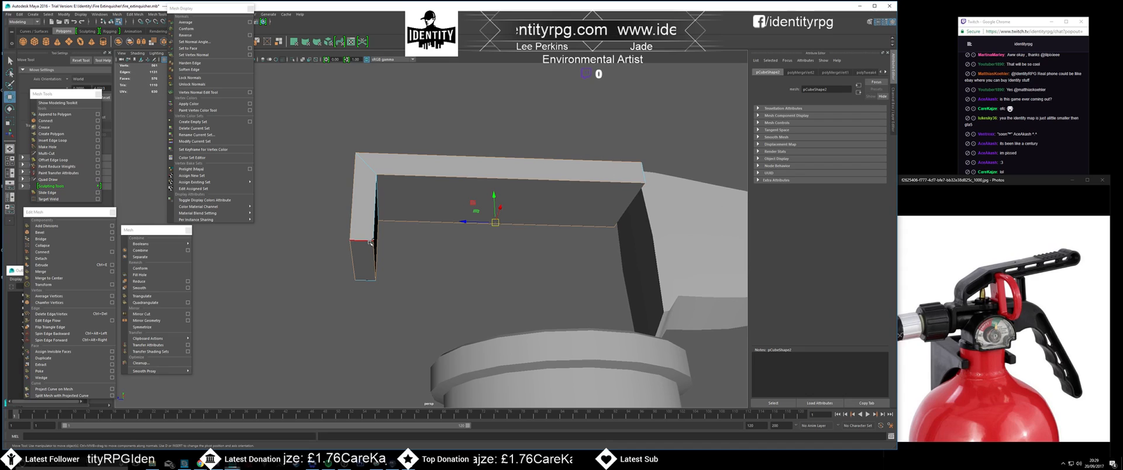
alt+drag(539, 240, 437, 274)
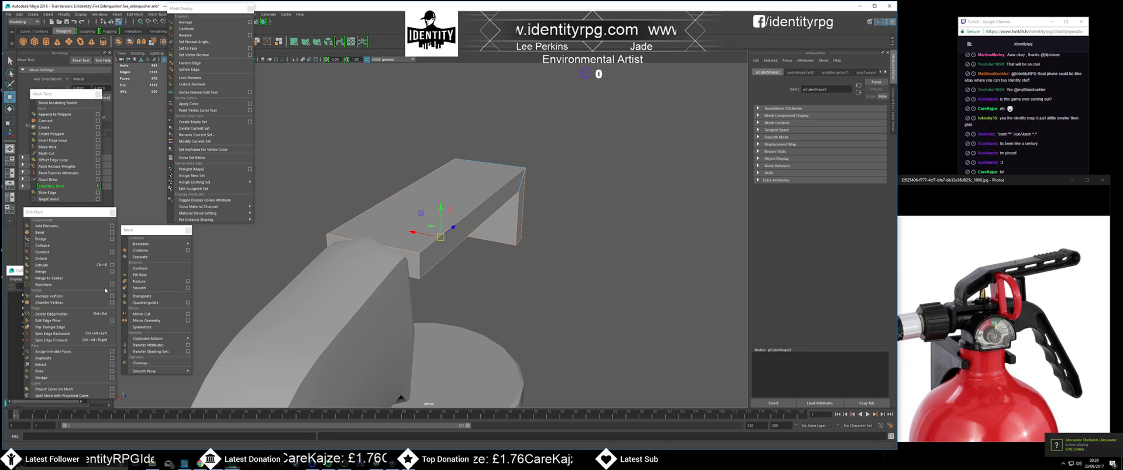
- Open the bevel options and try a narrow two-segment bevel on the bracket's selected edges
click(112, 232)
alt+right_drag(439, 263, 509, 319)
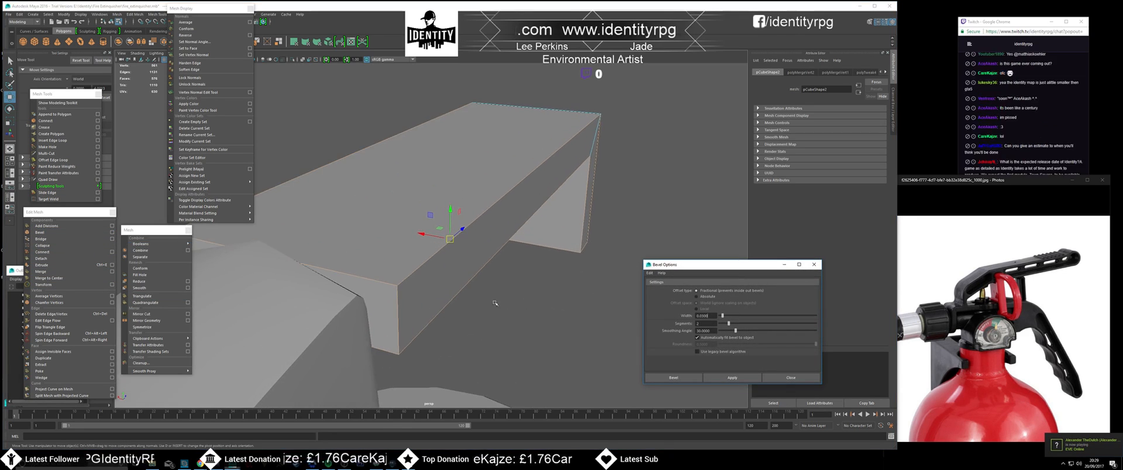
alt+drag(509, 319, 487, 297)
click(729, 378)
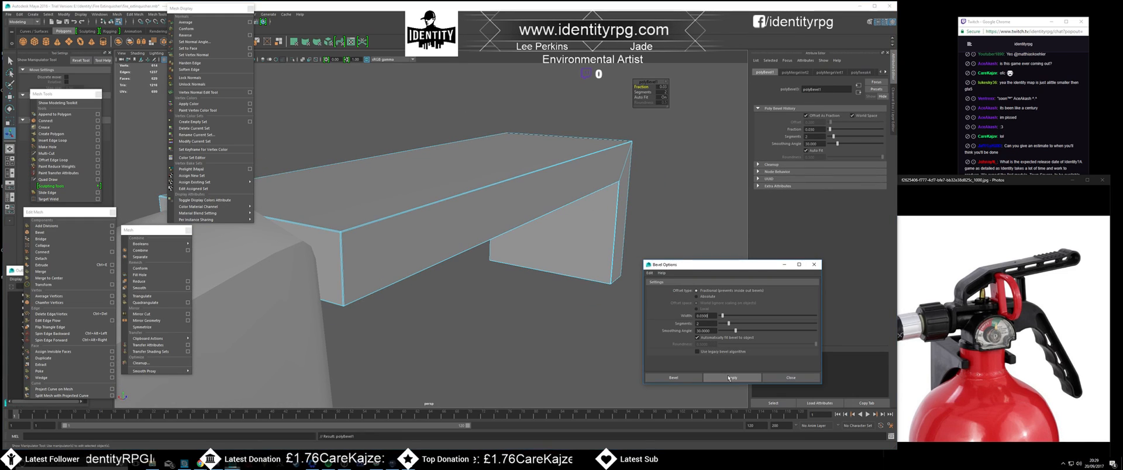
key(ctrl+z)
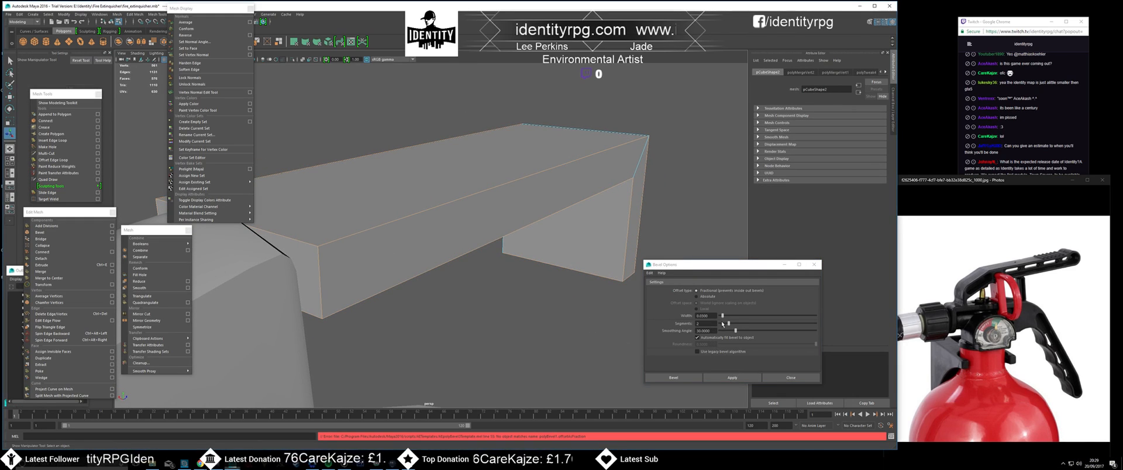
- Increase the bevel width to about 0.41 and try the two-segment bevel on the bracket's edges
drag(723, 317, 756, 317)
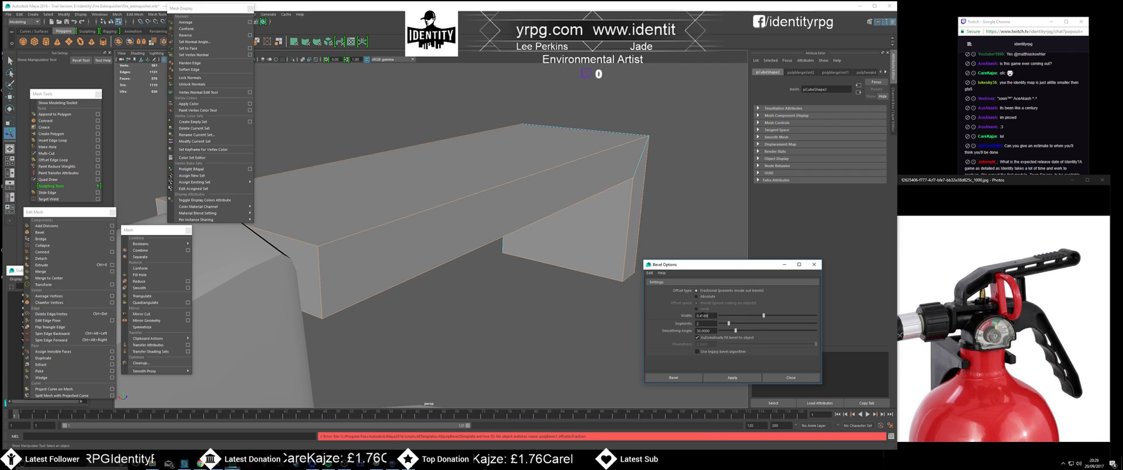
click(731, 378)
alt+drag(620, 328, 591, 327)
key(ctrl+z)
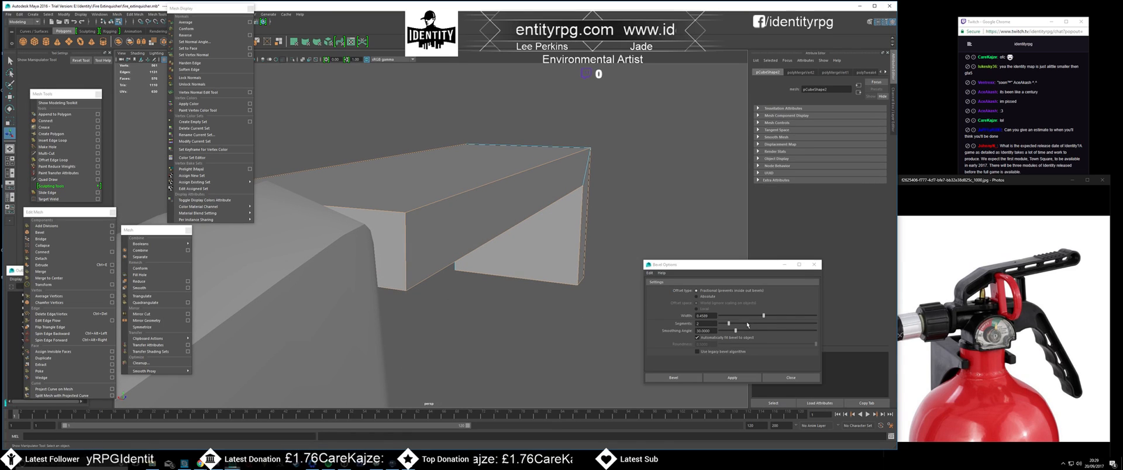
- Set the bevel width to about 0.33, try the two-segment bevel on the bracket's selected edges, and undo it
click(753, 316)
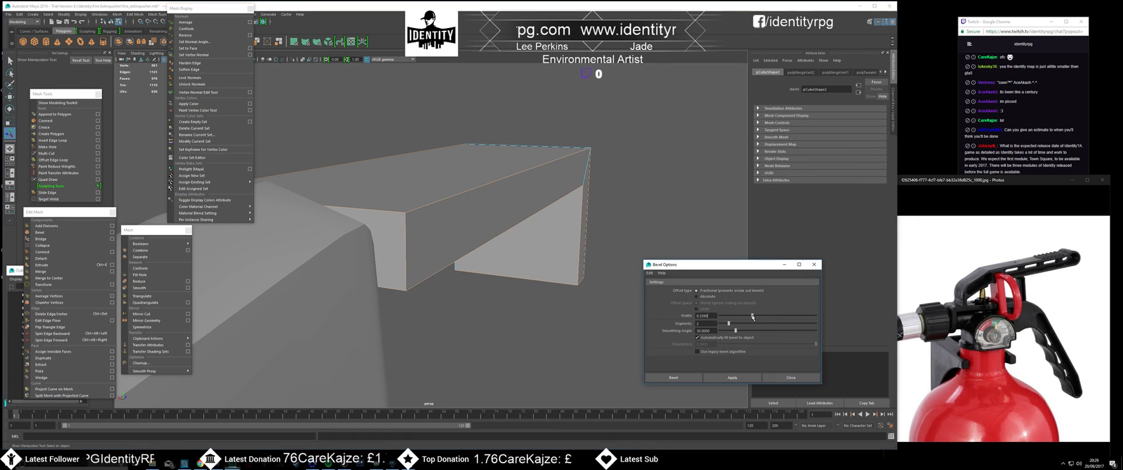
alt+drag(506, 308, 516, 310)
click(732, 378)
alt+drag(576, 325, 528, 339)
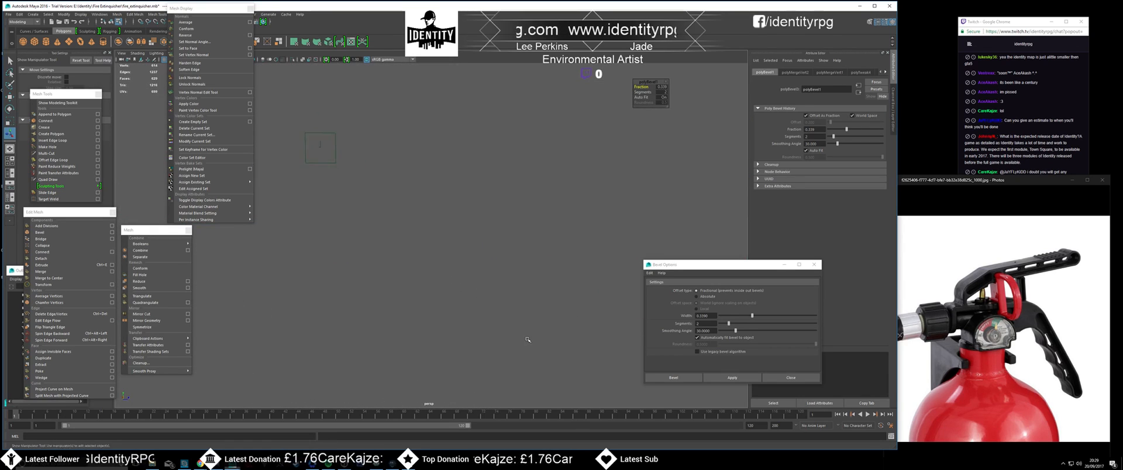
scroll(518, 331, down, 3)
key(f)
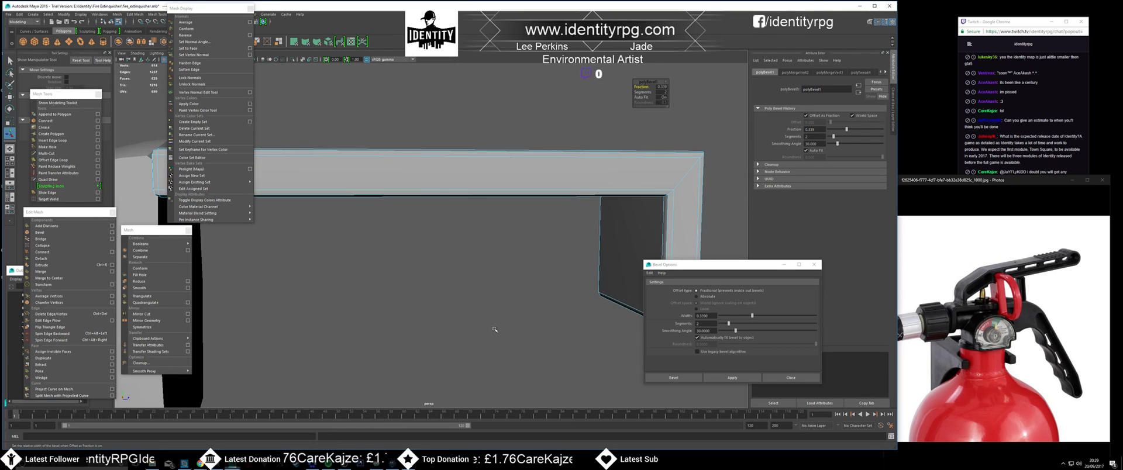
click(491, 206)
alt+drag(491, 206, 336, 279)
key(ctrl+z)
- Complete the edge selection around the underside of the bracket's bend and apply the two-segment bevel to the selected edges
alt+drag(345, 248, 471, 306)
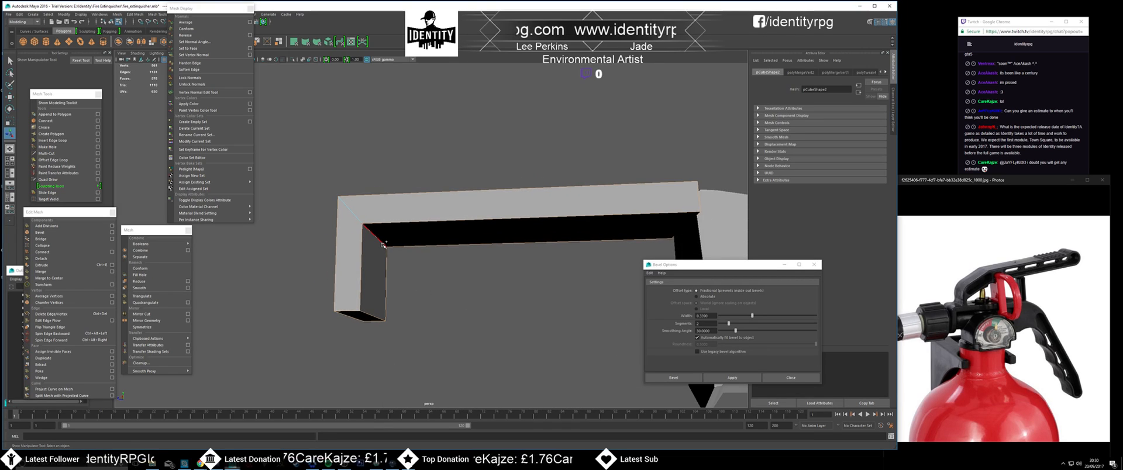
alt+drag(453, 314, 507, 272)
click(732, 377)
right_drag(507, 272, 542, 246)
scroll(511, 315, down, 3)
click(511, 315)
scroll(511, 314, up, 3)
alt+drag(511, 315, 473, 295)
click(474, 294)
alt+drag(481, 380, 438, 321)
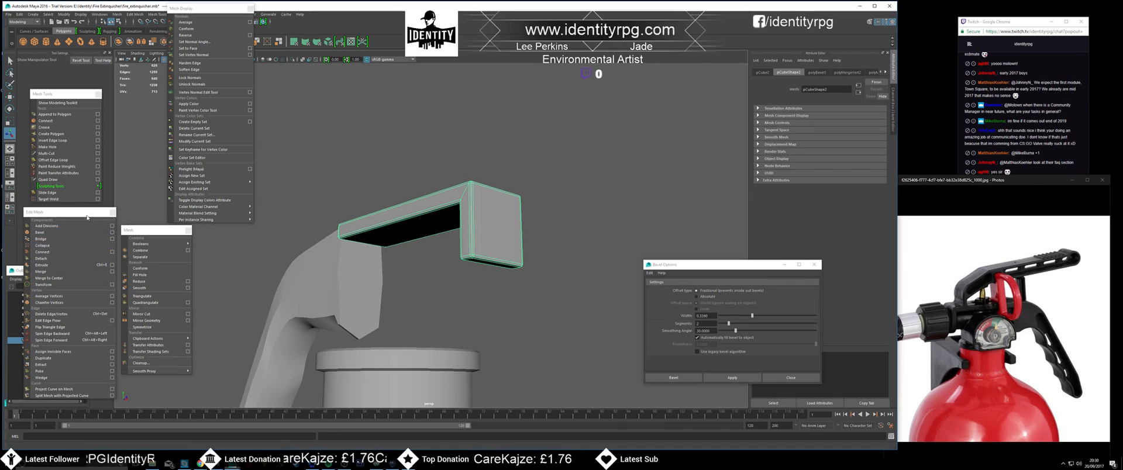
- Insert four evenly spaced edge loops running lengthwise along the bracket's slab and leg
click(94, 140)
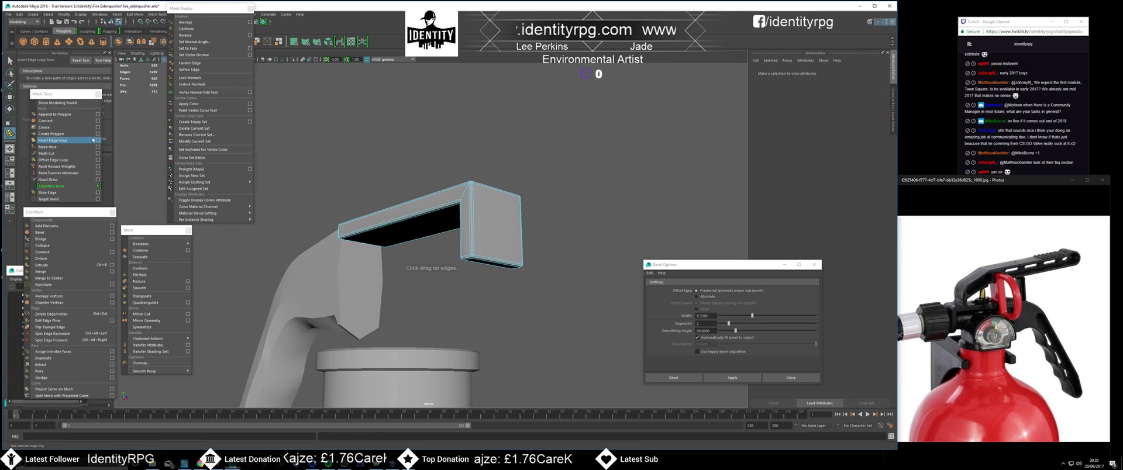
drag(76, 94, 163, 96)
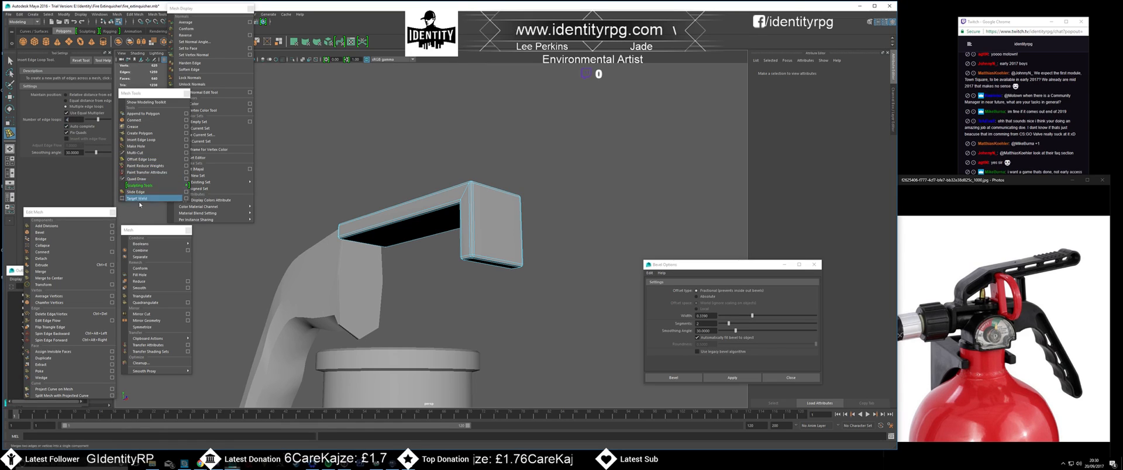
alt+drag(488, 233, 427, 234)
right_click(428, 231)
right_drag(426, 217, 399, 222)
key(w)
- Lower the middle vertices at the bottom of the bracket's leg to shape its end into a rounded profile
alt+drag(454, 246, 513, 285)
scroll(513, 275, up, 2)
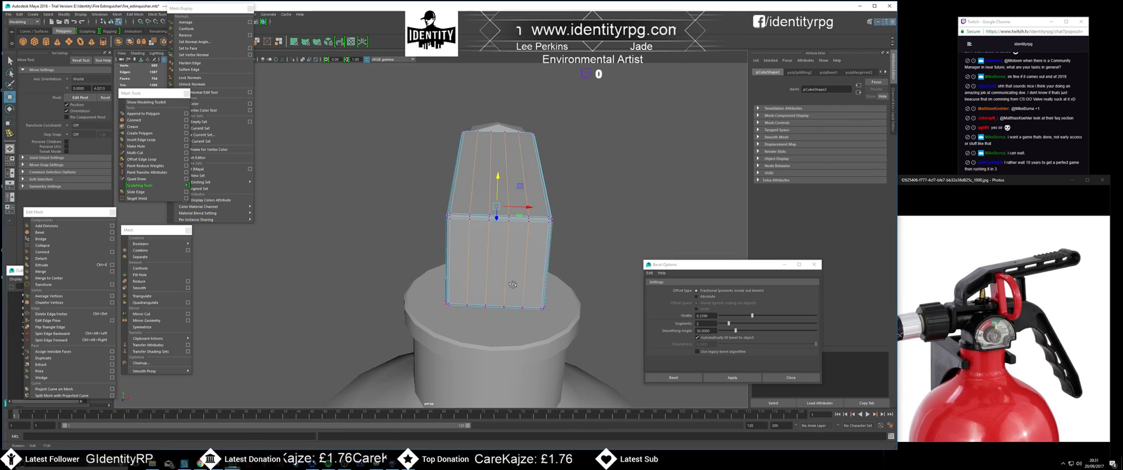
drag(532, 332, 532, 333)
alt+drag(532, 332, 522, 303)
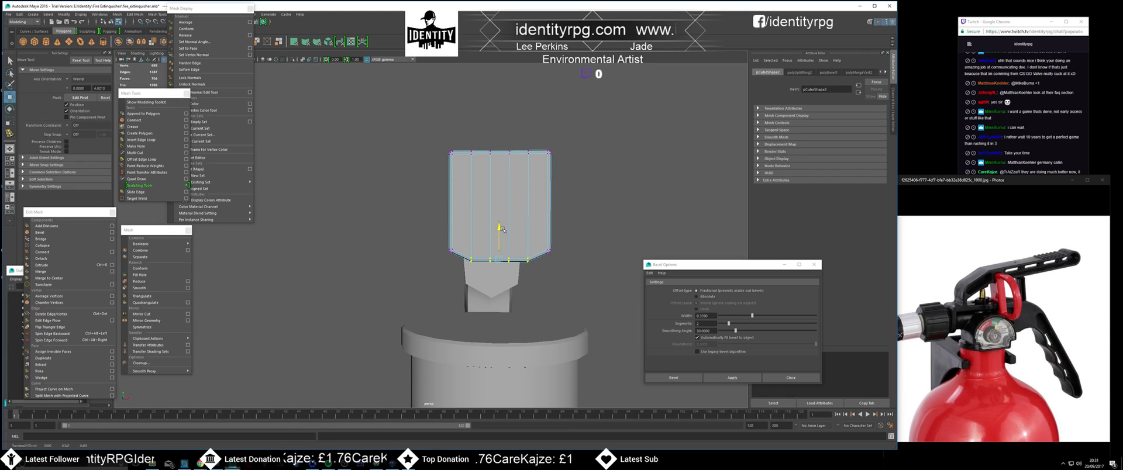
alt+middle_drag(491, 265, 482, 266)
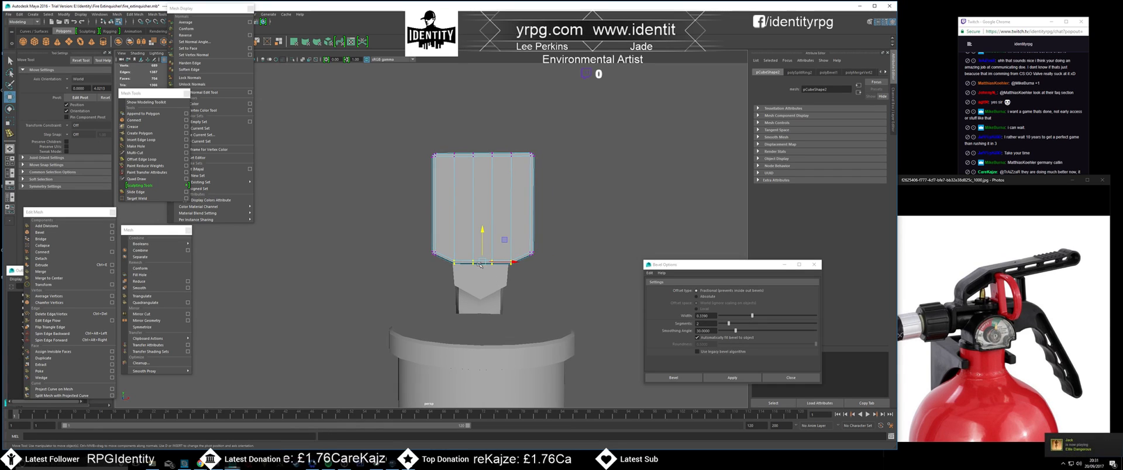
alt+drag(471, 253, 496, 270)
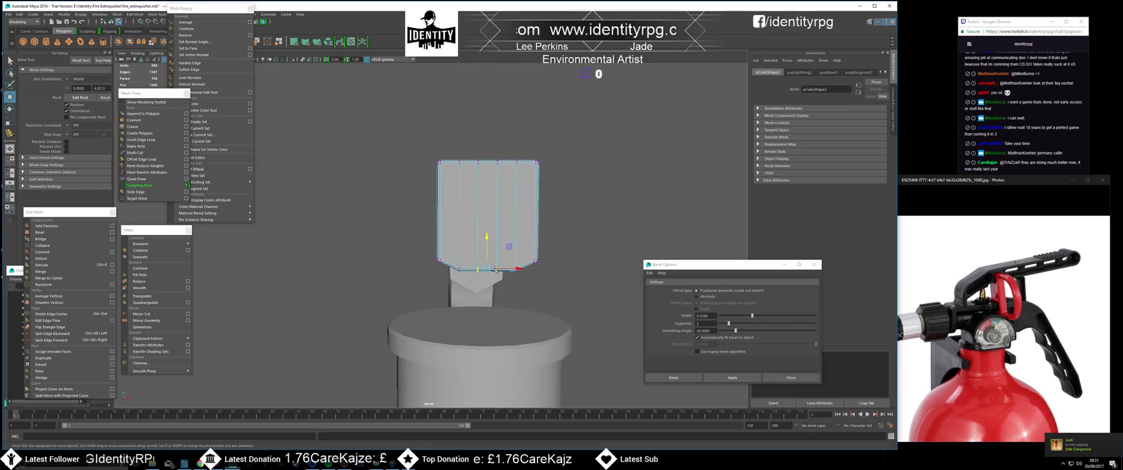
drag(488, 239, 489, 243)
right_drag(498, 224, 529, 209)
click(553, 217)
- Examine the rounded leg and the whole bracket beside the grip from several angles
alt+right_drag(553, 218, 494, 253)
alt+drag(494, 253, 529, 253)
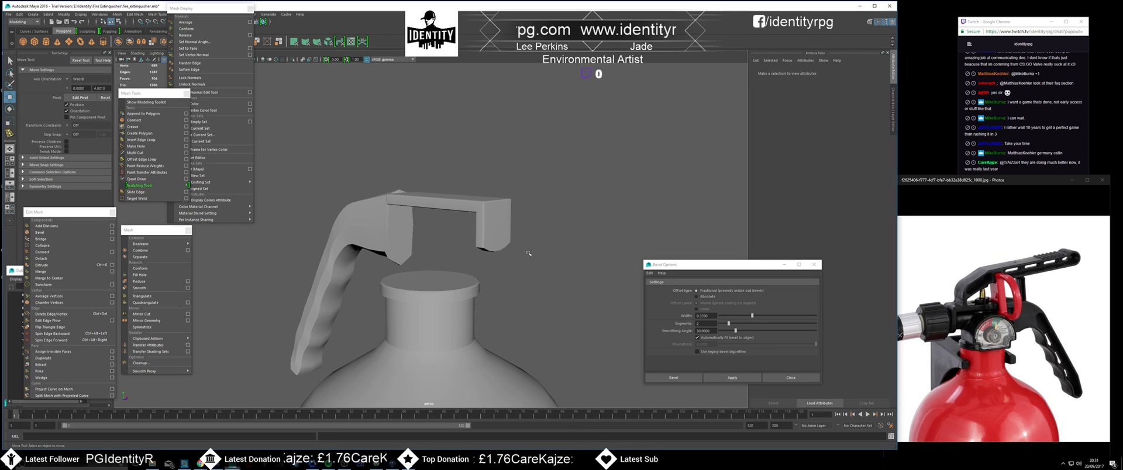
alt+drag(529, 256, 536, 253)
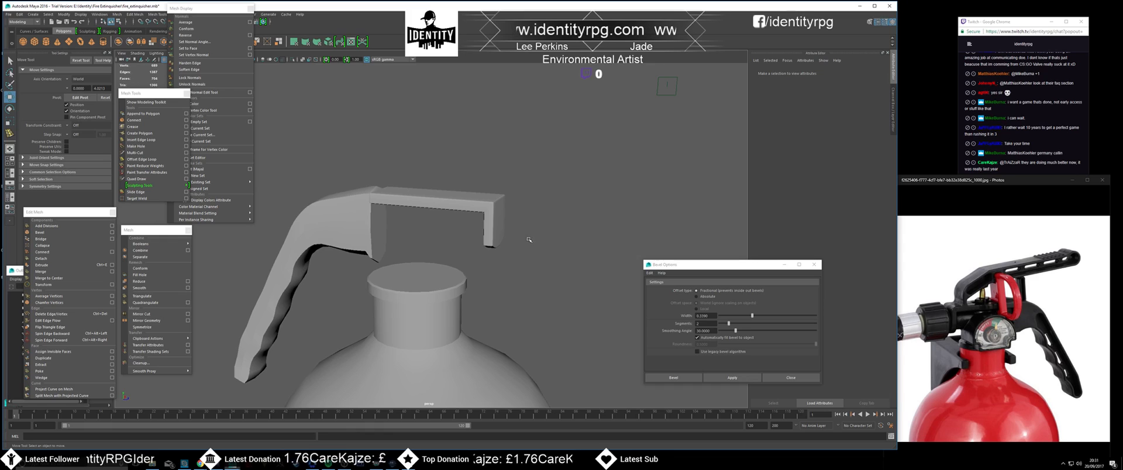
alt+drag(530, 241, 502, 251)
alt+right_drag(501, 251, 527, 249)
click(540, 212)
alt+middle_drag(541, 210, 525, 230)
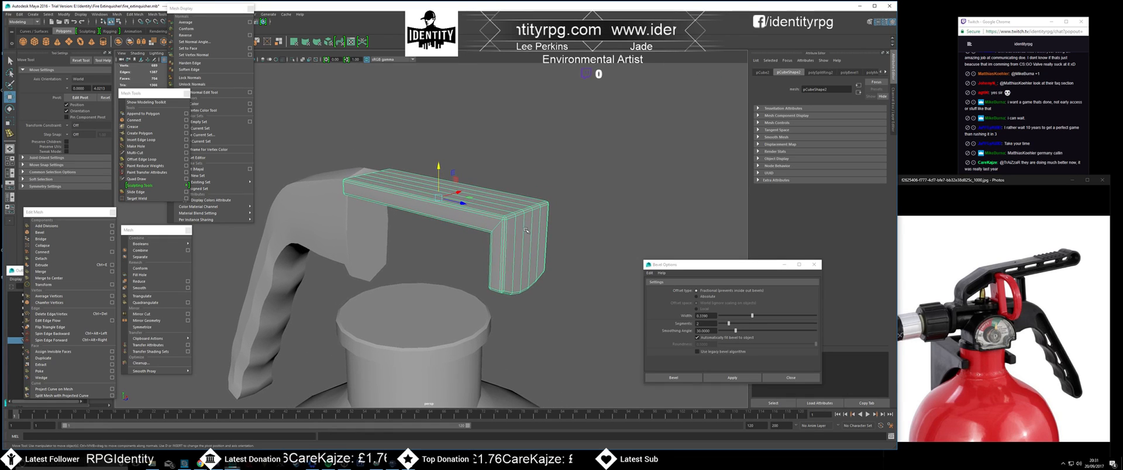
- Move the edges along the outer corner of the bracket's bend inward and down to soften the corner
alt+drag(541, 242, 488, 252)
scroll(535, 243, up, 3)
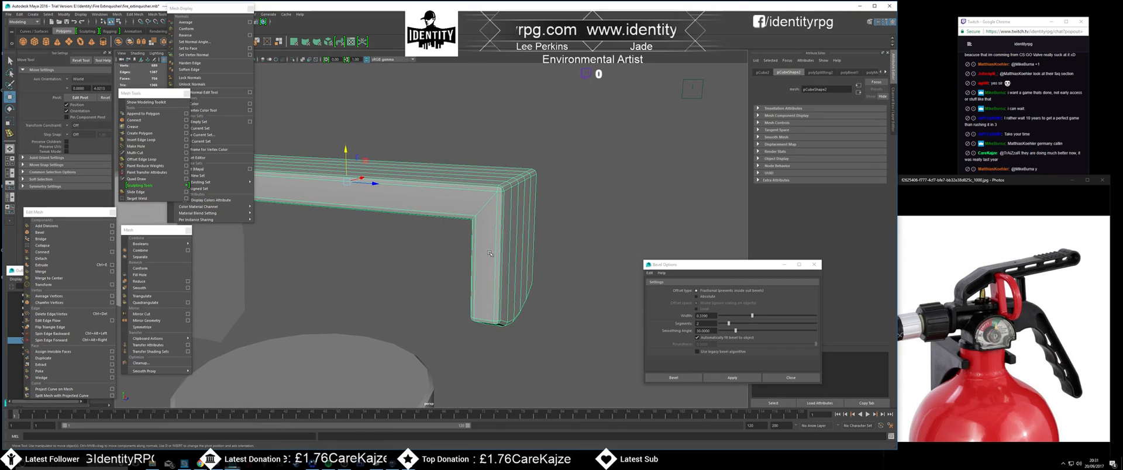
alt+drag(521, 227, 476, 260)
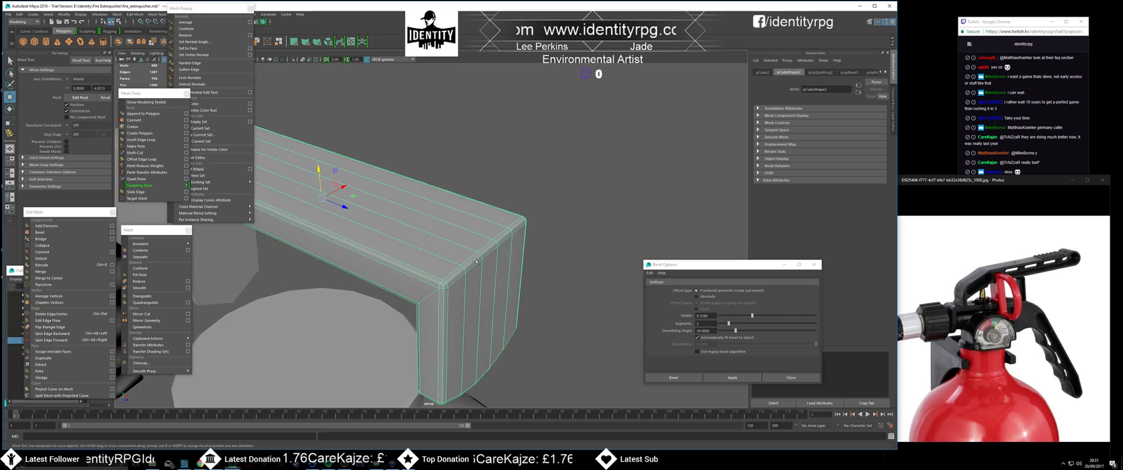
right_drag(470, 261, 445, 282)
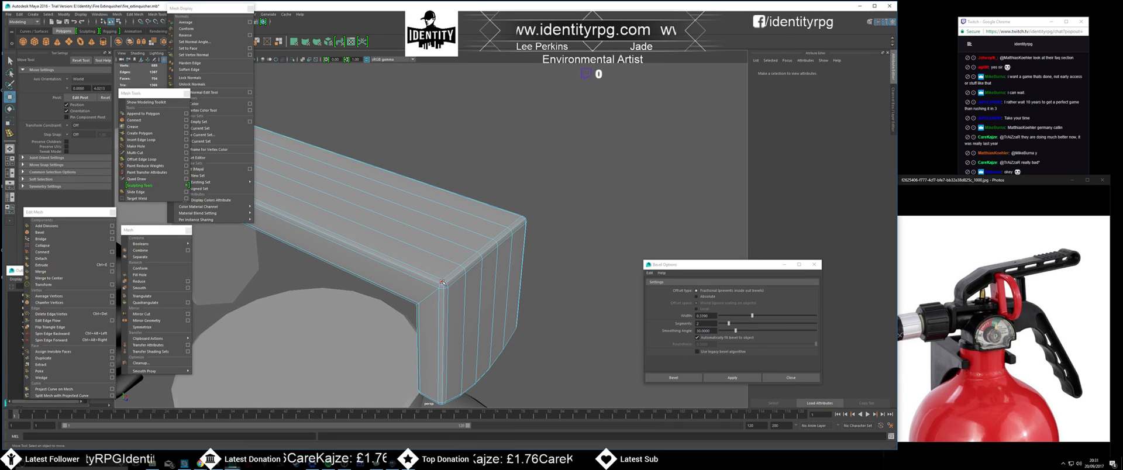
click(442, 282)
mouse_move(505, 248)
alt+mouse_down()
mouse_move(480, 273)
mouse_move(498, 253)
alt+mouse_up()
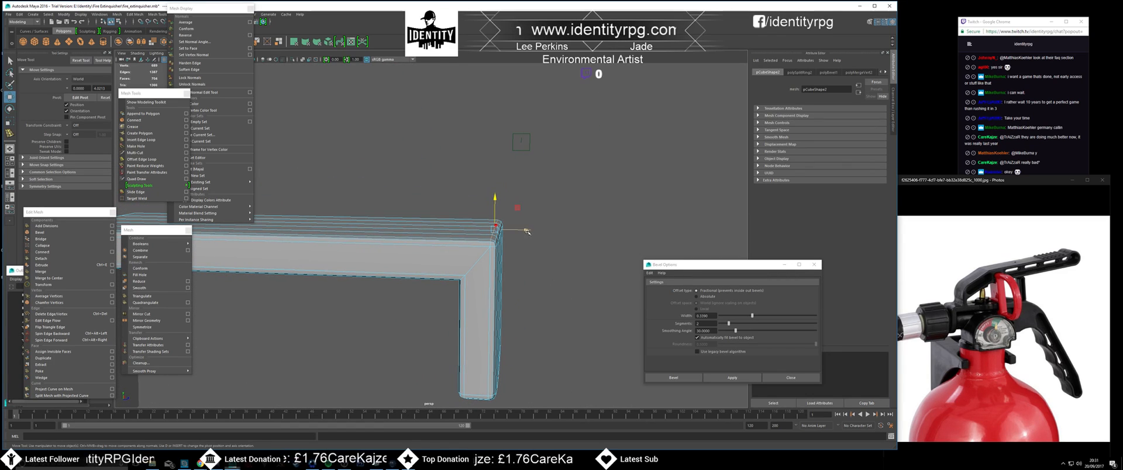
alt+drag(507, 254, 439, 281)
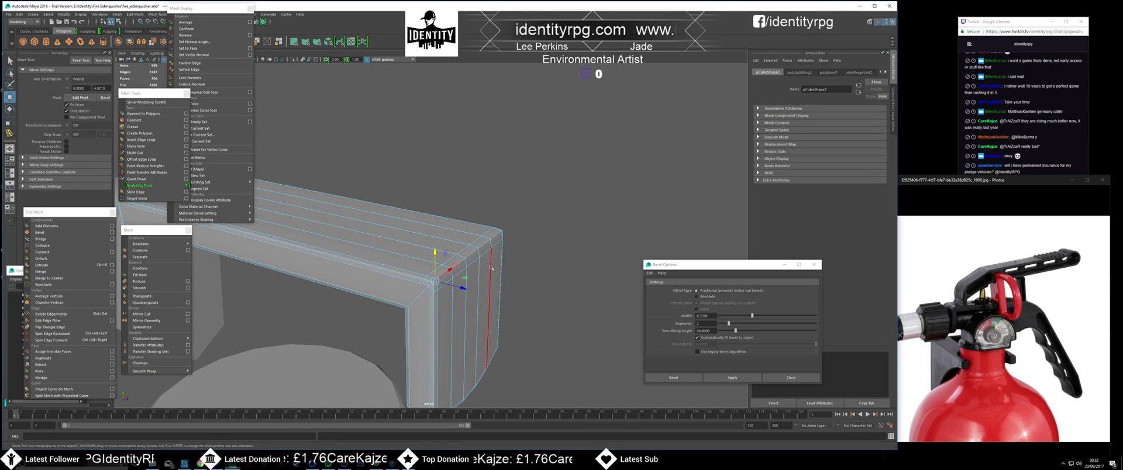
alt+drag(500, 233, 530, 240)
alt+middle_drag(530, 240, 487, 284)
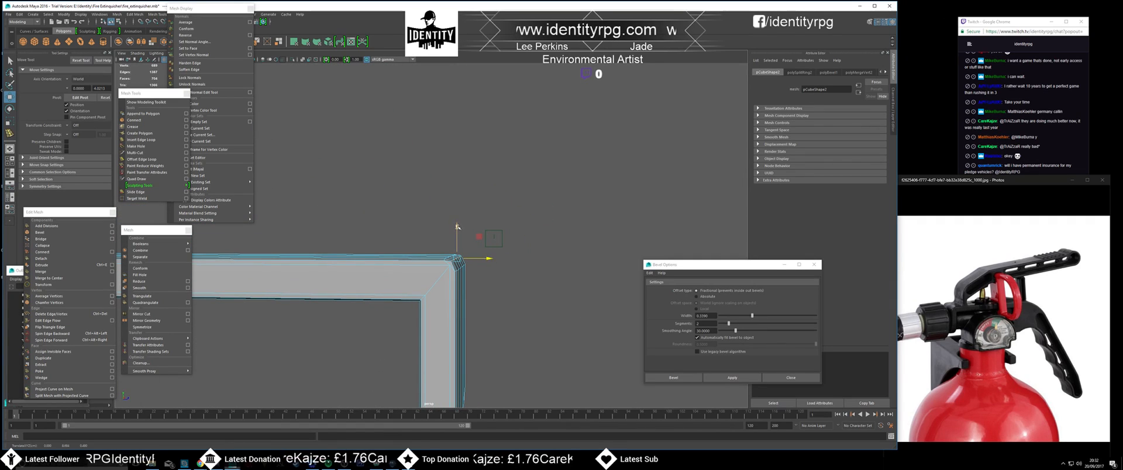
alt+drag(481, 266, 486, 265)
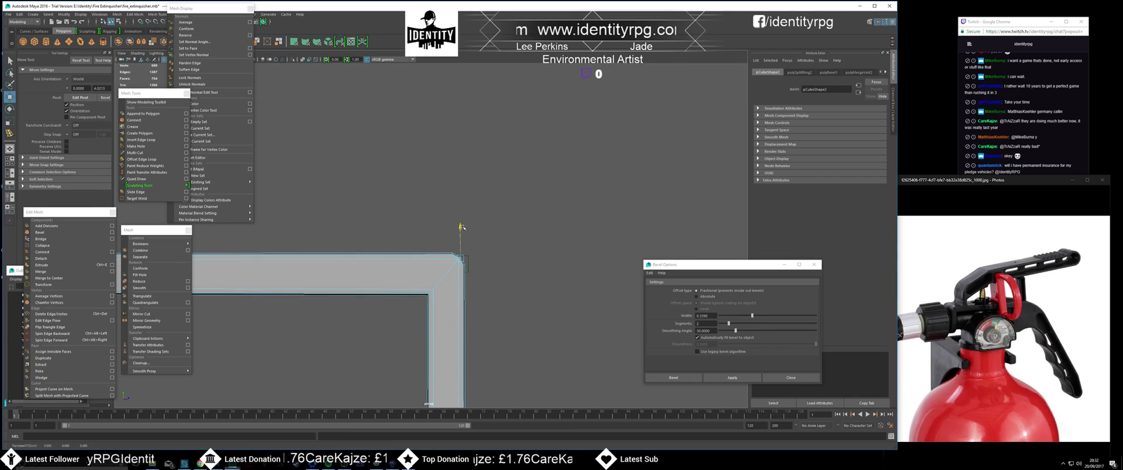
right_drag(447, 284, 486, 271)
click(502, 294)
- Compare the bracket's shape from several angles with the handle in the reference photo
scroll(503, 294, down, 4)
mouse_move(502, 296)
alt+mouse_down()
mouse_move(459, 313)
mouse_move(499, 299)
mouse_move(465, 297)
mouse_move(510, 297)
alt+mouse_up()
alt+middle_drag(510, 298, 528, 266)
alt+drag(528, 266, 547, 277)
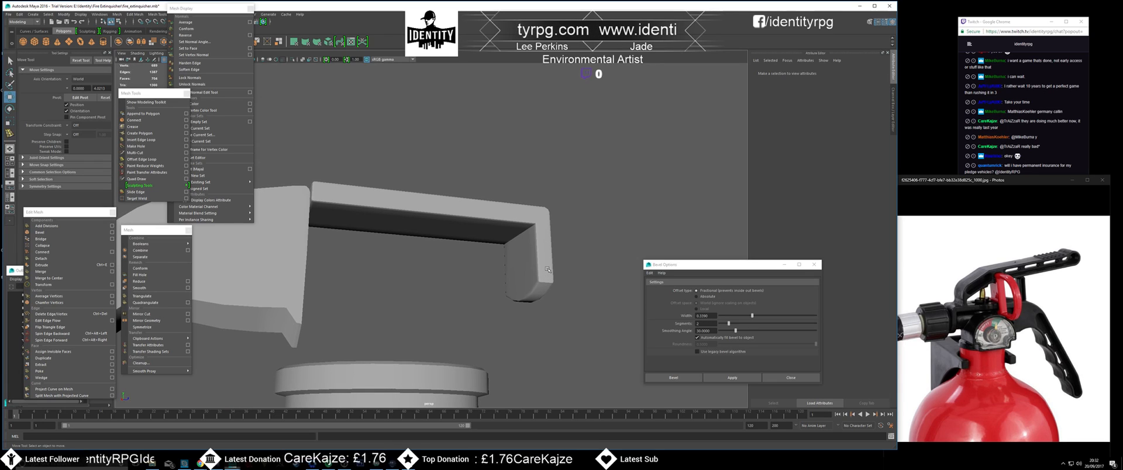
alt+drag(537, 276, 549, 259)
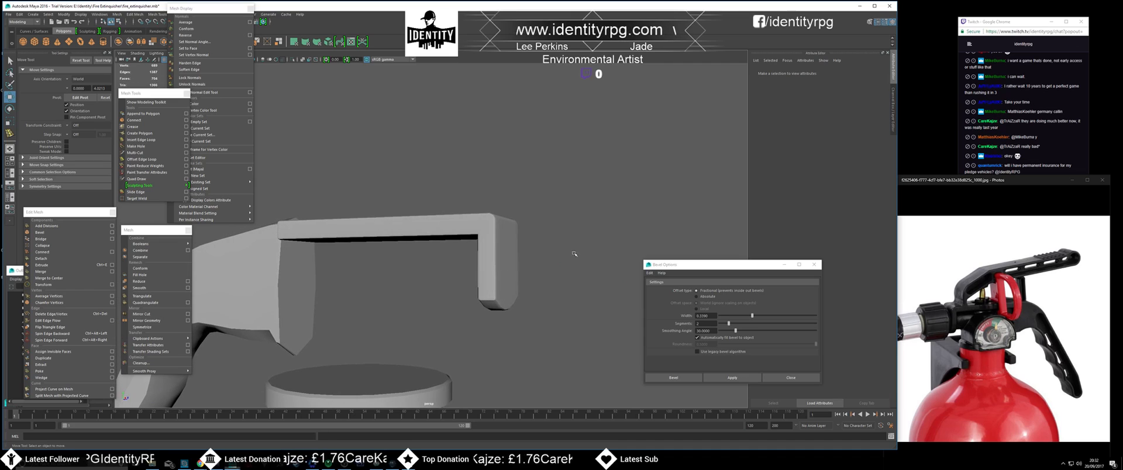
drag(1025, 185, 1023, 234)
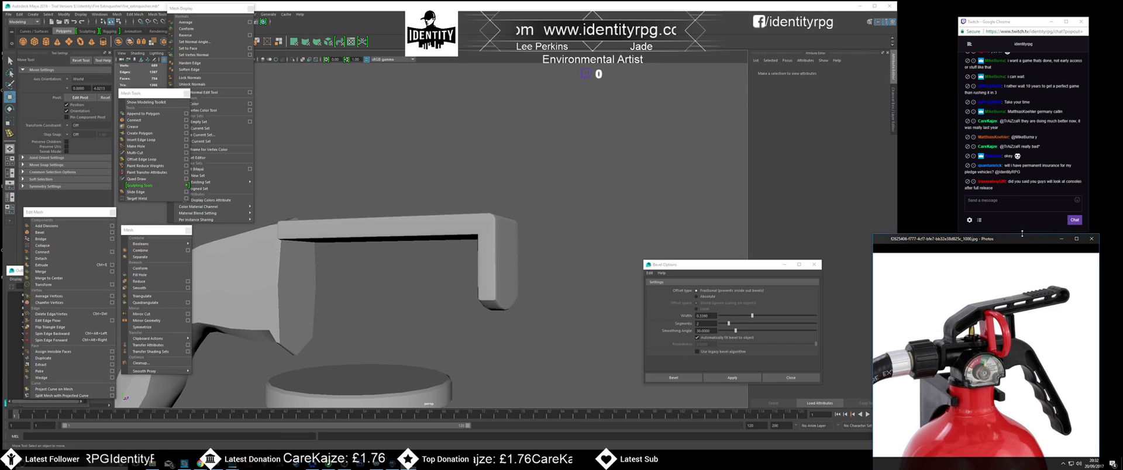
alt+drag(667, 241, 524, 257)
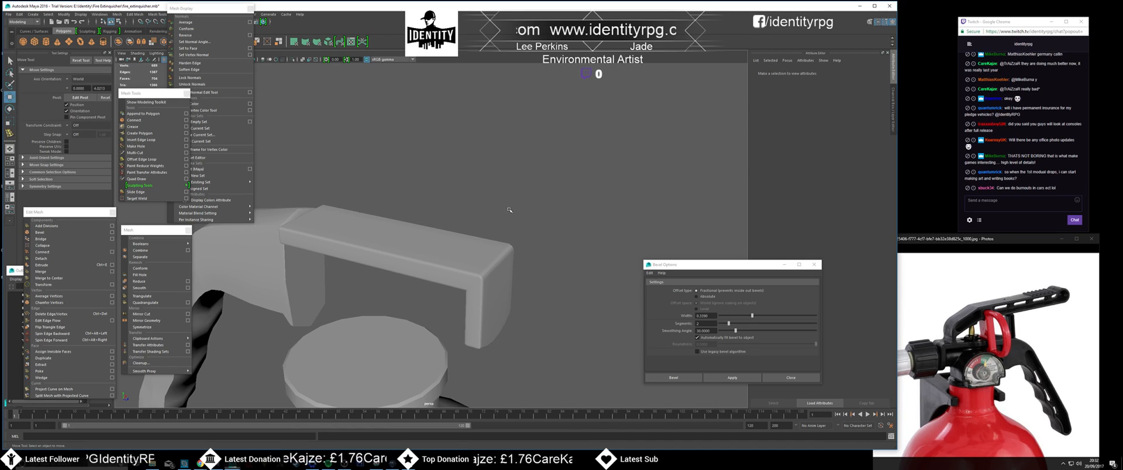
alt+drag(517, 213, 537, 268)
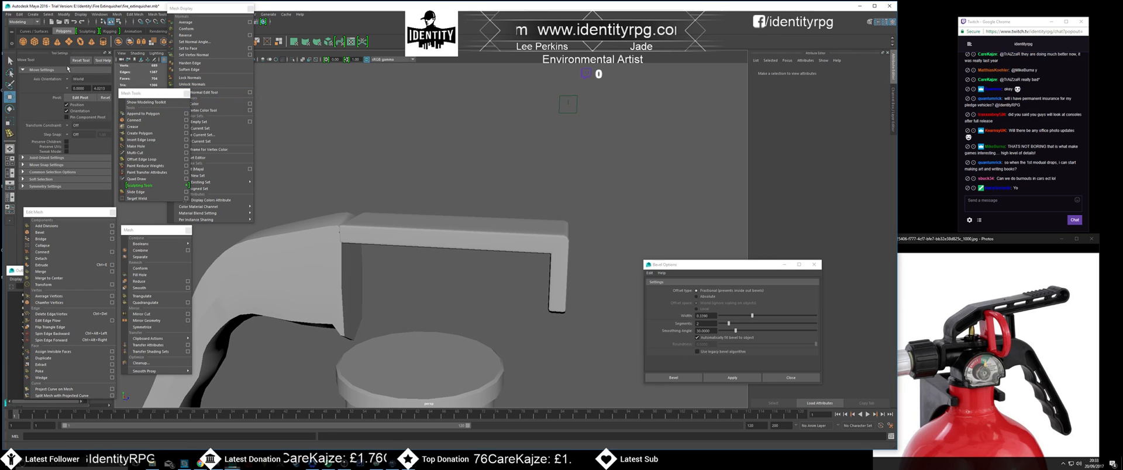
- Create a polygon cylinder and raise it above the fire extinguisher's body, around the handle
click(46, 42)
scroll(452, 318, down, 12)
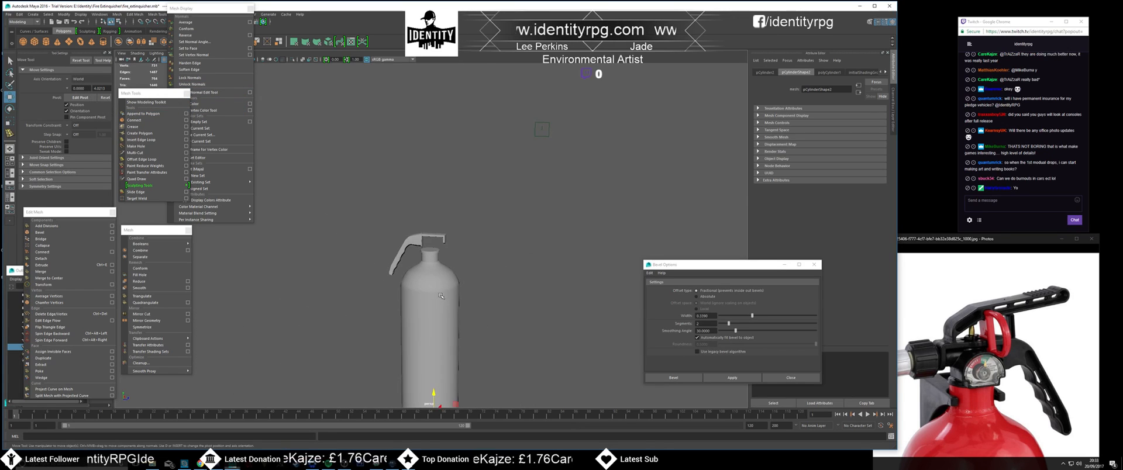
drag(431, 341, 432, 127)
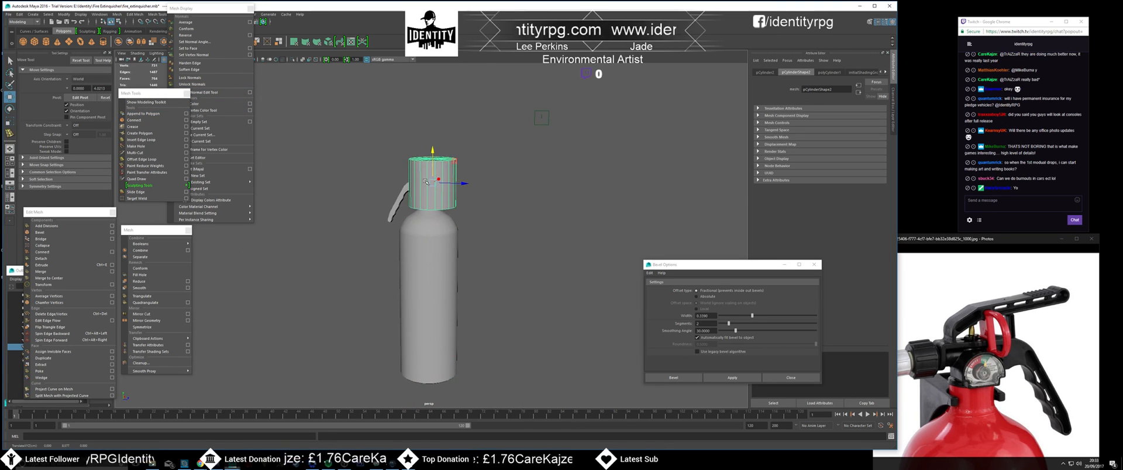
- Rotate the new cylinder onto its side with an X rotation of 90
scroll(415, 292, up, 6)
key(e)
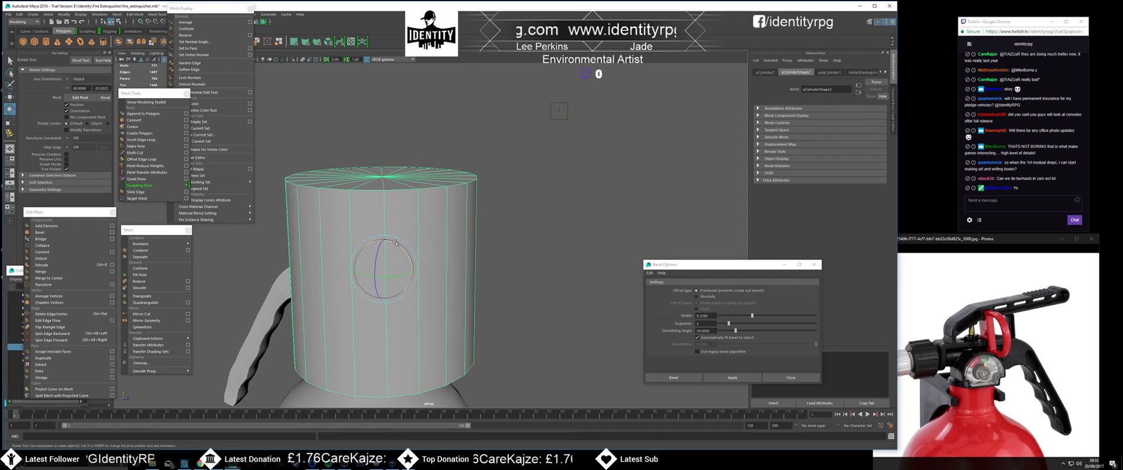
drag(404, 245, 412, 295)
click(765, 72)
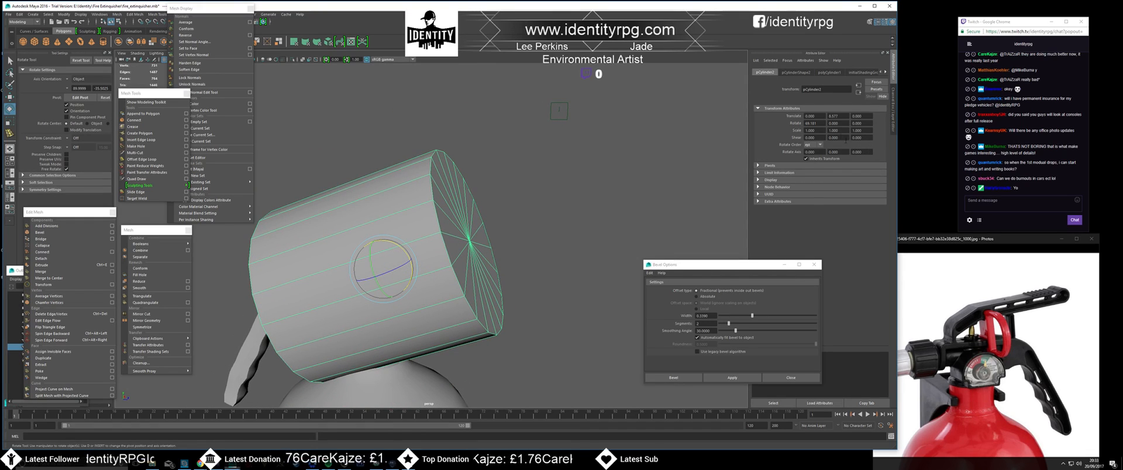
key(Return)
- Shrink the cylinder and place it beneath the upper arm of the L-shaped bracket
alt+drag(409, 269, 257, 309)
key(r)
alt+right_drag(253, 309, 431, 274)
key(w)
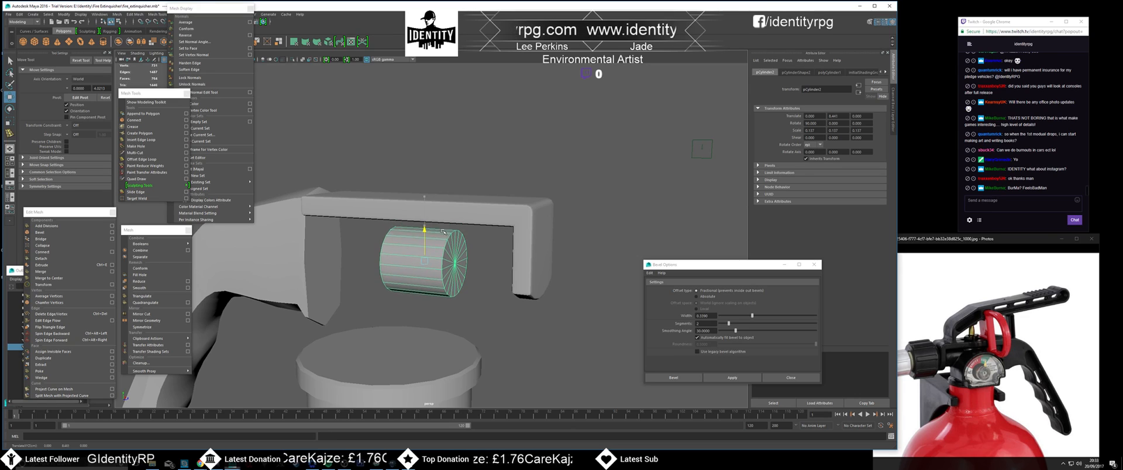
alt+drag(440, 218, 393, 227)
- Scale the cylinder uniformly to fit within the bracket's width, checking it in the top view
key(r)
key(space)
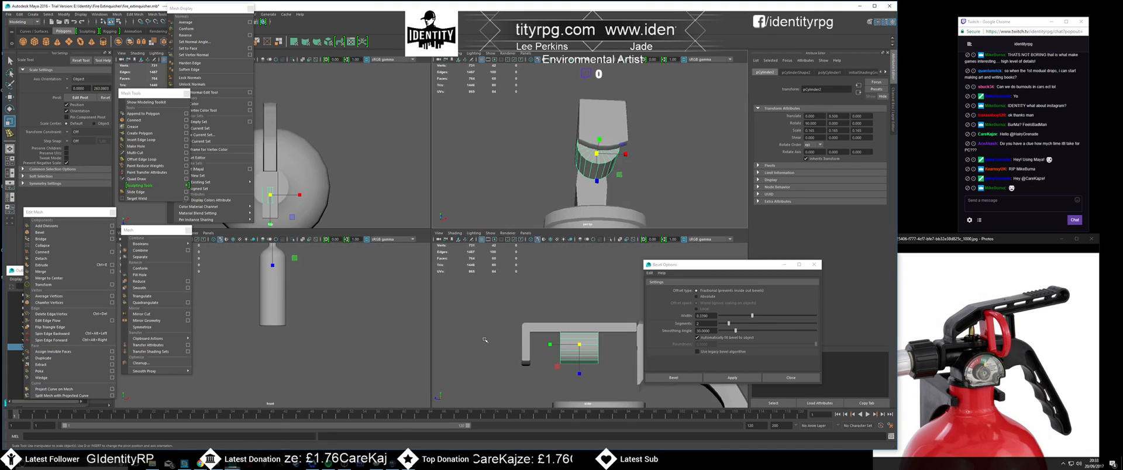
key(space)
key(f)
scroll(349, 251, down, 10)
scroll(376, 269, up, 3)
scroll(377, 270, up, 5)
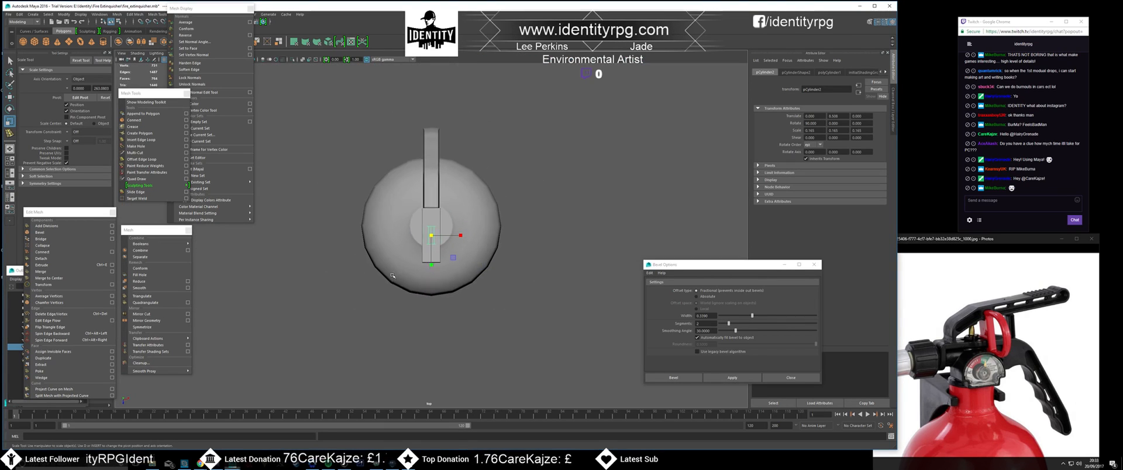
drag(437, 236, 433, 236)
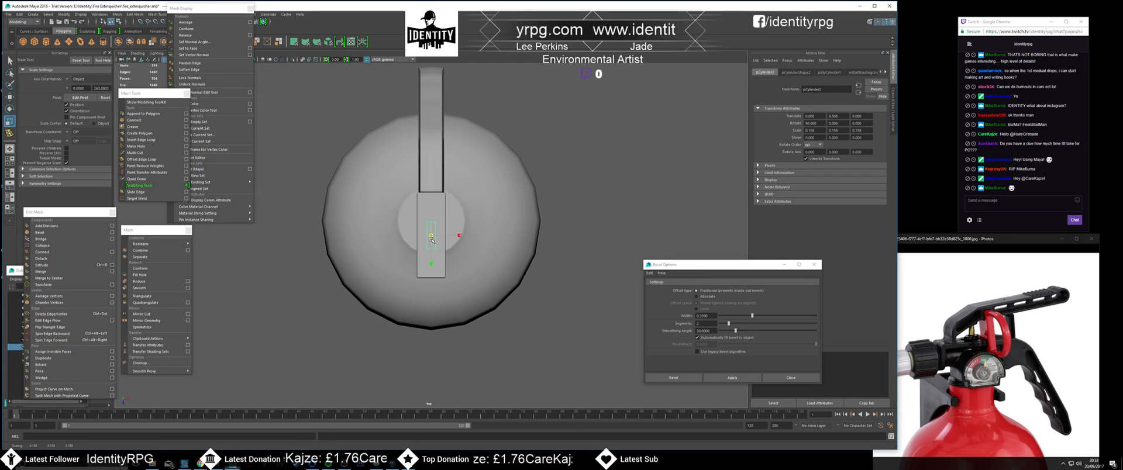
- Lengthen the cylinder along its axis and shift it until it meets the handle block
key(space)
key(space)
alt+drag(503, 275, 529, 285)
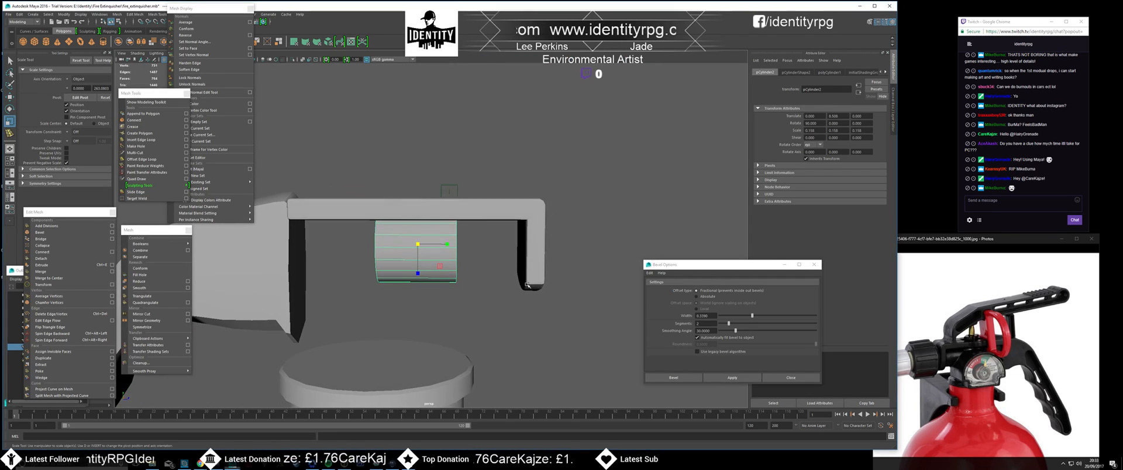
drag(447, 247, 449, 289)
key(w)
key(r)
key(w)
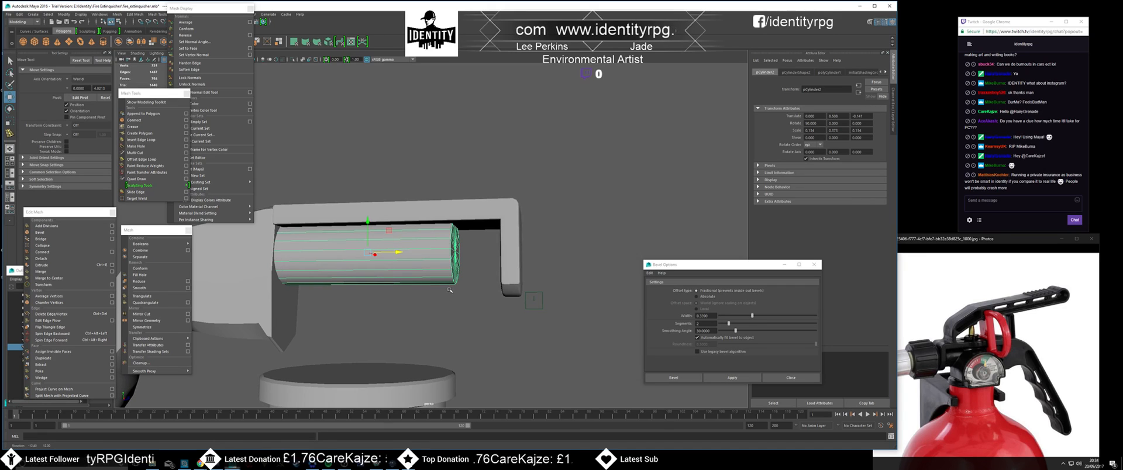
- Move the vertices of the cylinder's free end up to the bracket's downturned end
right_drag(445, 260, 411, 259)
drag(515, 341, 425, 155)
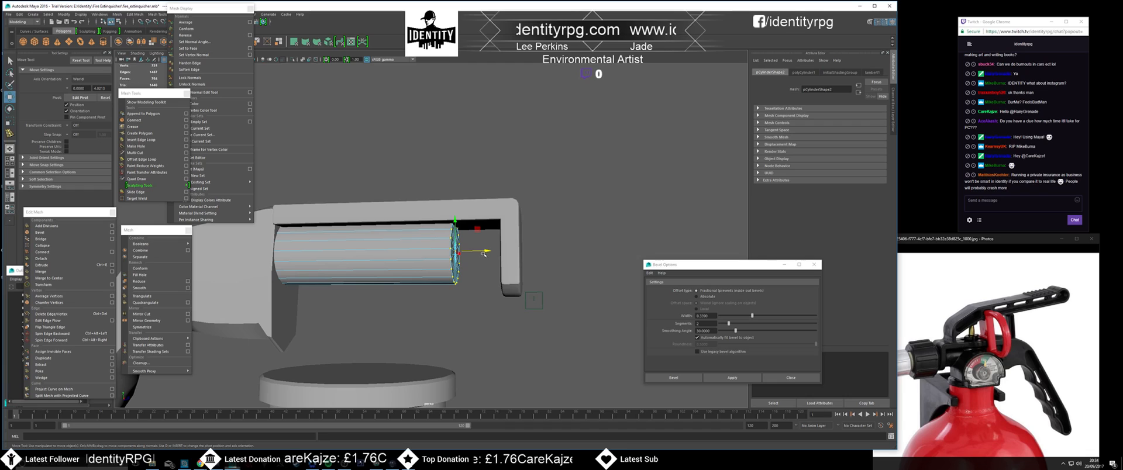
drag(494, 256, 459, 251)
right_drag(460, 251, 488, 228)
click(492, 308)
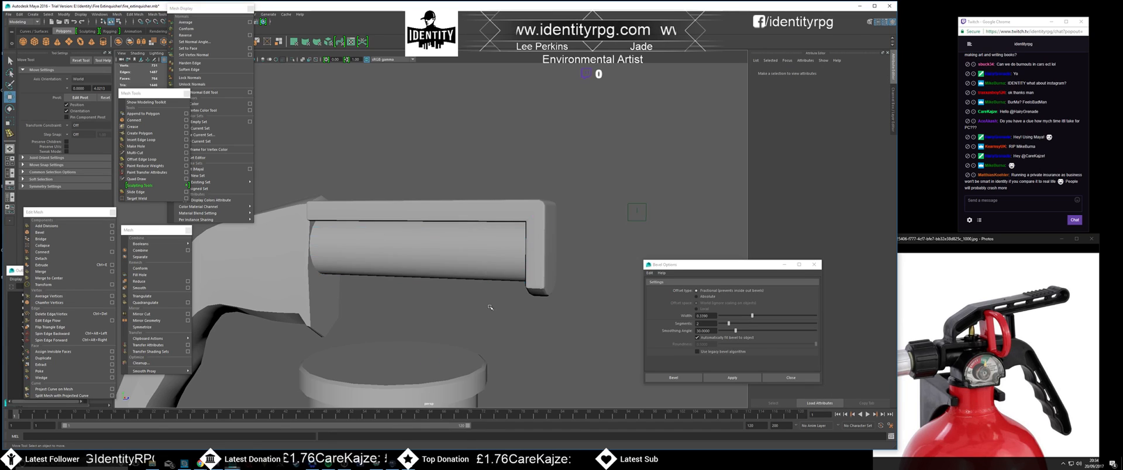
scroll(491, 308, down, 3)
alt+drag(491, 309, 506, 301)
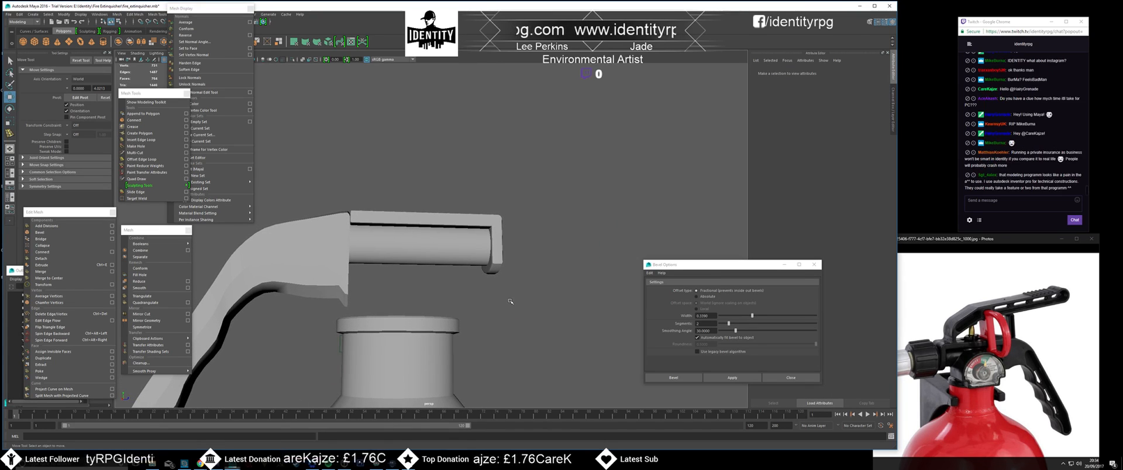
alt+drag(469, 288, 450, 305)
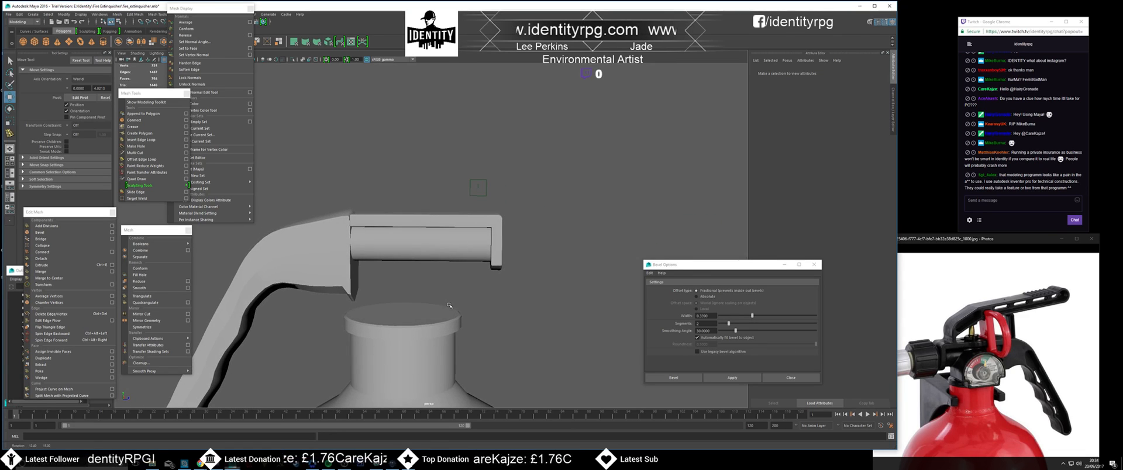
- Stretch the cylinder vertically and adjust its height so its top overlaps the bracket's upper arm
click(436, 245)
alt+drag(436, 245, 491, 291)
drag(389, 218, 390, 220)
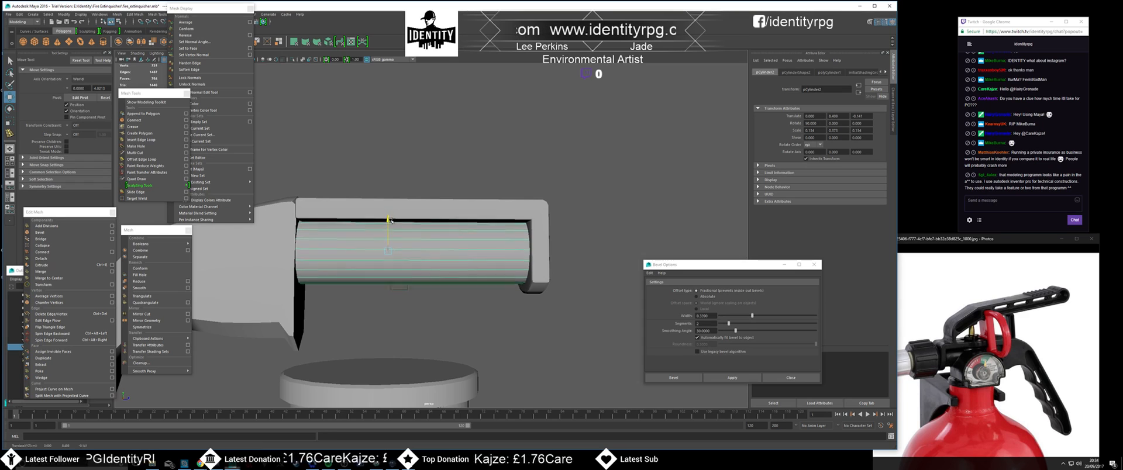
key(r)
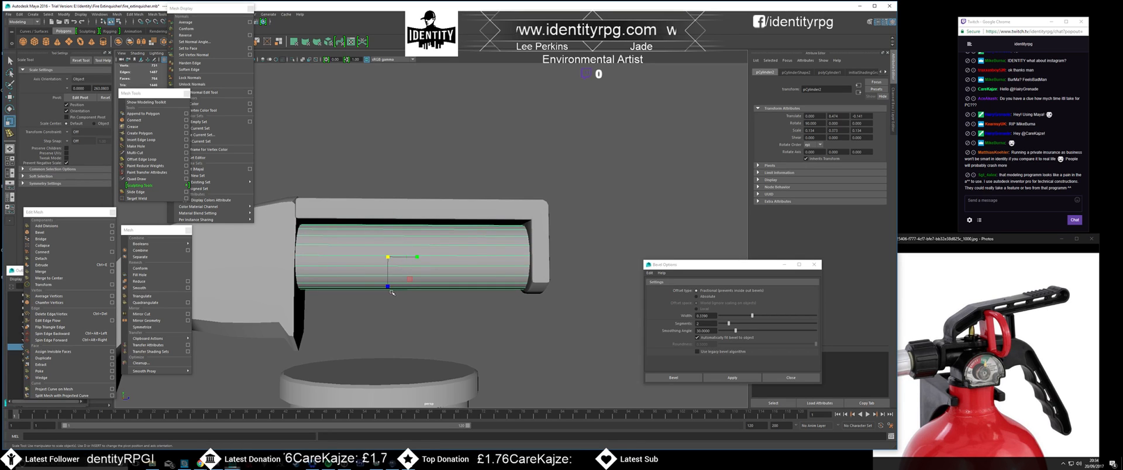
alt+drag(481, 309, 392, 286)
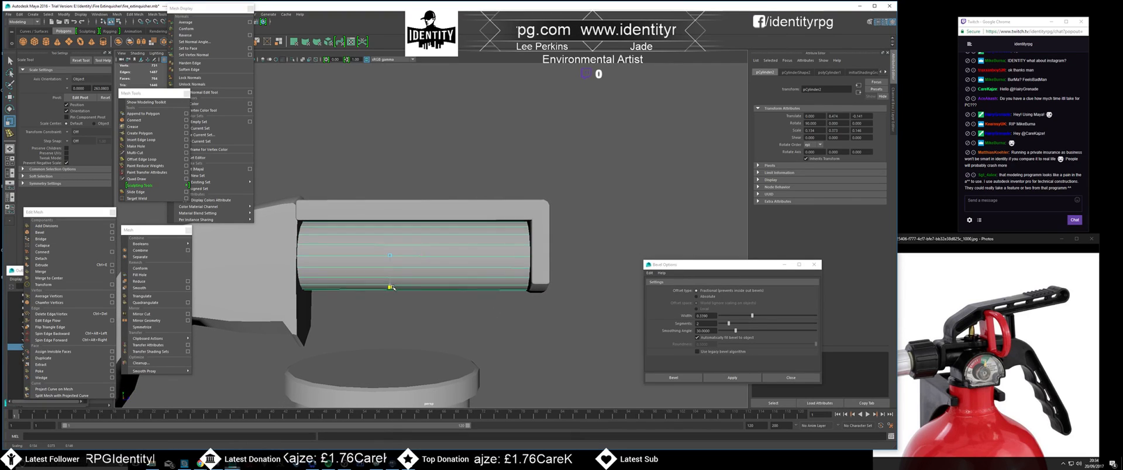
key(w)
drag(390, 224, 403, 203)
key(r)
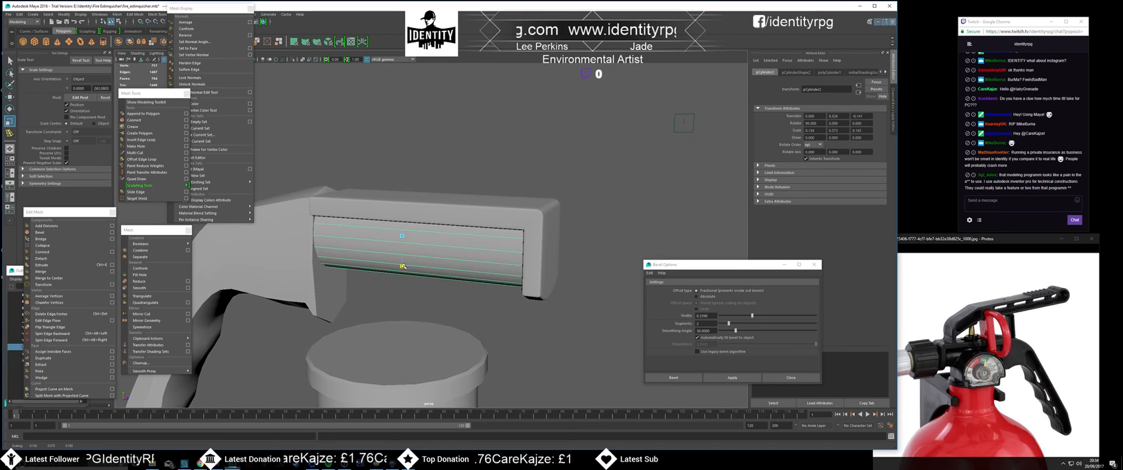
key(w)
alt+drag(407, 256, 415, 254)
mouse_move(396, 217)
mouse_down()
mouse_move(396, 227)
mouse_move(398, 218)
mouse_up()
alt+drag(399, 220, 436, 220)
- Delete the L-shaped bracket's construction history and center its pivot
click(456, 214)
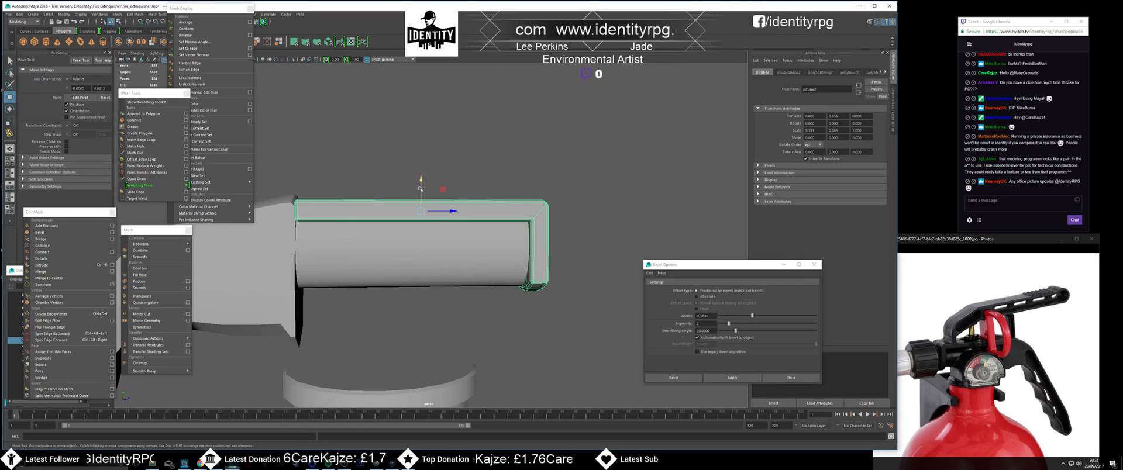
alt+drag(419, 261, 774, 194)
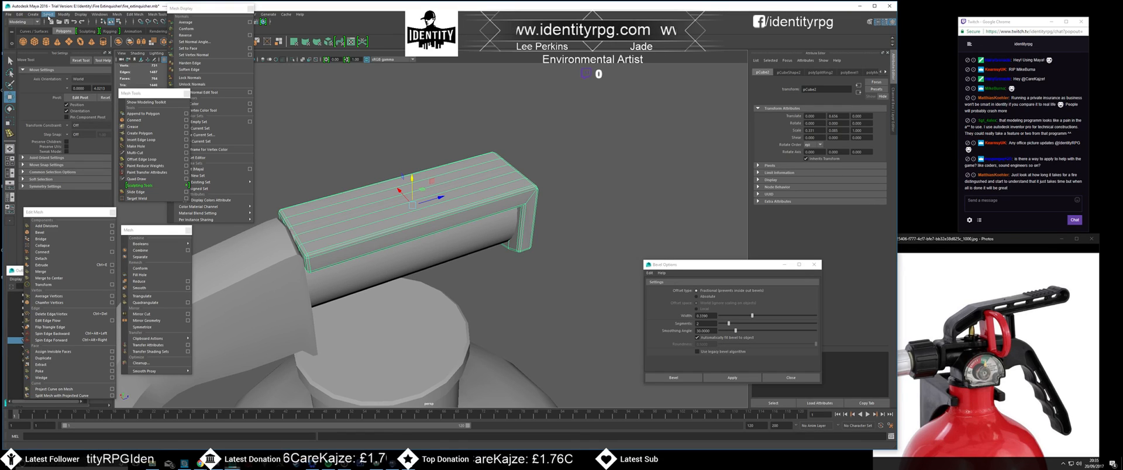
click(19, 15)
mouse_move(70, 98)
click(117, 102)
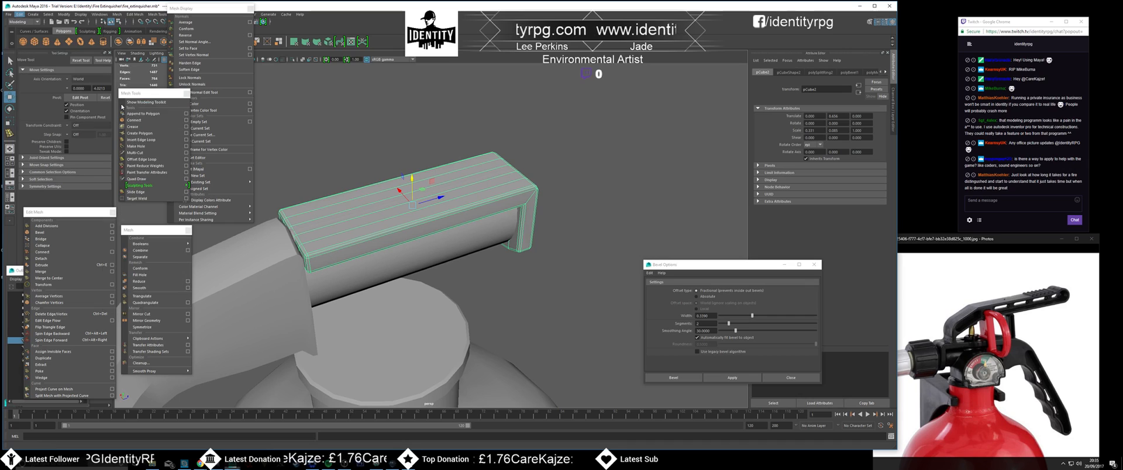
click(62, 14)
click(78, 55)
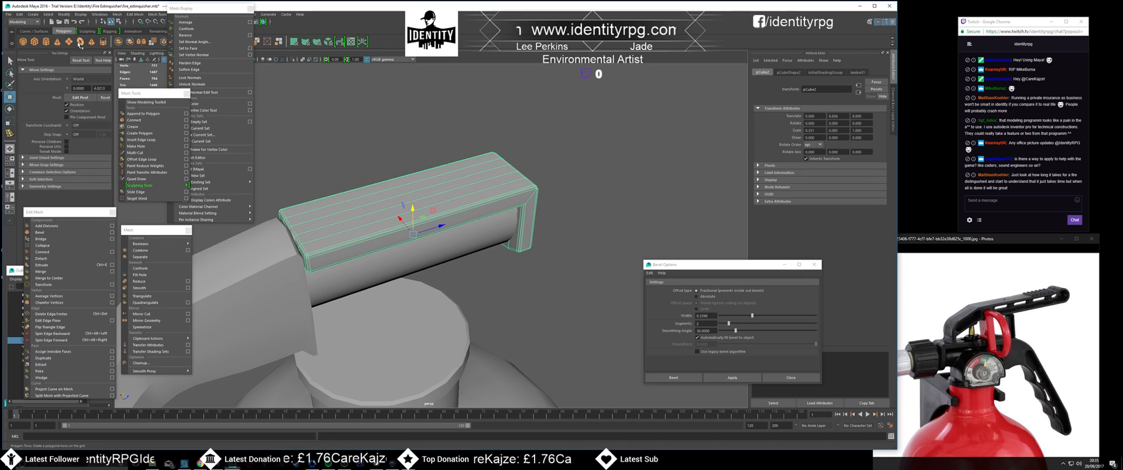
alt+drag(397, 193, 354, 240)
drag(513, 178, 447, 254)
alt+drag(398, 278, 419, 252)
click(419, 252)
key(ctrl+z)
key(ctrl+z)
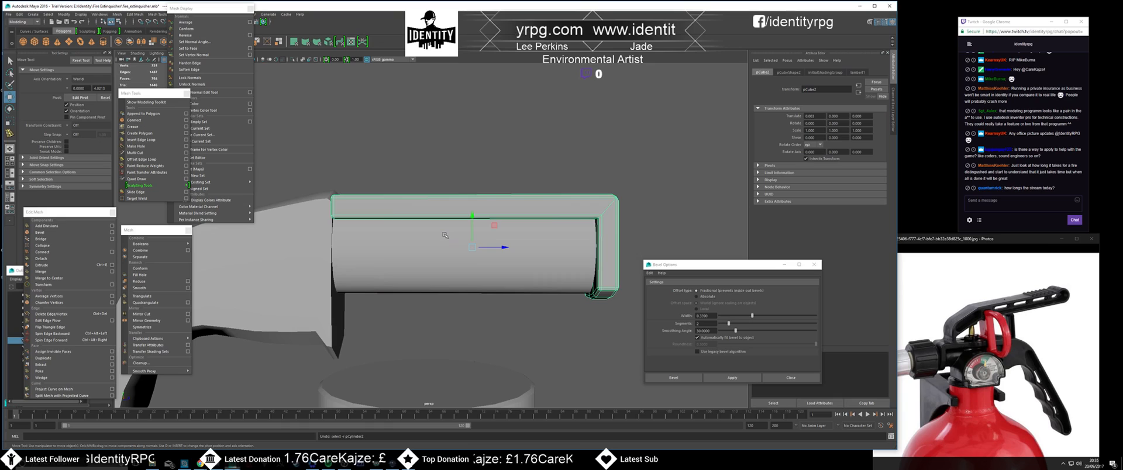
- Delete the cylinder's upper faces hidden by the bracket's arm and move the bracket sideways off the cylinder
click(409, 214)
right_drag(401, 214, 402, 233)
key(space)
key(space)
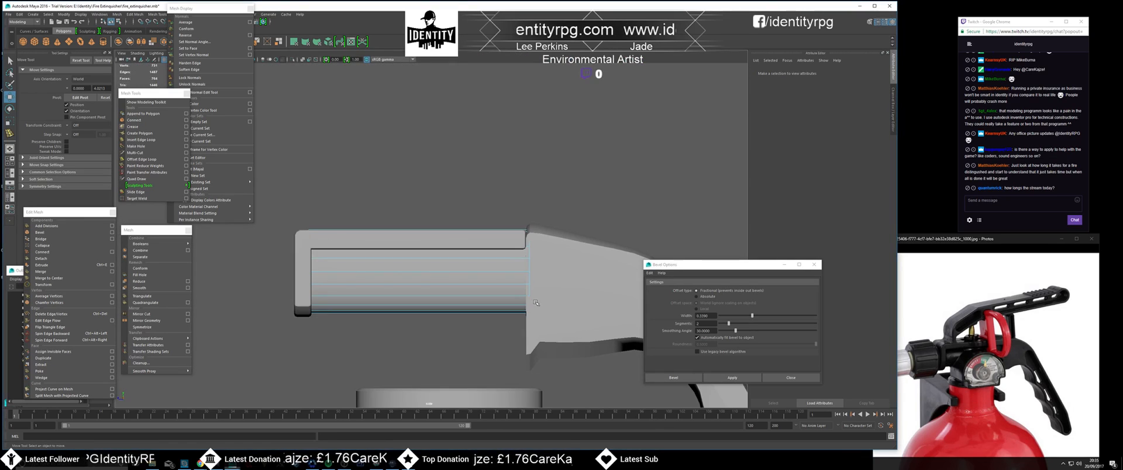
drag(340, 222, 527, 234)
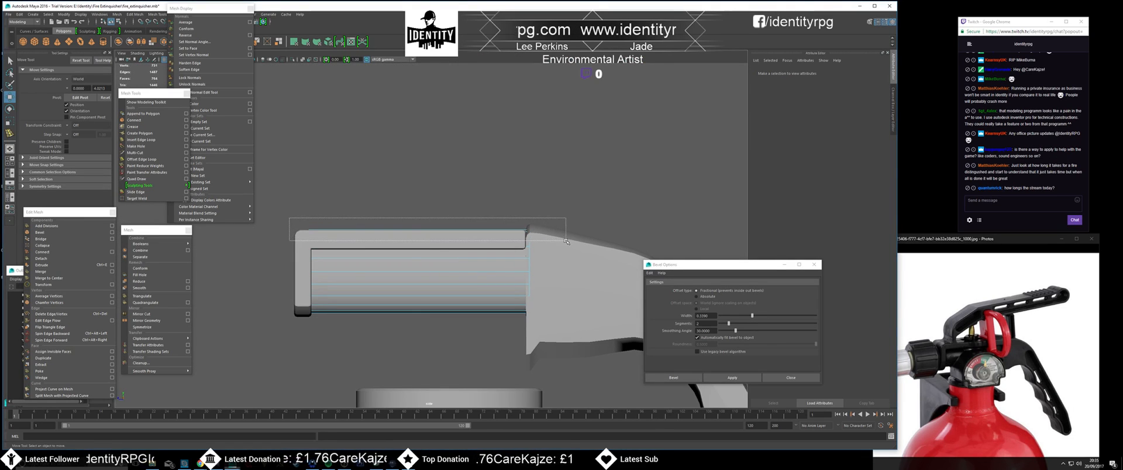
click(564, 247)
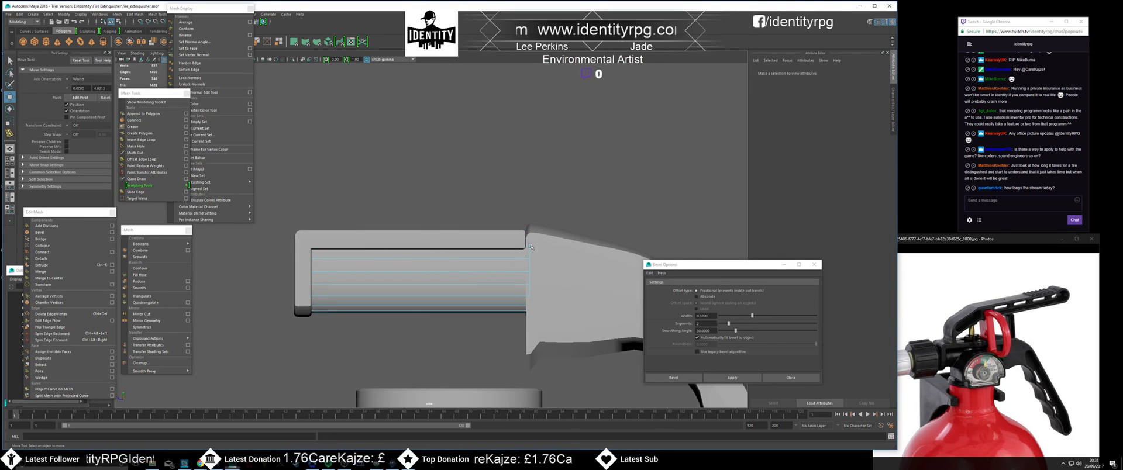
key(space)
key(space)
alt+drag(547, 176, 478, 231)
alt+drag(467, 239, 526, 229)
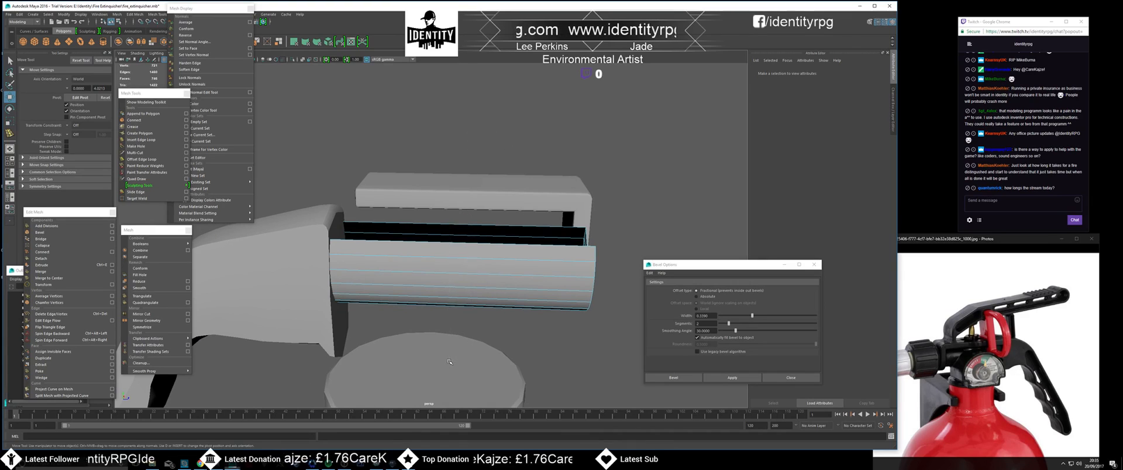
- Select the cylinder's side faces, invert the selection and delete the end cap faces
click(461, 258)
key(f)
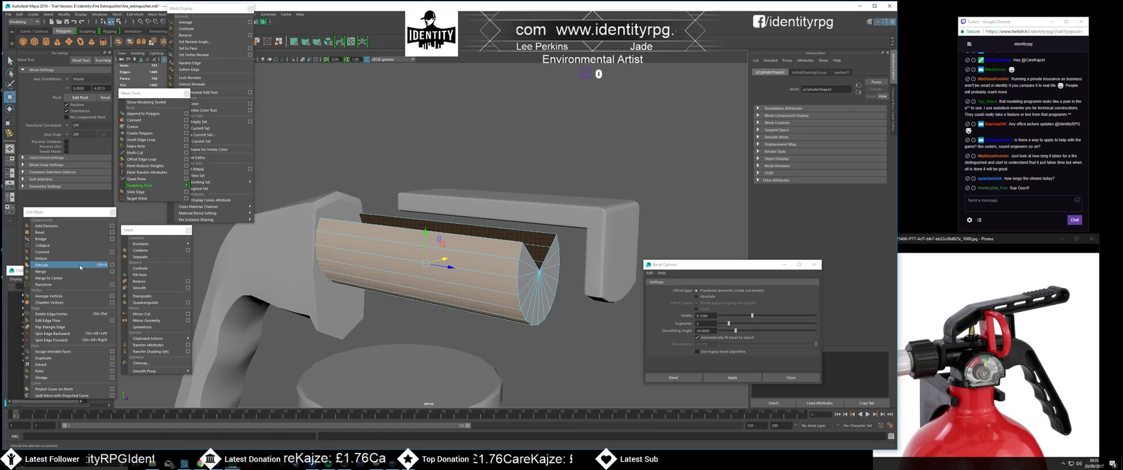
click(61, 14)
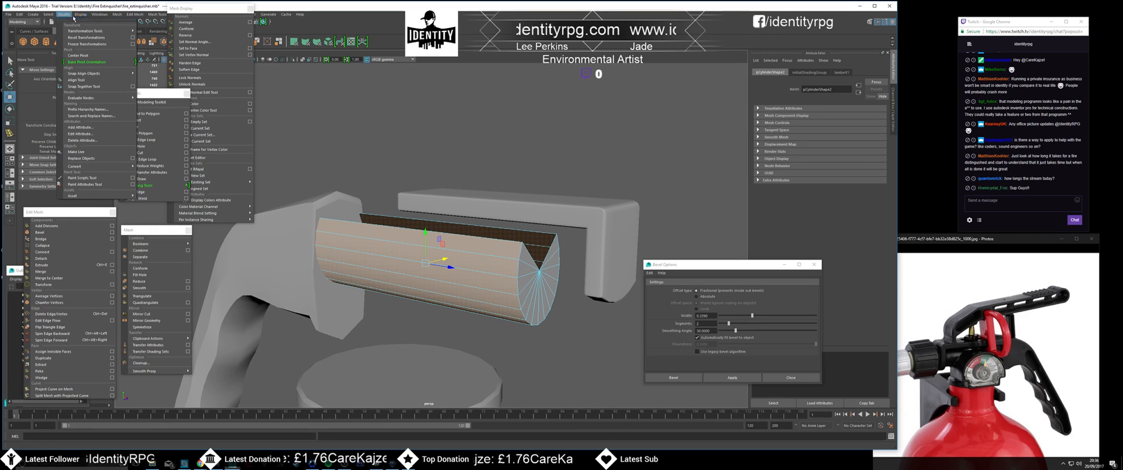
mouse_move(81, 17)
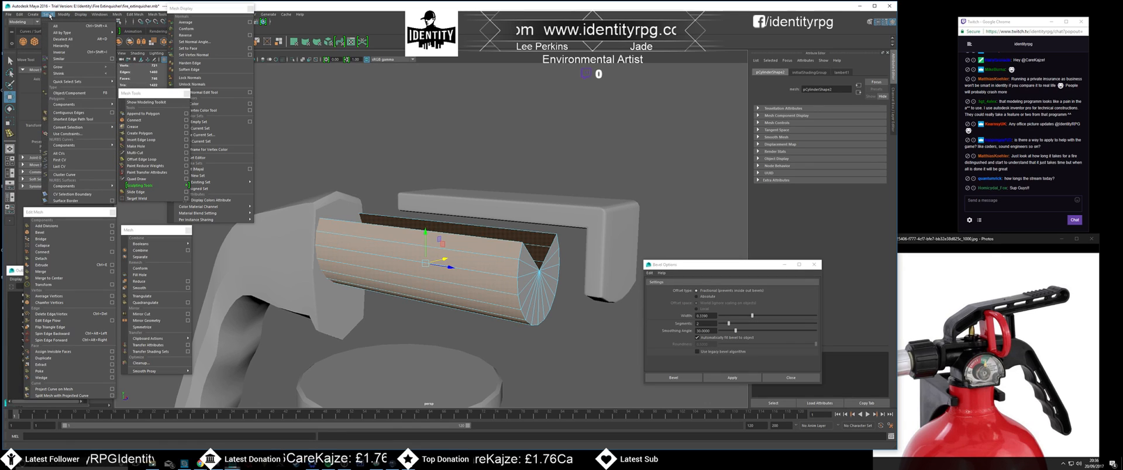
click(60, 52)
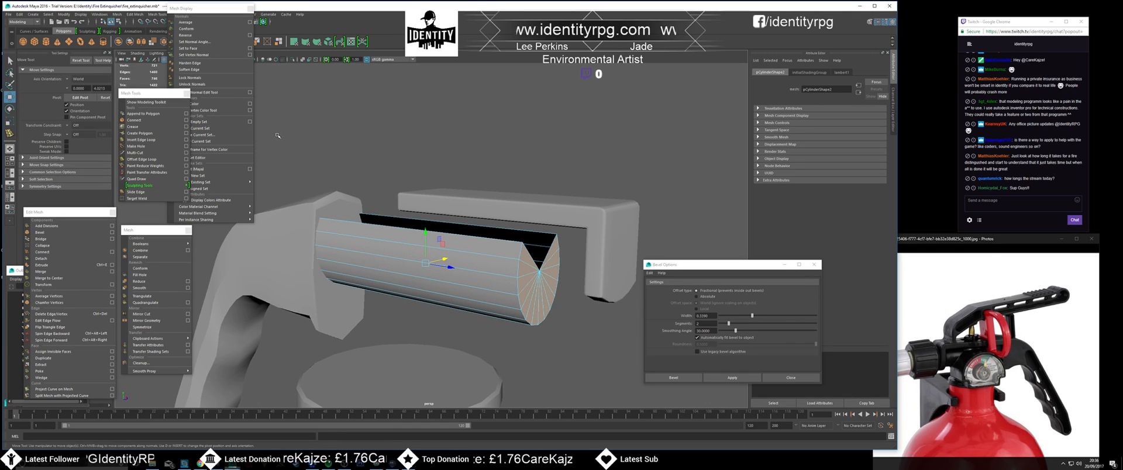
key(Delete)
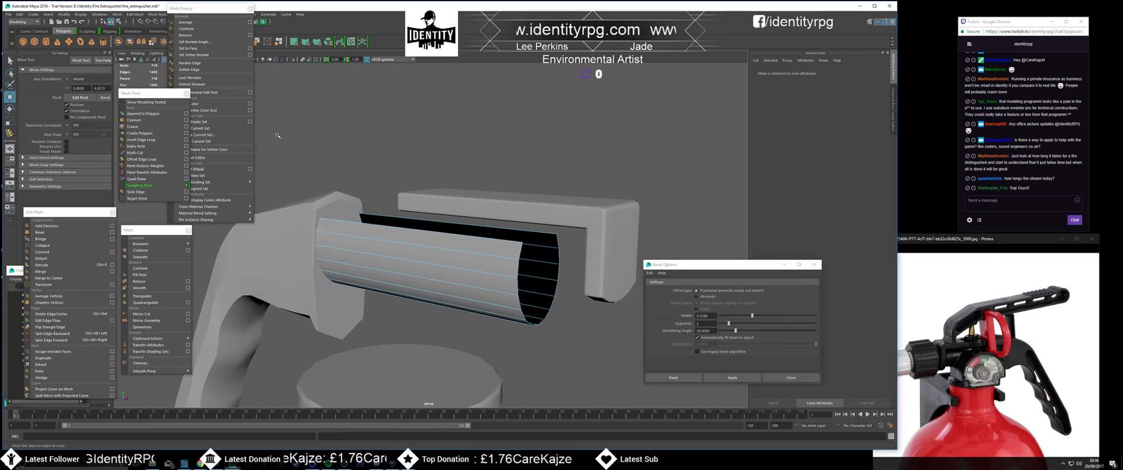
- Set the bracket's X translation to 0 to return it over the open cylinder, and deselect it
click(474, 215)
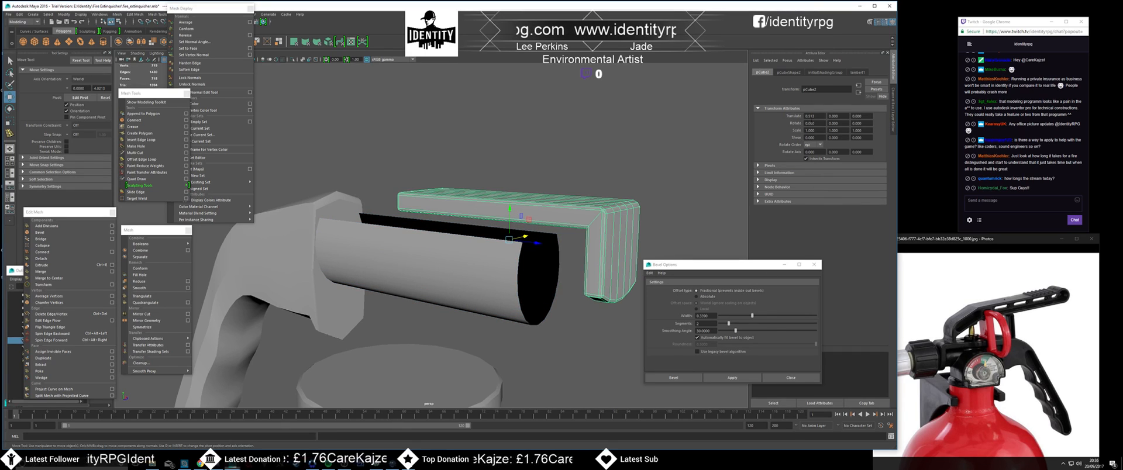
text(0)
key(Return)
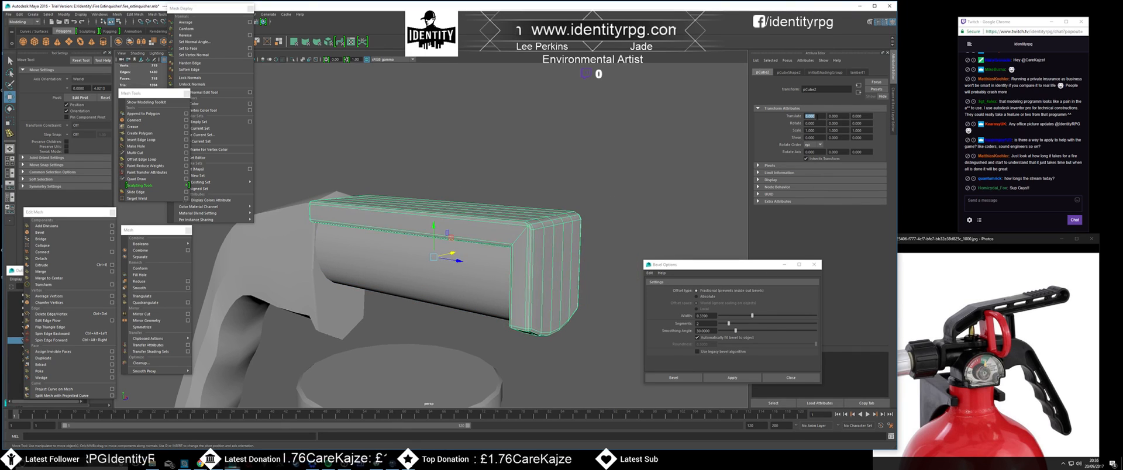
click(621, 154)
alt+drag(621, 154, 468, 193)
click(456, 220)
click(545, 266)
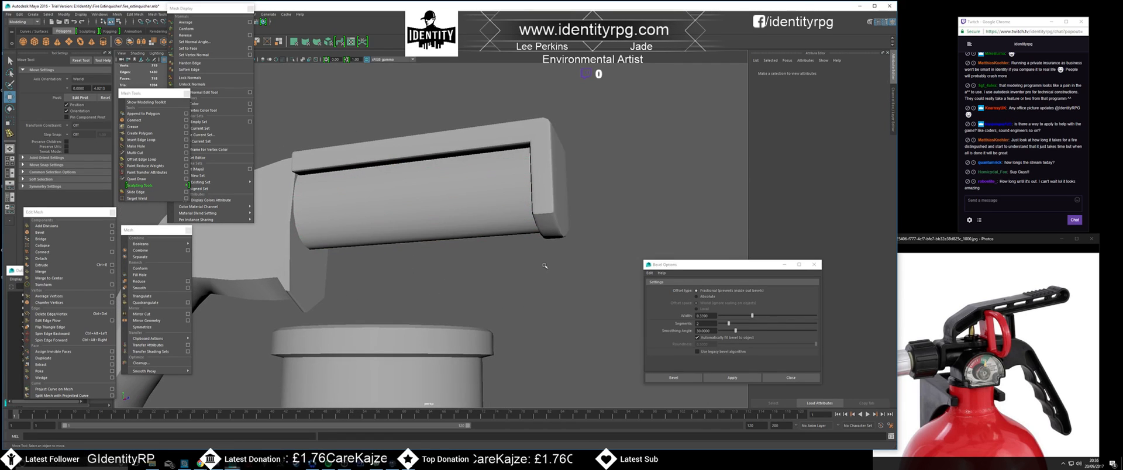
- Lower the bottom edge of the handle's front end where it meets the cylinder, and deselect the handle
alt+drag(545, 265, 513, 261)
alt+middle_drag(491, 261, 553, 218)
click(433, 214)
alt+drag(585, 245, 493, 225)
right_drag(442, 231, 417, 234)
alt+drag(416, 234, 369, 223)
click(433, 227)
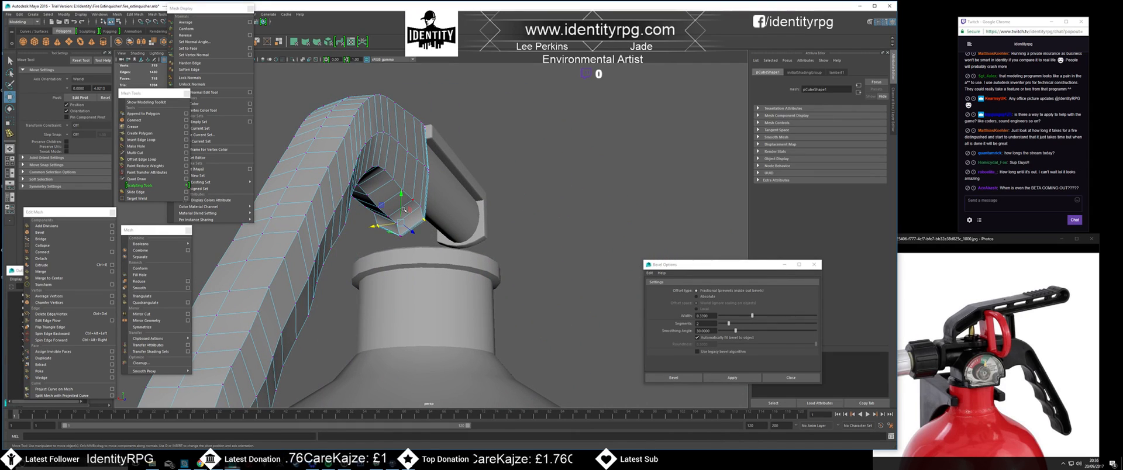
mouse_move(403, 194)
mouse_down()
mouse_move(405, 234)
mouse_move(402, 209)
mouse_up()
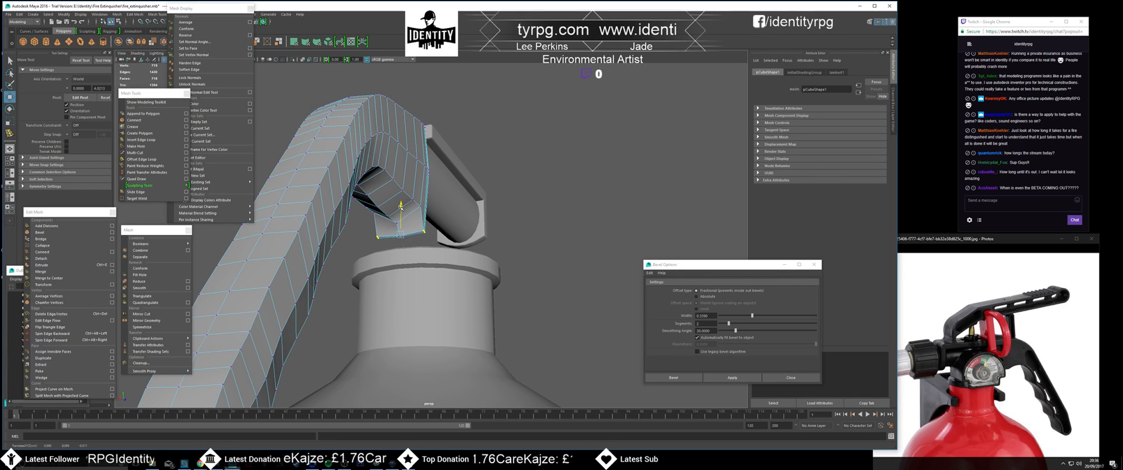
click(527, 205)
- Examine the L-shaped bracket and cylinder against the handle and bottle neck from several angles
alt+drag(526, 205, 466, 235)
alt+drag(574, 217, 462, 205)
click(420, 196)
click(463, 199)
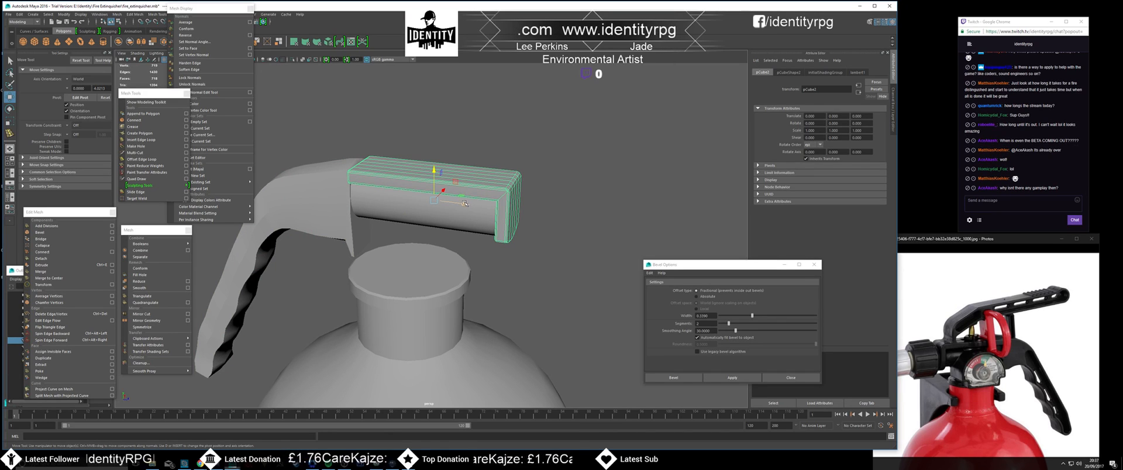
alt+drag(466, 203, 480, 189)
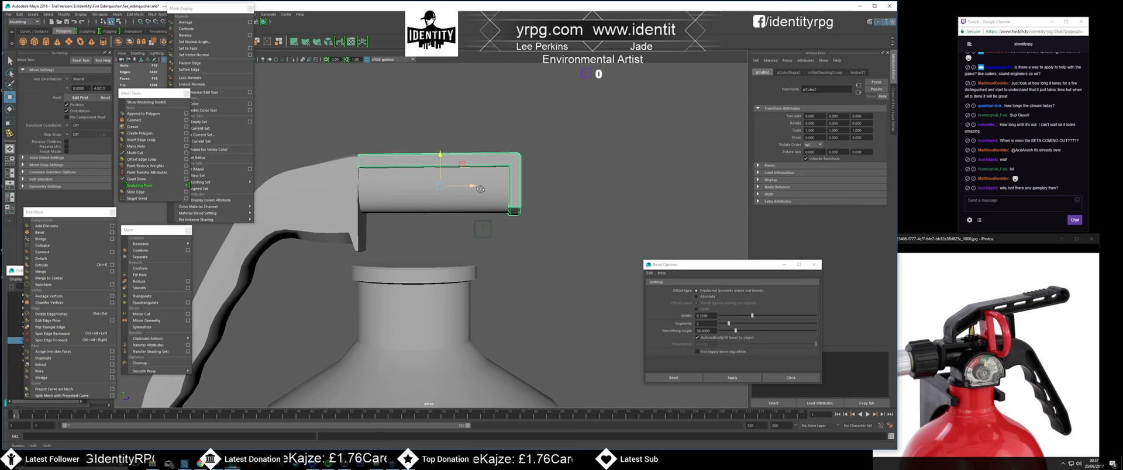
scroll(480, 189, down, 3)
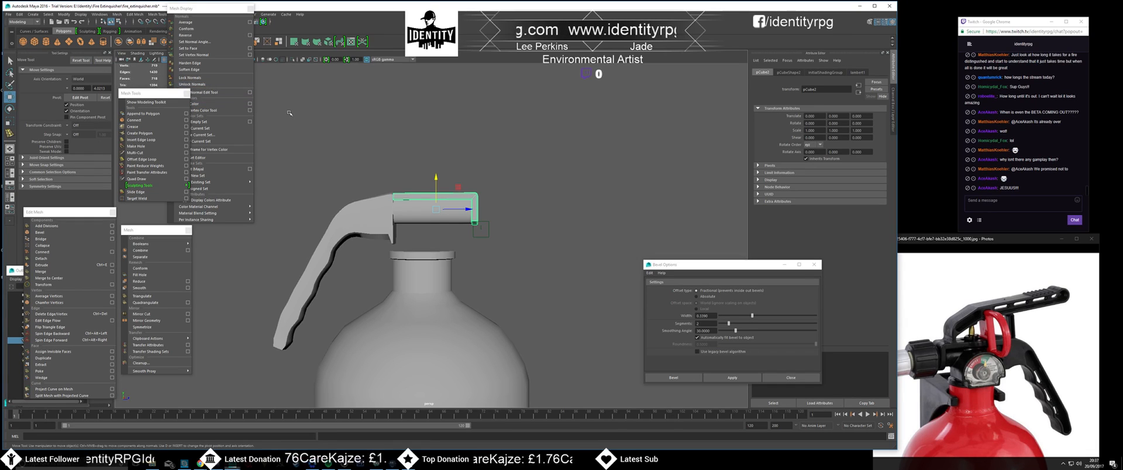
alt+drag(359, 129, 463, 187)
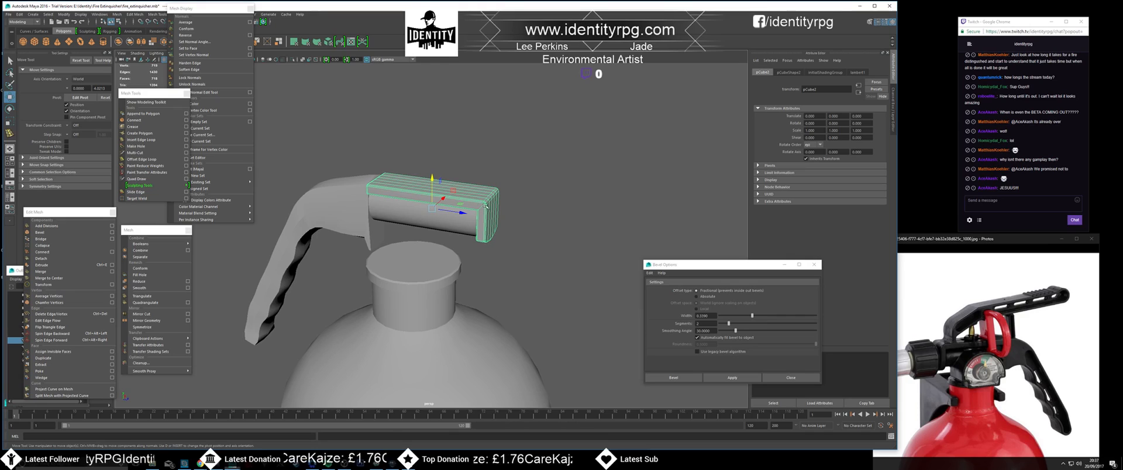
scroll(483, 204, up, 3)
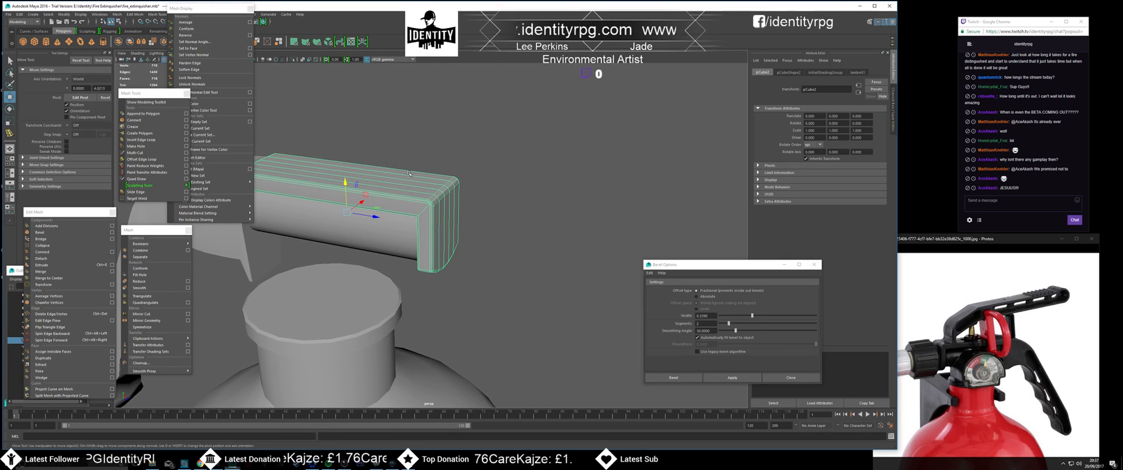
alt+drag(410, 172, 443, 147)
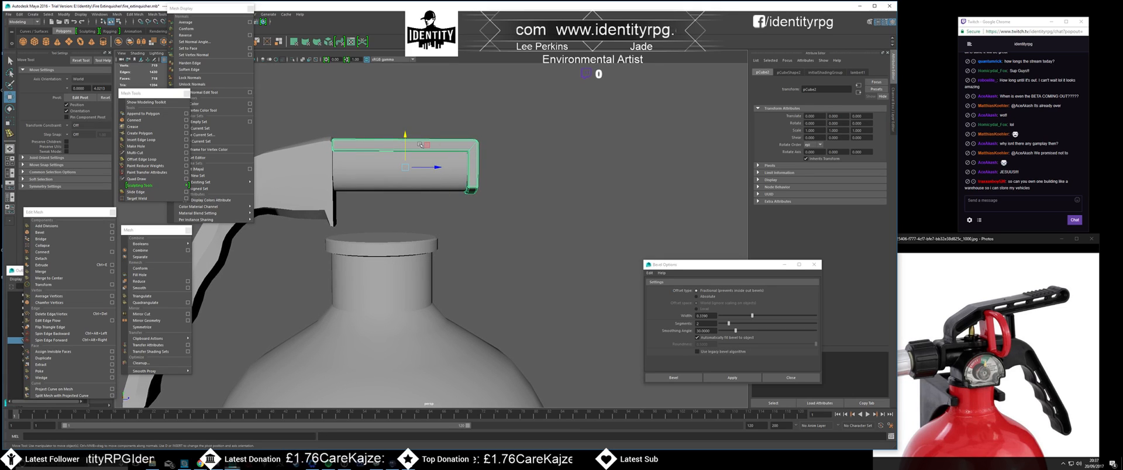
- Create a polygon cylinder and raise it to the top of the extinguisher, over the bottle's neck
click(51, 50)
scroll(440, 244, down, 6)
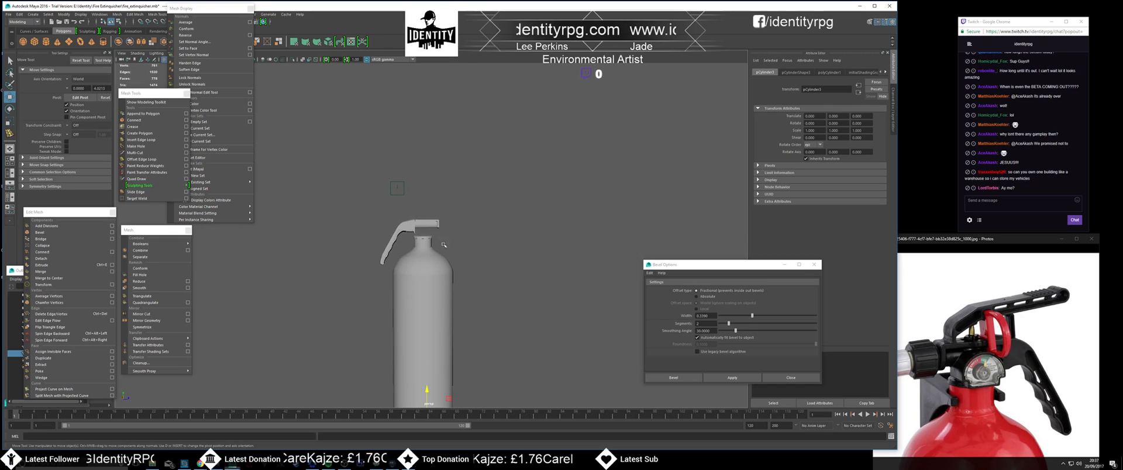
alt+drag(400, 273, 417, 286)
drag(425, 367, 428, 218)
key(f)
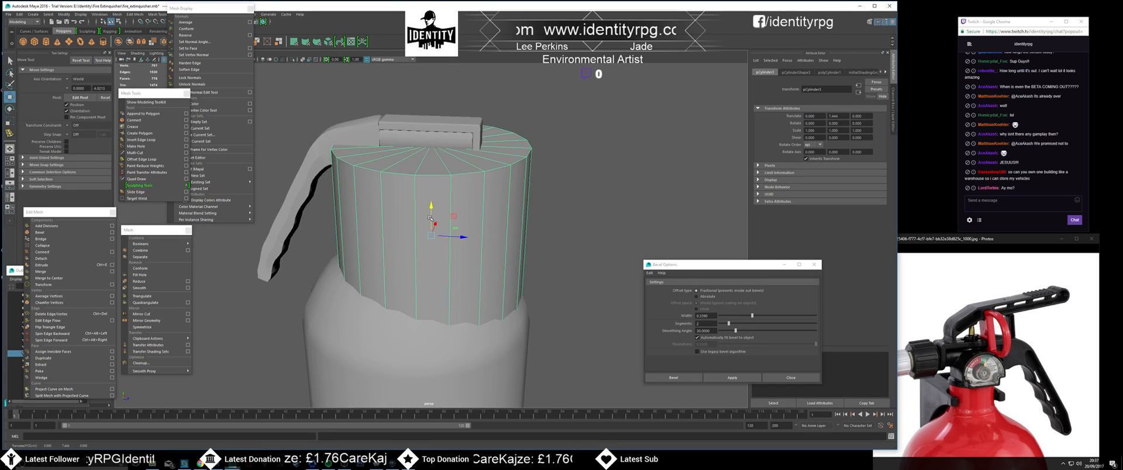
- Rotate the new cylinder 90 degrees in X and 90 degrees in Y so it lies on its side
key(e)
drag(440, 215, 601, 201)
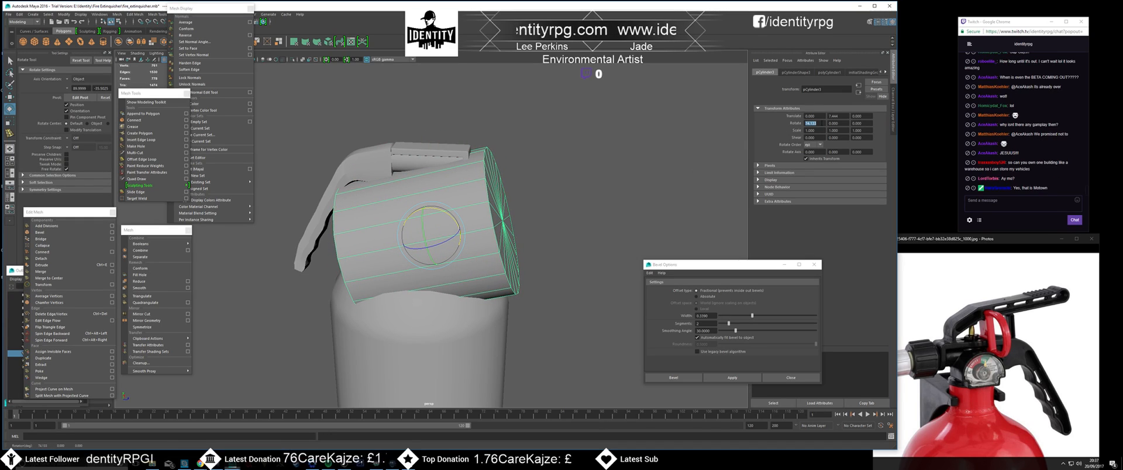
text(90)
key(Return)
drag(432, 246, 463, 245)
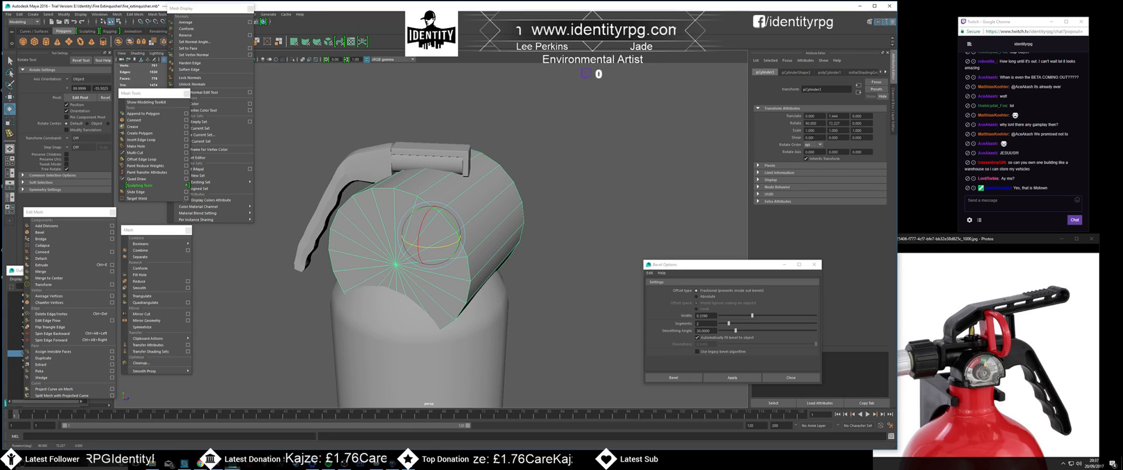
key(Tab)
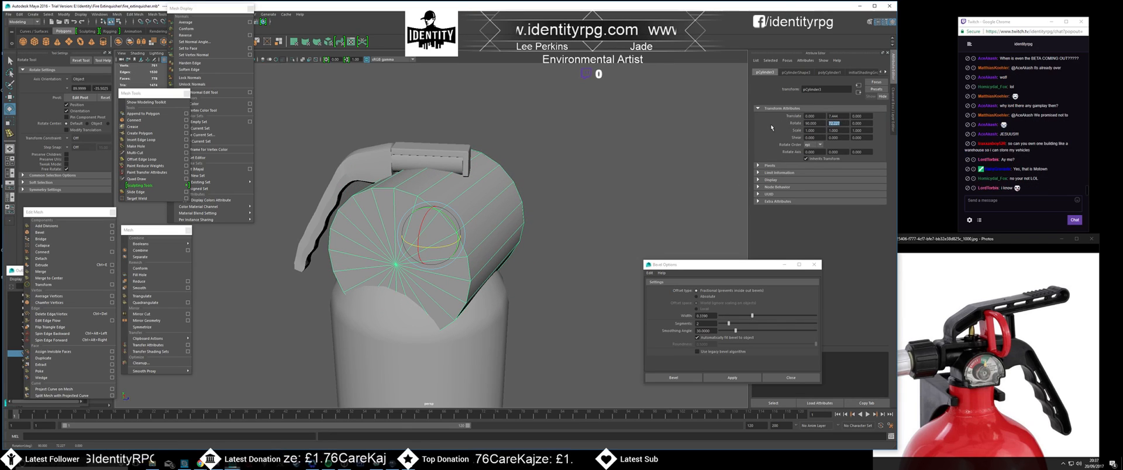
key(Return)
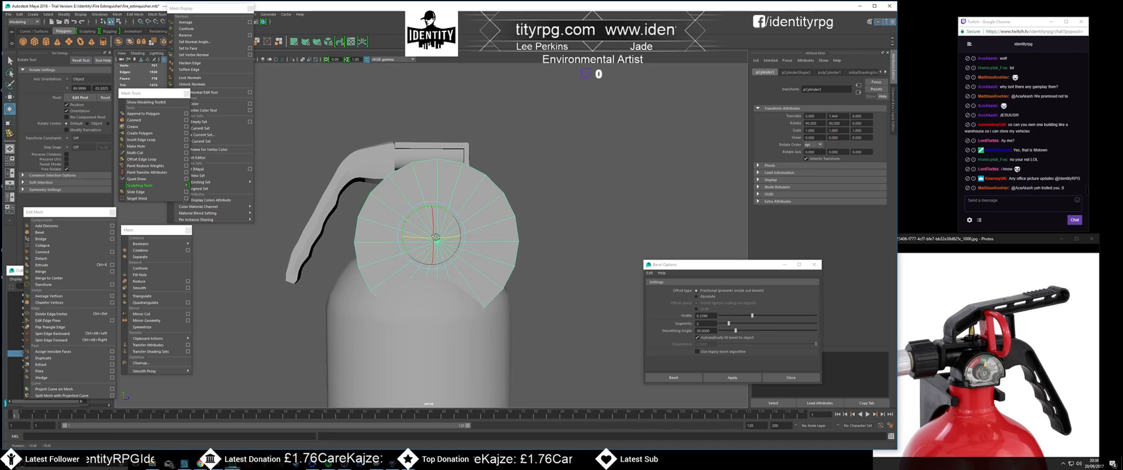
- Scale the cylinder down uniformly and position it at the neck's rim, beneath the bracket
key(r)
drag(436, 236, 438, 162)
key(w)
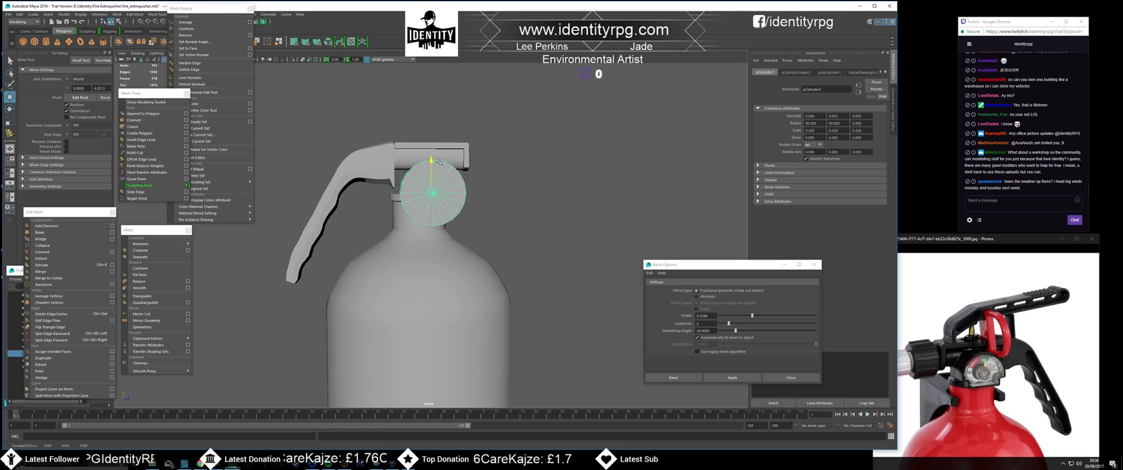
key(f)
alt+middle_drag(448, 259, 449, 270)
alt+drag(449, 270, 466, 277)
drag(437, 225, 437, 225)
key(r)
drag(434, 257, 422, 265)
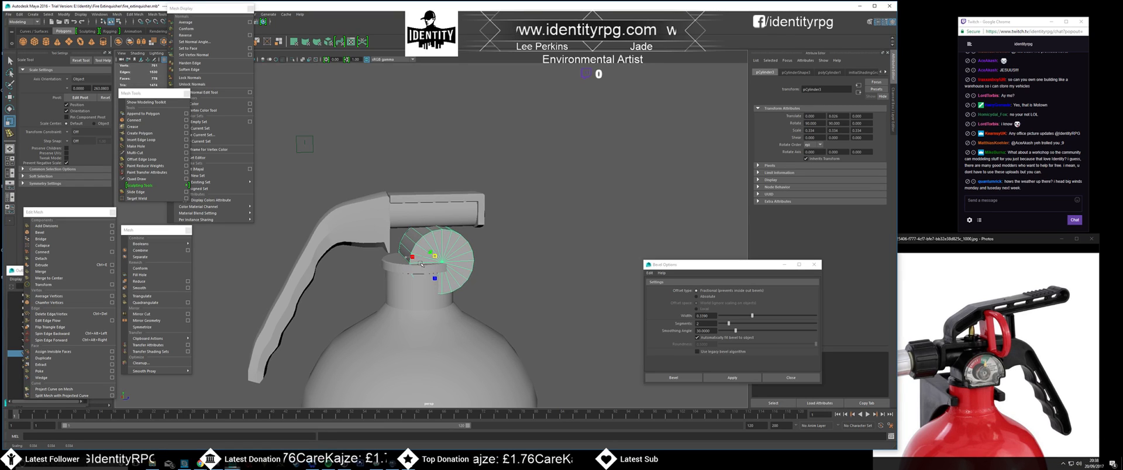
- Fine-tune the cylinder's height above the neck's rim and adjust its size and length to fit across the rim
mouse_move(419, 264)
alt+mouse_down()
mouse_move(434, 224)
mouse_move(479, 275)
mouse_move(529, 275)
mouse_move(430, 274)
alt+mouse_up()
key(w)
key(r)
key(w)
drag(435, 241, 426, 259)
key(r)
middle_drag(426, 259, 425, 259)
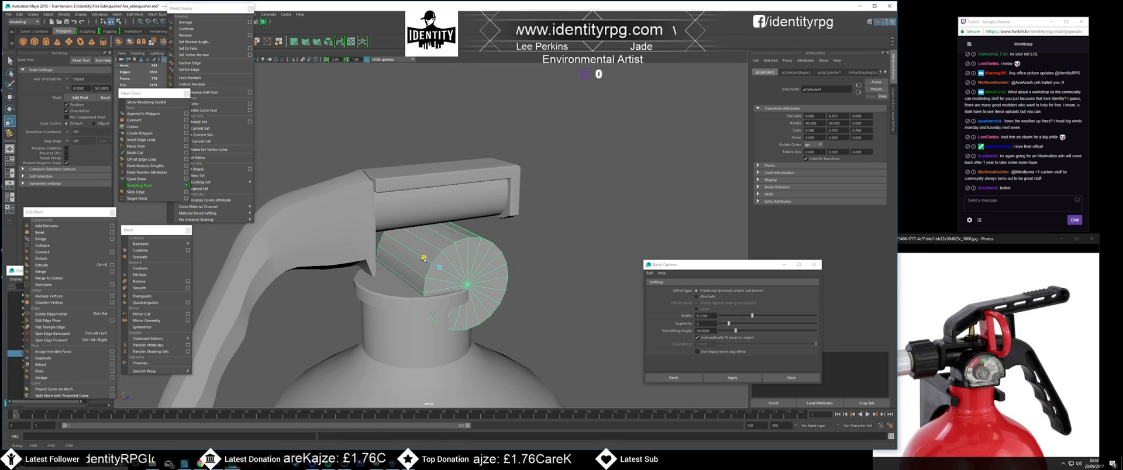
drag(421, 257, 400, 248)
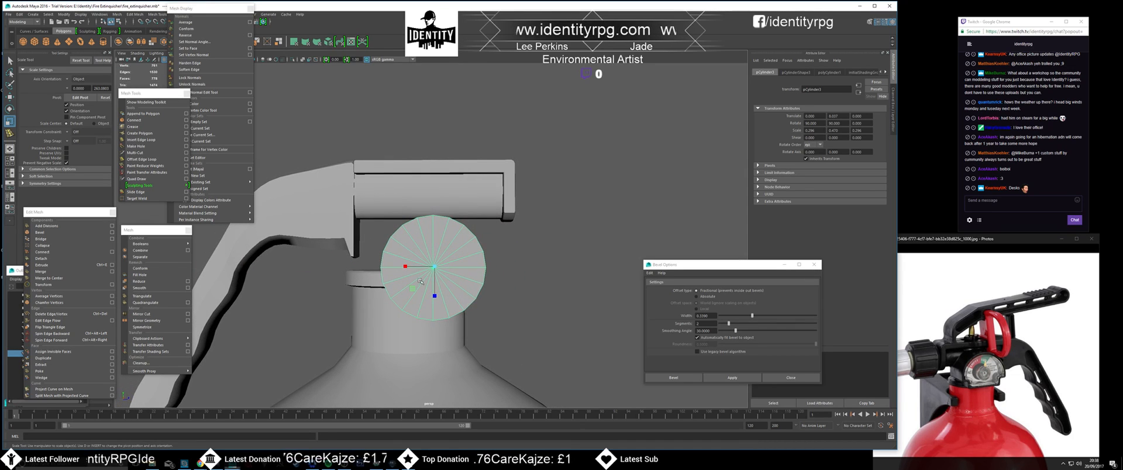
- Select the lower half of the cylinder's faces in the orthographic side view and delete them
right_drag(434, 294, 458, 310)
key(space)
key(space)
scroll(541, 333, down, 5)
scroll(430, 236, up, 6)
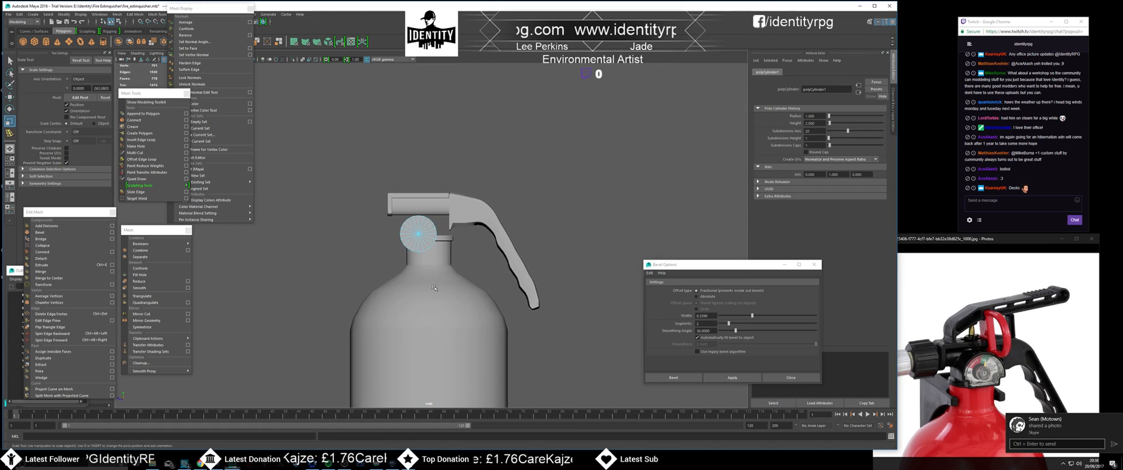
drag(319, 306, 465, 267)
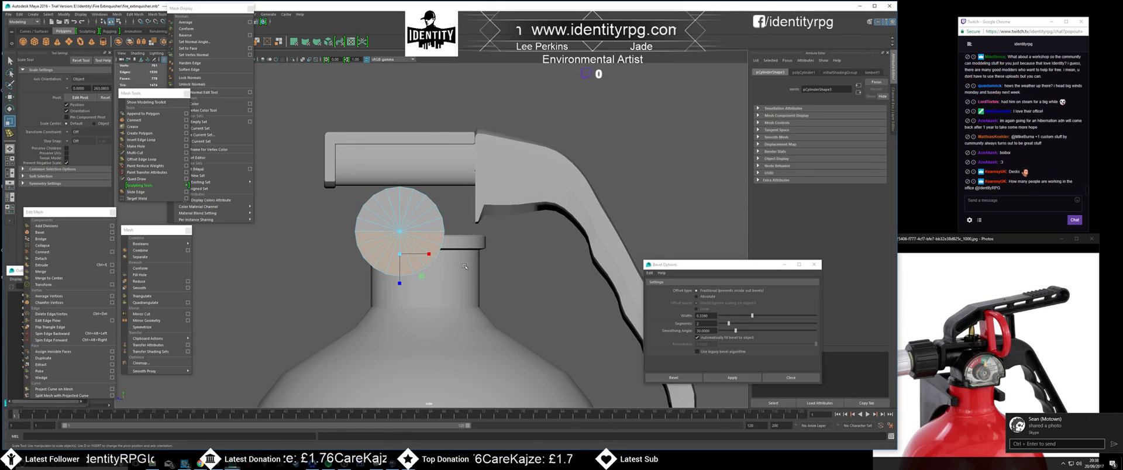
key(Delete)
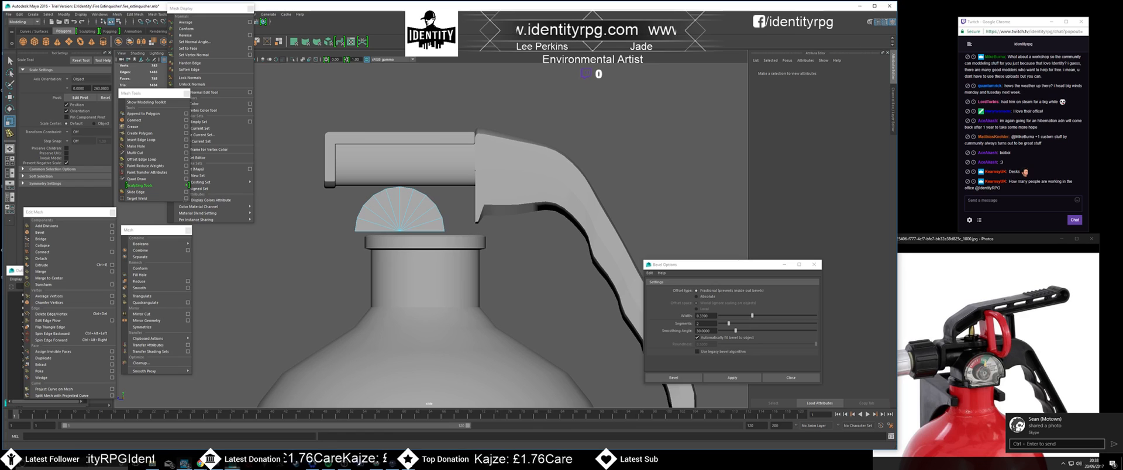
- Switch to Skype, view the shared office photo enlarged, and park its smaller window clear of the modeling viewport
click(185, 463)
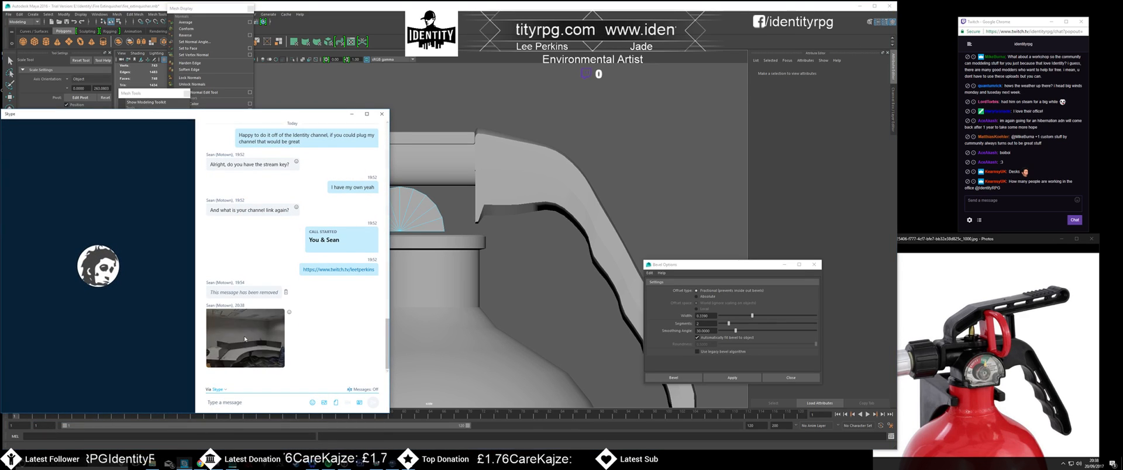
click(245, 339)
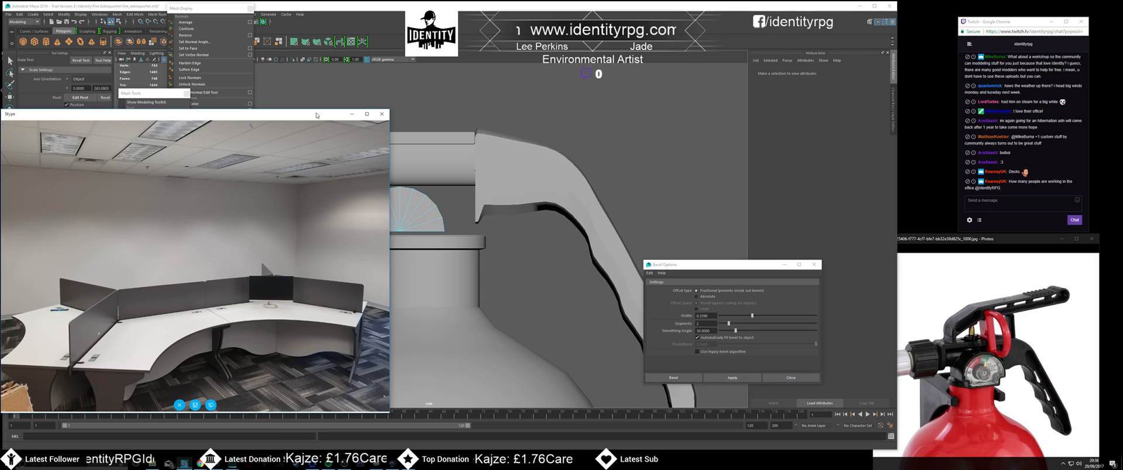
click(366, 114)
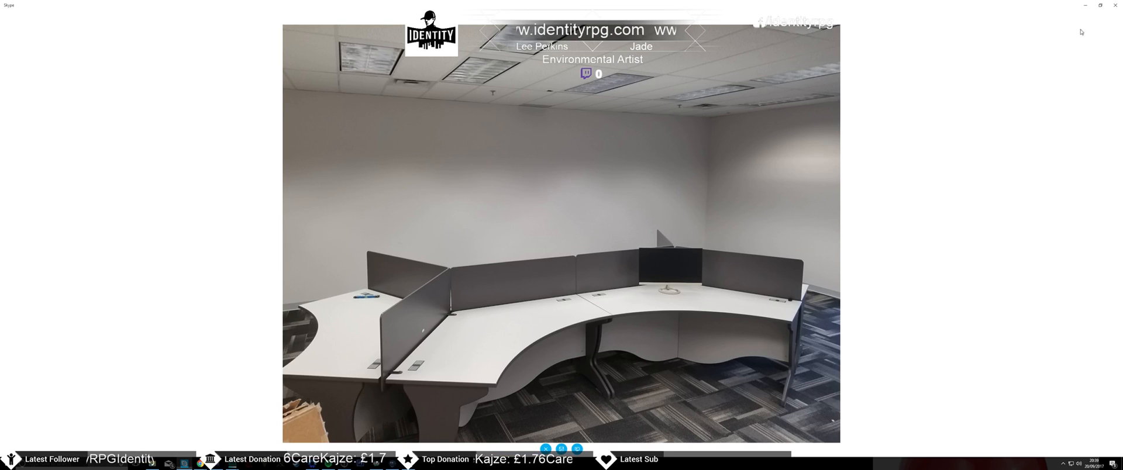
click(1100, 5)
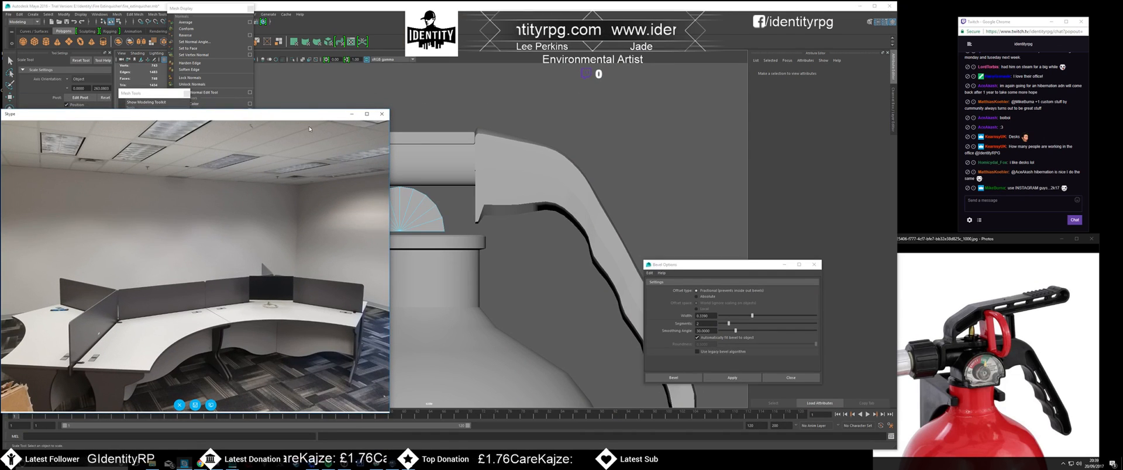
drag(228, 120, 845, 109)
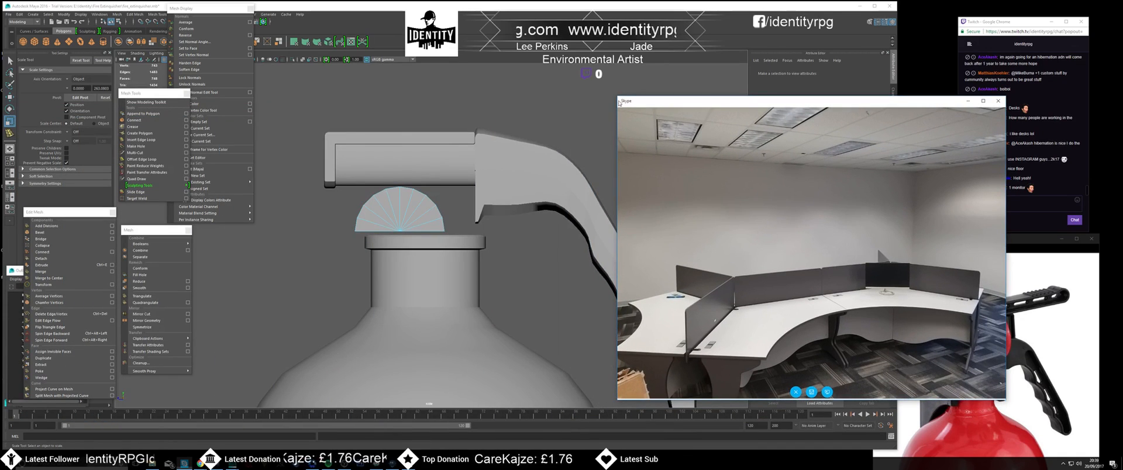
drag(620, 102, 816, 159)
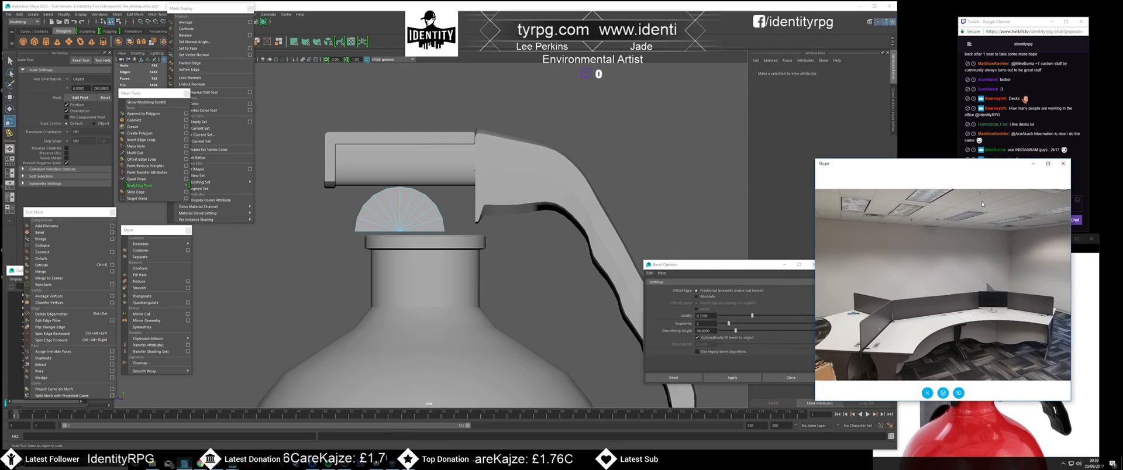
drag(959, 165, 988, 27)
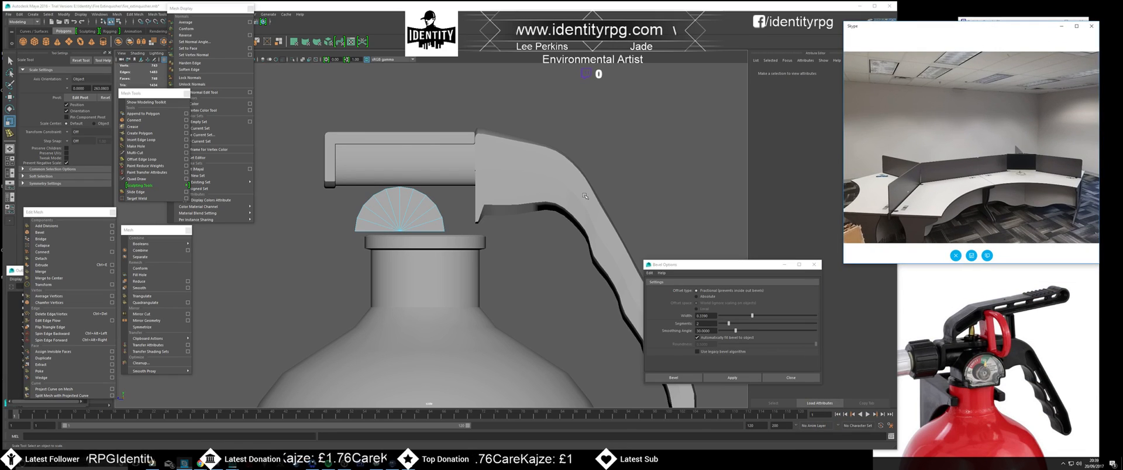
- Select the open bottom border of the half-cylinder in the perspective view and fill the hole with a face
click(410, 218)
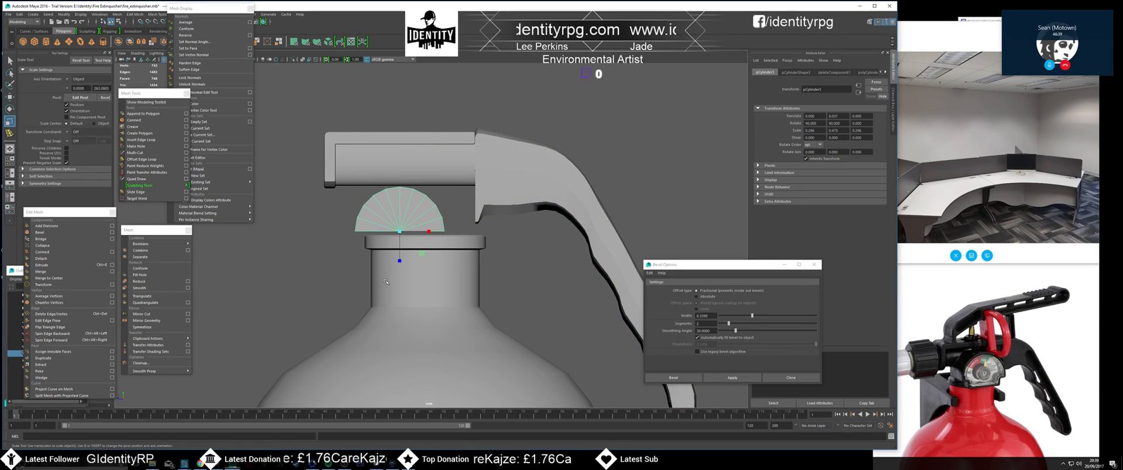
key(space)
key(space)
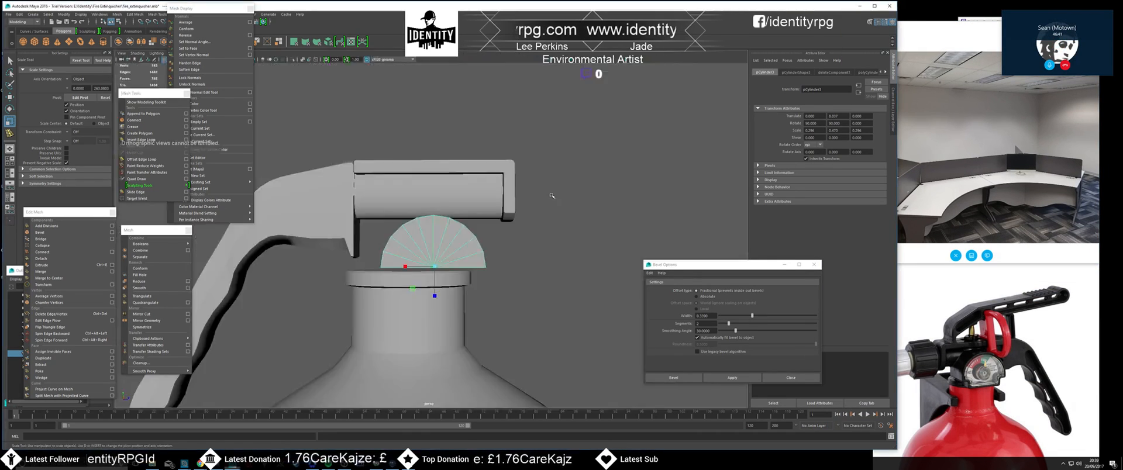
alt+drag(529, 234, 417, 207)
key(w)
right_click(401, 202)
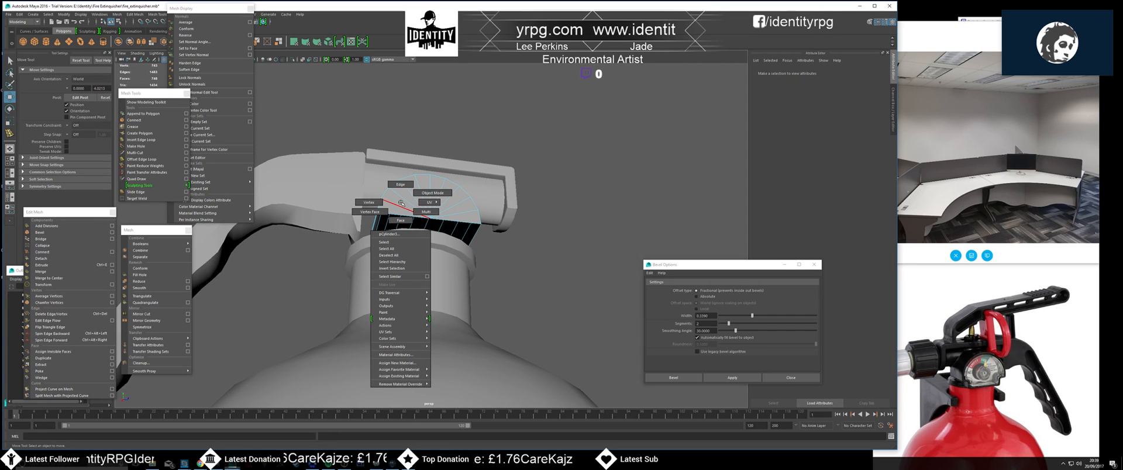
click(402, 195)
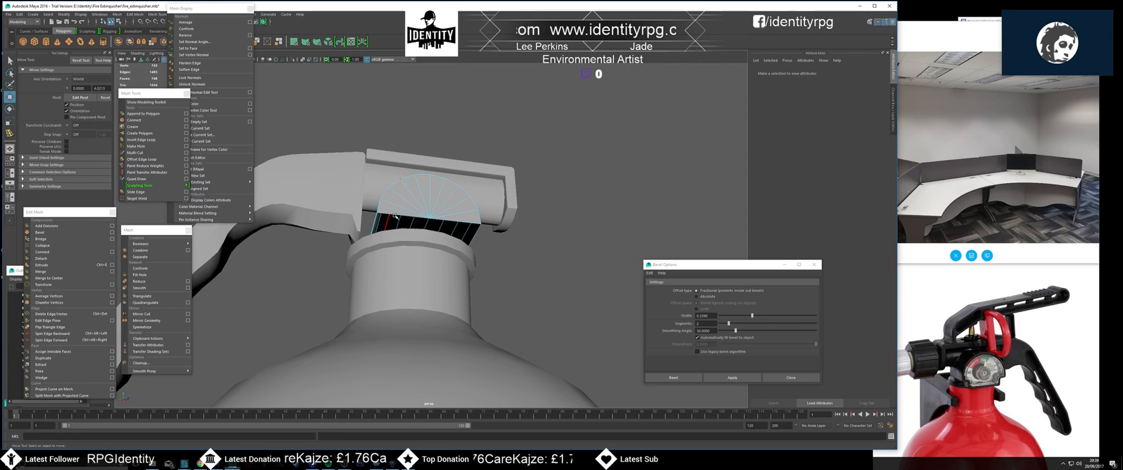
click(395, 217)
alt+drag(391, 224, 431, 245)
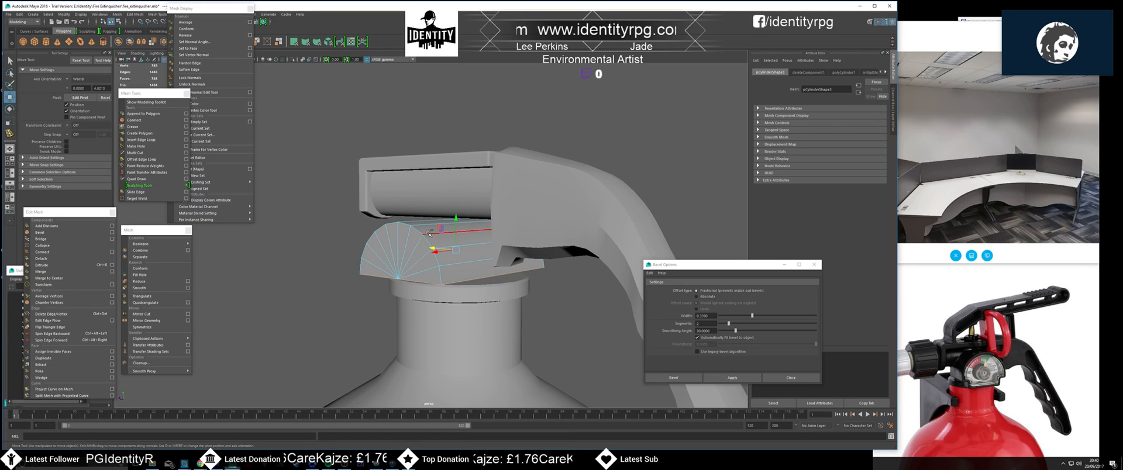
alt+drag(478, 270, 404, 288)
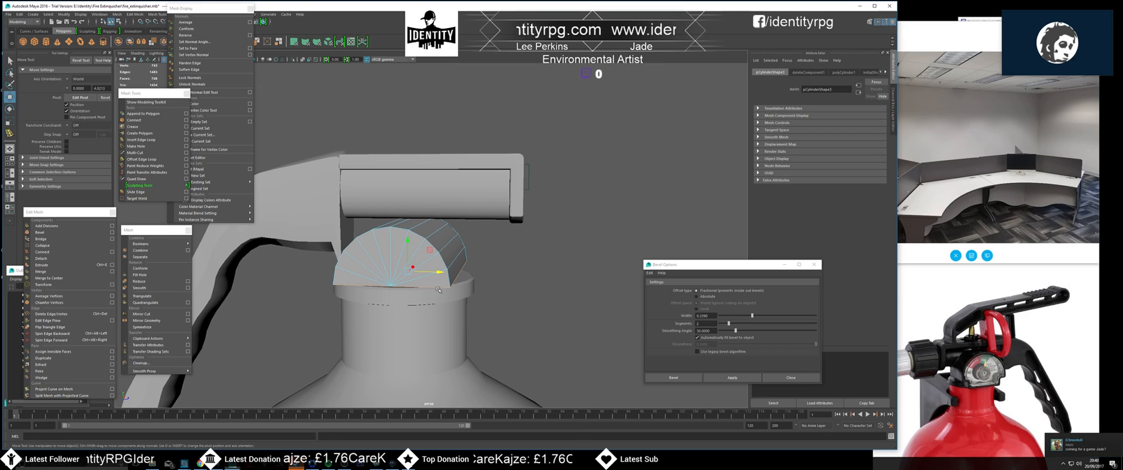
alt+drag(438, 289, 520, 301)
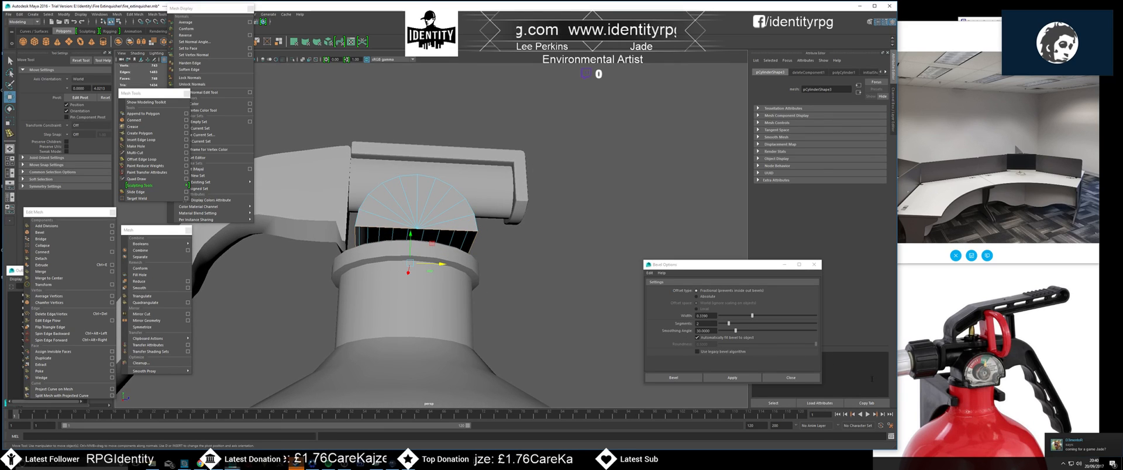
alt+drag(325, 305, 316, 294)
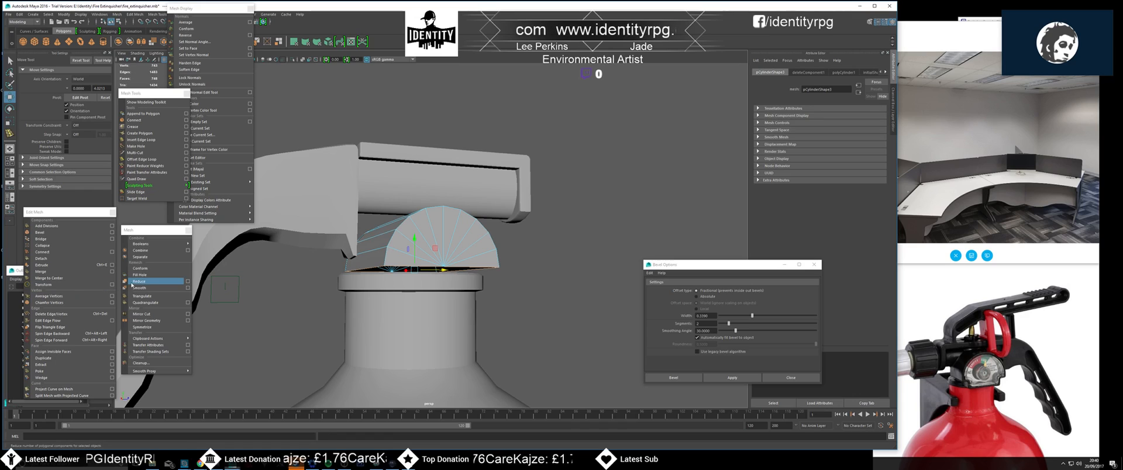
mouse_move(391, 268)
alt+mouse_down()
mouse_move(400, 261)
mouse_move(389, 265)
alt+mouse_up()
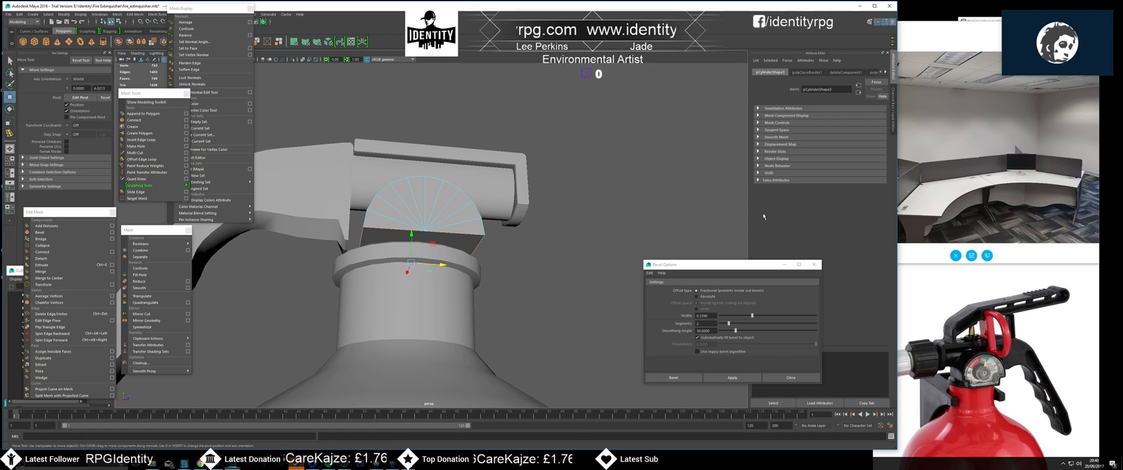
click(970, 66)
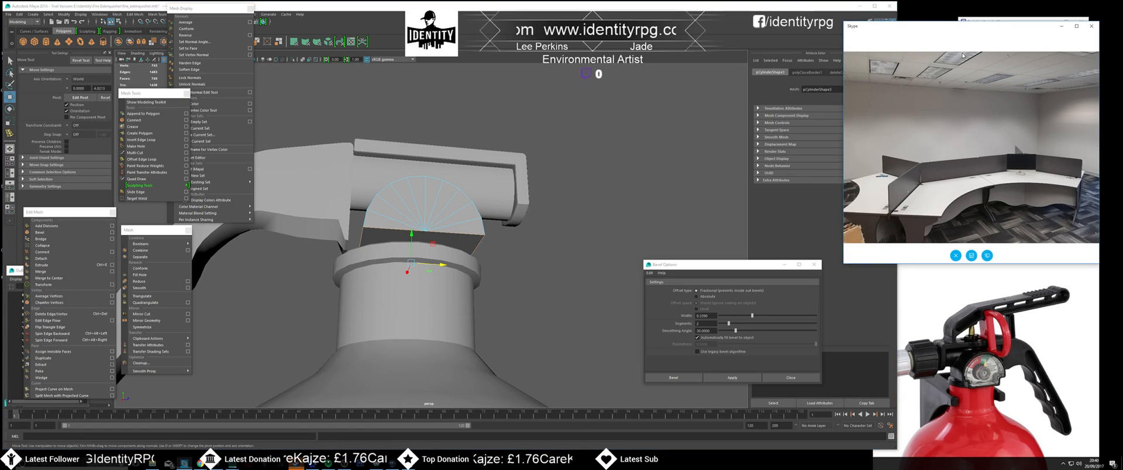
- Select the half-cylinder's new bottom face, extrude it and scale the extruded face inward to form an inset
alt+drag(534, 293, 507, 255)
right_drag(446, 233, 460, 240)
click(460, 231)
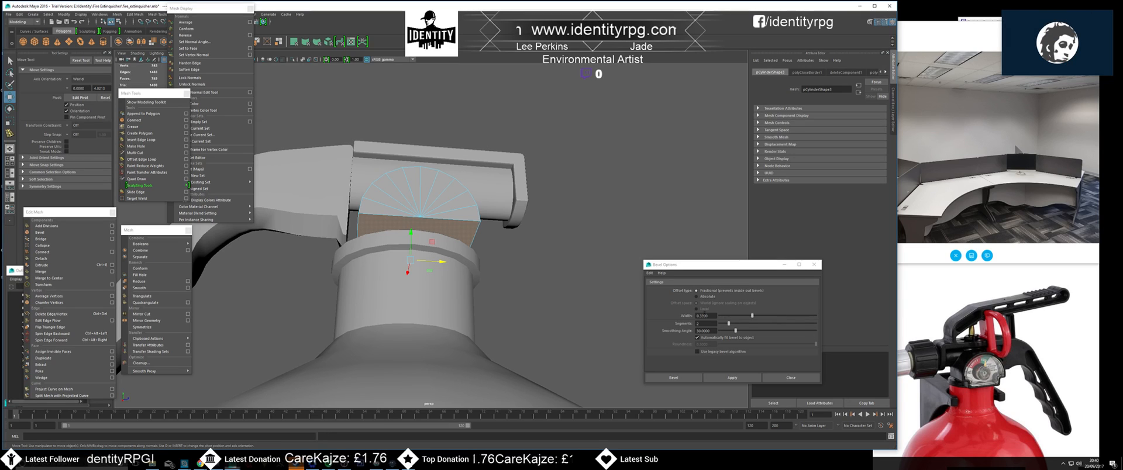
scroll(538, 284, up, 3)
alt+middle_drag(539, 288, 567, 290)
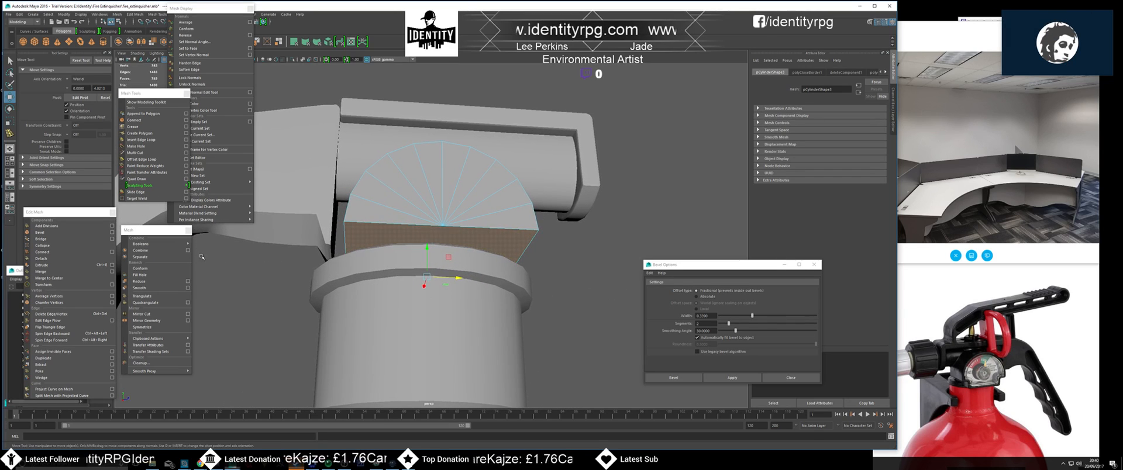
click(42, 265)
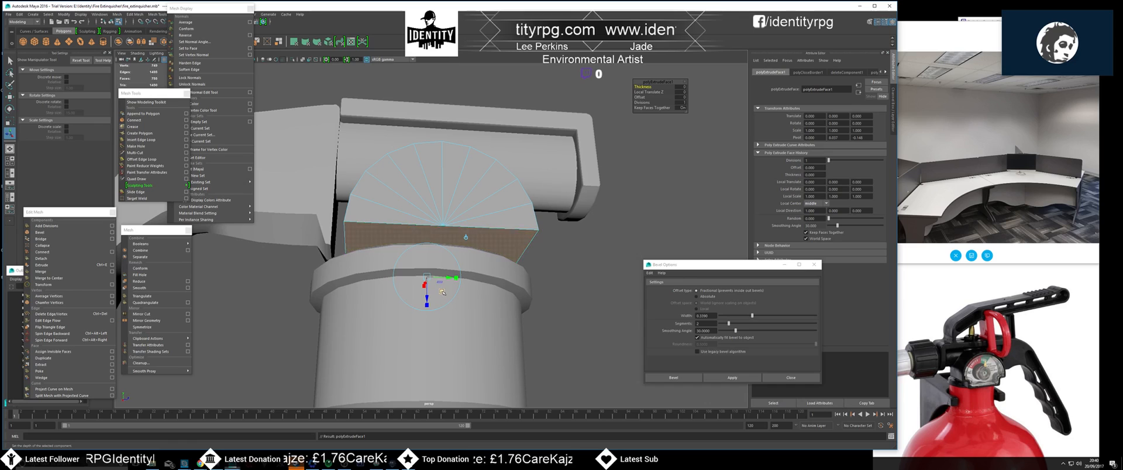
key(r)
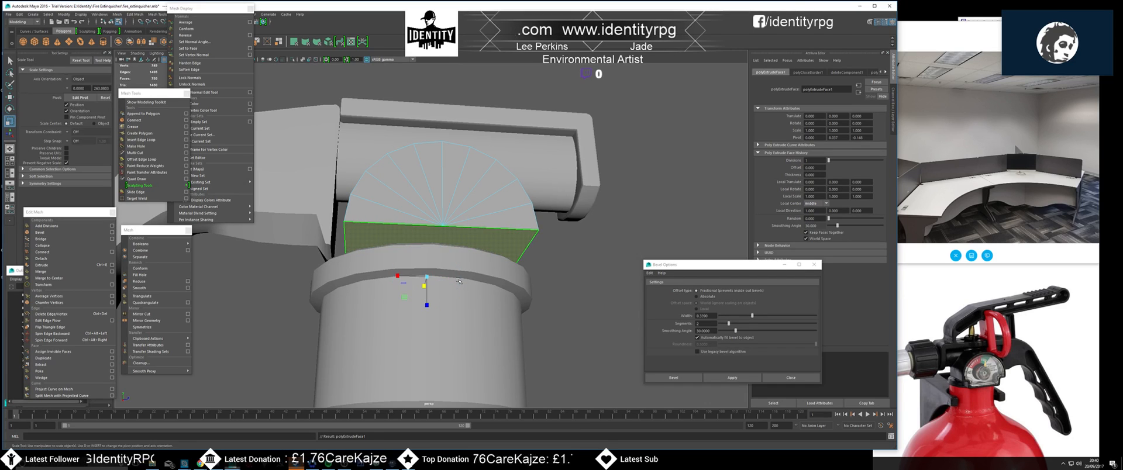
drag(398, 276, 427, 287)
key(ctrl+e)
key(w)
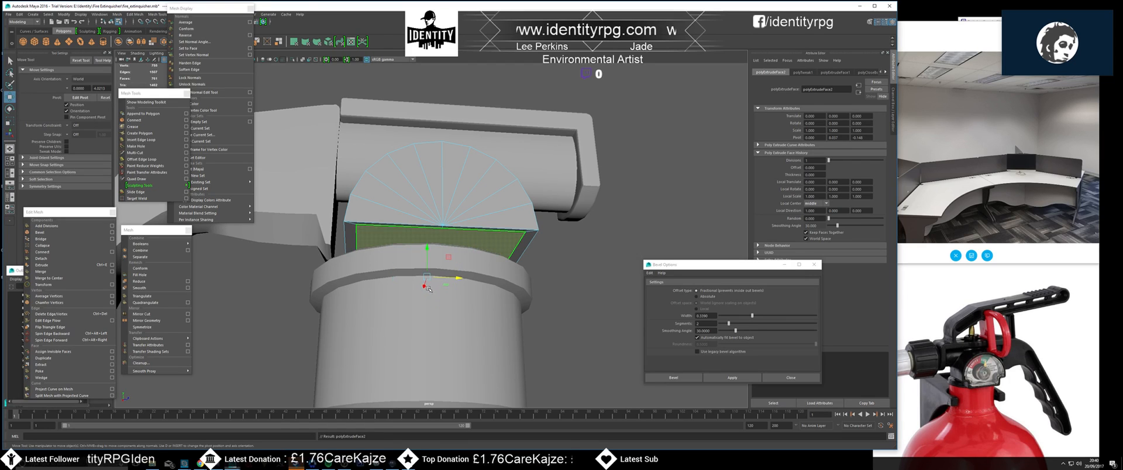
drag(428, 251, 474, 297)
key(ctrl+z)
key(ctrl+z)
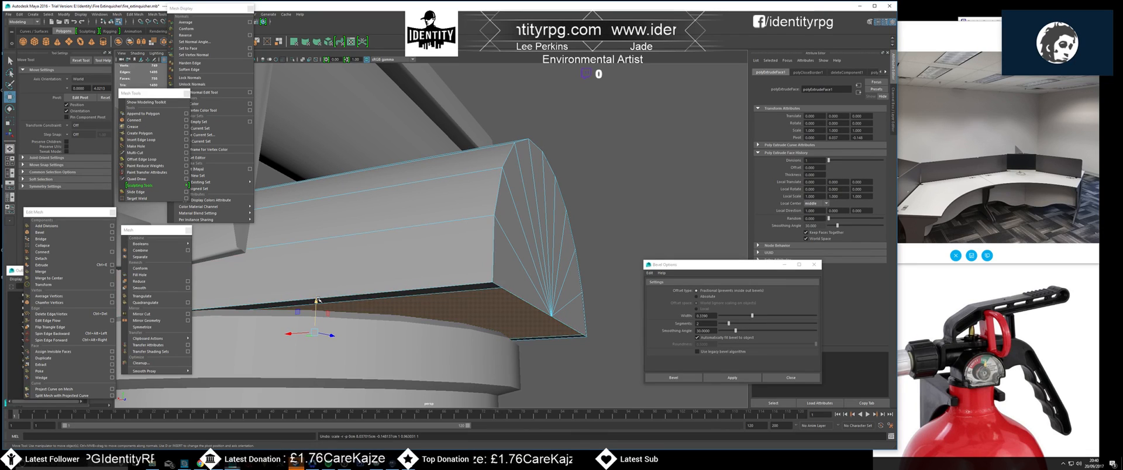
key(ctrl+z)
- Extrude the half-cylinder's bottom face downward to form a block reaching toward the bottle neck's rim
drag(316, 300, 317, 302)
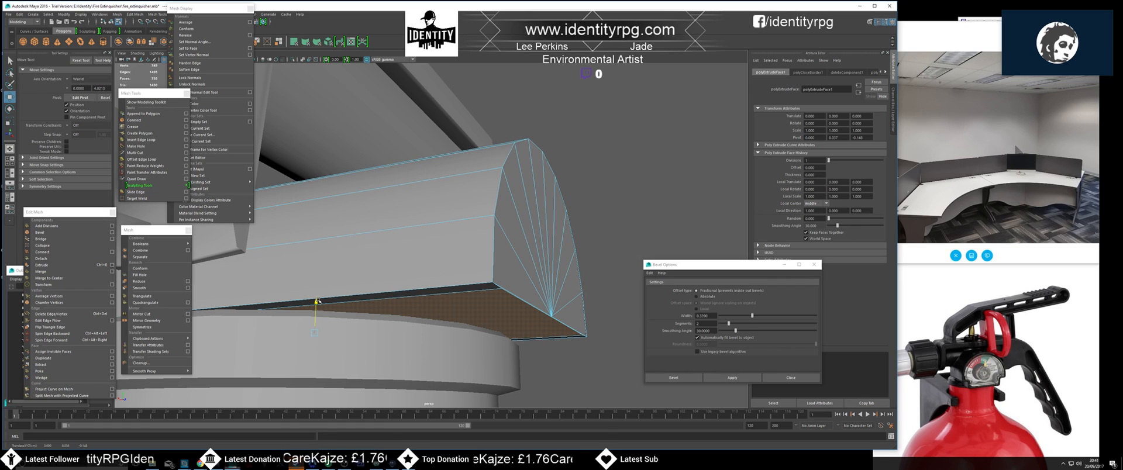
key(ctrl+e)
key(f)
alt+drag(521, 270, 478, 285)
drag(439, 262, 436, 282)
scroll(556, 285, down, 5)
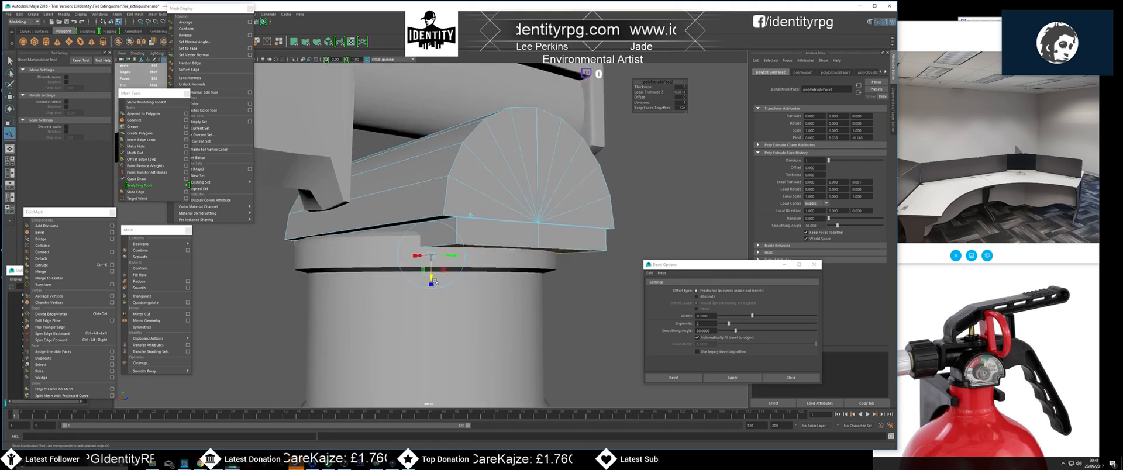
alt+drag(626, 287, 555, 293)
scroll(564, 286, up, 4)
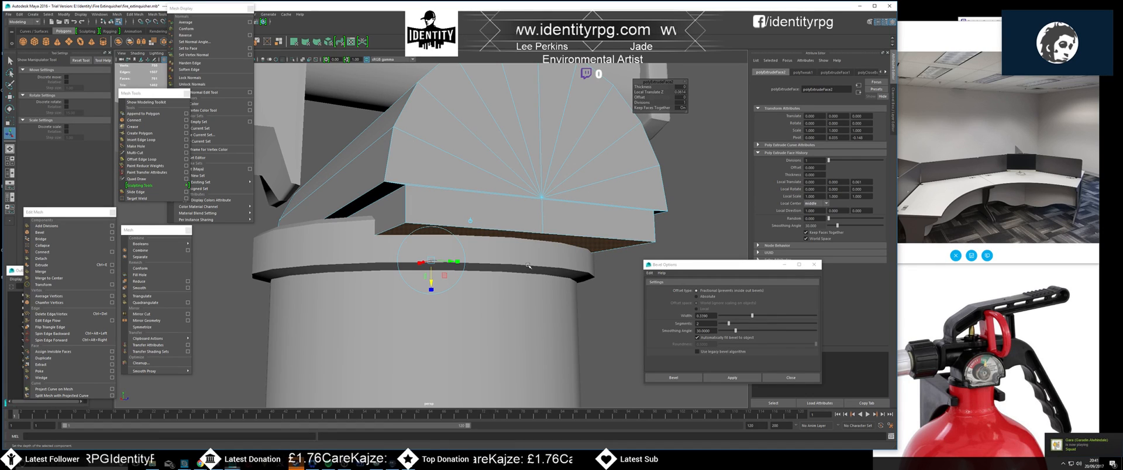
alt+drag(515, 238, 521, 214)
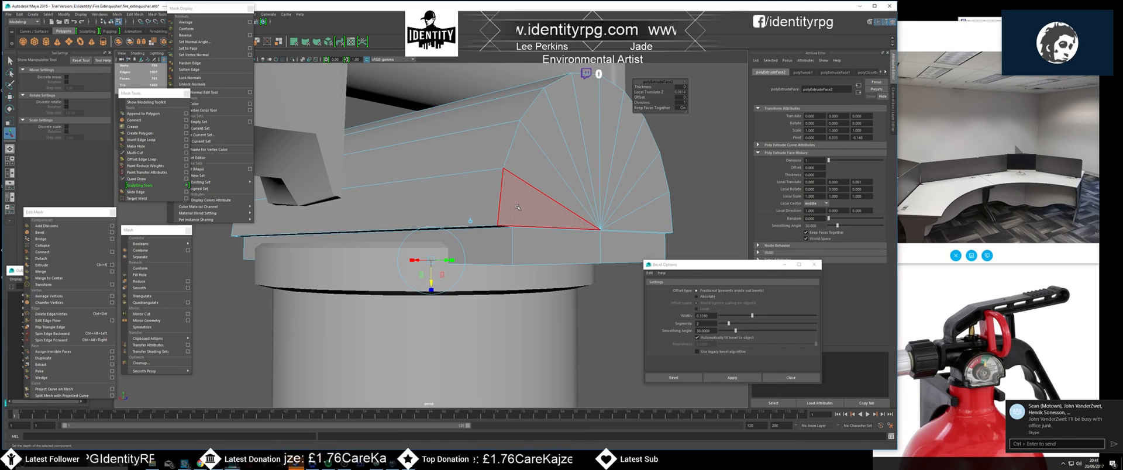
mouse_move(520, 209)
alt+mouse_down()
mouse_move(481, 203)
mouse_move(503, 203)
alt+mouse_up()
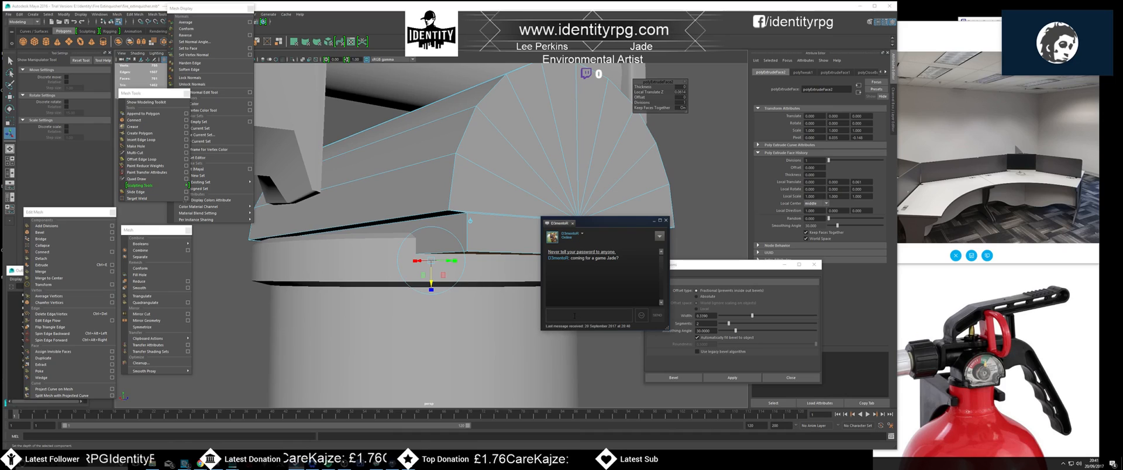
- Reply "Working mate, currently streaming" in the Steam chat and dismiss the chat window
text(Work)
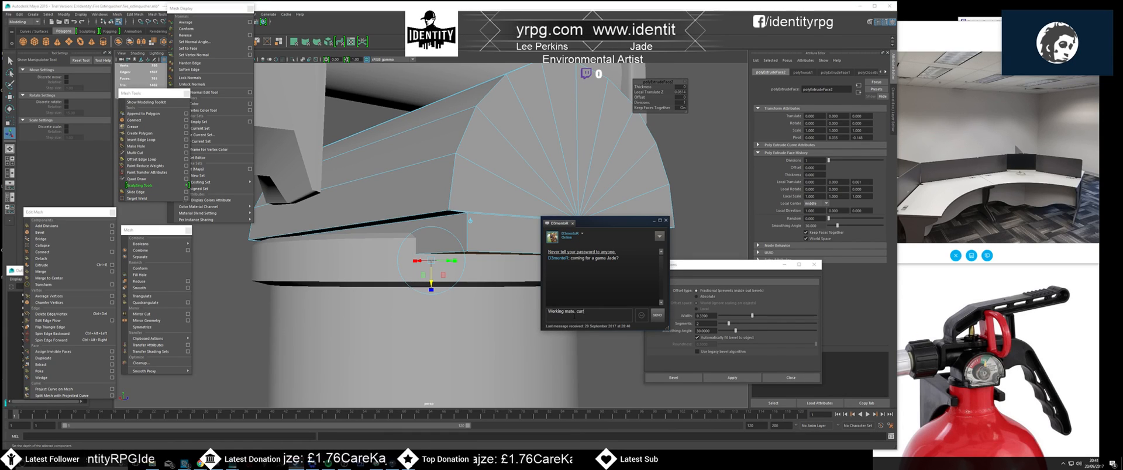
text(ing)
key(Return)
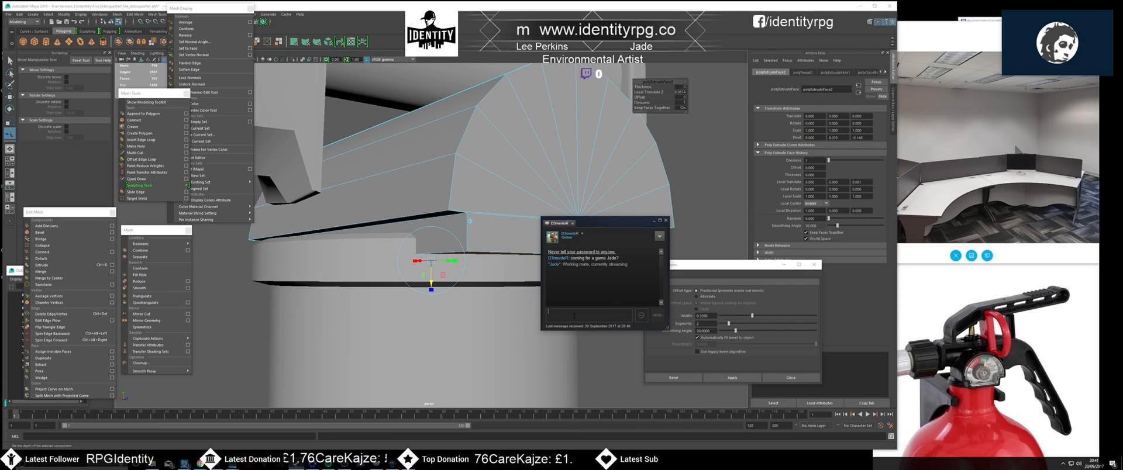
click(655, 221)
- Select the vertices at the base centre of the half-cylinder's flat end face and merge them
alt+drag(232, 363, 392, 309)
scroll(438, 332, up, 3)
right_drag(520, 315, 561, 282)
click(569, 273)
alt+drag(569, 273, 515, 272)
key(w)
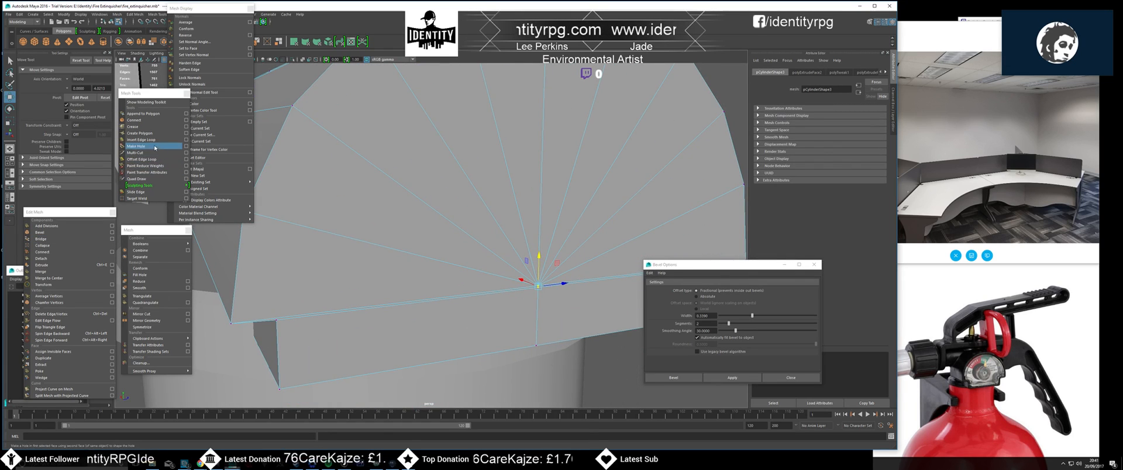
click(74, 273)
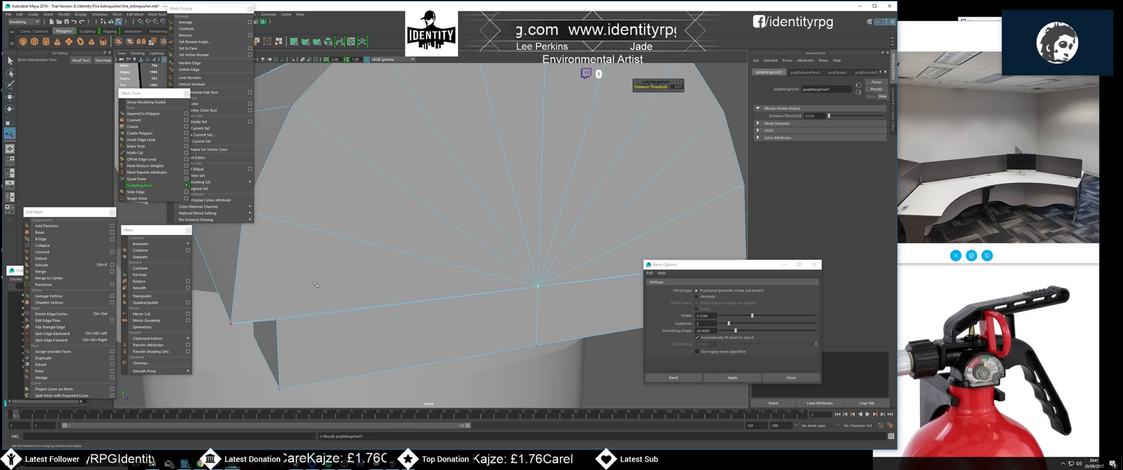
- Repeat the vertex merge at the base centre of the half-cylinder's opposite end face
scroll(487, 296, down, 3)
alt+drag(487, 297, 472, 221)
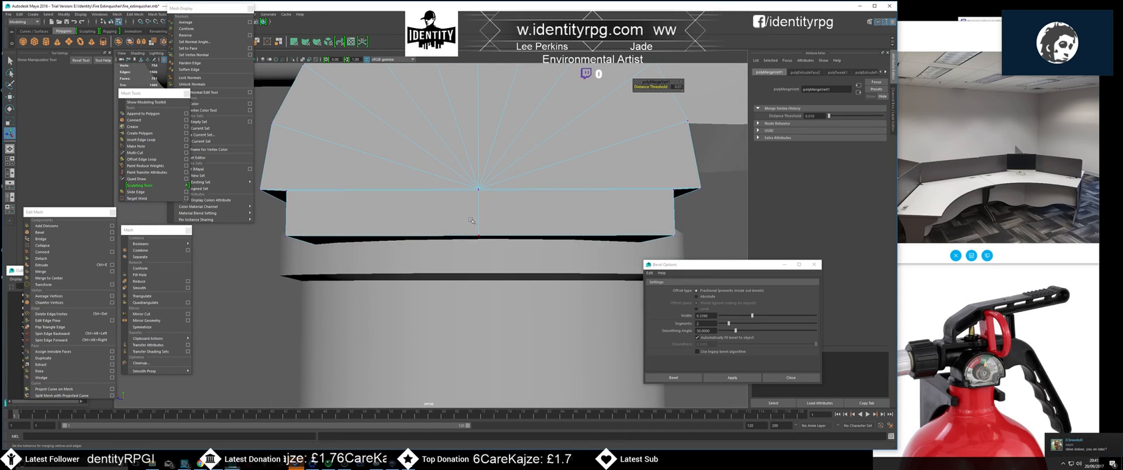
click(478, 188)
alt+drag(478, 187, 425, 321)
key(g)
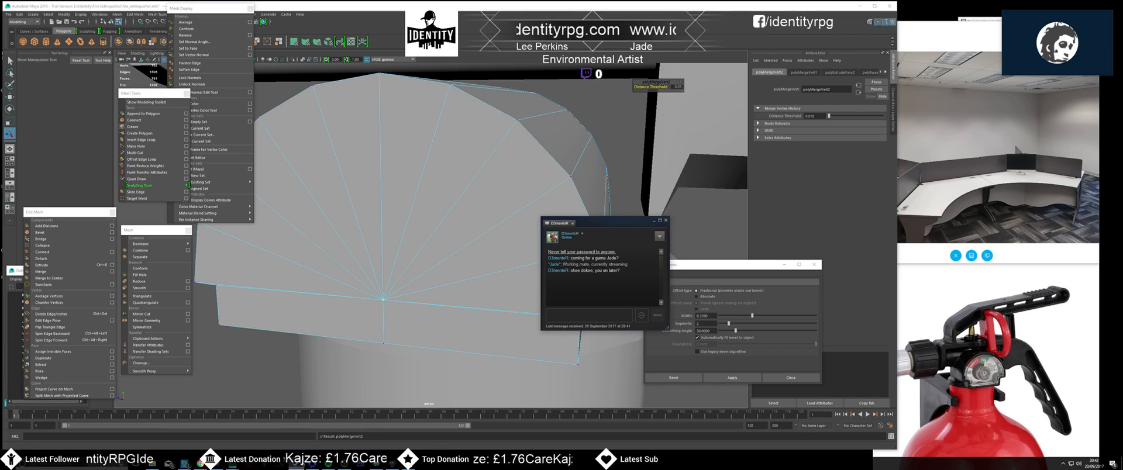
- Reply "Yeah should be" in the Steam chat and dismiss the chat window again
text(Yeah should be])
key(Return)
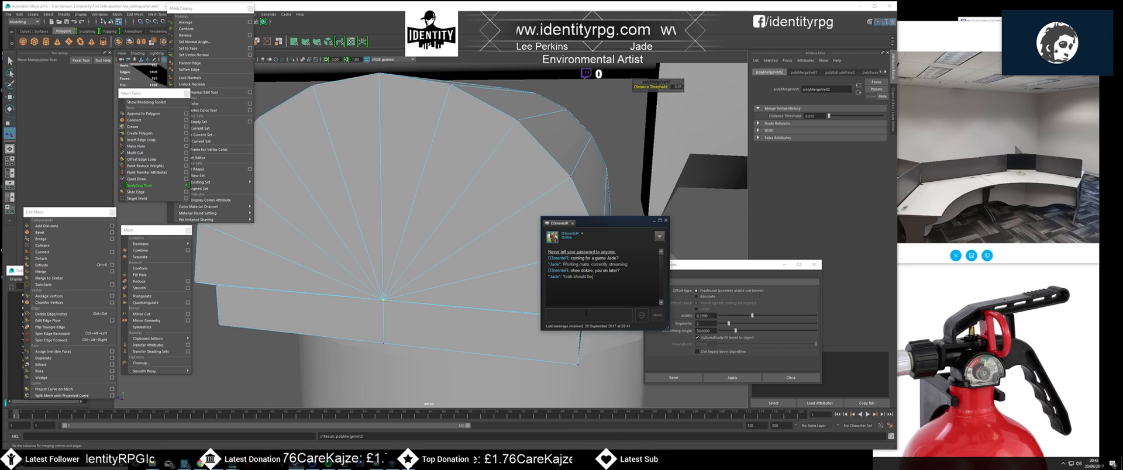
click(654, 222)
- Close the Skype office photo window and dismiss the Skype call notification
mouse_move(487, 273)
alt+mouse_down()
mouse_move(351, 269)
mouse_move(444, 286)
mouse_move(502, 266)
alt+mouse_up()
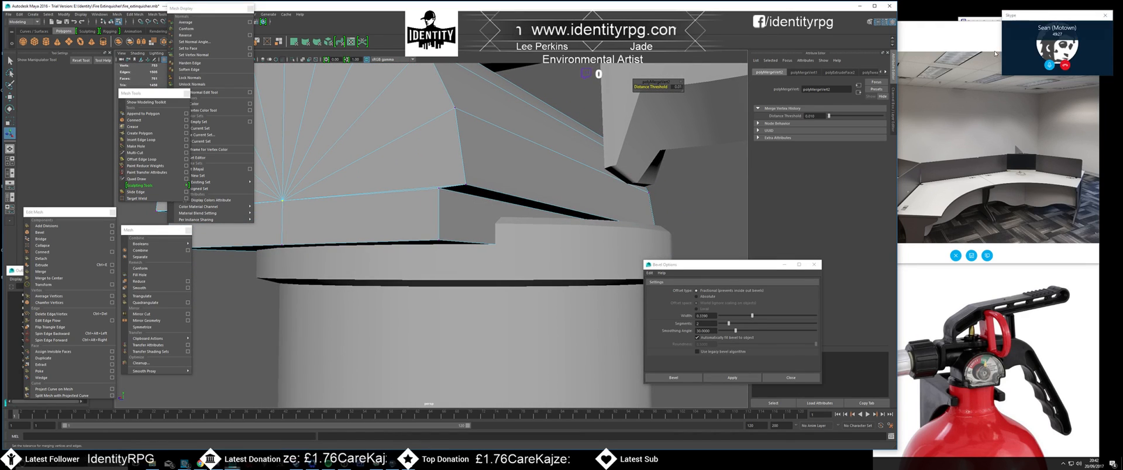
click(1056, 110)
click(1092, 26)
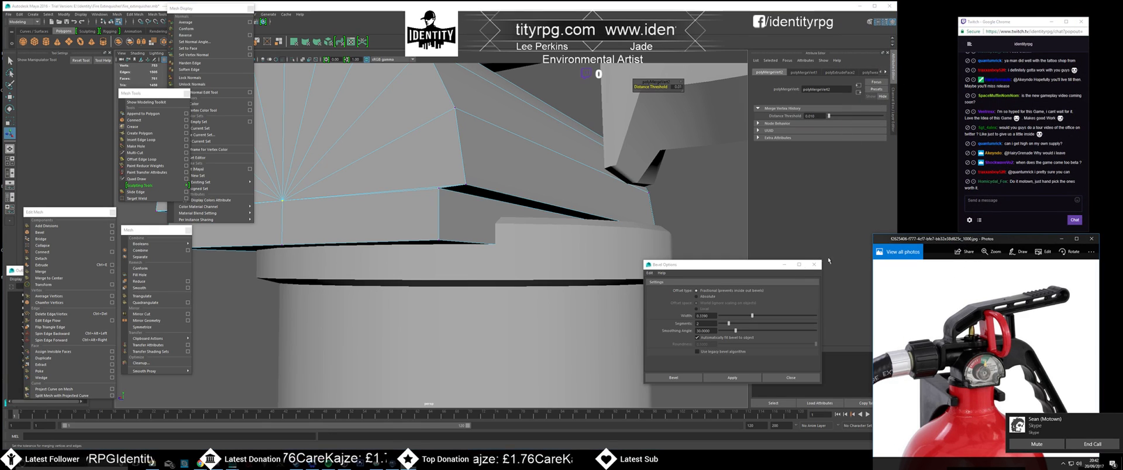
click(1117, 419)
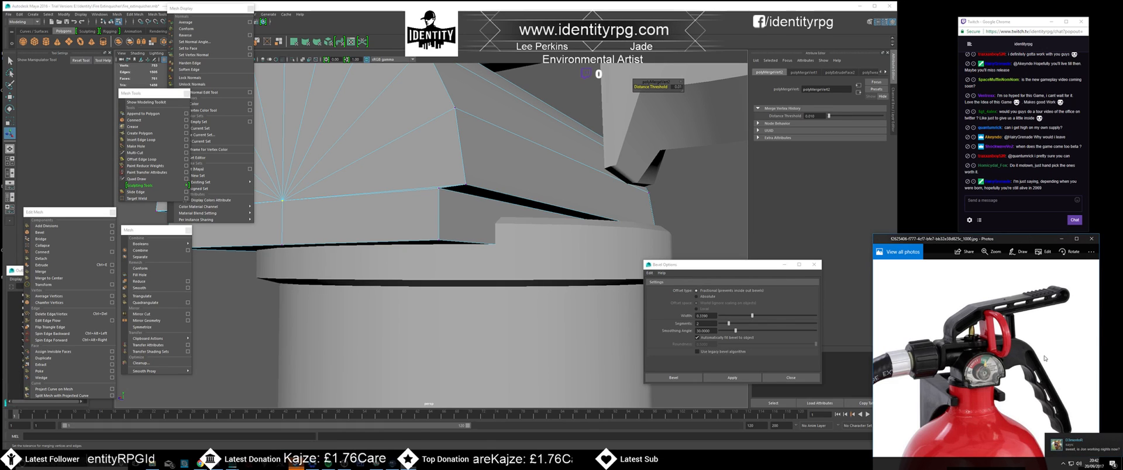
- Move the Bevel Options dialog clear of the model and inspect the block beneath the half-cylinder from the side
mouse_move(567, 253)
alt+mouse_down()
mouse_move(578, 254)
mouse_move(570, 261)
alt+mouse_up()
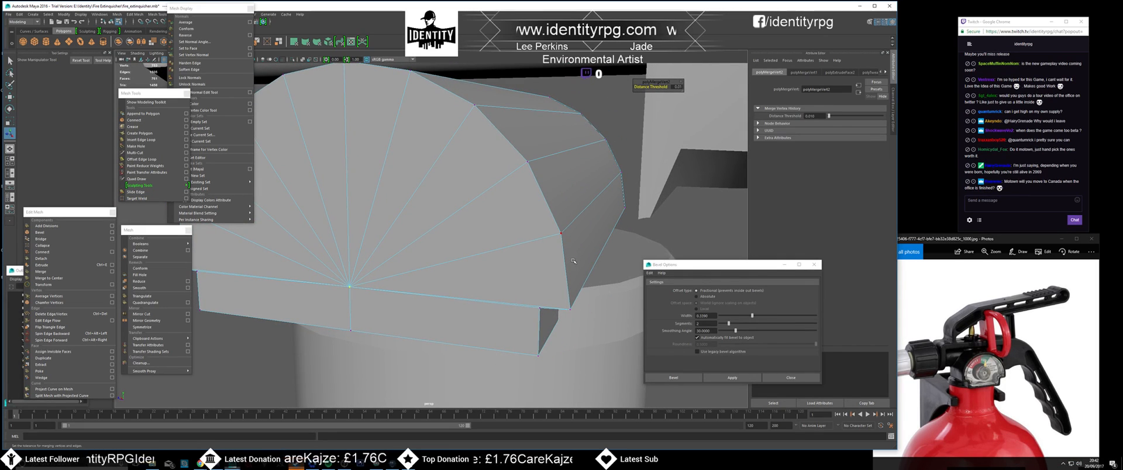
drag(702, 264, 755, 253)
alt+drag(562, 234, 375, 213)
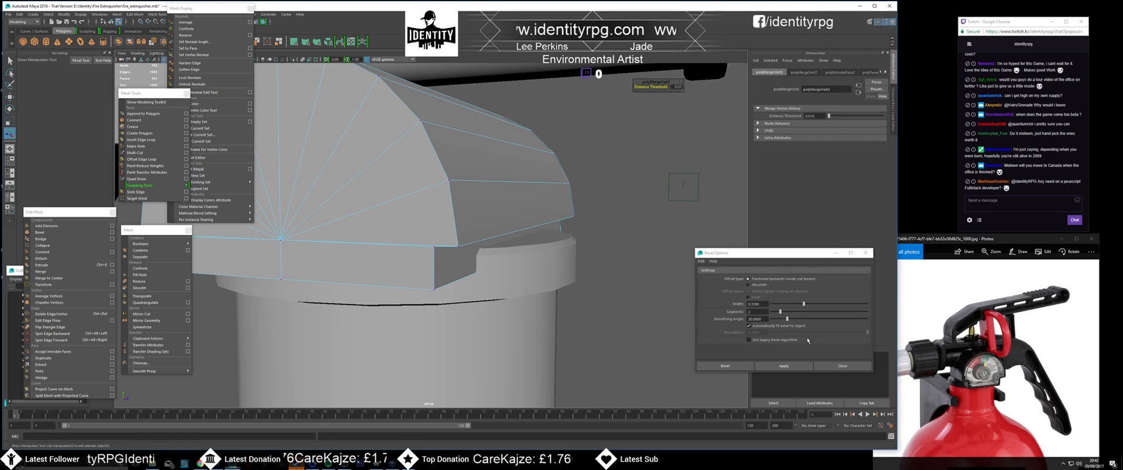
alt+drag(494, 255, 503, 254)
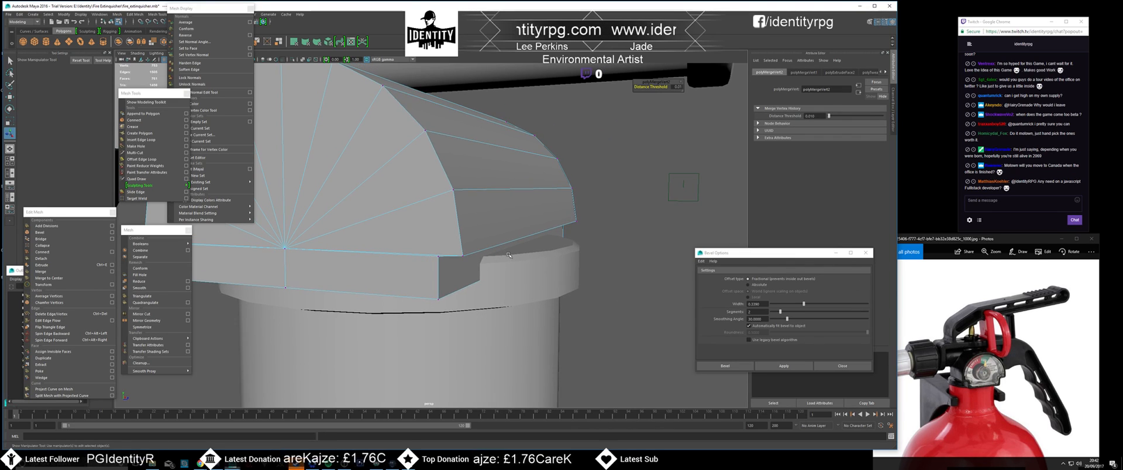
scroll(509, 255, down, 6)
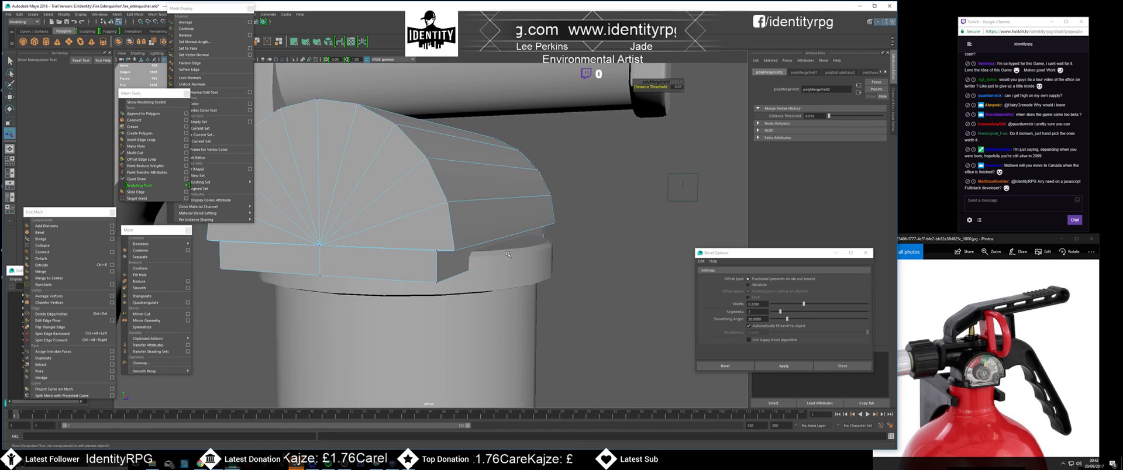
- Select the half-cylinder's lower side vertices and move them slightly downward
alt+drag(505, 246, 496, 215)
right_drag(497, 215, 497, 188)
click(496, 202)
alt+drag(496, 205, 547, 208)
shift+click(362, 207)
key(w)
alt+drag(431, 228, 398, 182)
click(378, 208)
click(413, 204)
shift+click(298, 215)
alt+drag(386, 235, 378, 240)
drag(371, 199, 468, 234)
click(459, 212)
mouse_move(485, 201)
mouse_down()
mouse_move(494, 215)
mouse_move(478, 237)
mouse_move(481, 217)
mouse_up()
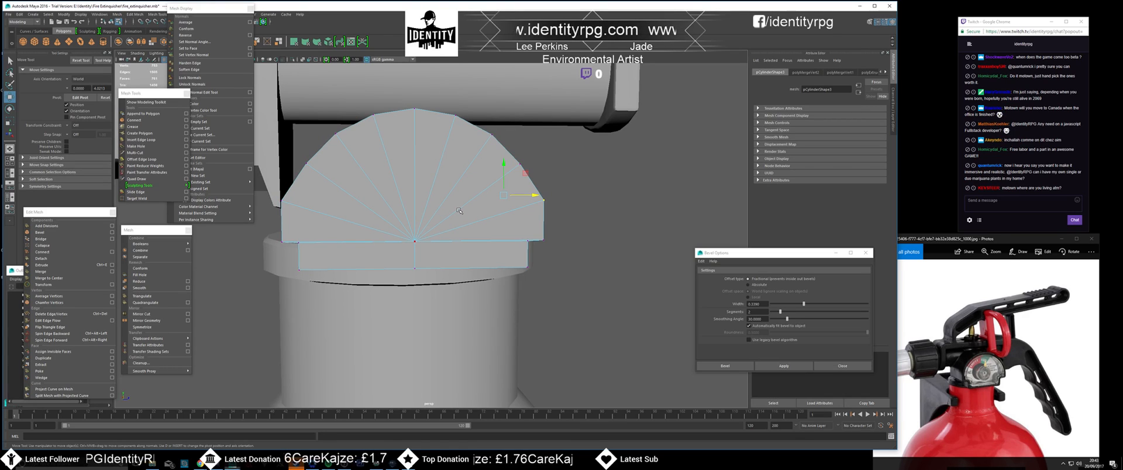
- Start a Multi-Cut on the half-cylinder's end face from its base edge, following the rim just inside the arc to the top centre
alt+drag(445, 209, 471, 216)
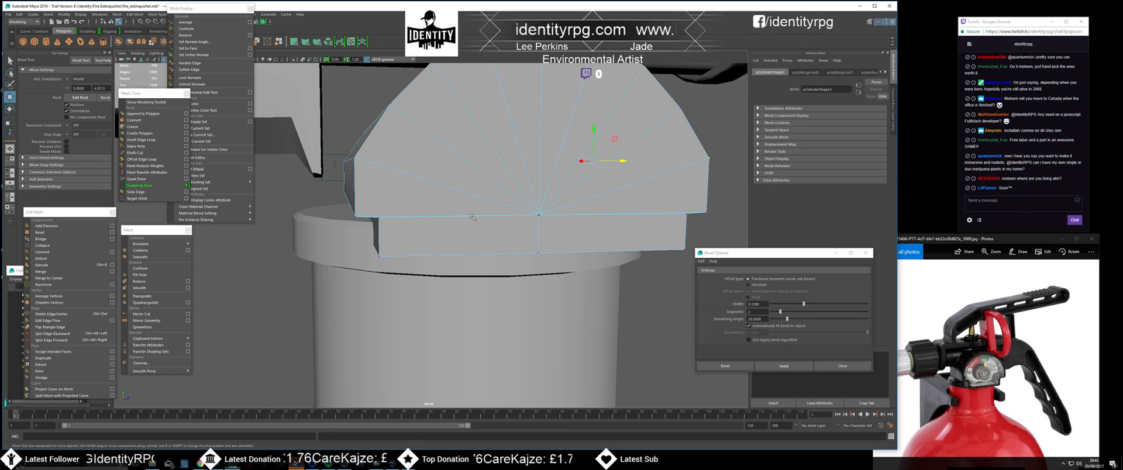
alt+drag(458, 205, 458, 205)
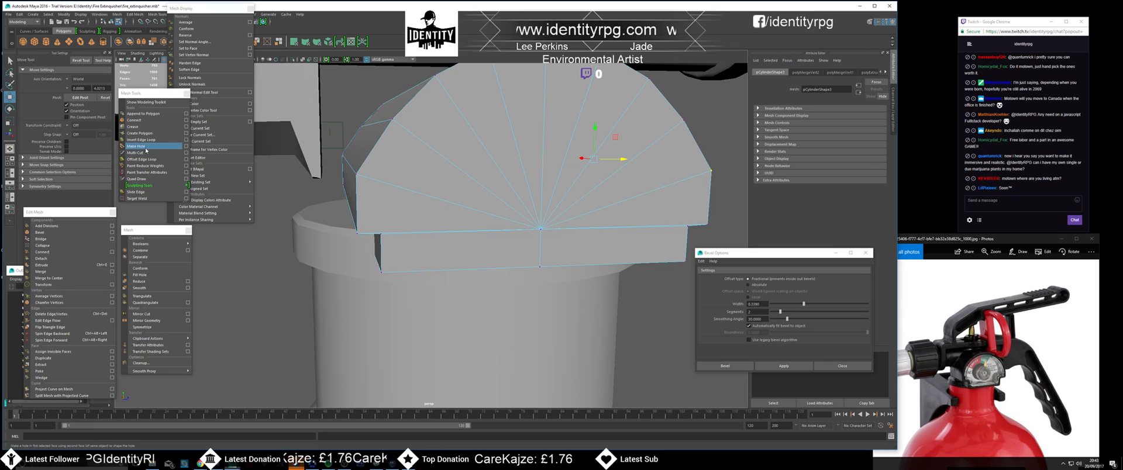
click(135, 153)
click(366, 233)
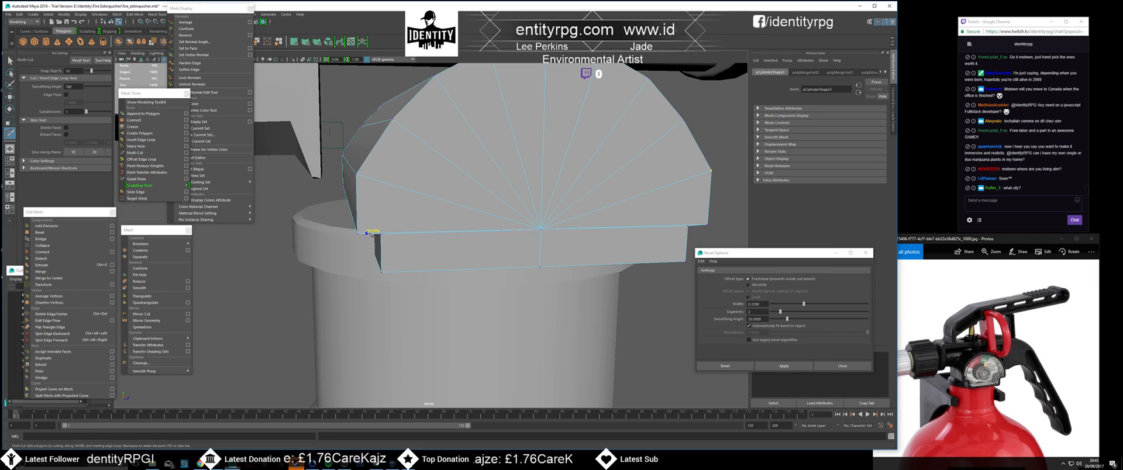
click(366, 179)
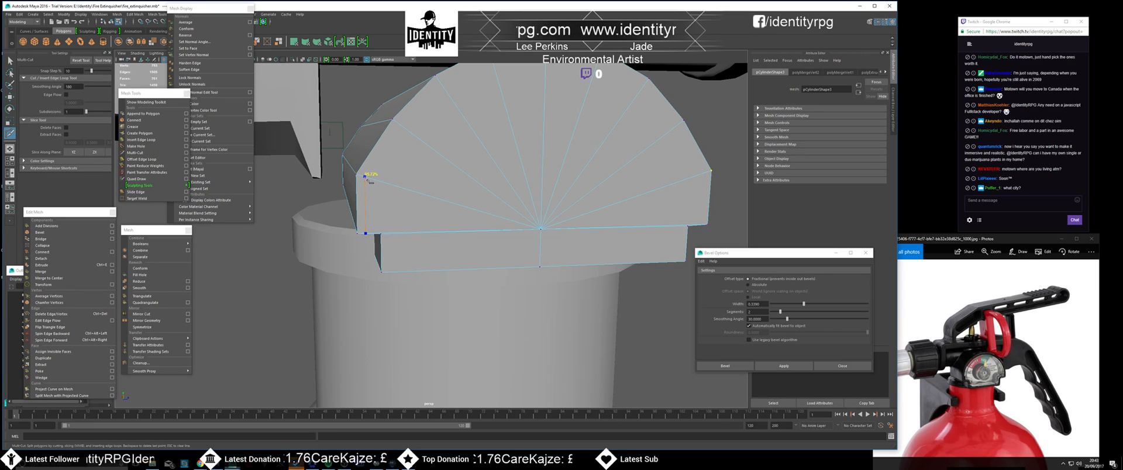
click(398, 123)
alt+drag(398, 124, 393, 139)
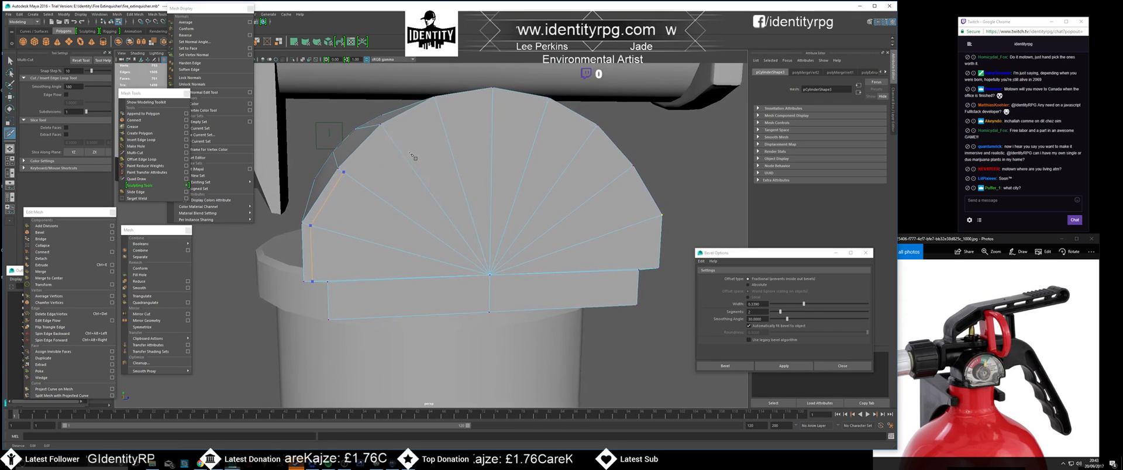
click(385, 129)
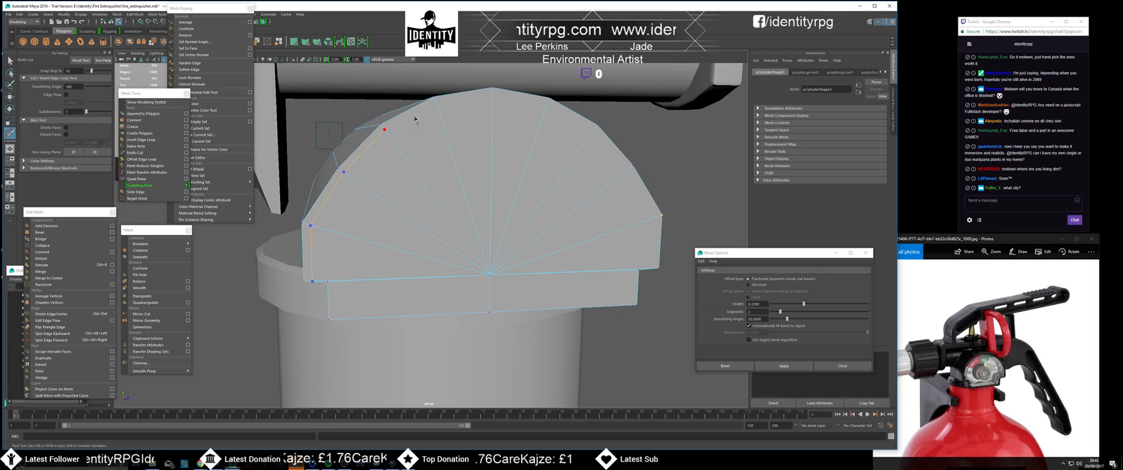
click(436, 103)
alt+middle_drag(436, 103, 328, 139)
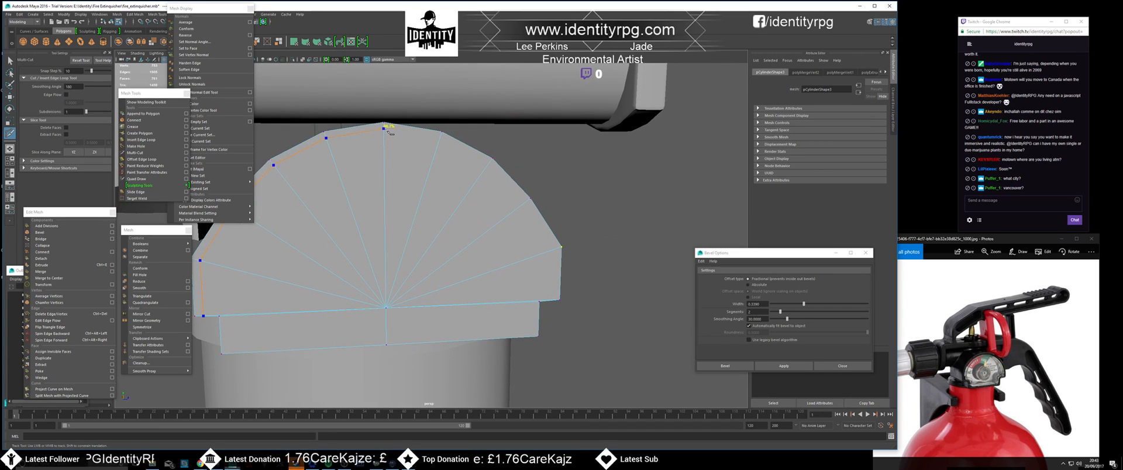
click(389, 131)
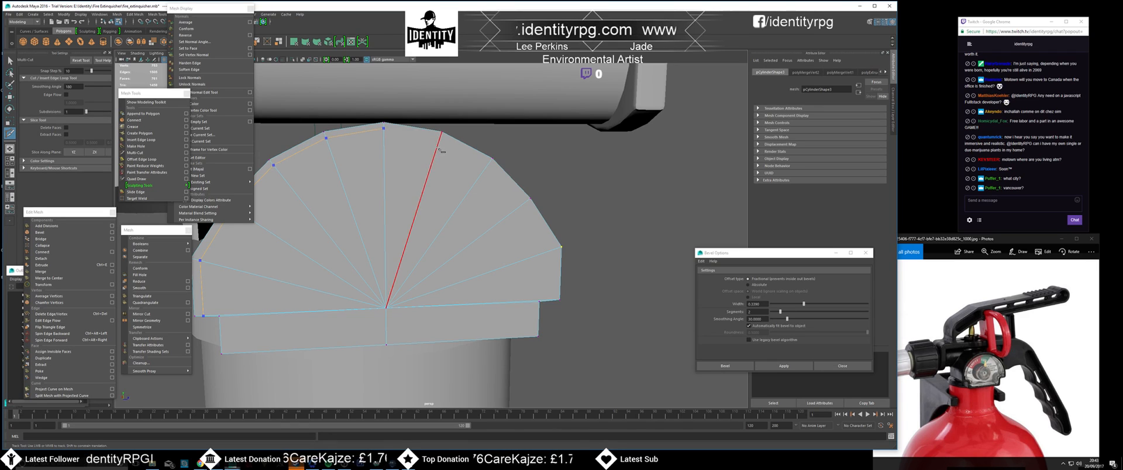
- Continue the inset cut down the other half of the arc to the base edge and complete it
click(447, 142)
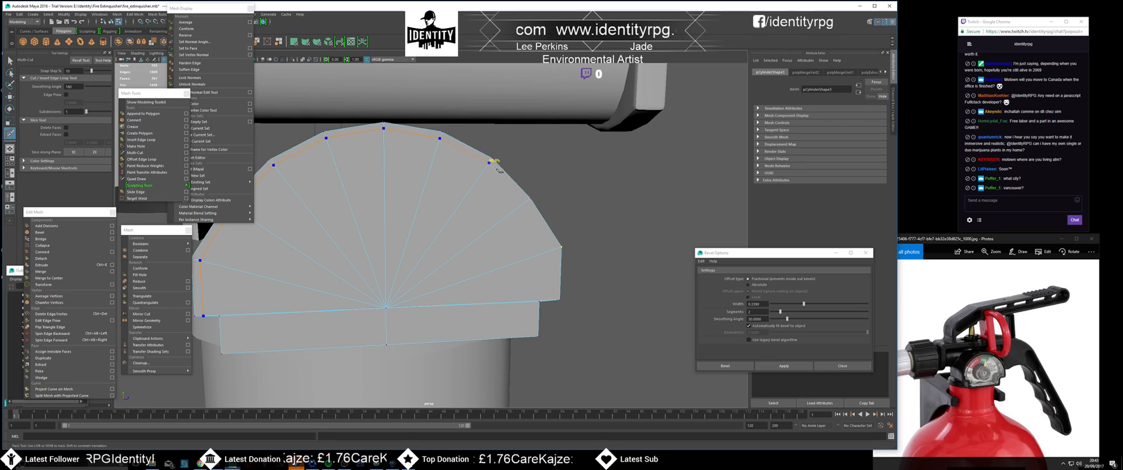
click(489, 164)
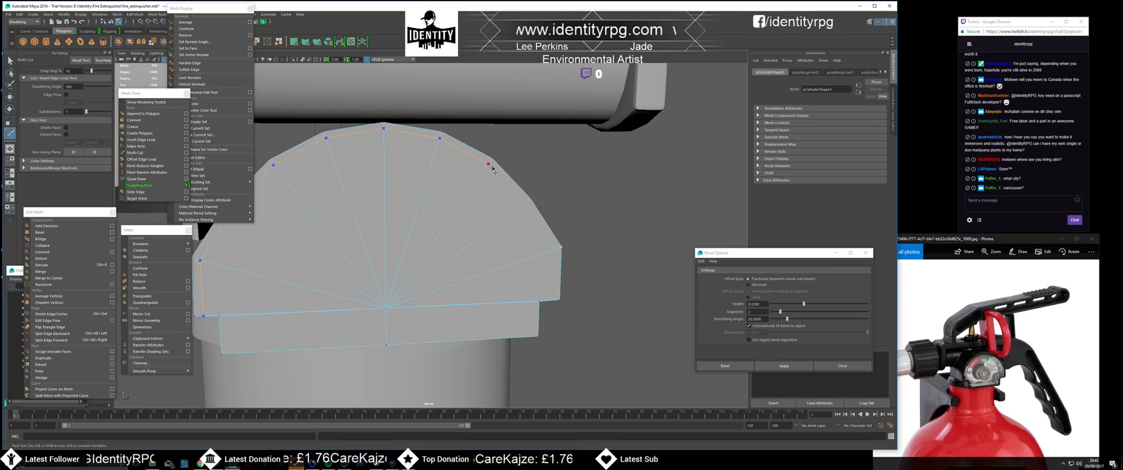
click(526, 204)
alt+drag(526, 204, 494, 196)
click(501, 222)
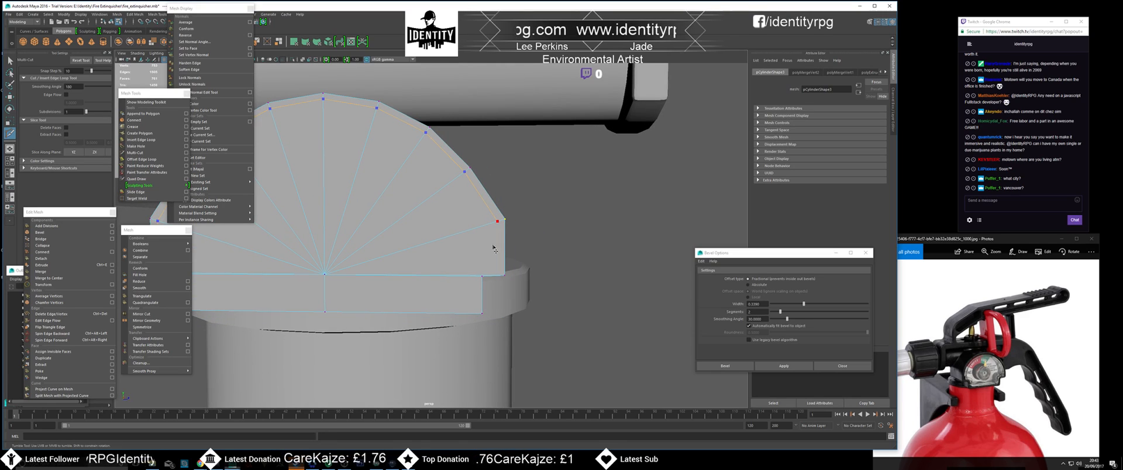
click(501, 276)
alt+middle_drag(468, 257, 512, 254)
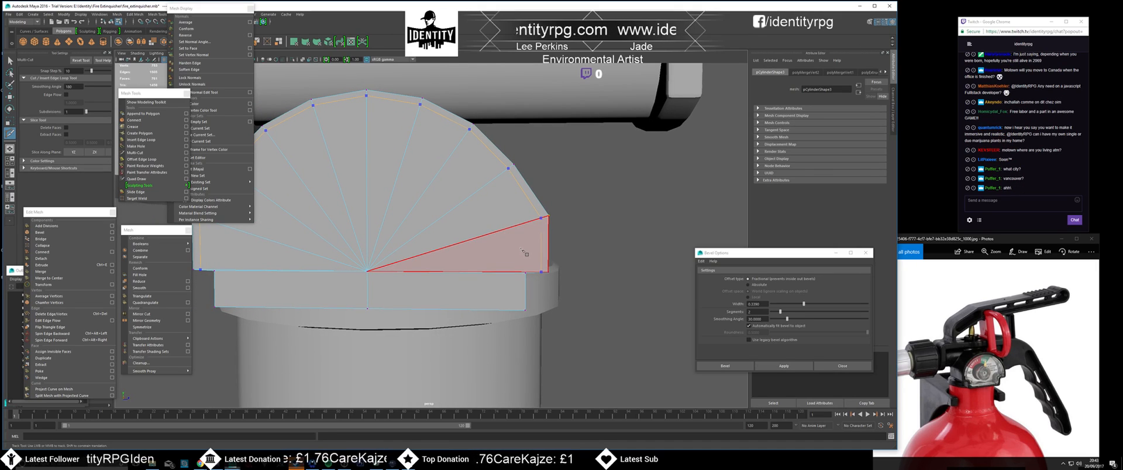
alt+right_drag(545, 256, 553, 270)
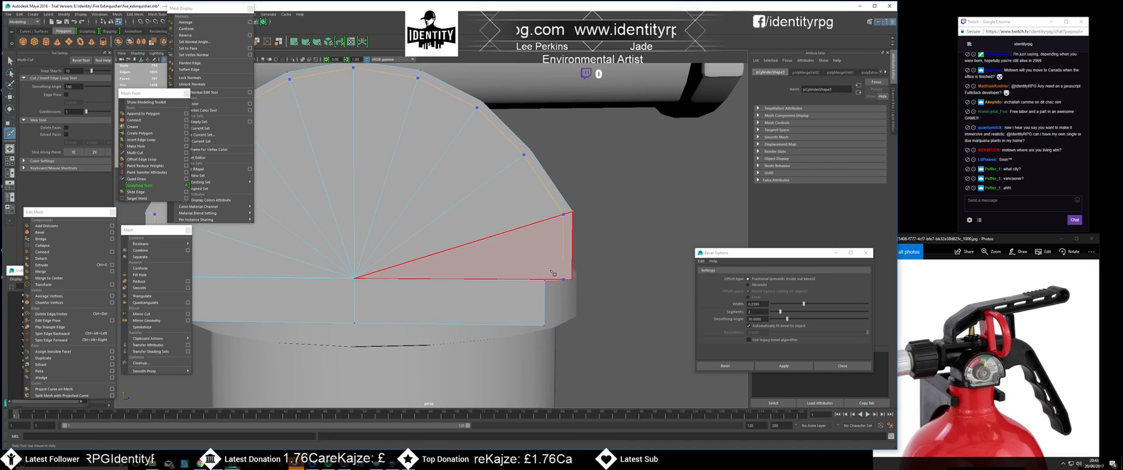
key(q)
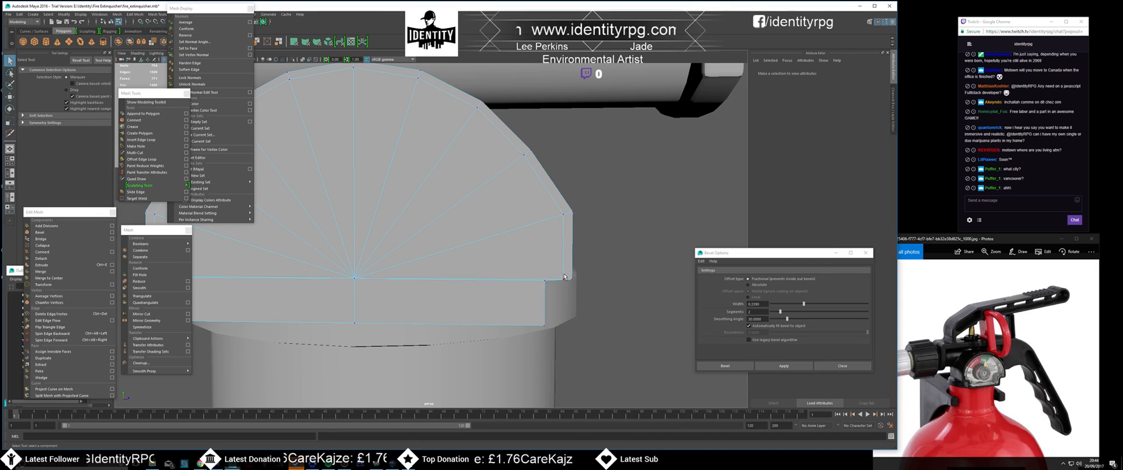
- Cut from the inset line's lower corner to the base block's top edge and down to its bottom edge, just inside the block's side
key(g)
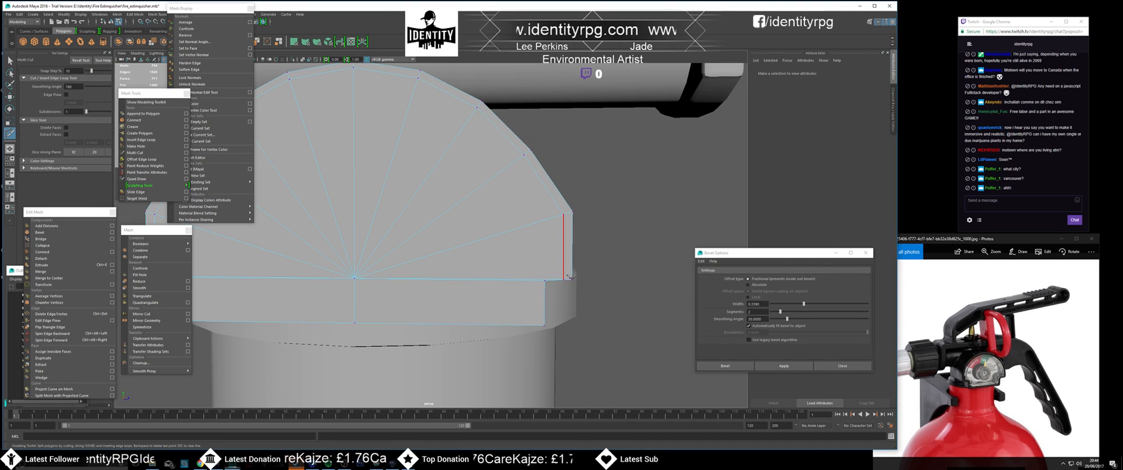
click(563, 272)
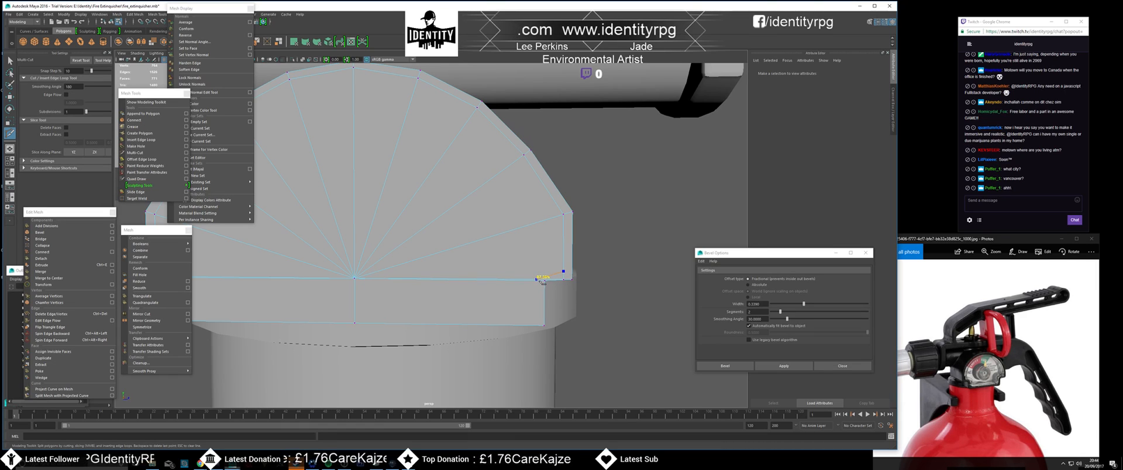
click(539, 282)
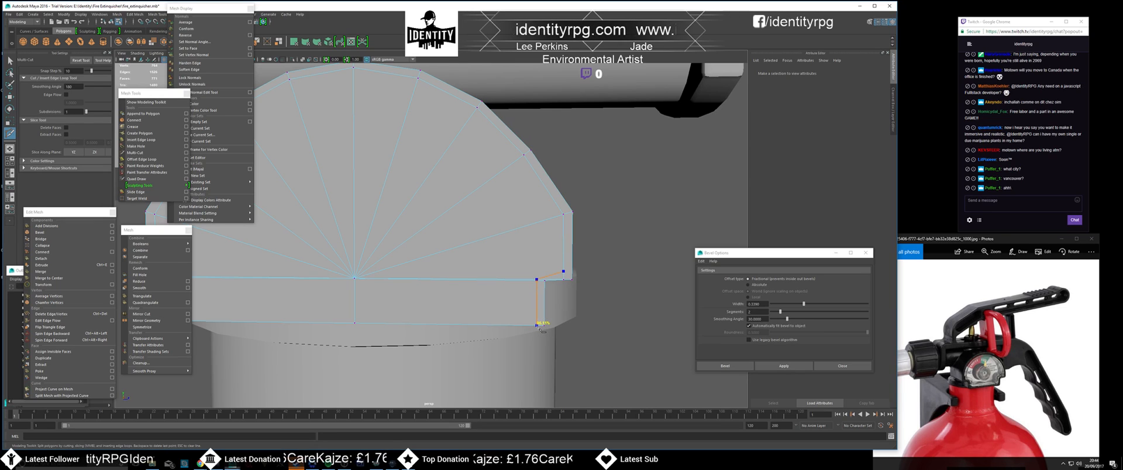
key(q)
- Make the matching cut on the opposite side, from the inset line to the block's top edge and down to its bottom edge
alt+middle_drag(293, 281, 401, 270)
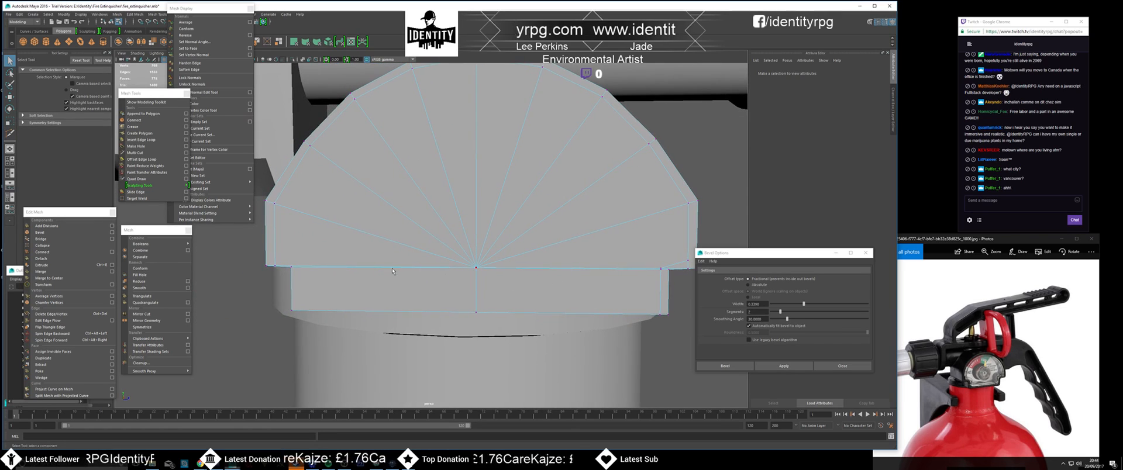
scroll(373, 264, up, 1)
scroll(369, 265, down, 2)
key(g)
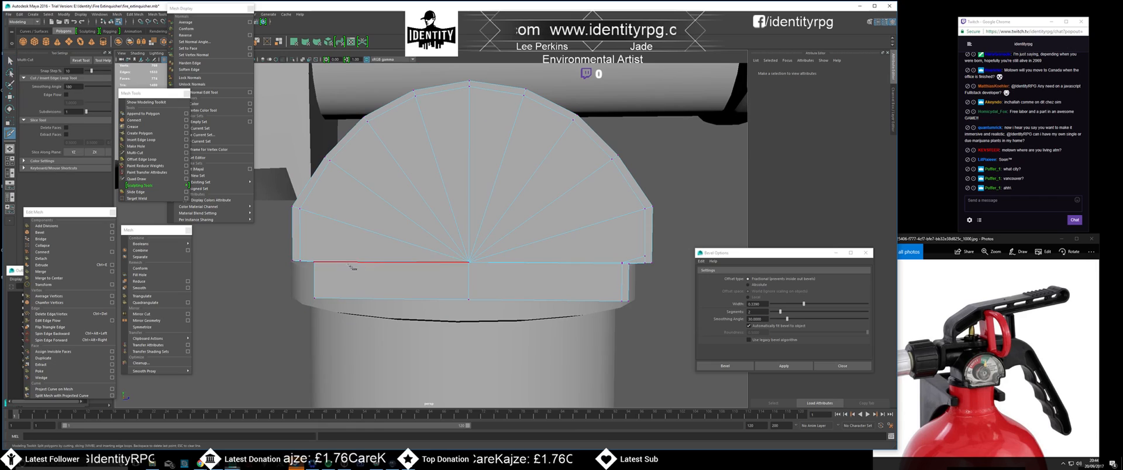
click(300, 253)
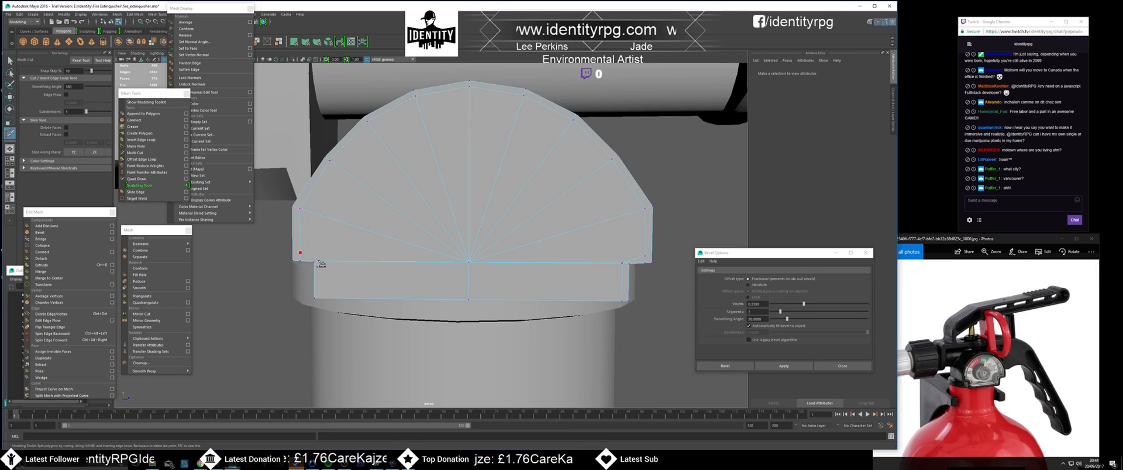
click(323, 261)
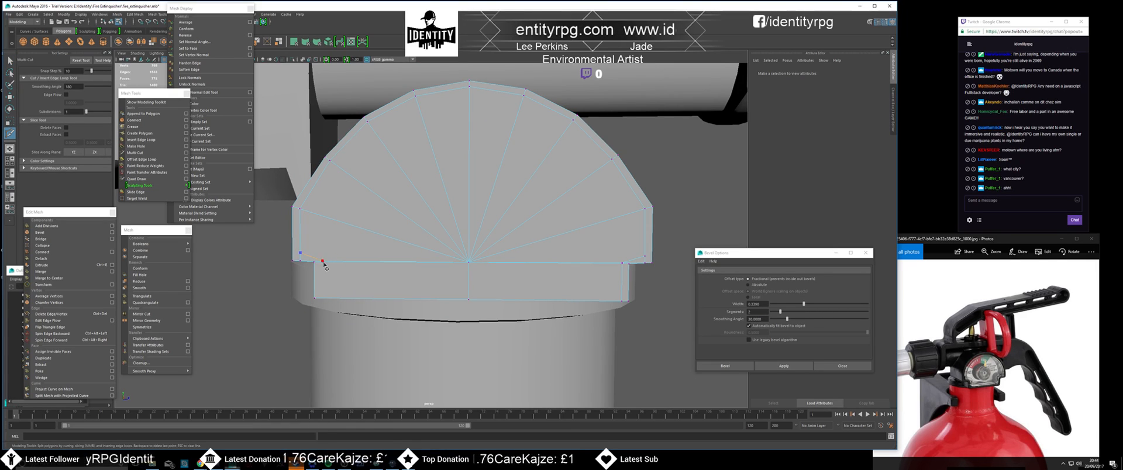
click(323, 297)
key(Return)
- Cut a horizontal line across the base block just above its bottom edge, between the two vertical cuts
click(322, 289)
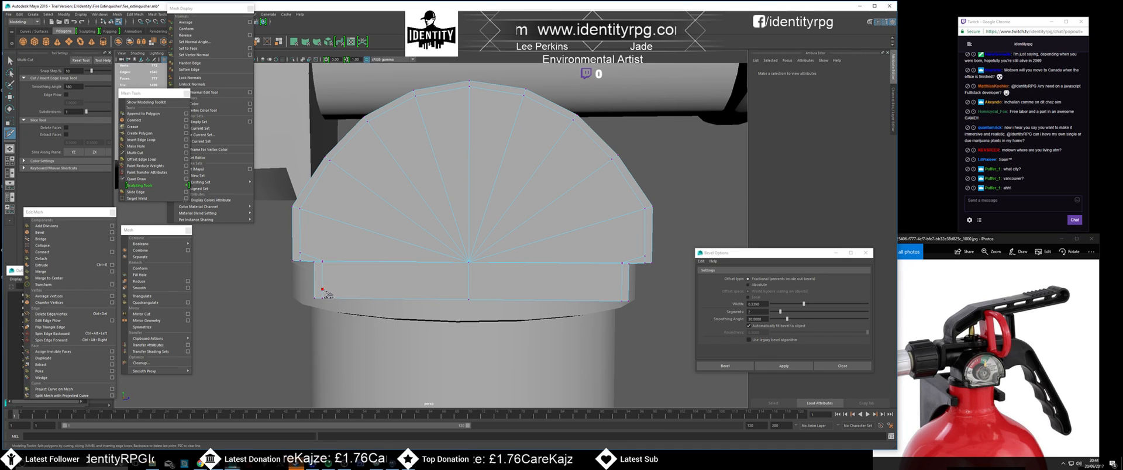
click(623, 293)
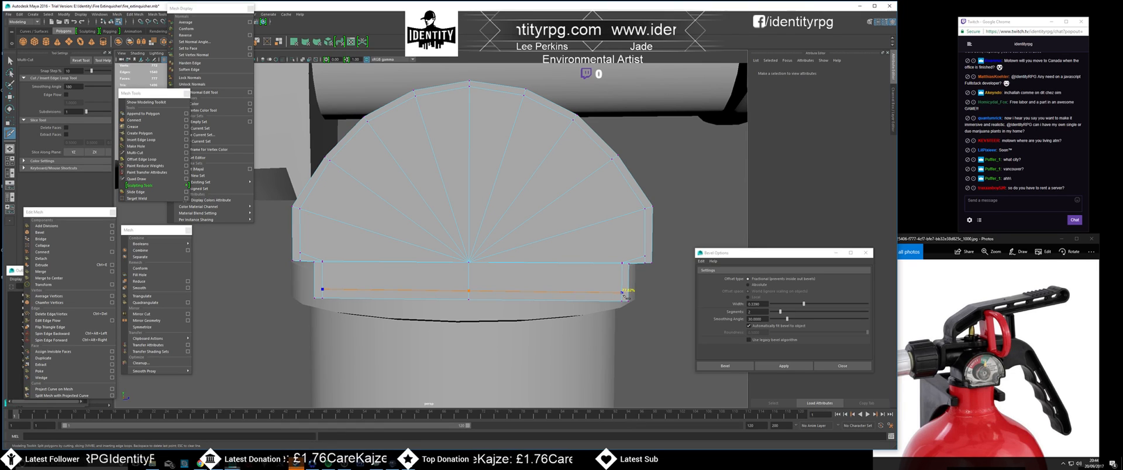
key(q)
right_drag(462, 268, 462, 265)
click(465, 287)
key(r)
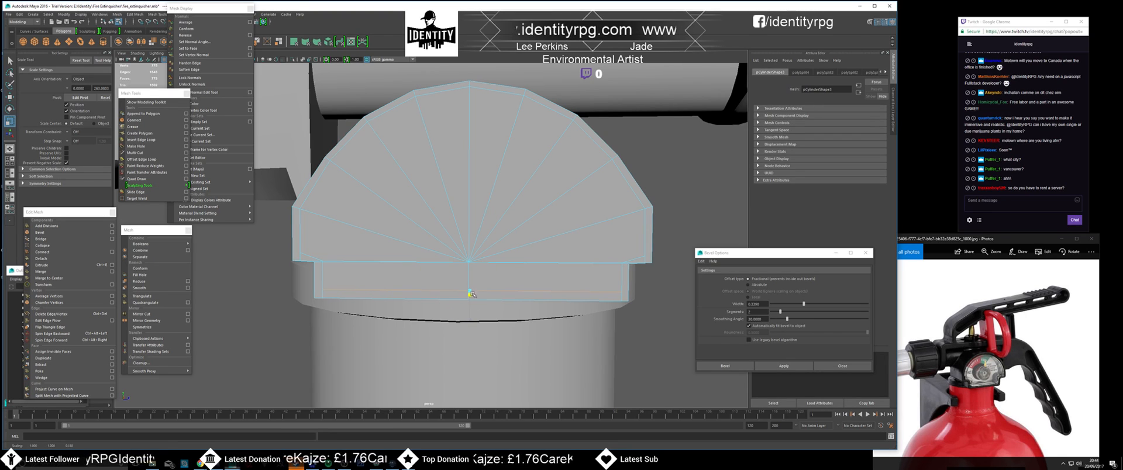
alt+drag(469, 289, 373, 277)
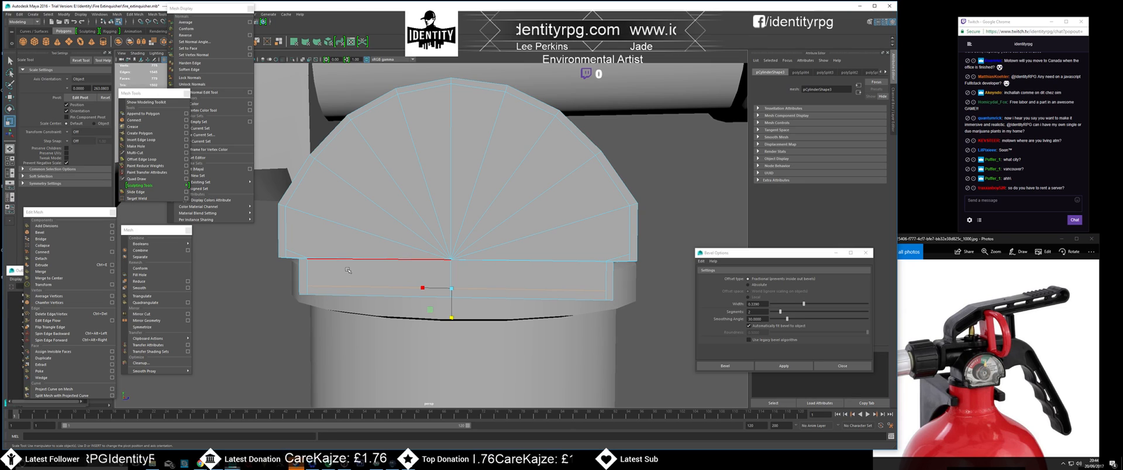
- Merge the vertices where the vertical cut meets the top edge of the base block
scroll(358, 263, up, 3)
alt+middle_drag(359, 262, 428, 262)
scroll(429, 265, up, 2)
scroll(429, 265, down, 3)
right_drag(420, 282, 394, 283)
drag(401, 305, 449, 330)
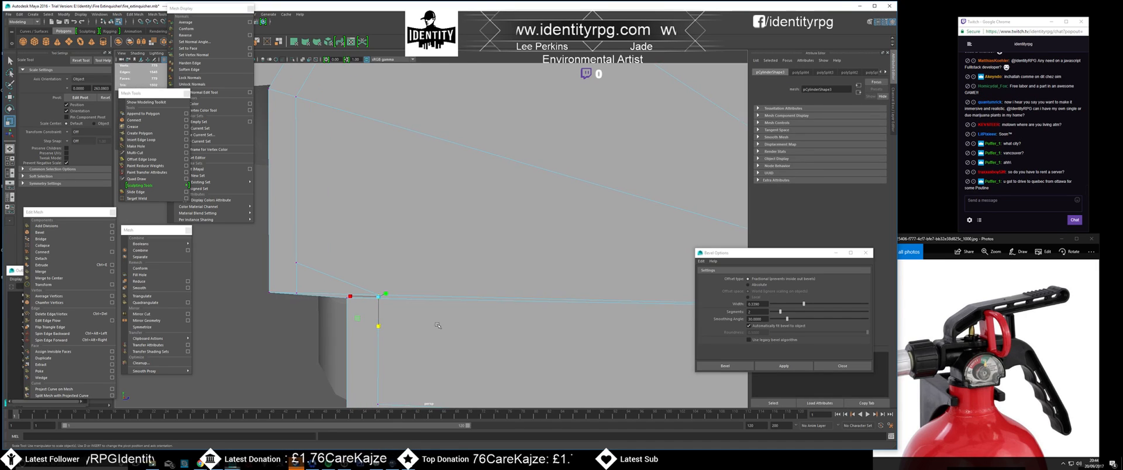
key(w)
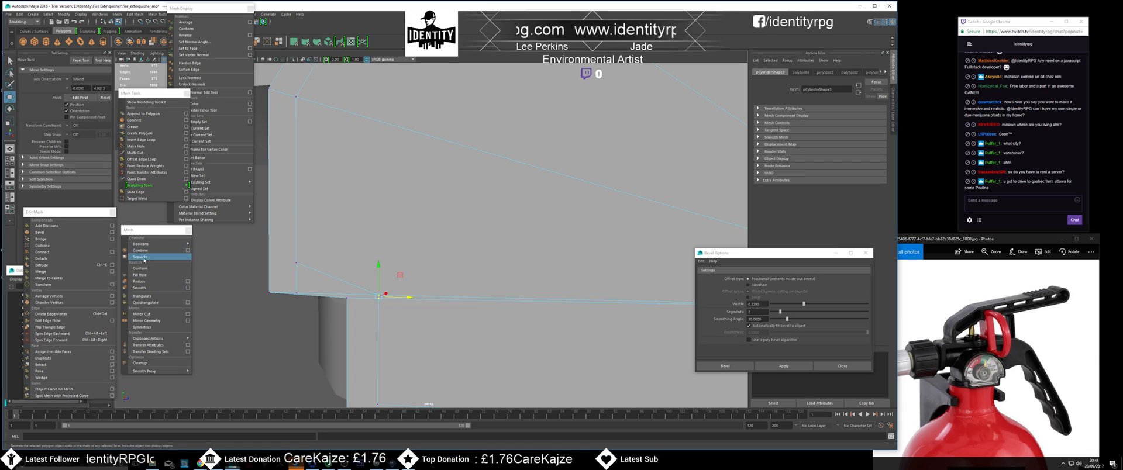
click(55, 271)
- Repeat the vertex merge where the opposite vertical cut meets the block's top edge
scroll(620, 298, down, 5)
alt+middle_drag(580, 294, 394, 283)
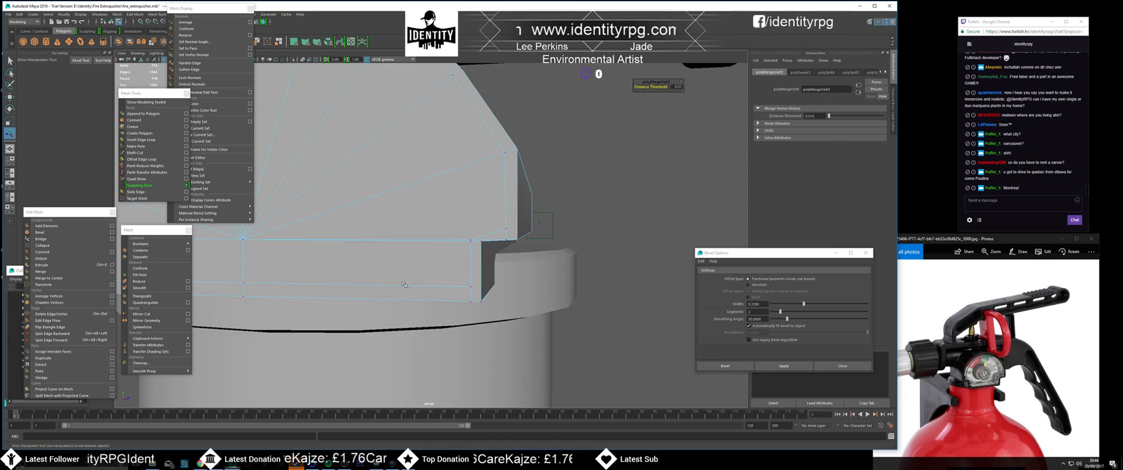
click(434, 265)
alt+drag(457, 258, 506, 265)
key(g)
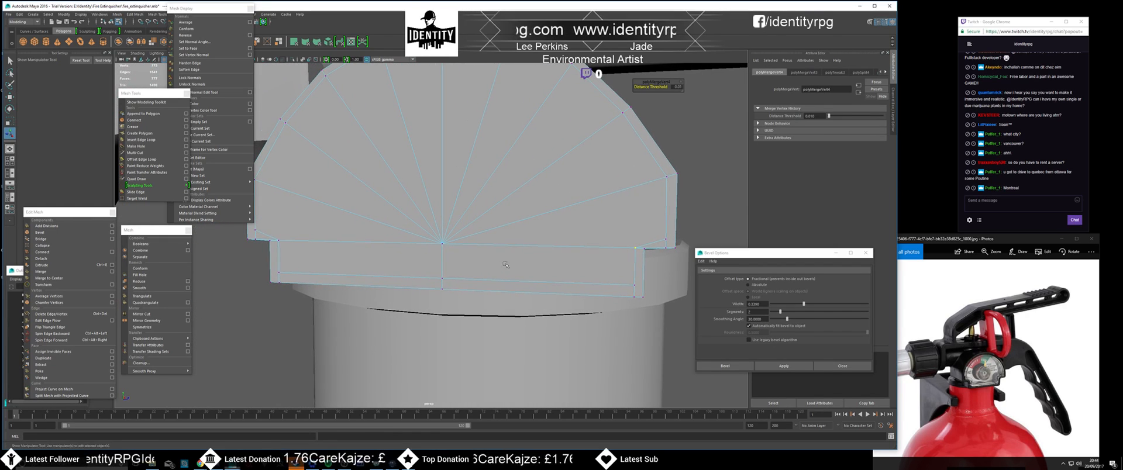
- Select the two merged vertices at the upper ends of the block's vertical cuts and raise them slightly
click(281, 241)
key(w)
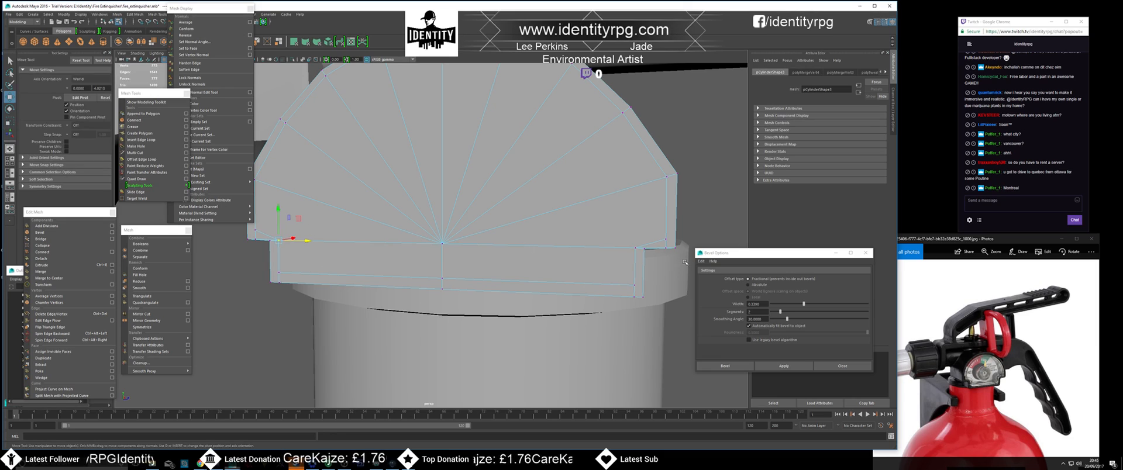
shift+click(637, 246)
alt+middle_drag(344, 221, 388, 231)
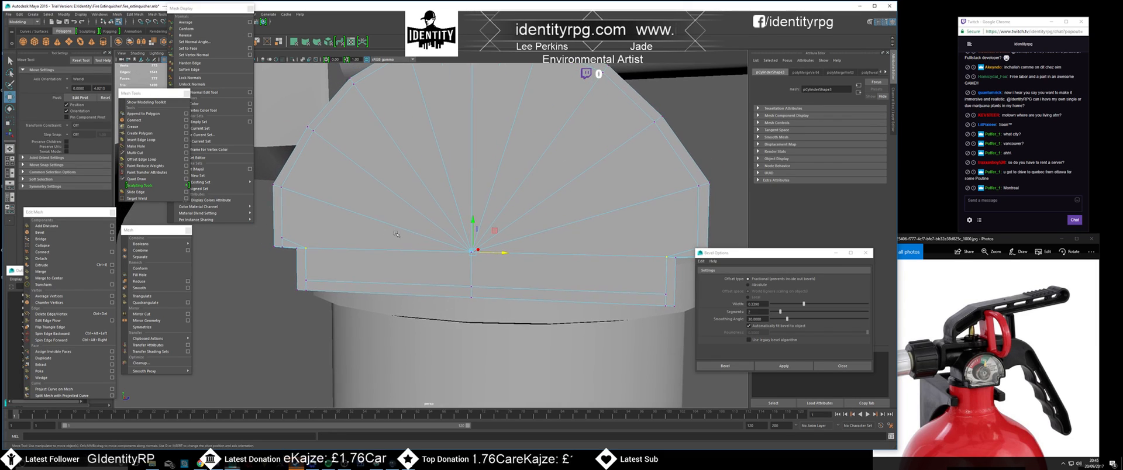
drag(475, 222, 470, 213)
- Select the two lower inset corner vertices of the half-cylinder's end face and nudge their height
click(281, 238)
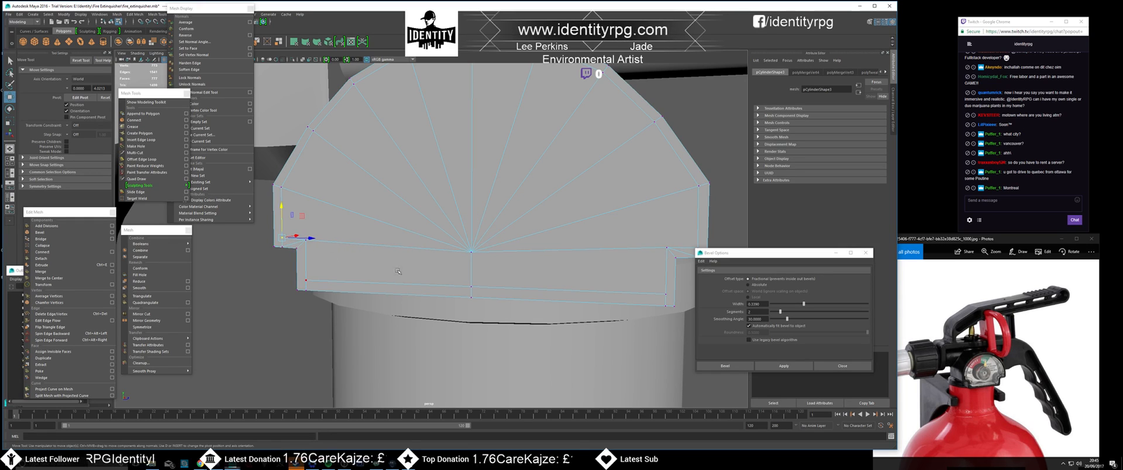
alt+middle_drag(683, 248, 665, 248)
shift+click(676, 249)
drag(453, 212, 454, 212)
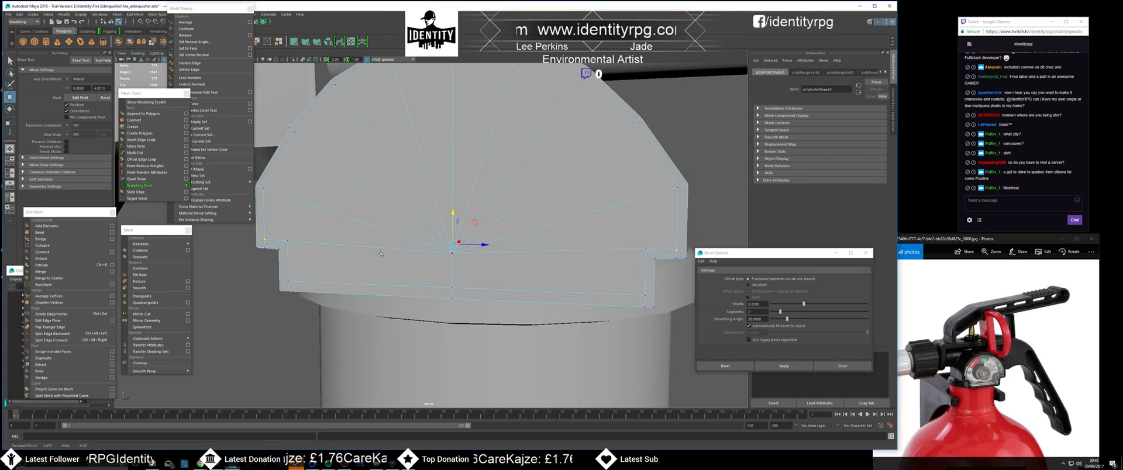
- Snap the vertex at the upper end of one vertical block cut to the height of the neighbouring inset corner vertex
click(288, 242)
key(v)
drag(287, 212, 263, 240)
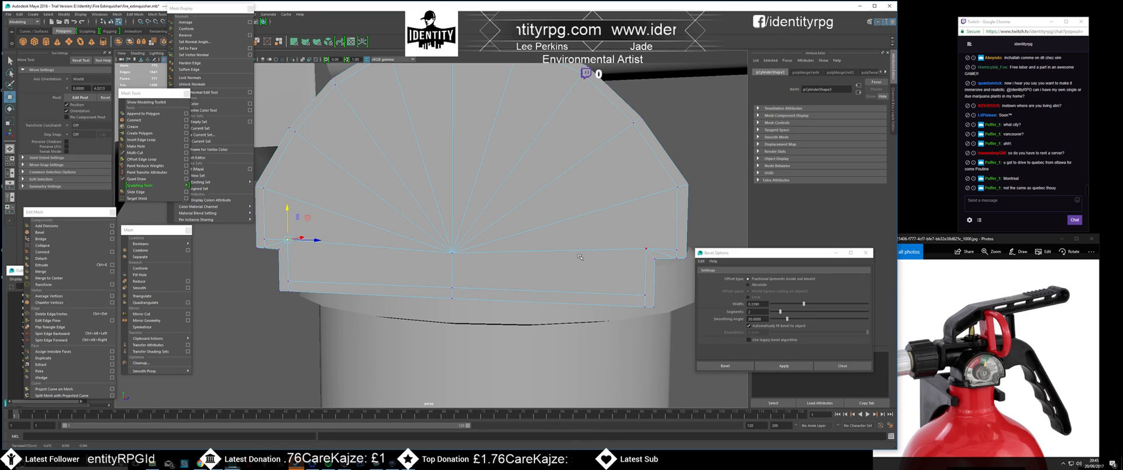
- Snap the vertex at the upper end of the opposite vertical block cut to its neighbouring inset corner vertex's height
click(648, 250)
key(v)
drag(646, 220, 678, 251)
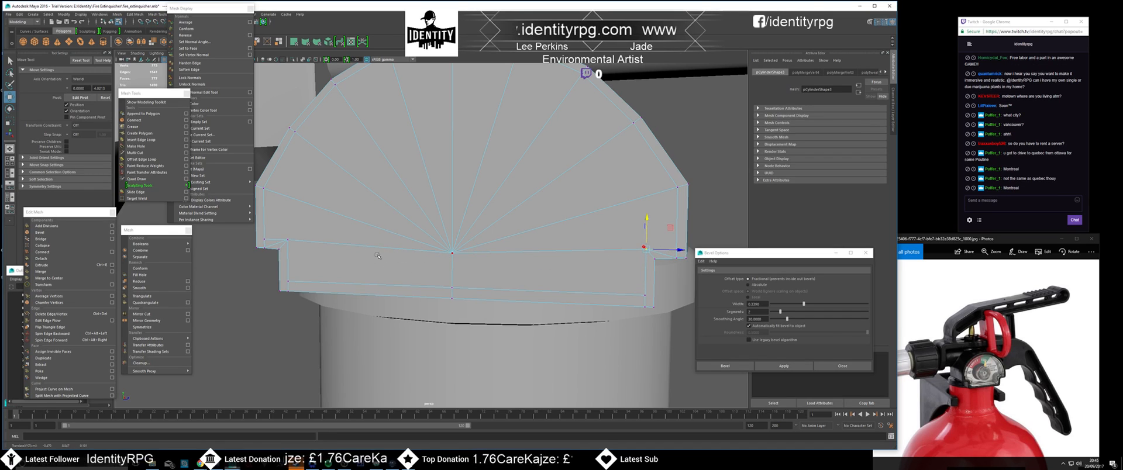
- Select the three inset vertices along the block's lower edge and scale them vertically into a level row
alt+drag(377, 256, 388, 256)
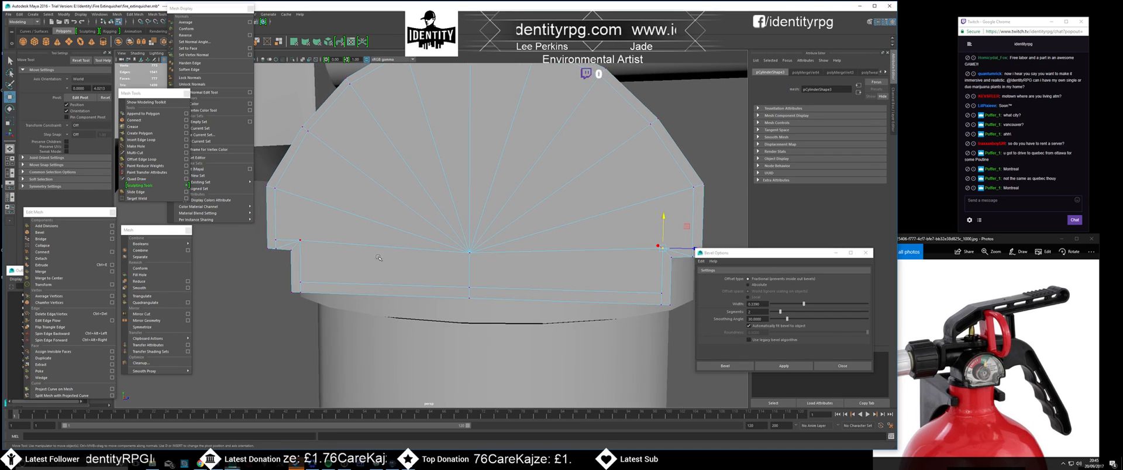
click(300, 283)
shift+click(469, 287)
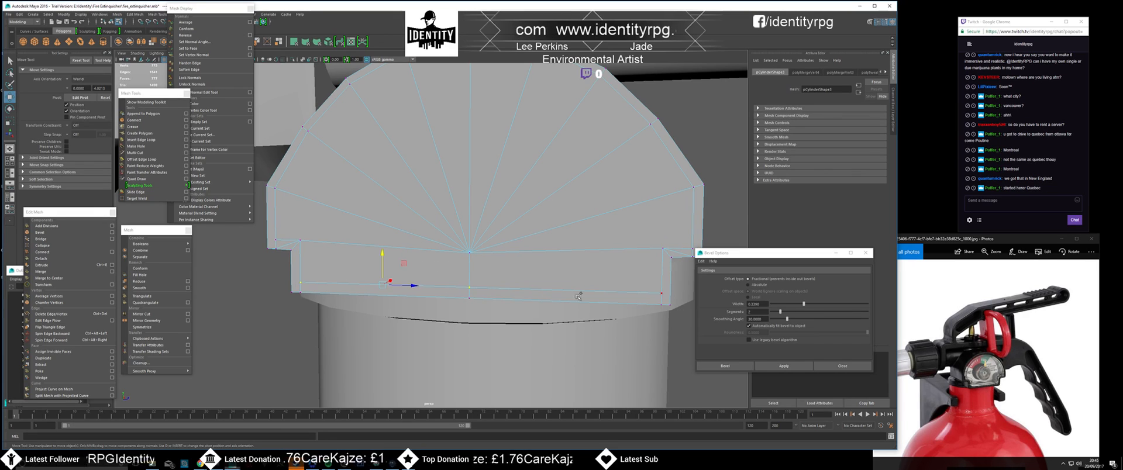
shift+click(662, 293)
key(r)
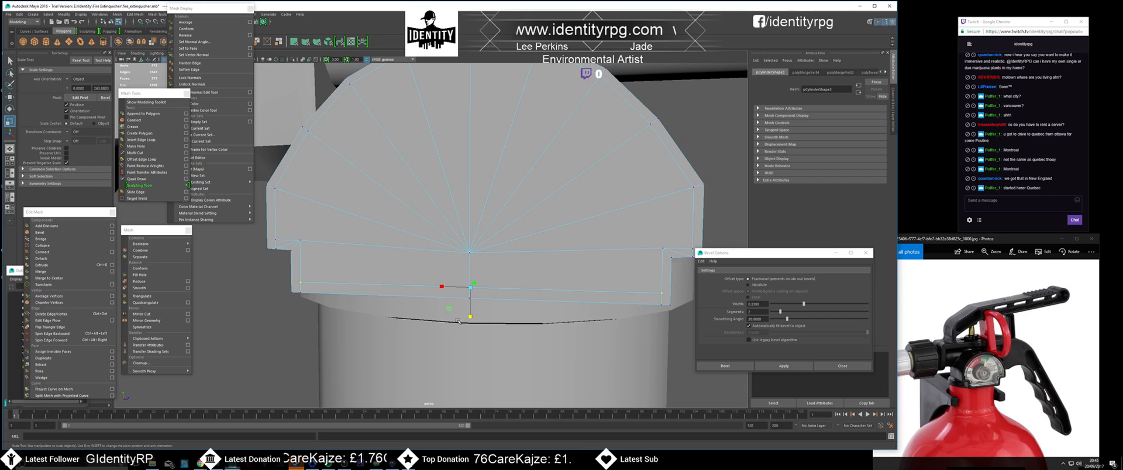
drag(470, 318, 471, 262)
- Nudge the inset vertices one by one along the first half of the half-cylinder's arc, up to the crown
alt+middle_drag(428, 184, 442, 240)
click(320, 183)
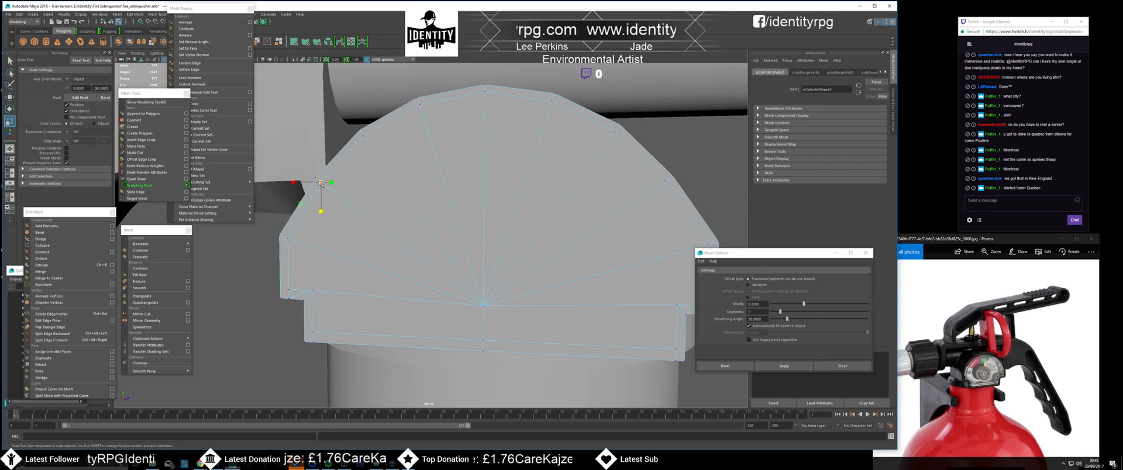
key(w)
click(320, 151)
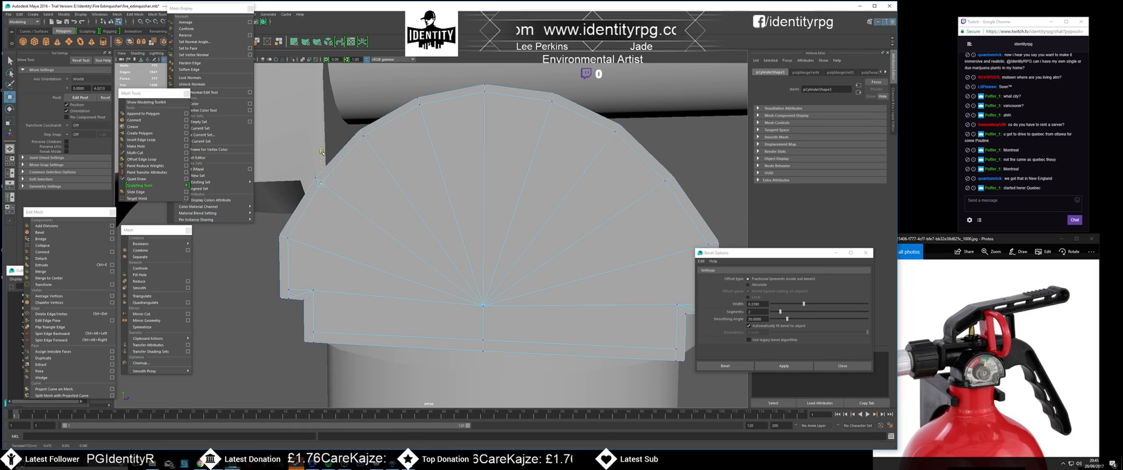
click(371, 144)
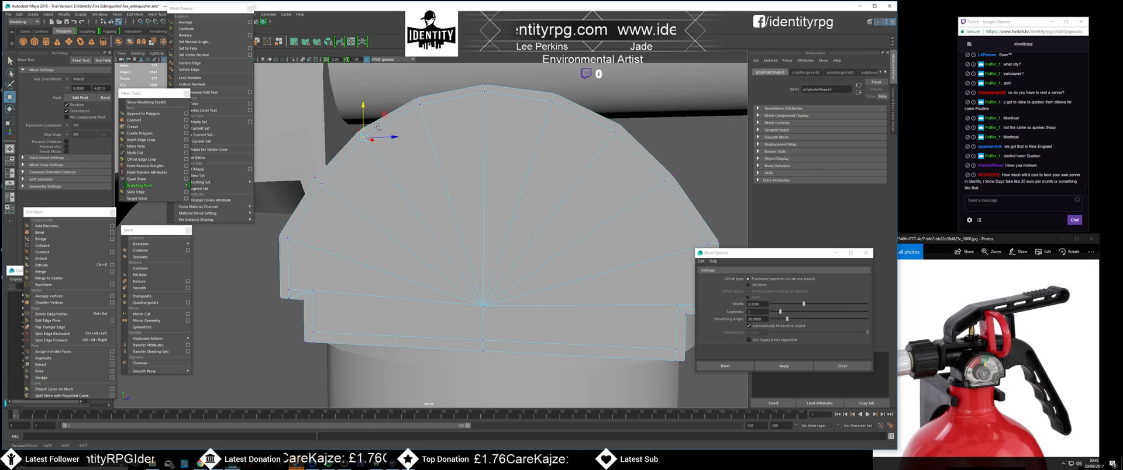
click(419, 104)
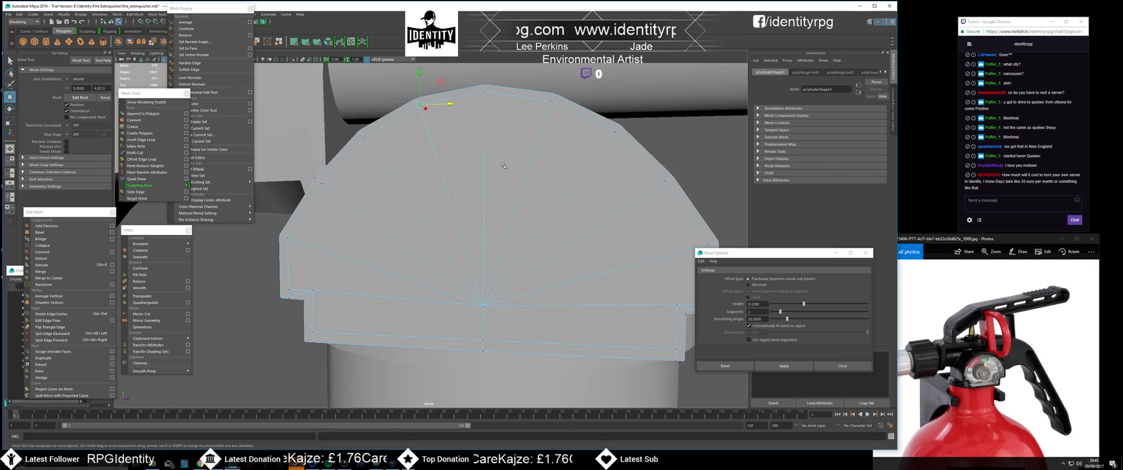
alt+middle_drag(496, 164, 471, 189)
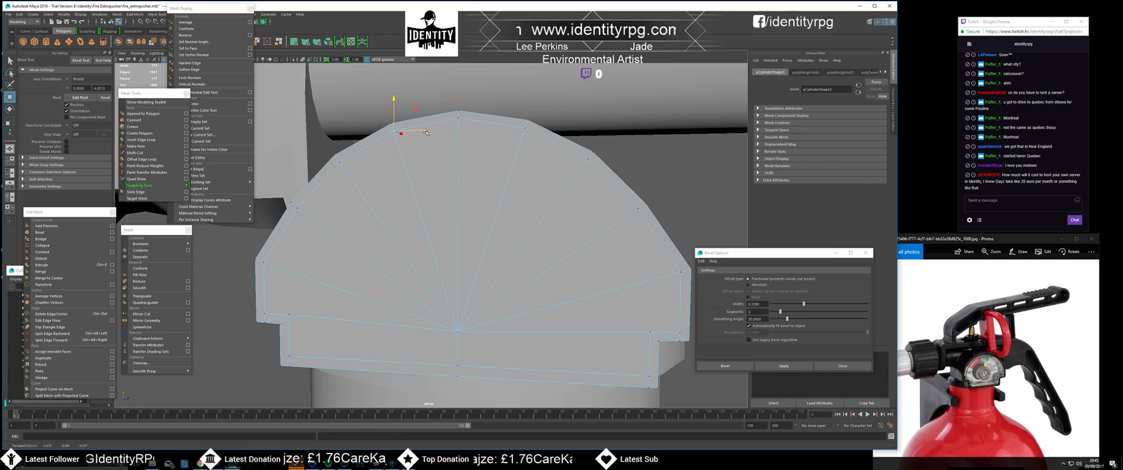
click(458, 116)
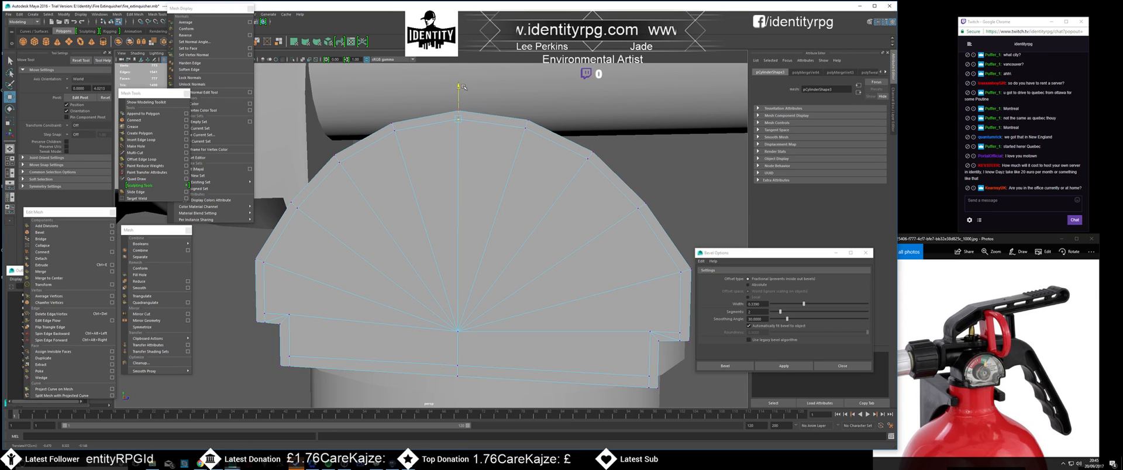
alt+middle_drag(540, 135, 497, 132)
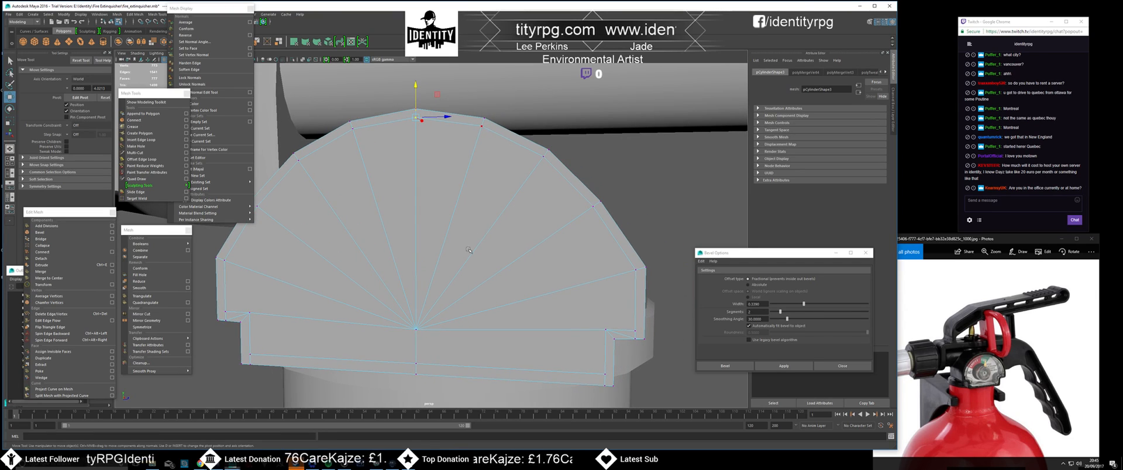
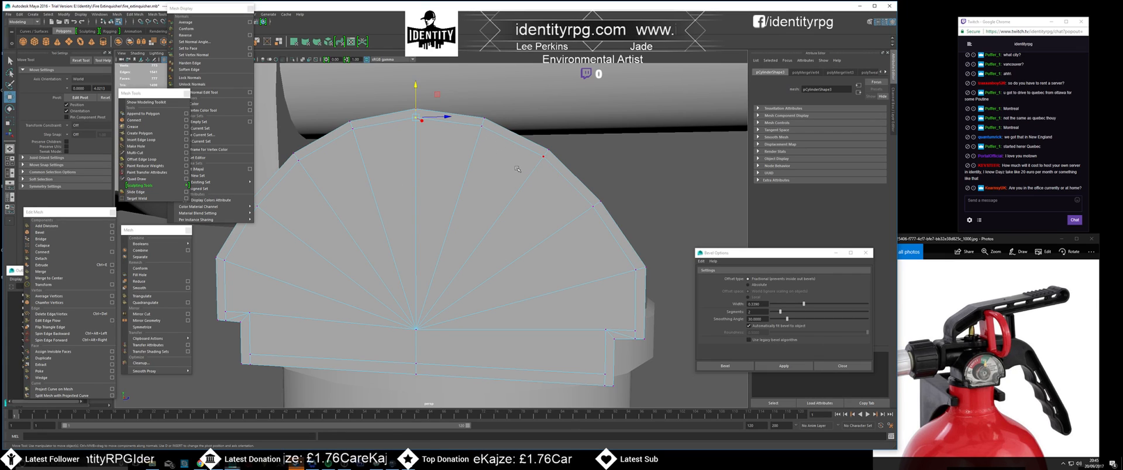
- Adjust the two lowest inset vertices on the other half of the arc to even out the border width
click(594, 206)
click(594, 176)
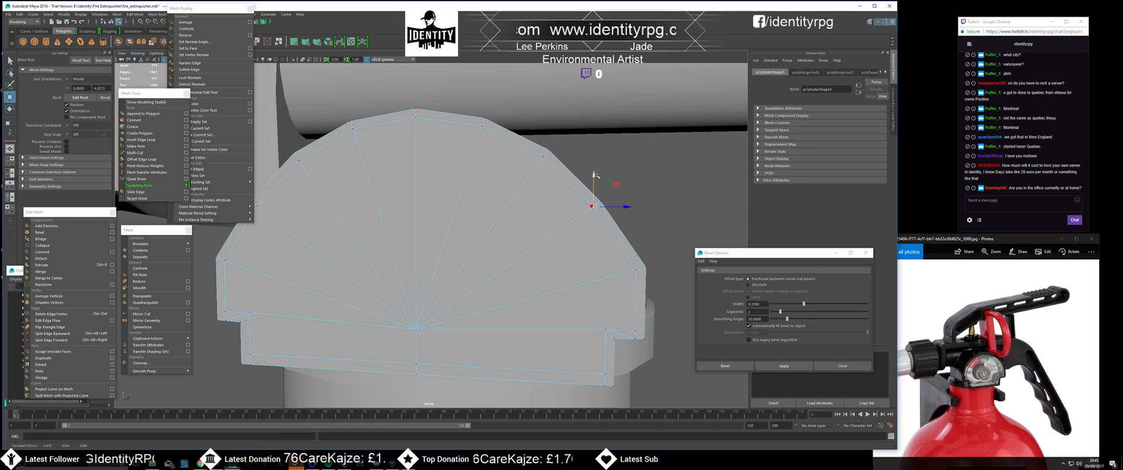
click(637, 269)
drag(667, 270, 576, 223)
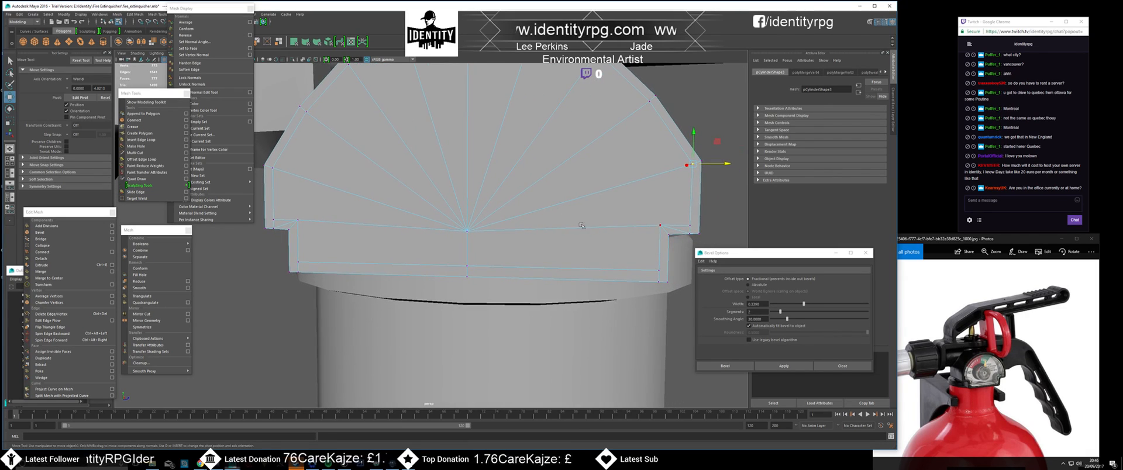
- Cut a short edge with Multi-Cut from the half-cylinder's lower inset corner to the adjoining outer corner
right_drag(668, 233, 666, 214)
scroll(655, 228, up, 6)
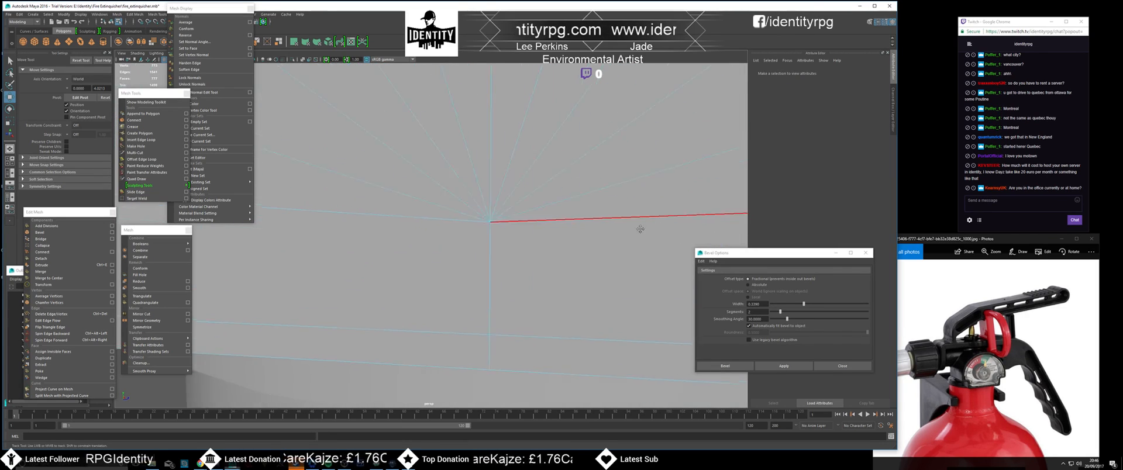
scroll(549, 227, down, 3)
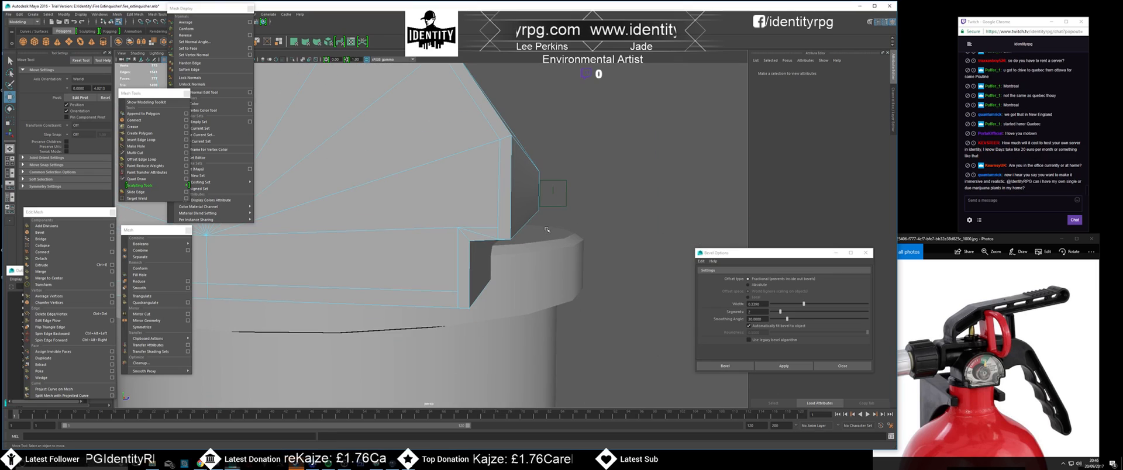
click(499, 236)
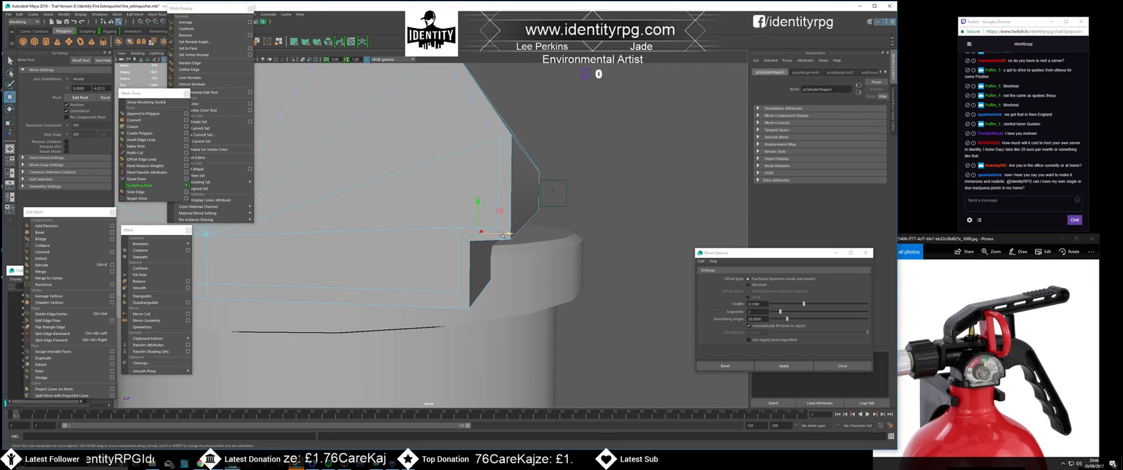
click(502, 232)
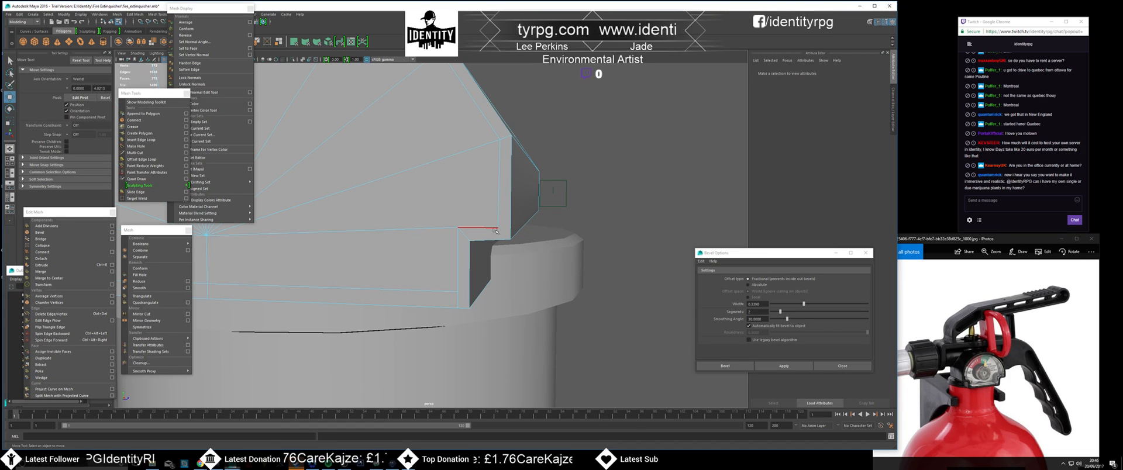
scroll(494, 230, up, 2)
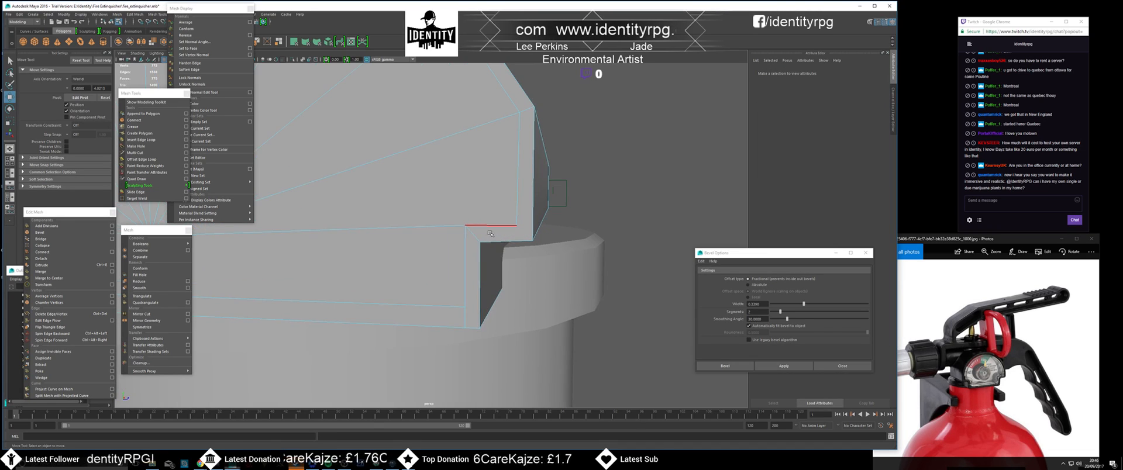
right_drag(491, 240, 472, 217)
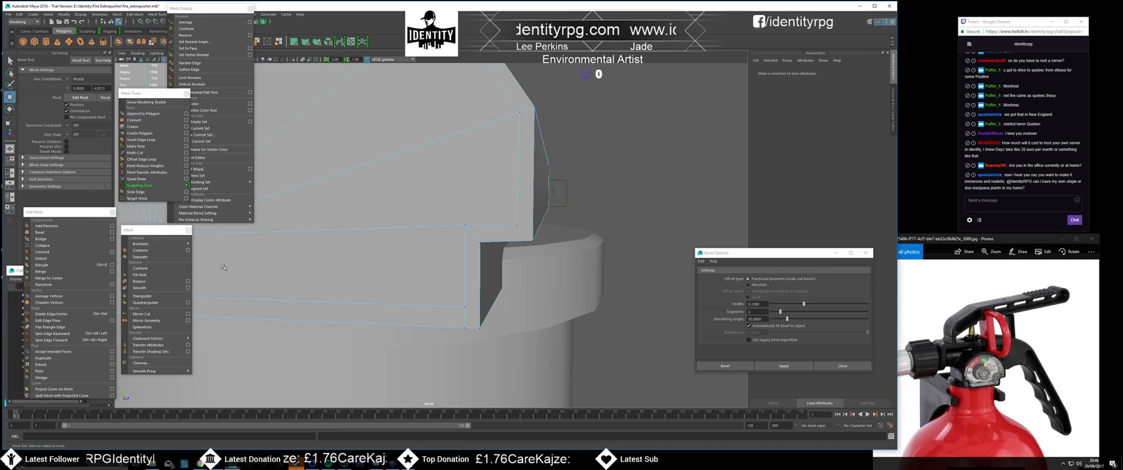
click(147, 153)
click(515, 226)
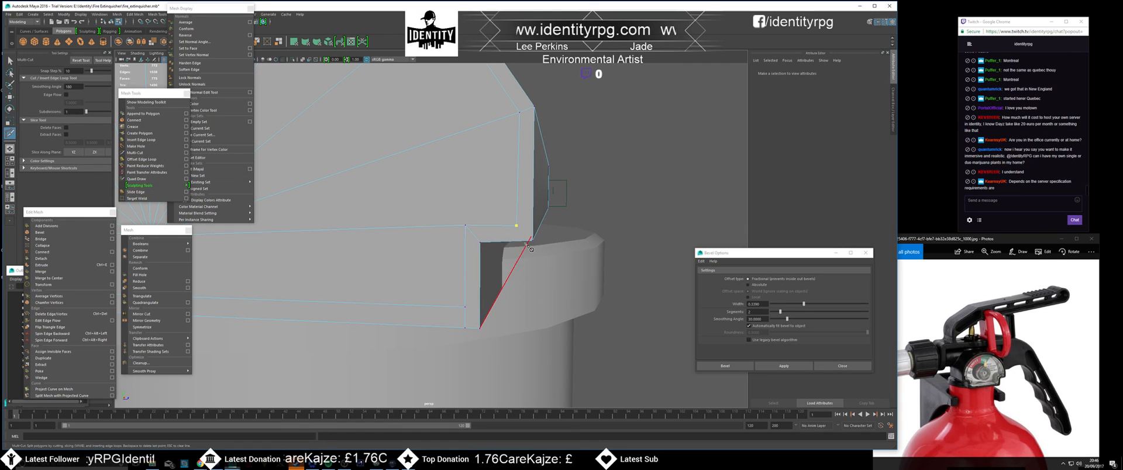
key(q)
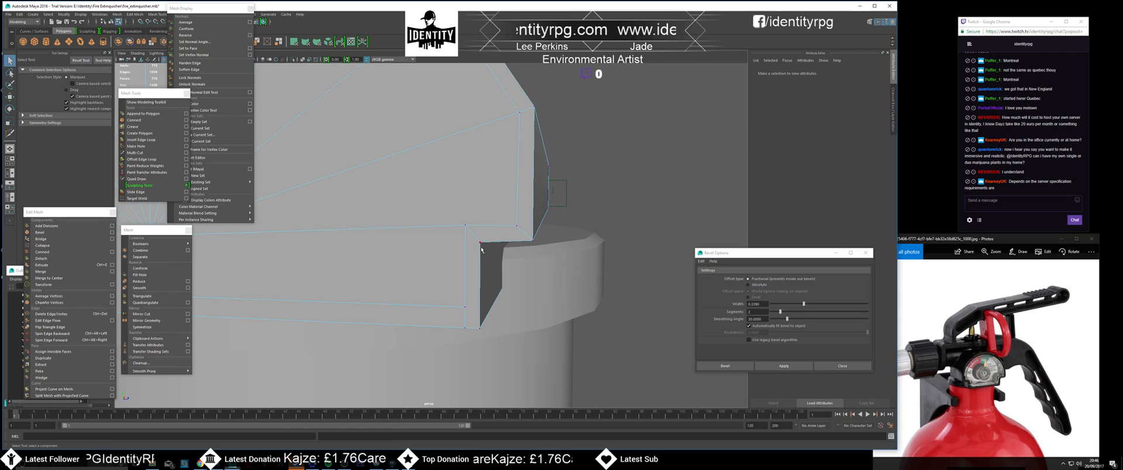
- Cut a short edge from the block's lower inset corner to its outer bottom corner on the same side
alt+drag(475, 246, 513, 293)
key(ctrl+shift+x)
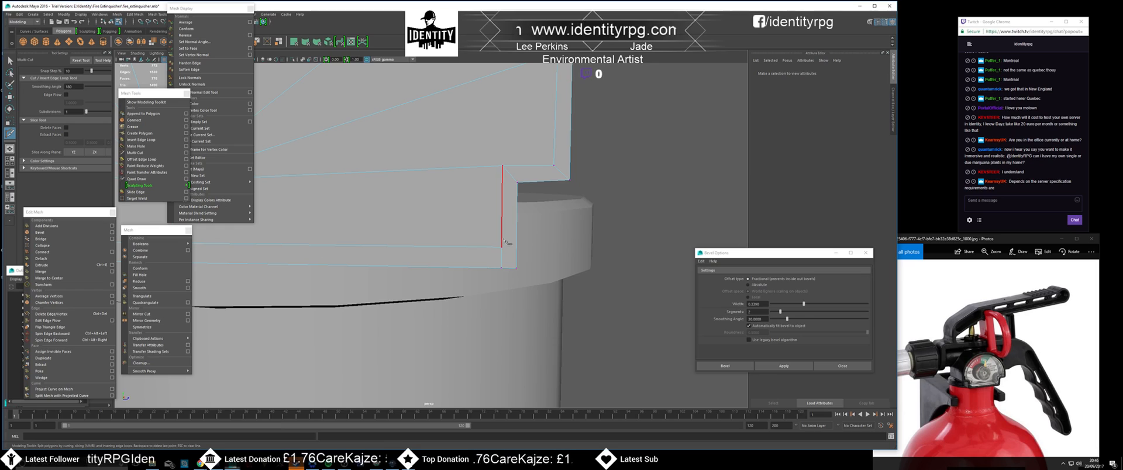
click(515, 269)
key(q)
- Repeat the corner cuts on the opposite side of the end face, at the block's and half-cylinder's lower inset corners
alt+drag(515, 271, 665, 258)
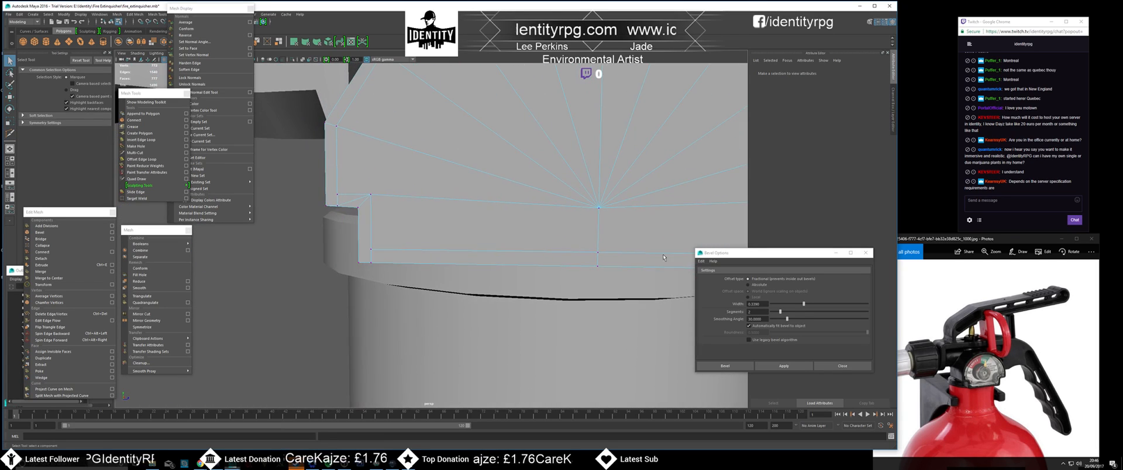
key(ctrl+shift+x)
click(358, 253)
click(337, 194)
right_click(340, 204)
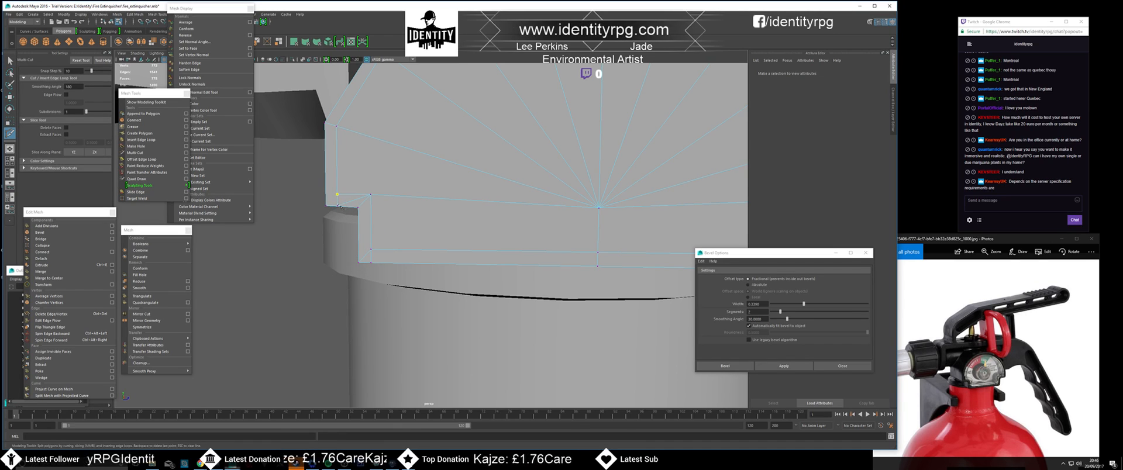
key(q)
- Select the short edge directly beneath the half-cylinder's lower inset corner on that side
right_drag(338, 203, 335, 194)
key(w)
click(340, 201)
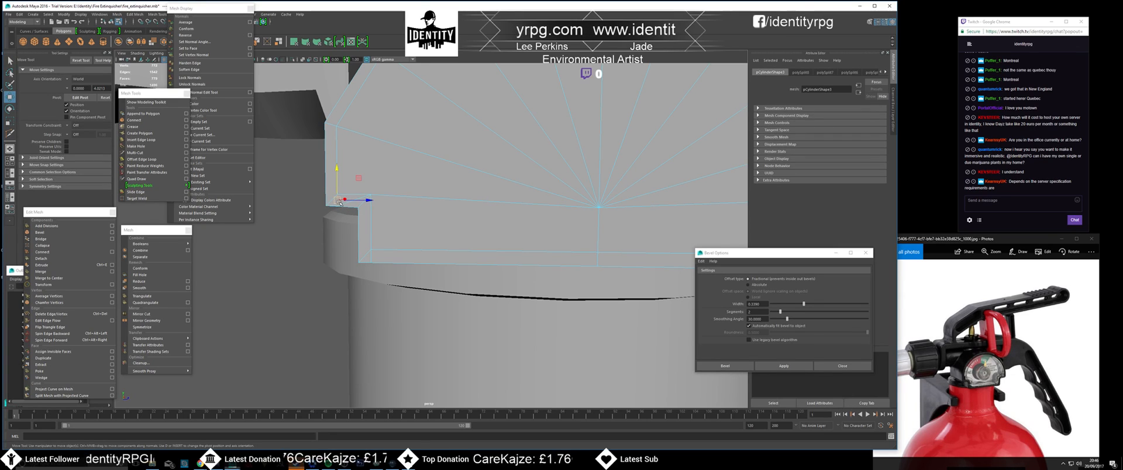
click(346, 206)
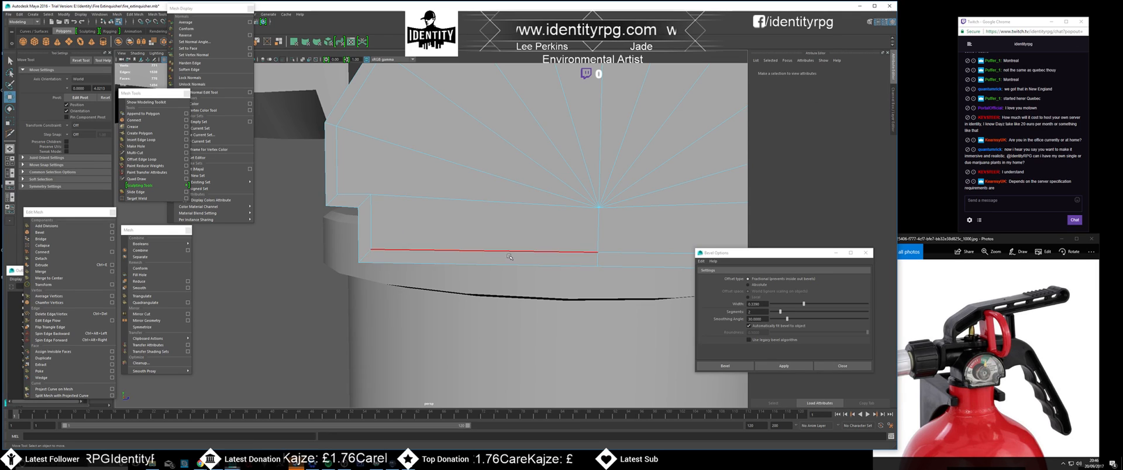
- Delete the surplus vertices on the base block's end face with Delete Edge/Vertex
scroll(509, 257, down, 3)
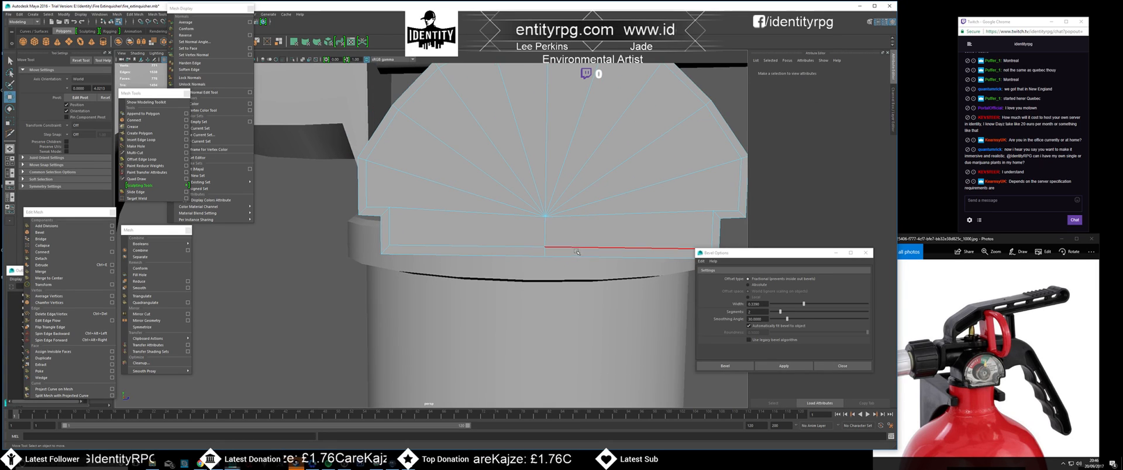
alt+middle_drag(585, 243, 506, 239)
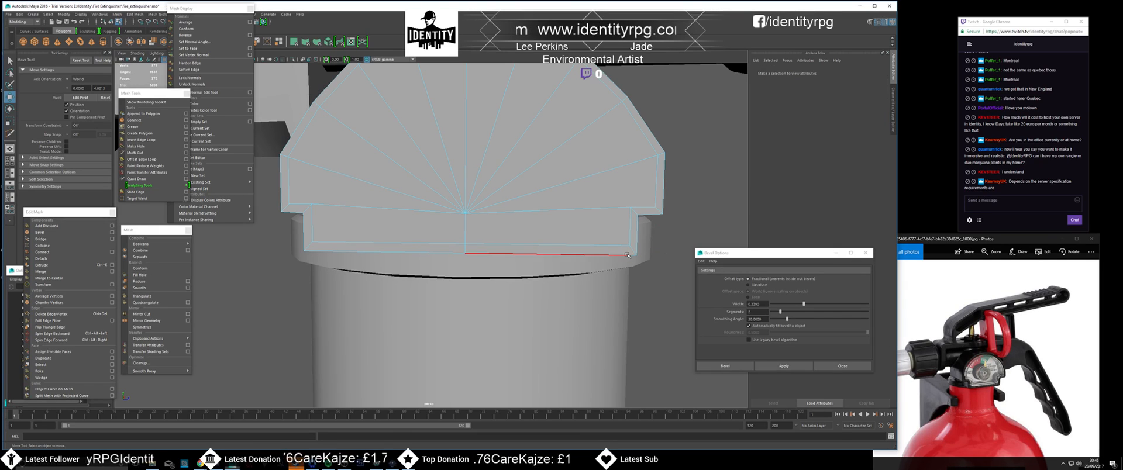
right_drag(589, 236, 345, 190)
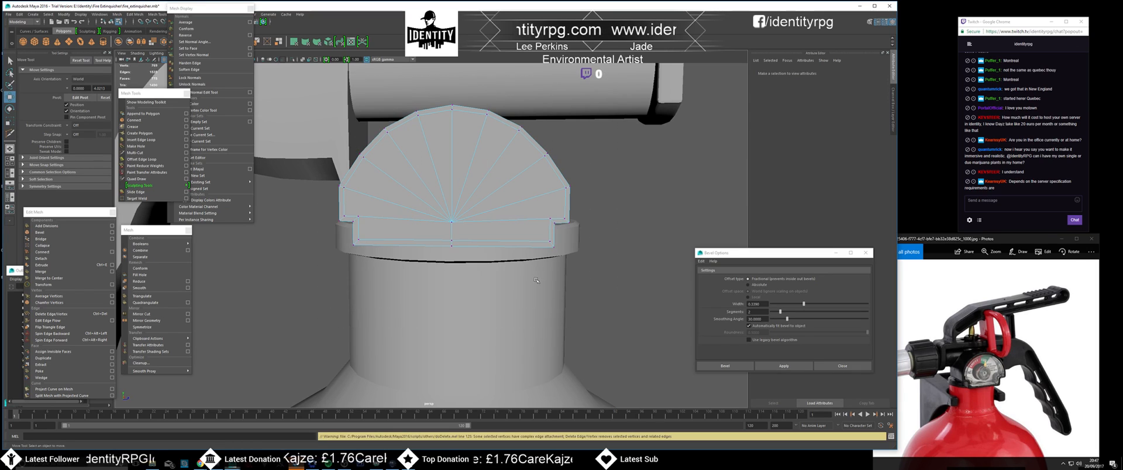
- Inspect the end face's fan edges, inset border and base block from the front, from below and from the side
scroll(498, 264, up, 3)
alt+drag(389, 238, 462, 218)
alt+middle_drag(502, 187, 499, 224)
right_drag(507, 227, 507, 202)
scroll(507, 201, down, 2)
scroll(508, 200, down, 2)
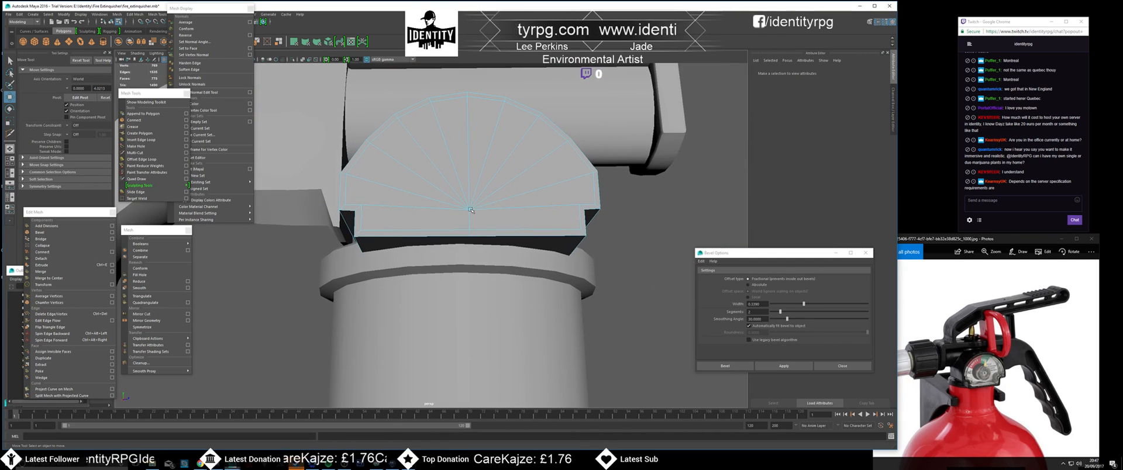
mouse_move(472, 222)
alt+mouse_down()
mouse_move(459, 215)
mouse_move(468, 221)
mouse_move(457, 226)
mouse_move(506, 221)
mouse_move(487, 228)
alt+mouse_up()
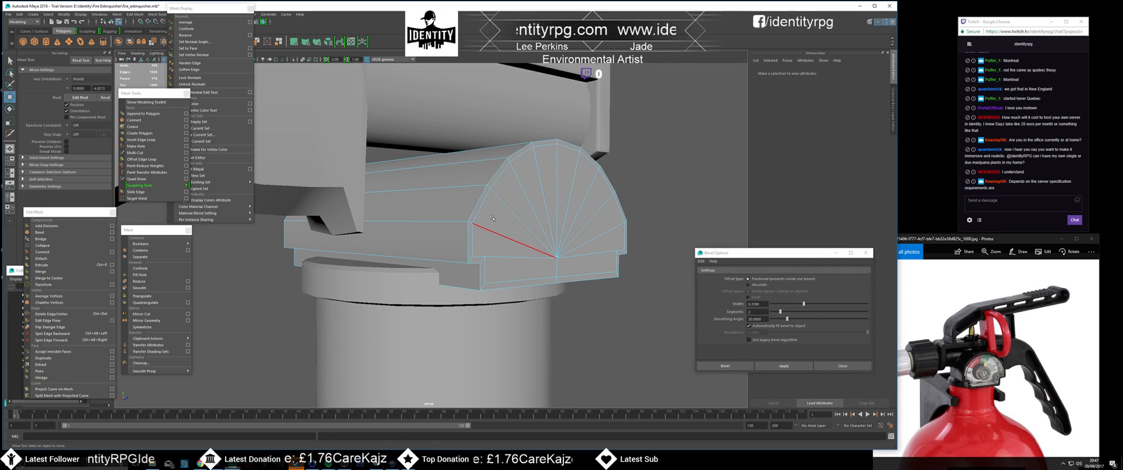
alt+drag(526, 220, 483, 218)
right_drag(481, 219, 480, 241)
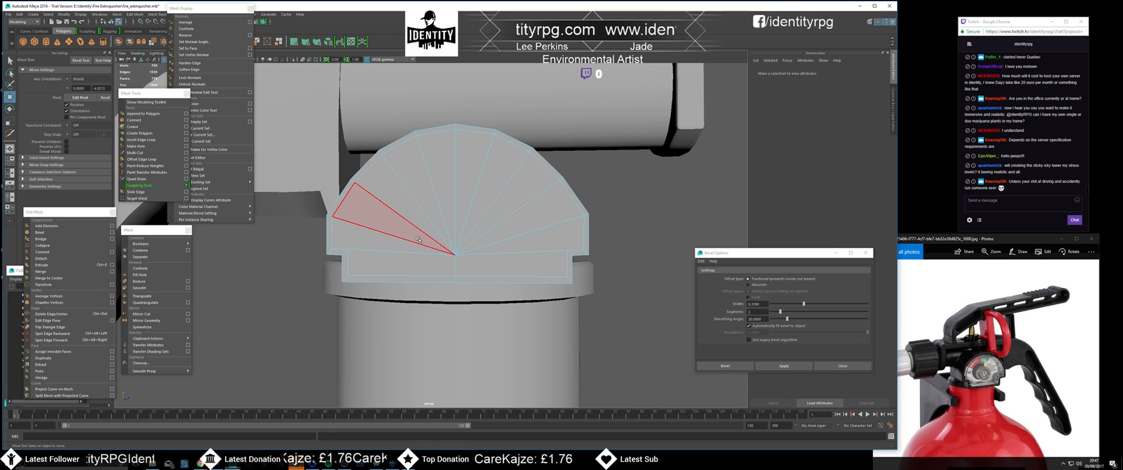
scroll(413, 237, up, 3)
alt+drag(413, 236, 417, 240)
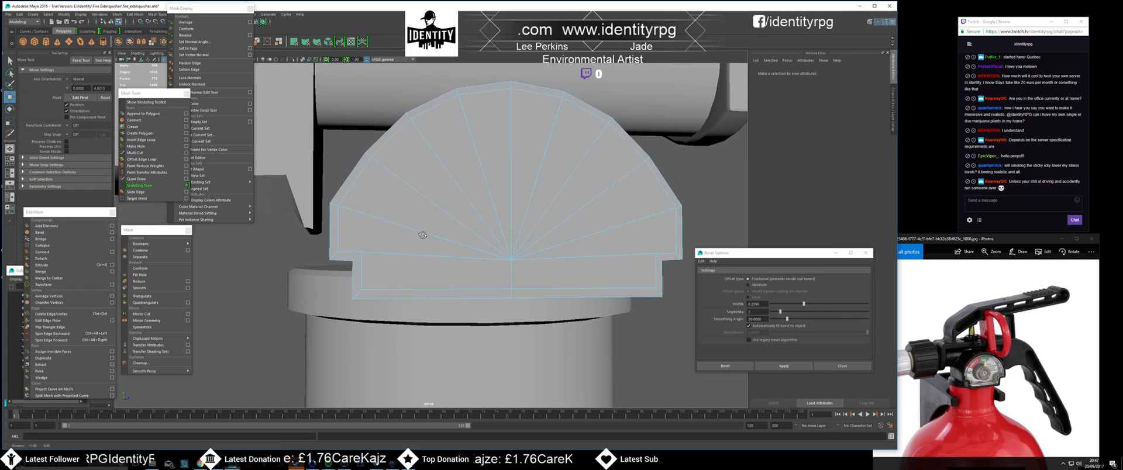
- Delete the fan's centre vertex, its radiating edges and the inset border's lower edge from the half-cylinder's end face
right_drag(414, 249, 418, 235)
click(414, 253)
alt+drag(413, 252, 485, 262)
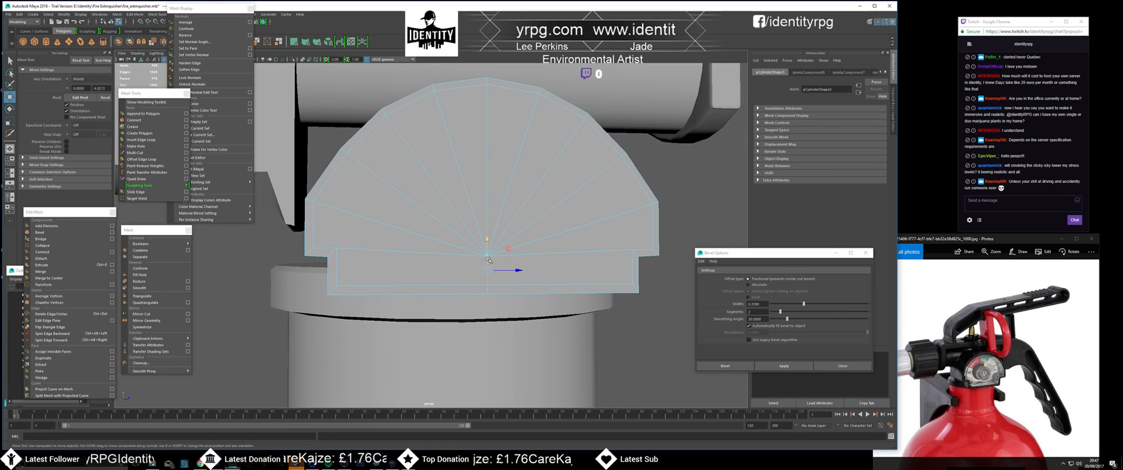
scroll(488, 256, down, 3)
key(Delete)
drag(458, 217, 483, 254)
key(Delete)
click(486, 270)
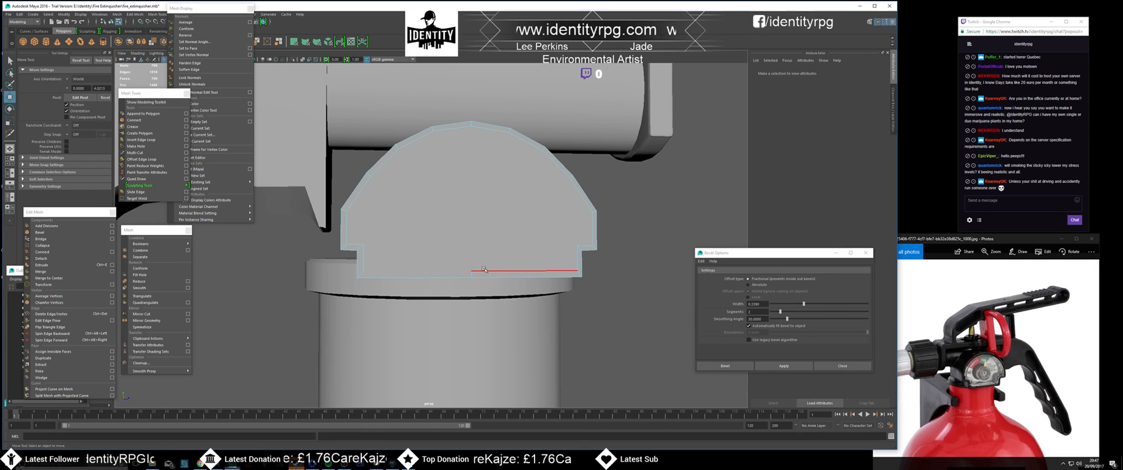
key(Delete)
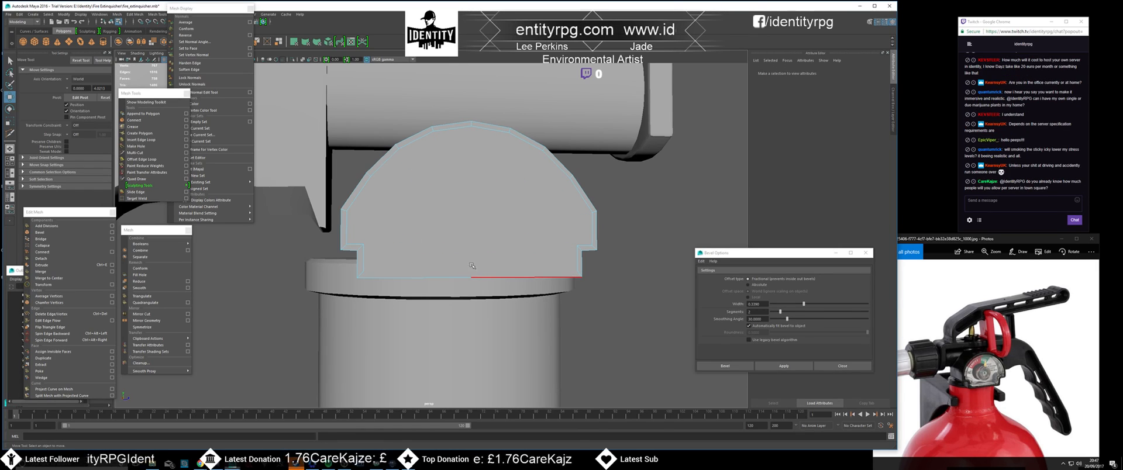
- Cut a single straight edge between the base block's two lower inset corners with Multi-Cut
key(ctrl+shift+x)
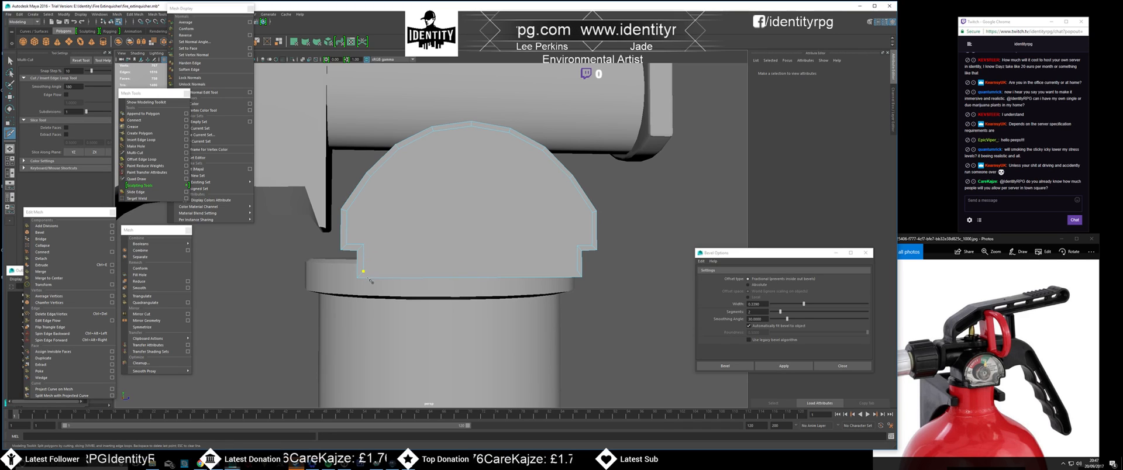
click(365, 272)
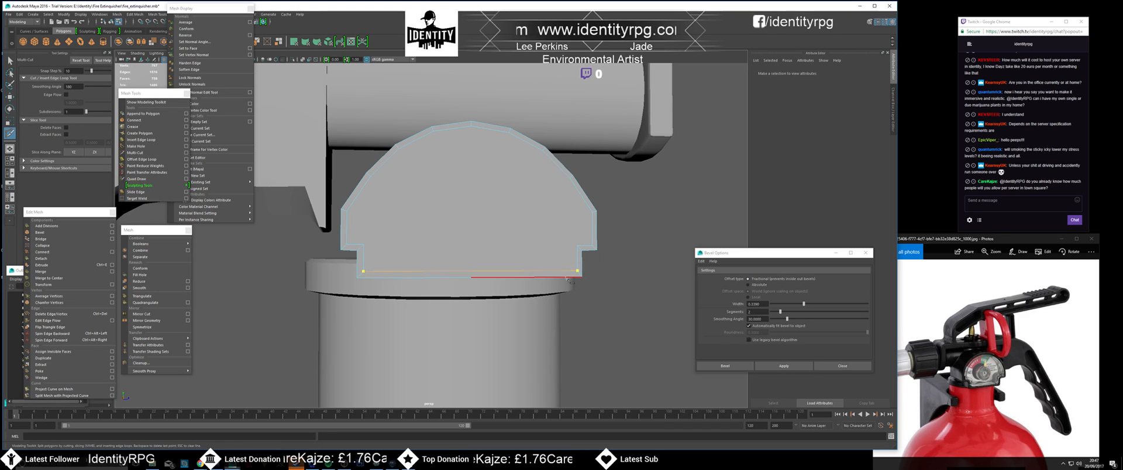
click(568, 280)
key(q)
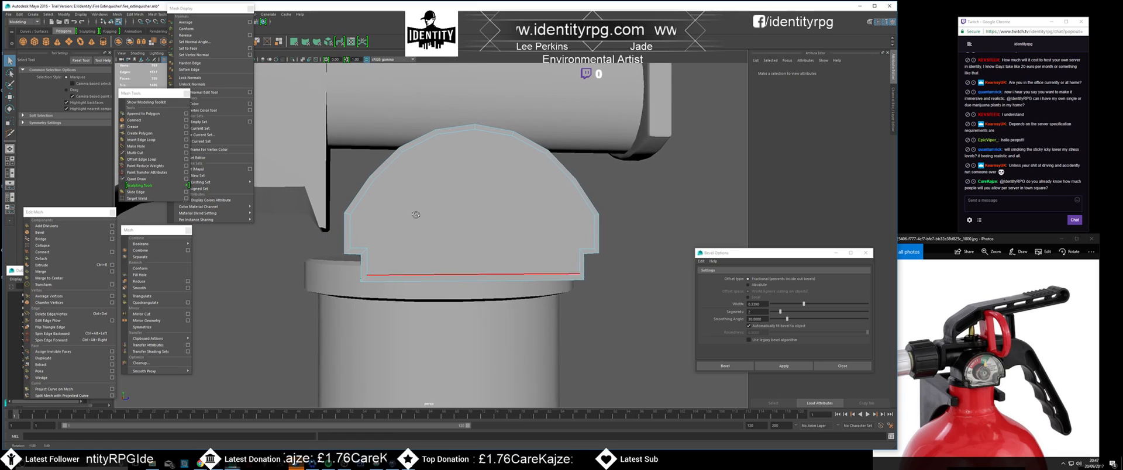
right_drag(415, 215, 414, 232)
key(w)
click(434, 230)
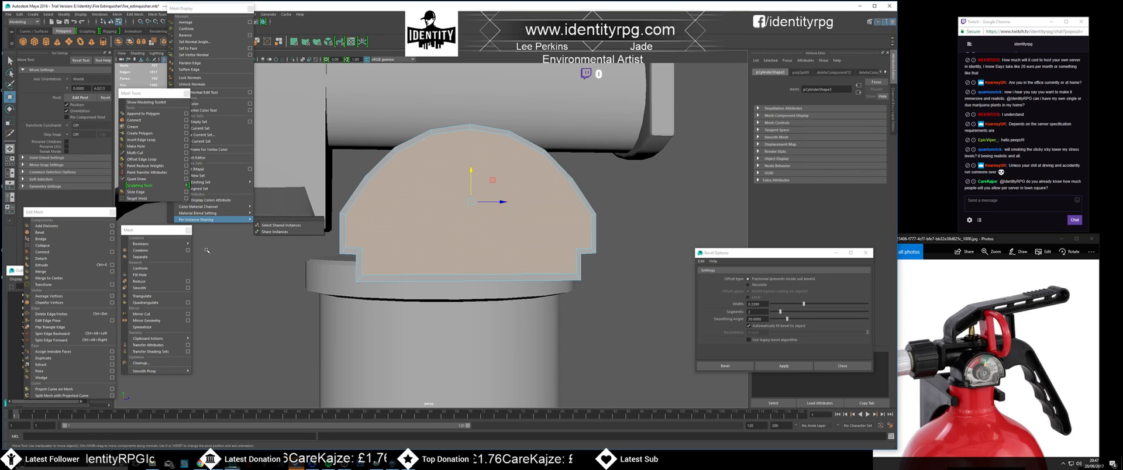
shift+right_drag(209, 252, 238, 278)
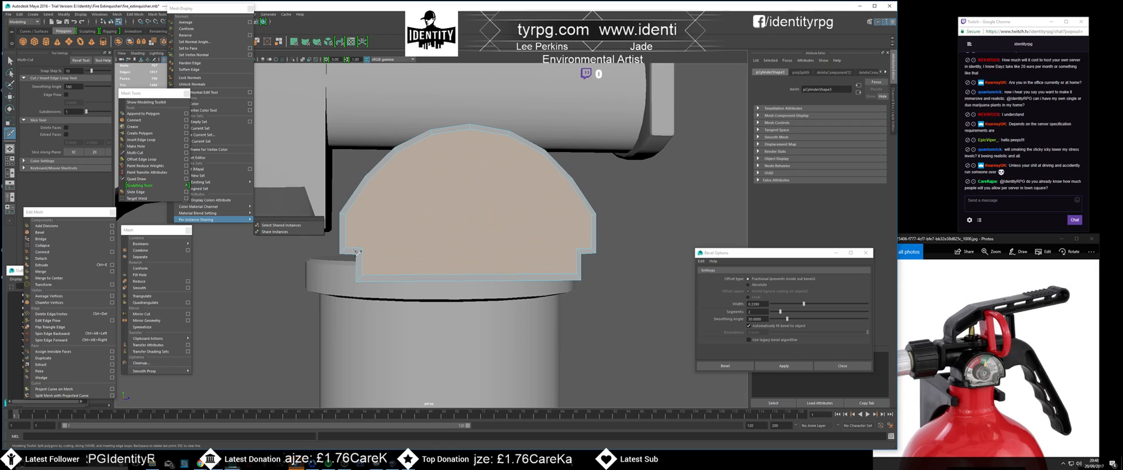
ctrl+click(374, 256)
key(q)
key(ctrl+z)
scroll(375, 268, up, 3)
key(w)
right_click(372, 239)
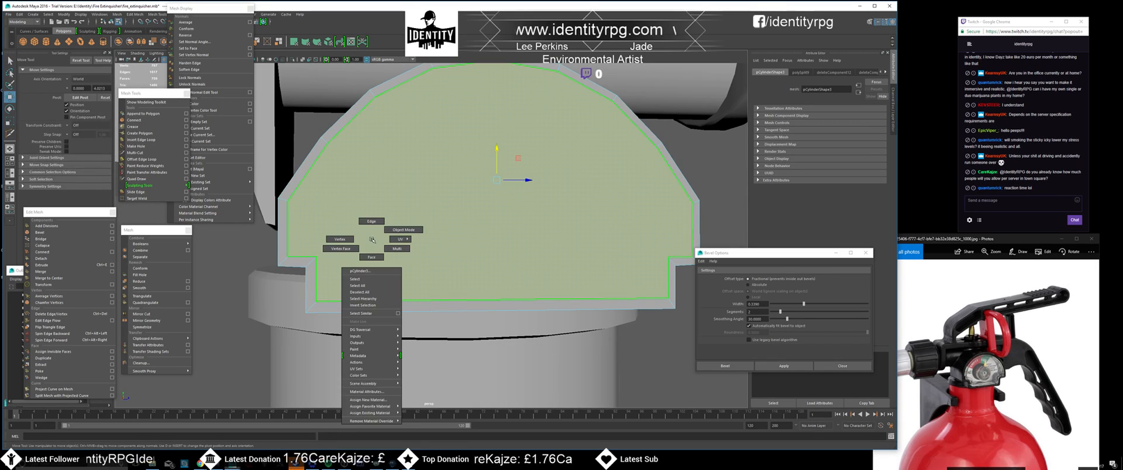
right_drag(398, 239, 413, 232)
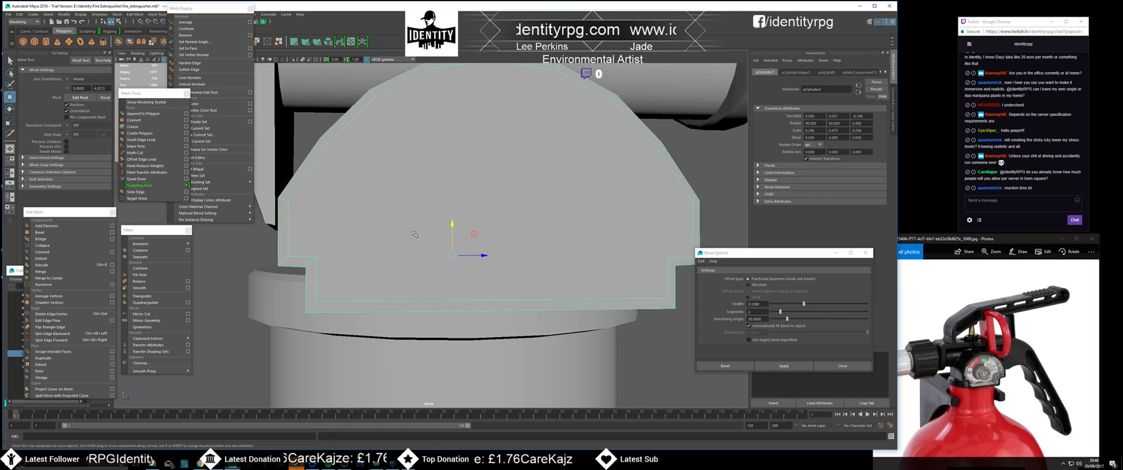
- Cut a horizontal edge across the inset face between the two inner corners where the half-cylinder meets the base block
key(y)
click(316, 257)
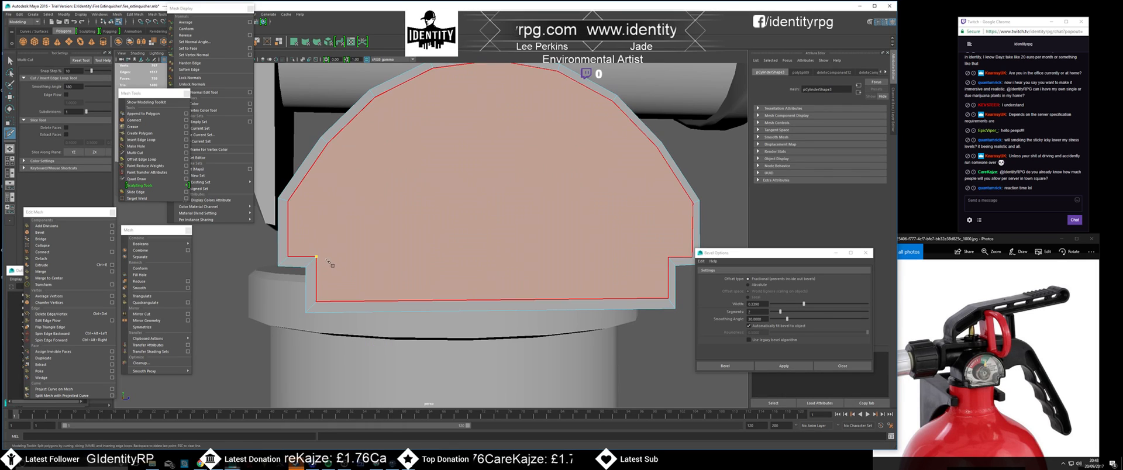
click(668, 258)
key(q)
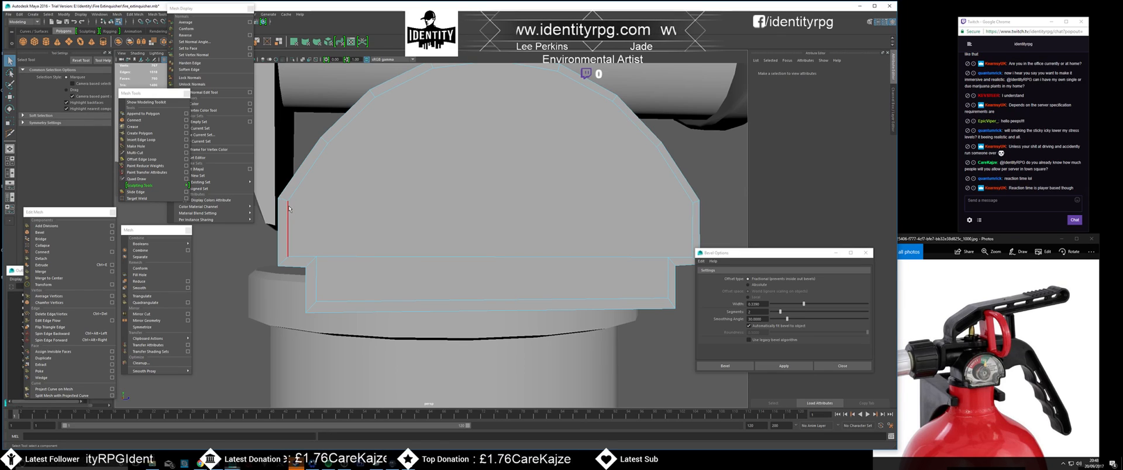
- Cut edges from one inner block corner to the two lowest vertices of the inset arc on that side
key(y)
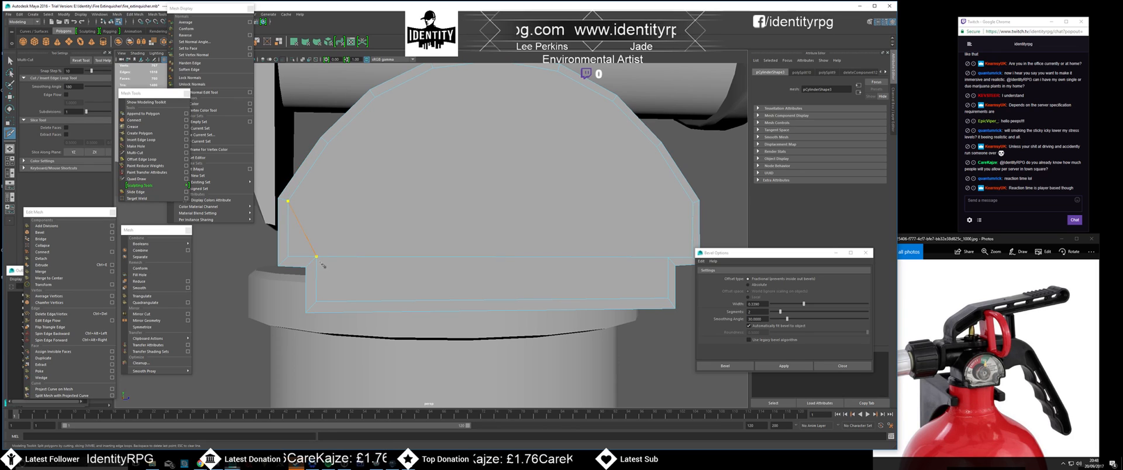
key(q)
key(y)
click(328, 143)
click(317, 256)
key(q)
scroll(468, 234, down, 2)
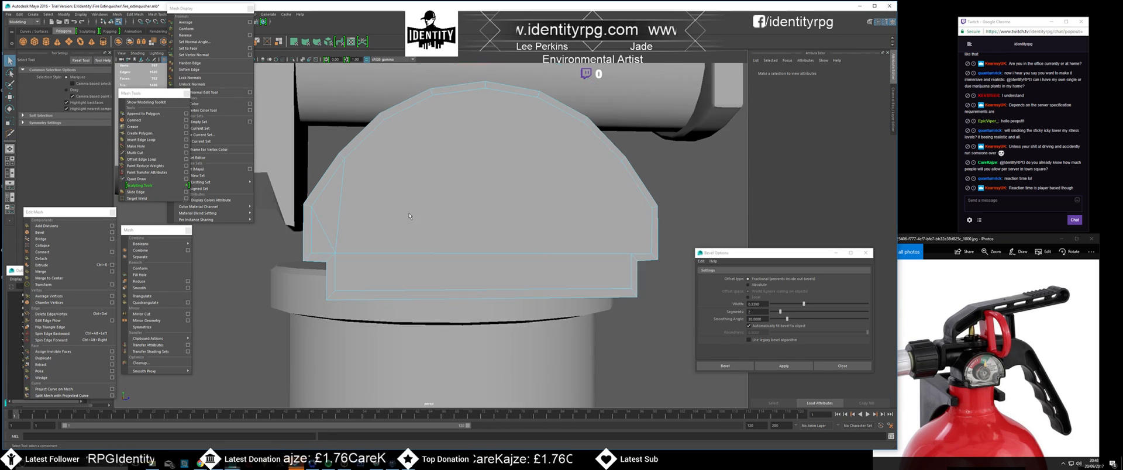
alt+middle_drag(527, 228, 457, 242)
- Repeat the two corner-to-arc cuts on the opposite side of the end face
key(y)
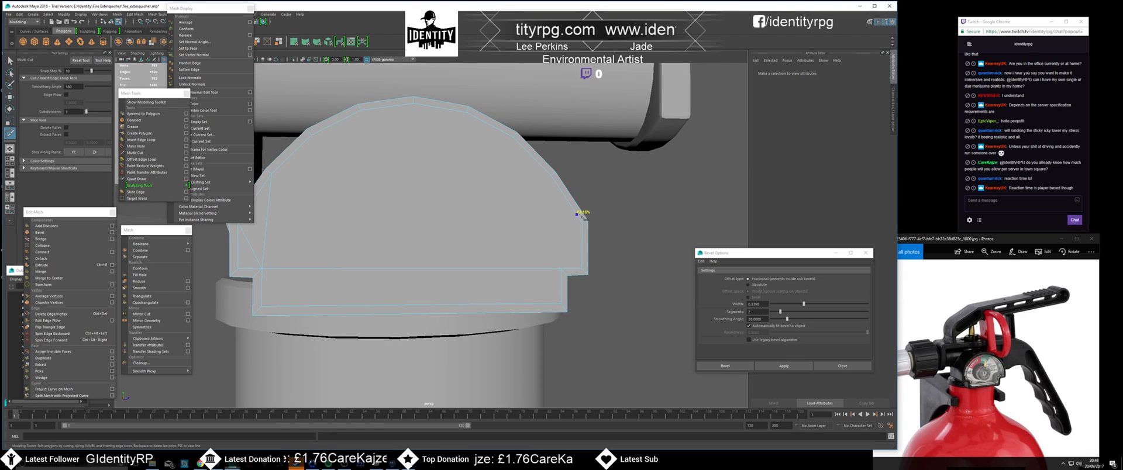
click(533, 276)
key(q)
key(y)
click(561, 269)
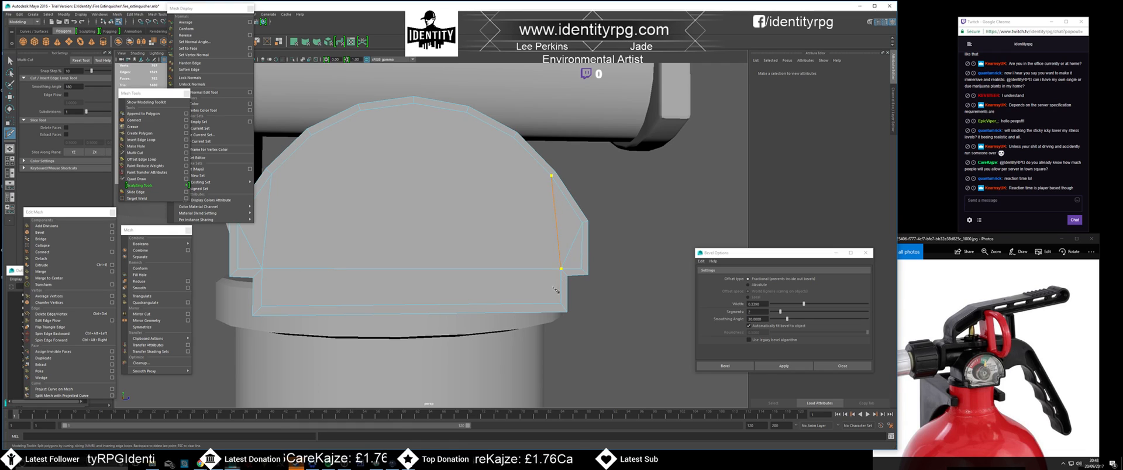
key(q)
scroll(503, 236, down, 2)
alt+middle_drag(504, 236, 554, 245)
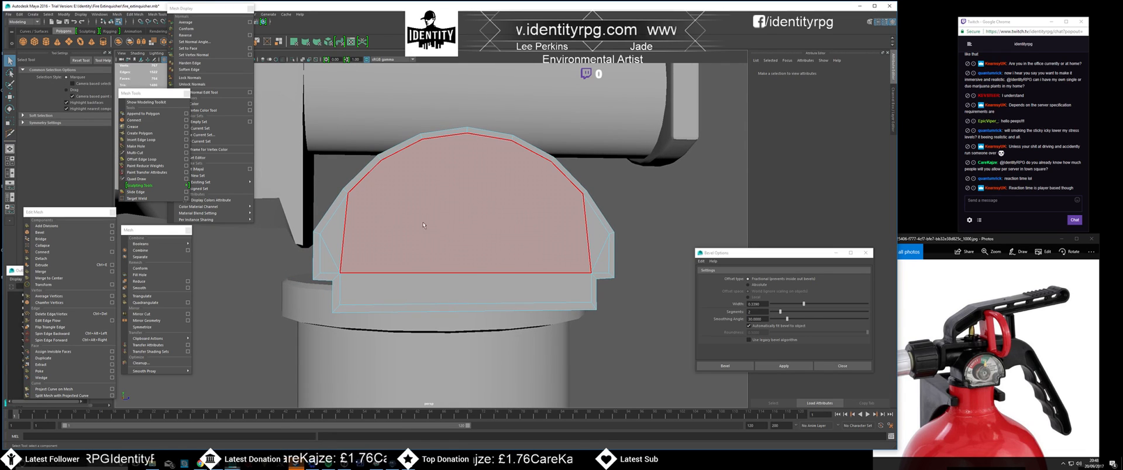
- Cut three horizontal edges across the inset face, joining the remaining opposite vertex pairs of the arc
key(y)
click(349, 194)
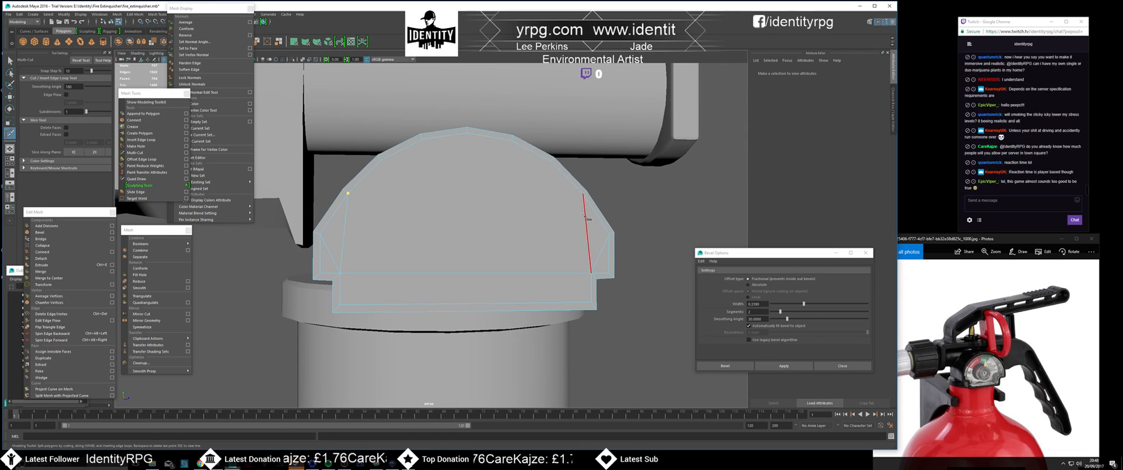
click(583, 193)
key(q)
key(y)
click(381, 160)
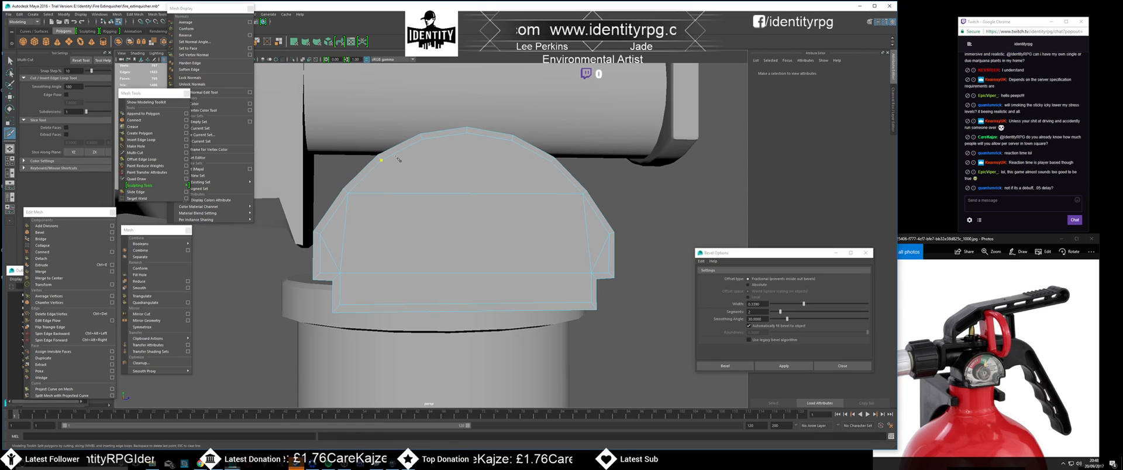
click(553, 162)
key(q)
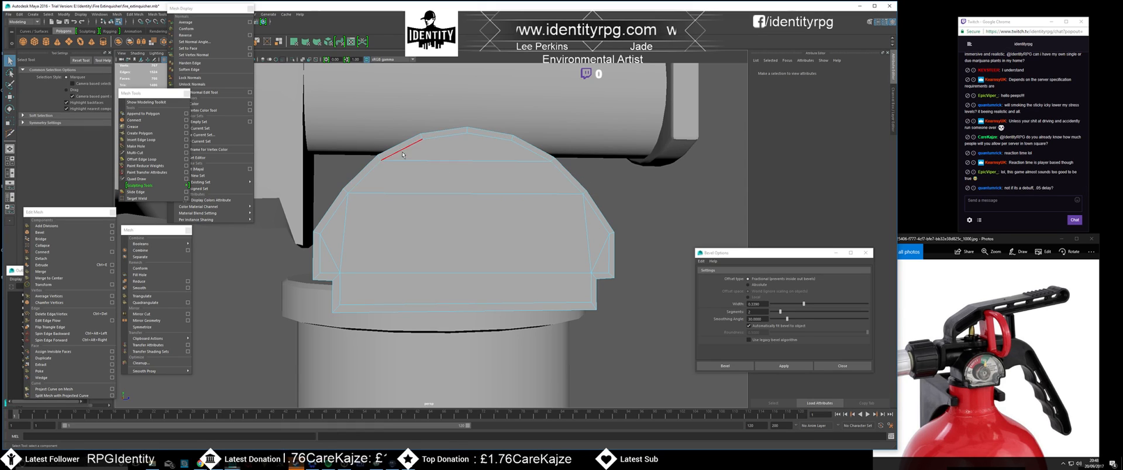
key(y)
click(422, 139)
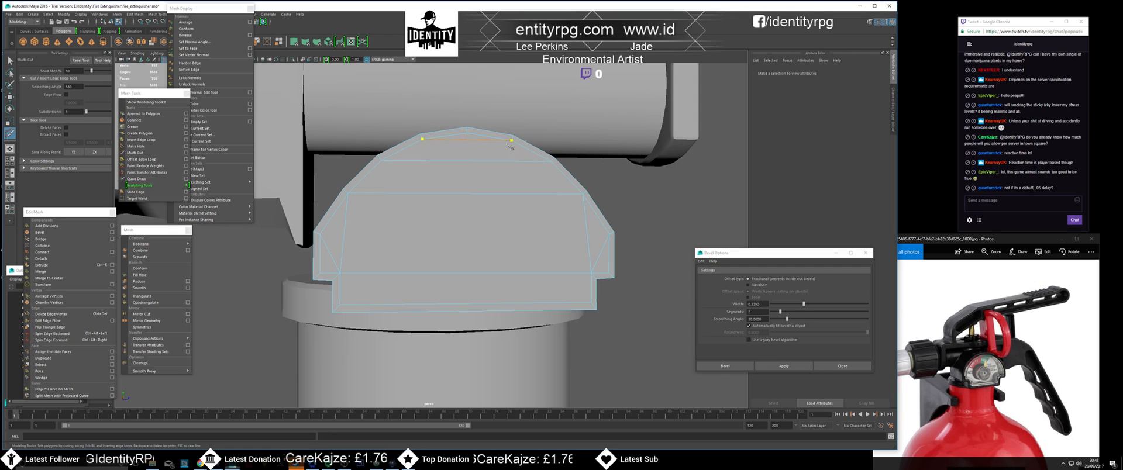
click(513, 141)
key(q)
- Extrude all the faces inside the inset border and push them inward to recess the end face
right_click(484, 177)
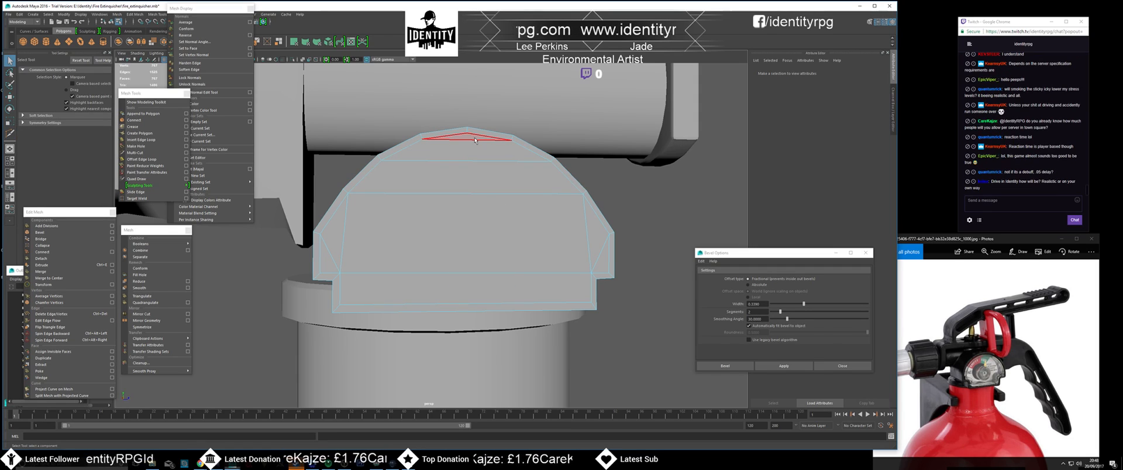
key(e)
click(475, 140)
shift+click(524, 158)
shift+click(523, 182)
shift+click(525, 207)
shift+click(531, 285)
shift+click(333, 246)
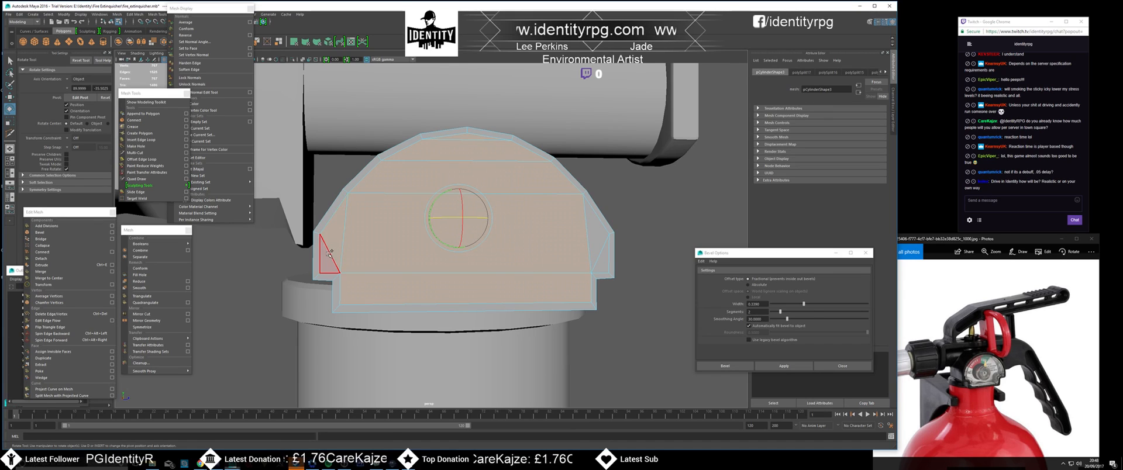
shift+click(598, 249)
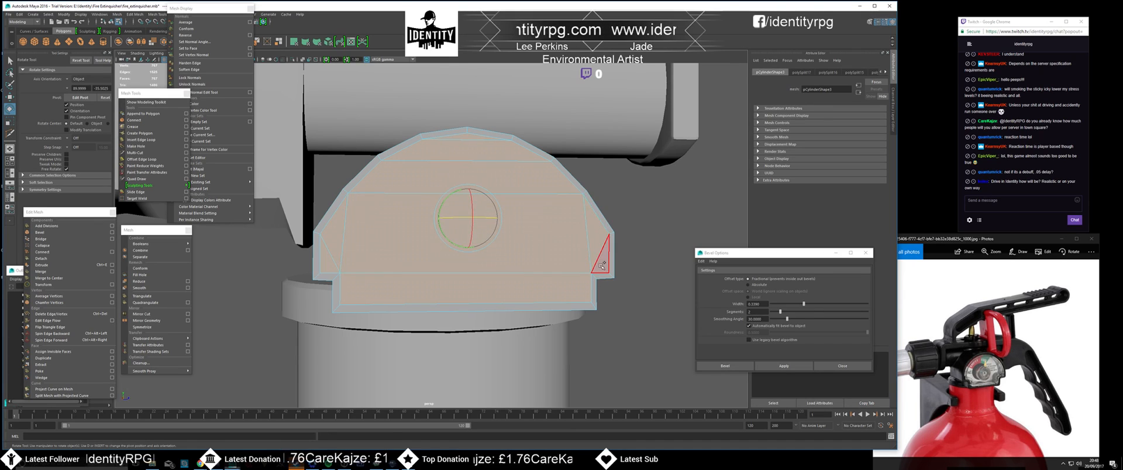
click(54, 265)
key(r)
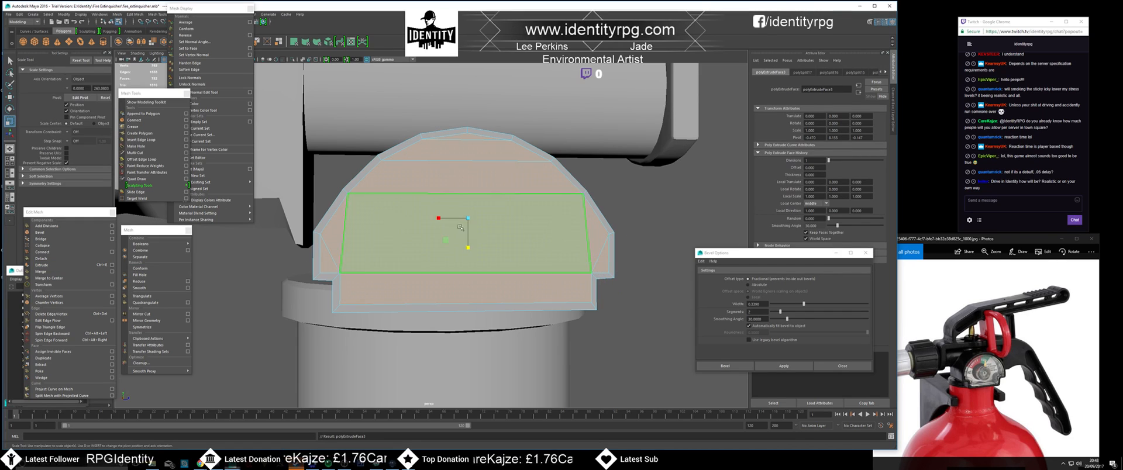
drag(470, 220, 448, 248)
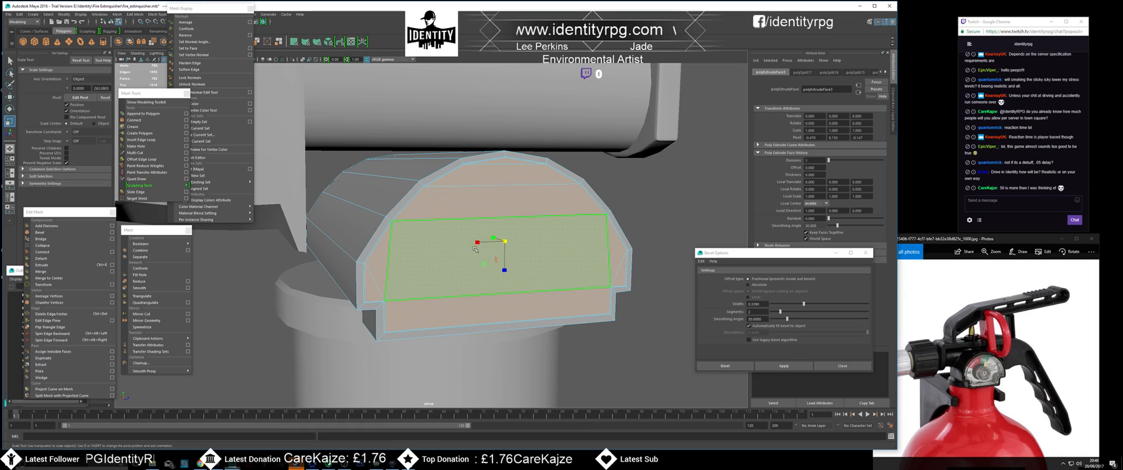
key(w)
drag(494, 239, 492, 239)
drag(493, 240, 487, 238)
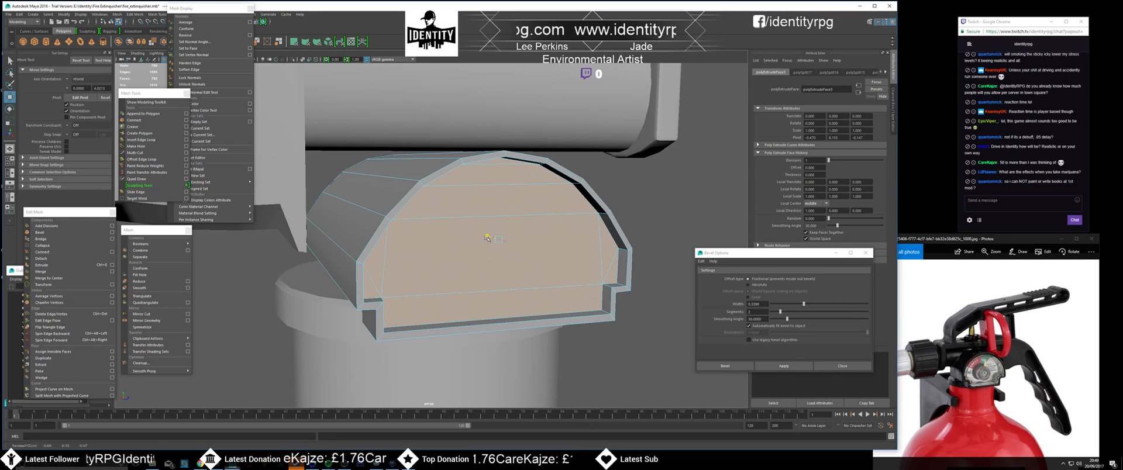
- Insert an edge loop around the middle of the half-cylinder body's length
scroll(486, 246, down, 4)
right_drag(445, 250, 473, 236)
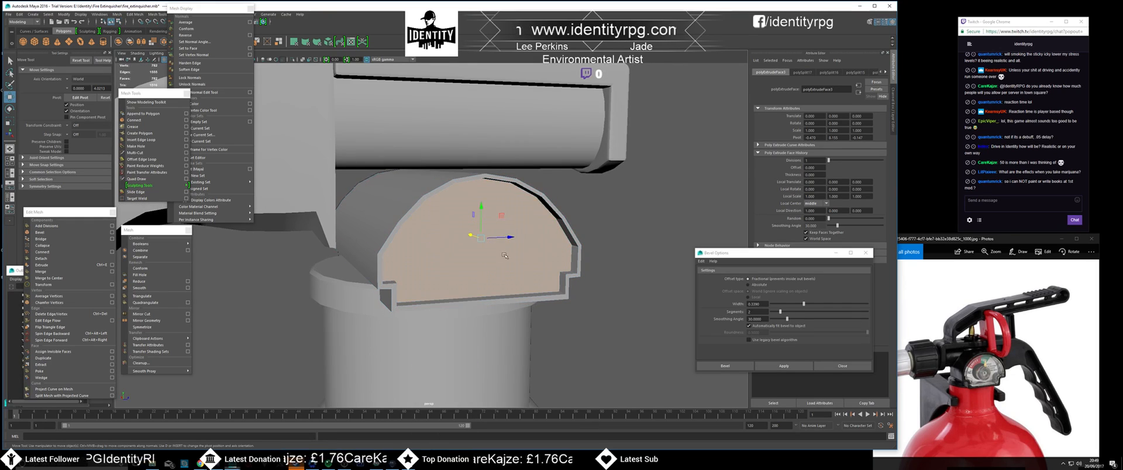
scroll(534, 278, down, 2)
alt+drag(535, 277, 471, 238)
click(555, 267)
click(460, 233)
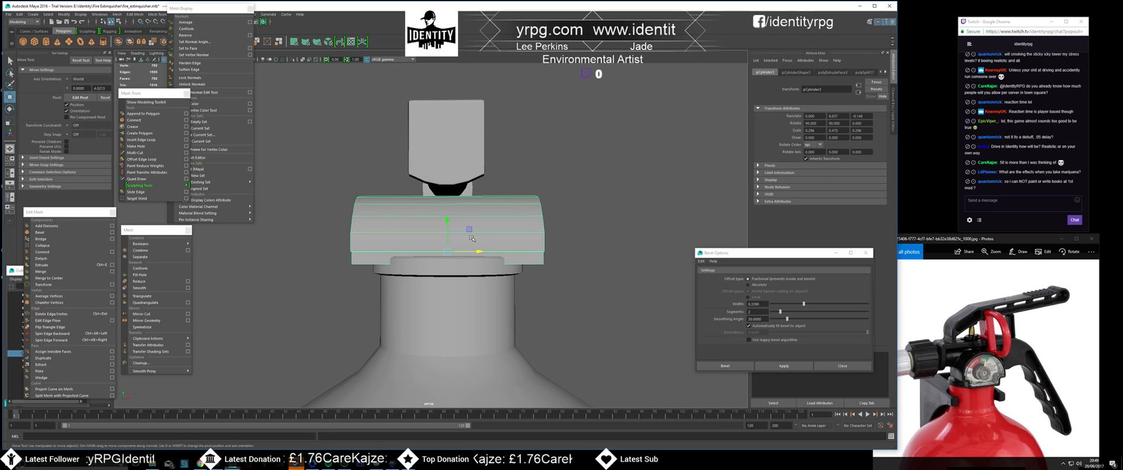
alt+drag(473, 237, 339, 238)
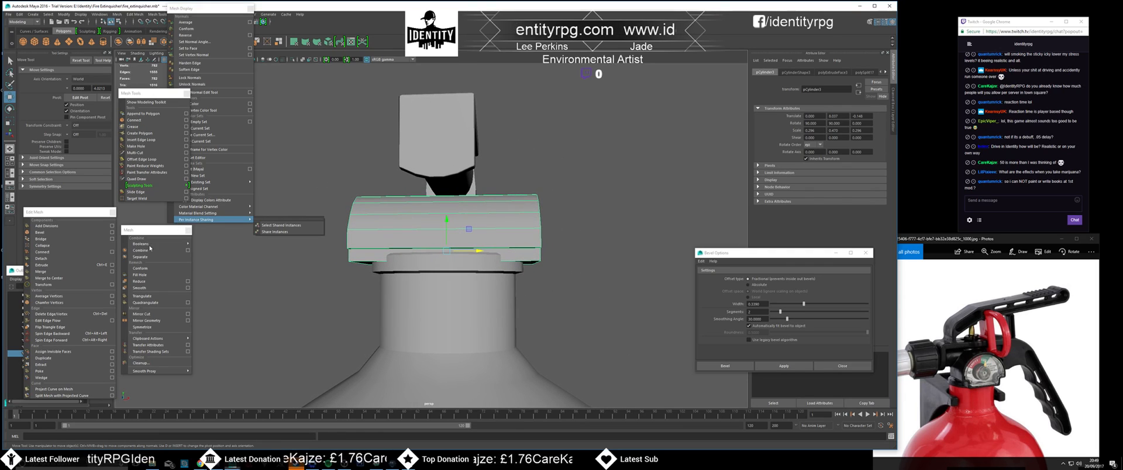
click(142, 140)
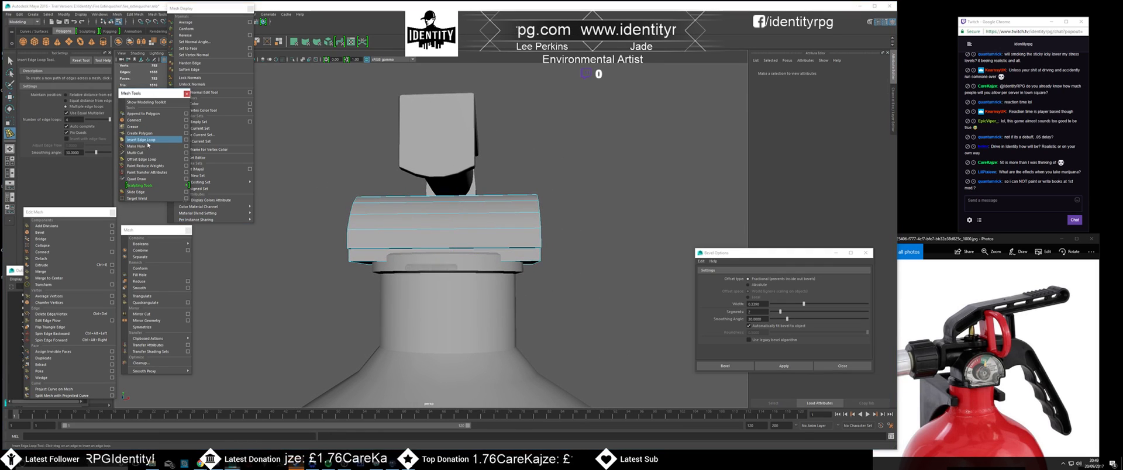
click(449, 230)
alt+drag(449, 230, 421, 230)
click(66, 94)
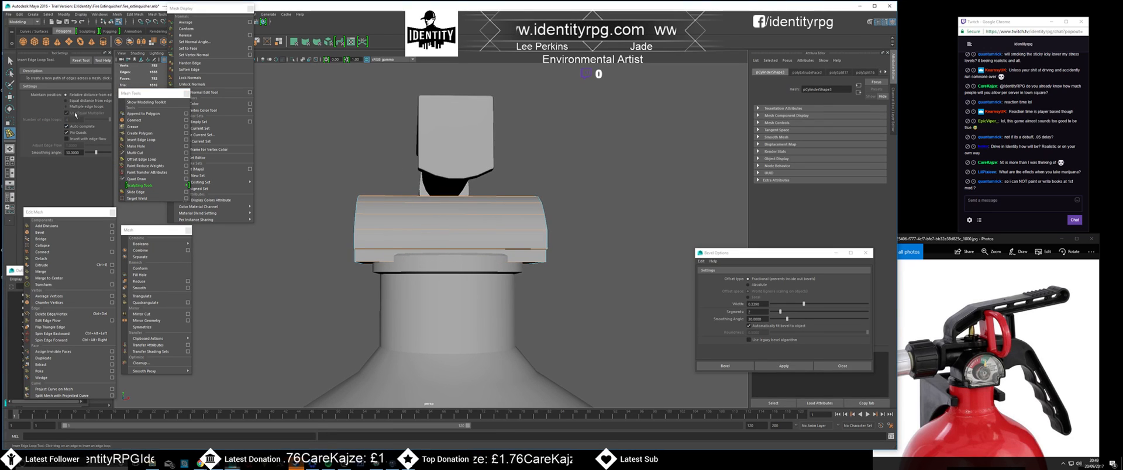
click(453, 233)
- Delete the faces of the half-cylinder body on one side of the middle edge loop
alt+drag(460, 233, 452, 238)
right_click(485, 227)
right_drag(485, 228, 484, 245)
key(w)
drag(570, 325, 498, 142)
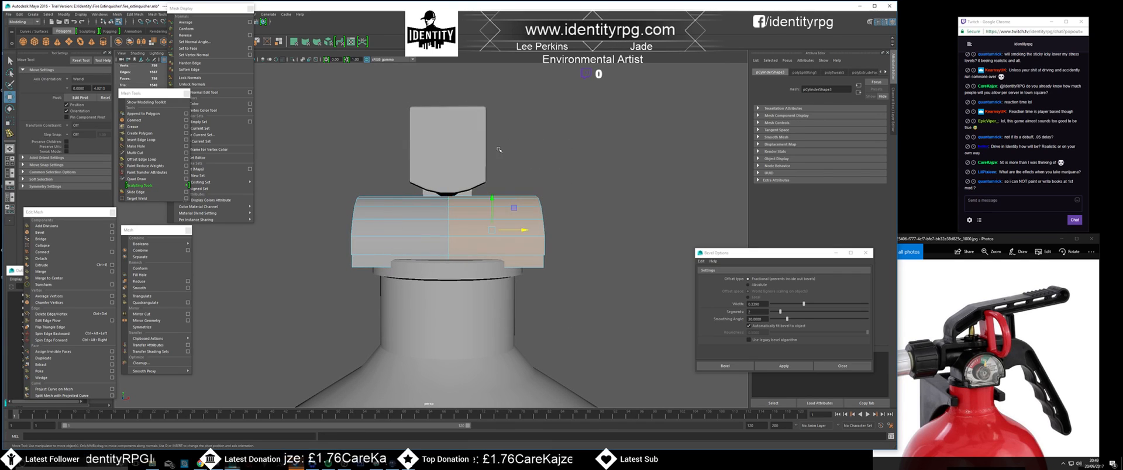
key(Delete)
- Select an edge loop around the rim of the half-cylinder's recessed end face
right_drag(419, 223, 365, 225)
scroll(365, 225, down, 5)
alt+drag(365, 225, 501, 248)
scroll(500, 248, up, 5)
alt+middle_drag(500, 248, 474, 226)
alt+drag(474, 225, 426, 237)
scroll(429, 225, up, 3)
right_drag(424, 205, 396, 180)
double_click(396, 179)
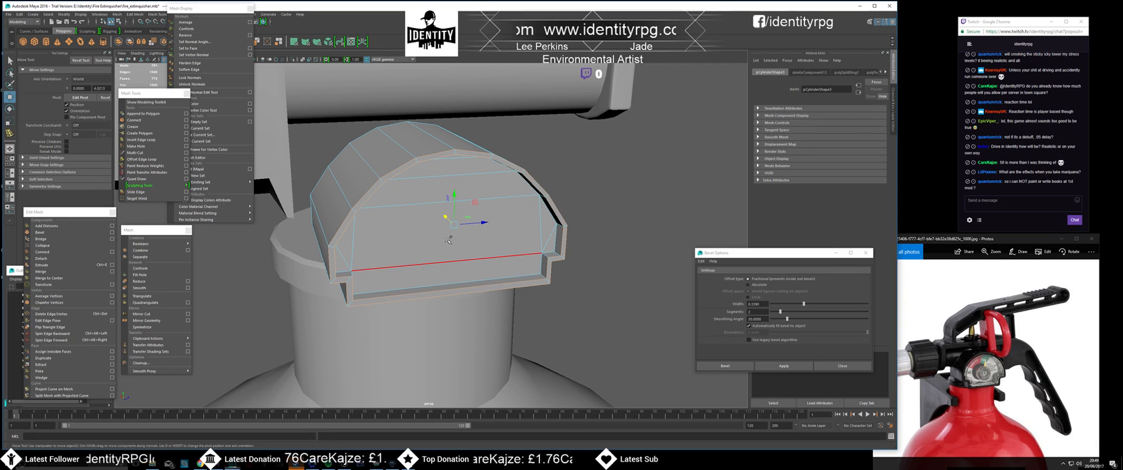
scroll(465, 245, up, 2)
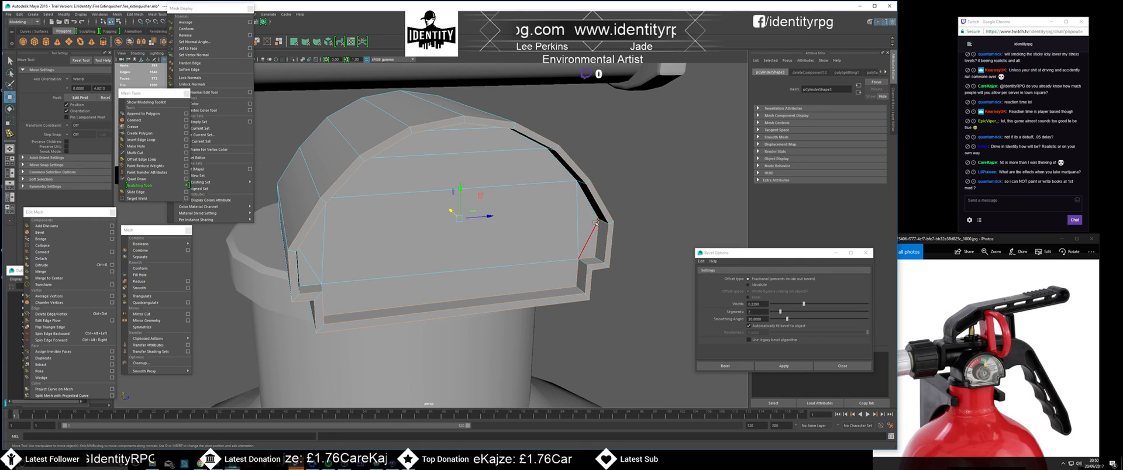
- Add the remaining inner and outer border edges of the stepped end rim to the edge selection
alt+drag(597, 212, 552, 146)
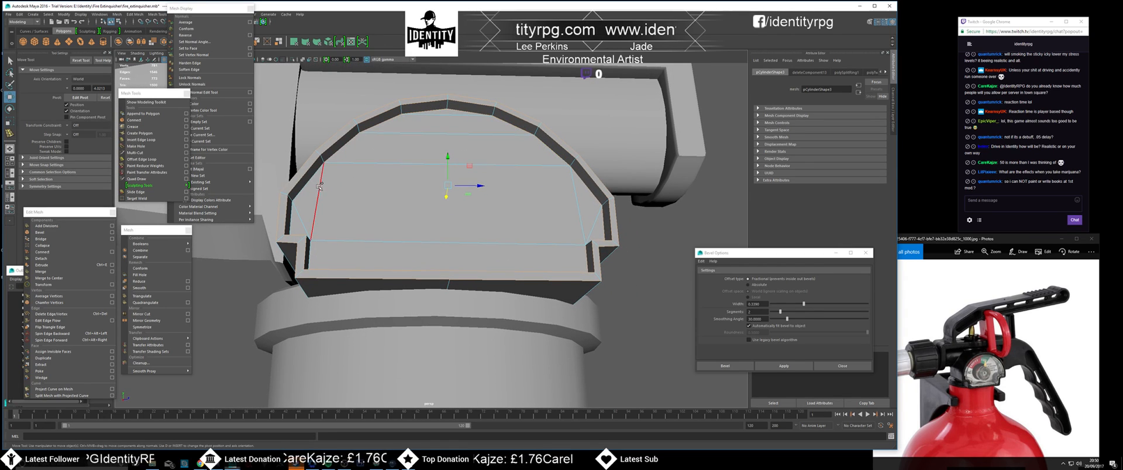
alt+drag(399, 257, 514, 240)
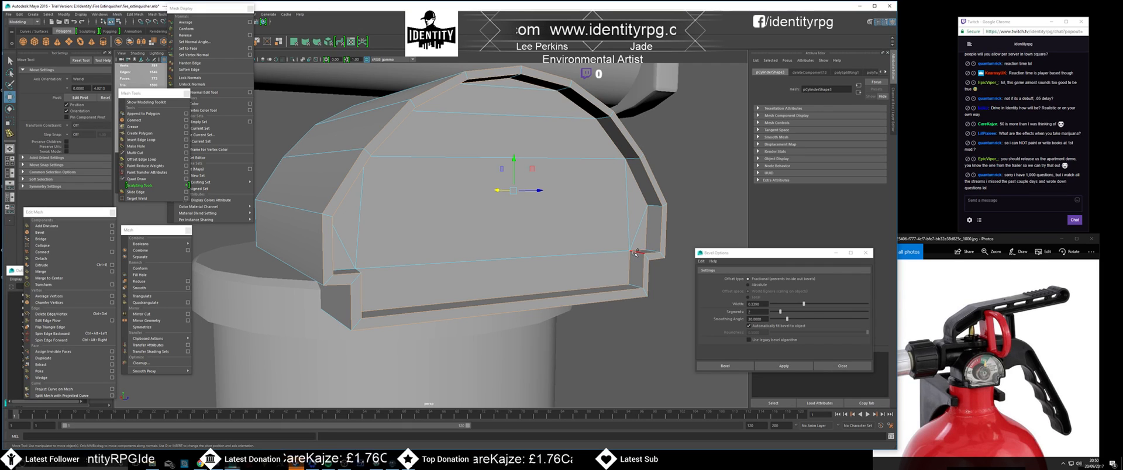
alt+drag(414, 237, 304, 257)
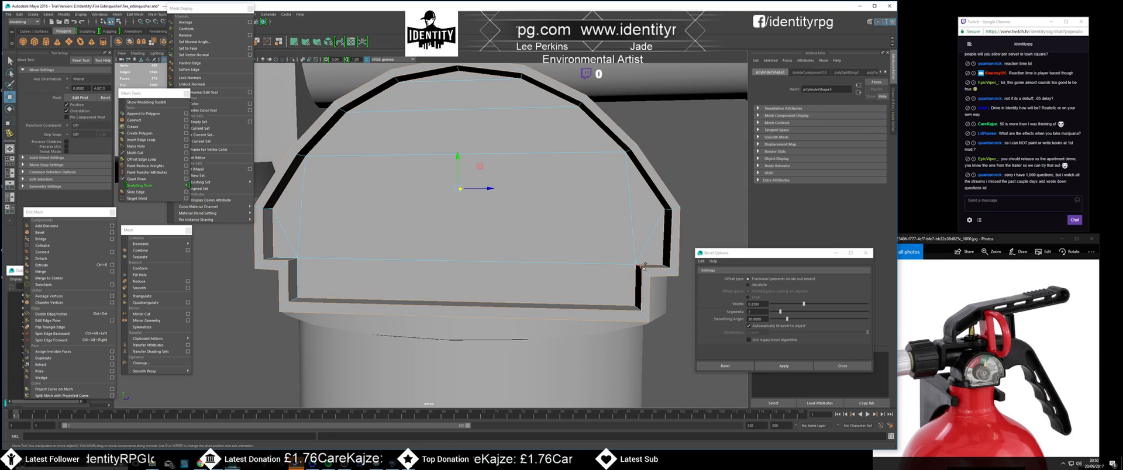
shift+double_click(677, 208)
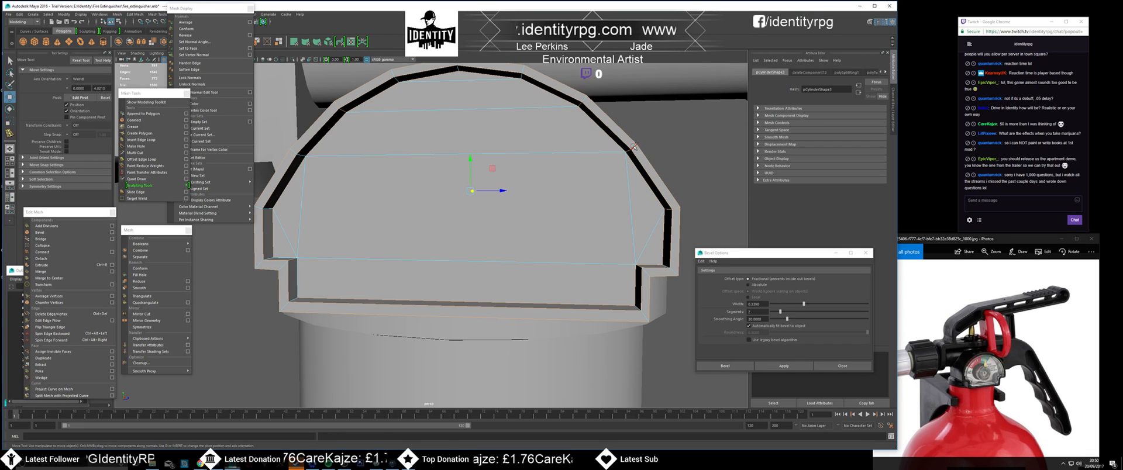
mouse_move(554, 209)
alt+mouse_down()
mouse_move(564, 204)
mouse_move(562, 218)
alt+mouse_up()
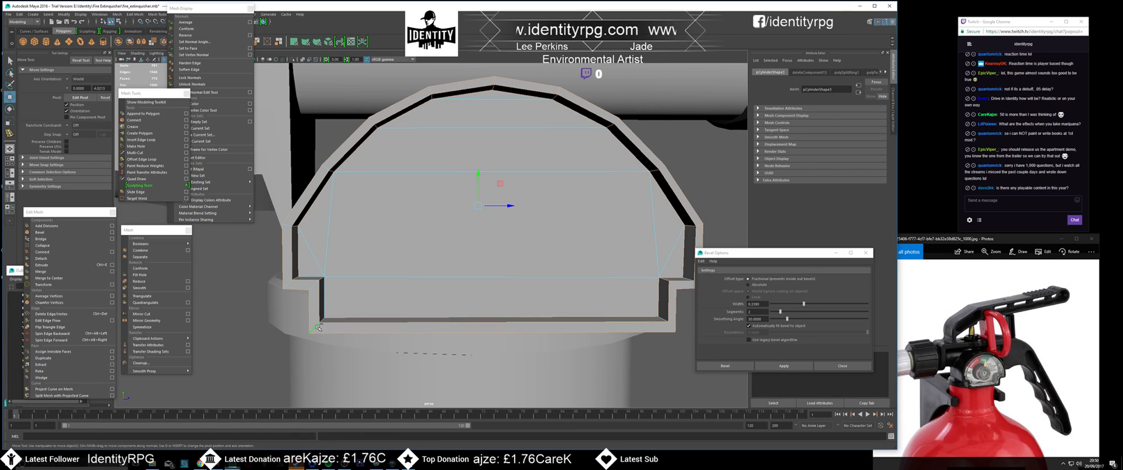
alt+drag(457, 247, 592, 309)
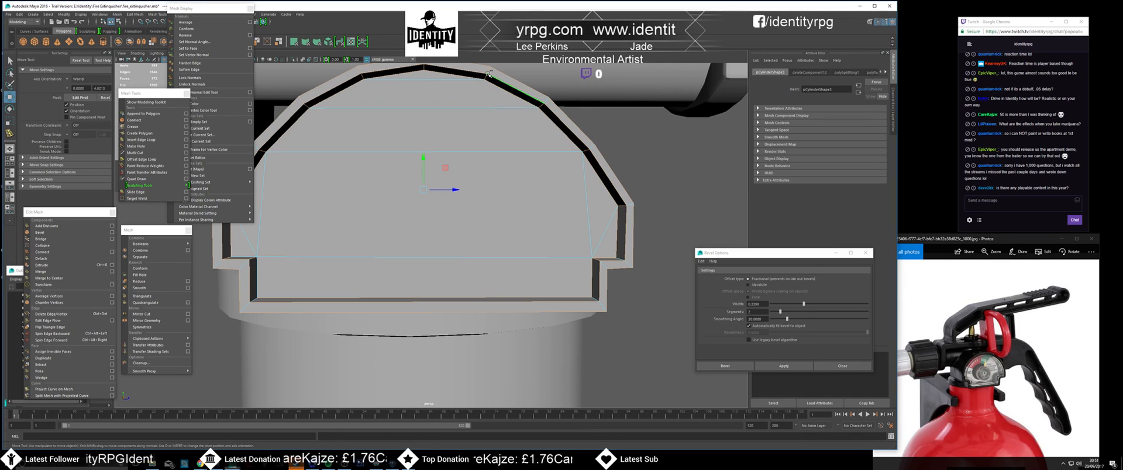
scroll(486, 94, down, 3)
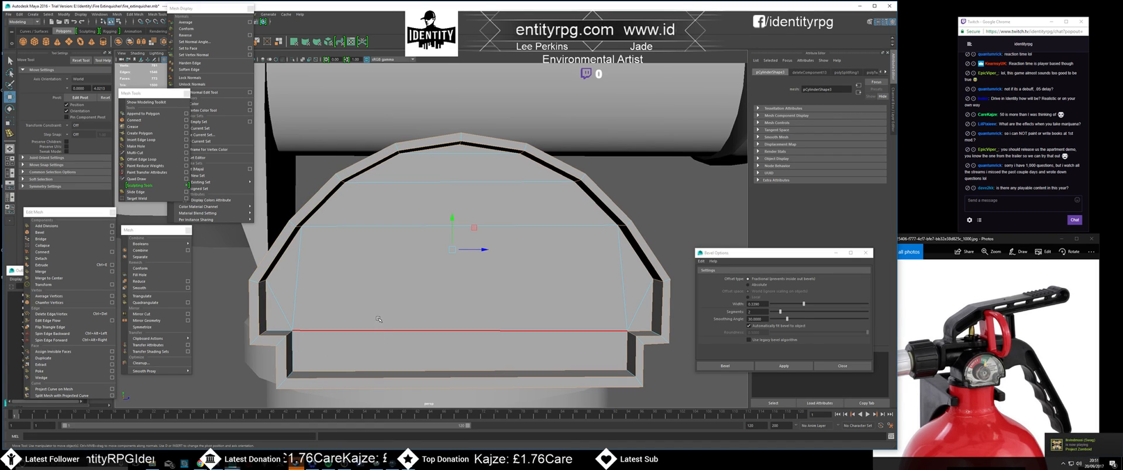
- Add the lengthwise edges over the curved body and the recess's step corners to the edge selection
alt+middle_drag(379, 320, 379, 268)
scroll(380, 278, up, 2)
scroll(381, 278, down, 4)
alt+drag(381, 278, 360, 293)
alt+middle_drag(360, 293, 371, 283)
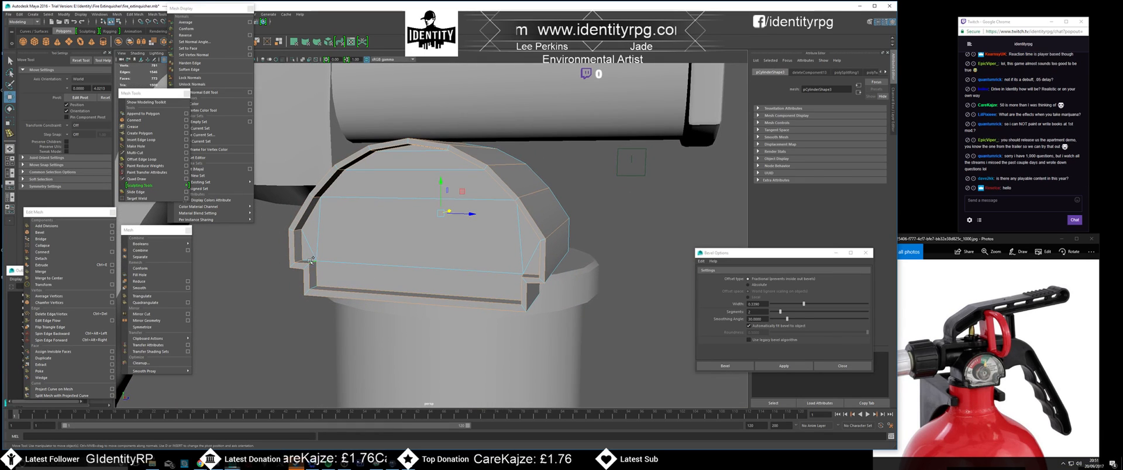
alt+drag(425, 271, 515, 278)
alt+drag(572, 298, 485, 300)
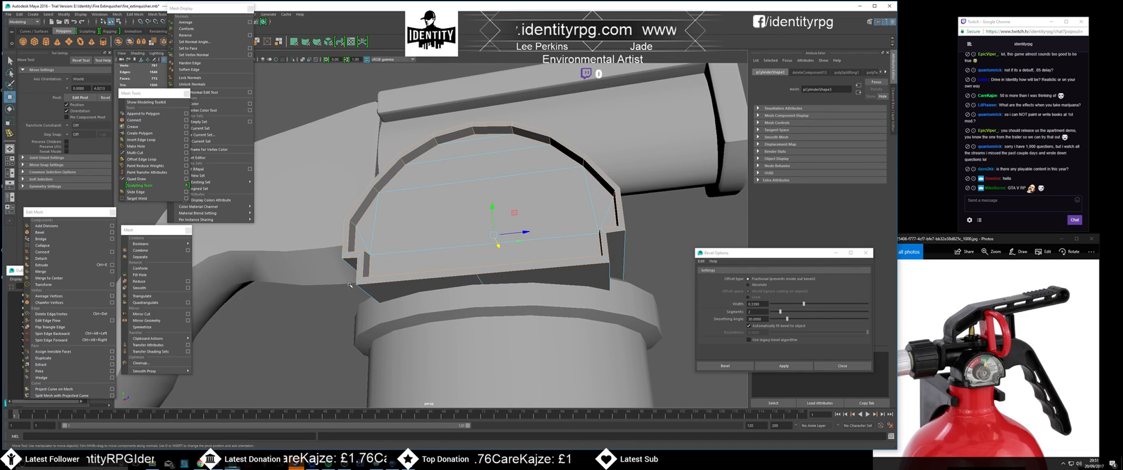
- Add the lengthwise edges along the stepped lower sides of the body to the edge selection
alt+drag(319, 251, 427, 230)
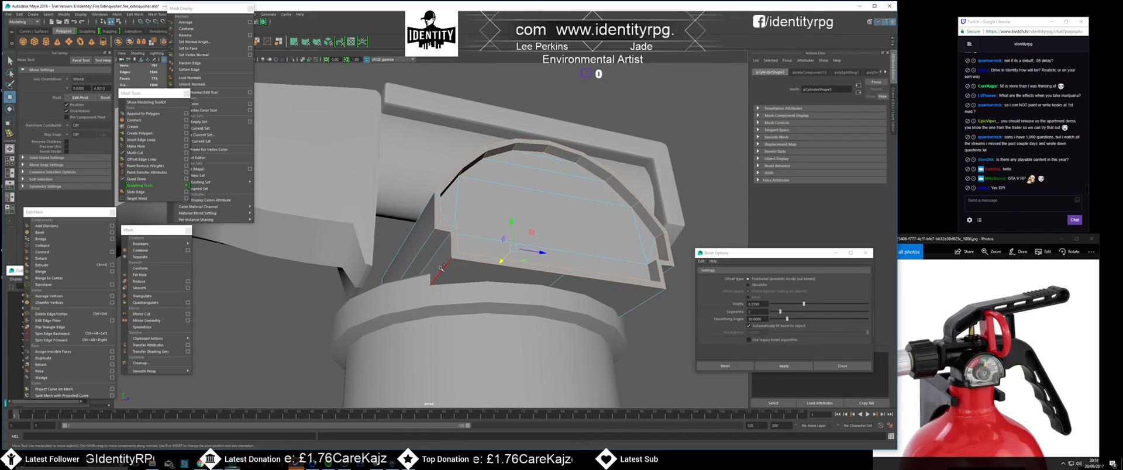
alt+drag(556, 298, 555, 308)
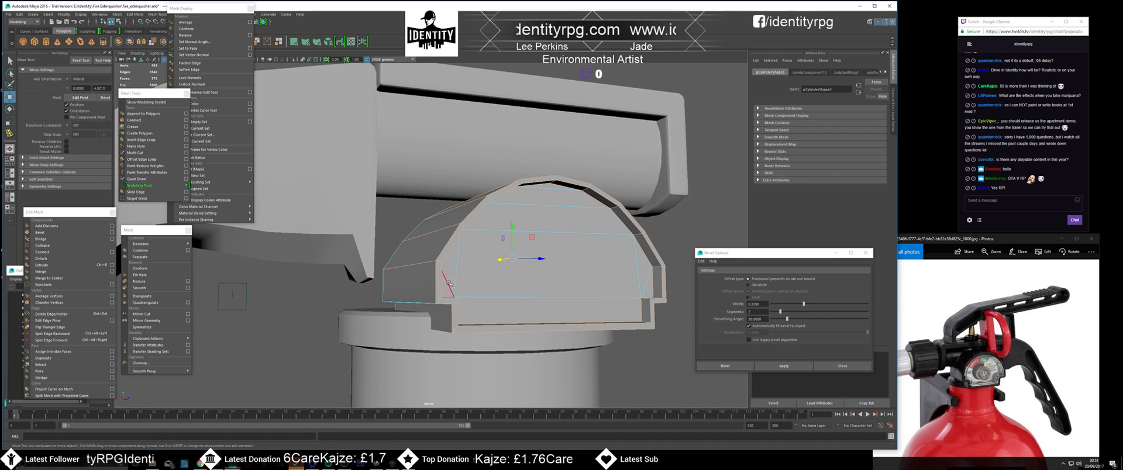
alt+drag(443, 286, 418, 265)
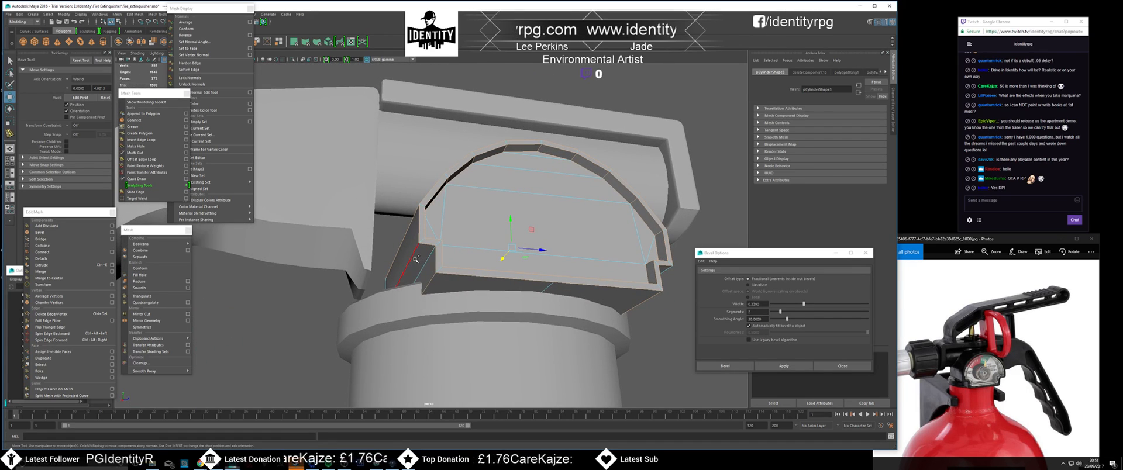
alt+drag(579, 277, 435, 280)
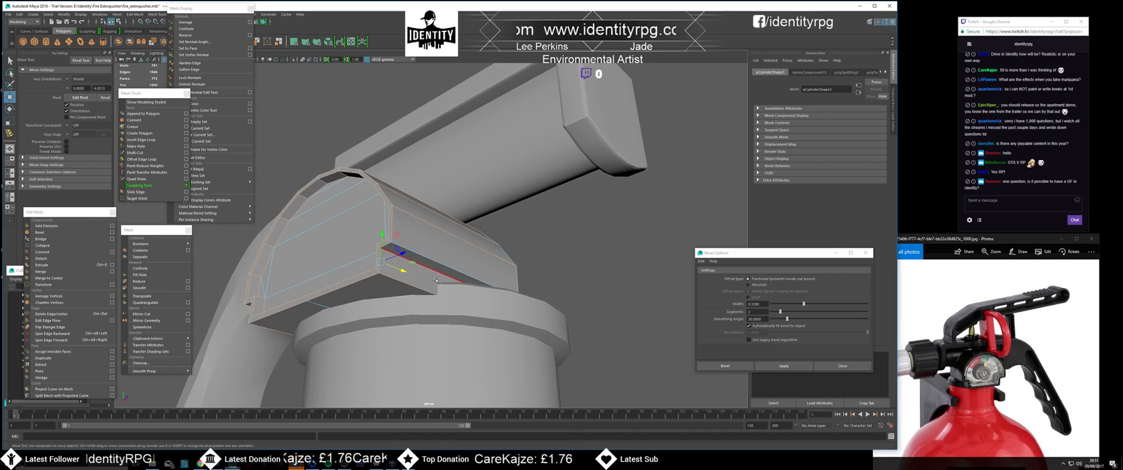
alt+drag(451, 238, 471, 261)
scroll(518, 271, up, 3)
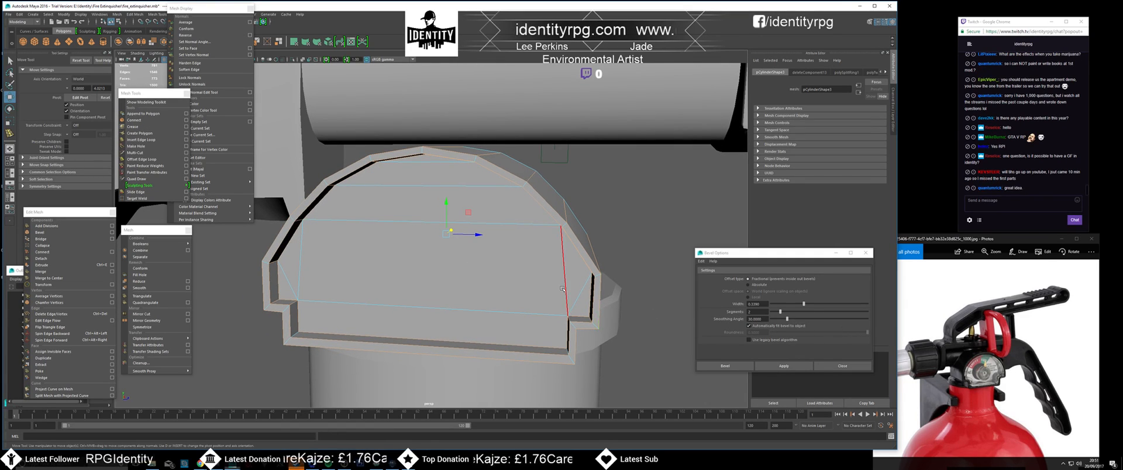
- Try beveling the selected edges with the current bevel options, check the result up close and undo it
alt+drag(582, 292, 544, 295)
click(784, 366)
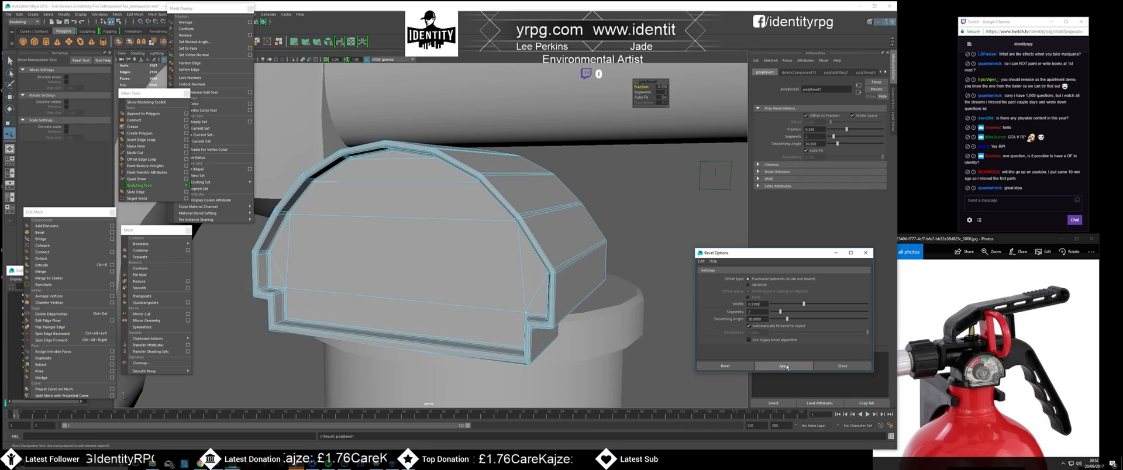
scroll(558, 293, up, 10)
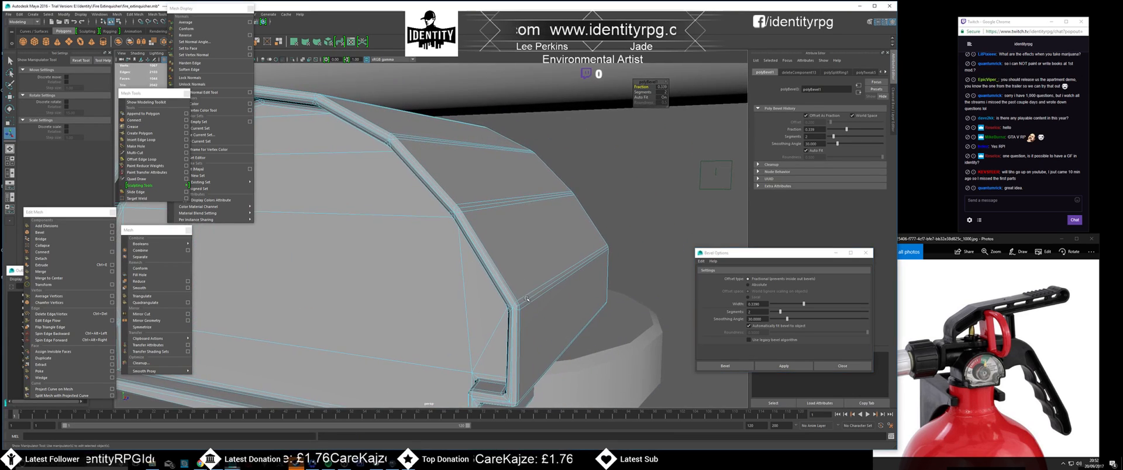
alt+drag(556, 291, 673, 288)
key(ctrl+z)
- Set the bevel width to 0.2, try the bevel on the selected edges and undo it
drag(805, 305, 807, 305)
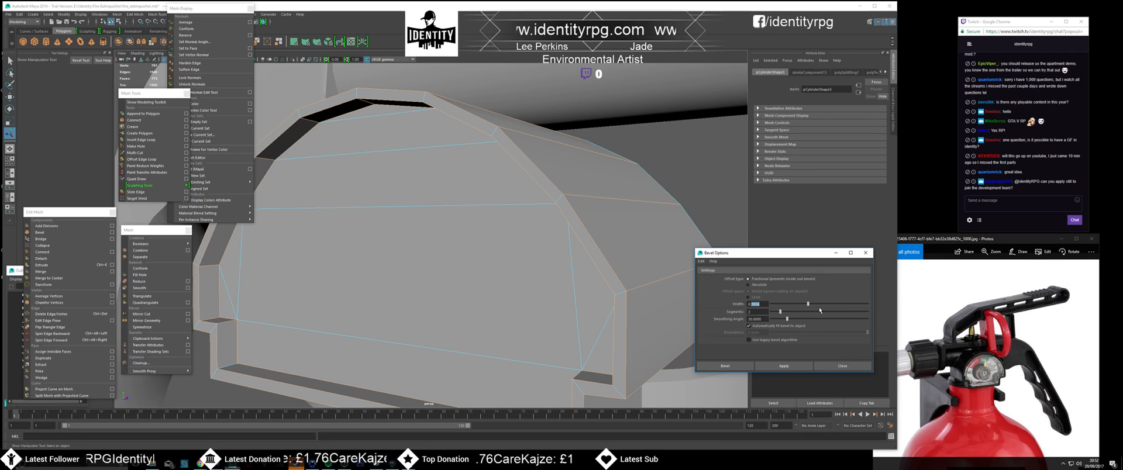
text(0.2)
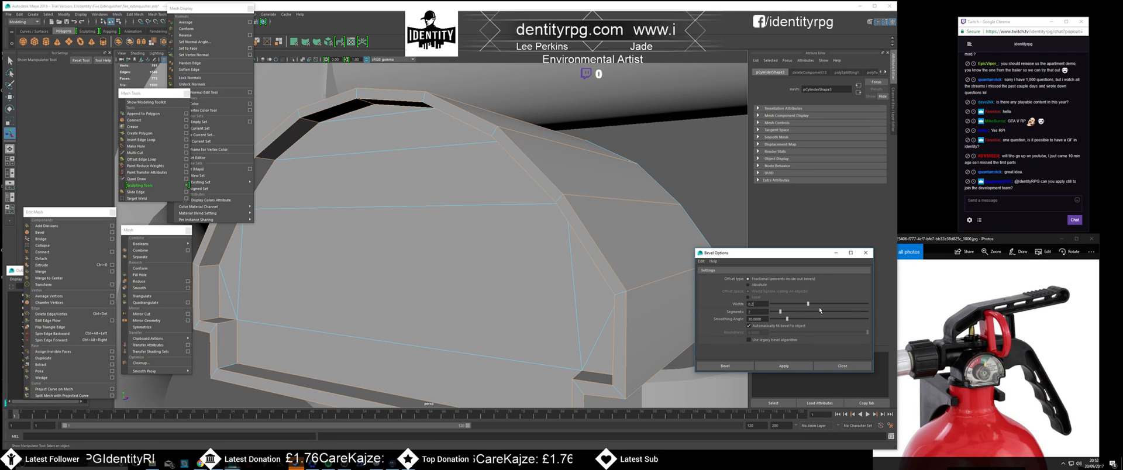
click(782, 366)
scroll(507, 203, down, 5)
right_drag(507, 203, 543, 188)
click(601, 234)
scroll(601, 234, down, 3)
scroll(601, 240, up, 6)
alt+drag(613, 245, 604, 262)
click(601, 245)
key(ctrl+z)
- Deselect the lengthwise edges over the curved body, keeping the end rim's edges selected
click(612, 260)
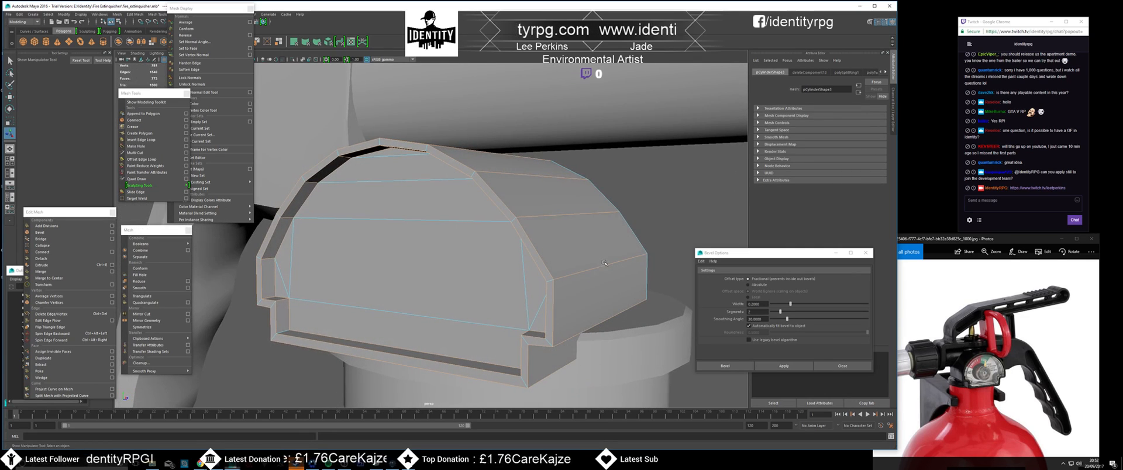
shift+right_click(600, 267)
right_drag(598, 267, 598, 264)
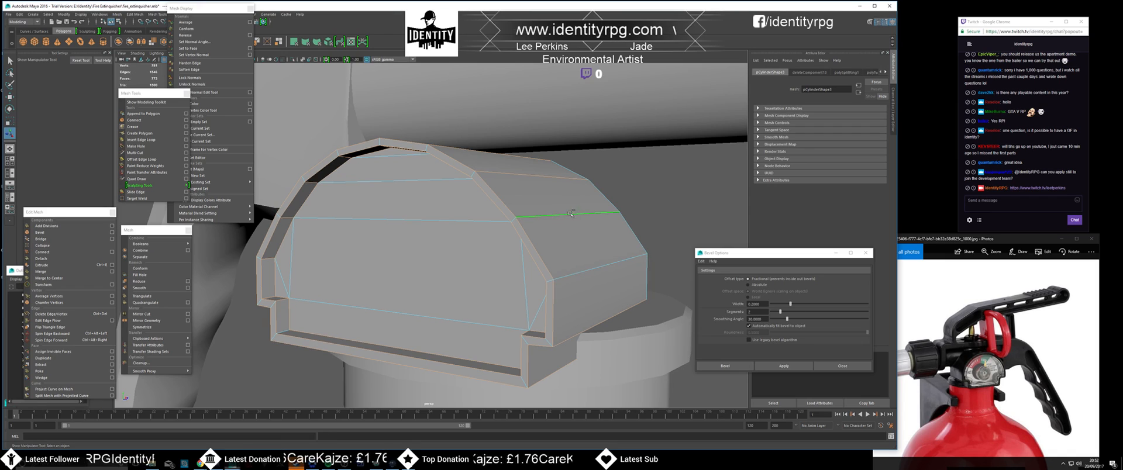
alt+drag(497, 205, 528, 236)
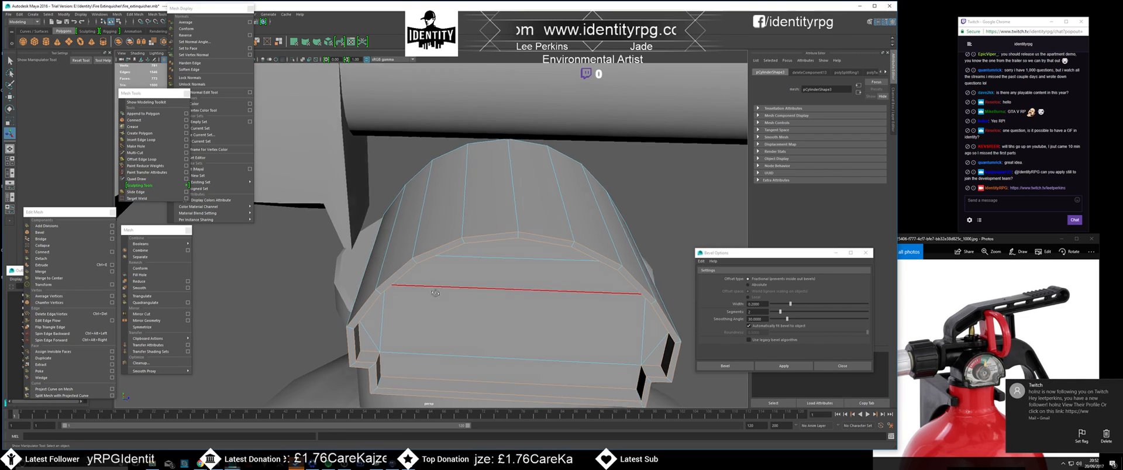
alt+drag(448, 288, 459, 294)
alt+drag(551, 297, 500, 279)
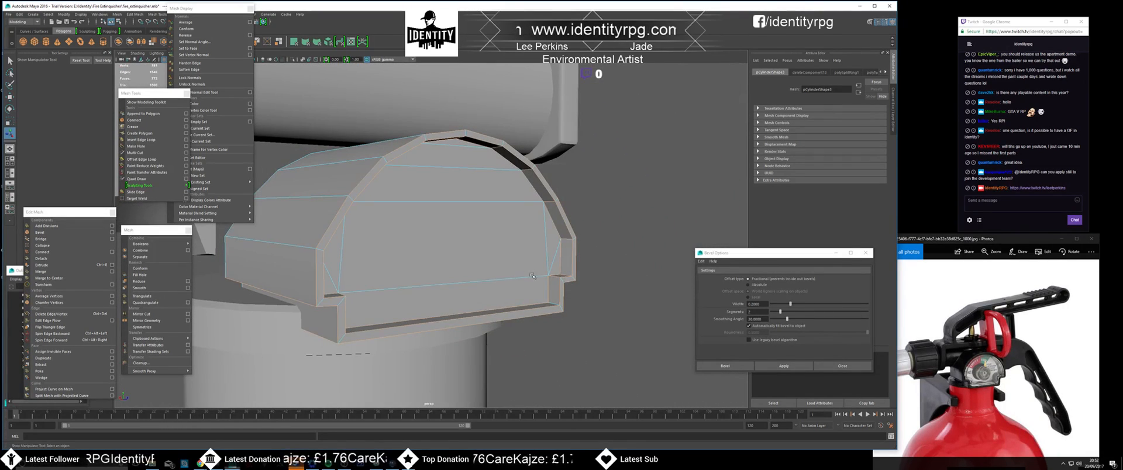
- Try repeating the bevel on the reduced edge selection and undo it
key(g)
alt+drag(423, 274, 456, 271)
alt+right_drag(456, 271, 491, 275)
key(ctrl+z)
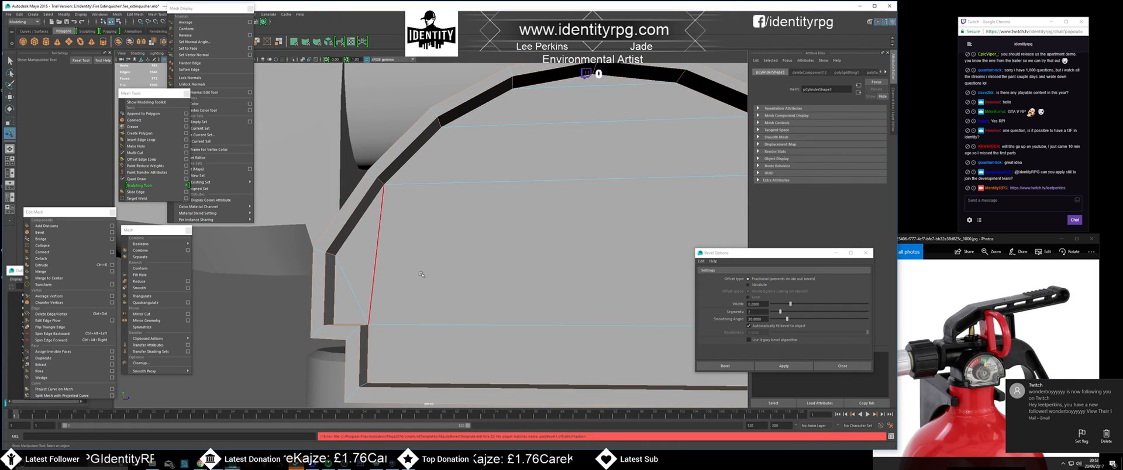
- Adjust the selection at the short edges across the recess wall and bevel the rim edges with a width of 0.2
shift+click(333, 255)
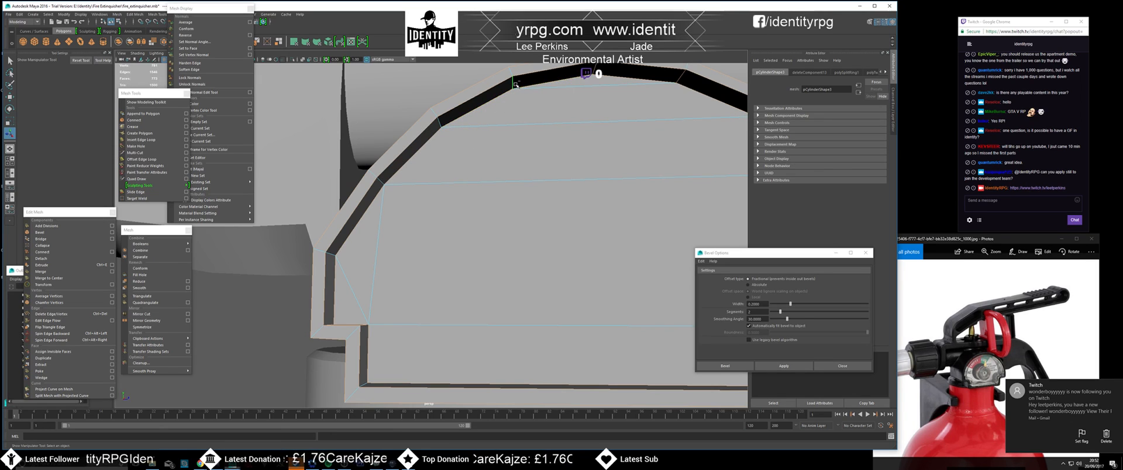
alt+middle_drag(644, 152, 564, 233)
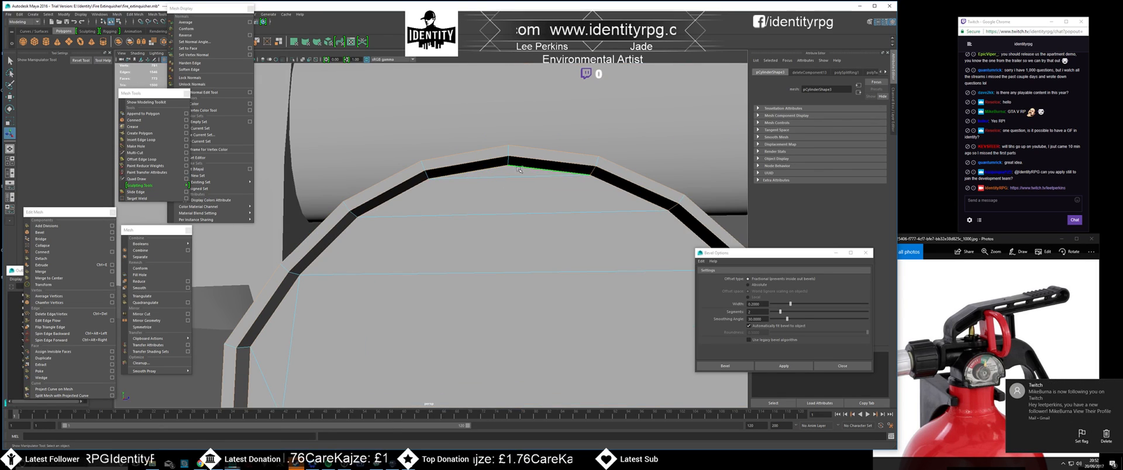
alt+drag(577, 203, 563, 147)
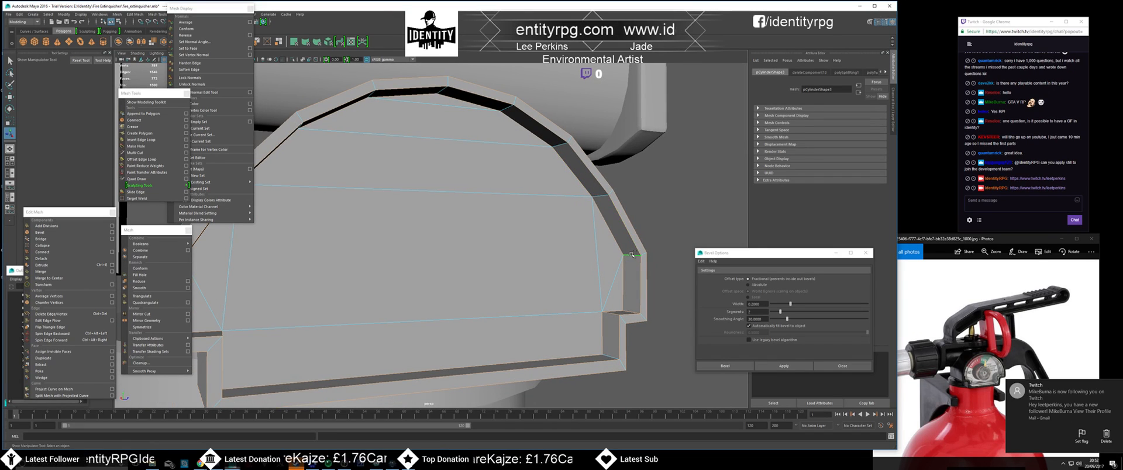
alt+drag(554, 276, 507, 274)
key(g)
- Examine the beveled rim and recess up close and from several angles, including with the body deselected
scroll(518, 272, down, 3)
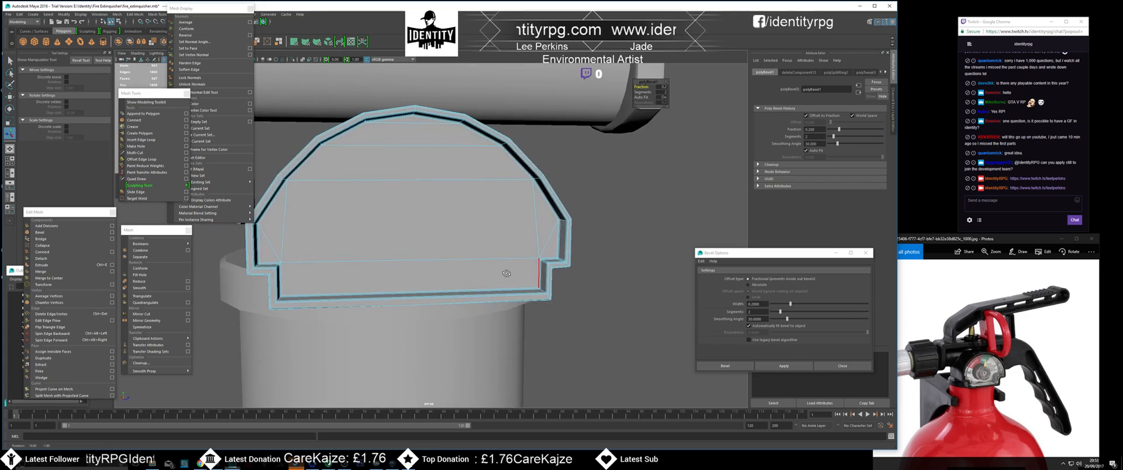
scroll(507, 274, up, 6)
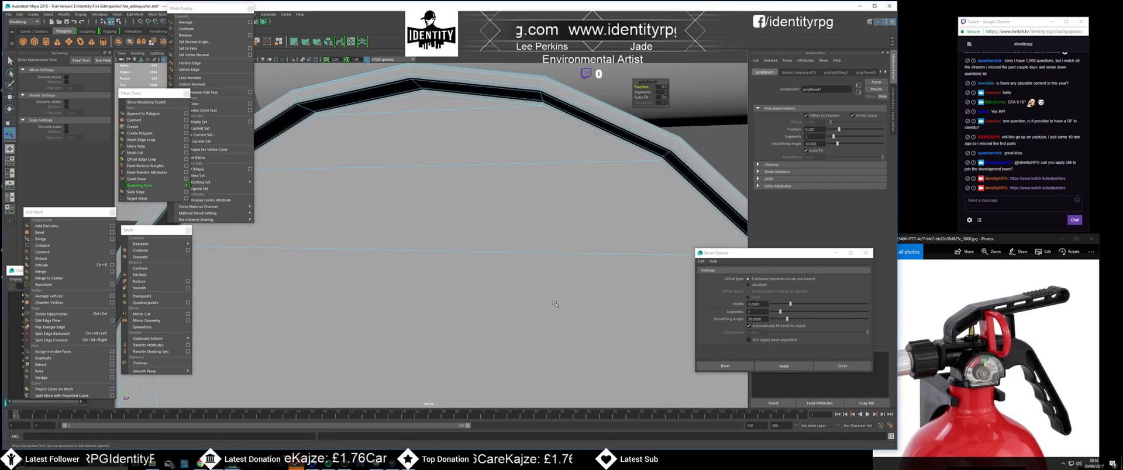
scroll(553, 298, down, 5)
alt+drag(550, 292, 532, 263)
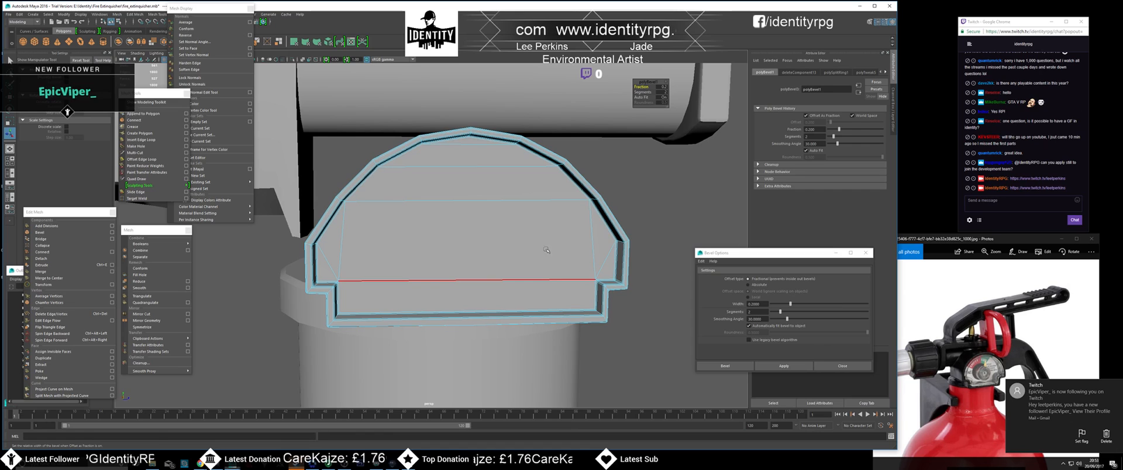
alt+drag(464, 252, 445, 292)
scroll(474, 277, up, 4)
scroll(471, 281, down, 3)
right_drag(521, 230, 559, 204)
scroll(550, 233, down, 2)
scroll(551, 232, down, 3)
alt+drag(553, 234, 469, 269)
click(572, 246)
scroll(572, 246, up, 3)
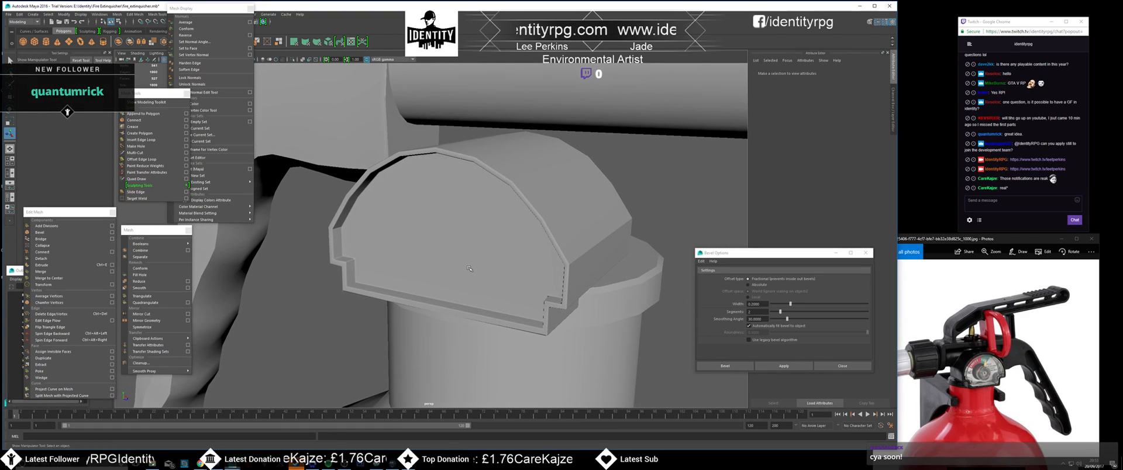
- Select all the recessed faces inside the beveled rim and move them slightly along the body's length
click(468, 268)
right_drag(465, 271, 434, 282)
click(433, 282)
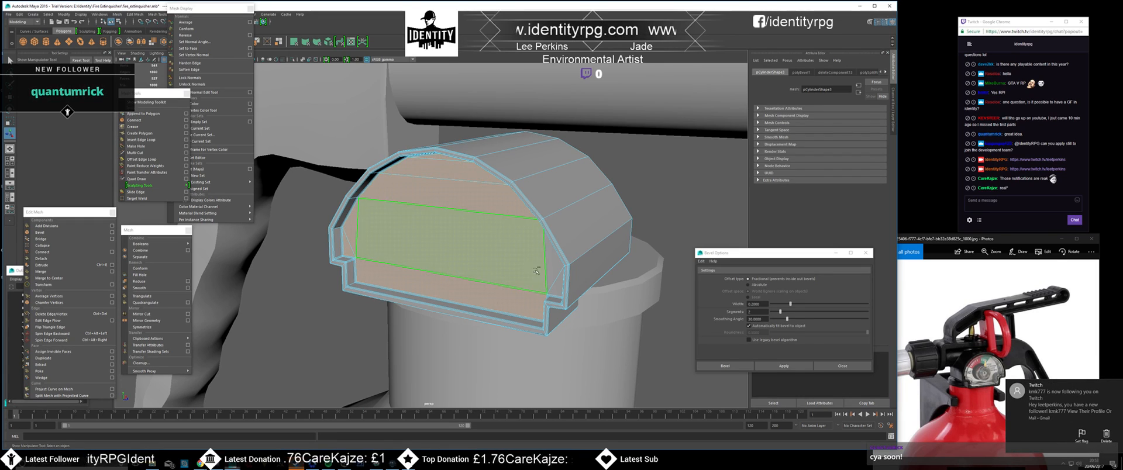
shift+click(555, 269)
alt+drag(557, 286, 614, 269)
scroll(495, 283, up, 4)
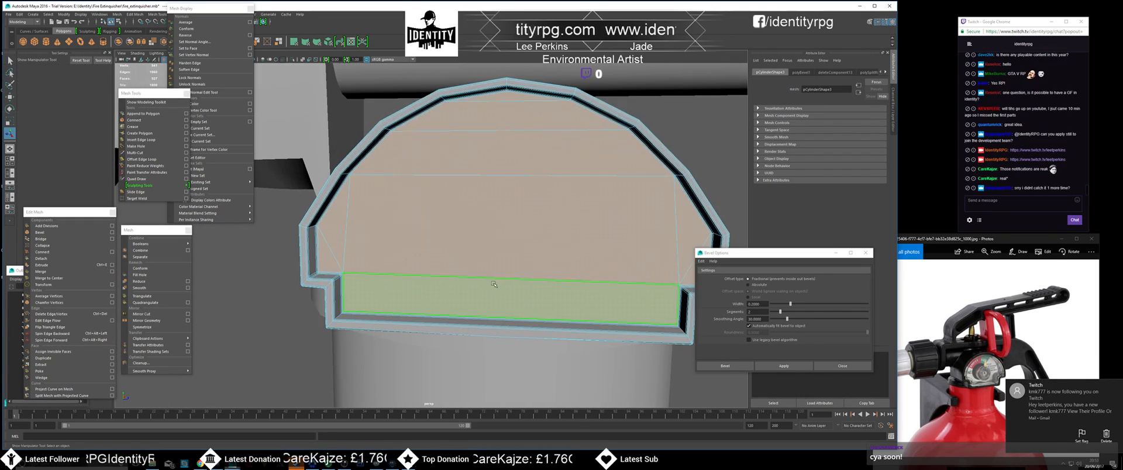
key(w)
alt+drag(493, 285, 469, 287)
drag(484, 226, 485, 227)
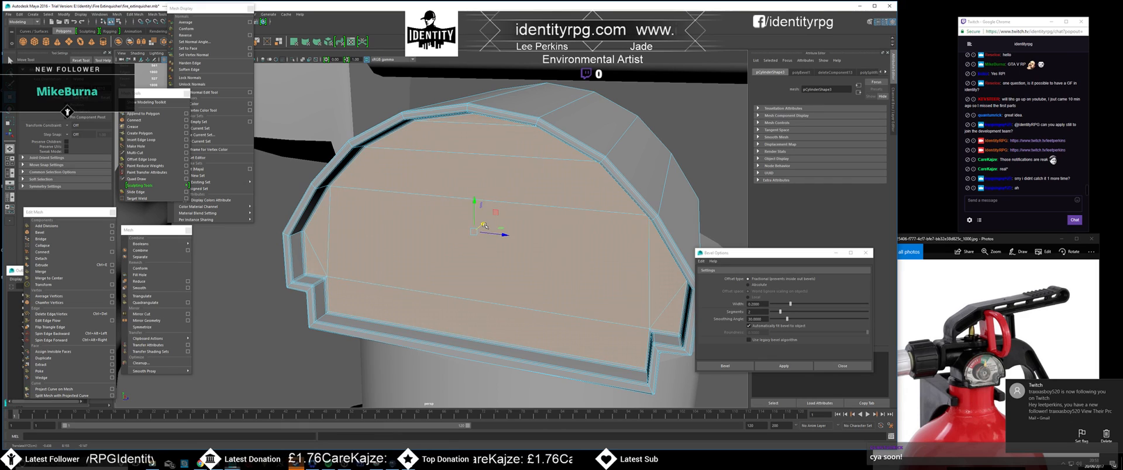
- Duplicate the half-cylinder body and move the copy along its length, clear of the original
click(705, 121)
scroll(706, 122, down, 5)
alt+drag(471, 225, 615, 231)
alt+drag(526, 220, 444, 260)
scroll(445, 260, up, 5)
alt+drag(375, 287, 473, 250)
click(444, 200)
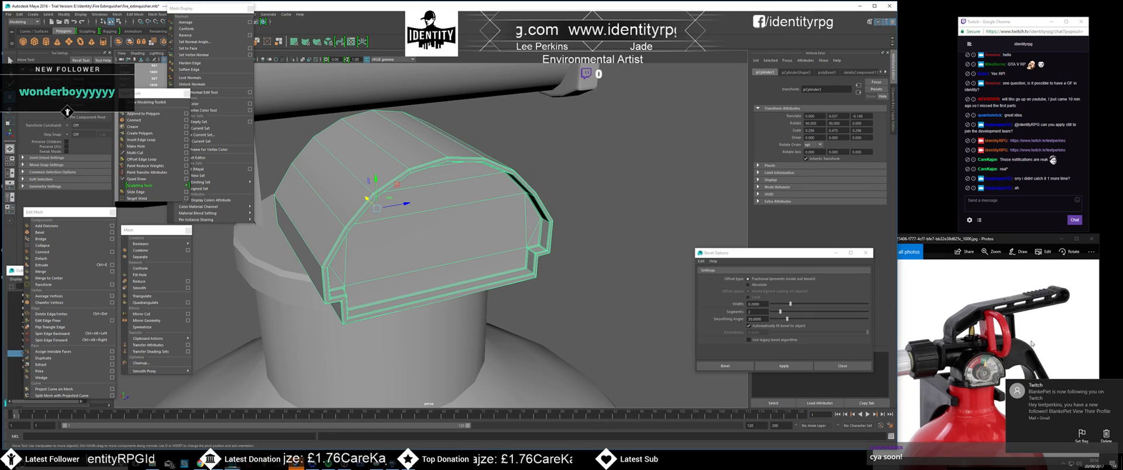
alt+drag(539, 280, 464, 237)
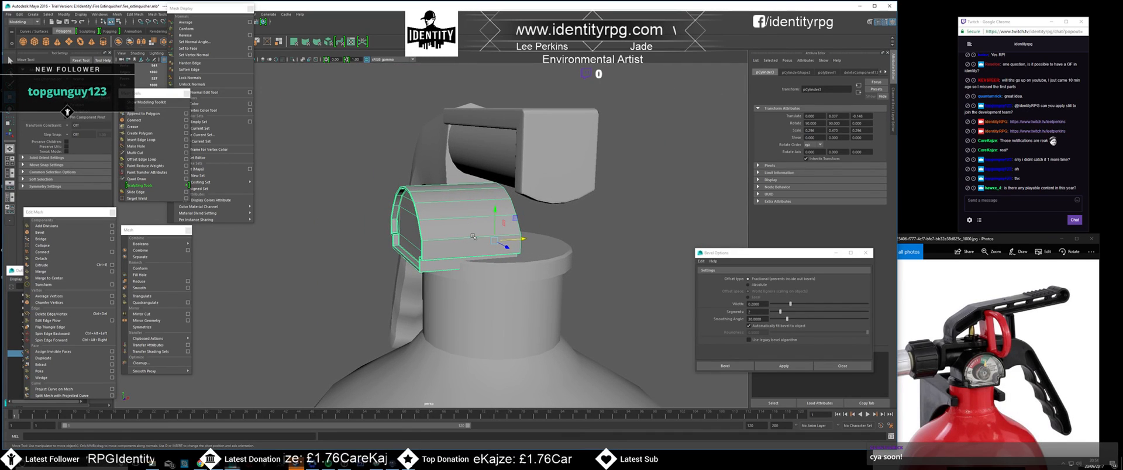
mouse_move(473, 236)
alt+mouse_down()
mouse_move(515, 240)
mouse_move(443, 235)
mouse_move(458, 234)
alt+mouse_up()
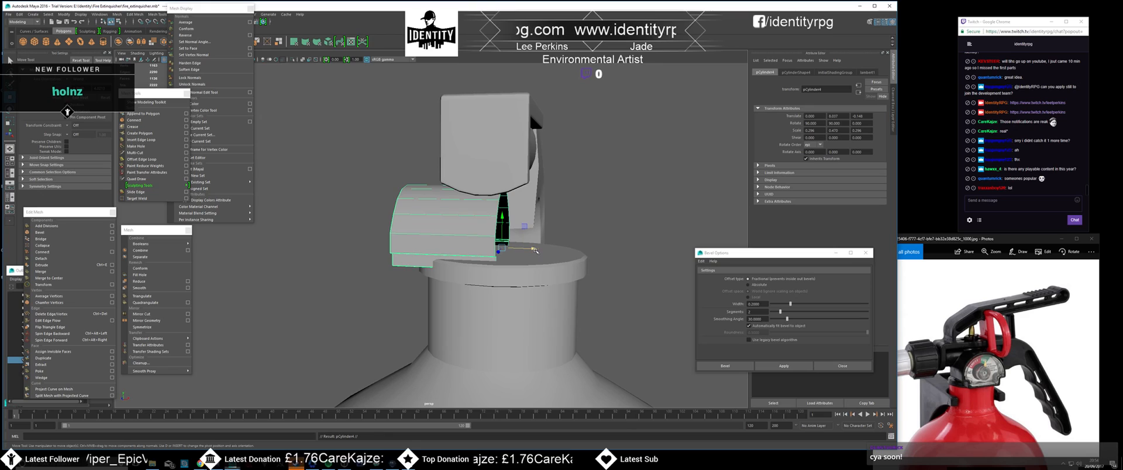
drag(535, 249, 611, 255)
- Turn the copy to face the opposite way, setting its Y rotation to -90
key(e)
alt+drag(409, 275, 441, 271)
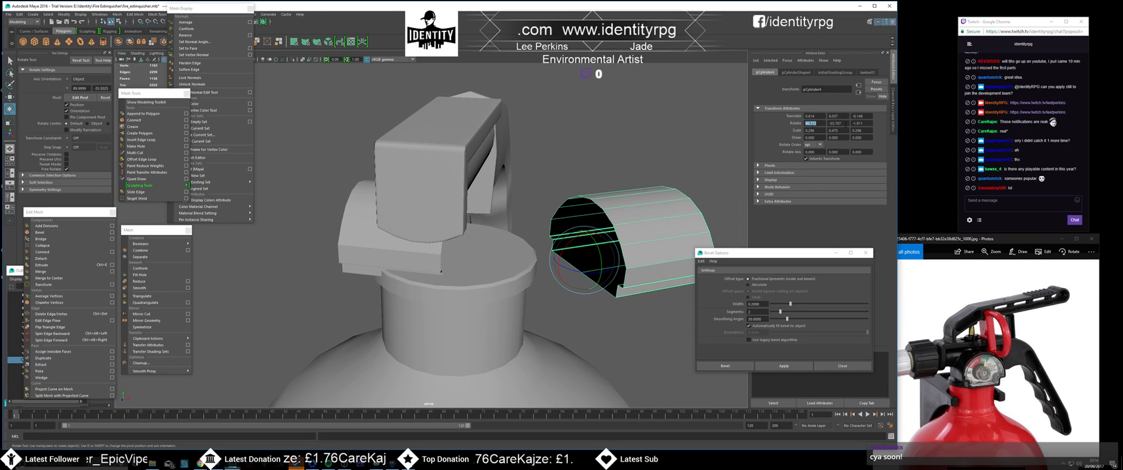
drag(608, 264, 578, 275)
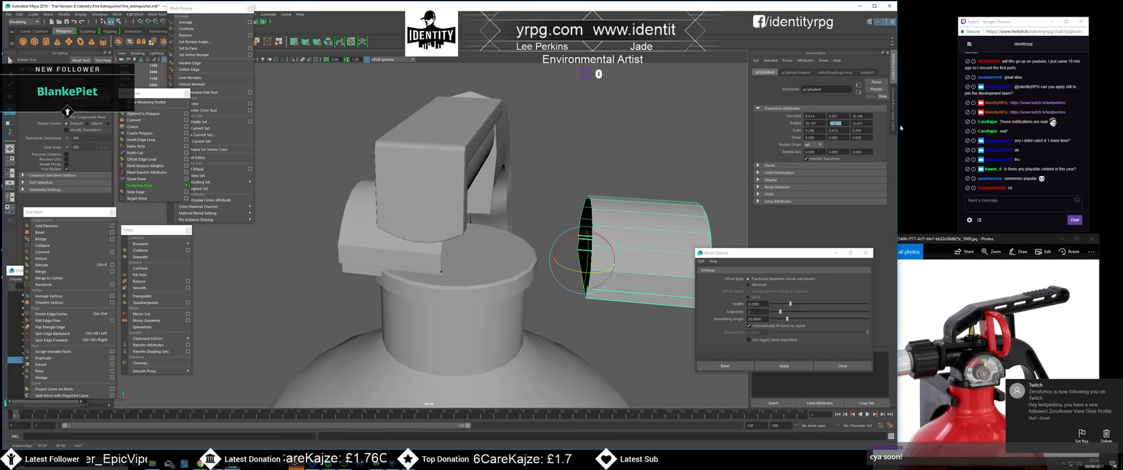
key(Return)
- Move the rotated copy back along its length until its open end meets the original's open end
alt+drag(629, 228, 552, 232)
key(w)
drag(596, 259, 496, 246)
scroll(507, 237, up, 2)
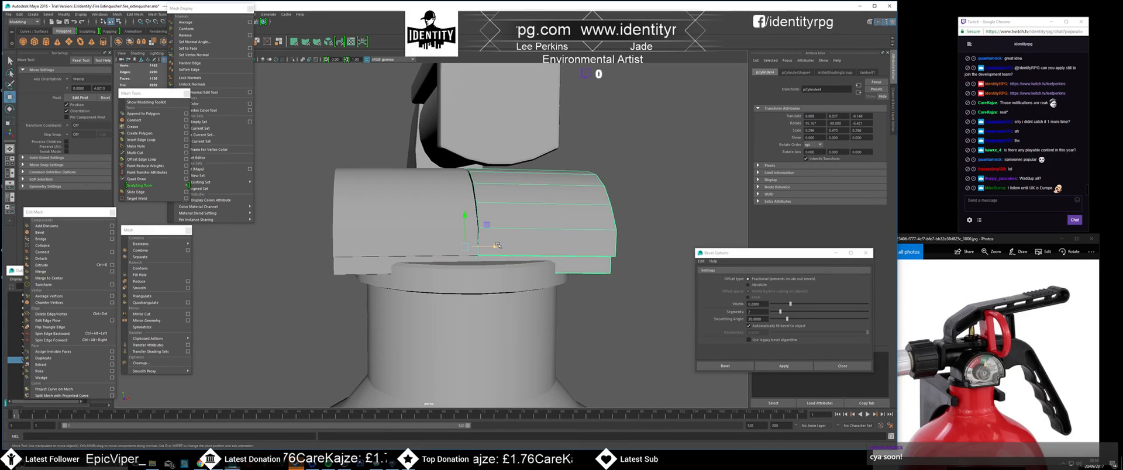
scroll(500, 244, up, 1)
scroll(494, 228, up, 2)
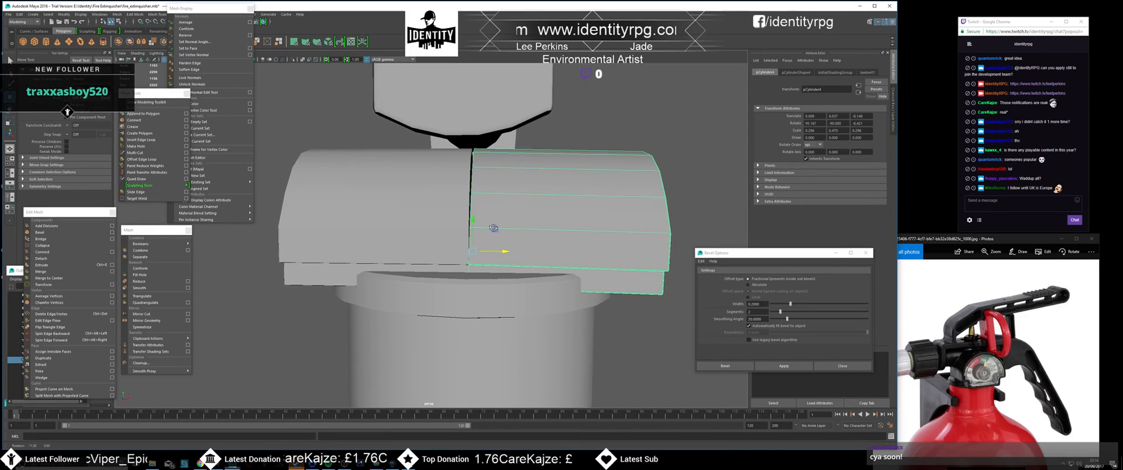
drag(504, 253, 504, 252)
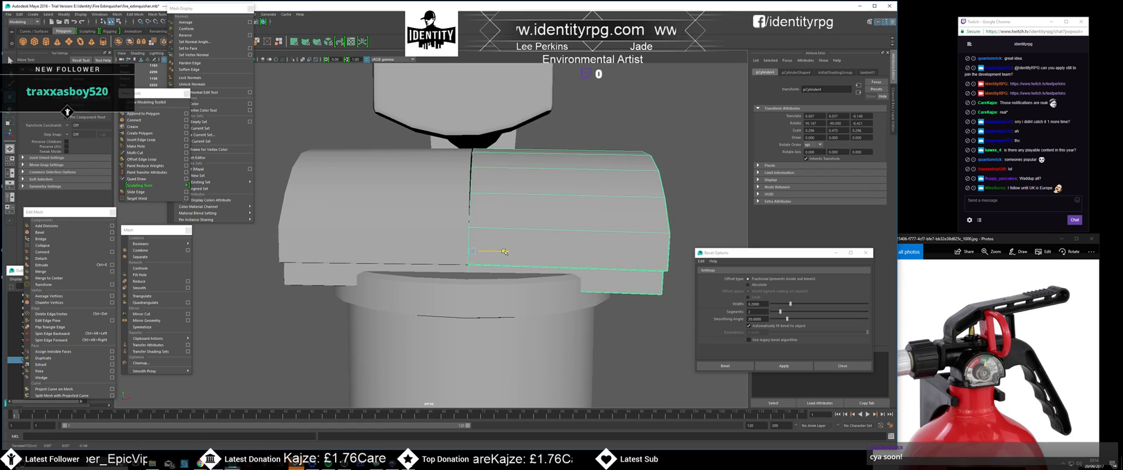
scroll(503, 252, up, 2)
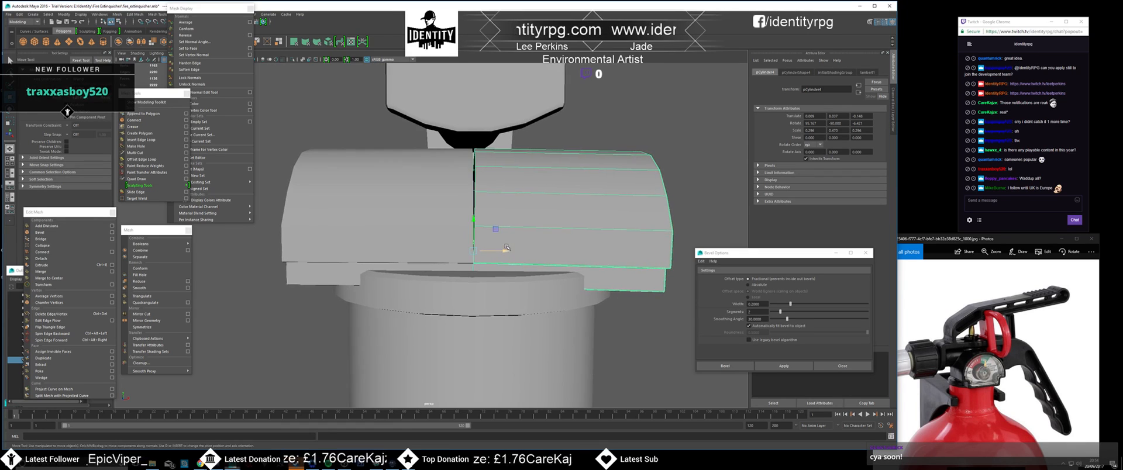
- Rotate the copy slightly so its edges line up with the original half along the seam
key(e)
scroll(494, 254, up, 3)
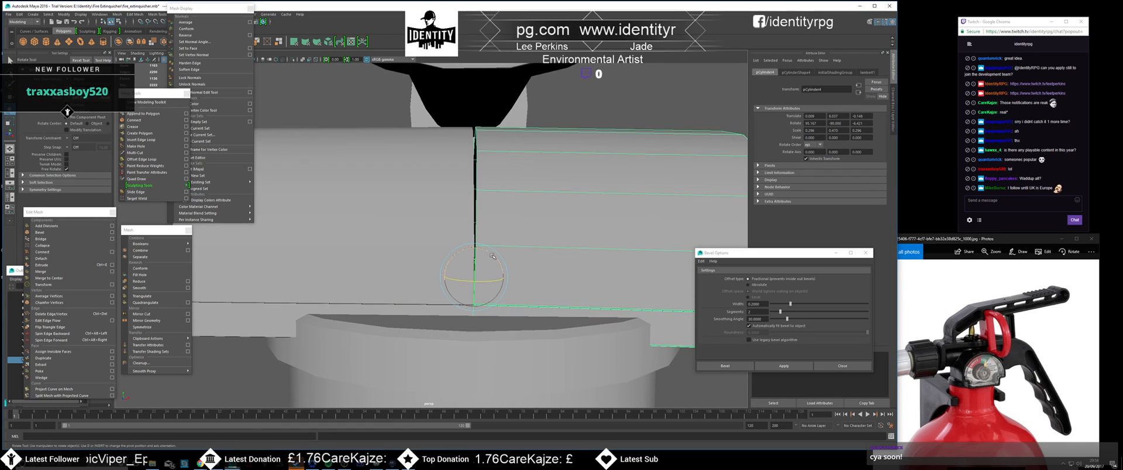
drag(493, 256, 492, 256)
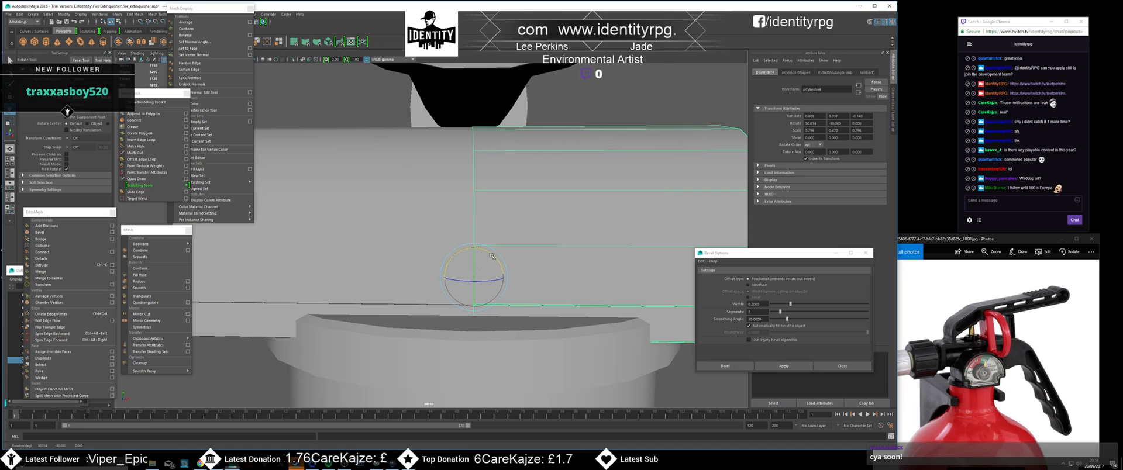
scroll(497, 254, down, 2)
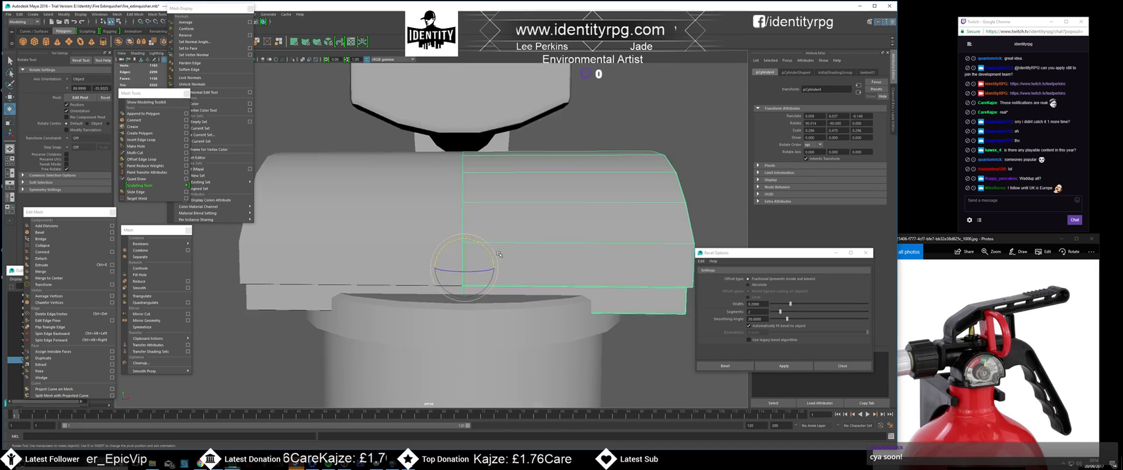
scroll(501, 257, down, 2)
- Combine the two body halves into one mesh and delete its construction history
click(426, 218)
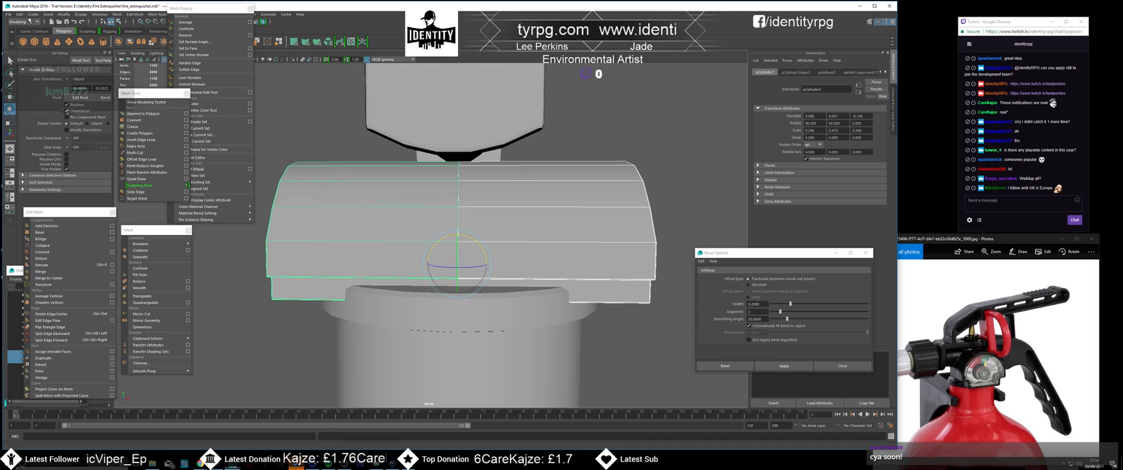
click(65, 15)
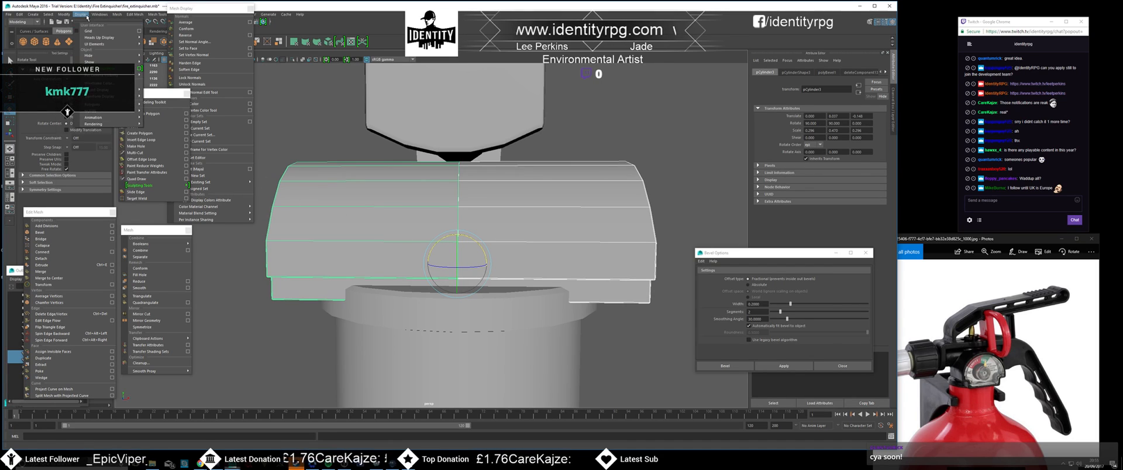
mouse_move(118, 16)
click(132, 37)
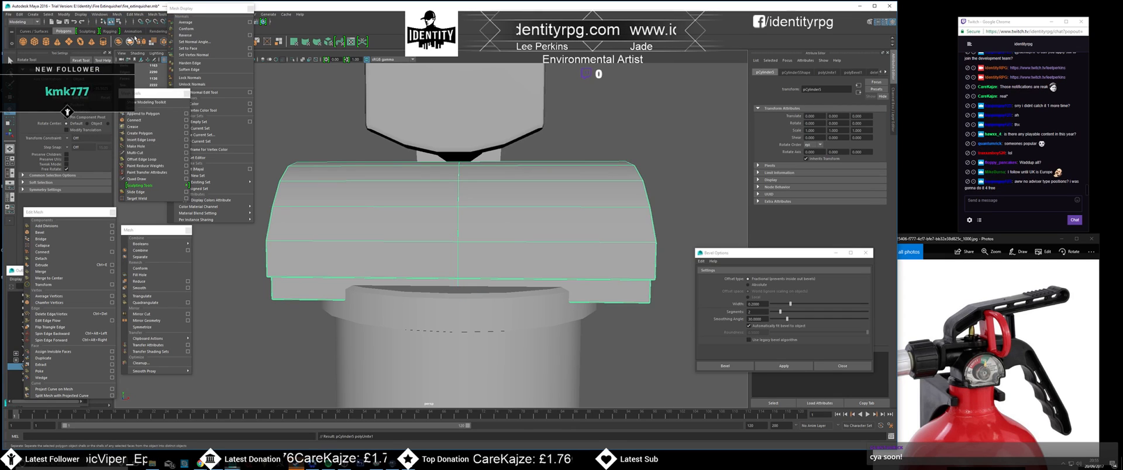
click(20, 14)
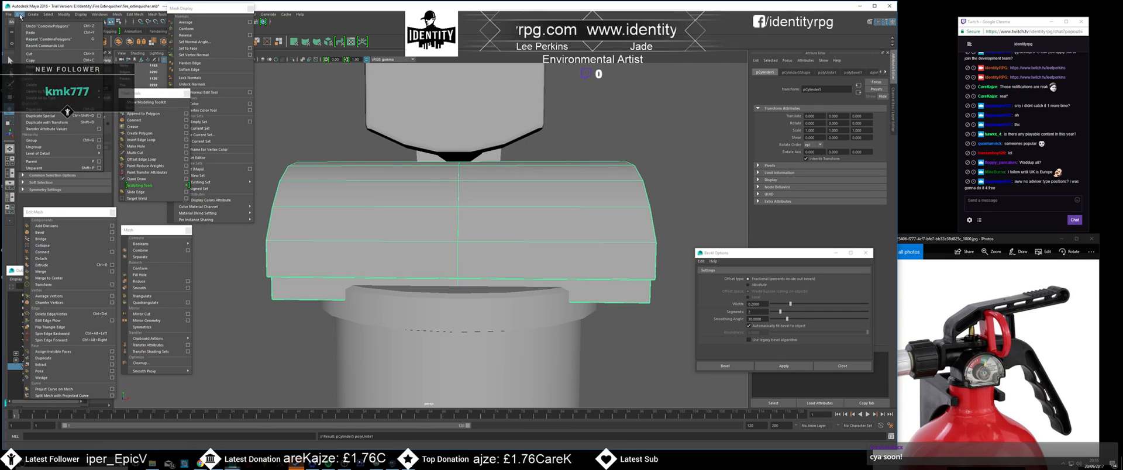
mouse_move(58, 98)
click(116, 104)
scroll(328, 181, down, 3)
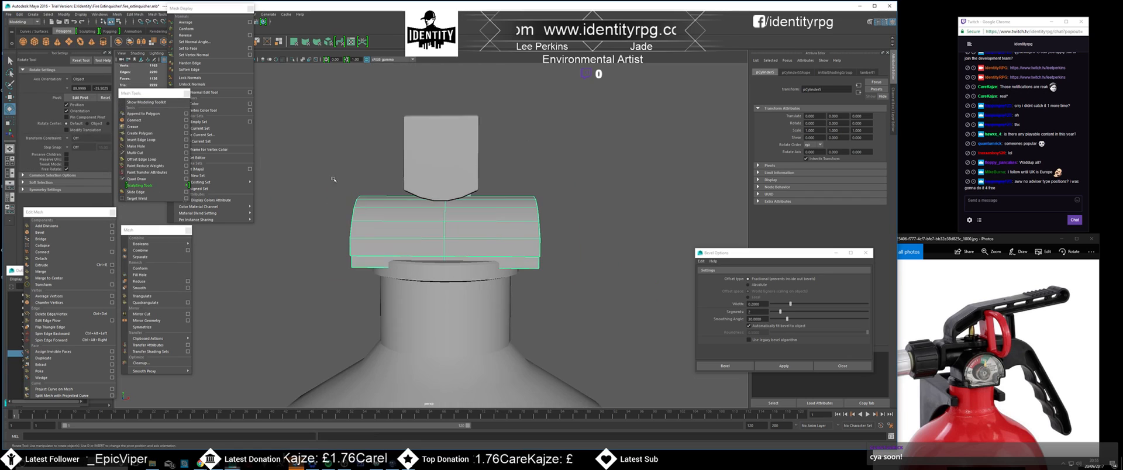
- Center the combined body's pivot and move the body sideways, well clear of the extinguisher
scroll(425, 243, up, 8)
scroll(432, 229, up, 3)
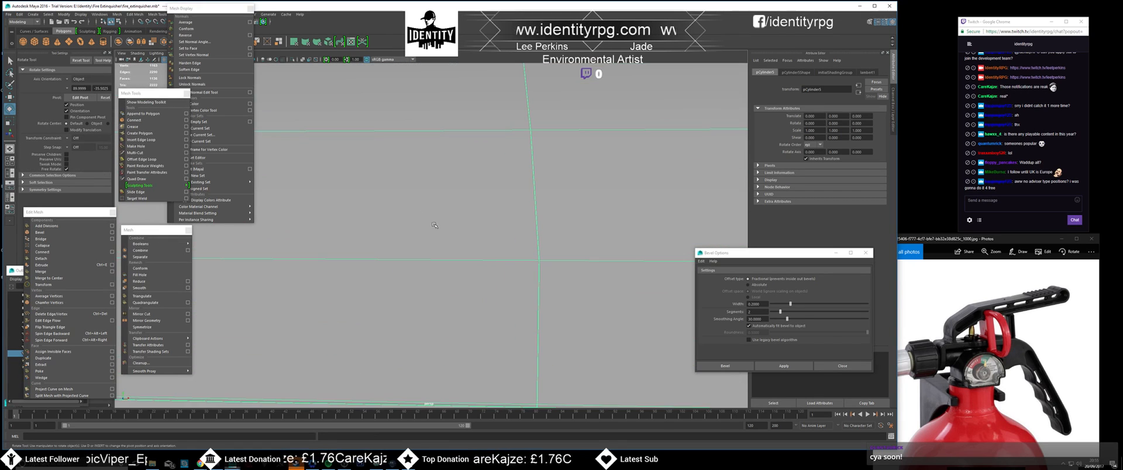
scroll(494, 208, down, 4)
alt+drag(486, 209, 461, 237)
scroll(461, 237, down, 6)
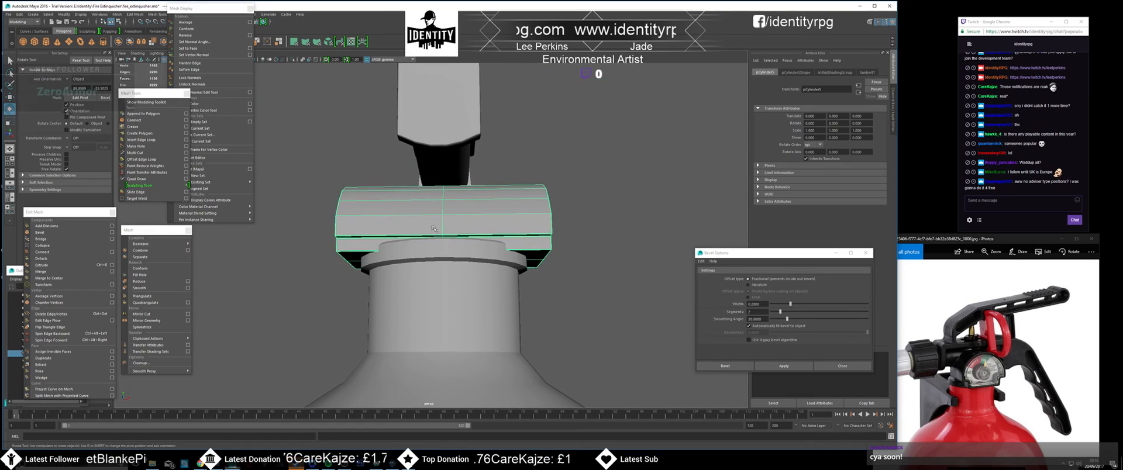
scroll(421, 237, down, 4)
key(w)
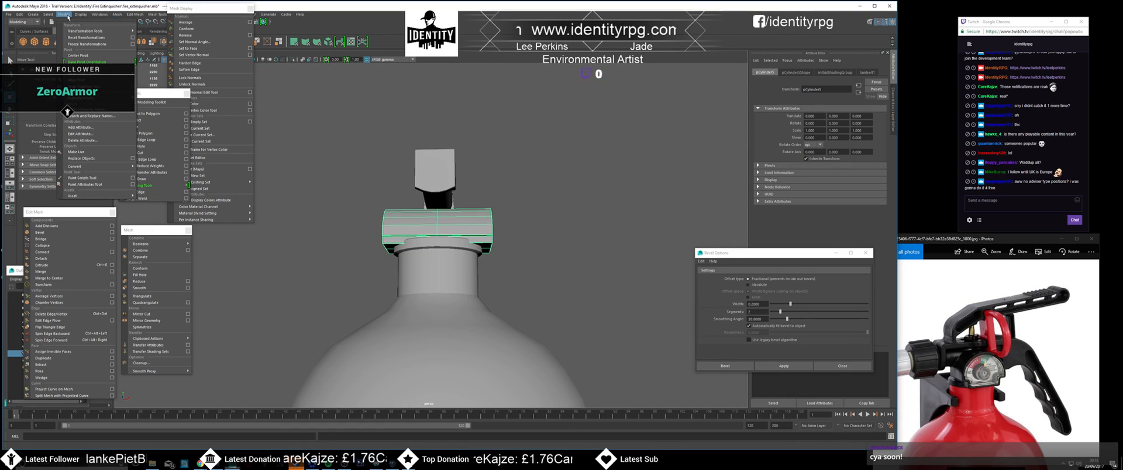
scroll(459, 219, down, 3)
drag(465, 232, 639, 232)
key(f)
- Merge the overlapping vertices where the central seam crosses the upper edge of the body's stepped ledge
alt+drag(416, 243, 429, 173)
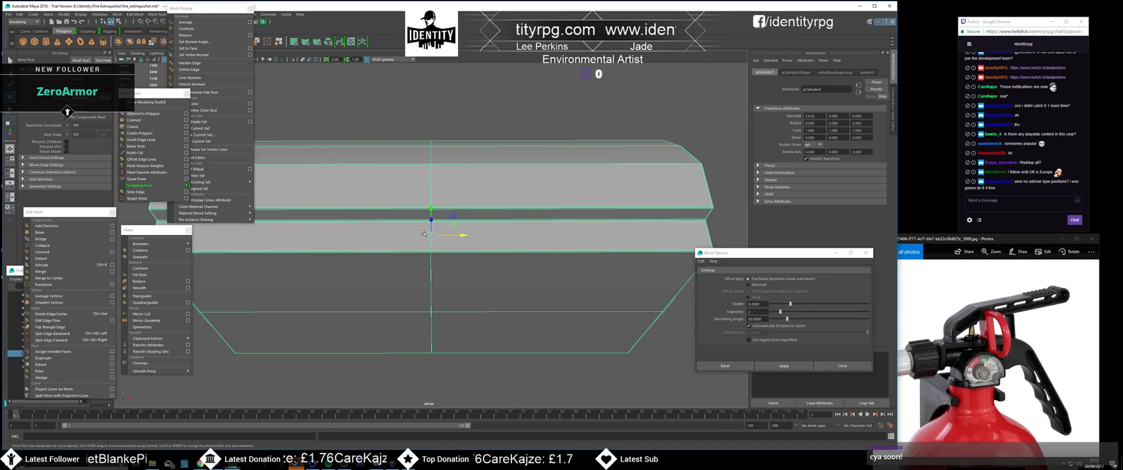
scroll(433, 170, up, 5)
right_drag(443, 154, 408, 154)
alt+drag(430, 174, 498, 241)
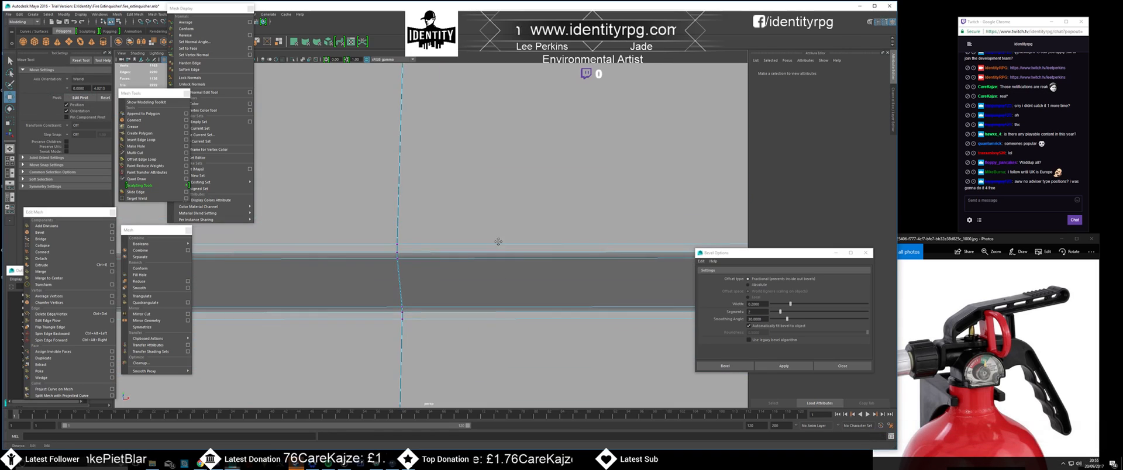
click(397, 245)
alt+drag(402, 247, 415, 262)
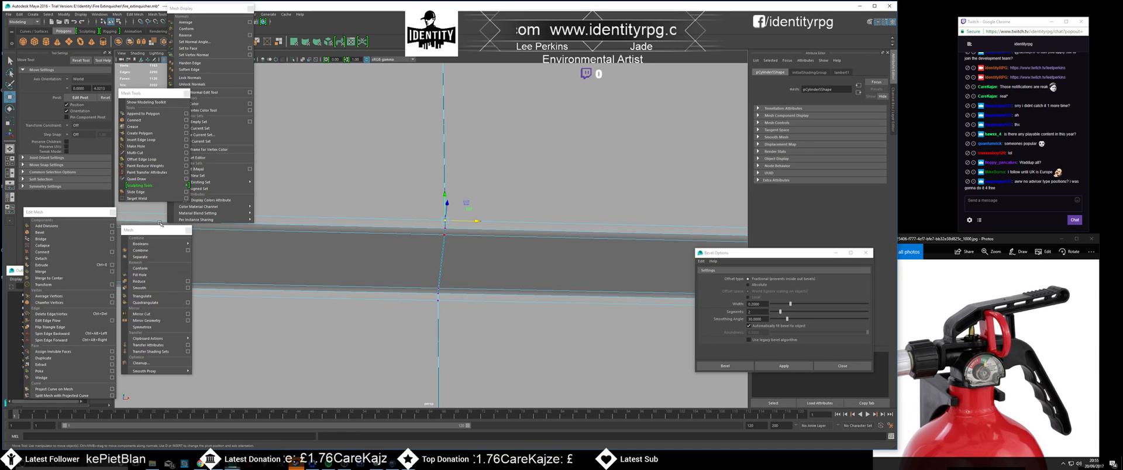
click(68, 273)
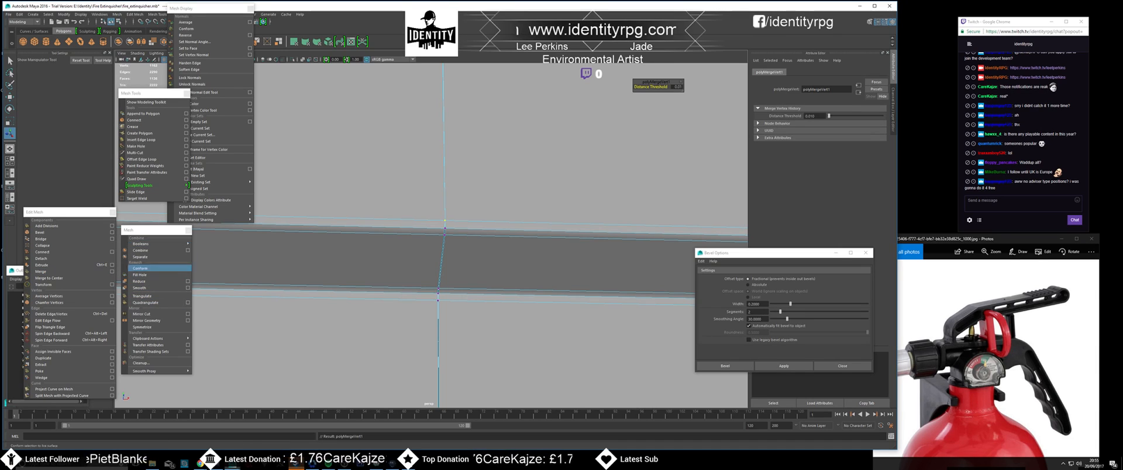
- Merge the remaining overlapping seam vertices along both beveled edges of the narrow stepped ledge
click(442, 229)
key(w)
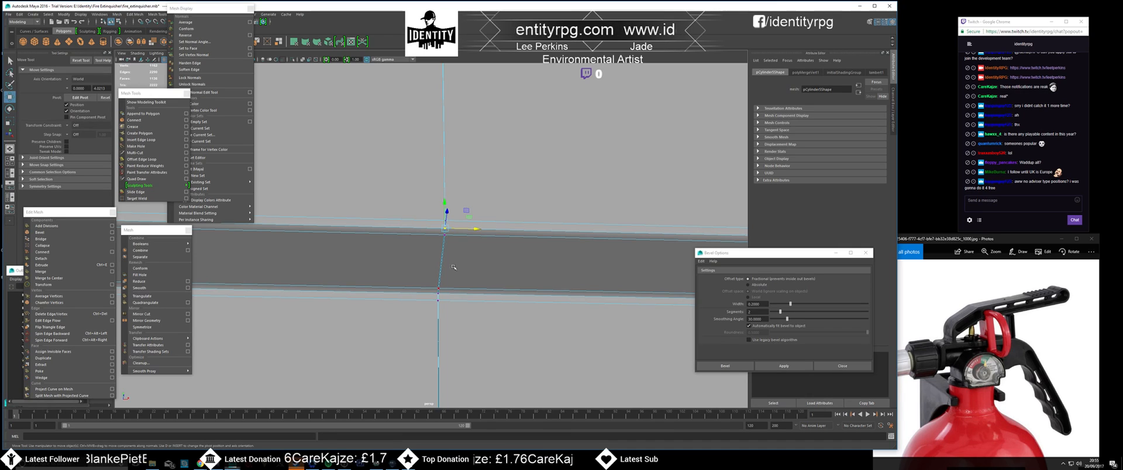
key(g)
key(g)
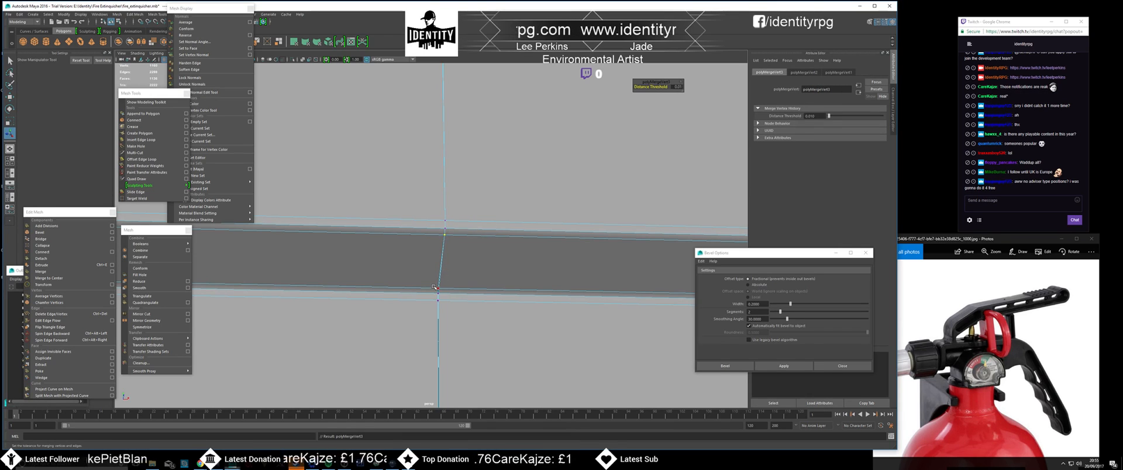
key(g)
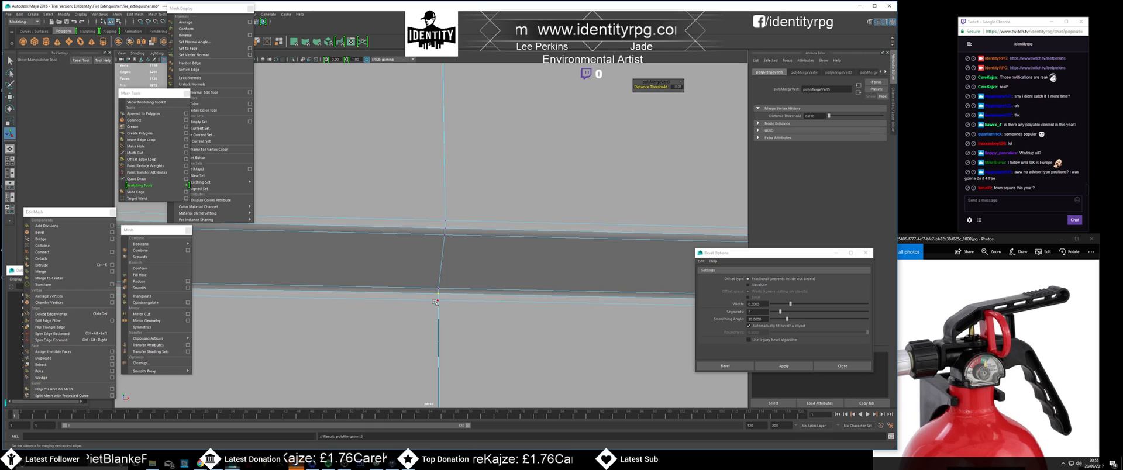
drag(441, 303, 443, 304)
key(g)
- Merge the overlapping seam vertices on the beveled bottom edge of the lip below the ledge
alt+middle_drag(469, 335, 470, 300)
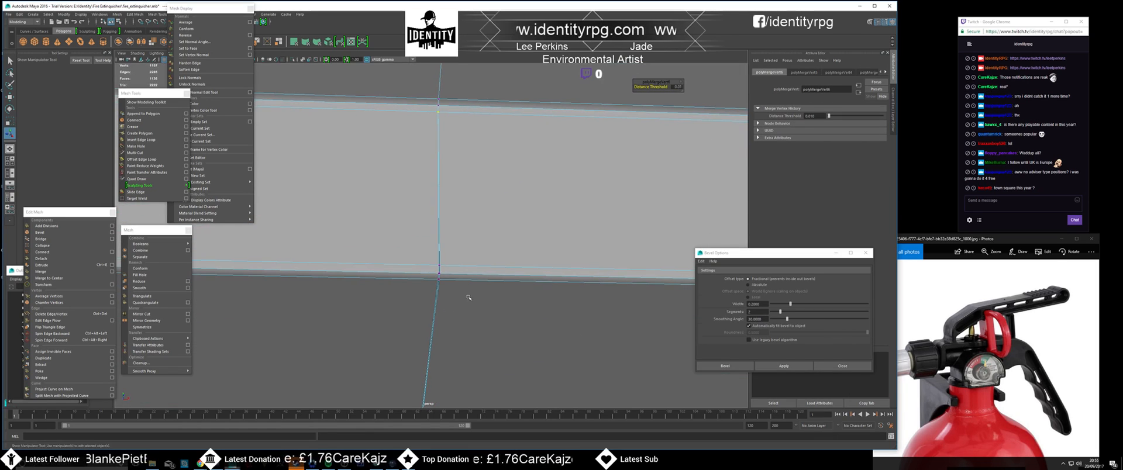
drag(438, 264, 446, 275)
key(g)
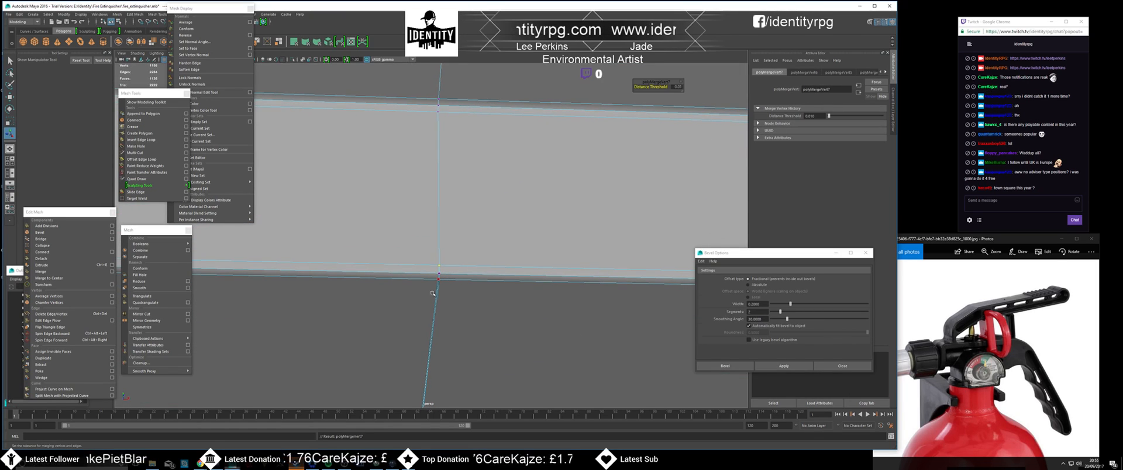
key(g)
key(g)
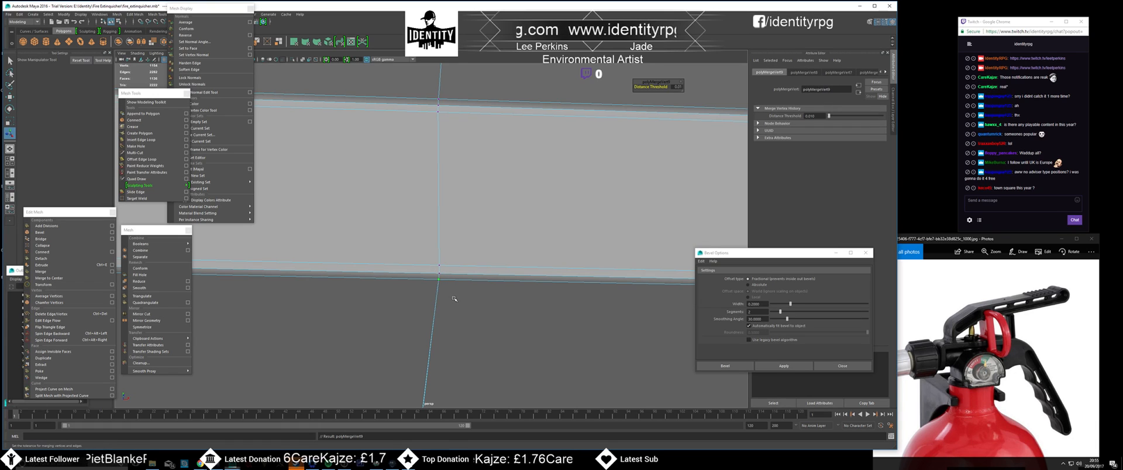
- Merge the overlapping seam vertices at the next edge on the body's underside
alt+middle_drag(454, 317, 458, 232)
drag(438, 217, 439, 252)
key(w)
key(g)
alt+middle_drag(439, 254, 493, 170)
alt+drag(467, 230, 470, 284)
scroll(507, 253, up, 4)
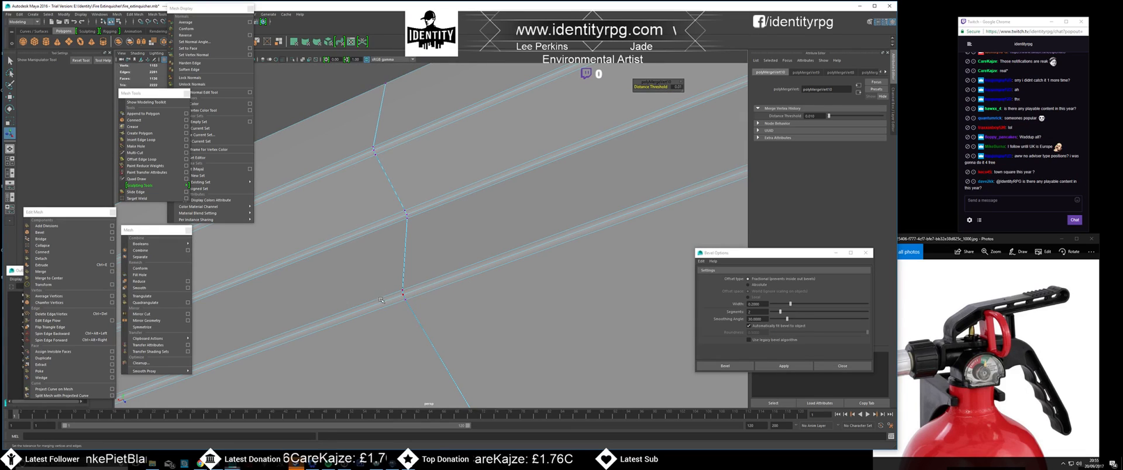
- Merge the closely spaced seam vertices at the beveled corner where the seam bends on the underside
drag(410, 305, 410, 305)
alt+right_drag(410, 305, 468, 274)
key(f)
alt+drag(470, 290, 459, 268)
key(w)
scroll(459, 269, up, 3)
scroll(460, 268, up, 3)
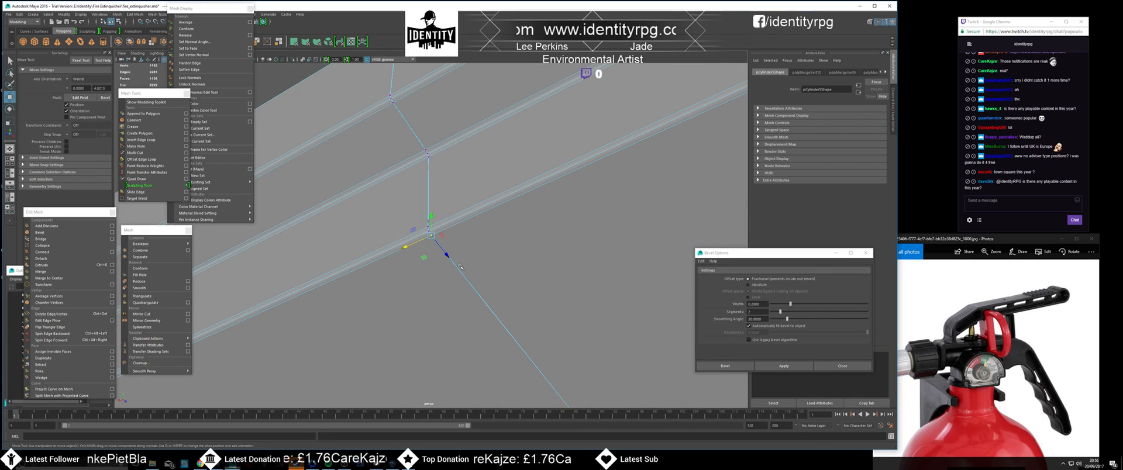
scroll(458, 270, up, 2)
scroll(457, 271, down, 1)
alt+drag(458, 271, 449, 274)
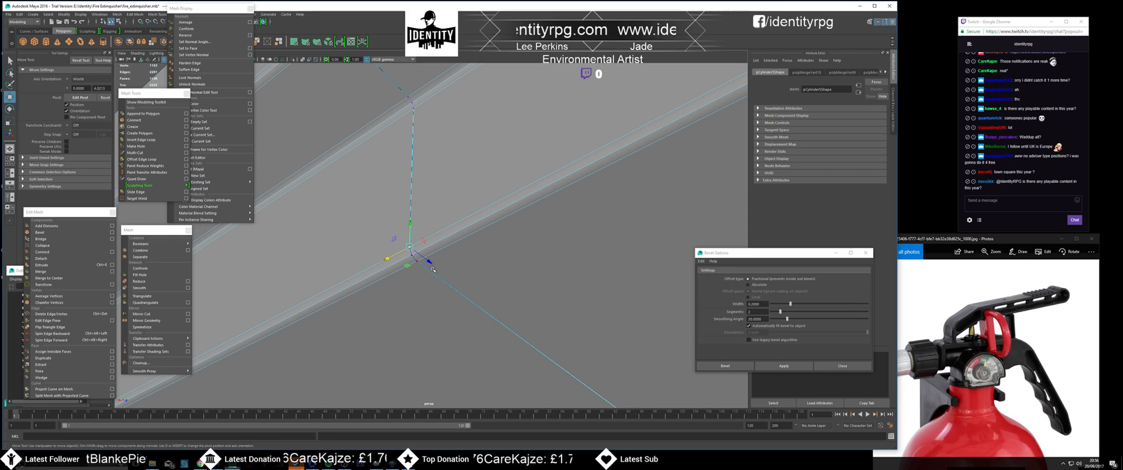
key(g)
key(g)
key(g)
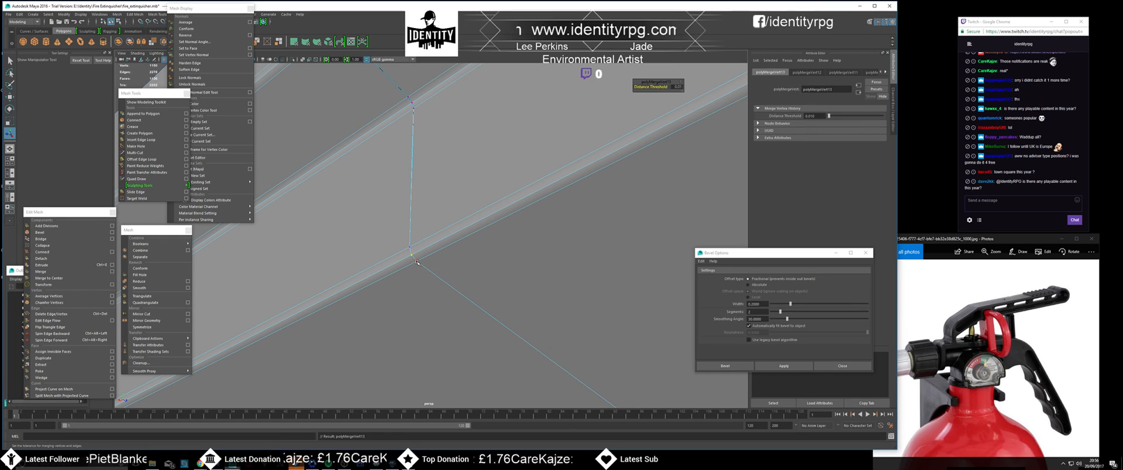
alt+middle_drag(434, 193, 471, 255)
mouse_move(471, 255)
alt+right_down()
mouse_move(496, 253)
mouse_move(478, 251)
alt+right_up()
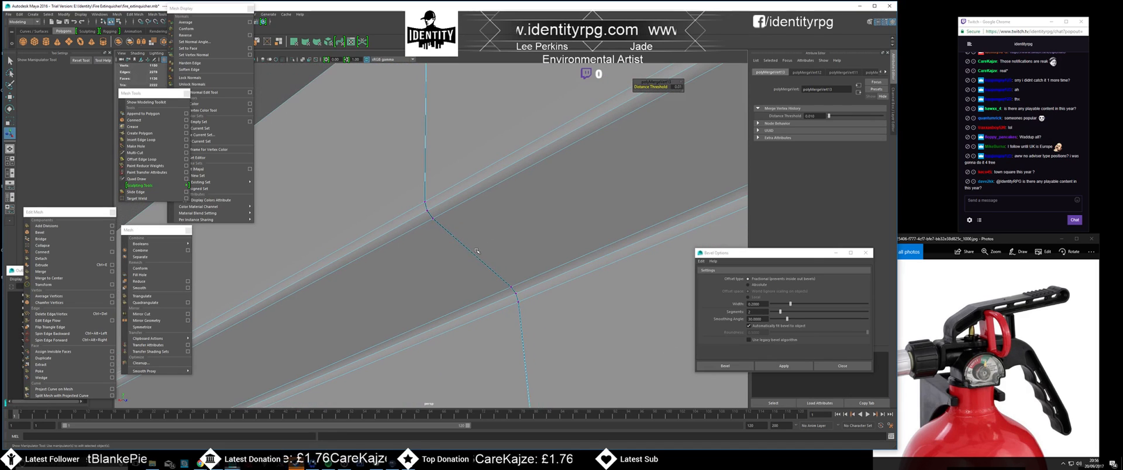
- Merge the overlapping seam vertices at the lower beveled bend of the seam on the body's underside
click(520, 303)
alt+middle_drag(545, 316, 520, 304)
key(w)
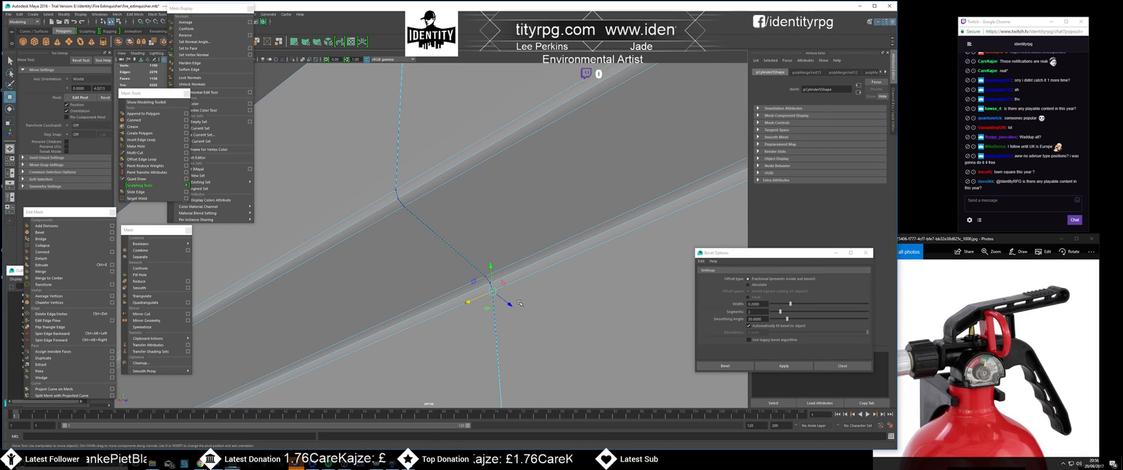
key(g)
key(g)
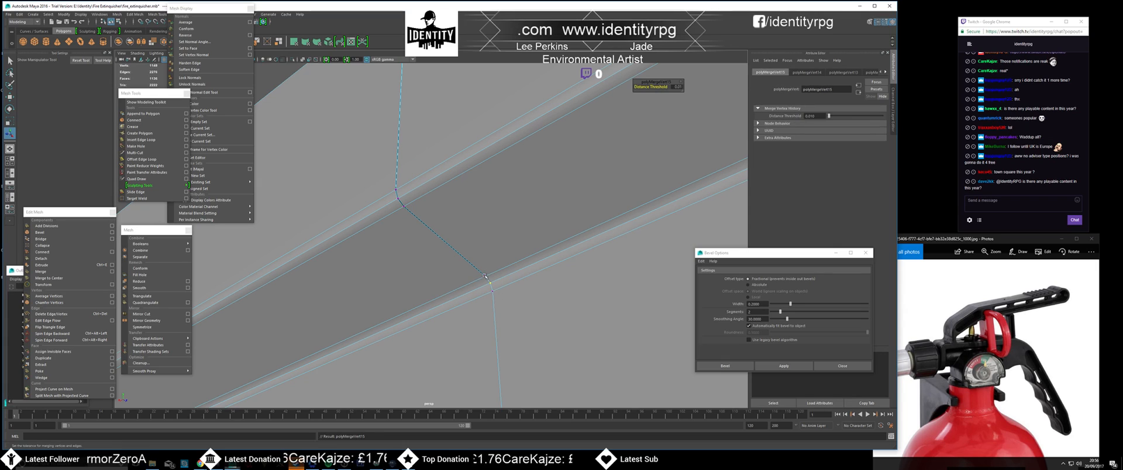
key(g)
key(g)
- Merge the overlapping seam vertices where the seam crosses the next edges of the body
alt+middle_drag(400, 194, 433, 200)
alt+right_drag(433, 201, 476, 241)
key(w)
click(389, 255)
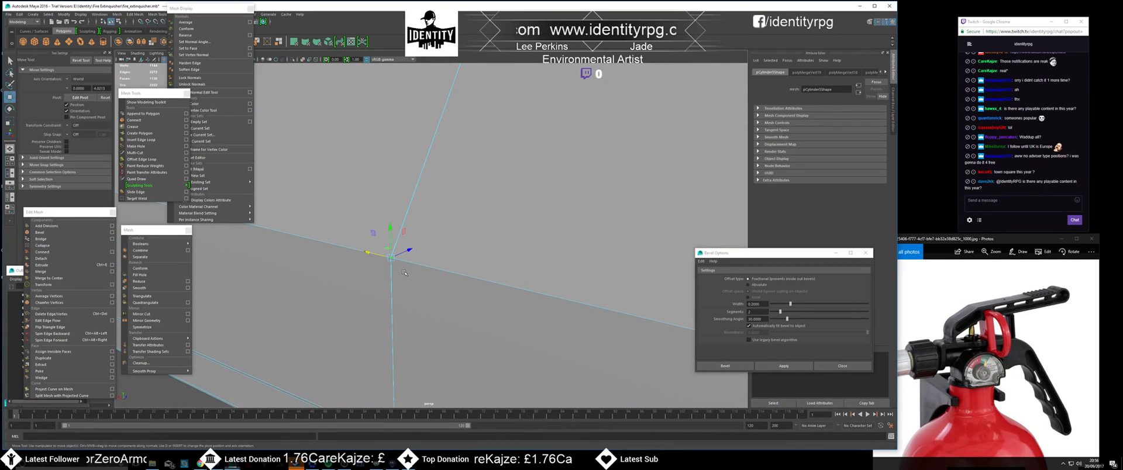
key(g)
alt+drag(451, 193, 431, 222)
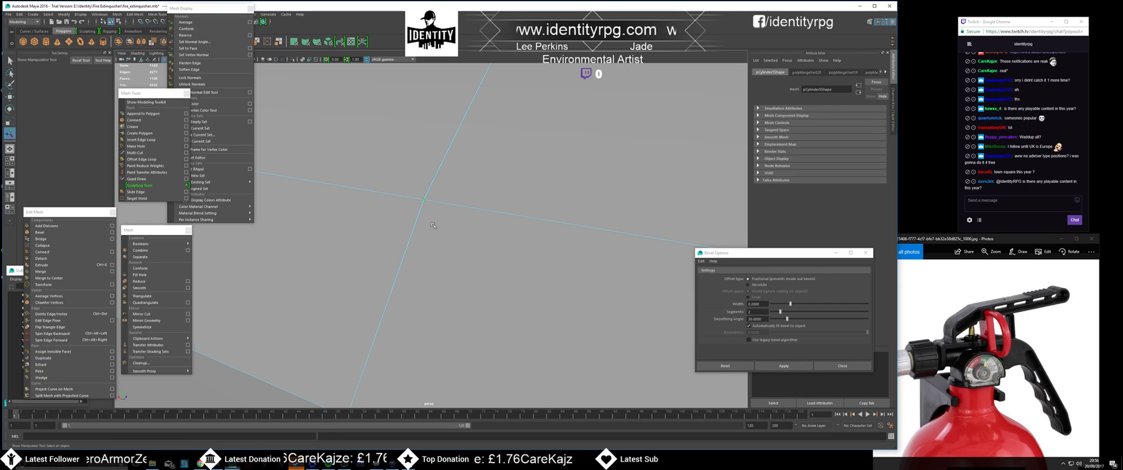
key(w)
key(g)
- Merge the overlapping seam vertices one by one across the near part of the curved surface
alt+drag(467, 171, 438, 179)
key(g)
click(473, 128)
key(w)
key(g)
click(422, 195)
key(w)
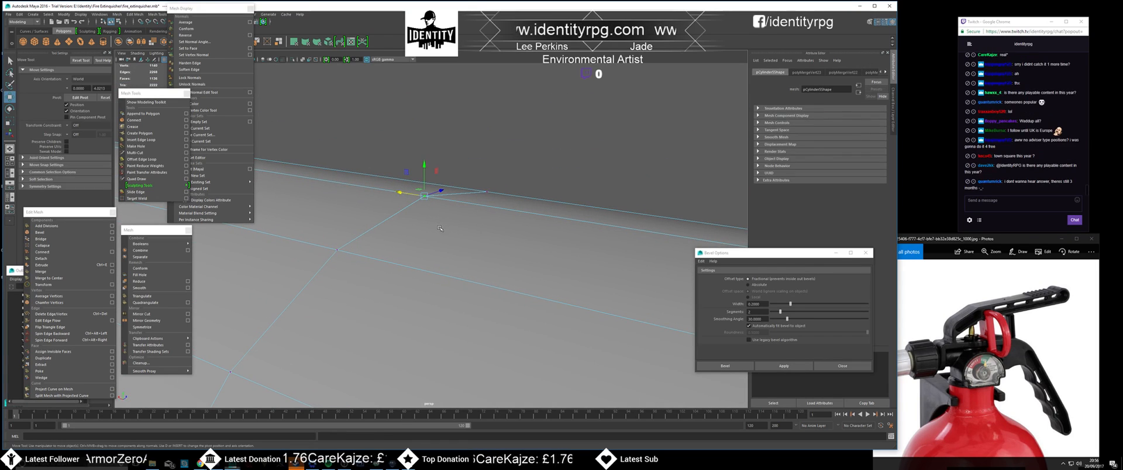
key(g)
click(484, 188)
key(w)
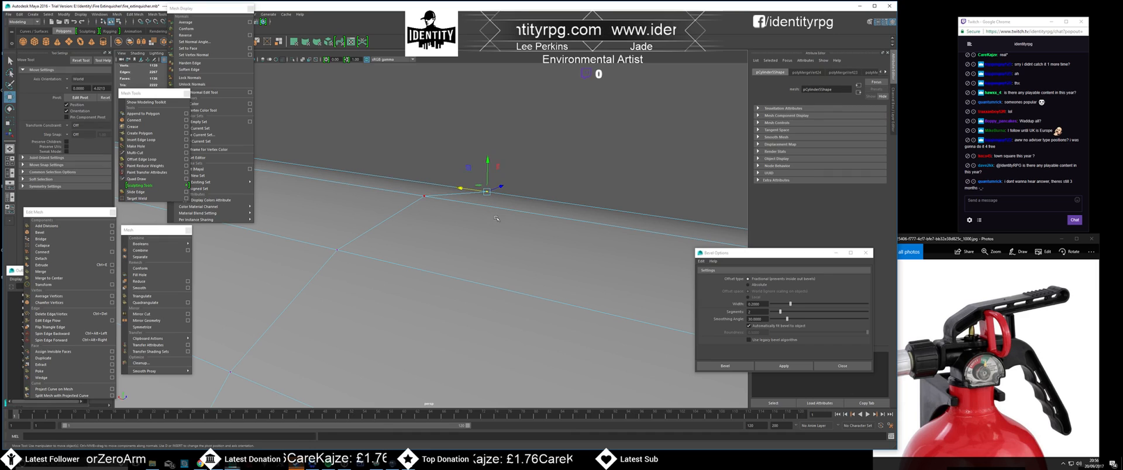
key(g)
scroll(525, 240, down, 6)
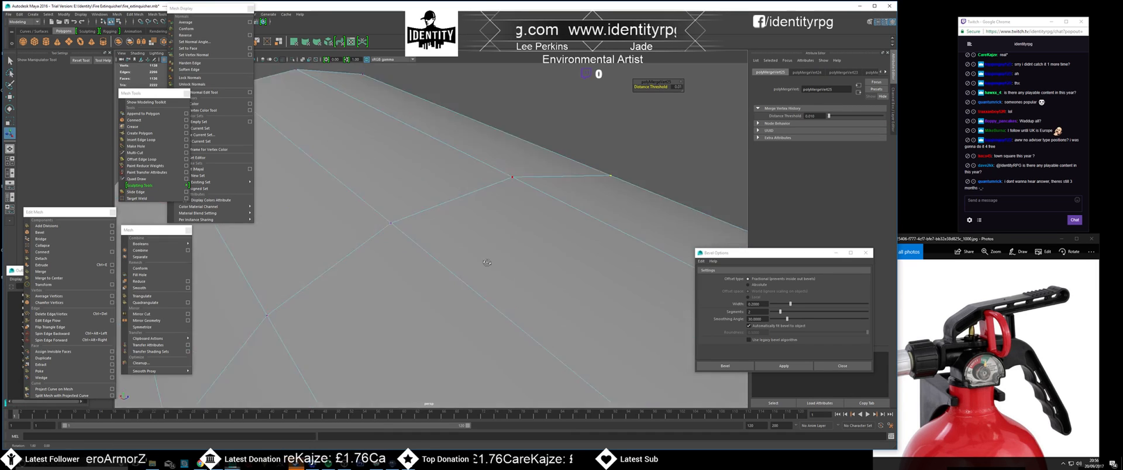
scroll(525, 297, up, 5)
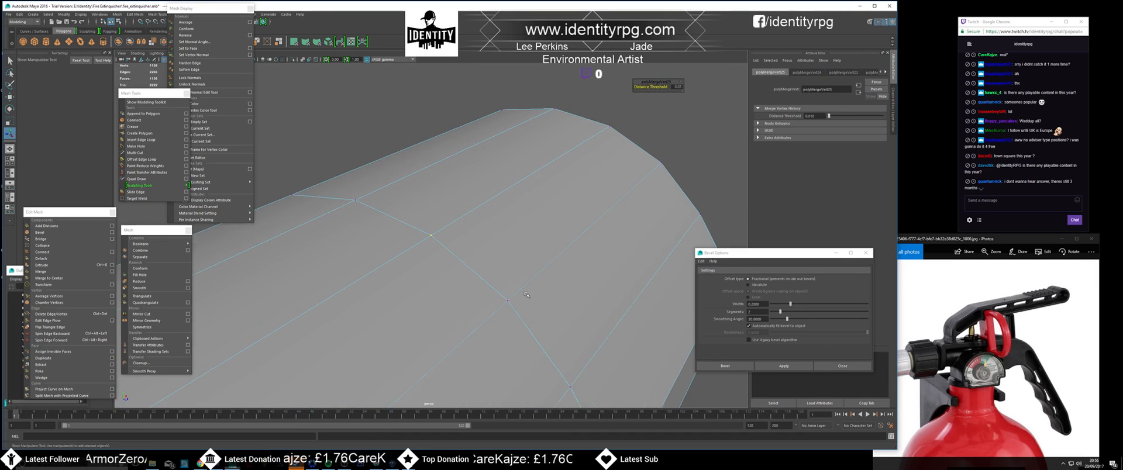
- Merge the remaining overlapping seam vertices down the far part of the curved surface
key(g)
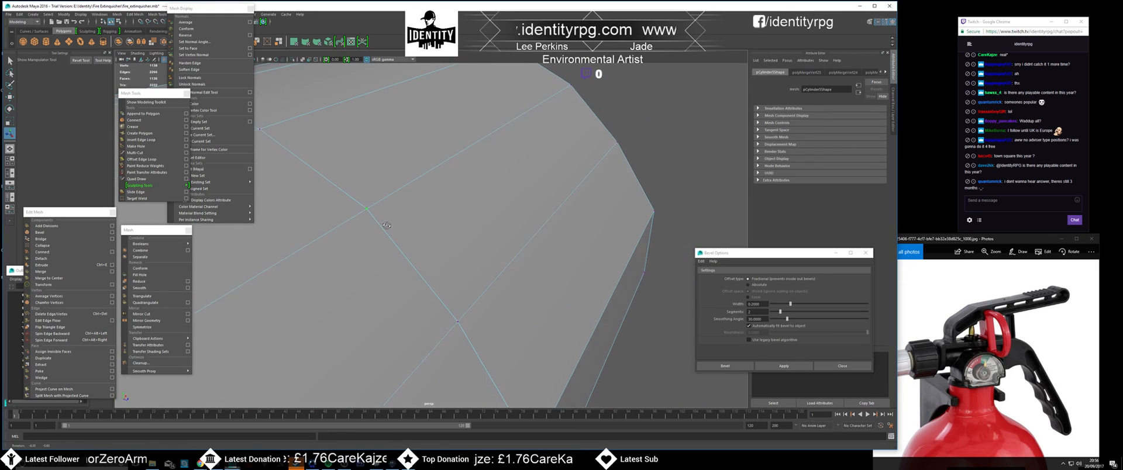
key(g)
scroll(505, 339, up, 3)
alt+drag(520, 302, 483, 284)
click(484, 283)
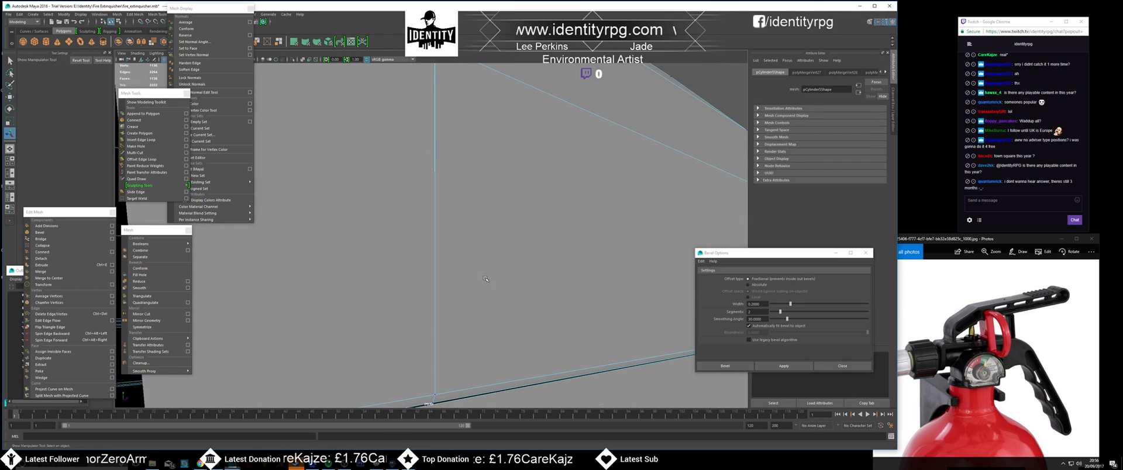
key(w)
key(f)
key(g)
alt+drag(470, 276, 451, 293)
scroll(513, 316, up, 3)
alt+drag(512, 316, 464, 305)
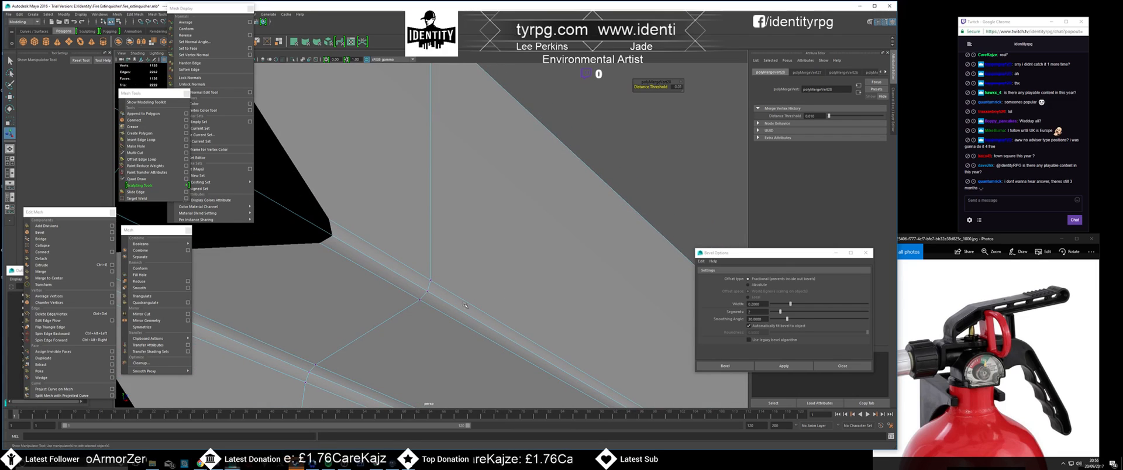
- Merge the overlapping seam vertices on the beveled outer edge of the far stepped ledge
click(429, 278)
key(w)
alt+middle_drag(446, 272, 440, 189)
key(g)
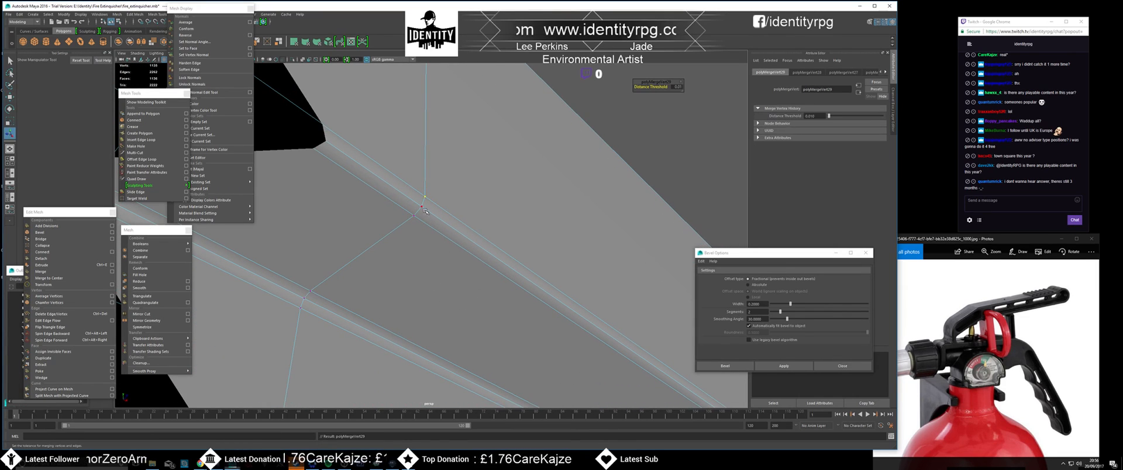
key(g)
key(g)
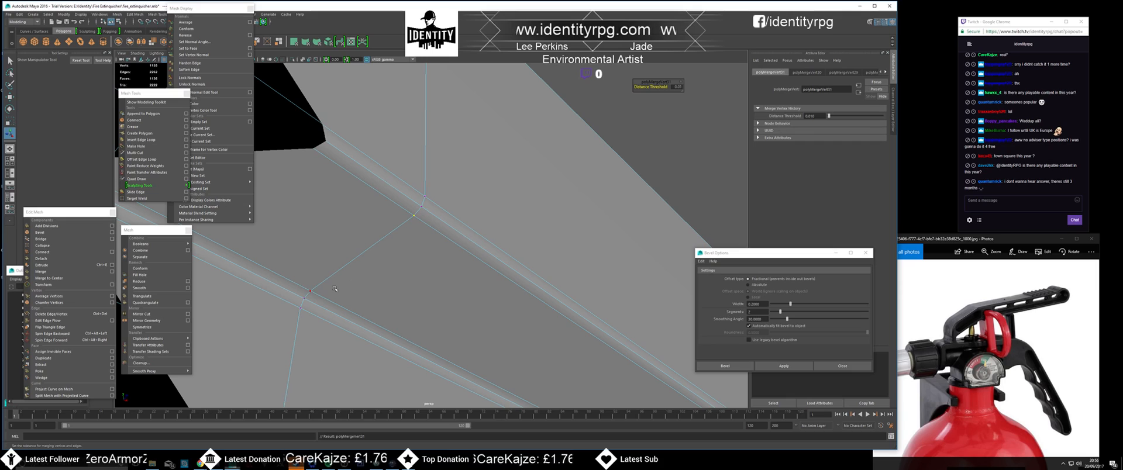
- Merge the overlapping seam vertices on the beveled inner edge of the far stepped ledge
click(305, 286)
key(g)
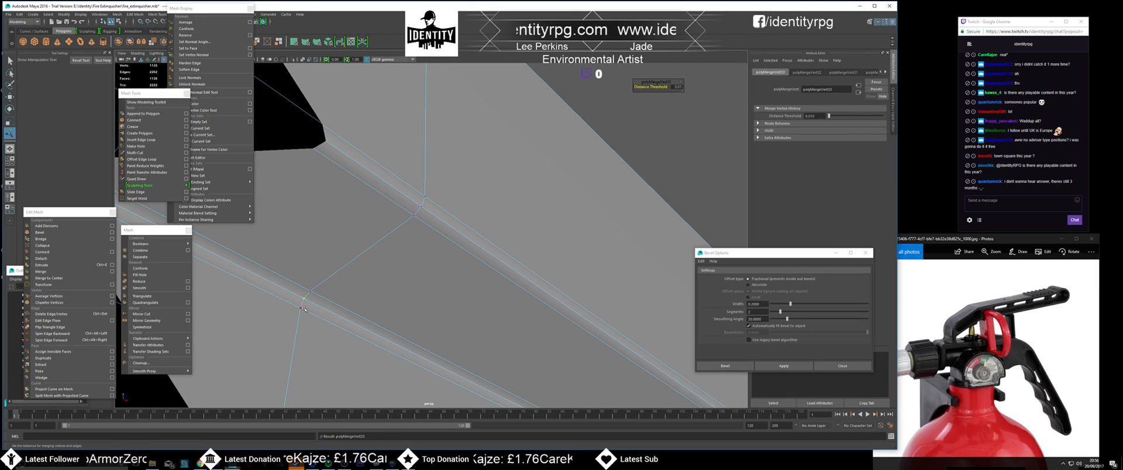
drag(302, 309, 305, 311)
key(g)
scroll(303, 310, down, 4)
- Merge the overlapping seam vertices on the beveled bottom edge below the far ledge
alt+middle_drag(372, 349, 372, 291)
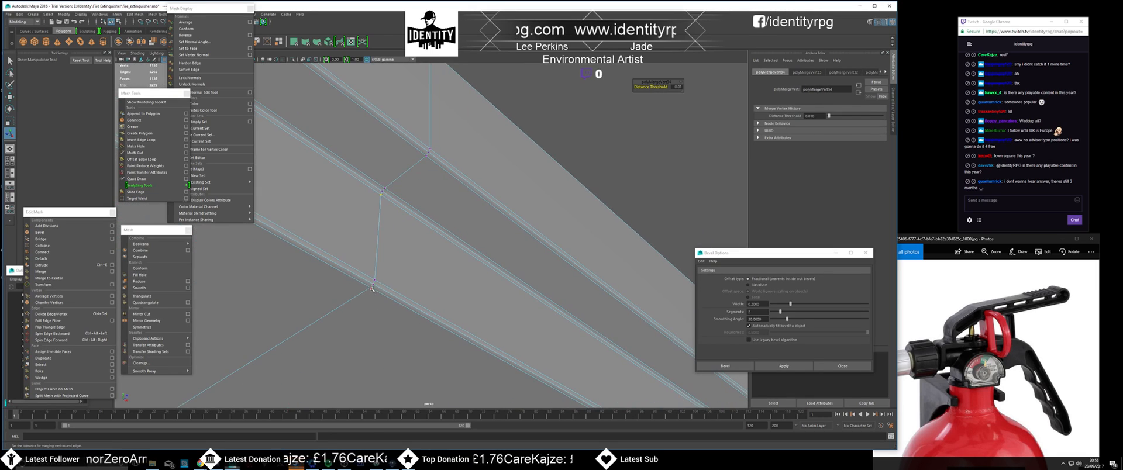
drag(373, 280, 379, 293)
key(g)
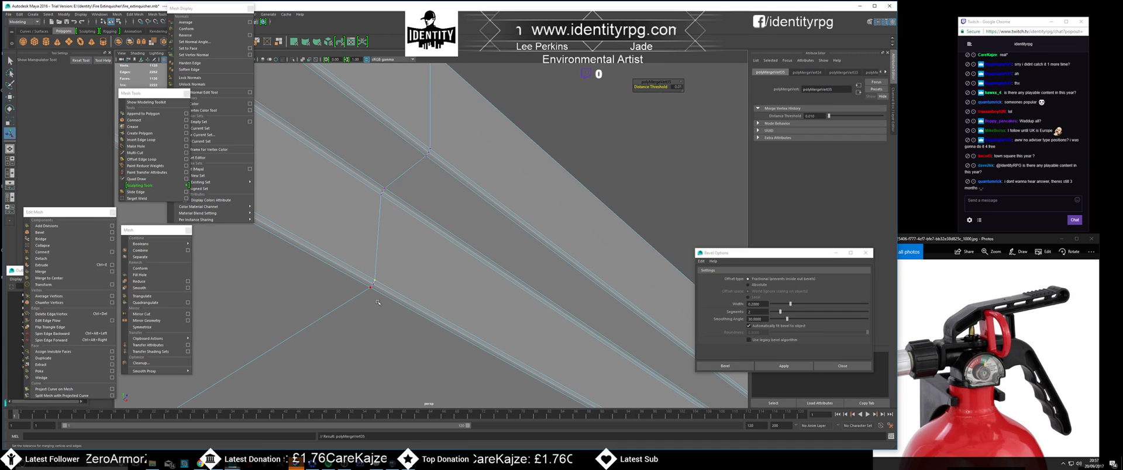
key(g)
drag(372, 290, 375, 292)
key(g)
scroll(371, 317, down, 5)
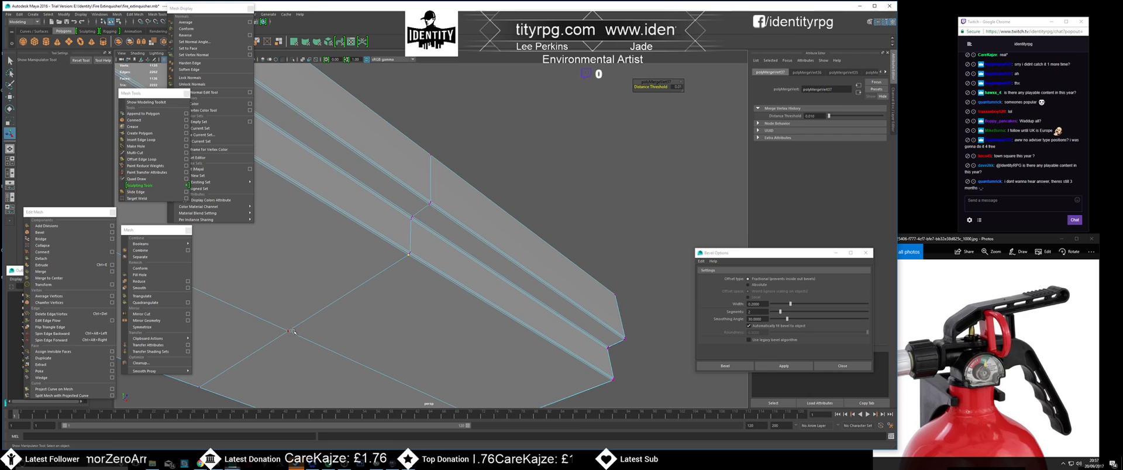
- Merge the last overlapping seam vertices in the middle of the flat underside
click(325, 339)
drag(330, 339, 281, 324)
key(g)
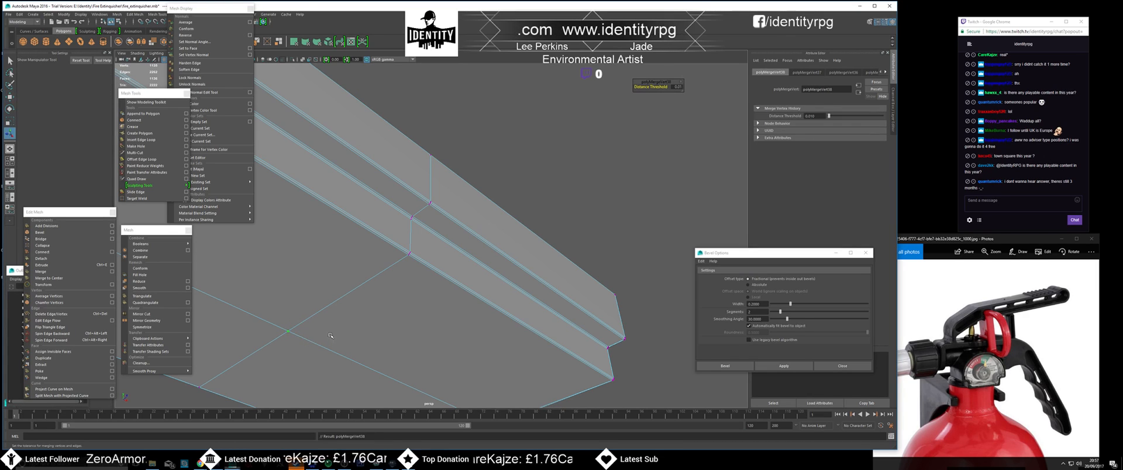
scroll(351, 281, down, 4)
- Delete the central seam edge loop running around the half-cylinder body
right_click(369, 270)
right_drag(377, 253, 378, 252)
double_click(383, 269)
alt+drag(383, 269, 407, 314)
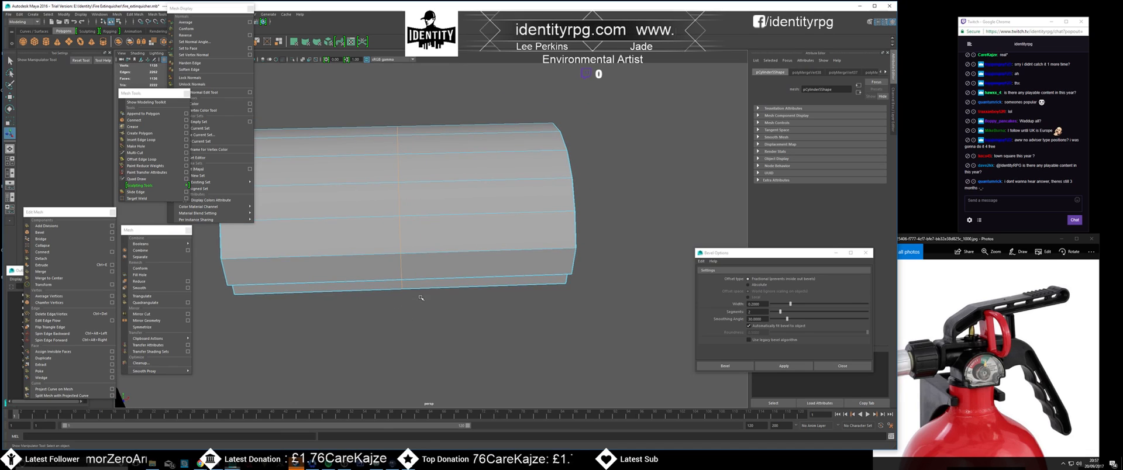
key(Delete)
- Delete the leftover vertices along the removed seam by selecting all vertices of the body
right_drag(405, 239, 384, 237)
scroll(386, 237, down, 4)
drag(551, 339, 298, 120)
key(Delete)
scroll(396, 251, up, 3)
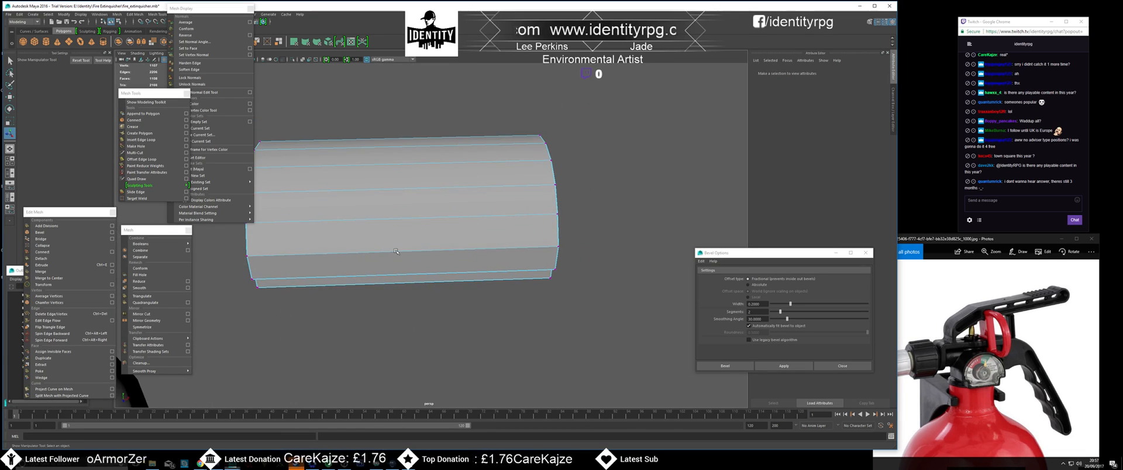
- Examine the underside and bottom edge of the body for leftover seam geometry
alt+drag(407, 267, 408, 267)
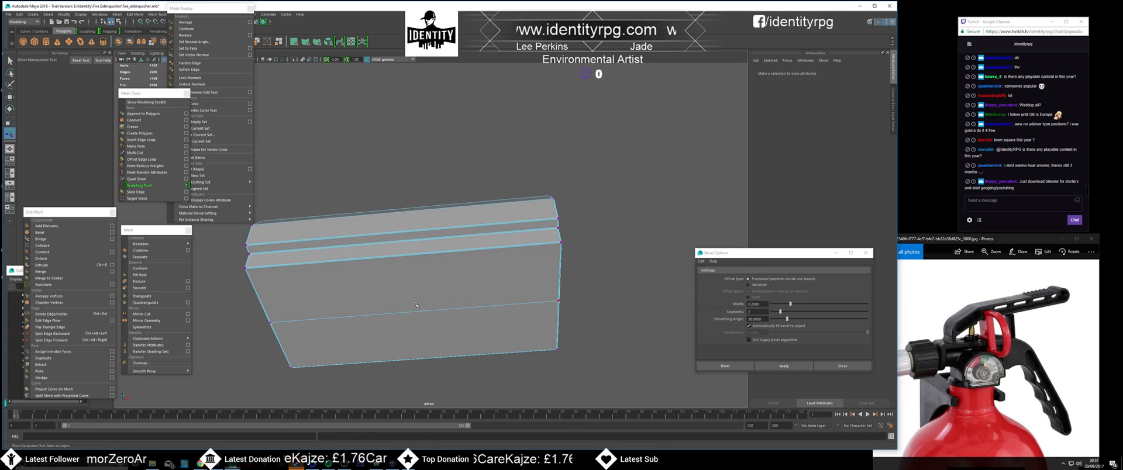
alt+drag(408, 303, 424, 205)
right_drag(424, 203, 422, 183)
click(412, 198)
click(426, 173)
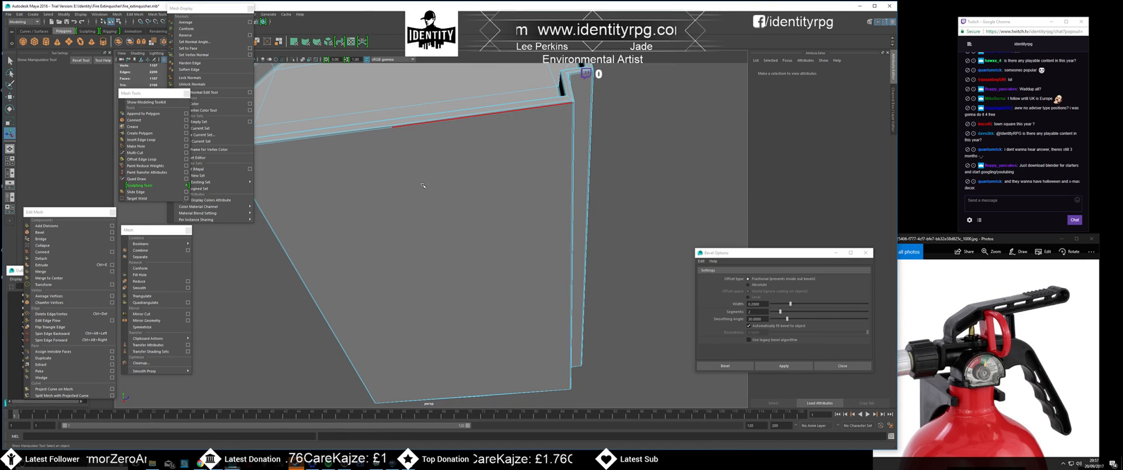
scroll(426, 173, up, 3)
key(space)
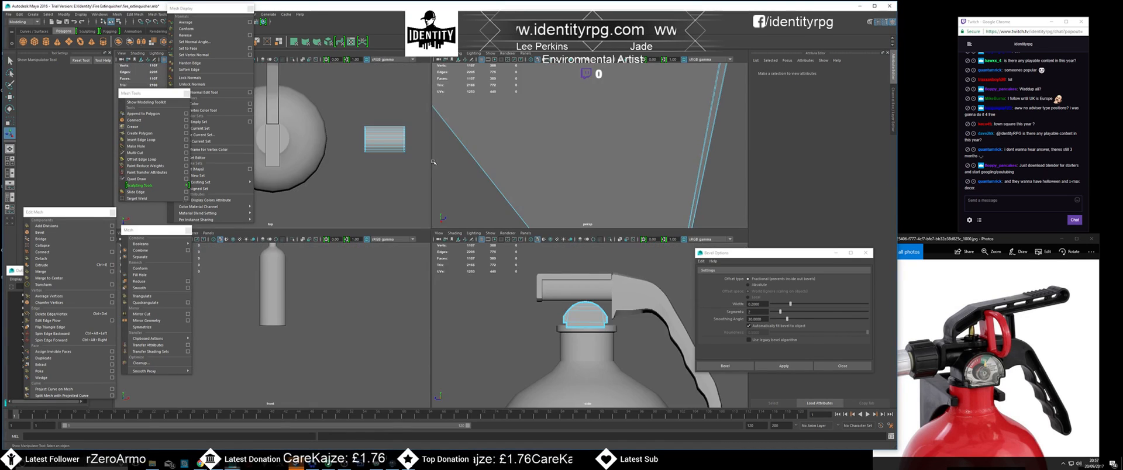
key(space)
scroll(472, 216, down, 3)
alt+middle_drag(473, 216, 473, 295)
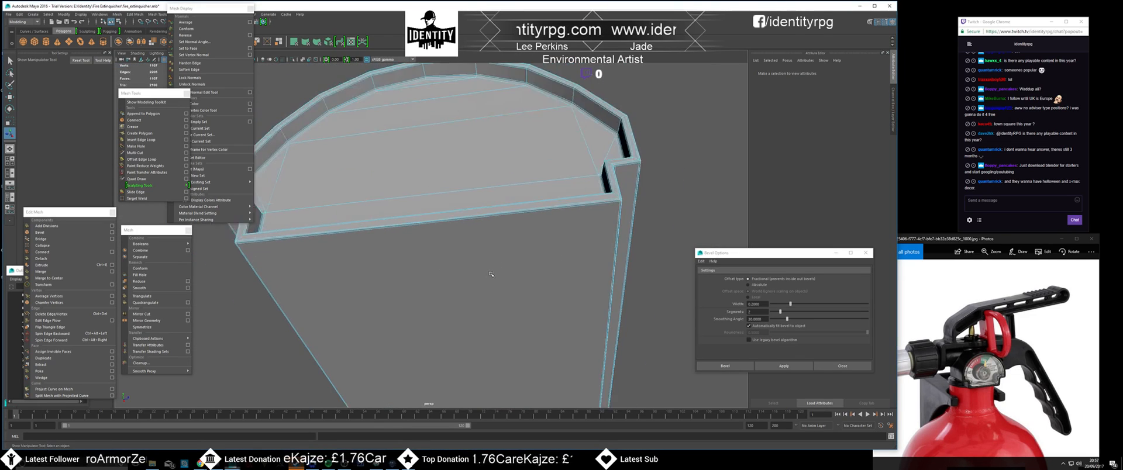
scroll(437, 256, up, 5)
click(384, 185)
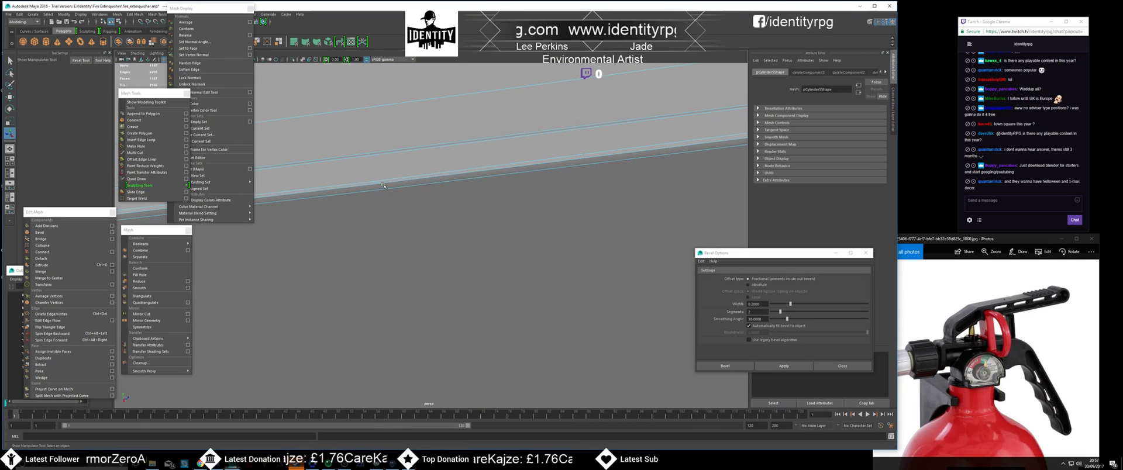
- Delete the leftover seam vertex in the middle of the body's bottom edge
scroll(452, 266, down, 3)
right_click(451, 266)
click(419, 267)
scroll(416, 244, down, 3)
drag(397, 206, 433, 250)
alt+drag(504, 314, 459, 280)
alt+right_drag(460, 280, 481, 270)
click(466, 269)
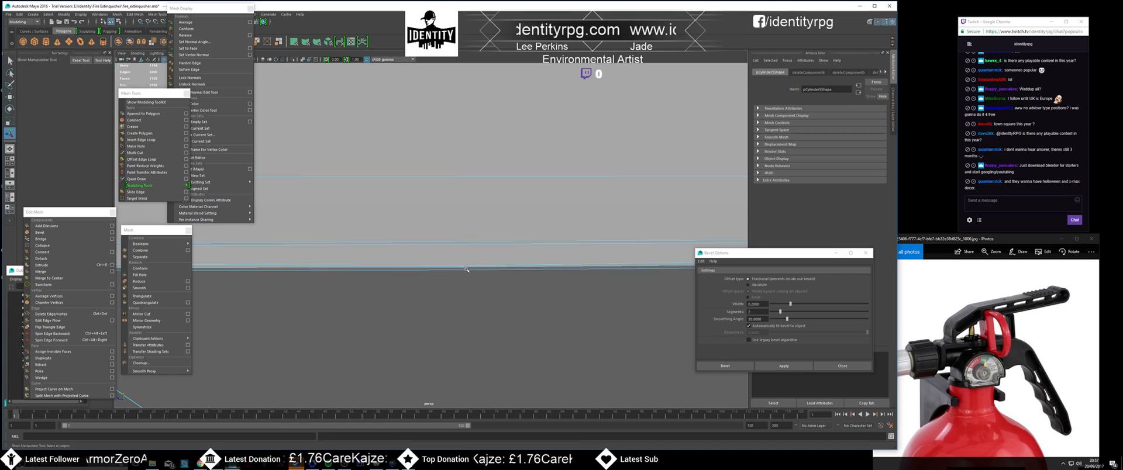
click(489, 305)
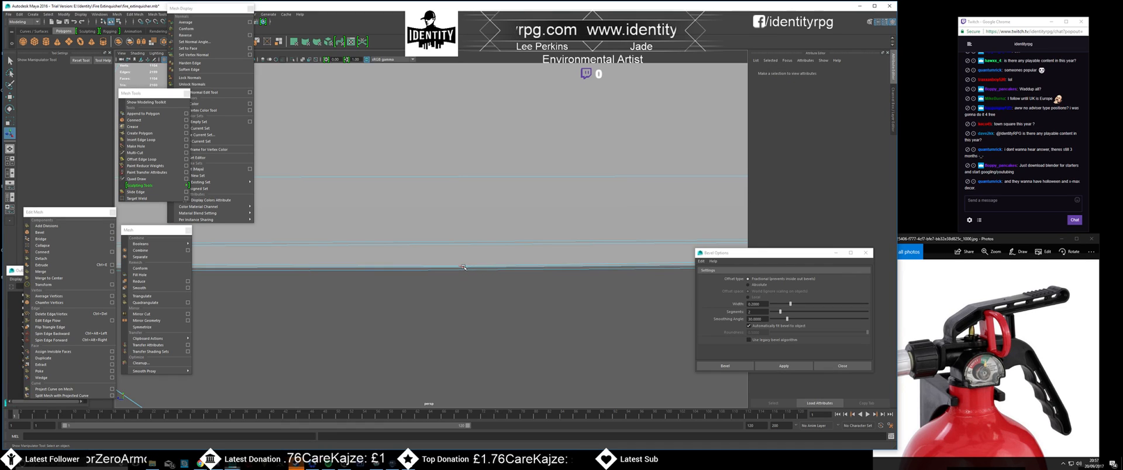
right_drag(468, 280, 434, 281)
drag(434, 246, 501, 305)
key(Delete)
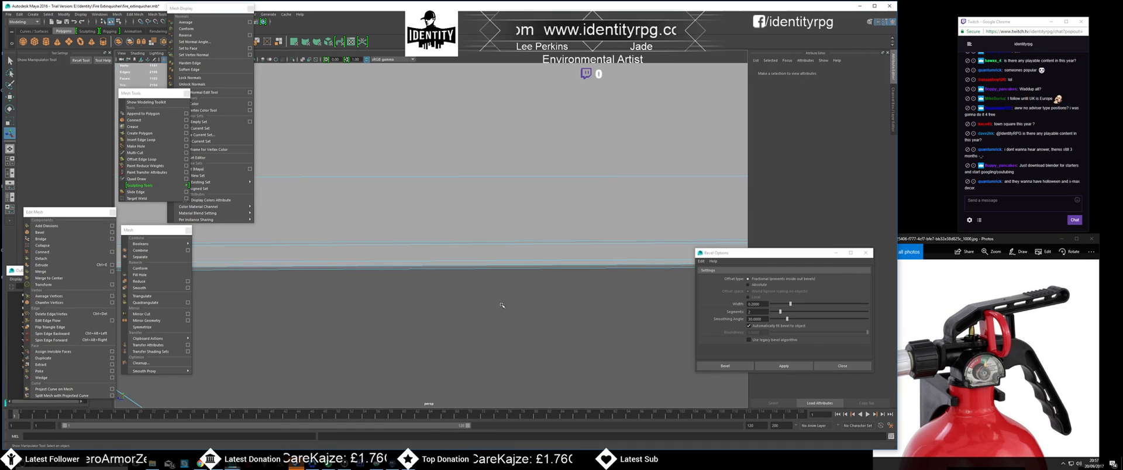
- Move the half-cylinder piece onto the bottle's neck beneath the handle and centre it across the bottle
scroll(491, 297, down, 5)
right_drag(491, 296, 509, 281)
alt+drag(497, 286, 329, 244)
key(w)
key(f)
alt+drag(301, 276, 342, 303)
key(space)
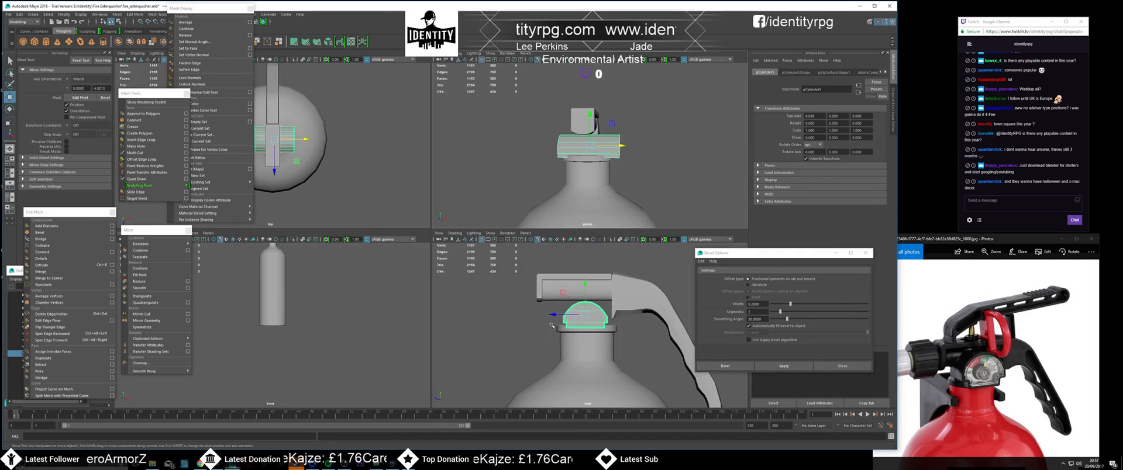
key(space)
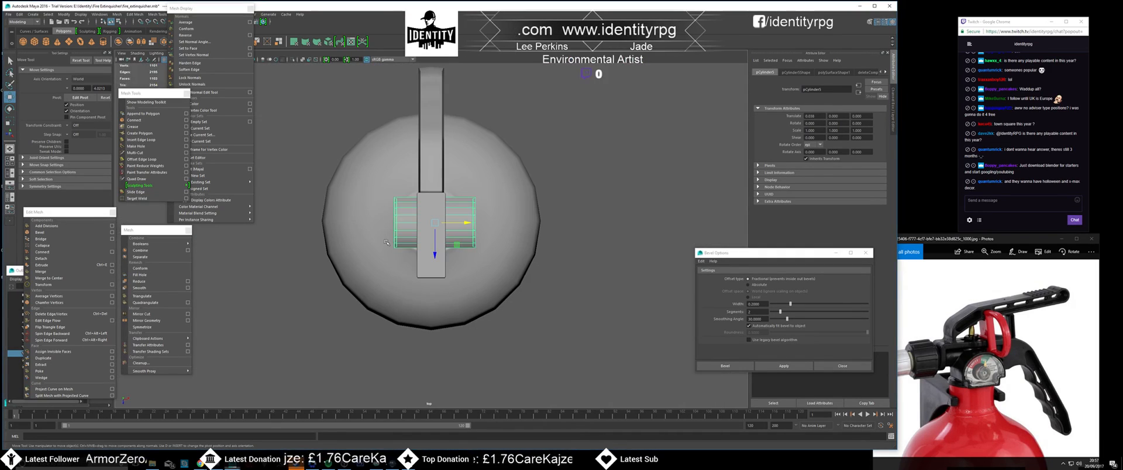
scroll(465, 254, up, 2)
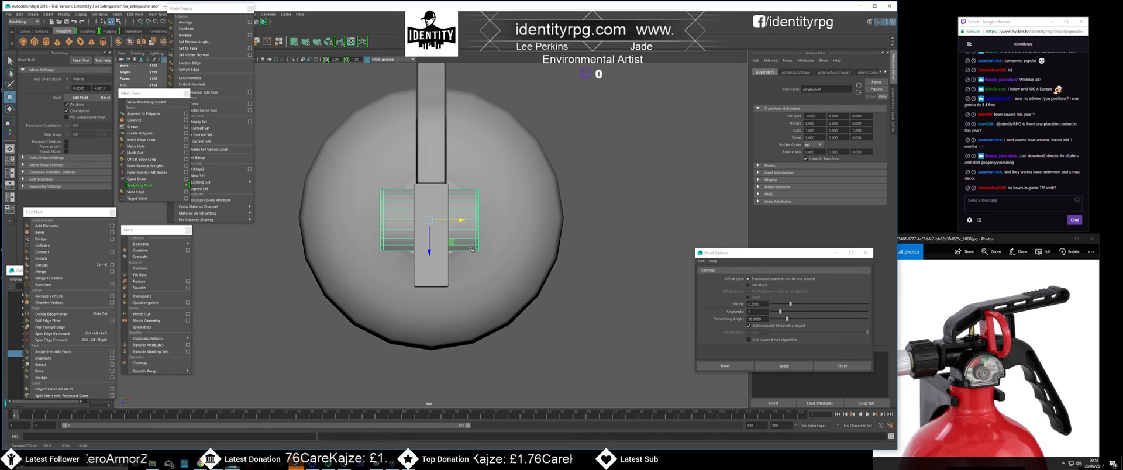
- Scale the half-cylinder piece down slightly and adjust its height to sit on the neck ring below the handle
key(space)
key(space)
alt+drag(458, 238, 438, 211)
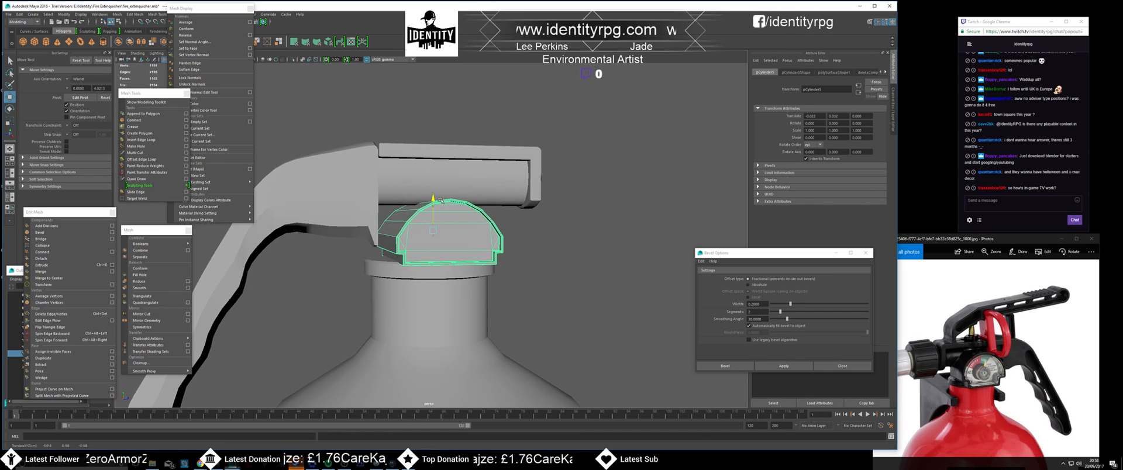
alt+drag(448, 218, 427, 233)
key(r)
key(w)
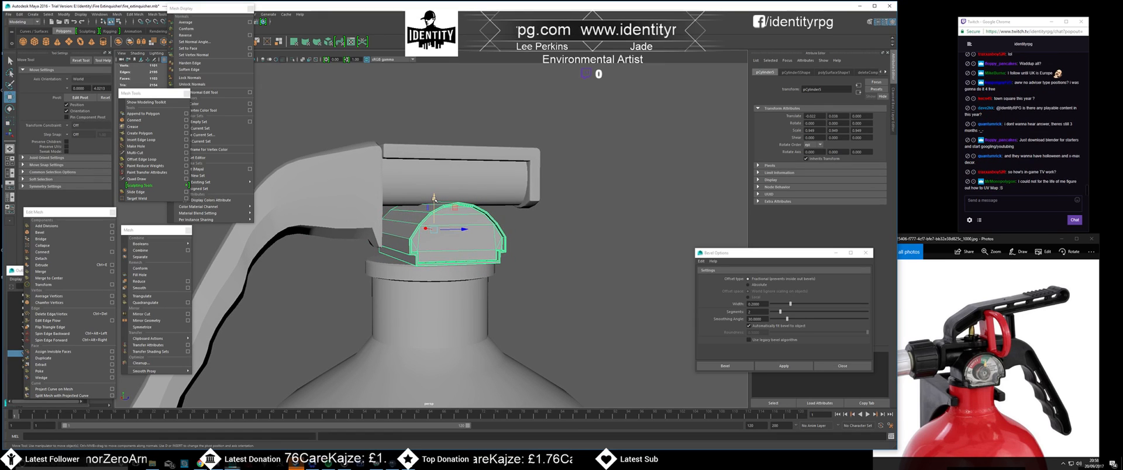
alt+drag(438, 201, 308, 195)
key(space)
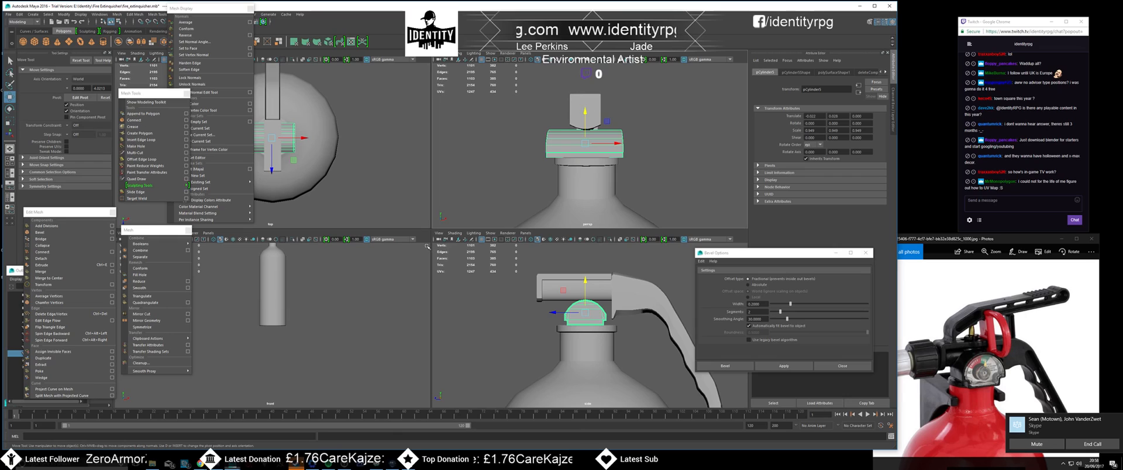
key(space)
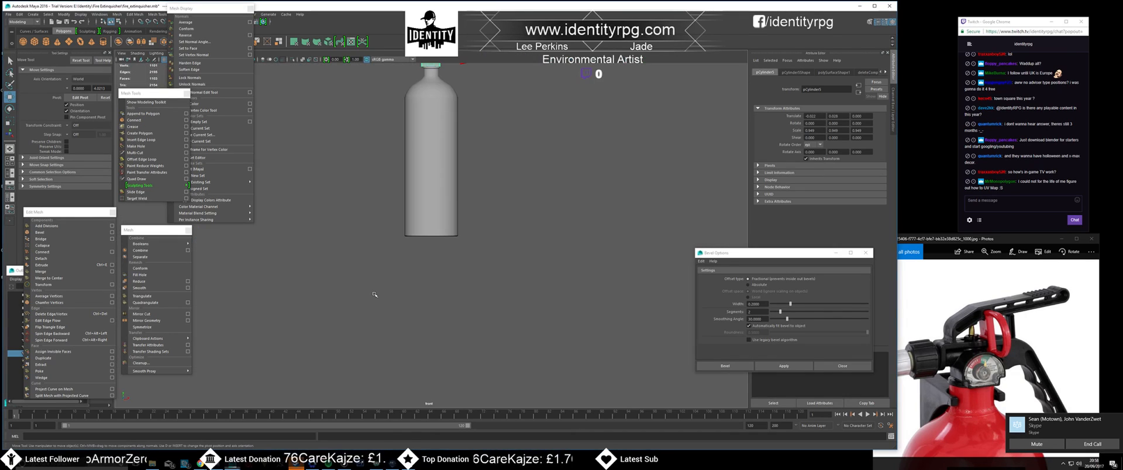
- Fine-tune the half-cylinder piece's sideways position so it sits centred across the bottle's neck
key(f)
scroll(376, 294, down, 12)
scroll(432, 281, up, 5)
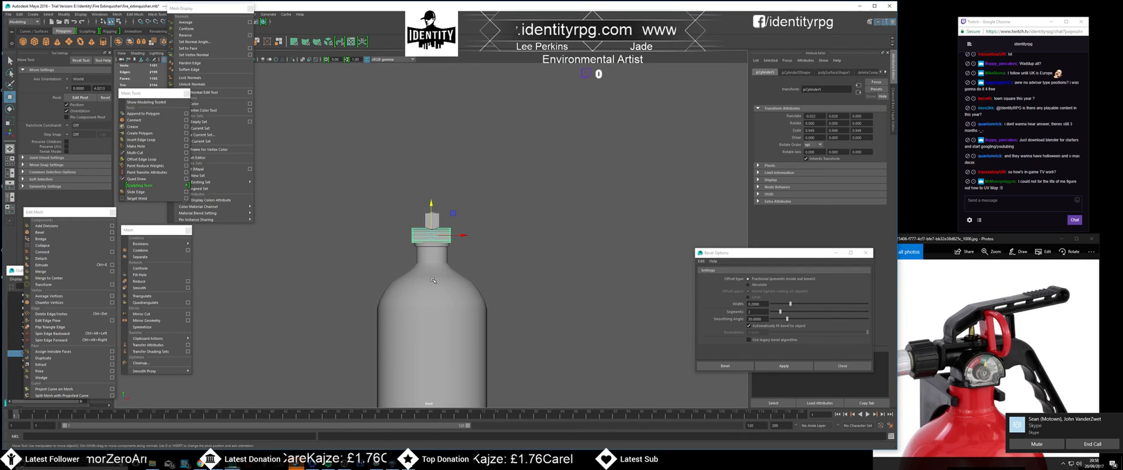
scroll(433, 280, up, 5)
drag(462, 234, 468, 235)
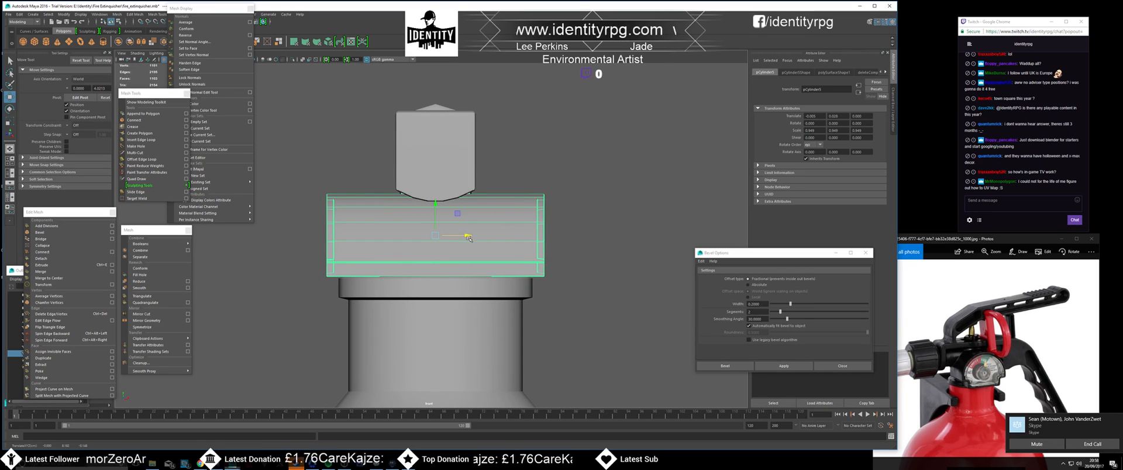
- Examine how the half-cylinder piece sits on the neck ring beneath the handle from several angles
key(space)
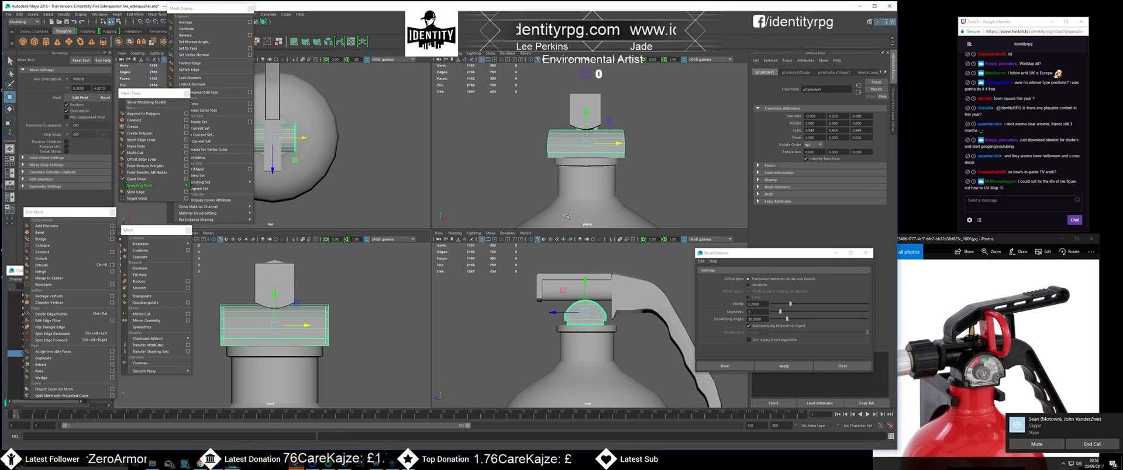
key(space)
click(536, 210)
alt+drag(536, 210, 492, 234)
click(459, 222)
alt+right_drag(459, 222, 502, 255)
scroll(502, 255, up, 2)
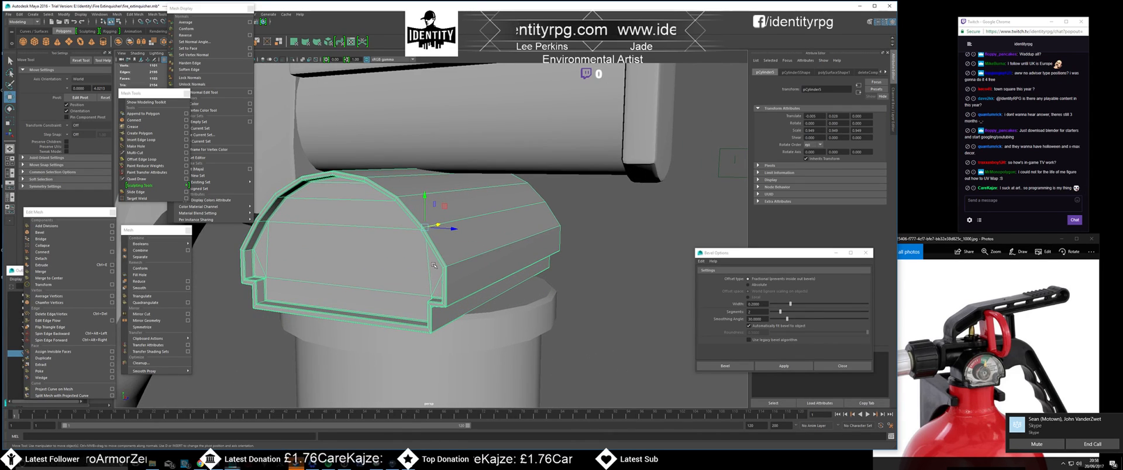
scroll(433, 265, down, 3)
click(526, 279)
scroll(526, 278, down, 2)
alt+drag(526, 279, 490, 297)
scroll(521, 289, up, 2)
scroll(521, 290, down, 5)
click(373, 236)
alt+drag(375, 237, 380, 281)
click(538, 298)
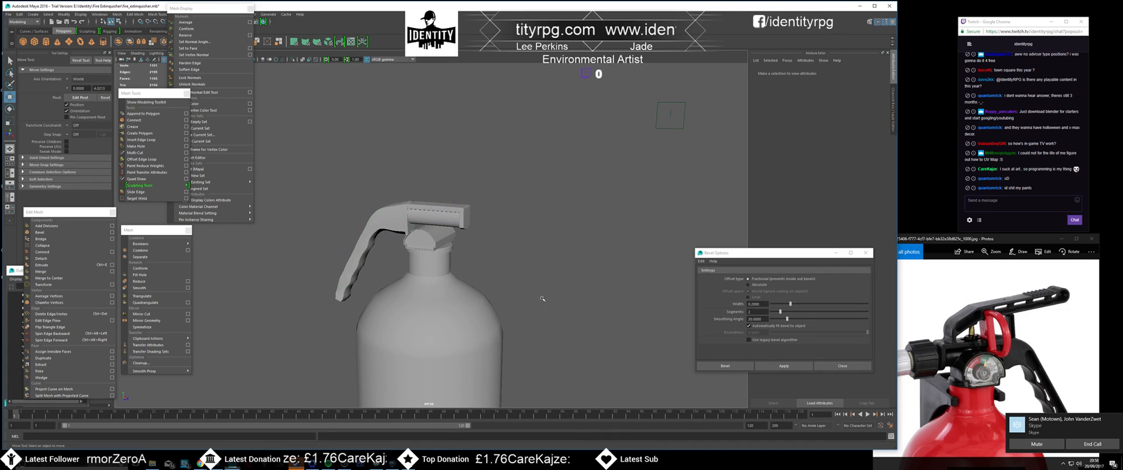
scroll(550, 300, up, 3)
alt+drag(550, 301, 515, 284)
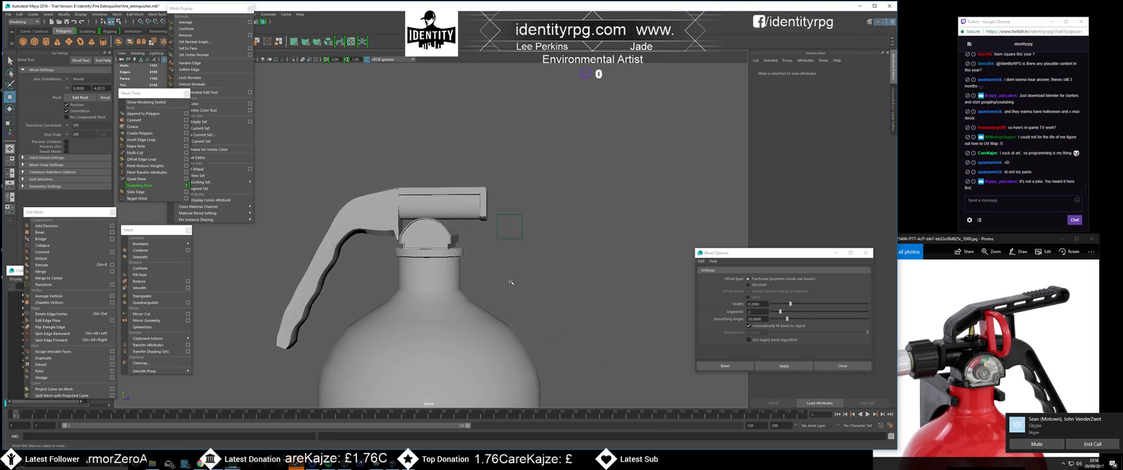
- Stretch the cylinder inside the handle's front cover vertically and lower it to sit under the cover's top
click(466, 218)
key(f)
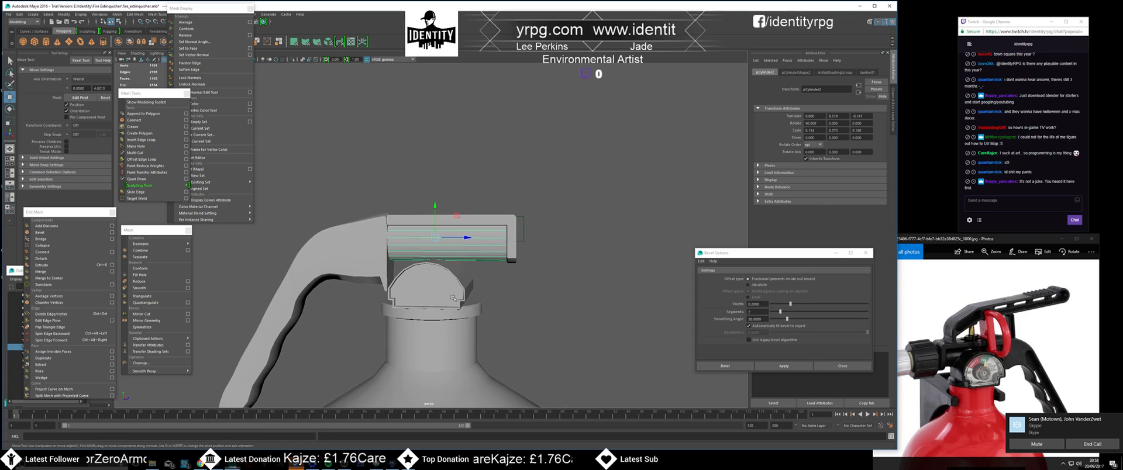
key(r)
drag(435, 268, 456, 296)
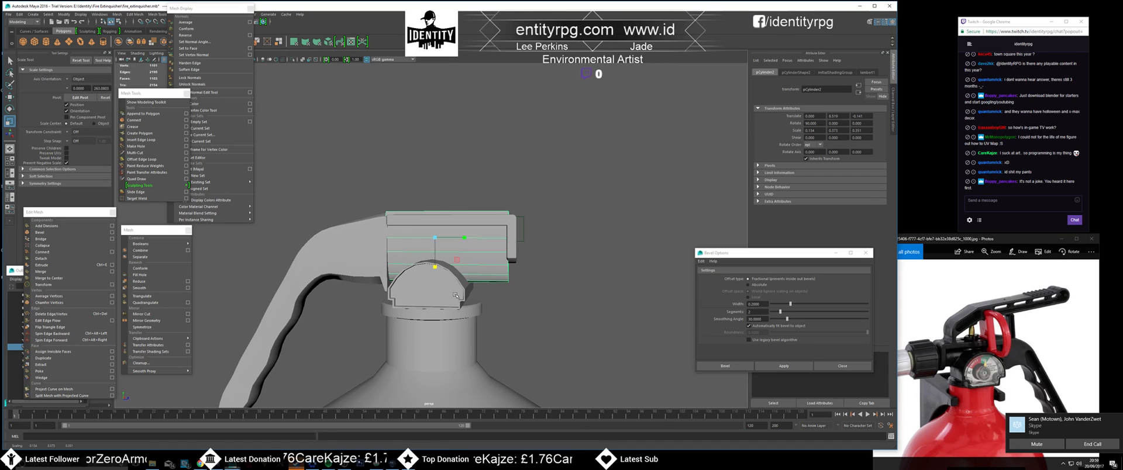
key(w)
drag(440, 203, 432, 214)
alt+drag(372, 208, 450, 220)
key(r)
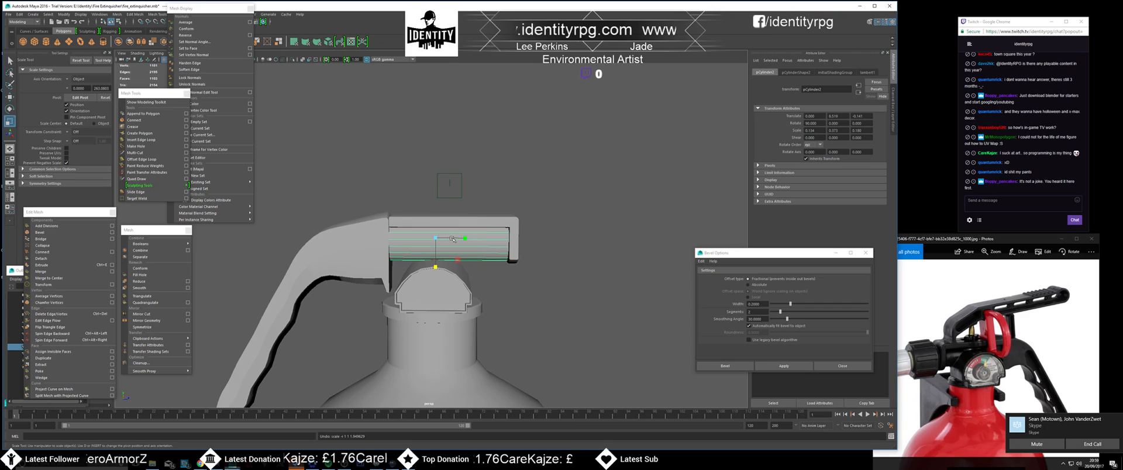
drag(437, 265, 436, 268)
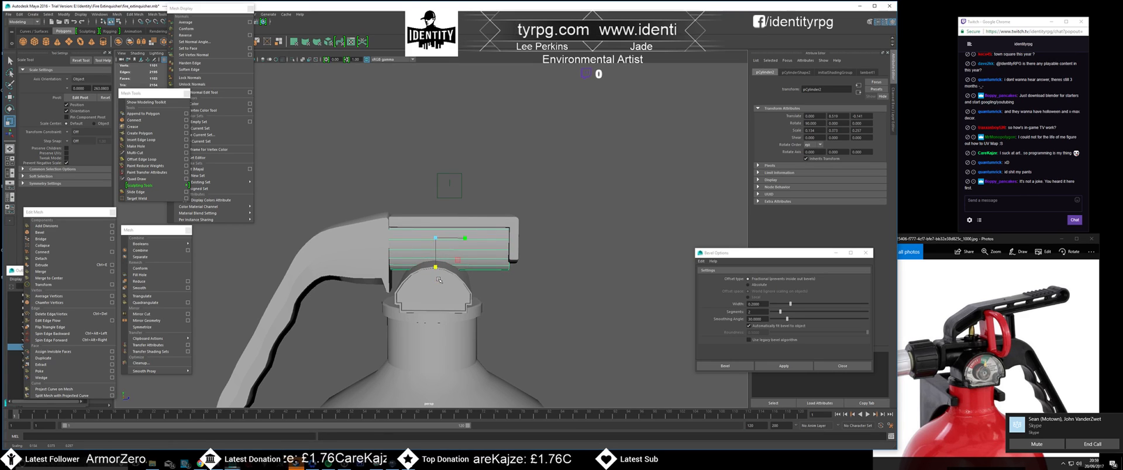
key(w)
drag(437, 209, 409, 219)
- Move the lower vertices of the handle cover's front lip down to cover the end of the enlarged cylinder
click(478, 239)
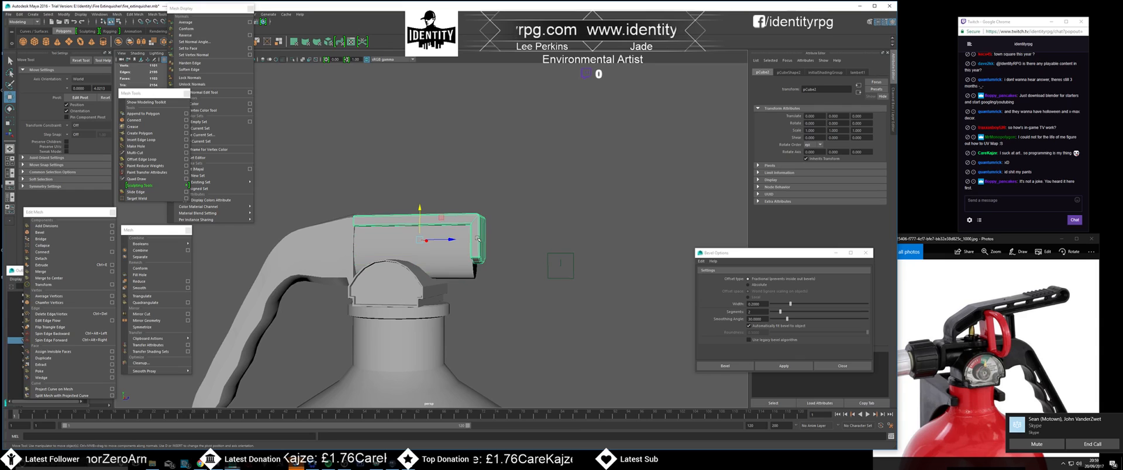
alt+drag(477, 239, 486, 238)
right_drag(486, 237, 451, 237)
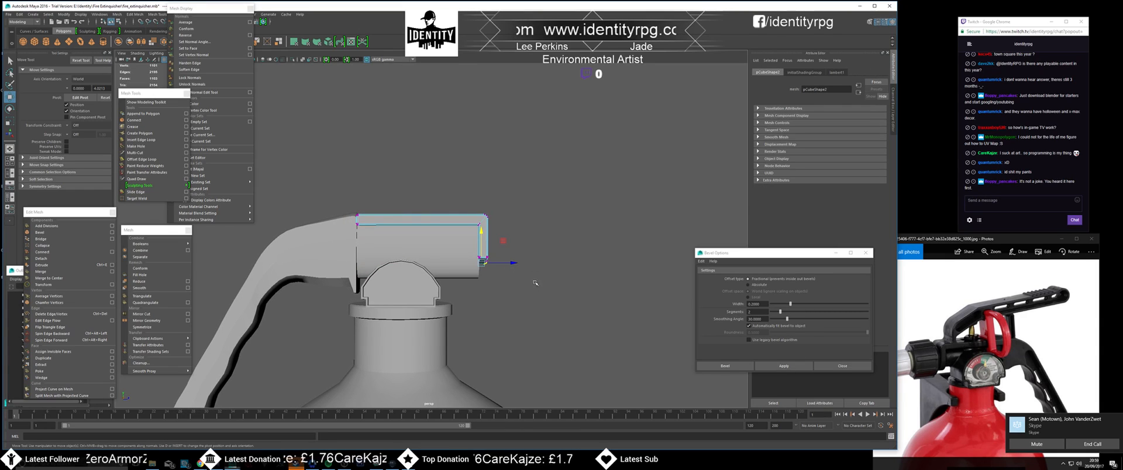
mouse_move(481, 232)
mouse_down()
mouse_move(489, 248)
mouse_move(457, 233)
mouse_move(468, 237)
mouse_up()
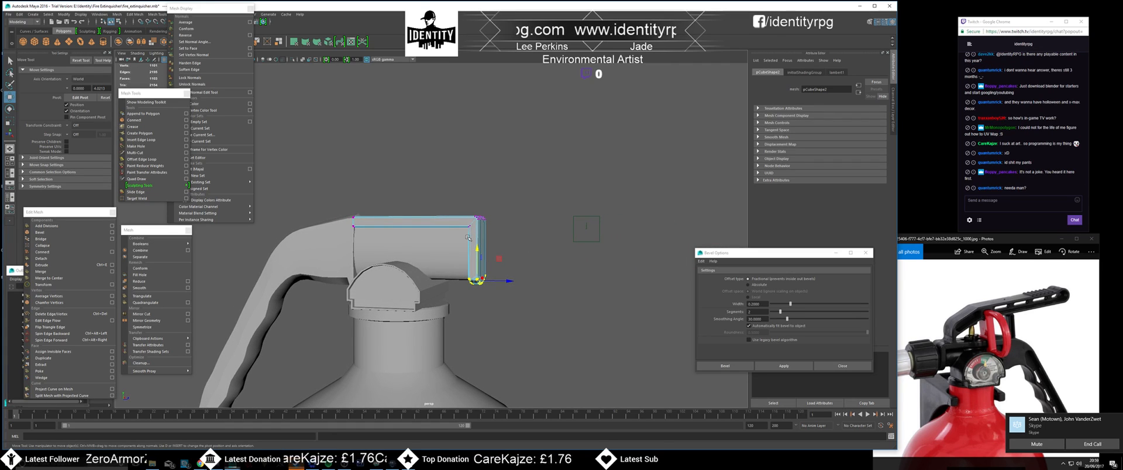
- Examine the extinguisher's overall proportions and the fit of the handle, cover and half-cylinder piece from all sides
click(503, 316)
alt+drag(503, 316, 516, 273)
alt+right_drag(516, 273, 494, 306)
alt+middle_drag(494, 305, 525, 214)
alt+drag(525, 214, 474, 298)
alt+right_drag(474, 298, 498, 275)
alt+middle_drag(497, 275, 518, 280)
alt+right_drag(512, 275, 344, 163)
drag(343, 163, 522, 316)
alt+right_drag(441, 246, 515, 217)
click(519, 213)
alt+drag(519, 213, 424, 222)
scroll(547, 222, up, 6)
scroll(489, 211, down, 3)
alt+drag(495, 201, 499, 169)
alt+right_drag(499, 169, 499, 199)
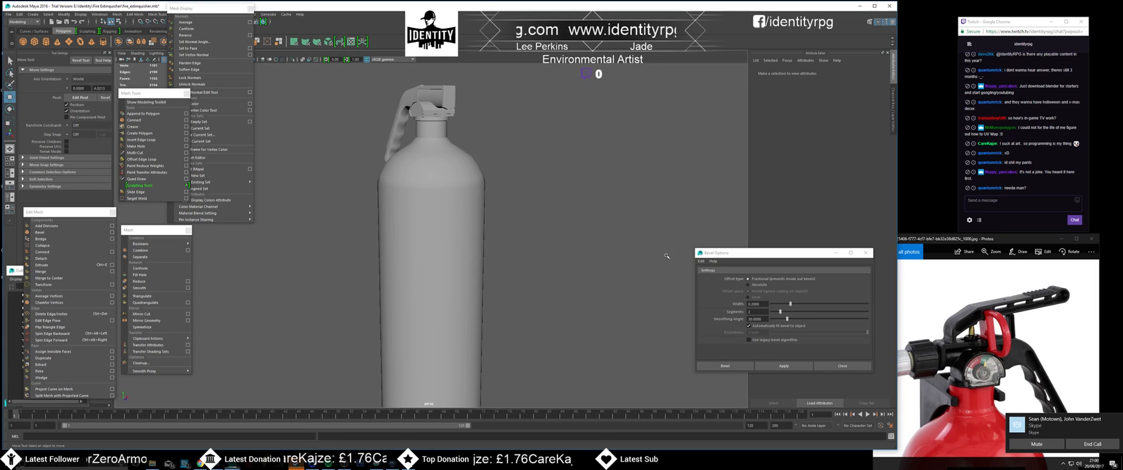
alt+drag(528, 228, 521, 170)
click(521, 168)
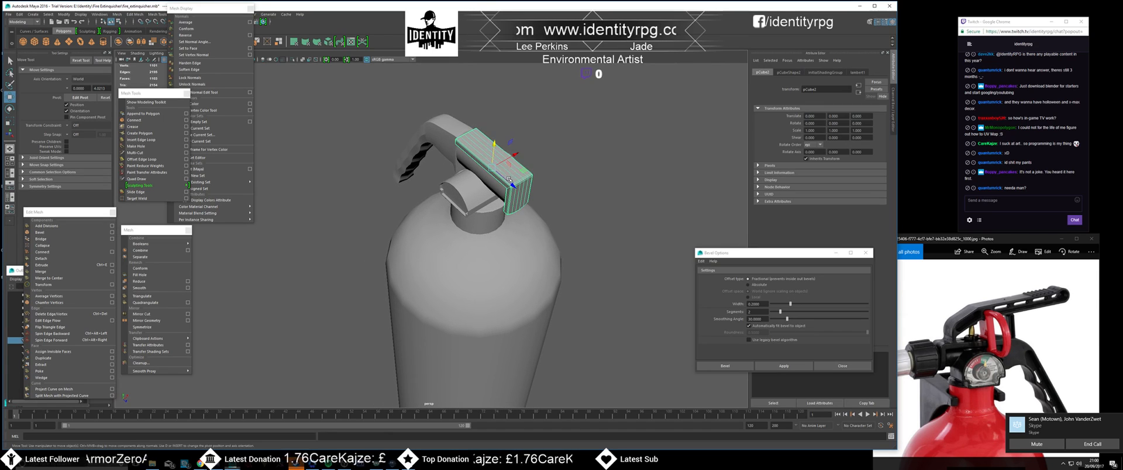
key(r)
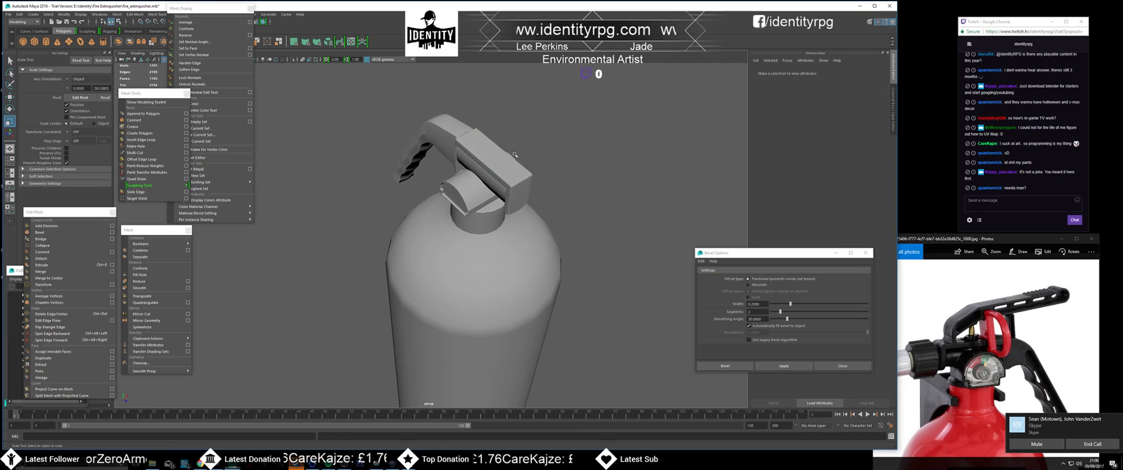
drag(515, 155, 519, 154)
click(593, 182)
alt+drag(593, 183, 529, 183)
alt+middle_drag(529, 183, 558, 246)
alt+drag(559, 247, 640, 272)
- Enlarge the half-cylinder piece on the neck and raise it to sit on the neck ring
click(459, 199)
scroll(480, 253, up, 3)
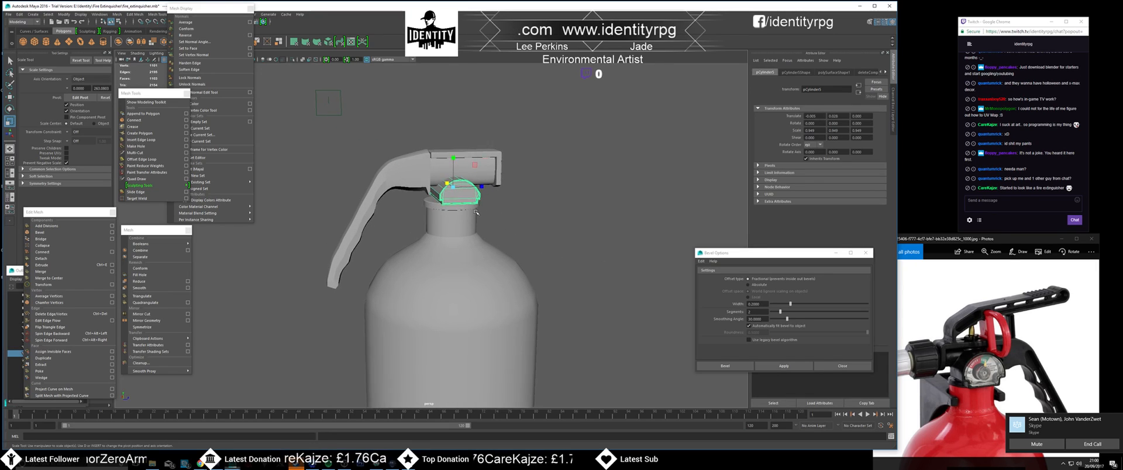
alt+drag(481, 253, 469, 247)
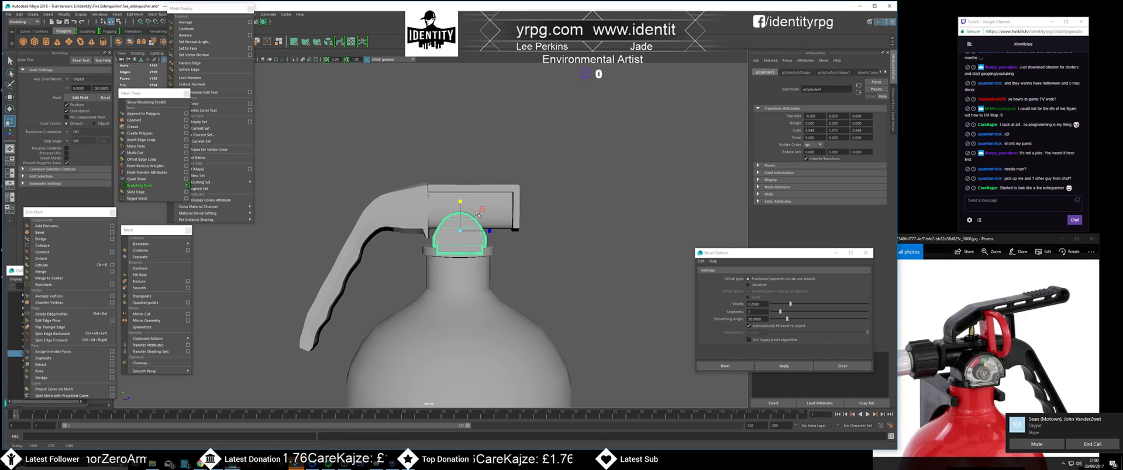
drag(462, 230, 479, 230)
key(w)
drag(460, 194, 462, 192)
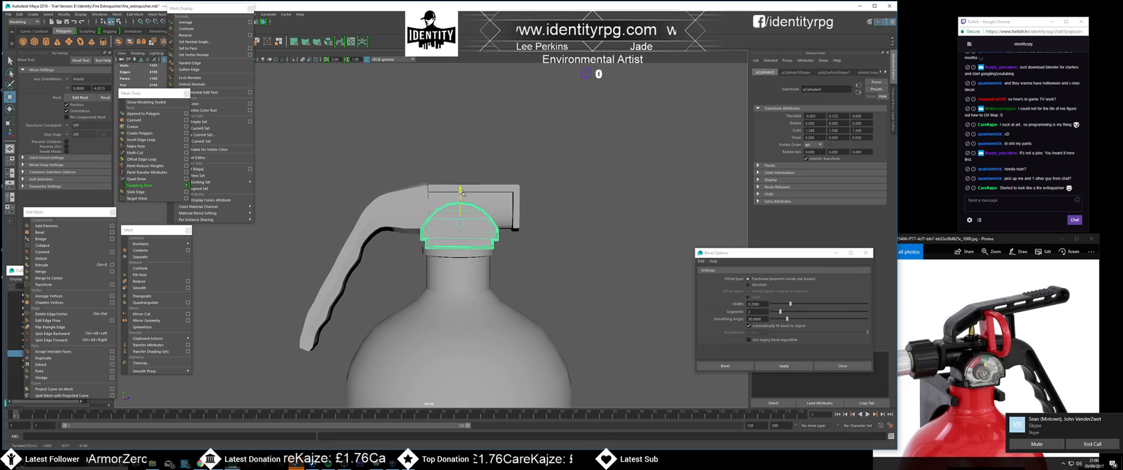
- Narrow the enlarged half-cylinder piece from front to back
key(r)
mouse_move(493, 223)
mouse_down()
mouse_move(483, 223)
mouse_move(495, 227)
mouse_up()
key(w)
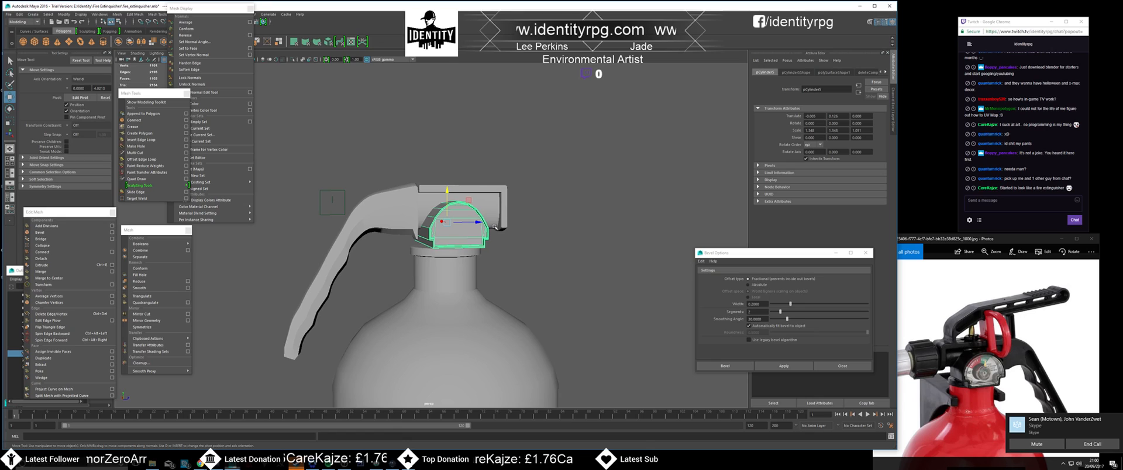
scroll(528, 225, up, 3)
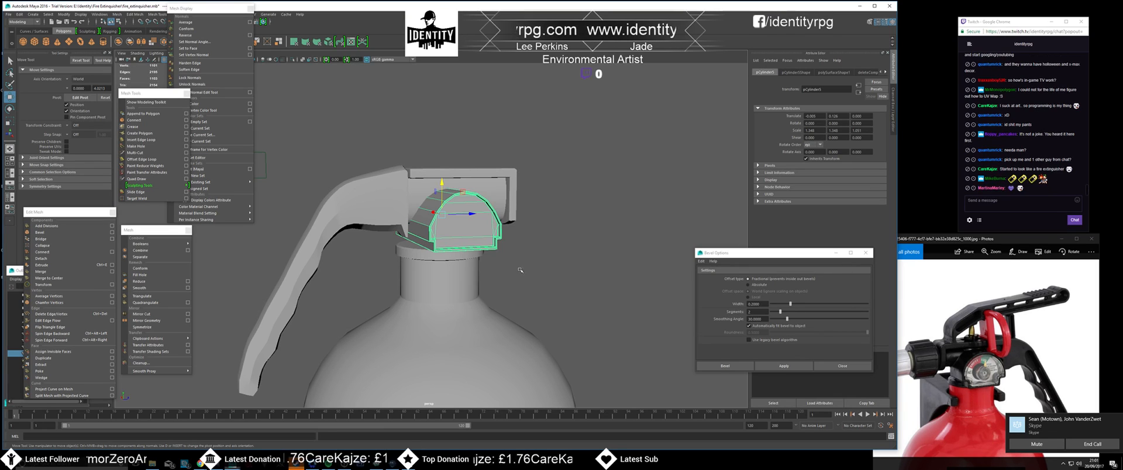
click(514, 342)
click(483, 225)
click(503, 191)
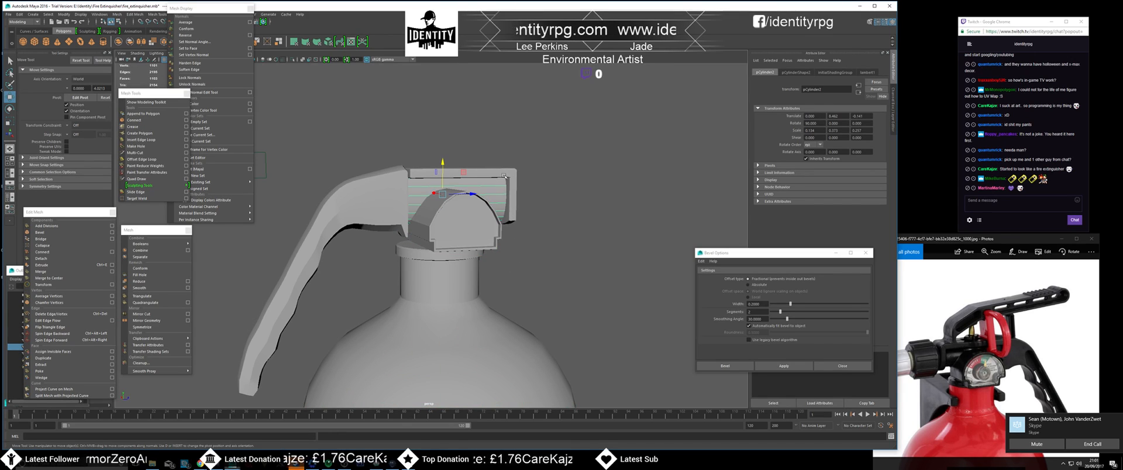
click(372, 209)
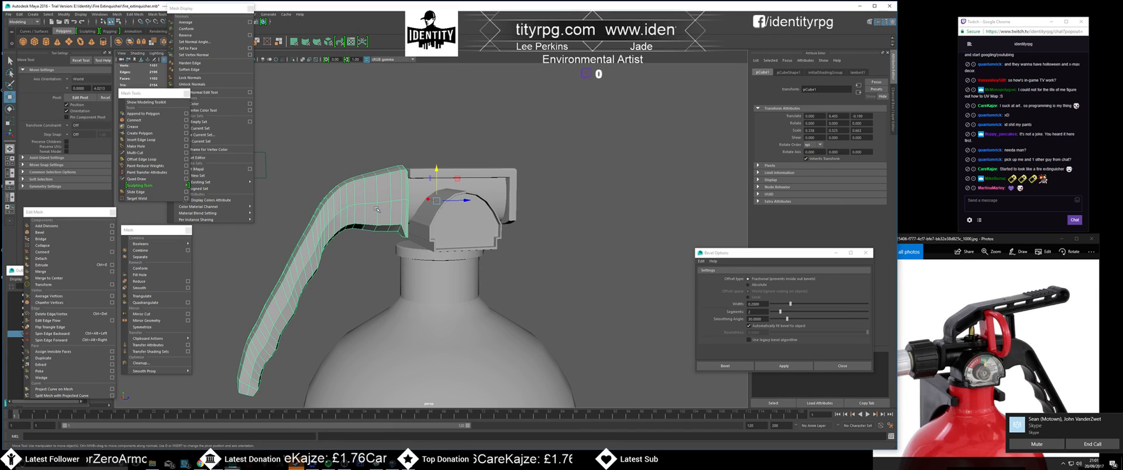
mouse_move(497, 203)
alt+mouse_down()
mouse_move(468, 200)
mouse_move(492, 208)
alt+mouse_up()
- Shorten the half-cylinder piece along its length across the bottle
key(r)
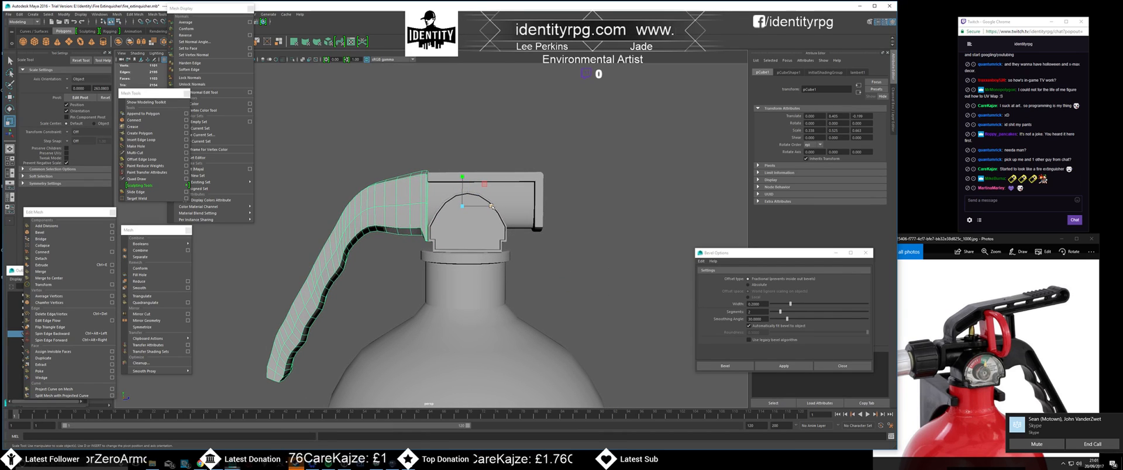
click(474, 221)
drag(496, 220, 516, 234)
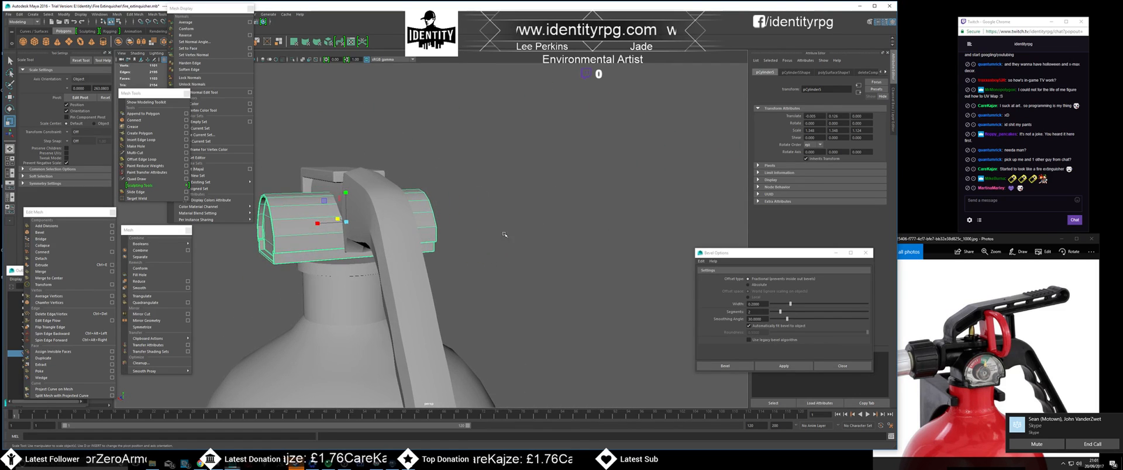
drag(318, 225, 387, 223)
drag(460, 199, 505, 242)
key(w)
- Clear the selection and save the fire extinguisher scene
click(509, 229)
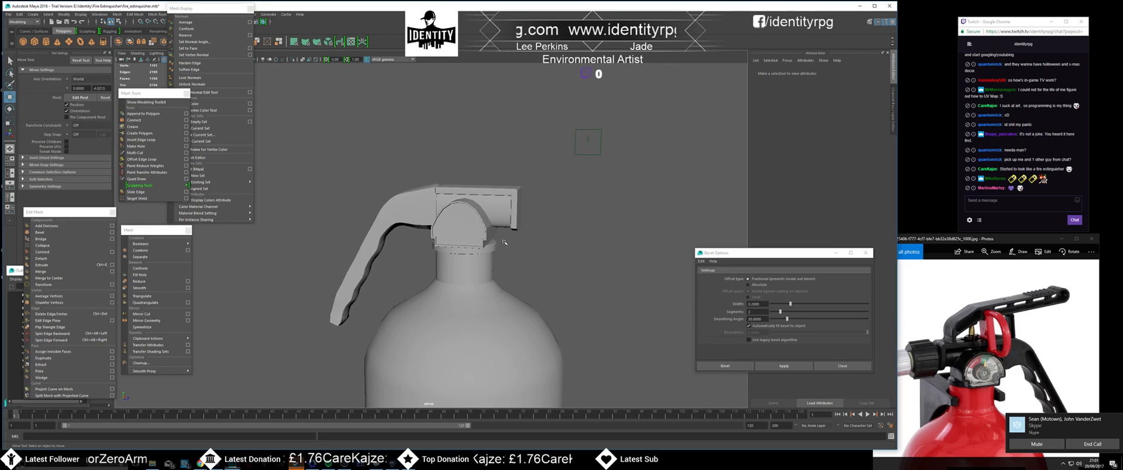
click(8, 14)
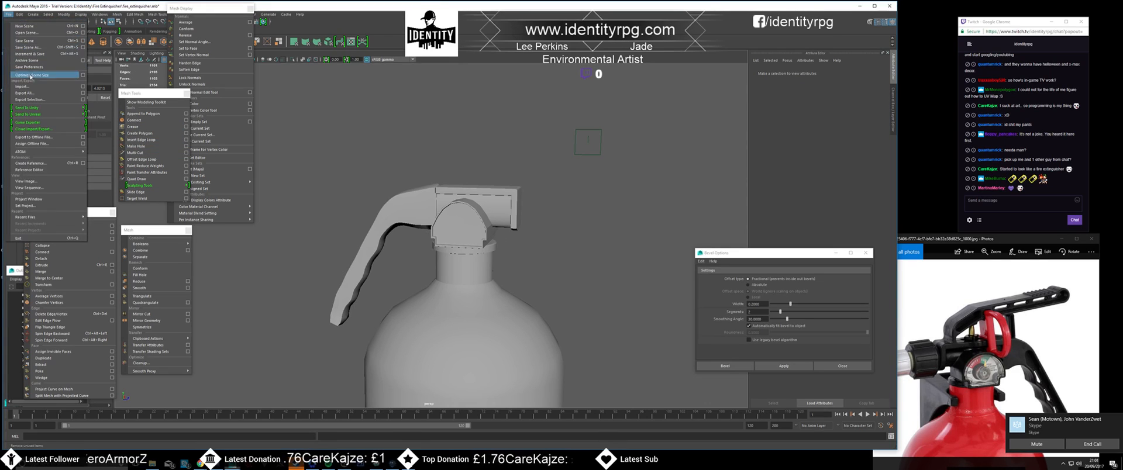
click(31, 42)
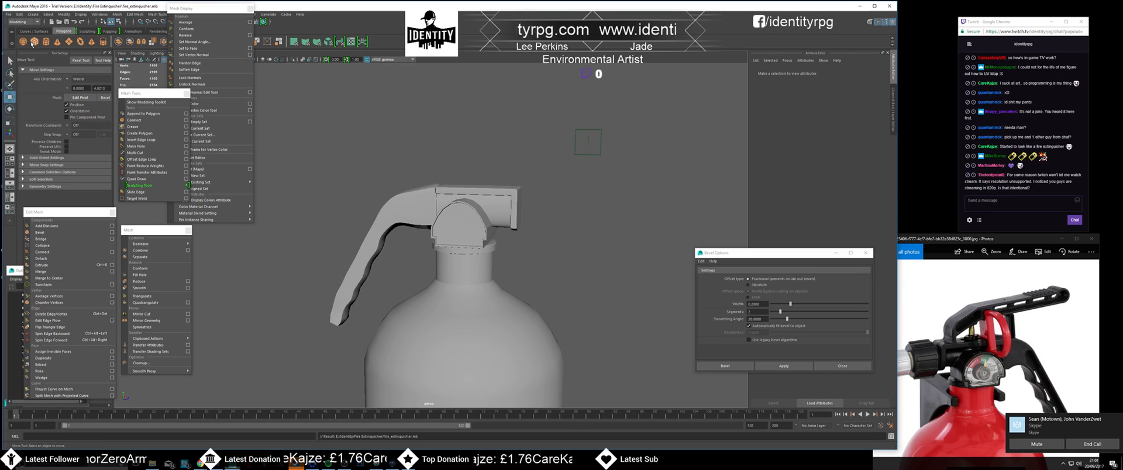
- Switch to File Explorer, go to the Paint Pot folder inside Identity and open the five paint_can_render images
click(860, 7)
click(522, 194)
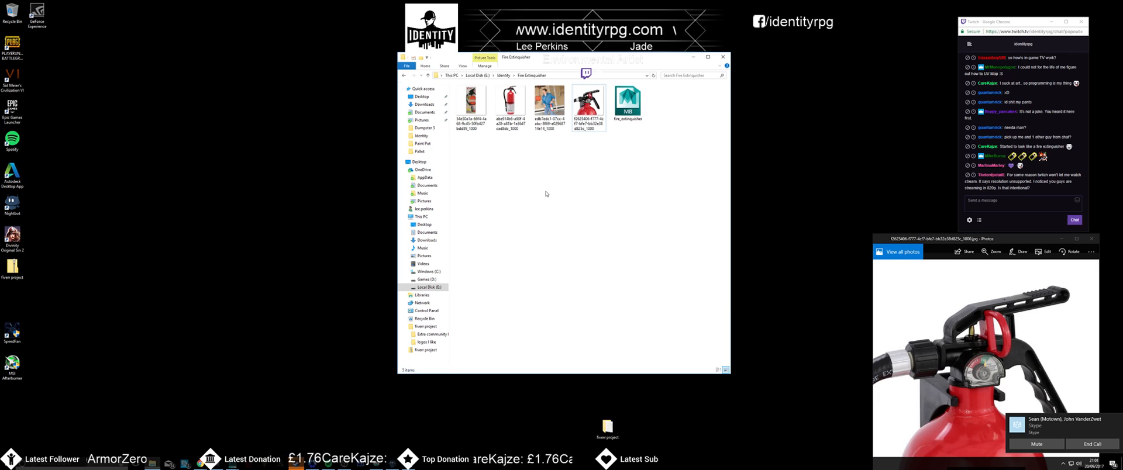
key(alt+Left)
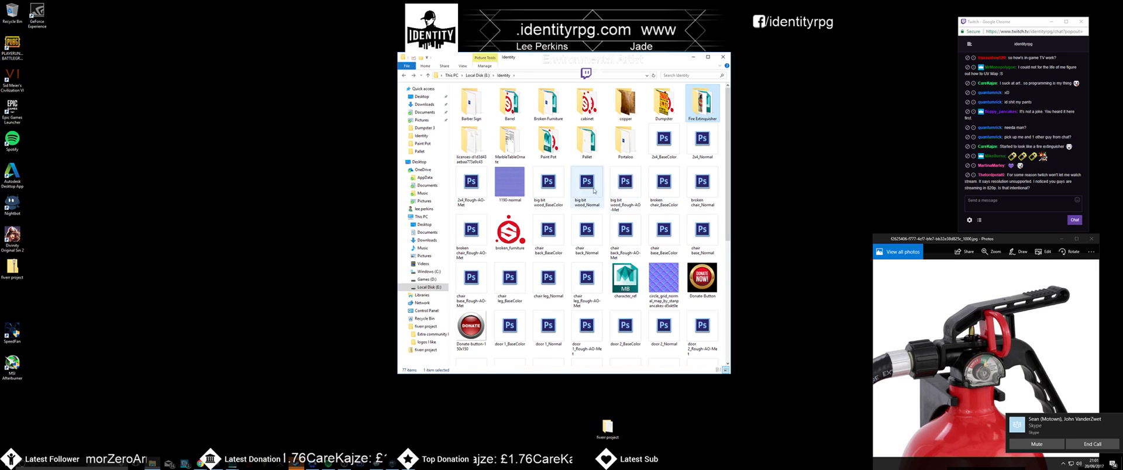
double_click(549, 140)
mouse_move(672, 231)
mouse_down()
mouse_move(497, 176)
mouse_move(540, 225)
mouse_up()
right_click(527, 198)
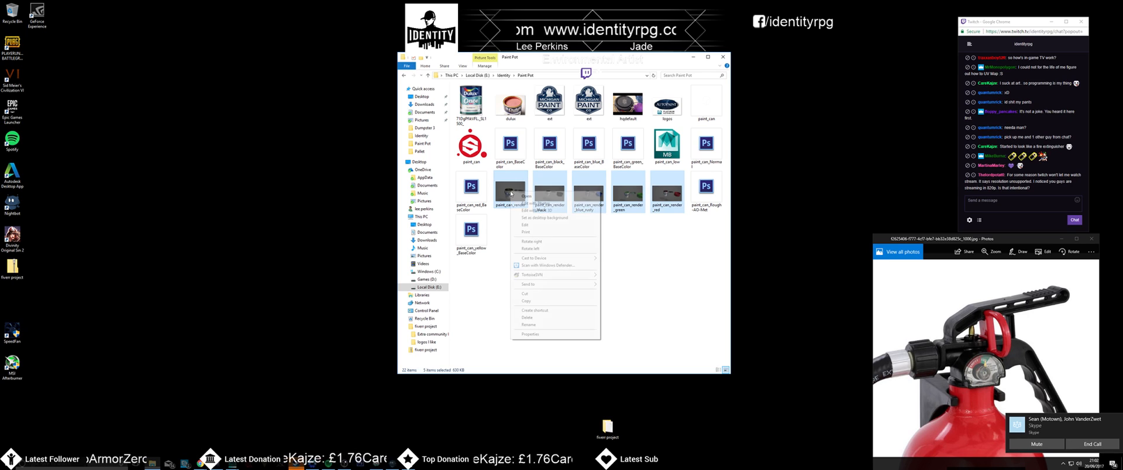
click(535, 202)
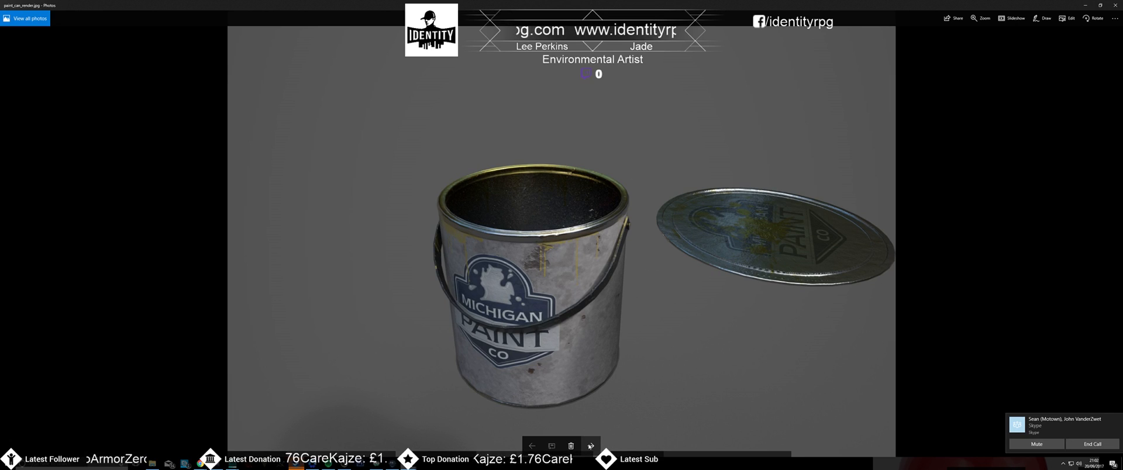
- Look through the paint can renders in their different colour variants
click(591, 446)
click(591, 446)
click(591, 446)
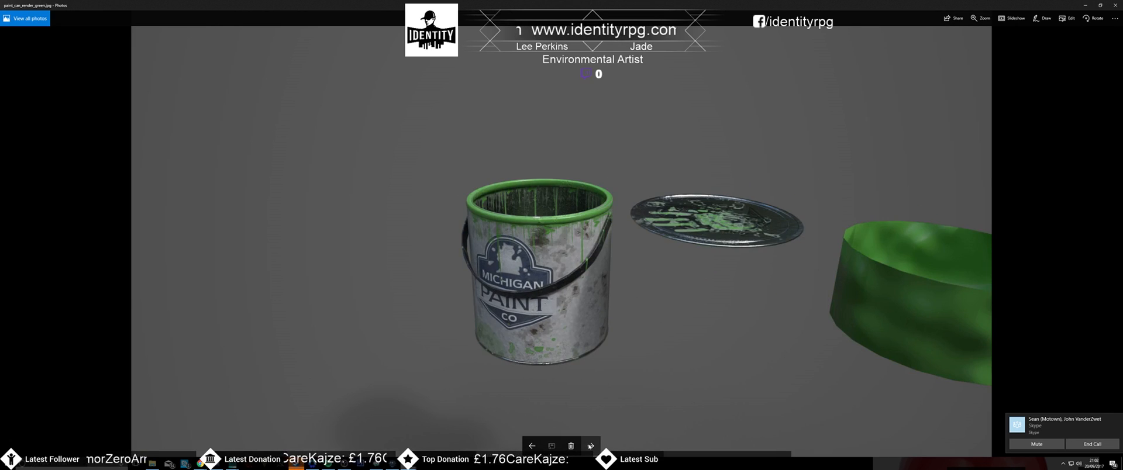
click(591, 446)
click(532, 447)
click(532, 447)
click(532, 447)
click(532, 447)
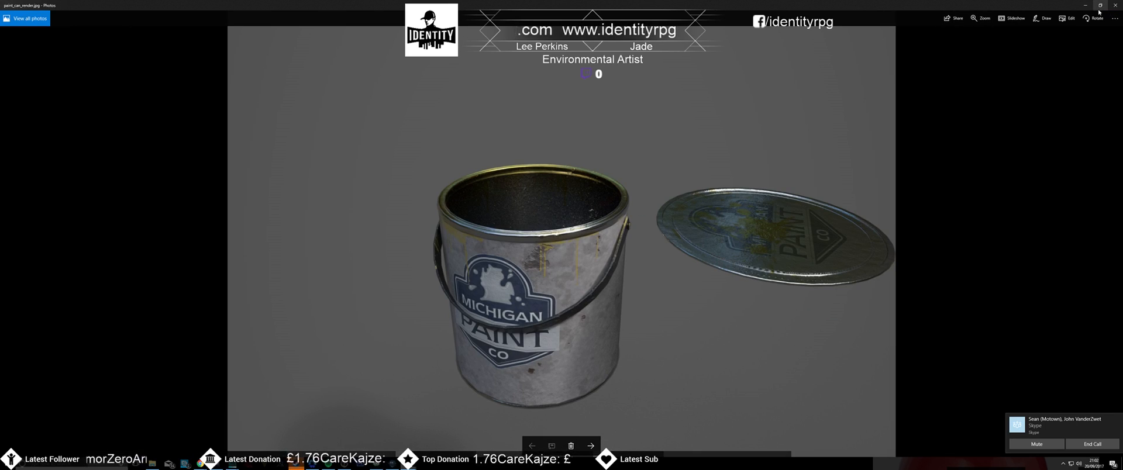
click(591, 447)
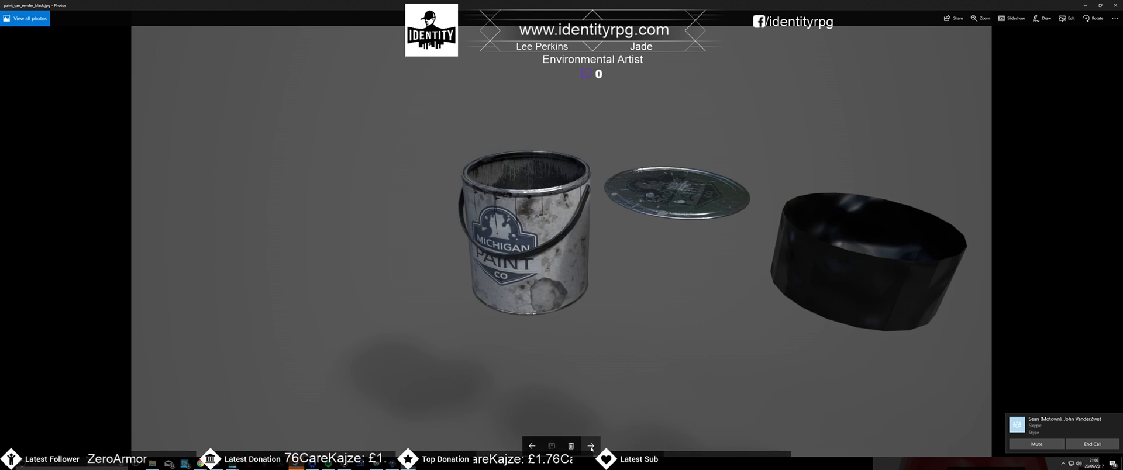
- Close the full-screen render viewer, reopen the rusty blue paint can render alone and enlarge its window beside the folder
click(591, 447)
drag(863, 10, 293, 68)
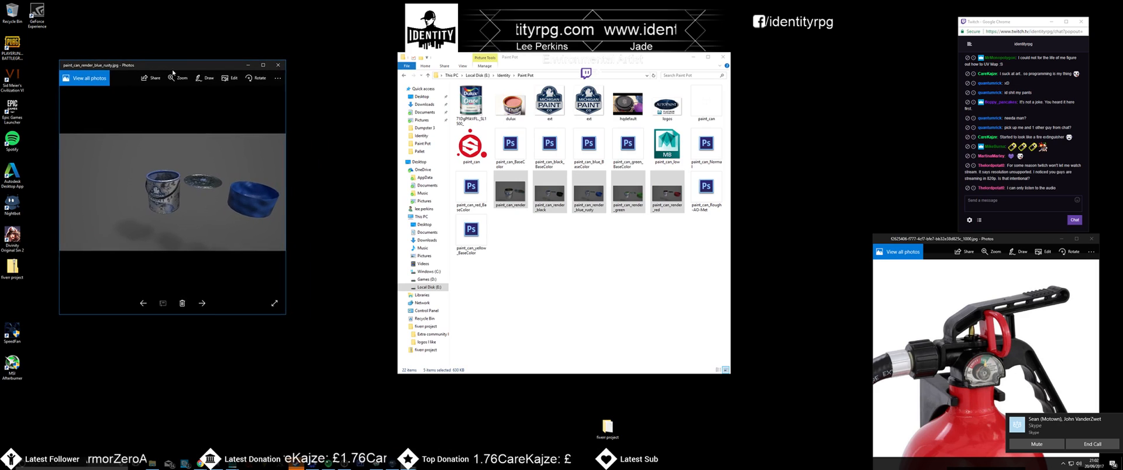
click(279, 65)
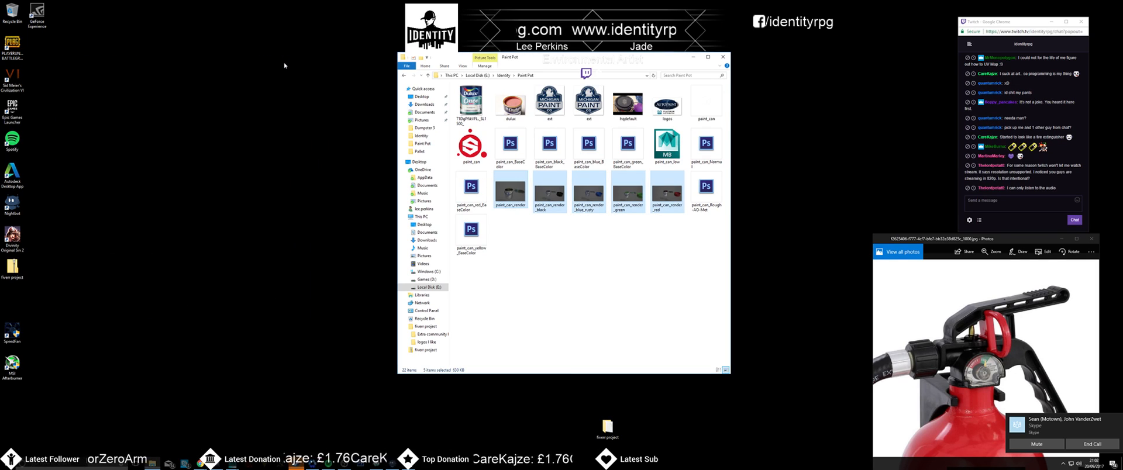
double_click(578, 213)
mouse_move(1005, 18)
mouse_down()
mouse_move(639, 88)
mouse_move(198, 67)
mouse_up()
drag(303, 312, 537, 446)
drag(318, 61, 235, 39)
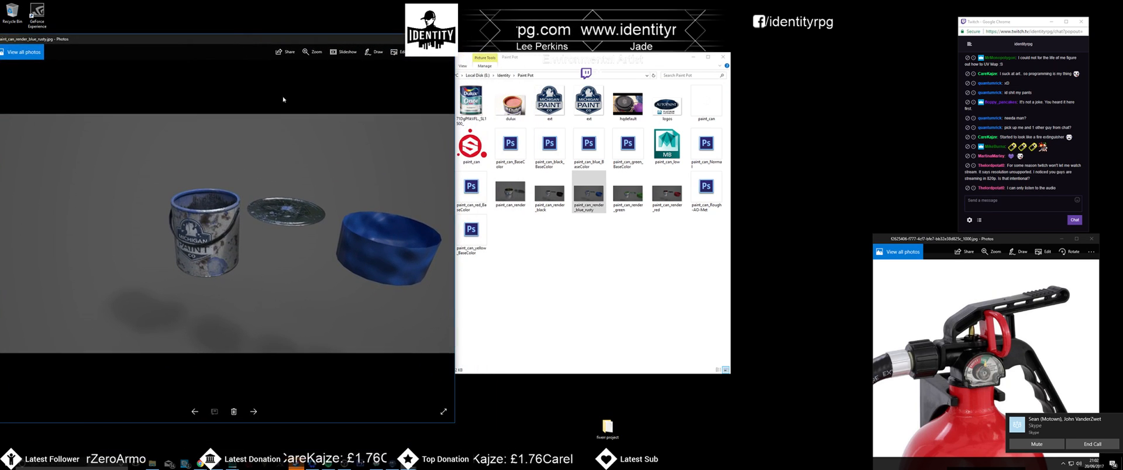
- Go to the Dumpster 3 folder inside Identity's Dumpster folder and open dumpster_3_render_1 beside the paint can render
click(583, 275)
key(BackSpace)
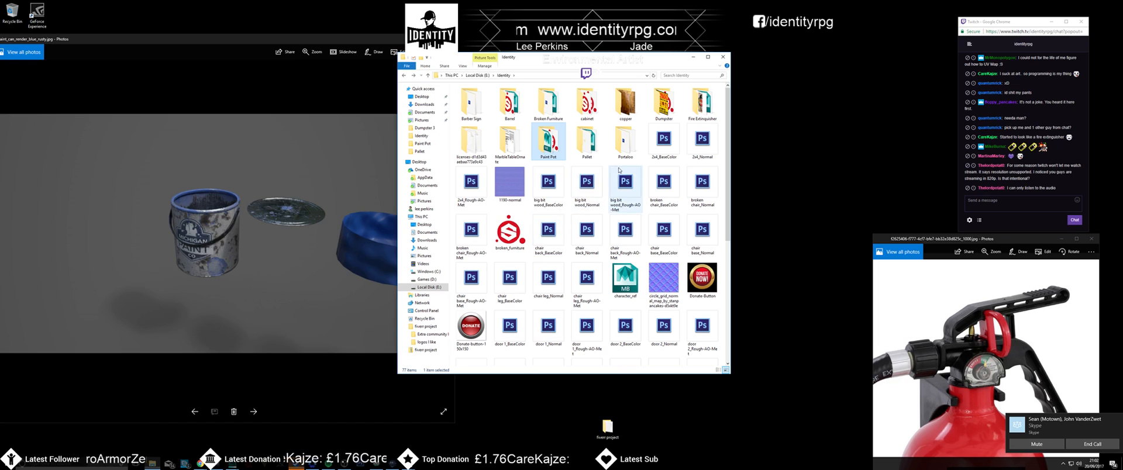
double_click(665, 104)
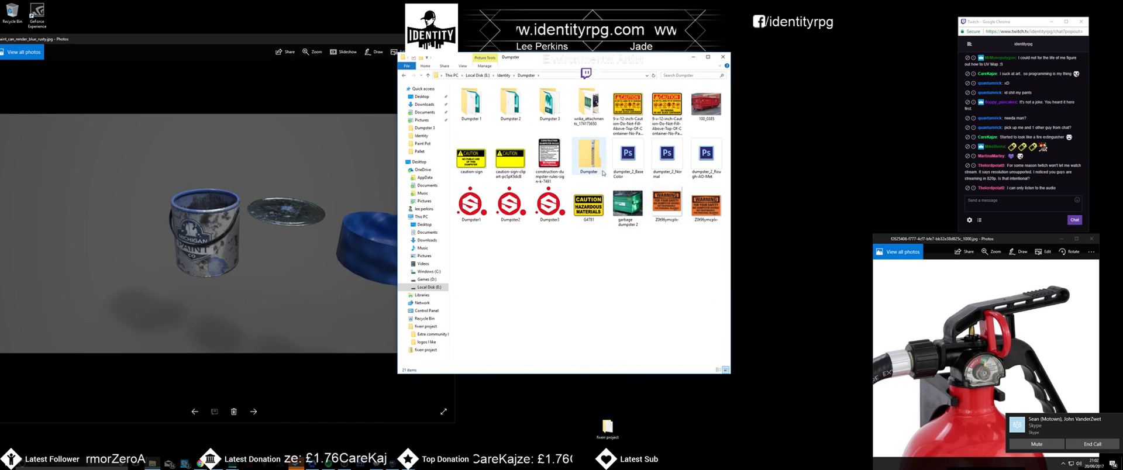
double_click(550, 104)
double_click(667, 107)
drag(289, 51, 679, 74)
click(665, 65)
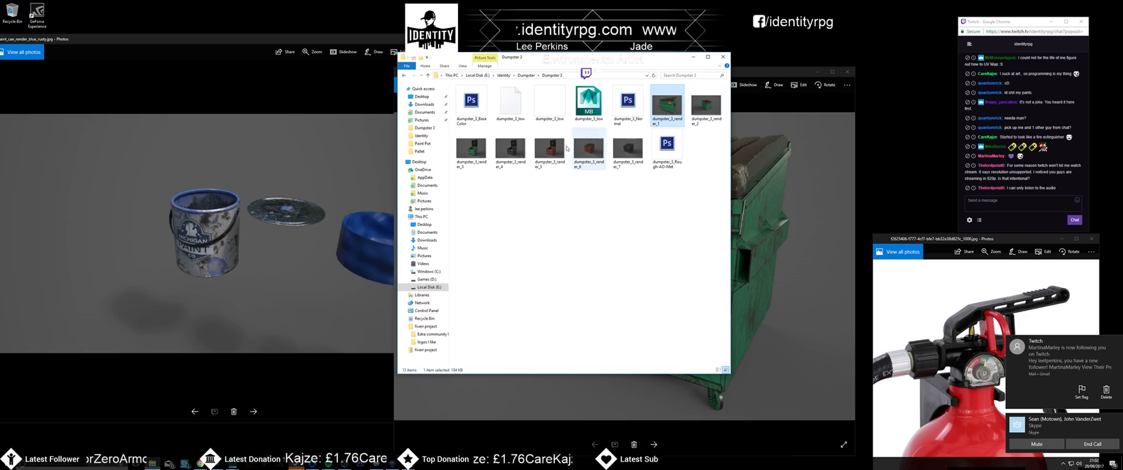
- Open the open-lid dumpster render in a second viewer window and close the File Explorer window
double_click(671, 117)
drag(687, 22, 848, 38)
click(550, 62)
click(724, 58)
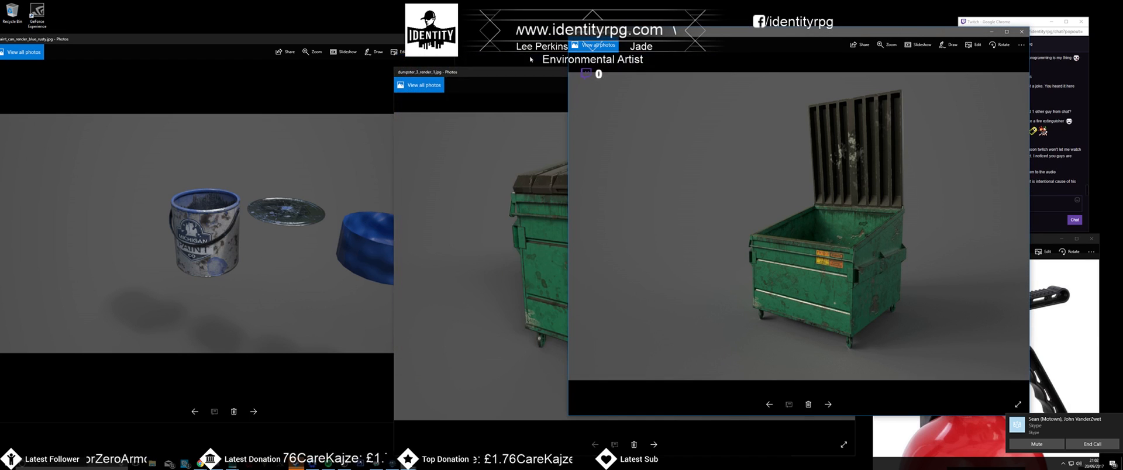
- Arrange the paint can and both dumpster render windows side by side, narrowing the open-lid dumpster's window
click(229, 39)
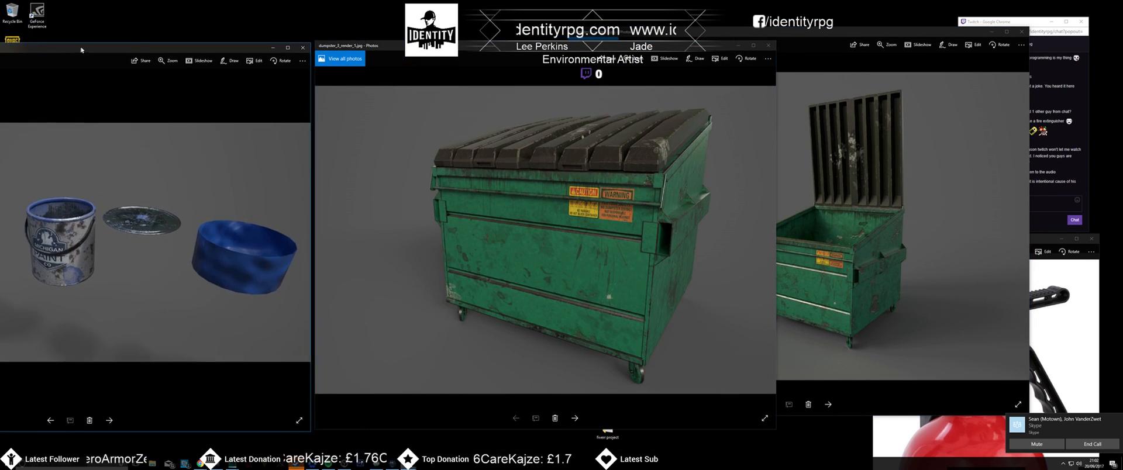
drag(448, 46, 339, 32)
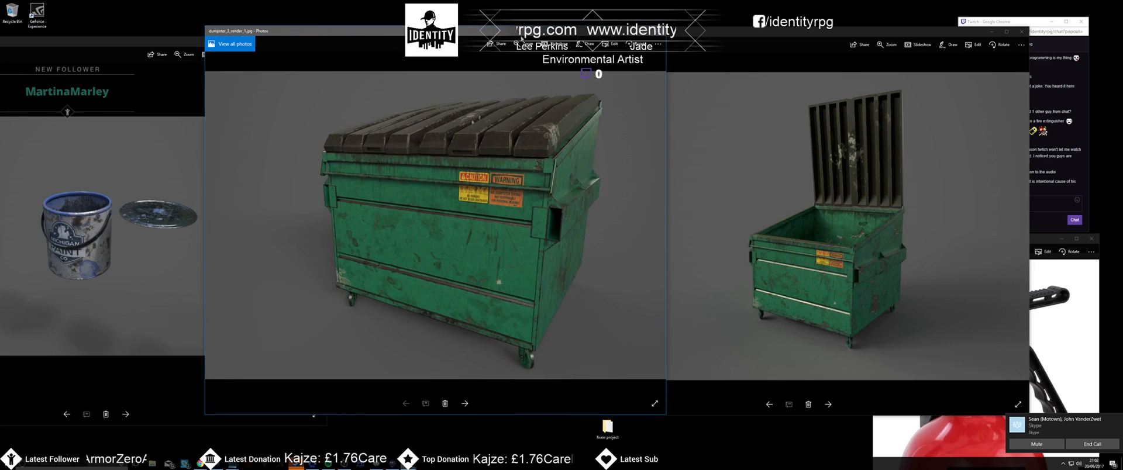
drag(746, 36, 739, 39)
drag(562, 31, 626, 40)
drag(728, 45, 711, 40)
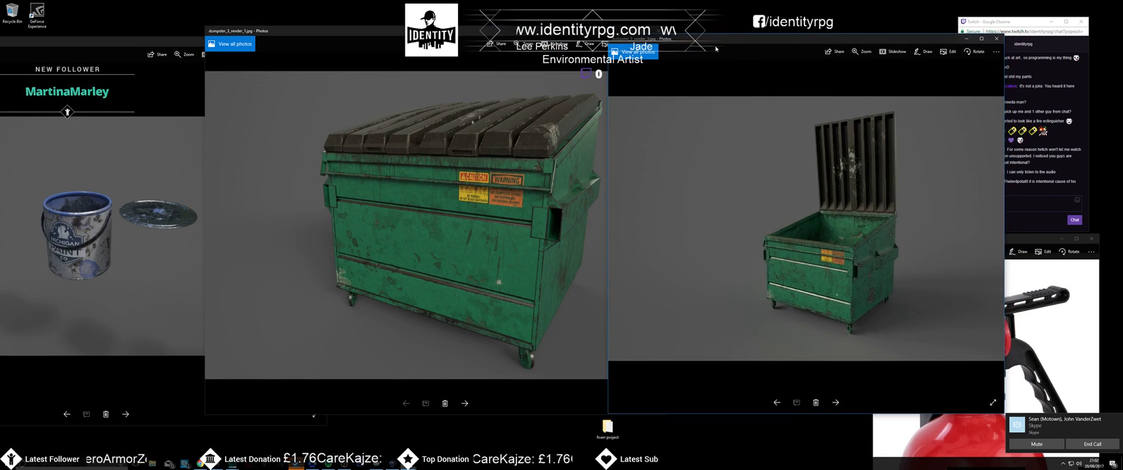
- Zoom in on the open-lid dumpster render and centre the dumpster to examine its texture details
scroll(770, 299, up, 1)
scroll(770, 299, down, 1)
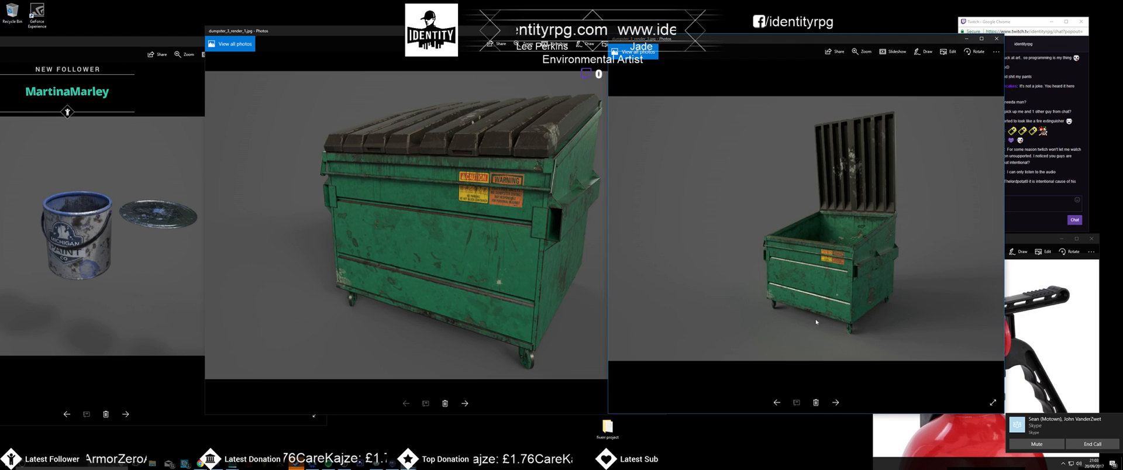
double_click(831, 294)
drag(844, 231, 786, 255)
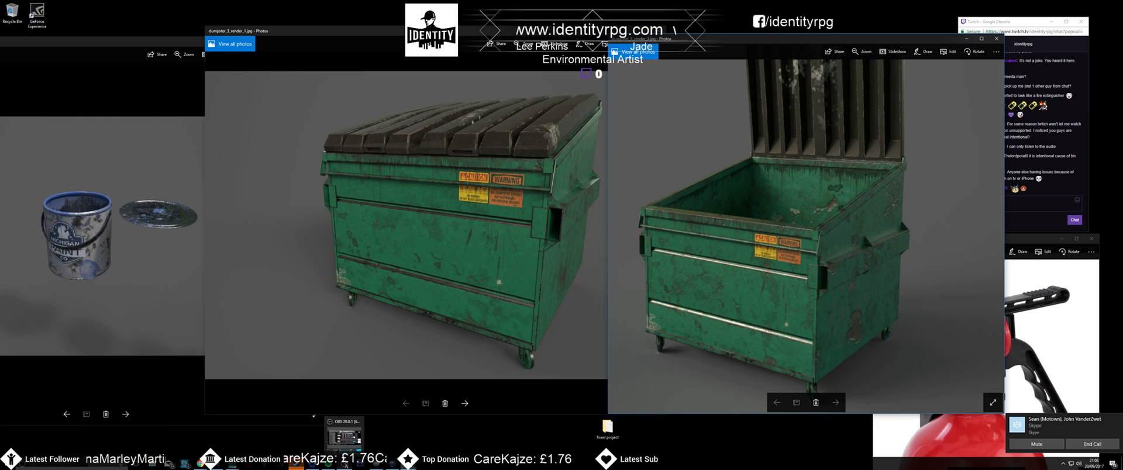
- Switch to OBS and bring up the options for stopping the stream
click(345, 465)
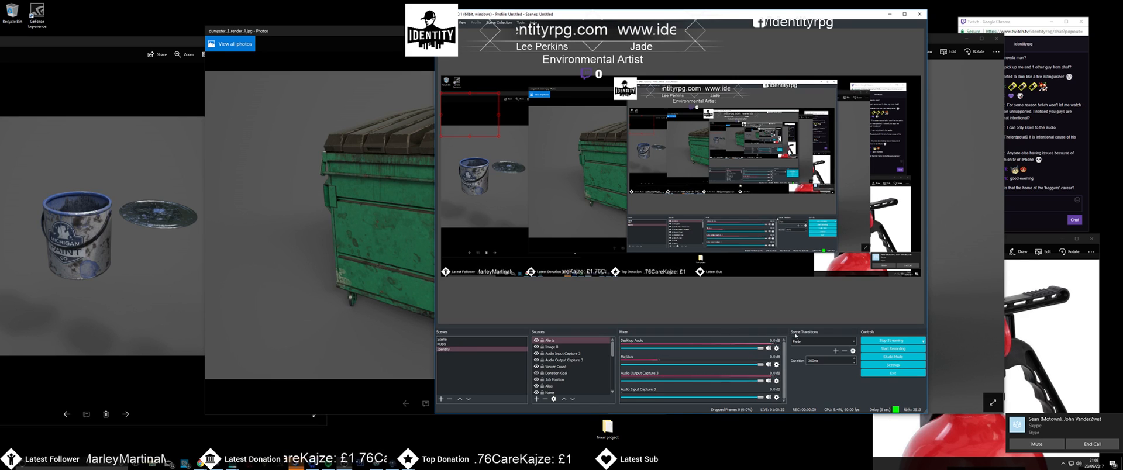
click(893, 344)
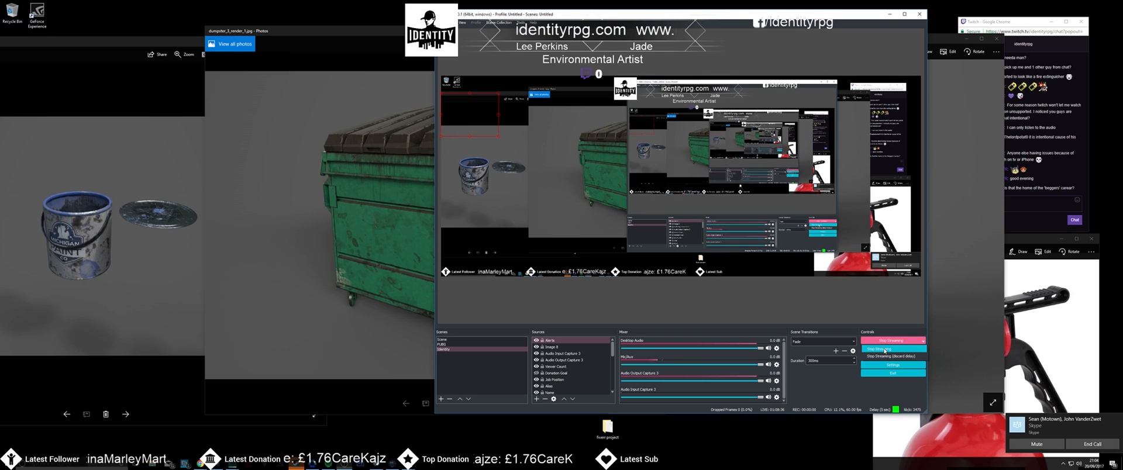
- Switch to the Steam chat, reply "Yeah think so mate" to the friend's message and close the chat
click(296, 465)
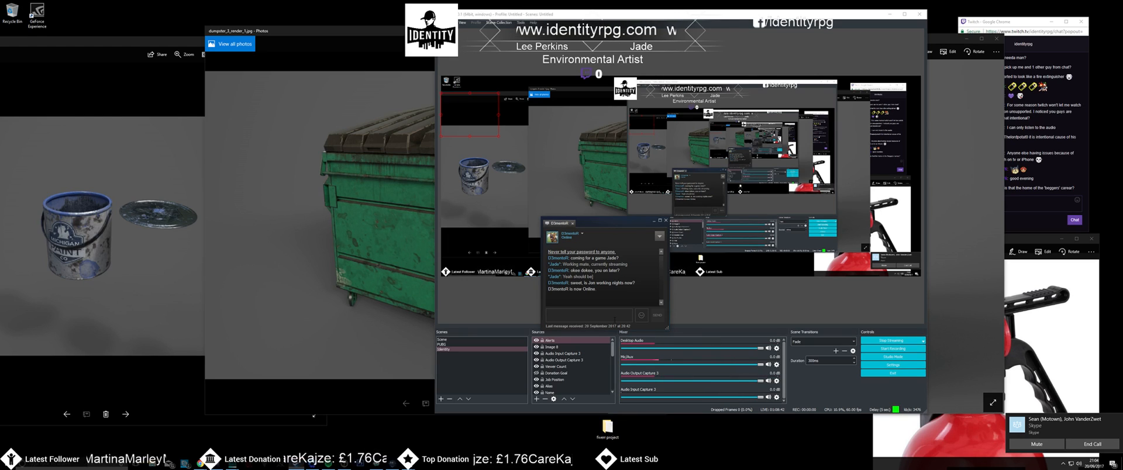
text(Yeah think so mate)
key(Return)
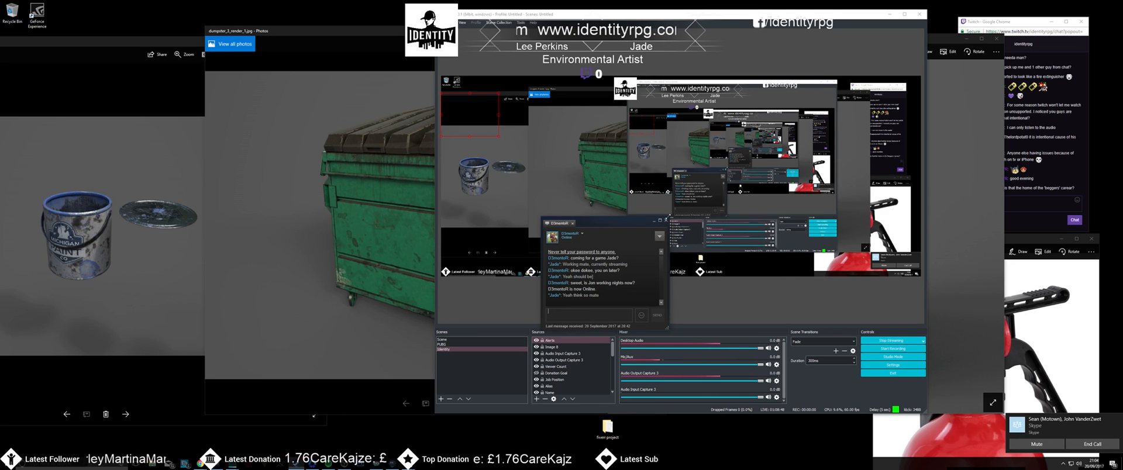
click(667, 221)
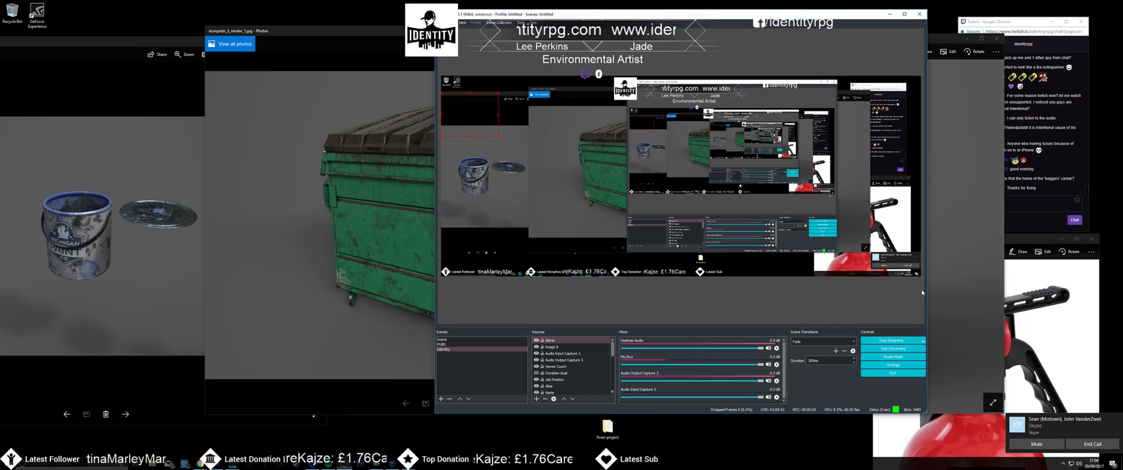
- Dismiss the Skype call notification, switch to Hubstaff and stop the time tracking for Identity Art Assets
click(1118, 420)
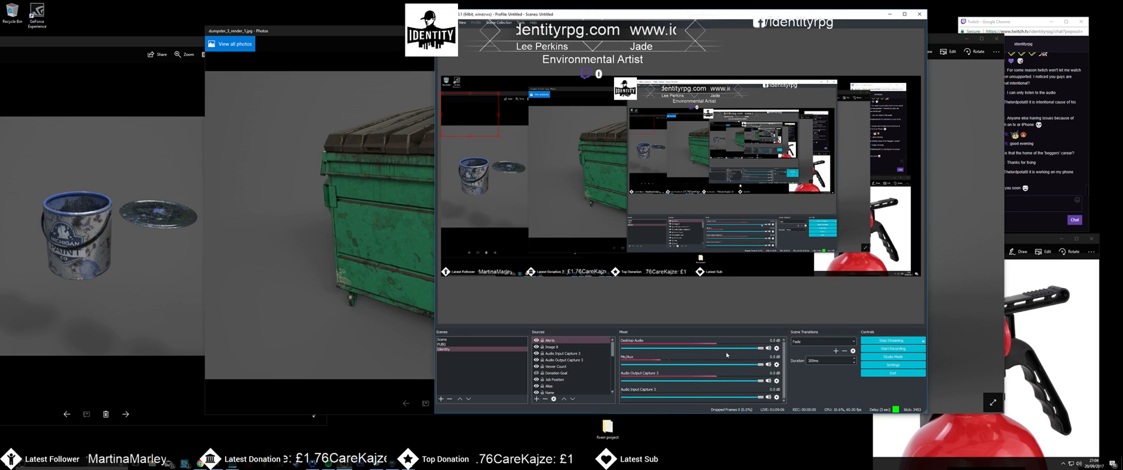
click(313, 464)
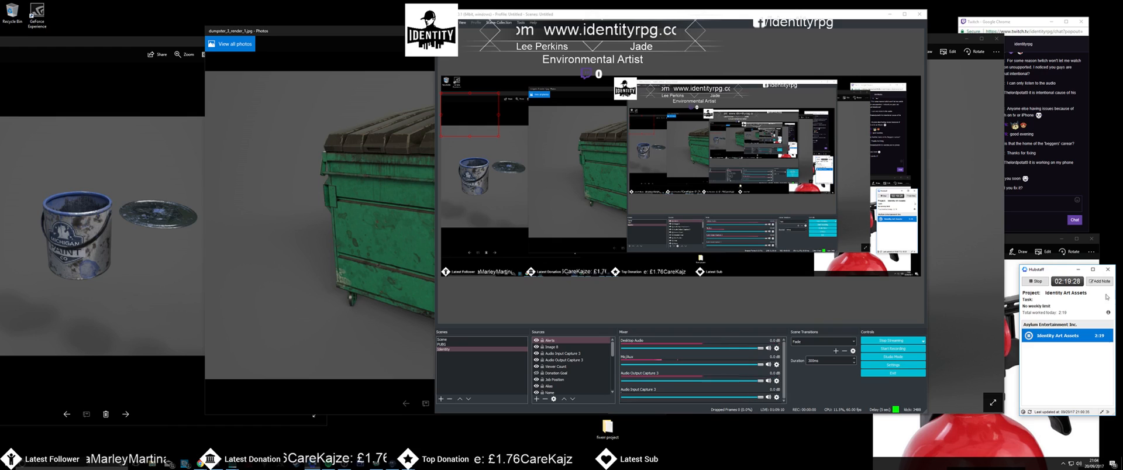
drag(1070, 270, 1060, 280)
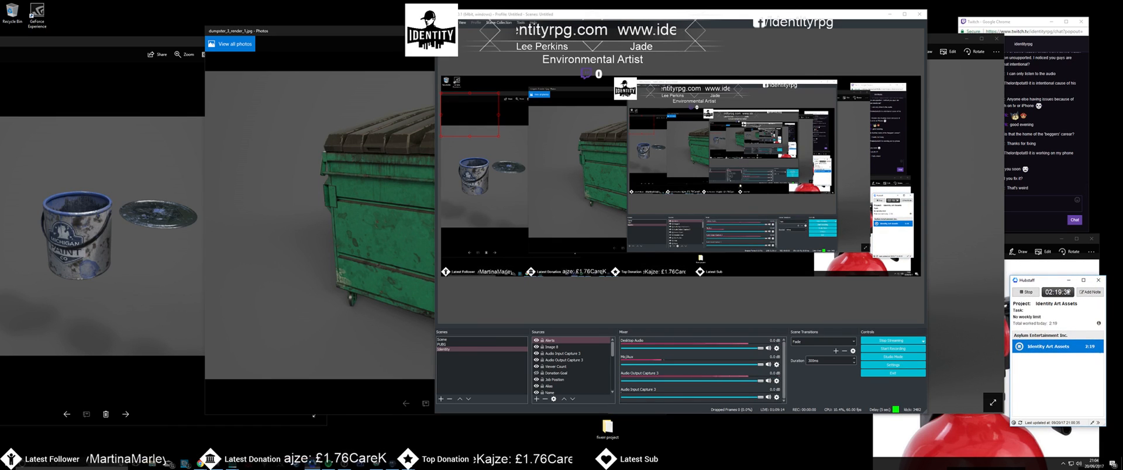
click(1026, 292)
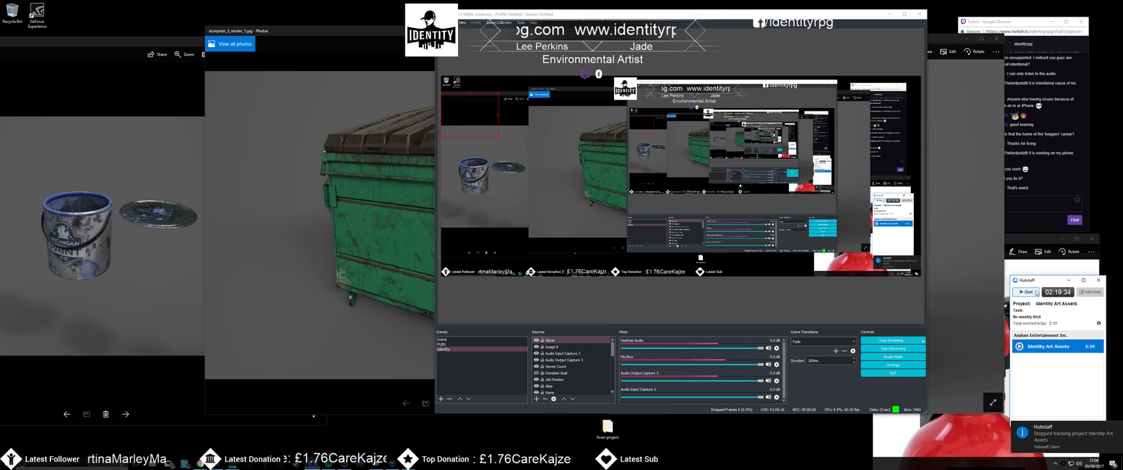